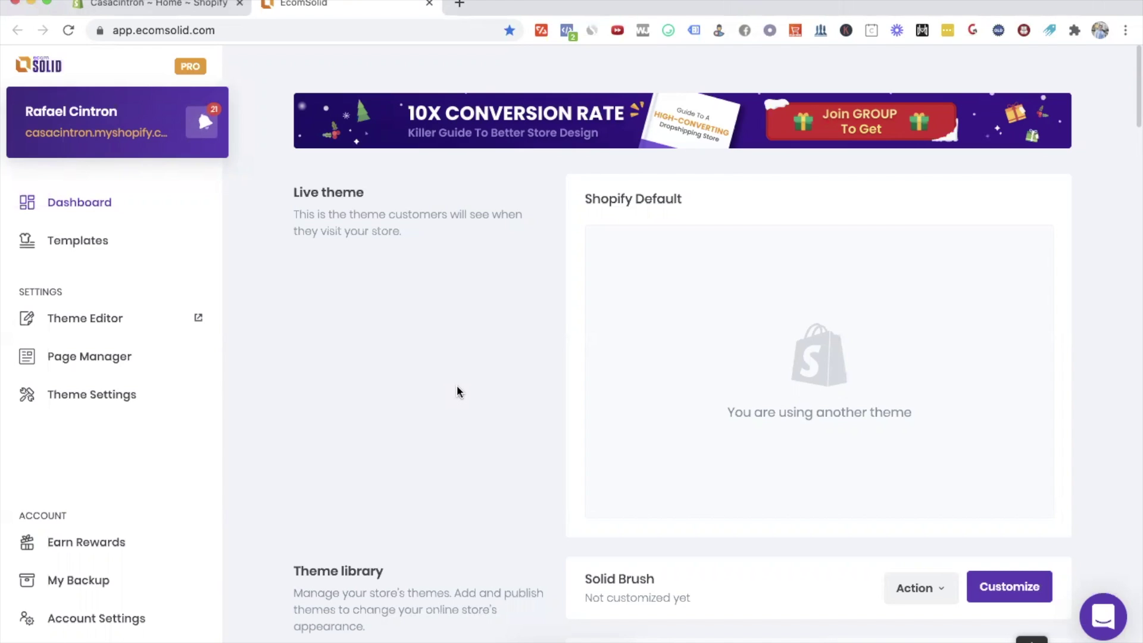
Step: Browse the template gallery and insert the Solid Brush template as a new theme
{"action": "left_click", "coordinate": [95, 239]}
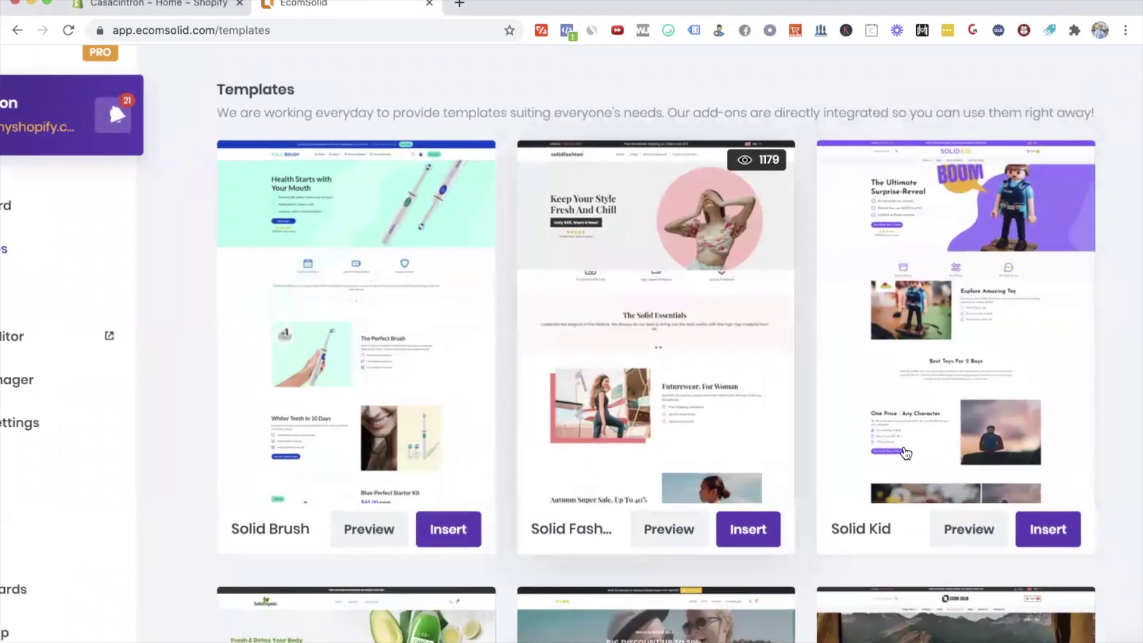
{"action": "scroll", "coordinate": [903, 427], "scroll_direction": "down", "scroll_amount": 9}
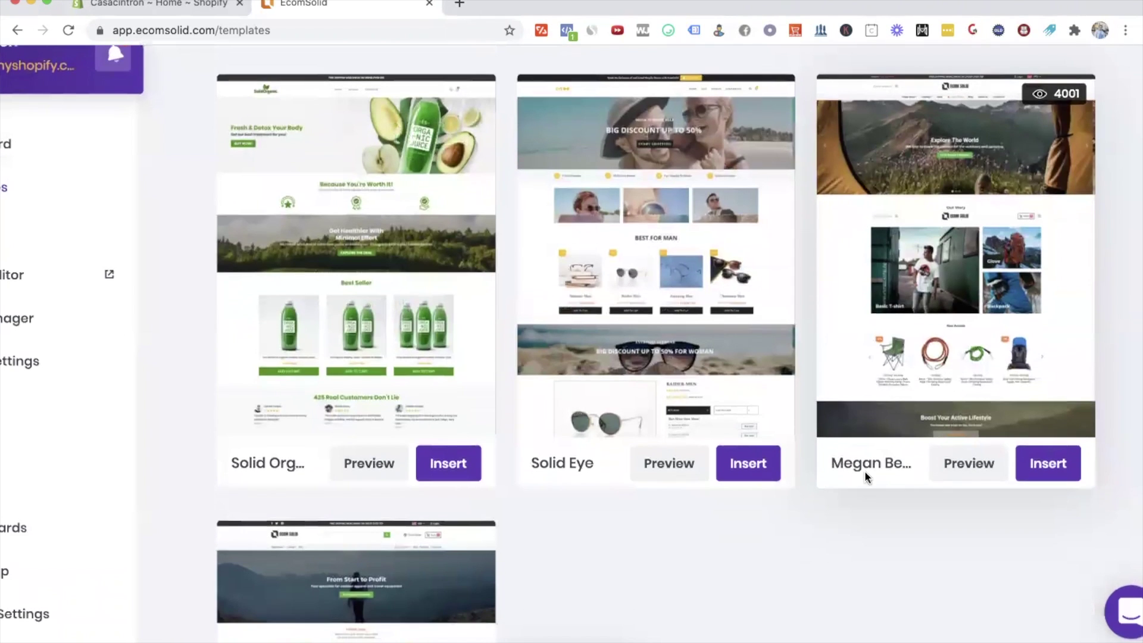
{"action": "scroll", "coordinate": [901, 523], "scroll_direction": "down", "scroll_amount": 5}
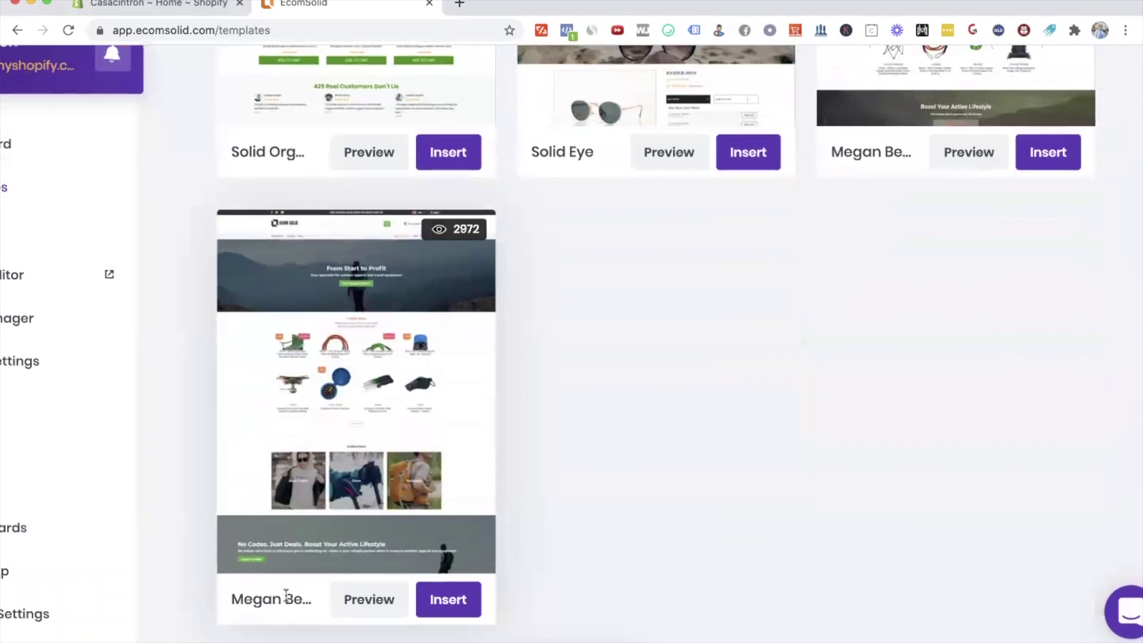
{"action": "scroll", "coordinate": [588, 422], "scroll_direction": "up", "scroll_amount": 6}
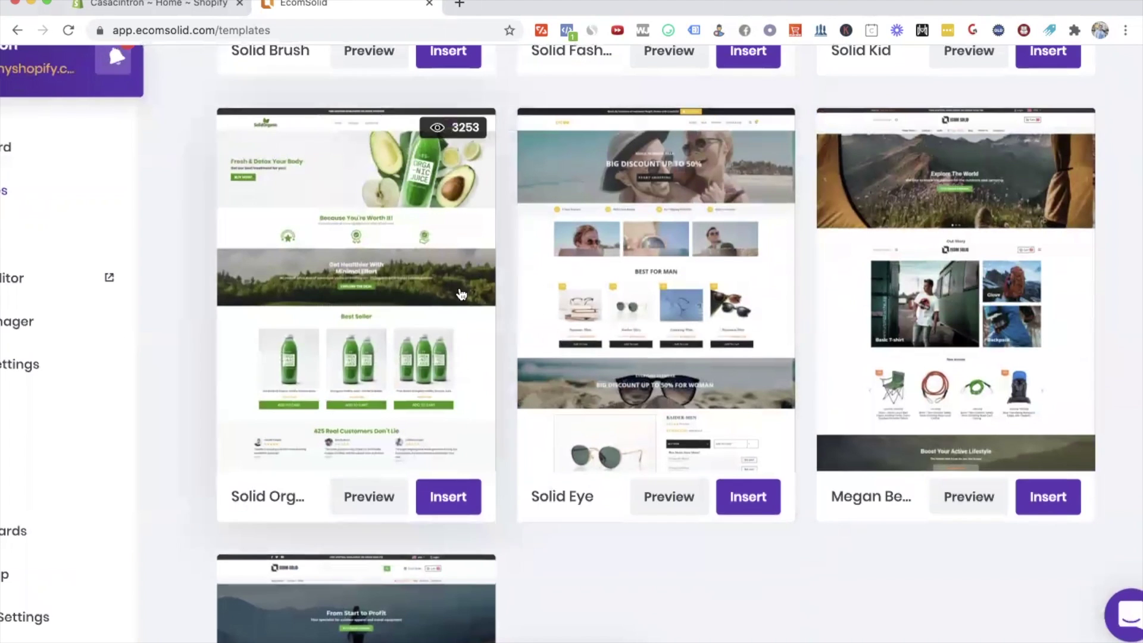
{"action": "scroll", "coordinate": [409, 177], "scroll_direction": "up", "scroll_amount": 9}
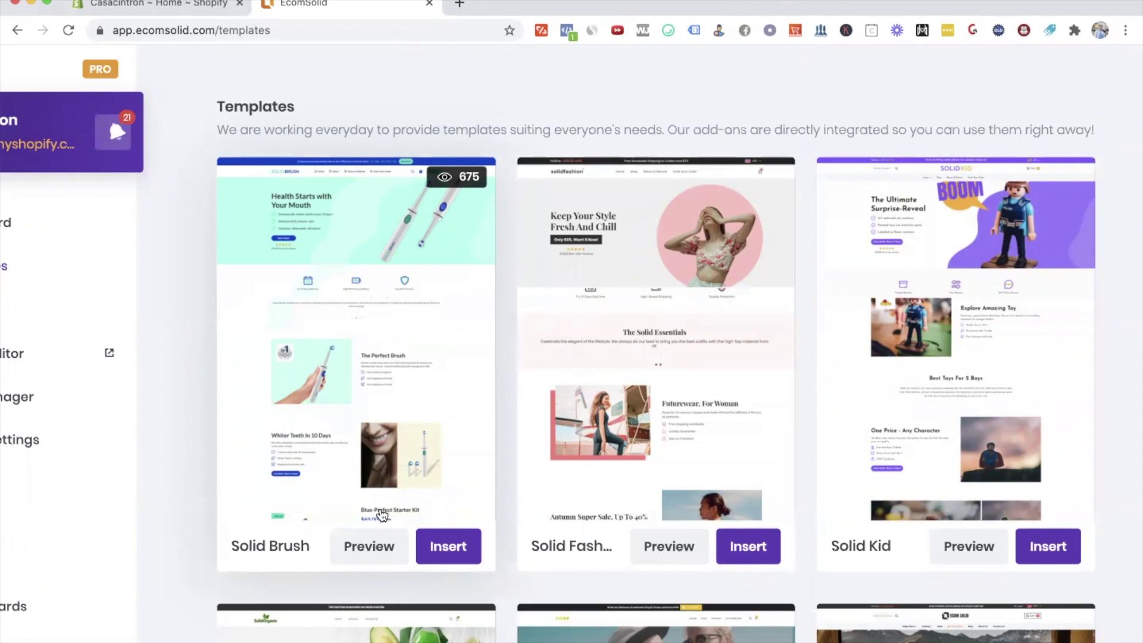
{"action": "left_click", "coordinate": [441, 546]}
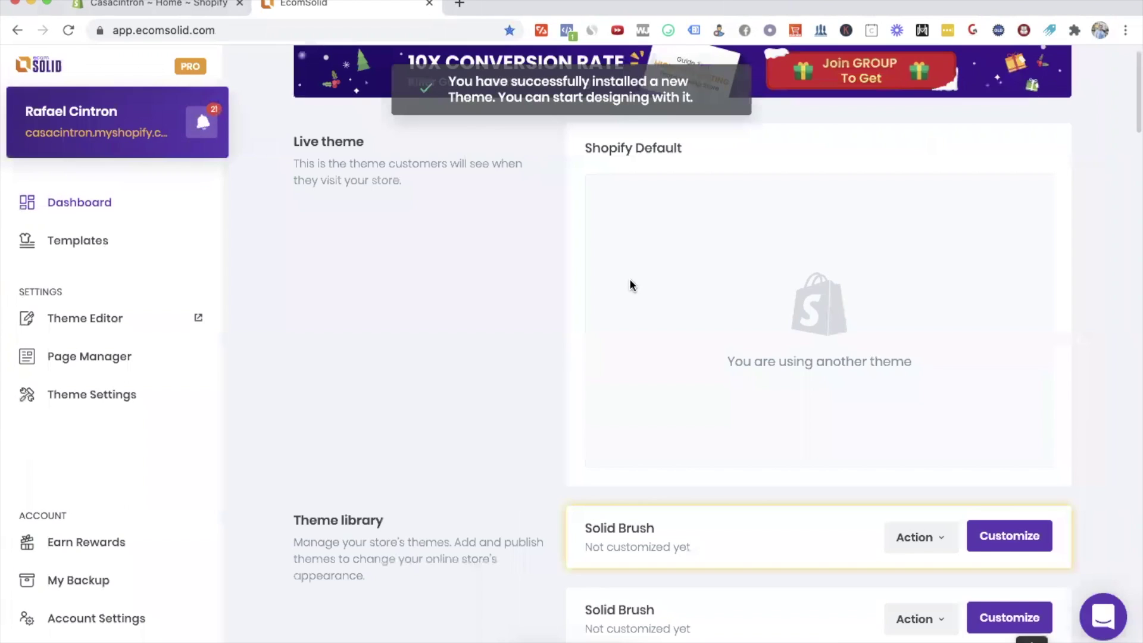
Step: Preview the installed Solid Brush theme in a new tab from its Action menu
{"action": "scroll", "coordinate": [748, 425], "scroll_direction": "down", "scroll_amount": 4}
{"action": "scroll", "coordinate": [1012, 393], "scroll_direction": "down", "scroll_amount": 3}
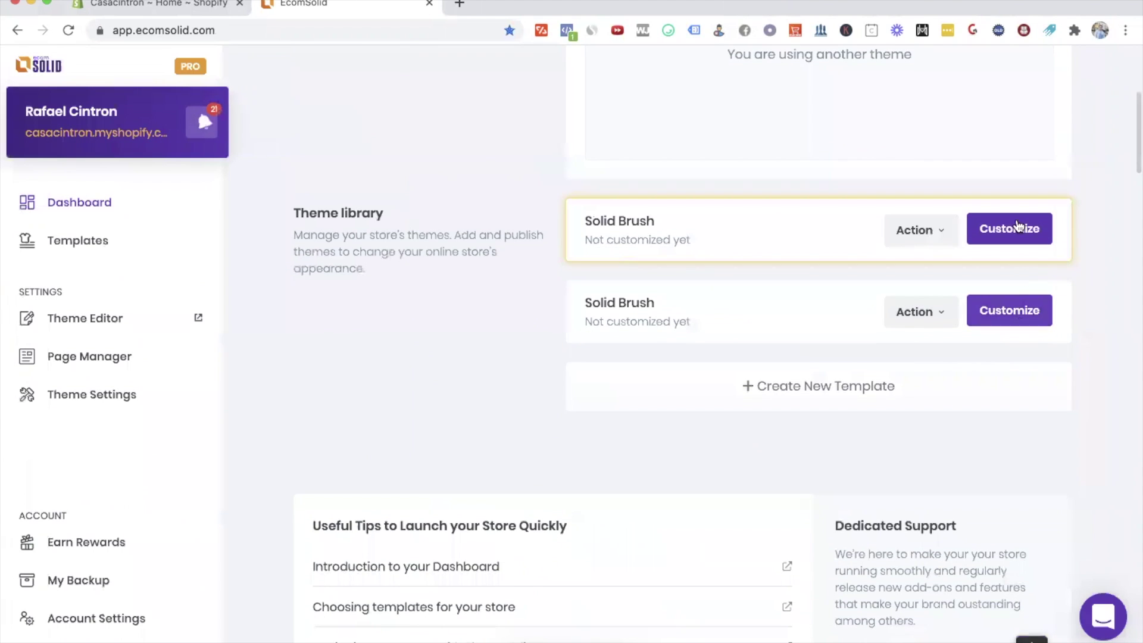
{"action": "left_click", "coordinate": [940, 234]}
{"action": "left_click", "coordinate": [910, 265]}
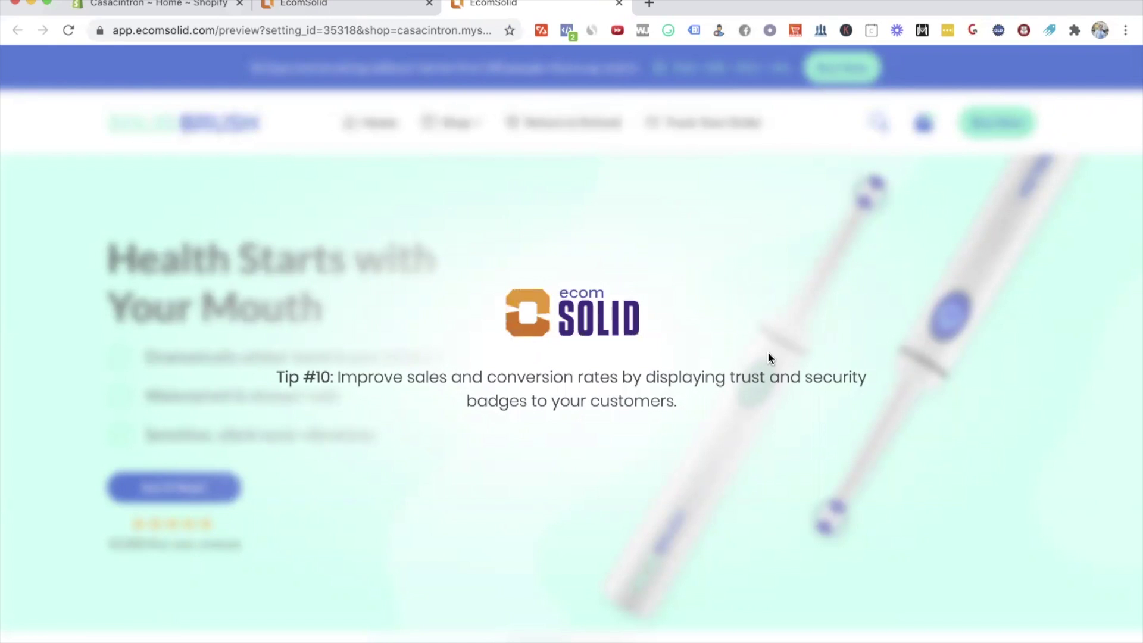
Step: Scroll through the preview's homepage, product and review sections
{"action": "scroll", "coordinate": [768, 356], "scroll_direction": "down", "scroll_amount": 10}
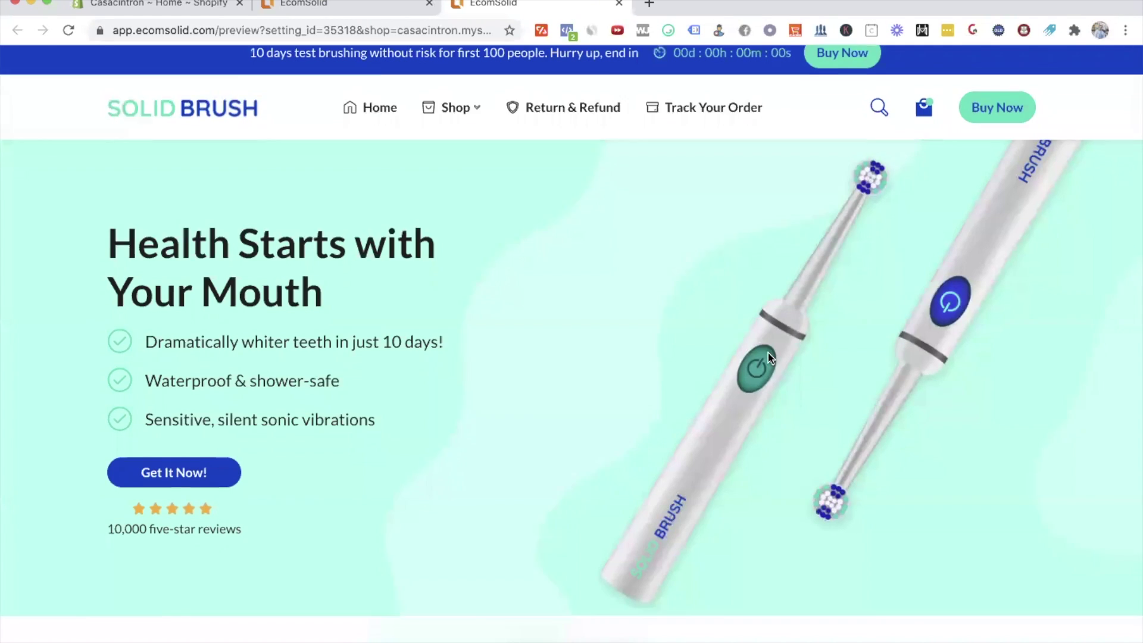
{"action": "scroll", "coordinate": [768, 354], "scroll_direction": "down", "scroll_amount": 3}
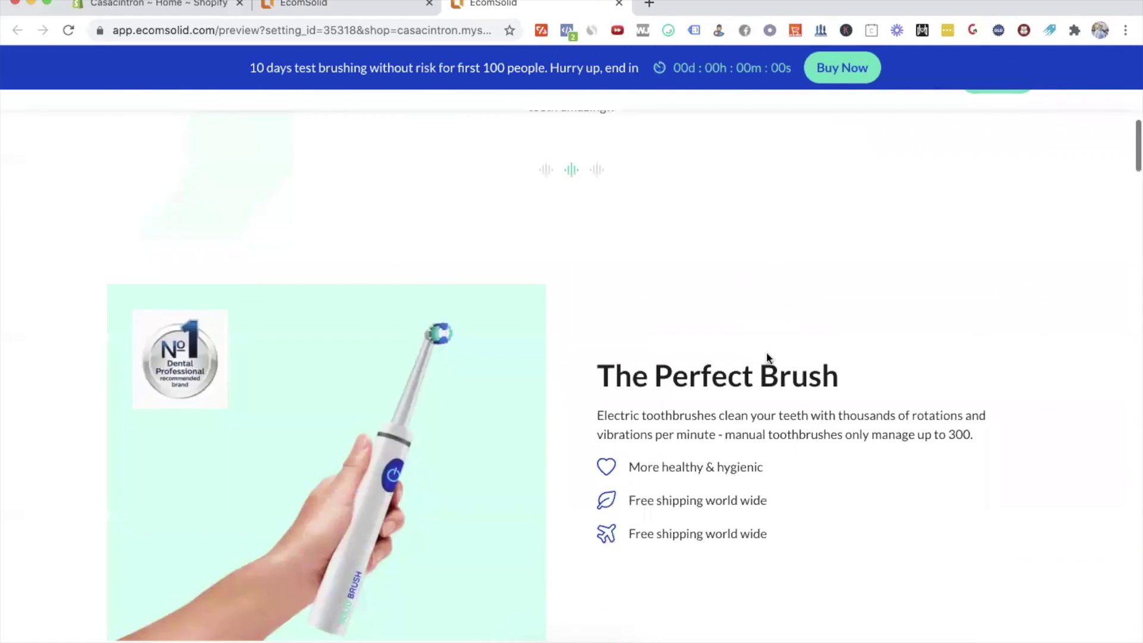
{"action": "scroll", "coordinate": [853, 491], "scroll_direction": "down", "scroll_amount": 5}
{"action": "scroll", "coordinate": [853, 493], "scroll_direction": "down", "scroll_amount": 10}
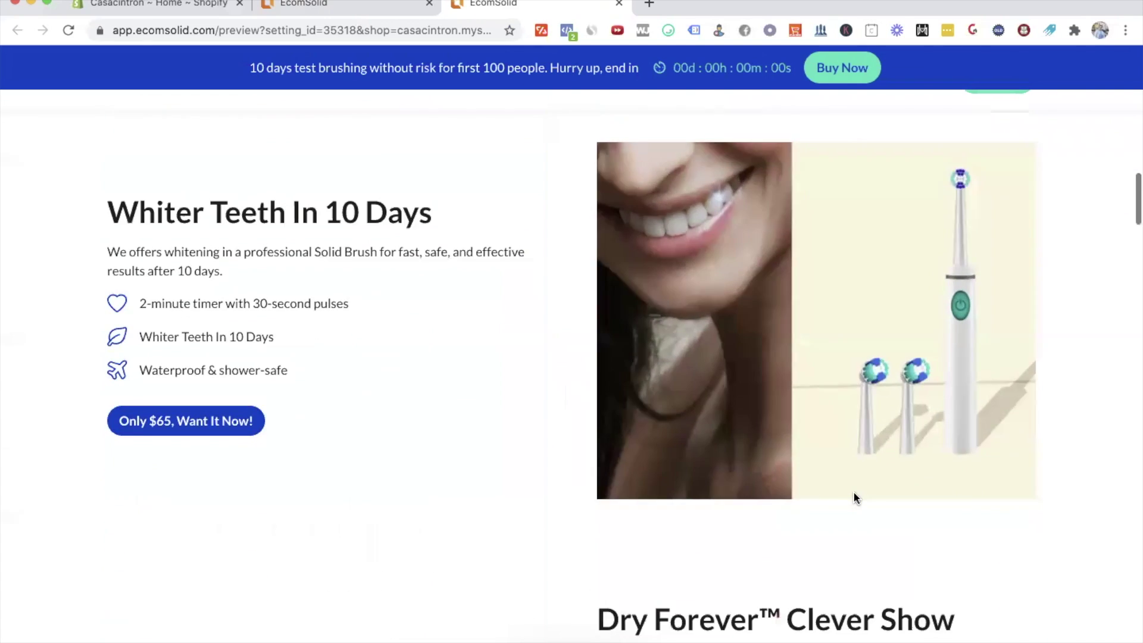
{"action": "scroll", "coordinate": [853, 491], "scroll_direction": "up", "scroll_amount": 6}
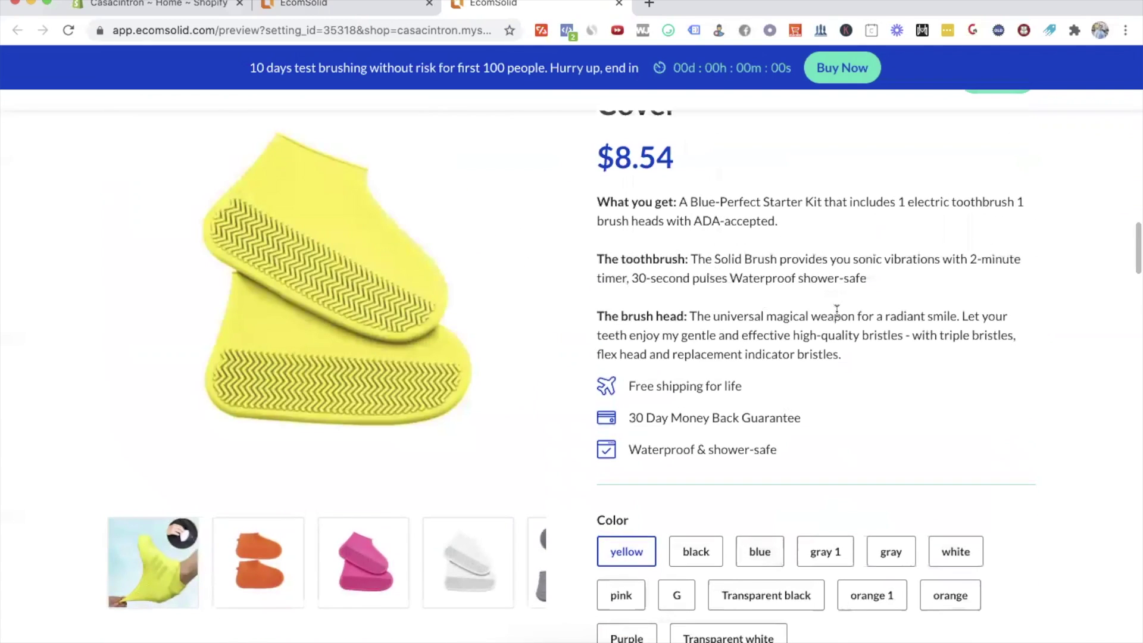
{"action": "scroll", "coordinate": [836, 313], "scroll_direction": "down", "scroll_amount": 8}
{"action": "scroll", "coordinate": [836, 315], "scroll_direction": "down", "scroll_amount": 3}
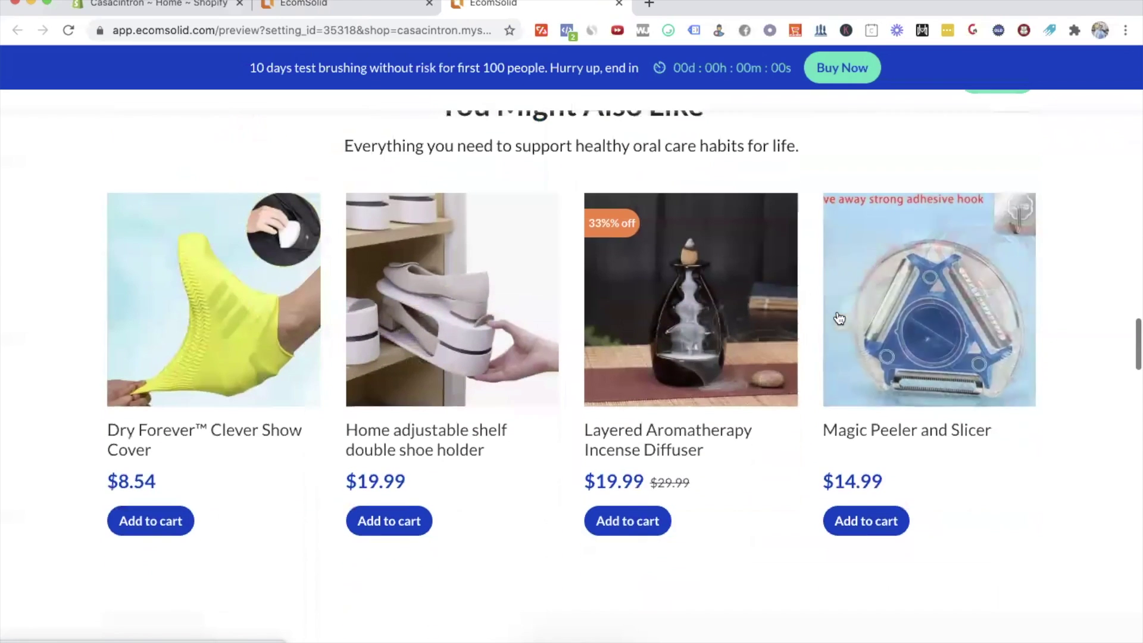
{"action": "scroll", "coordinate": [1074, 404], "scroll_direction": "down", "scroll_amount": 7}
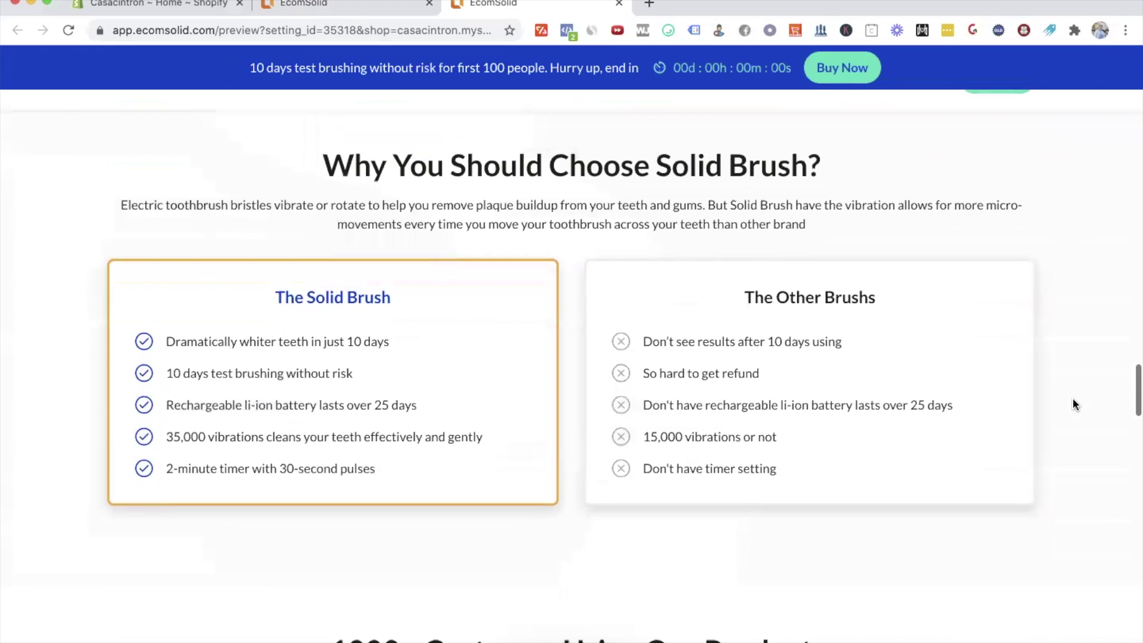
{"action": "scroll", "coordinate": [485, 388], "scroll_direction": "down", "scroll_amount": 3}
{"action": "scroll", "coordinate": [904, 440], "scroll_direction": "down", "scroll_amount": 4}
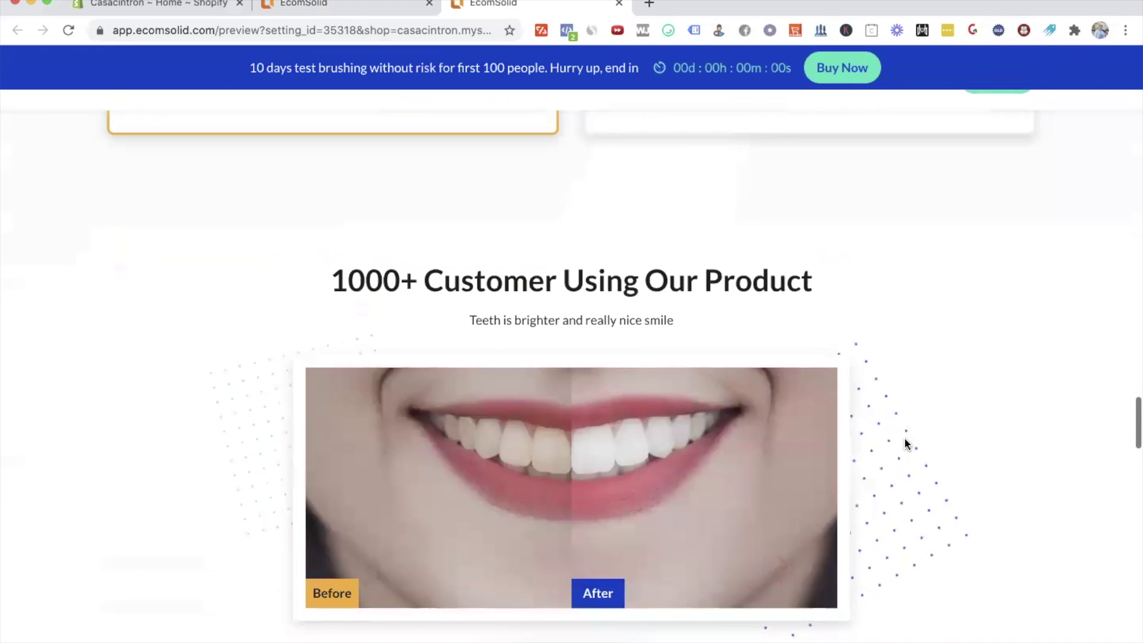
{"action": "scroll", "coordinate": [948, 357], "scroll_direction": "down", "scroll_amount": 12}
{"action": "scroll", "coordinate": [949, 358], "scroll_direction": "up", "scroll_amount": 20}
{"action": "scroll", "coordinate": [949, 359], "scroll_direction": "up", "scroll_amount": 15}
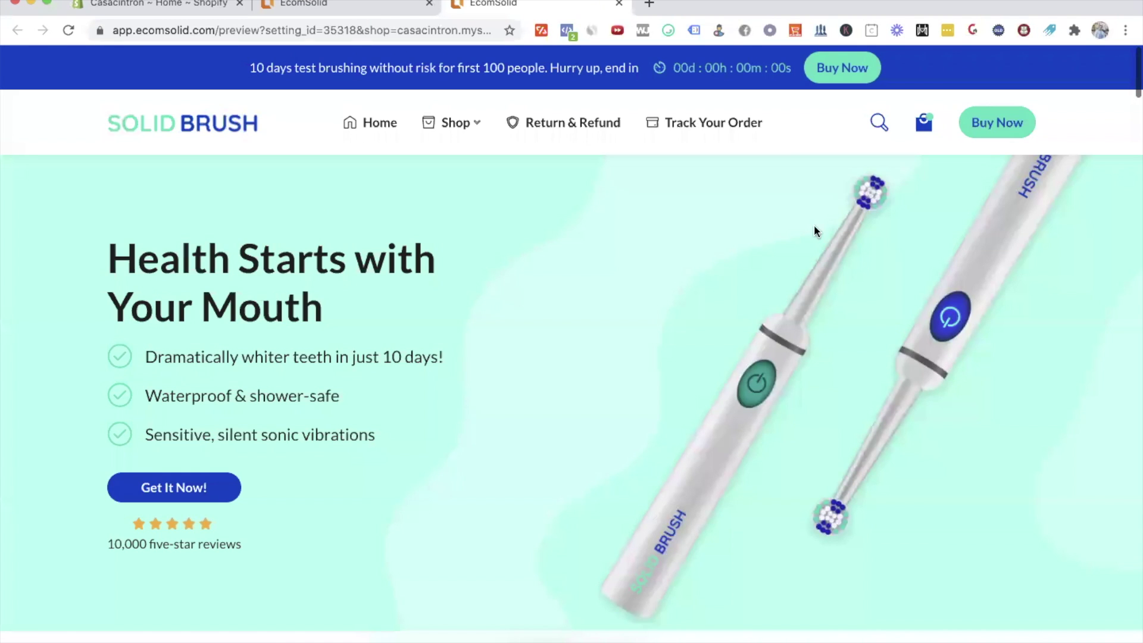
Step: Open Solid Brush in the customizer and load aliexpress.com in a new tab
{"action": "left_click", "coordinate": [341, 7]}
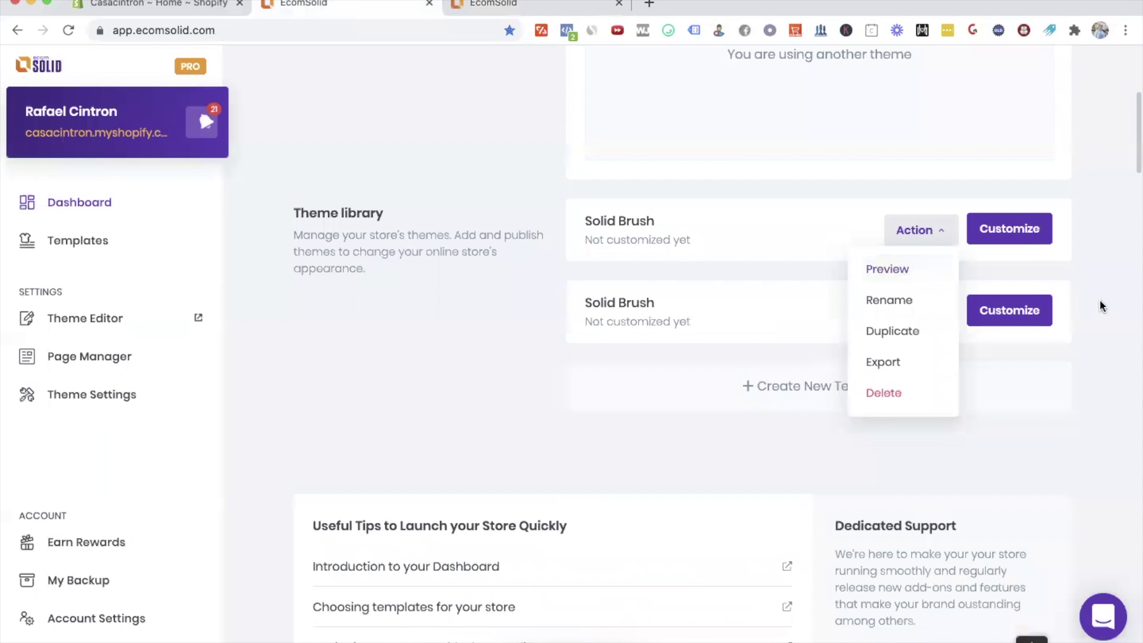
{"action": "left_click", "coordinate": [1024, 238]}
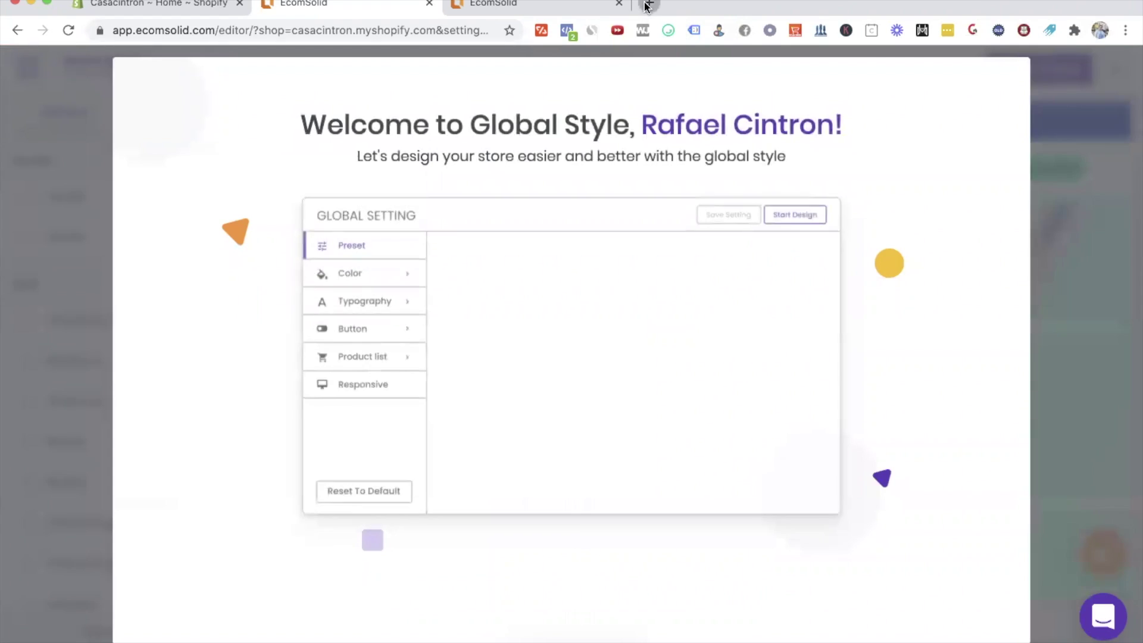
{"action": "left_click", "coordinate": [647, 6]}
{"action": "type", "text": "aliexpress.com"}
{"action": "key", "text": "Return"}
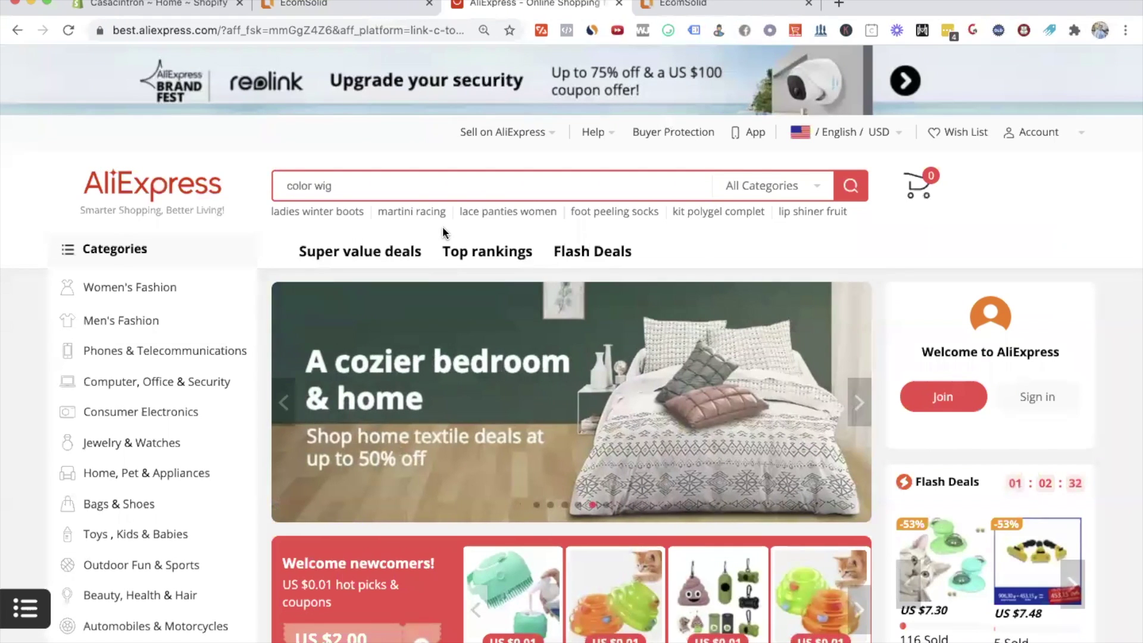
Step: Search AliExpress for 'dog' and sort the results by number of orders
{"action": "left_click", "coordinate": [352, 188]}
{"action": "type", "text": "dog \\"}
{"action": "key", "text": "Return"}
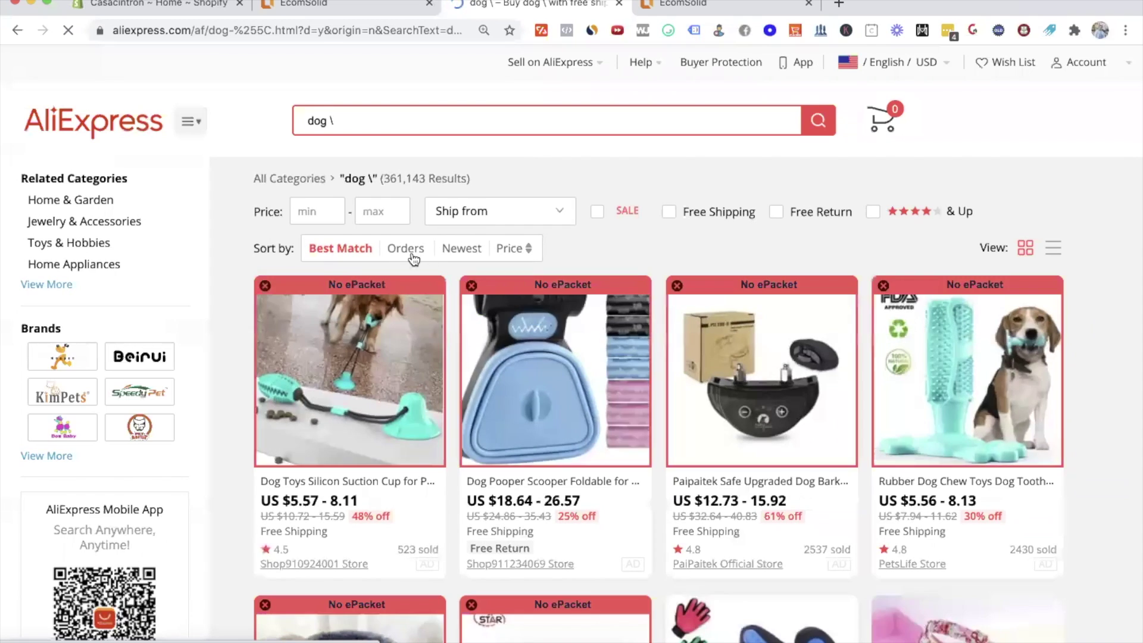
{"action": "left_click", "coordinate": [405, 248]}
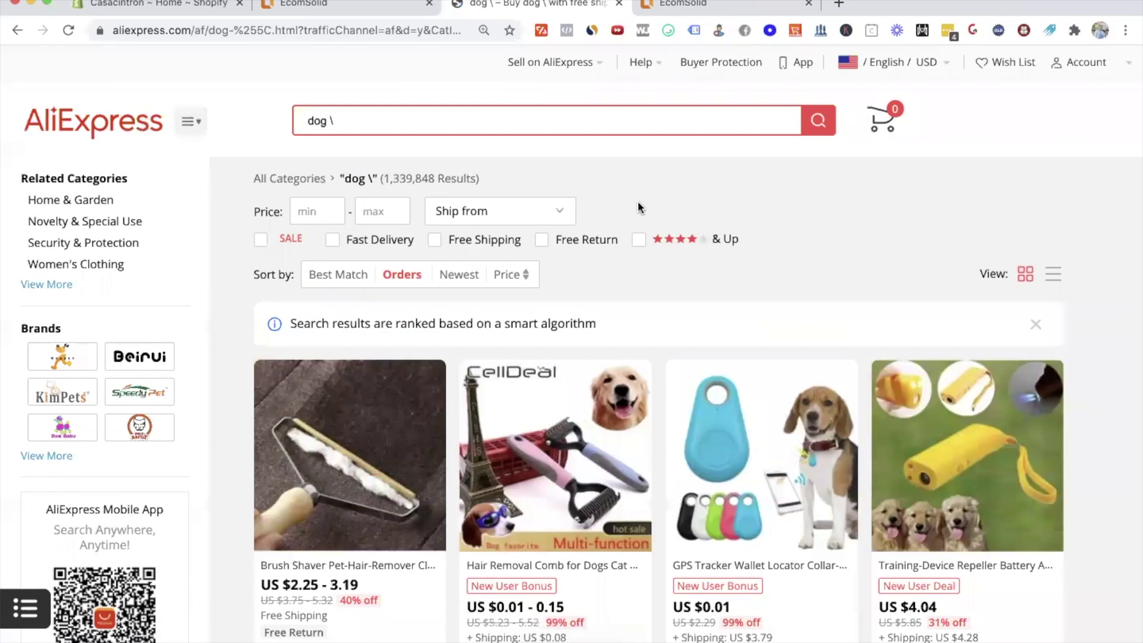
Step: Scroll through the dog results to find the waist-bag treat pouch
{"action": "scroll", "coordinate": [637, 201], "scroll_direction": "down", "scroll_amount": 3}
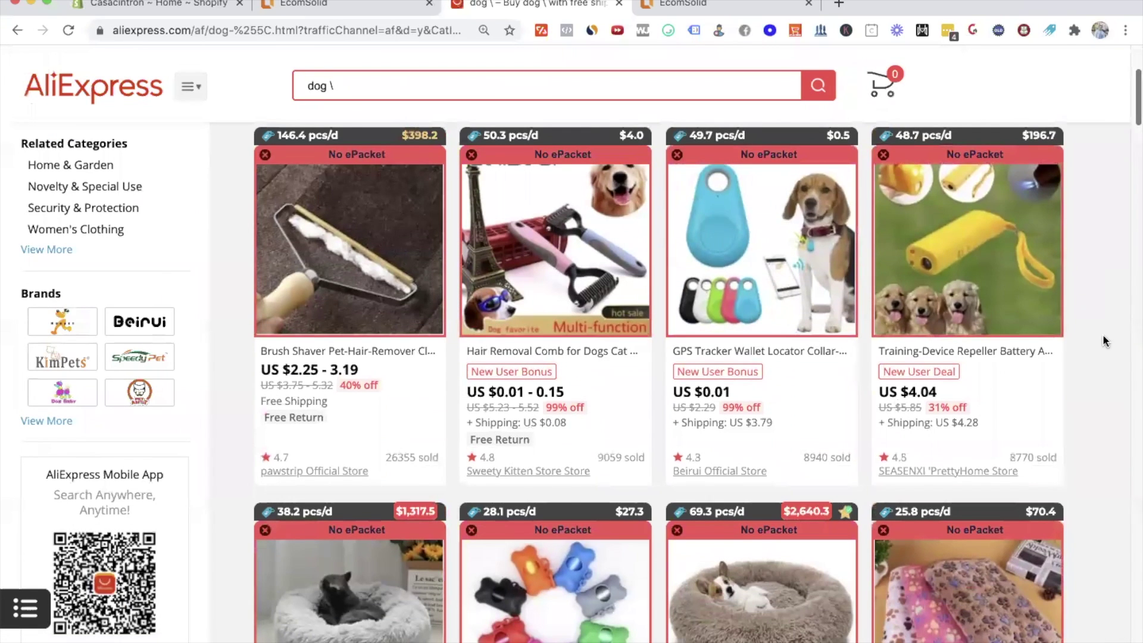
{"action": "scroll", "coordinate": [858, 271], "scroll_direction": "down", "scroll_amount": 3}
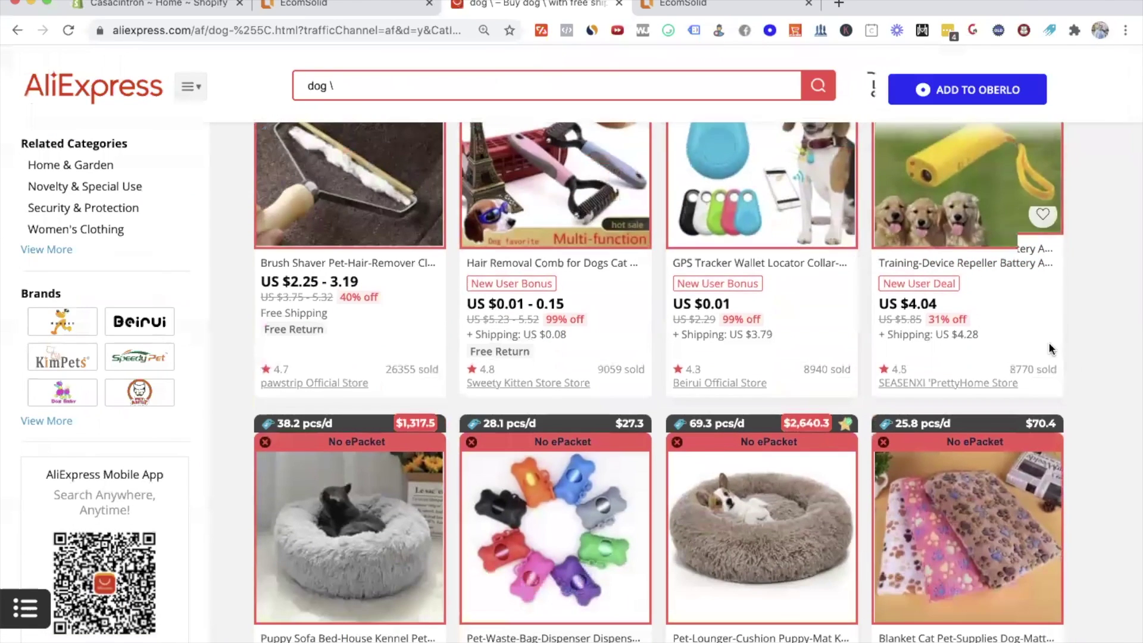
{"action": "scroll", "coordinate": [869, 348], "scroll_direction": "down", "scroll_amount": 8}
{"action": "scroll", "coordinate": [869, 348], "scroll_direction": "down", "scroll_amount": 2}
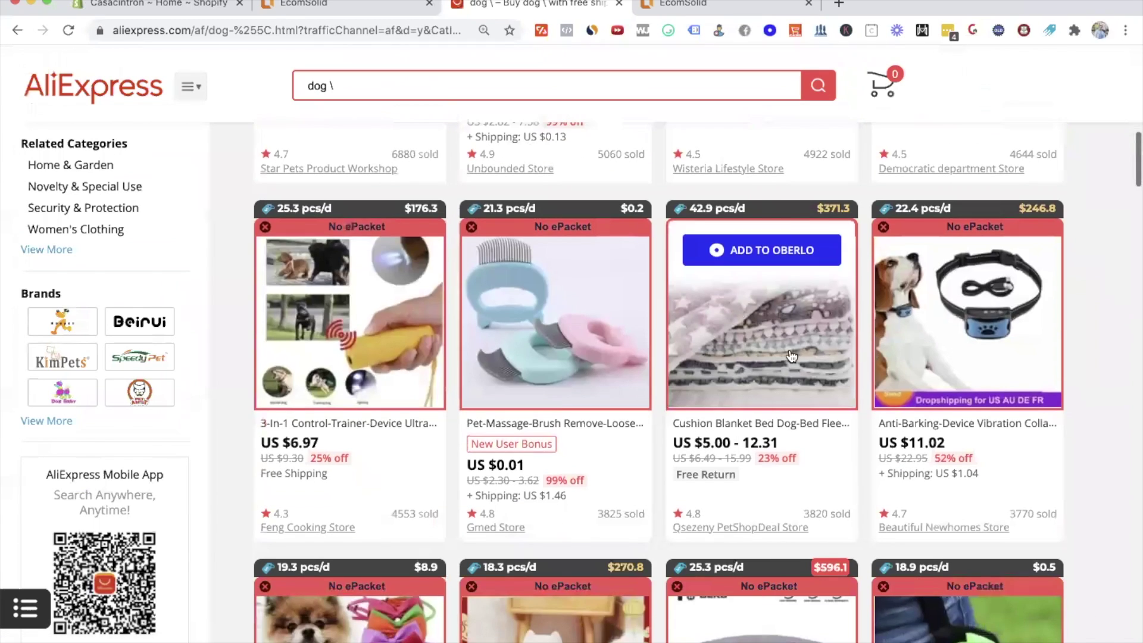
{"action": "scroll", "coordinate": [1116, 422], "scroll_direction": "down", "scroll_amount": 3}
{"action": "scroll", "coordinate": [1118, 423], "scroll_direction": "down", "scroll_amount": 4}
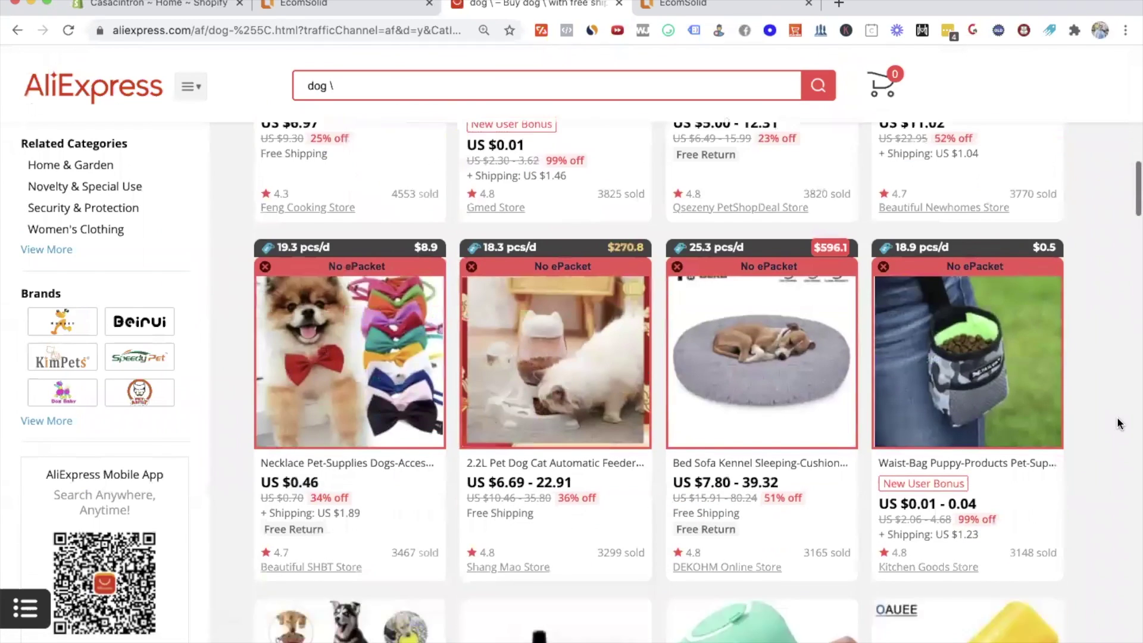
{"action": "scroll", "coordinate": [1089, 369], "scroll_direction": "down", "scroll_amount": 2}
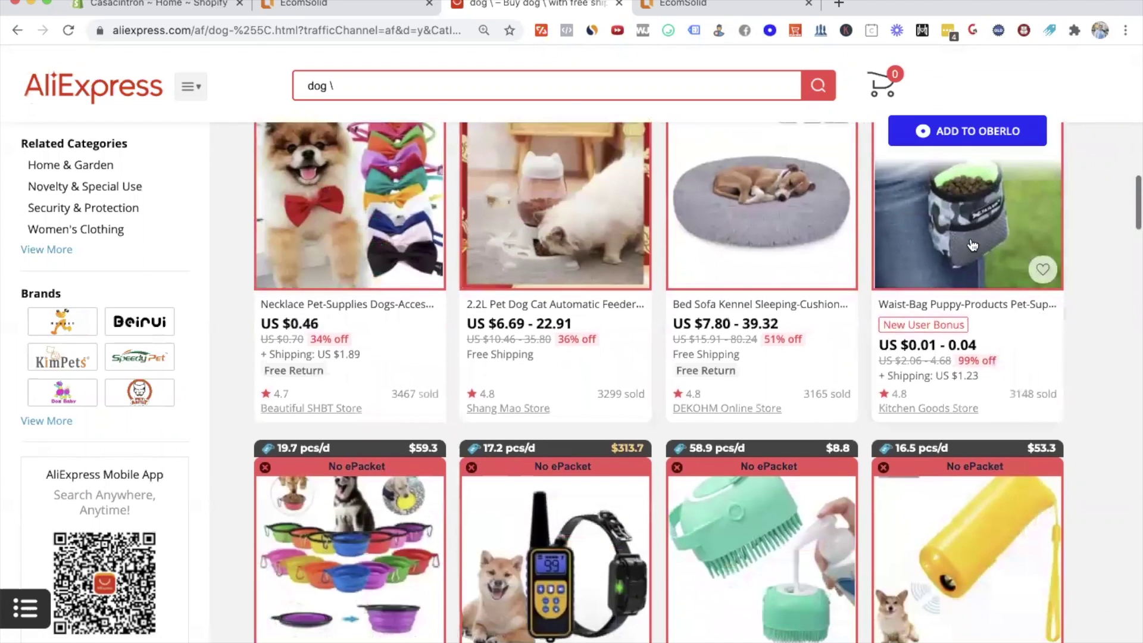
{"action": "scroll", "coordinate": [1084, 236], "scroll_direction": "up", "scroll_amount": 2}
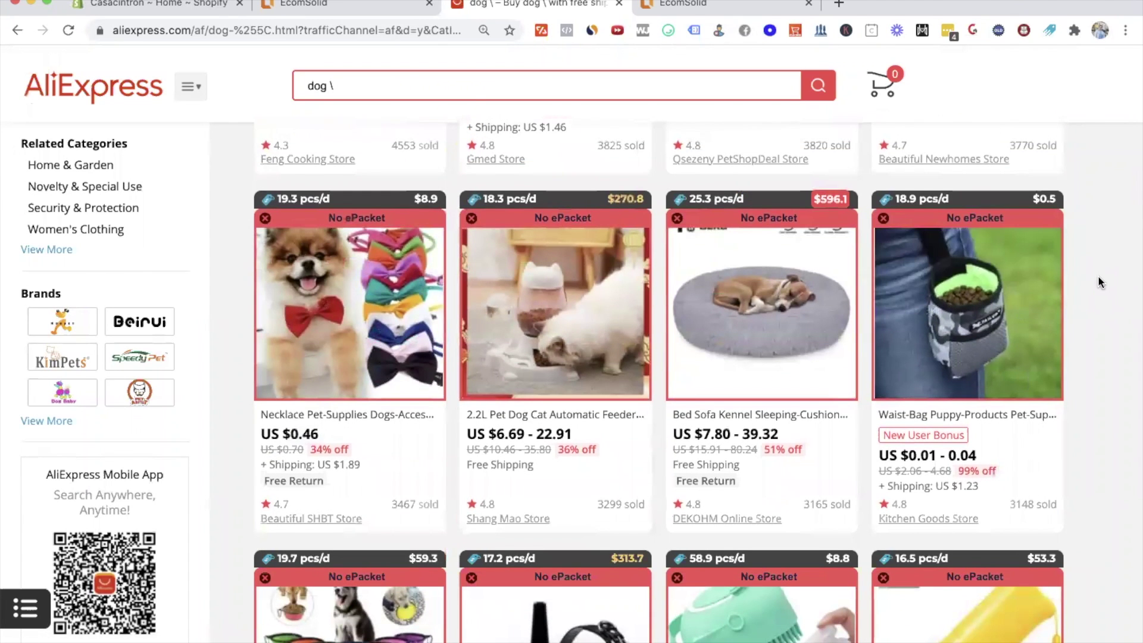
{"action": "scroll", "coordinate": [1099, 278], "scroll_direction": "down", "scroll_amount": 1}
{"action": "scroll", "coordinate": [1099, 279], "scroll_direction": "down", "scroll_amount": 3}
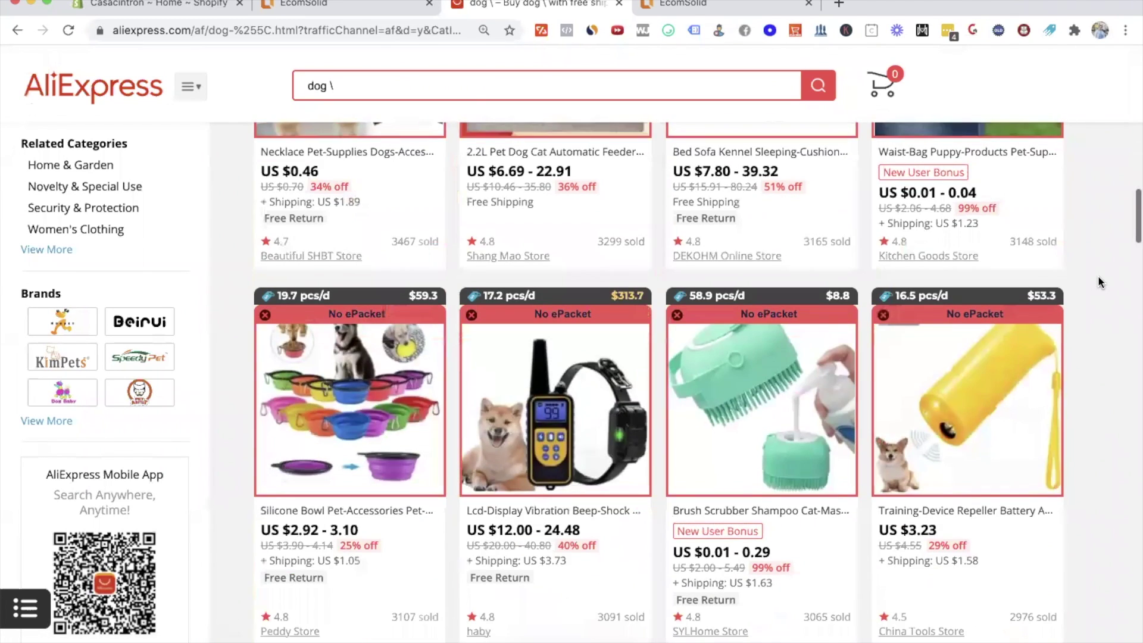
{"action": "scroll", "coordinate": [1099, 279], "scroll_direction": "down", "scroll_amount": 4}
{"action": "scroll", "coordinate": [1098, 275], "scroll_direction": "up", "scroll_amount": 7}
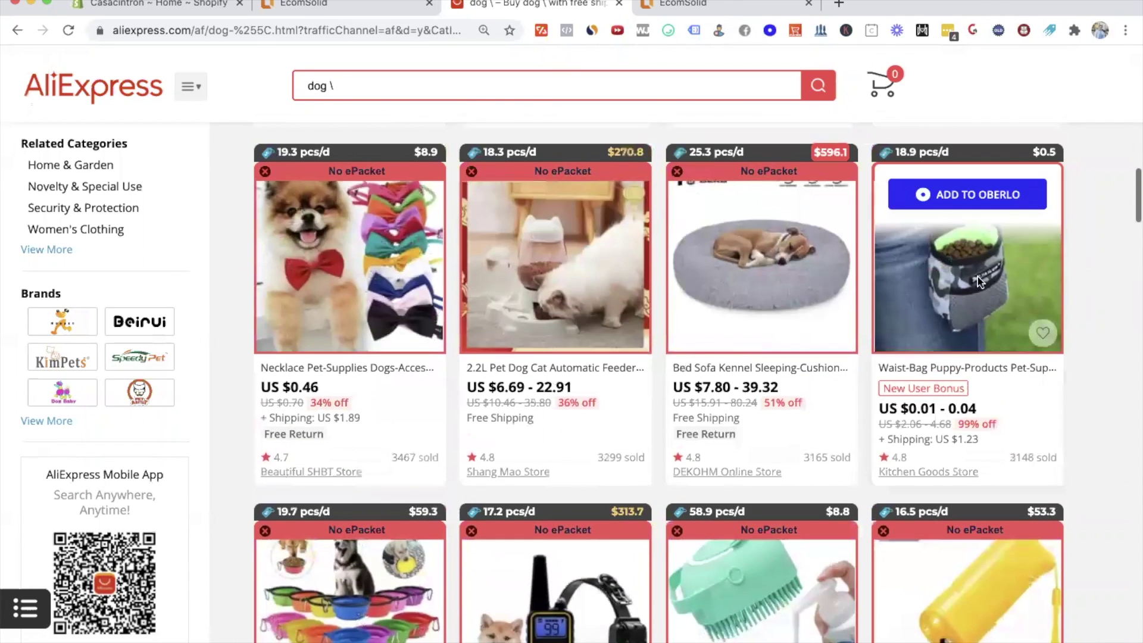
Step: Open the Outdoor Portable Training Dog Snack Bag listing and close the SaleSource login panel
{"action": "left_click", "coordinate": [980, 281]}
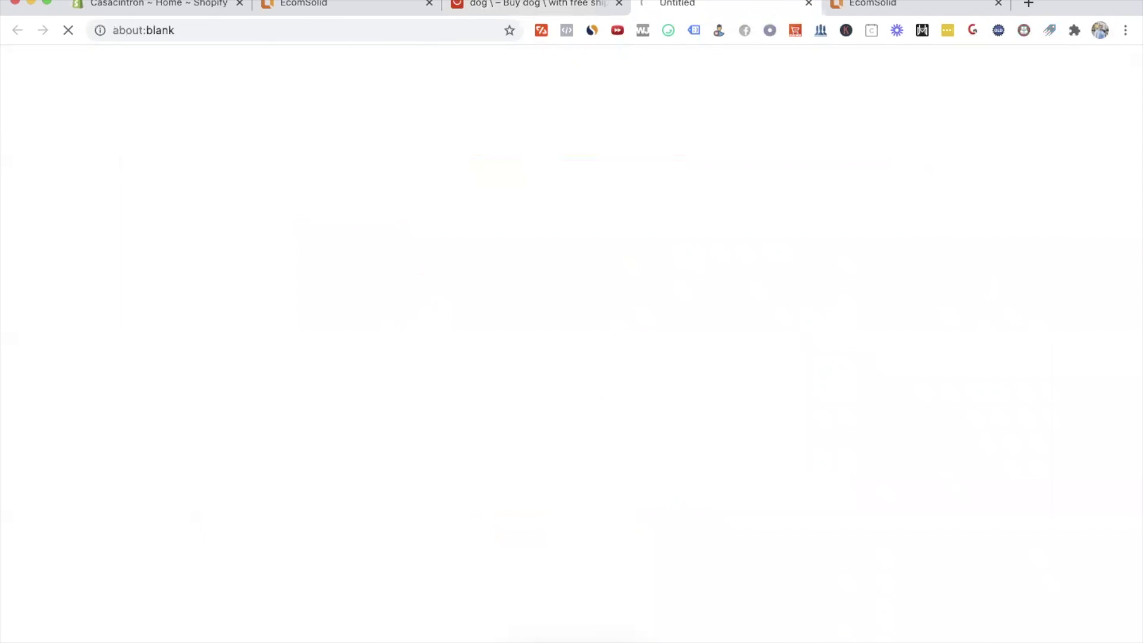
{"action": "scroll", "coordinate": [741, 506], "scroll_direction": "down", "scroll_amount": 2}
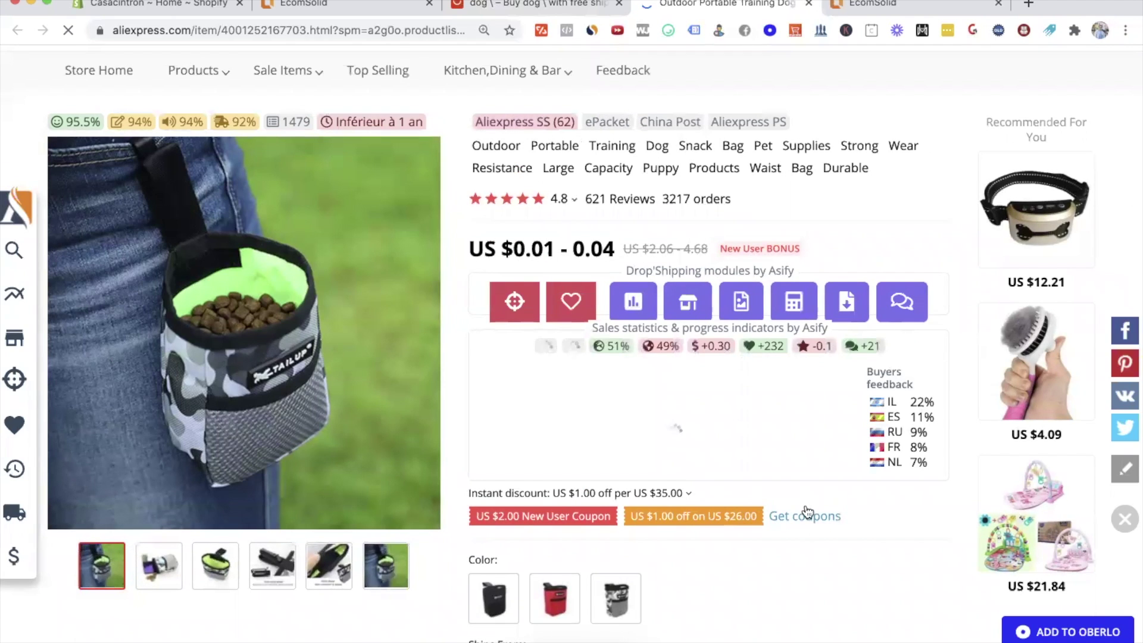
{"action": "scroll", "coordinate": [827, 504], "scroll_direction": "down", "scroll_amount": 1}
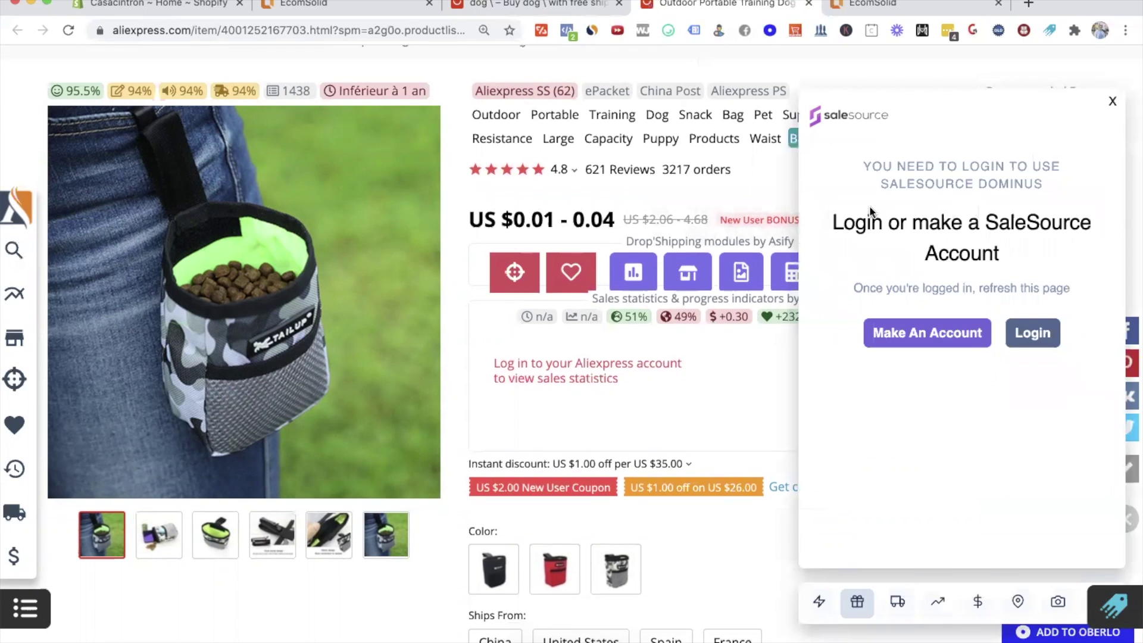
{"action": "left_click", "coordinate": [1111, 104]}
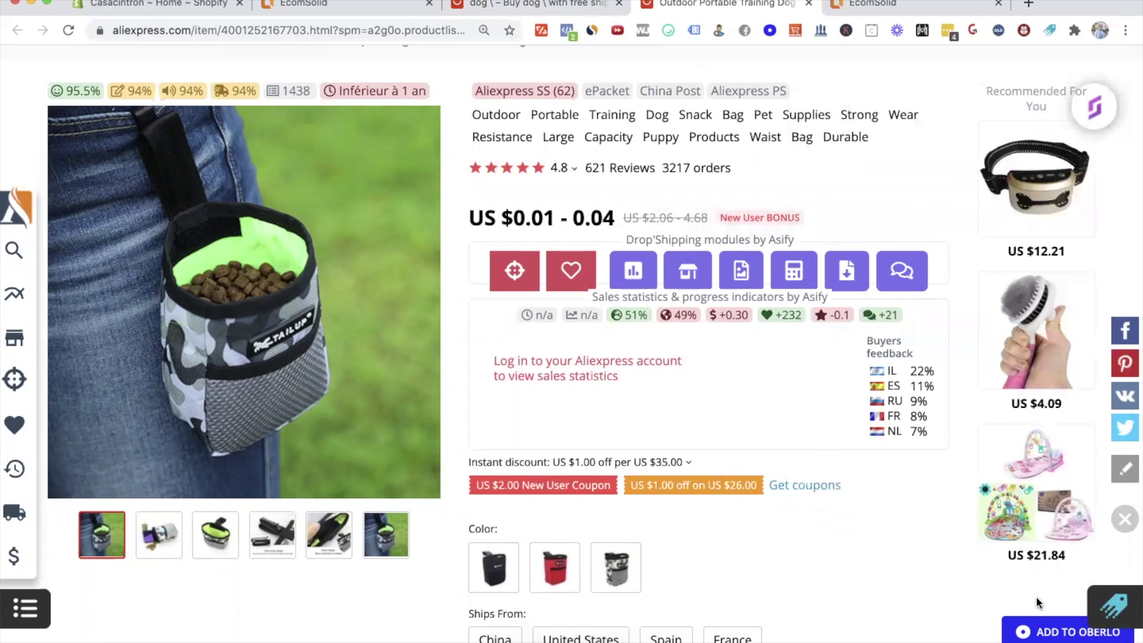
{"action": "scroll", "coordinate": [1071, 636], "scroll_direction": "up", "scroll_amount": 5}
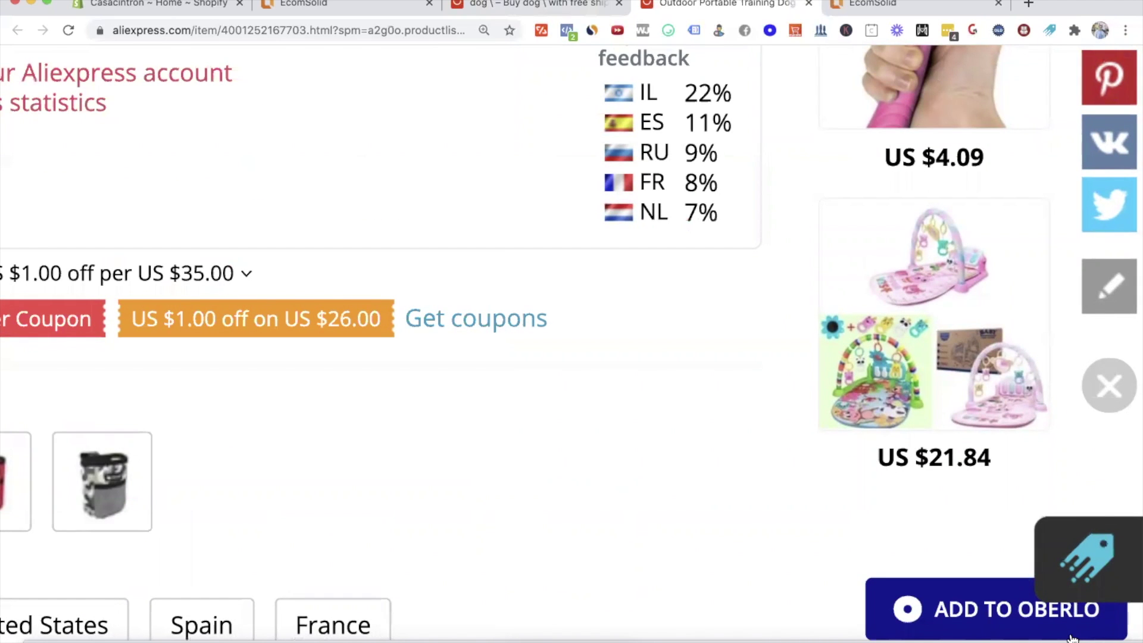
Step: Add the dog snack bag to Oberlo and retitle it 'Portable Dog Snack Bag'
{"action": "left_click", "coordinate": [1072, 636]}
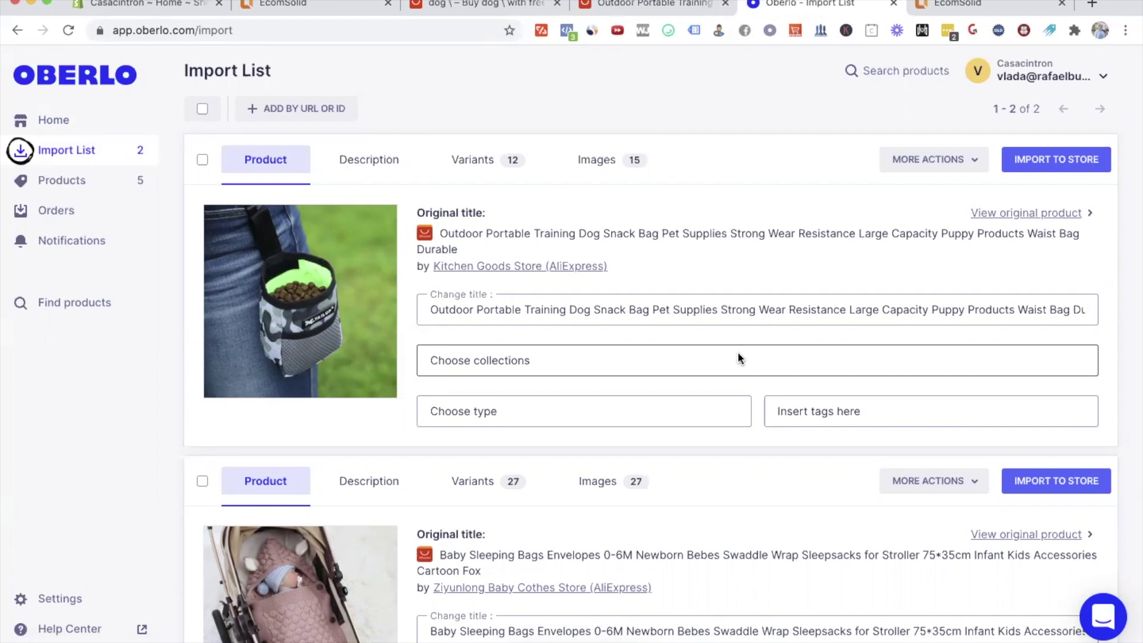
{"action": "triple_click", "coordinate": [544, 312]}
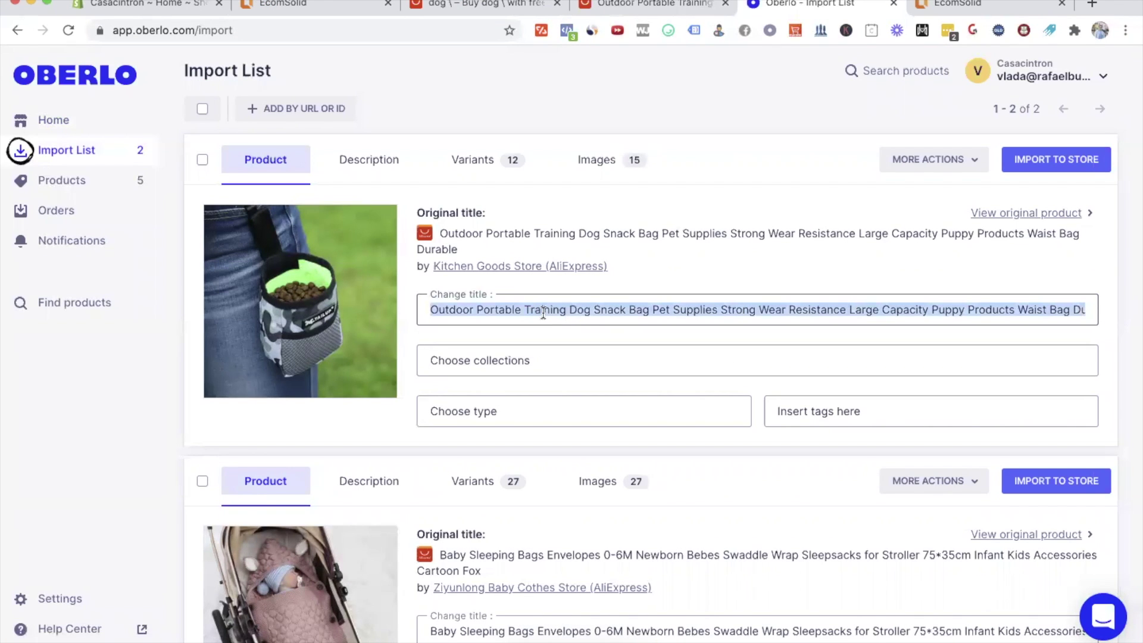
{"action": "type", "text": "Portable Dog Snack Bag"}
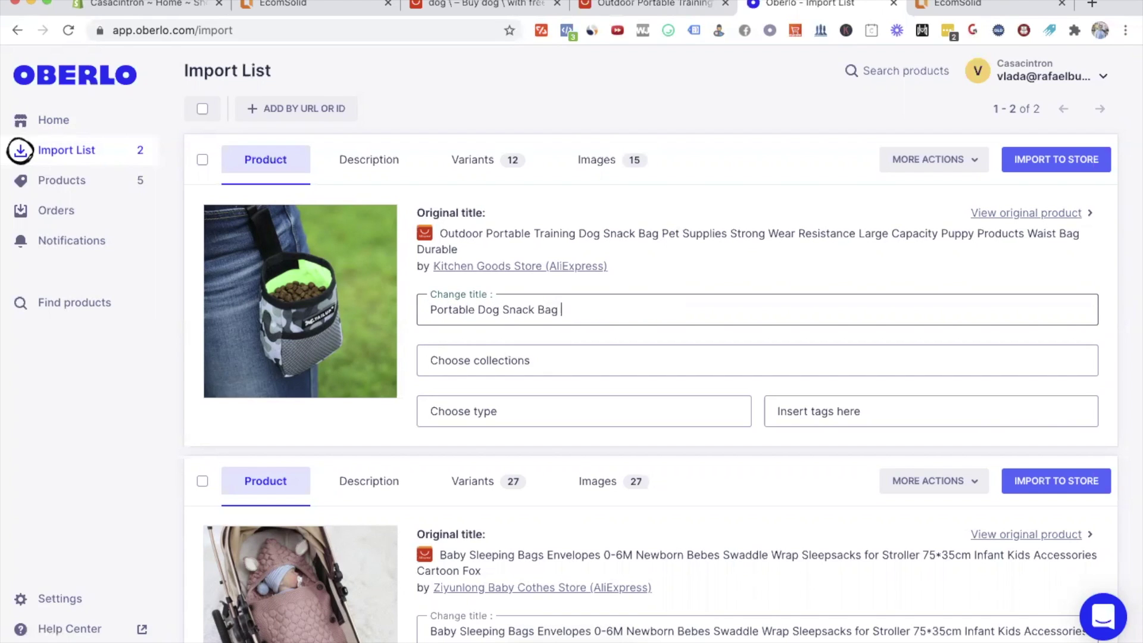
Step: Tag the product pet and dog, import it, and open it in Shopify
{"action": "left_click", "coordinate": [806, 411]}
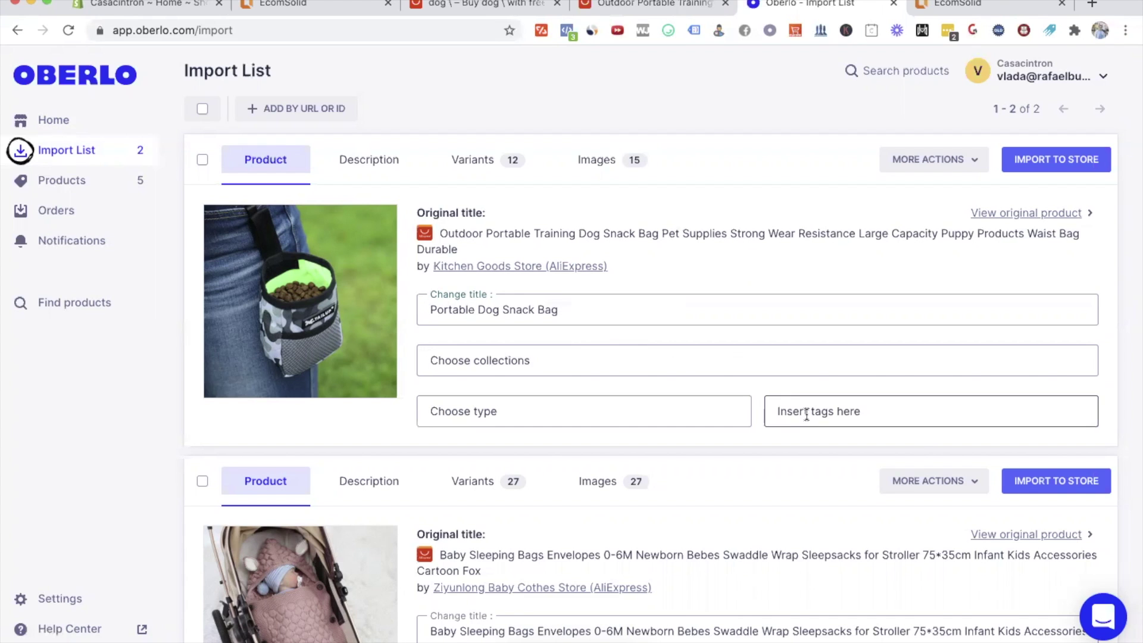
{"action": "type", "text": "pet"}
{"action": "key", "text": "Return"}
{"action": "type", "text": "dog"}
{"action": "key", "text": "Return"}
{"action": "left_click", "coordinate": [1048, 159]}
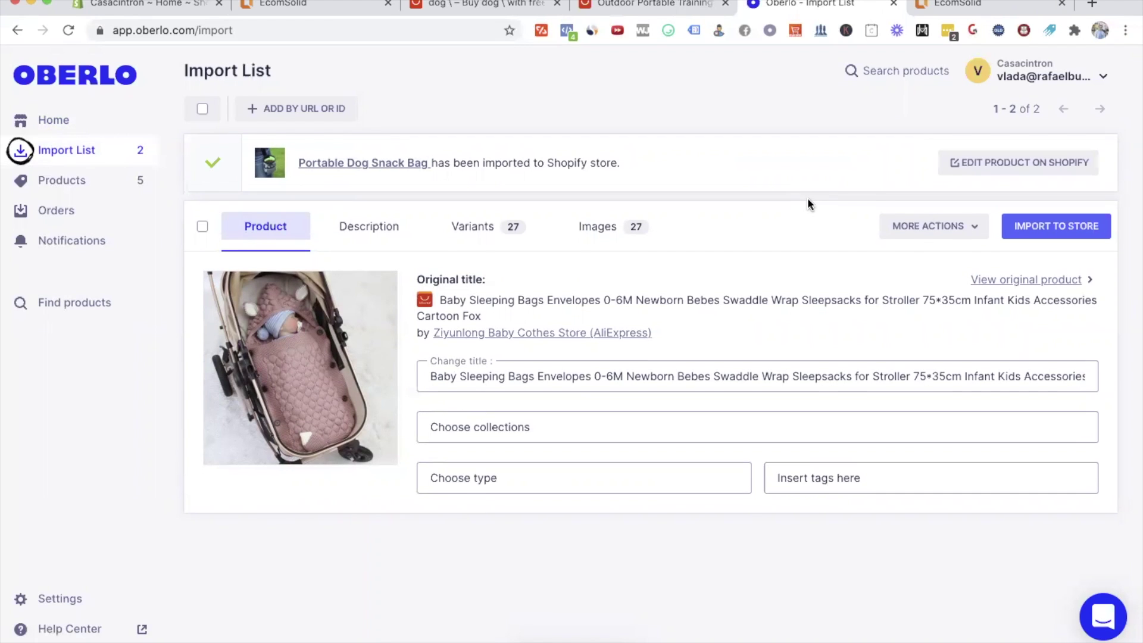
{"action": "left_click", "coordinate": [994, 168]}
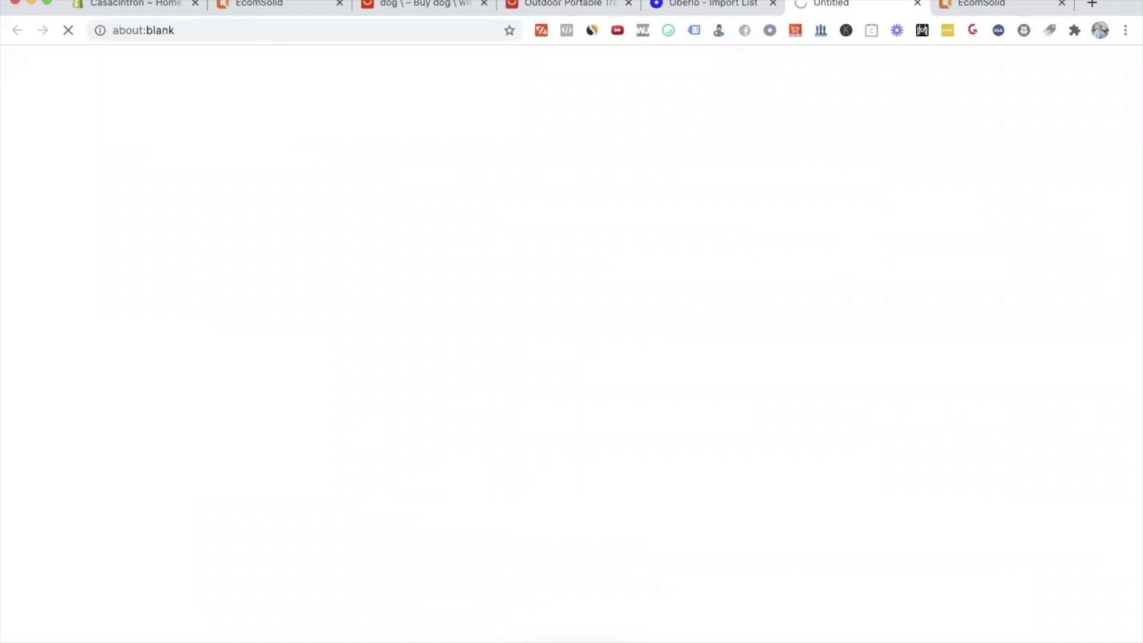
Step: Switch to the EcomSolid page editor and dismiss the Global Style welcome
{"action": "left_click", "coordinate": [985, 5]}
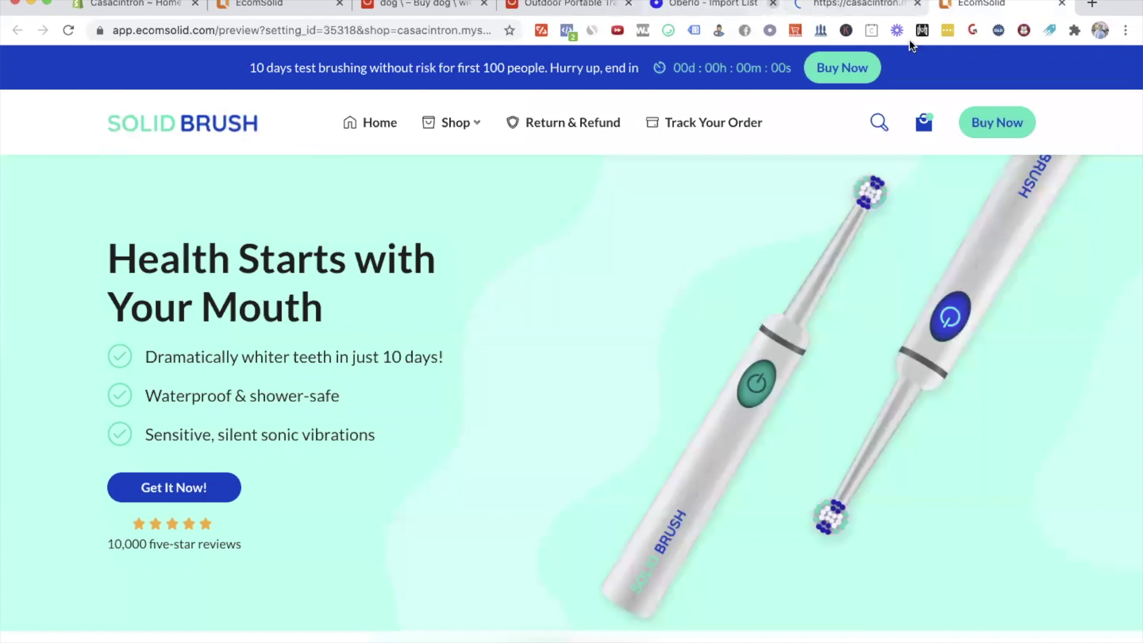
{"action": "scroll", "coordinate": [767, 439], "scroll_direction": "down", "scroll_amount": 10}
{"action": "scroll", "coordinate": [457, 270], "scroll_direction": "up", "scroll_amount": 10}
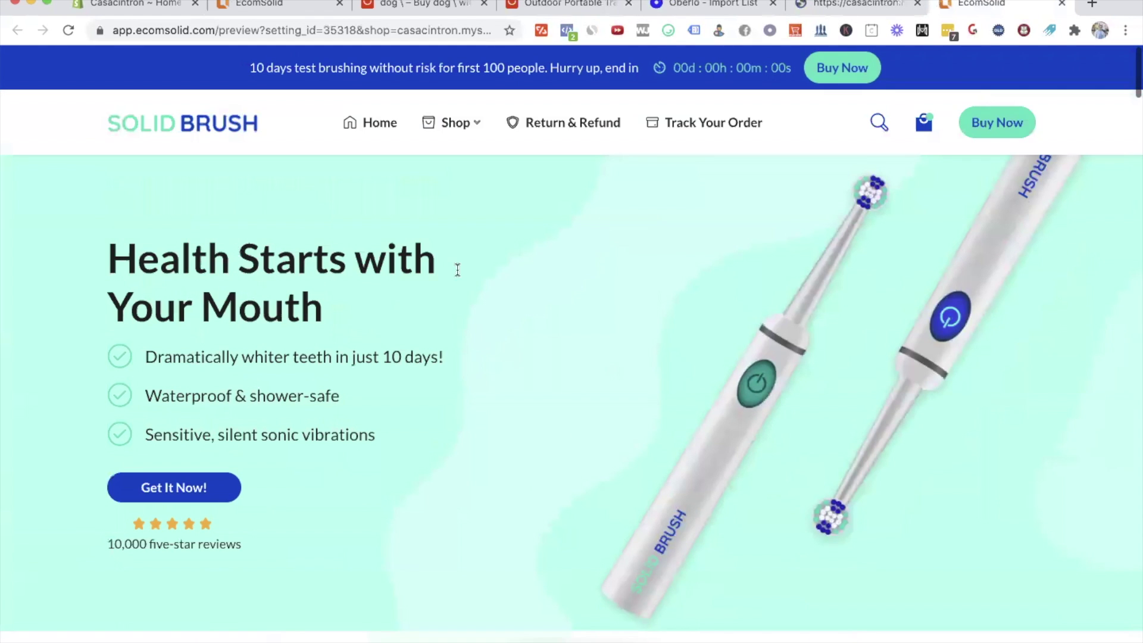
{"action": "left_click", "coordinate": [290, 8]}
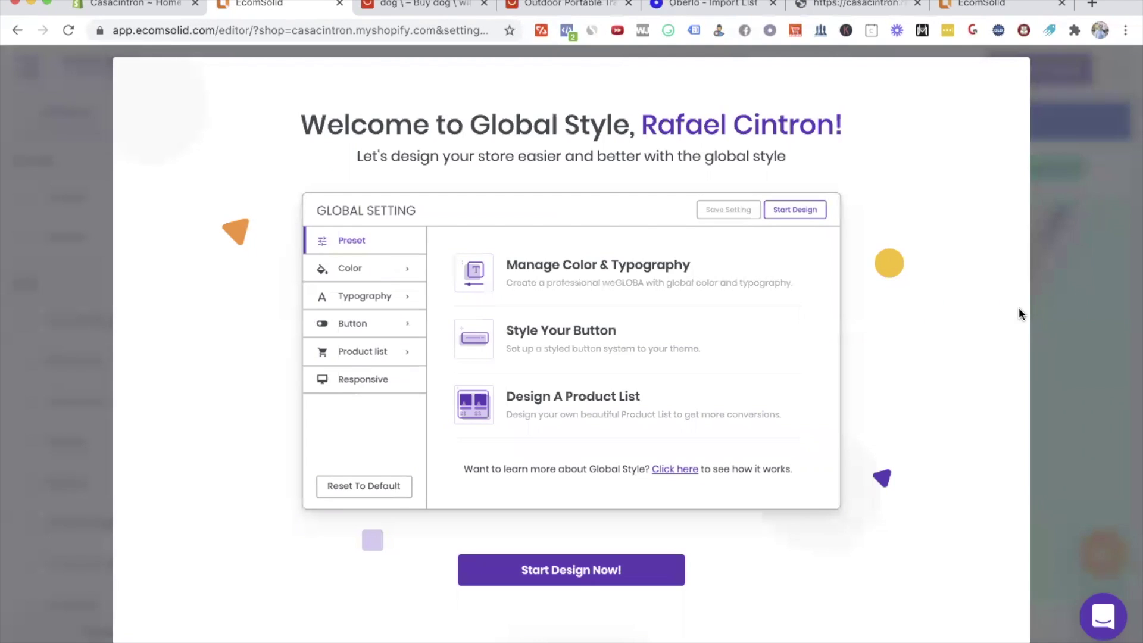
{"action": "left_click", "coordinate": [1064, 326]}
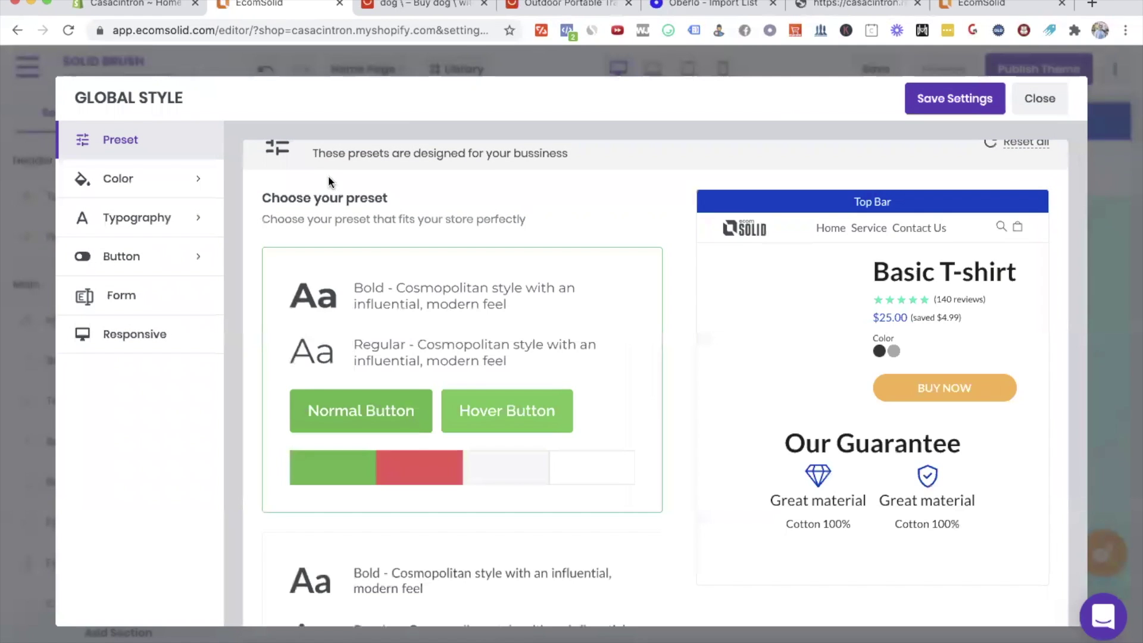
{"action": "left_click", "coordinate": [1040, 98]}
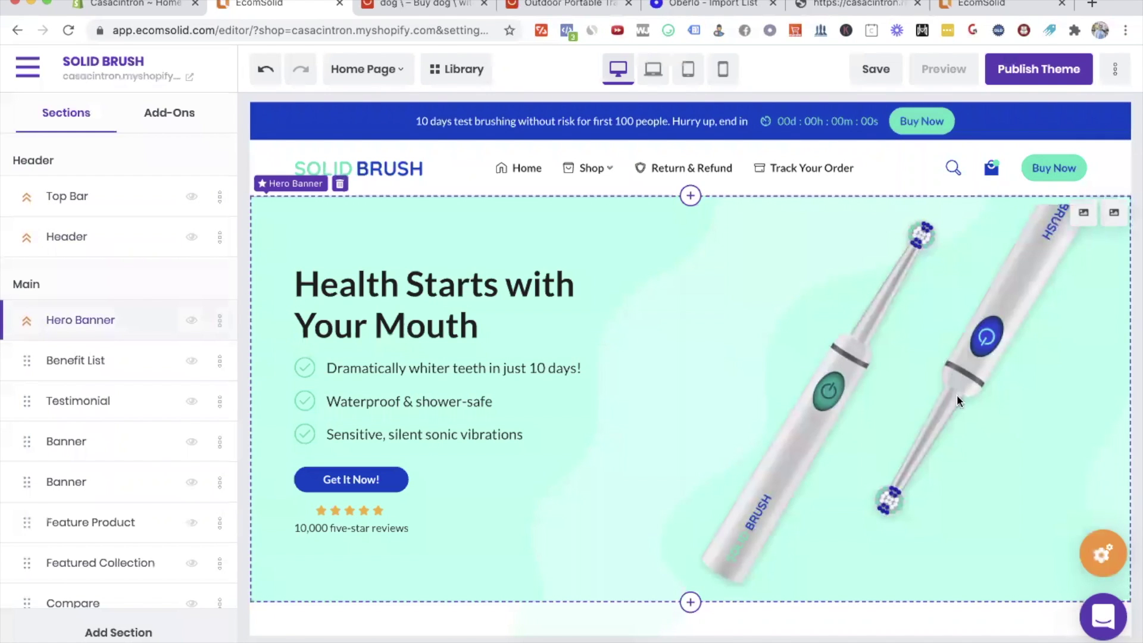
Step: Retitle the hero heading 'Bring Your Dog Happiness Everywhere'
{"action": "triple_click", "coordinate": [431, 292]}
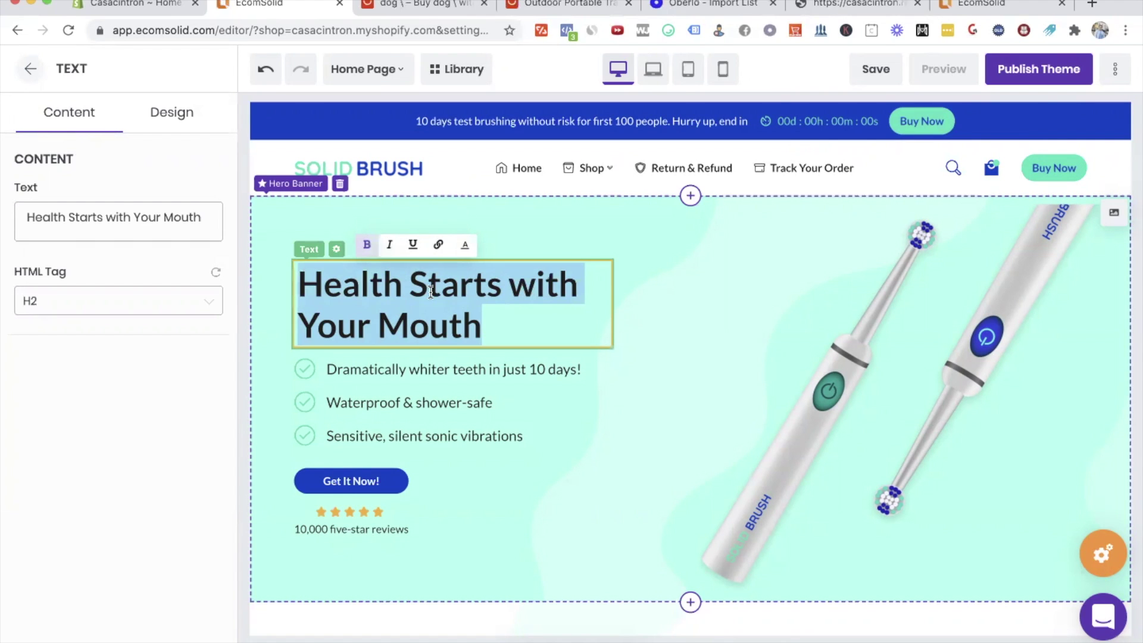
{"action": "type", "text": "Bring Your "}
{"action": "type", "text": "DFo"}
{"action": "type", "text": "g Happ"}
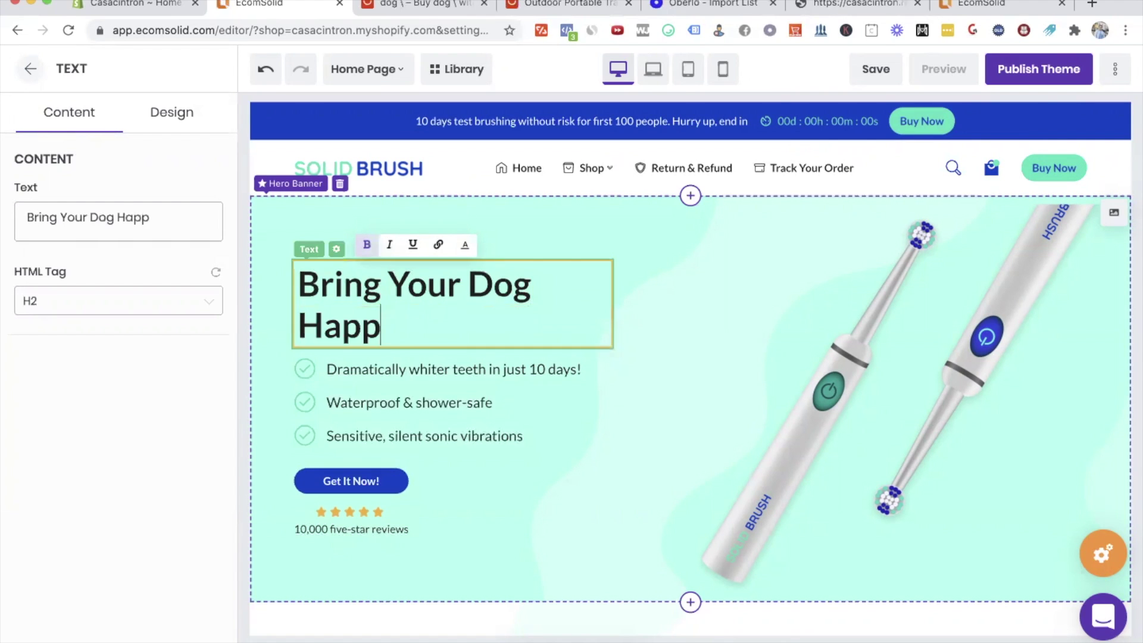
{"action": "type", "text": "inesss E"}
{"action": "key", "text": "BackSpace"}
{"action": "key", "text": "BackSpace"}
{"action": "key", "text": "BackSpace"}
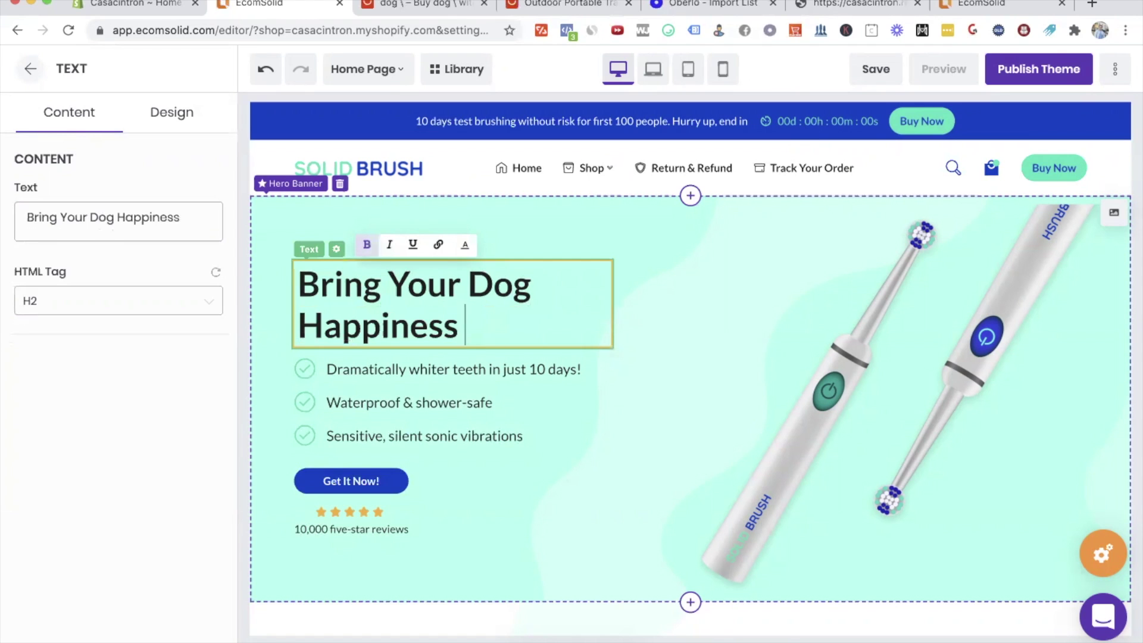
{"action": "type", "text": "Everywhere"}
Step: Rewrite the bullets: 'Portable anywhere you go', 'Food keeps your dog active and motivated', 'Easy to clean and store'
{"action": "triple_click", "coordinate": [452, 369]}
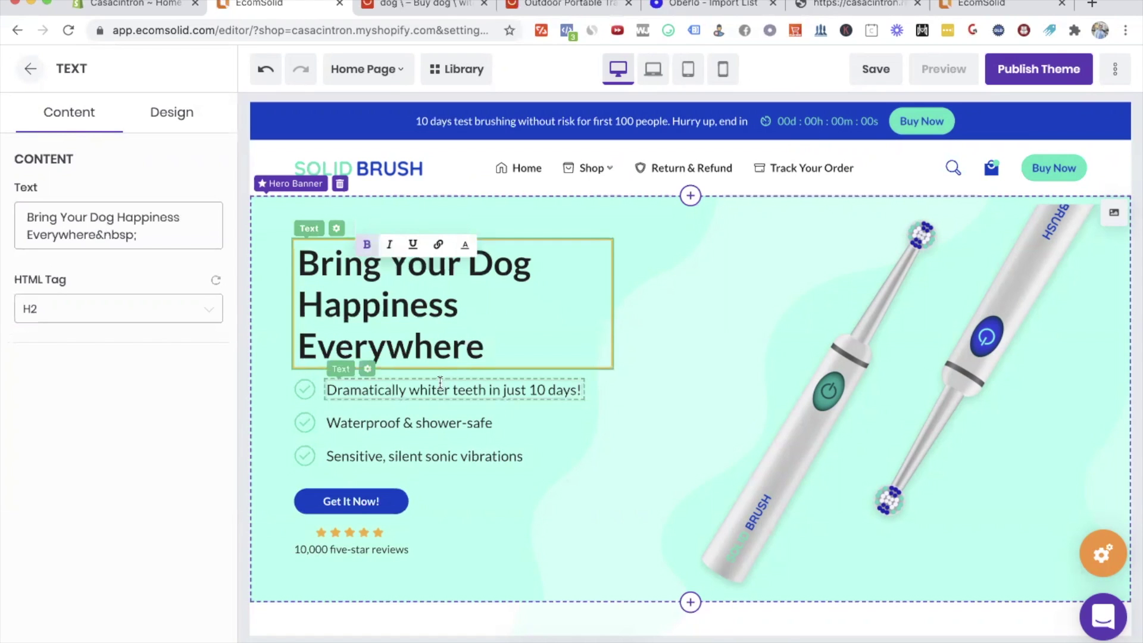
{"action": "type", "text": "Portable anywhere you go"}
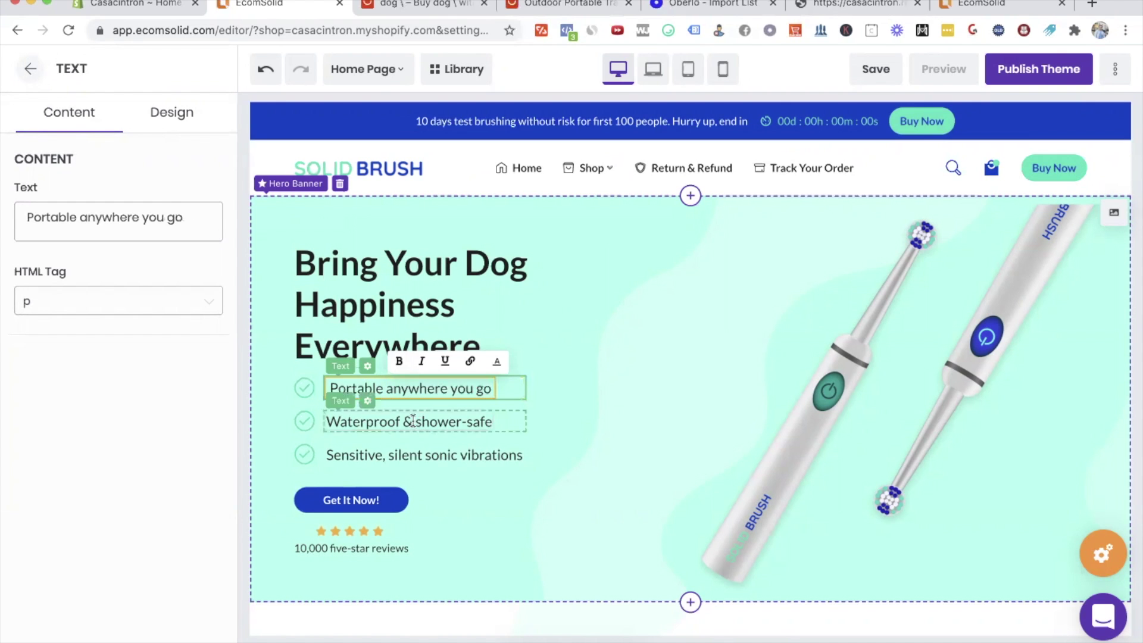
{"action": "triple_click", "coordinate": [417, 421]}
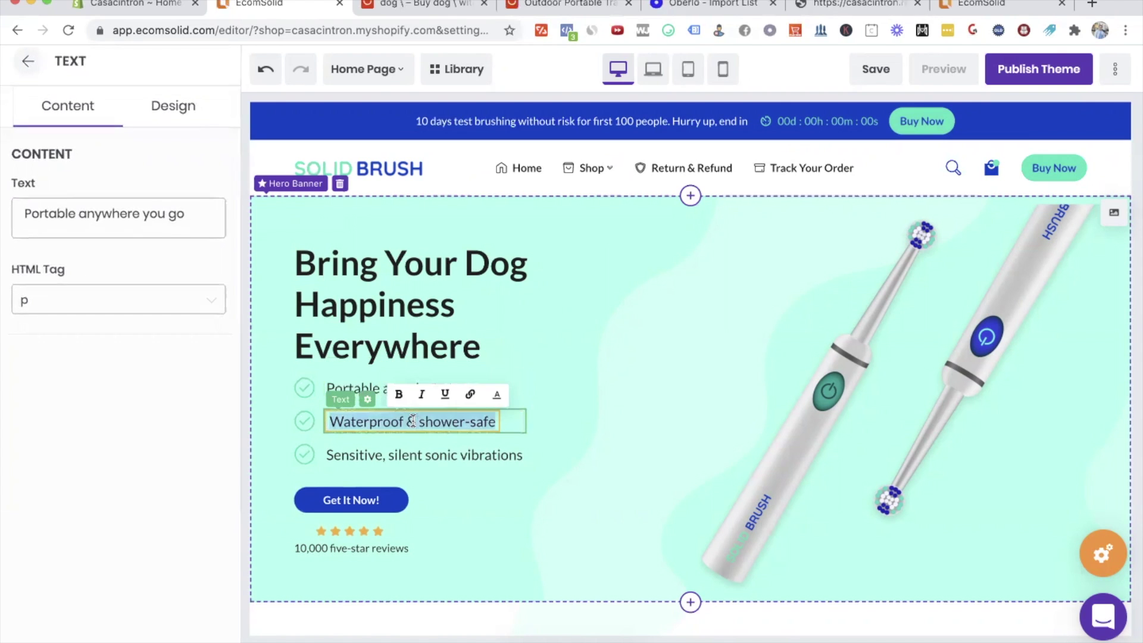
{"action": "type", "text": "Food keeps your dog active"}
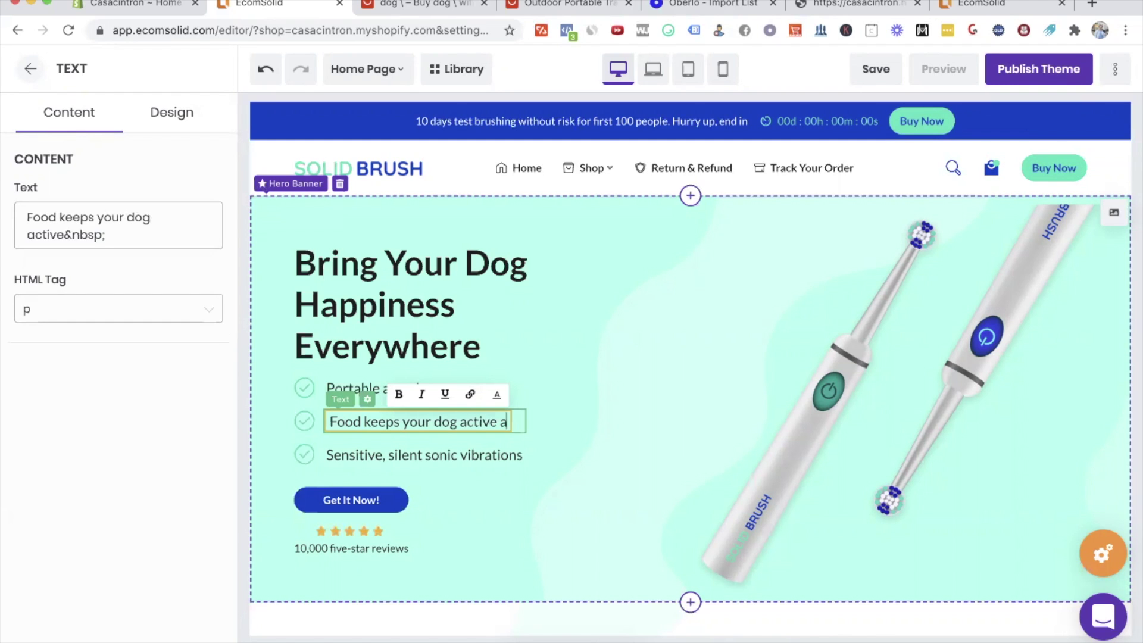
{"action": "type", "text": "an"}
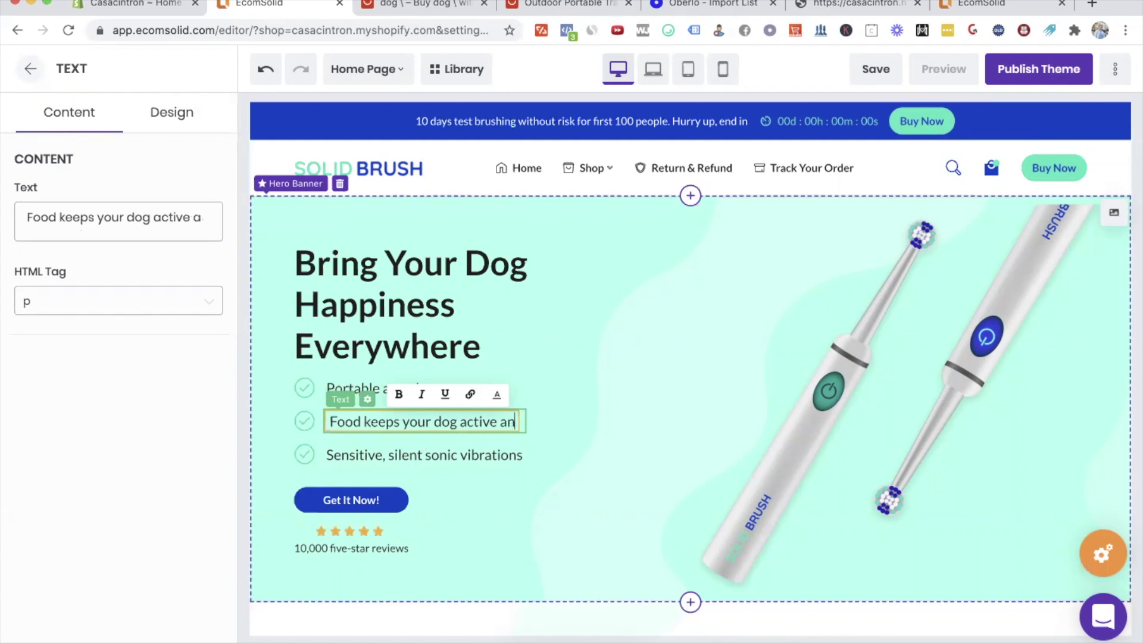
{"action": "type", "text": "d motivated"}
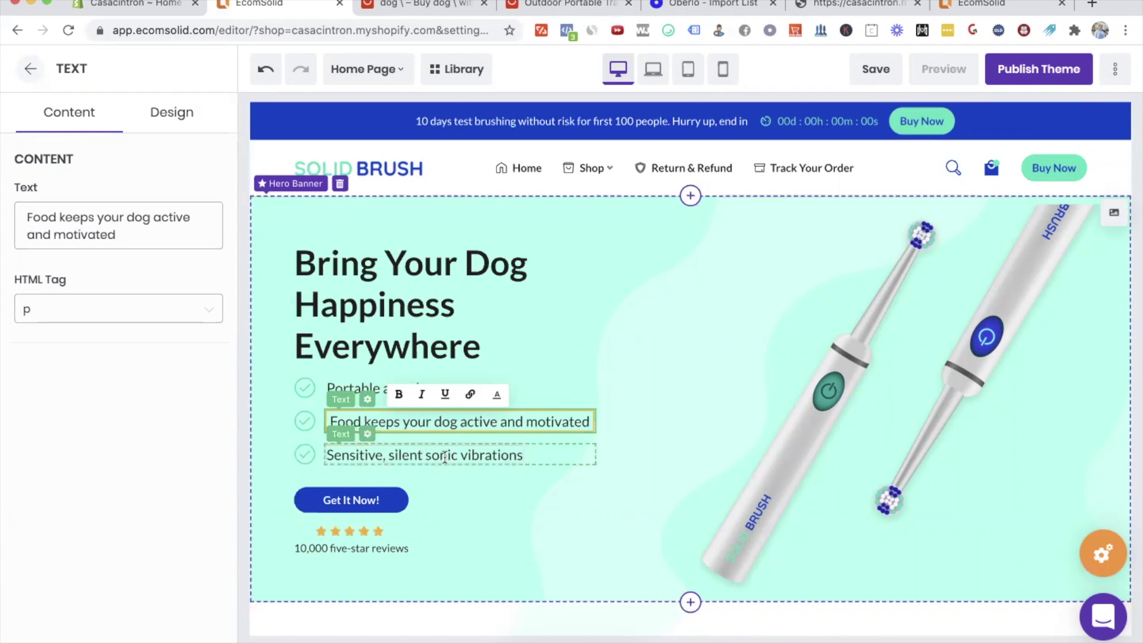
{"action": "left_click", "coordinate": [438, 455]}
{"action": "type", "text": "Easy to clean and"}
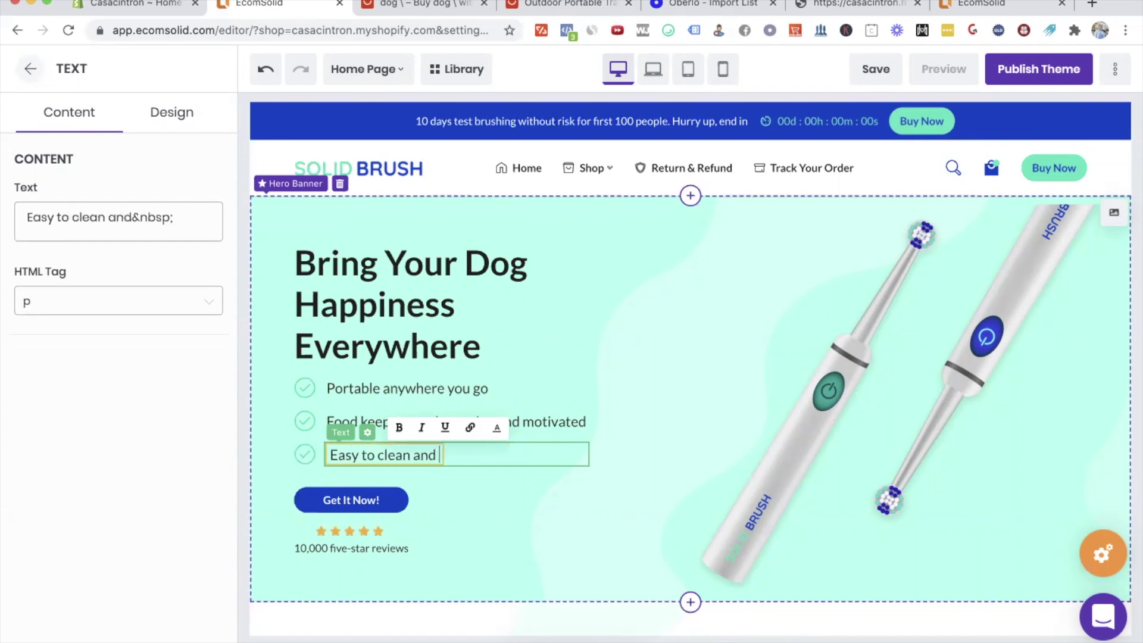
{"action": "type", "text": " store"}
Step: Open the hero image's Choose From Gallery panel, cancelling the file upload dialog
{"action": "left_click", "coordinate": [363, 500]}
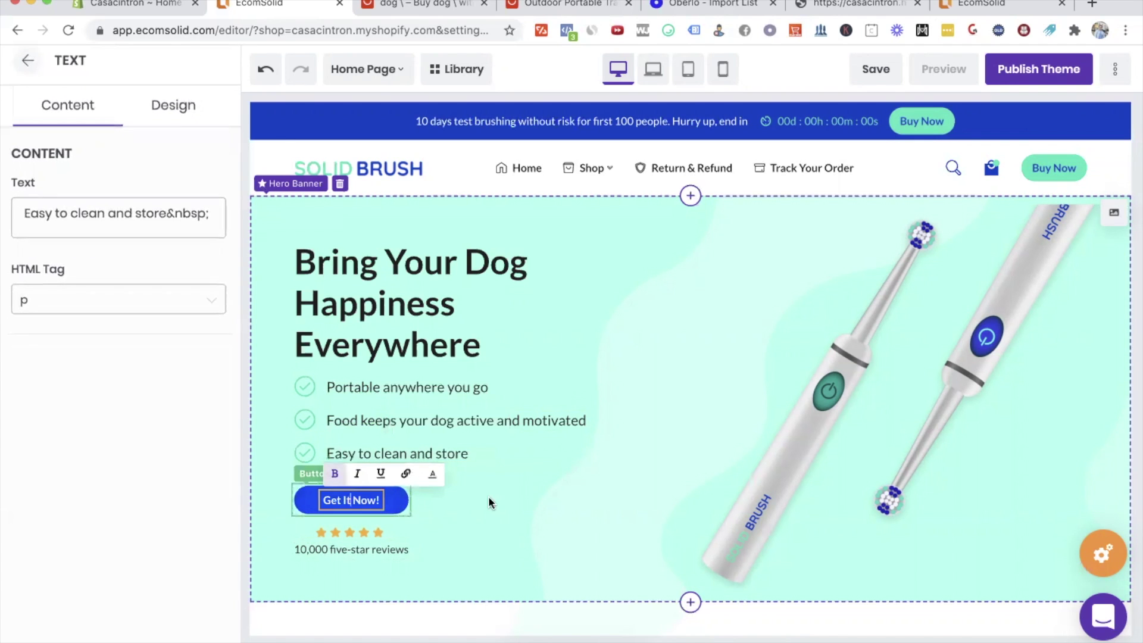
{"action": "left_click", "coordinate": [366, 170]}
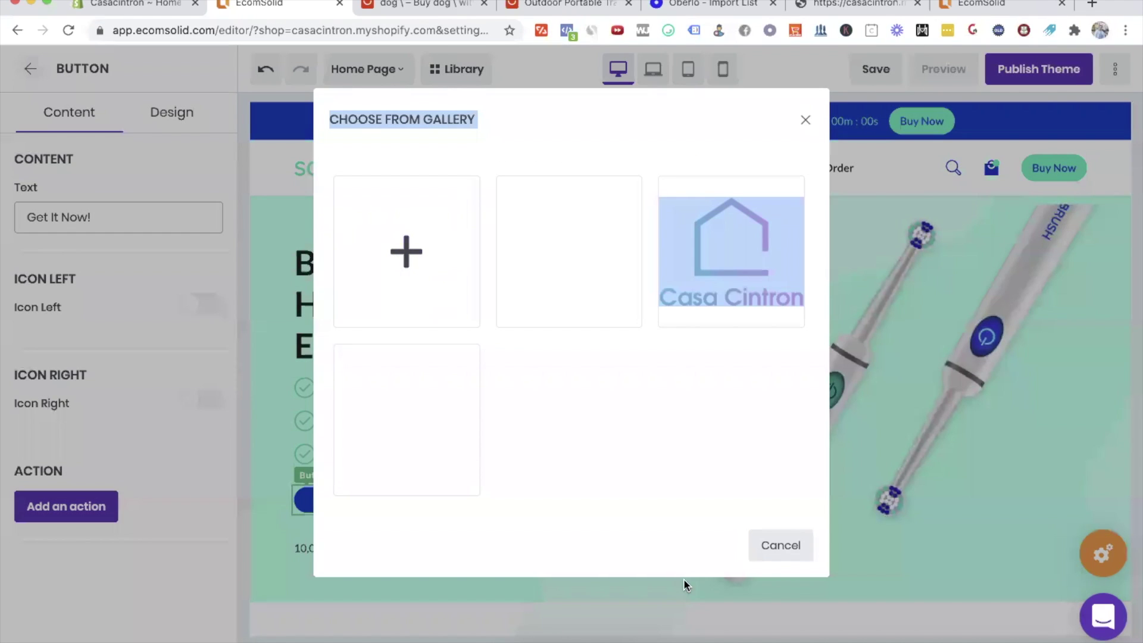
{"action": "left_click", "coordinate": [396, 236]}
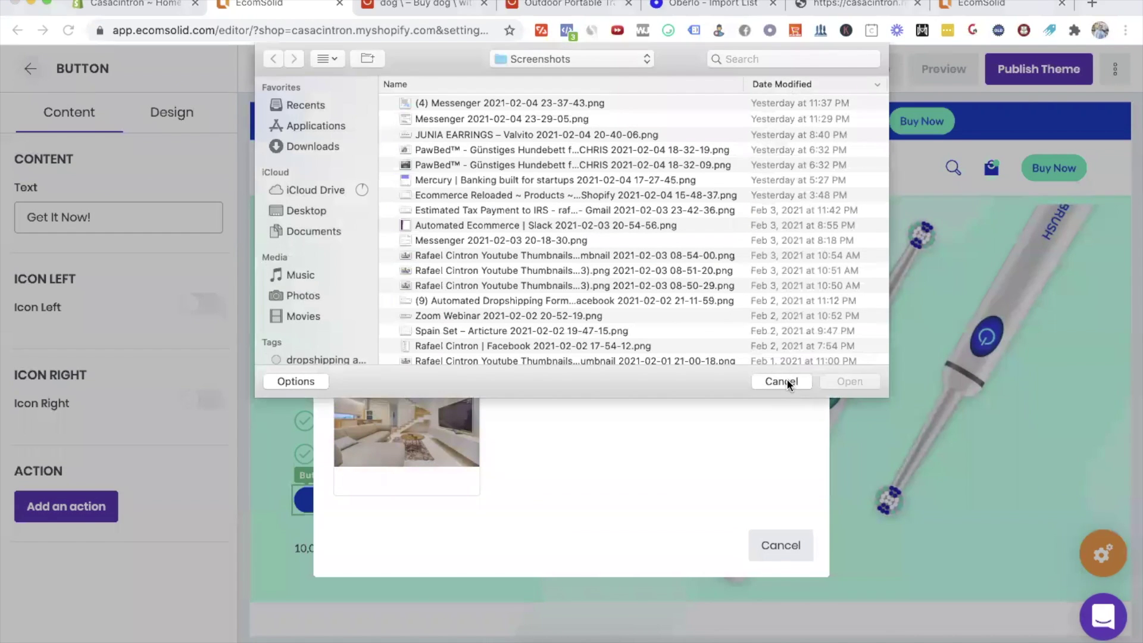
{"action": "left_click", "coordinate": [782, 382]}
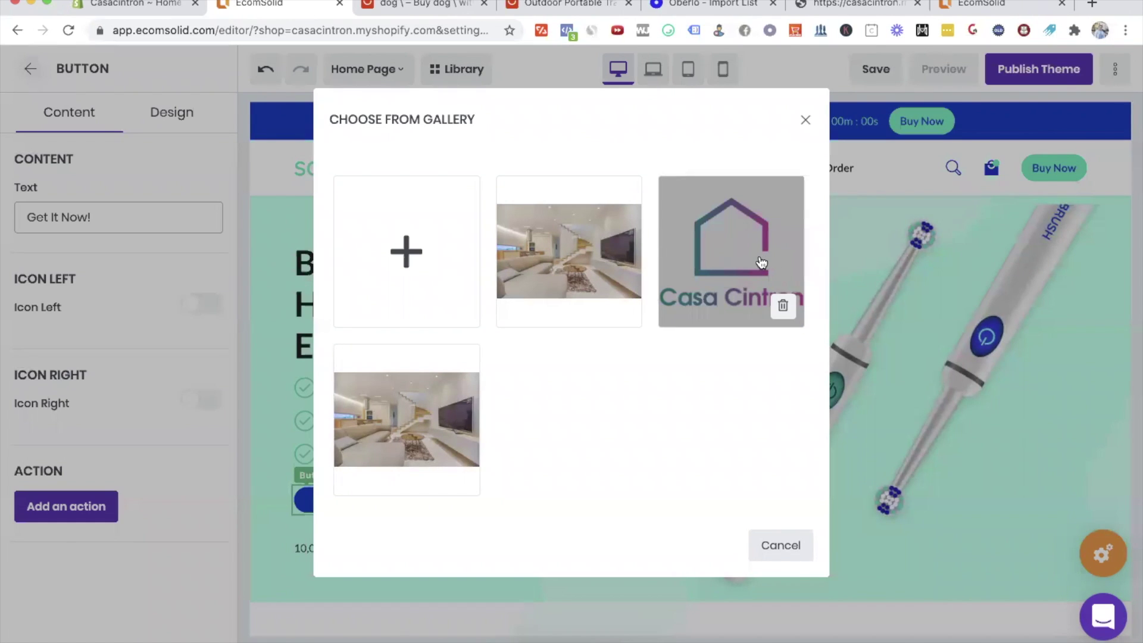
{"action": "right_click", "coordinate": [249, 5]}
Step: Open Canva in a tab beside the editor and choose small business as its use
{"action": "left_click", "coordinate": [312, 8]}
{"action": "type", "text": "canva"}
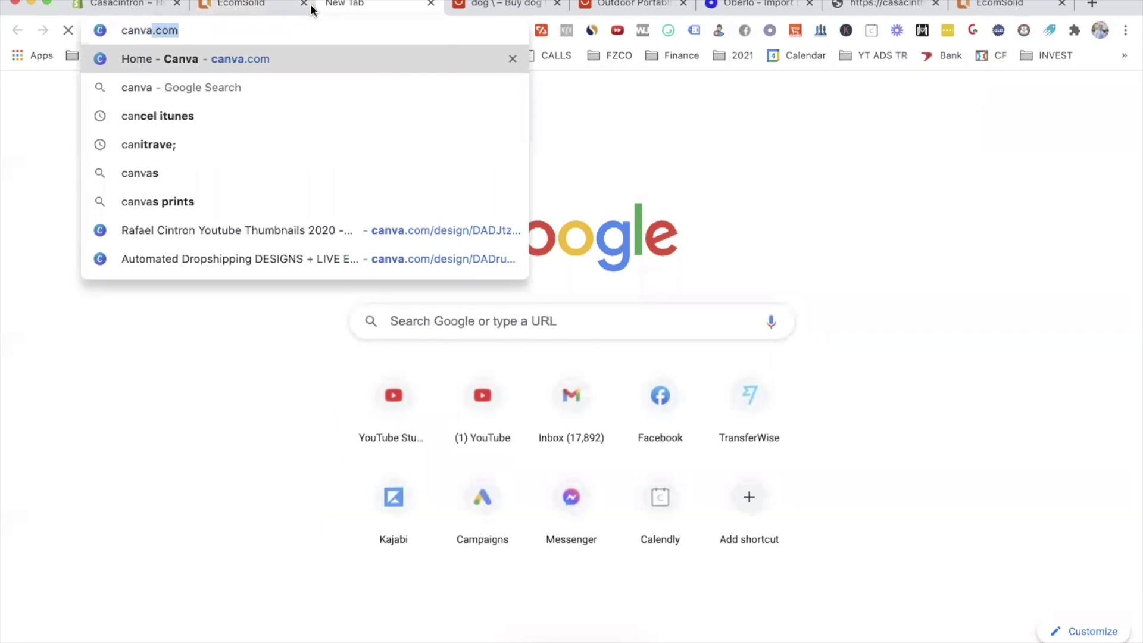
{"action": "key", "text": "Return"}
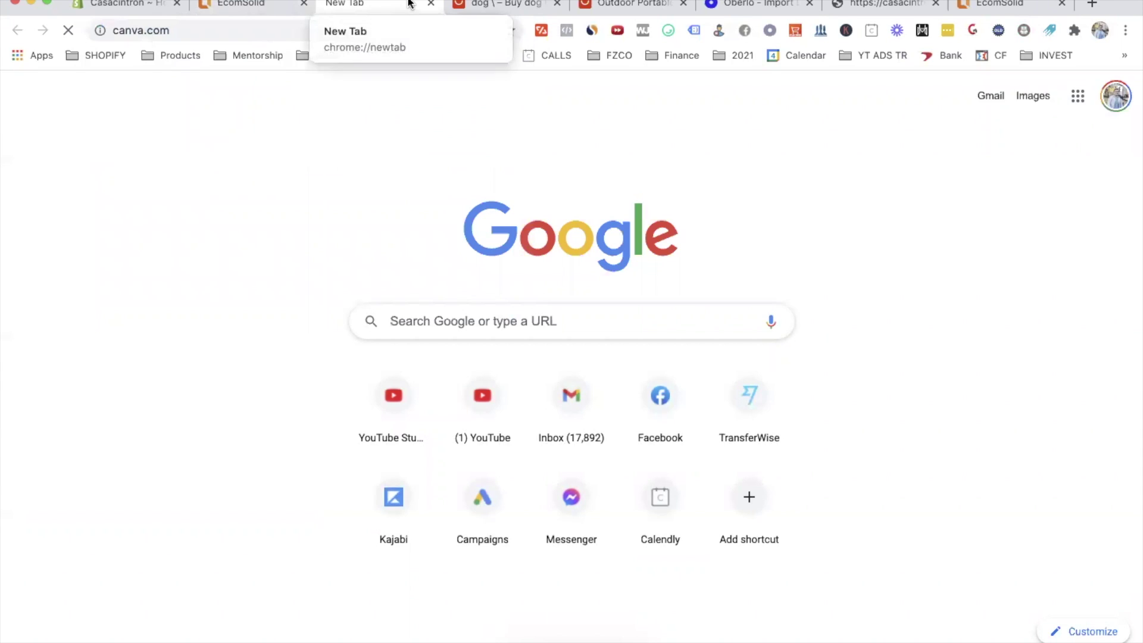
{"action": "left_click_drag", "start_coordinate": [409, 10], "coordinate": [263, 11]}
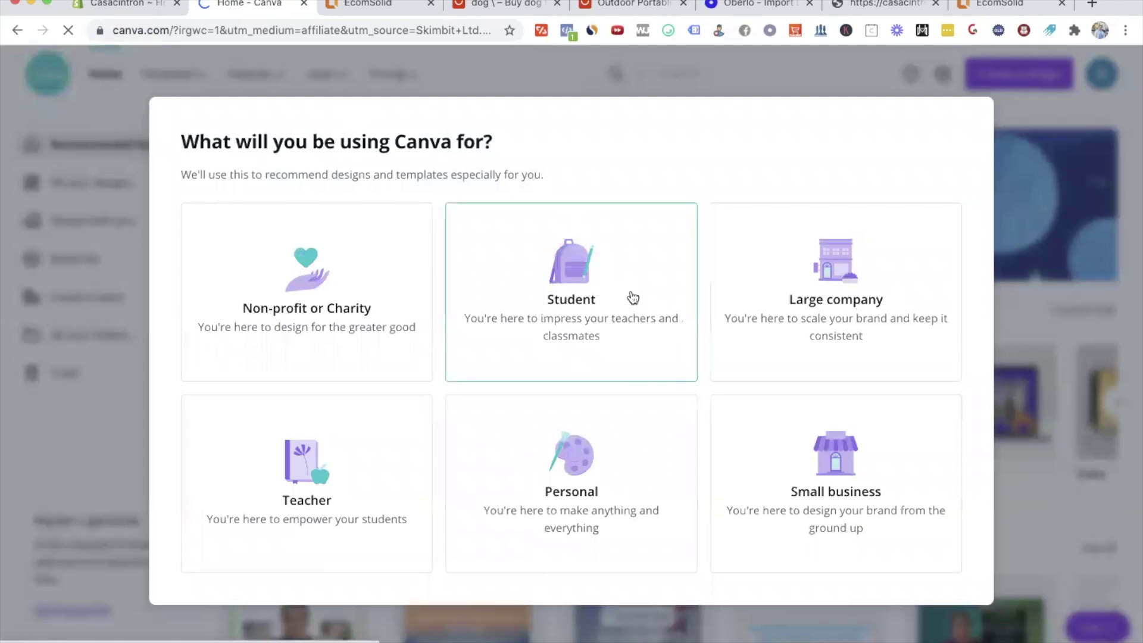
{"action": "left_click", "coordinate": [917, 477]}
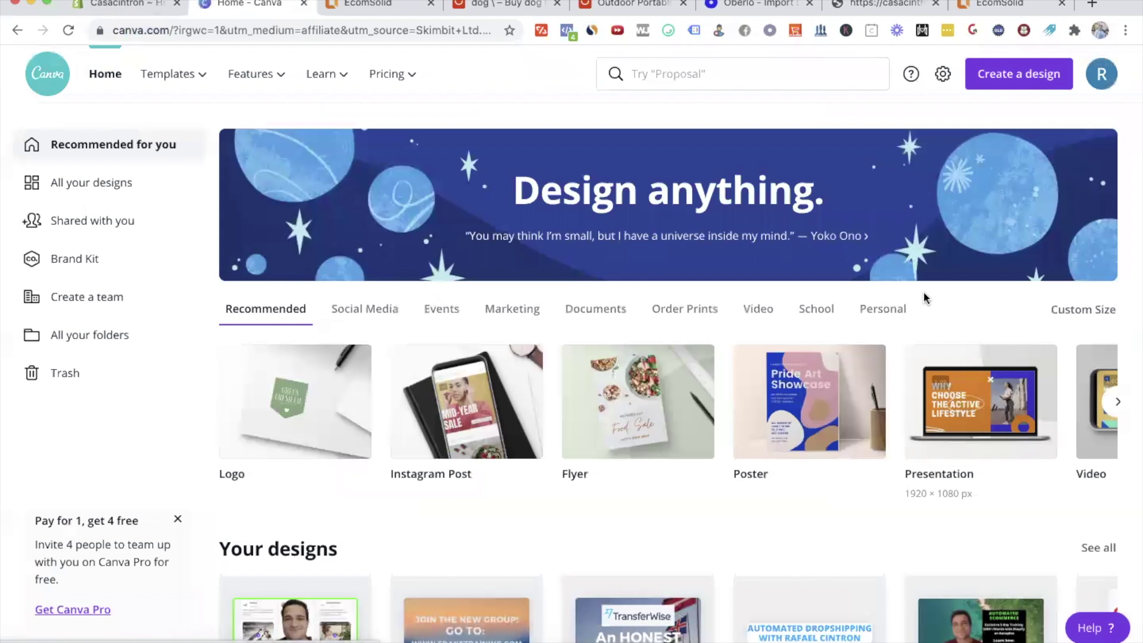
Step: Search Canva for 'dog' templates, open 'Your Daily Doggo', then return to Home
{"action": "left_click", "coordinate": [655, 74]}
{"action": "type", "text": "dog"}
{"action": "key", "text": "Return"}
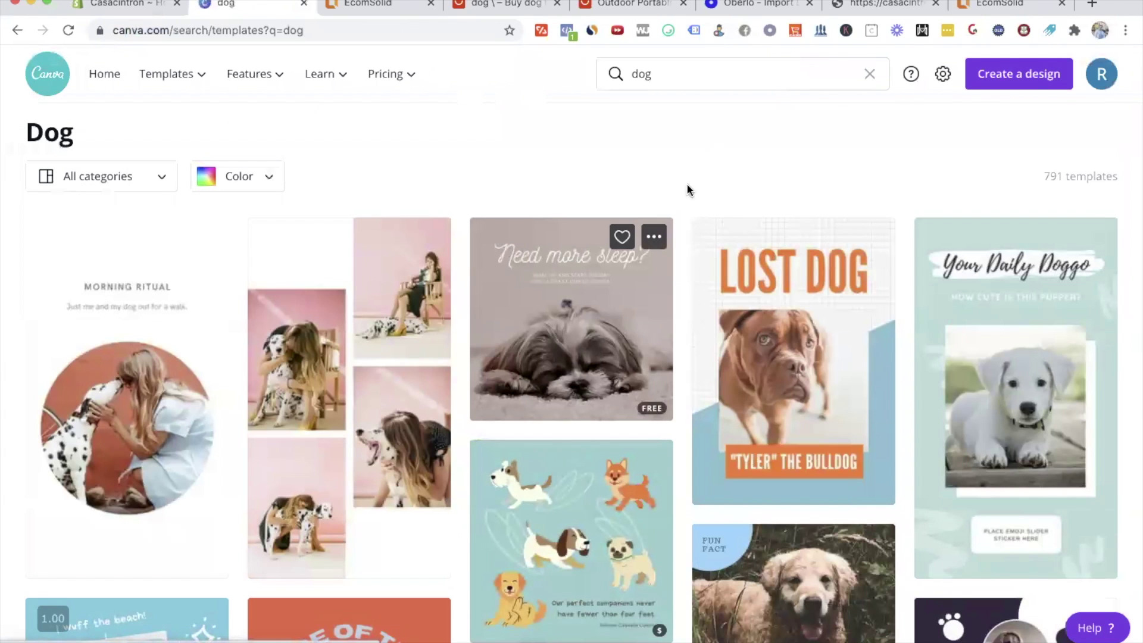
{"action": "scroll", "coordinate": [731, 371], "scroll_direction": "down", "scroll_amount": 3}
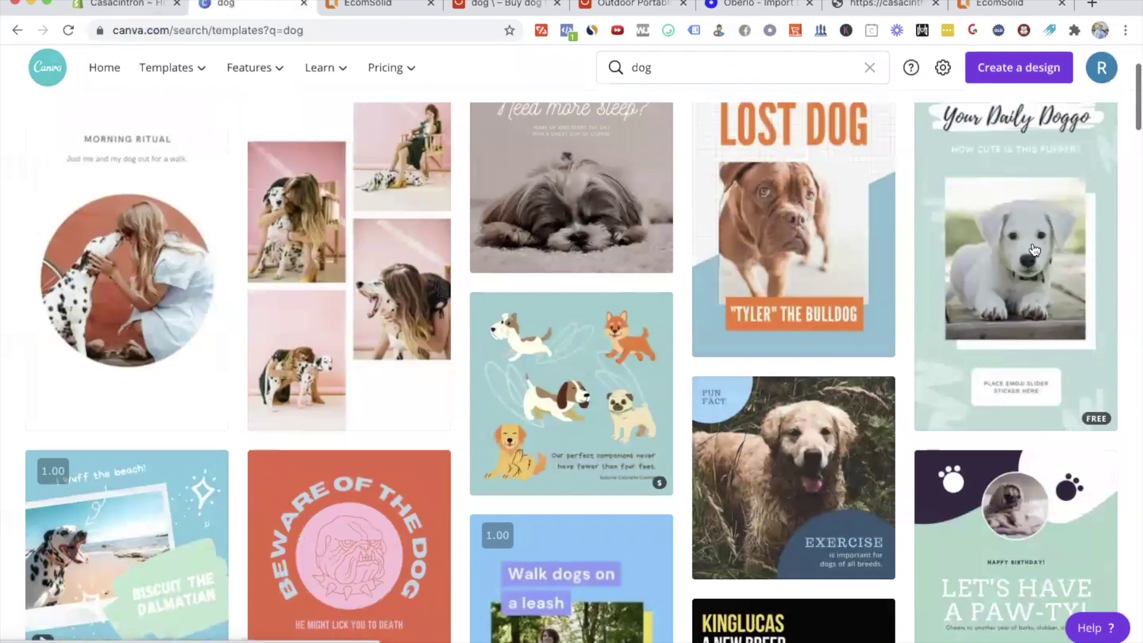
{"action": "left_click", "coordinate": [691, 374]}
{"action": "left_click_drag", "start_coordinate": [362, 5], "coordinate": [132, 7]}
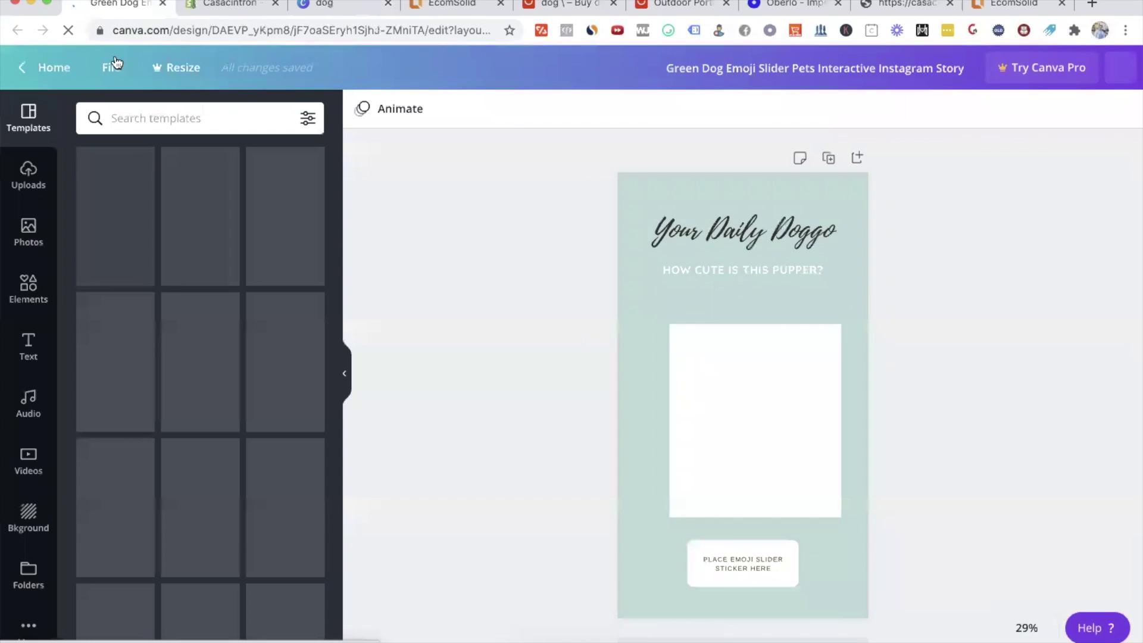
{"action": "left_click", "coordinate": [39, 68]}
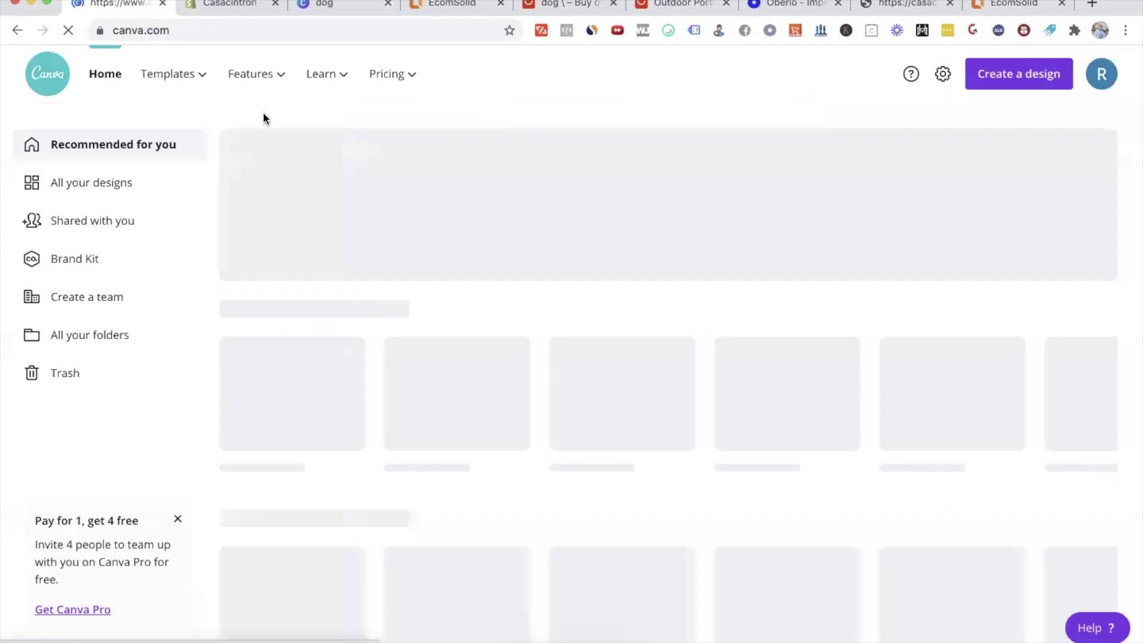
Step: Start a new Canva Logo design and add the dog-at-laptop photo from a 'dog' photo search
{"action": "mouse_move", "coordinate": [256, 74]}
{"action": "left_click", "coordinate": [686, 72]}
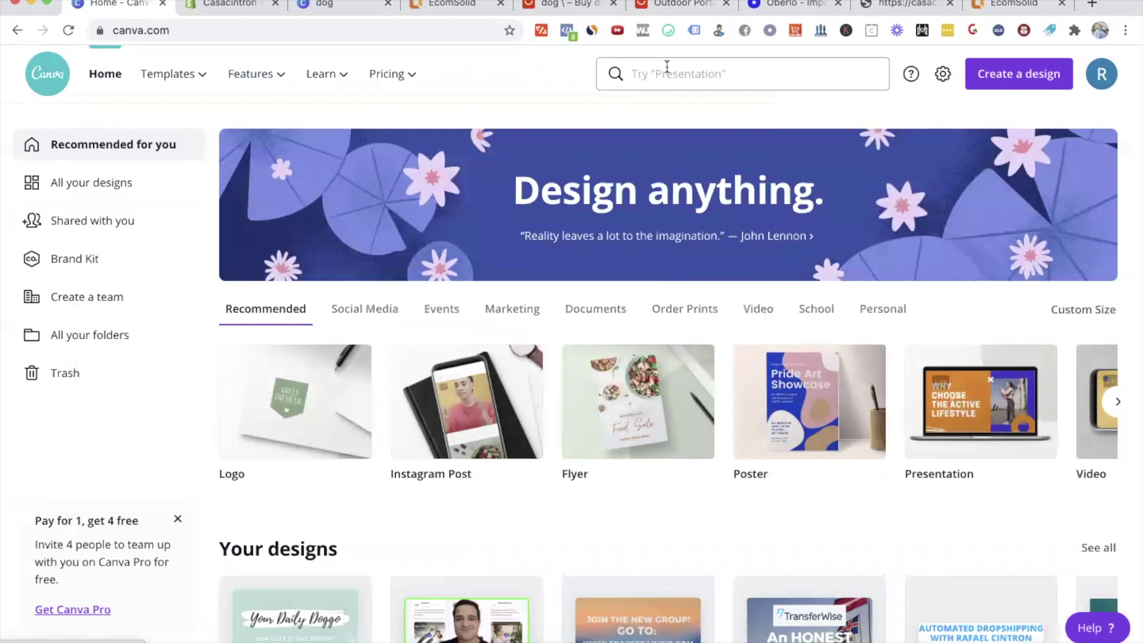
{"action": "left_click", "coordinate": [468, 395]}
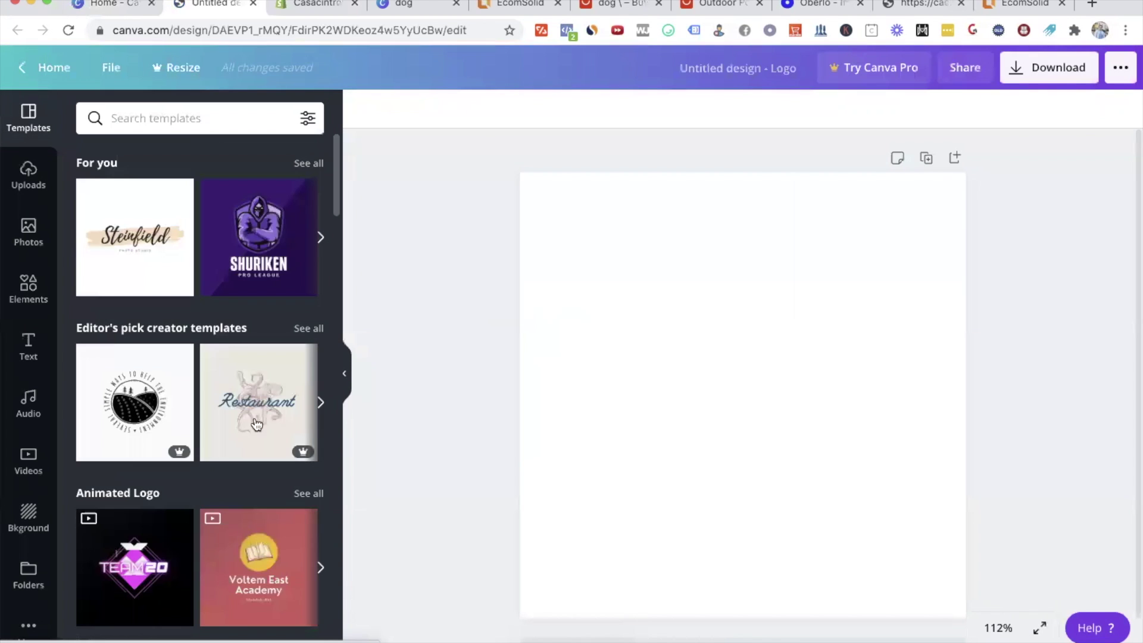
{"action": "left_click", "coordinate": [28, 231]}
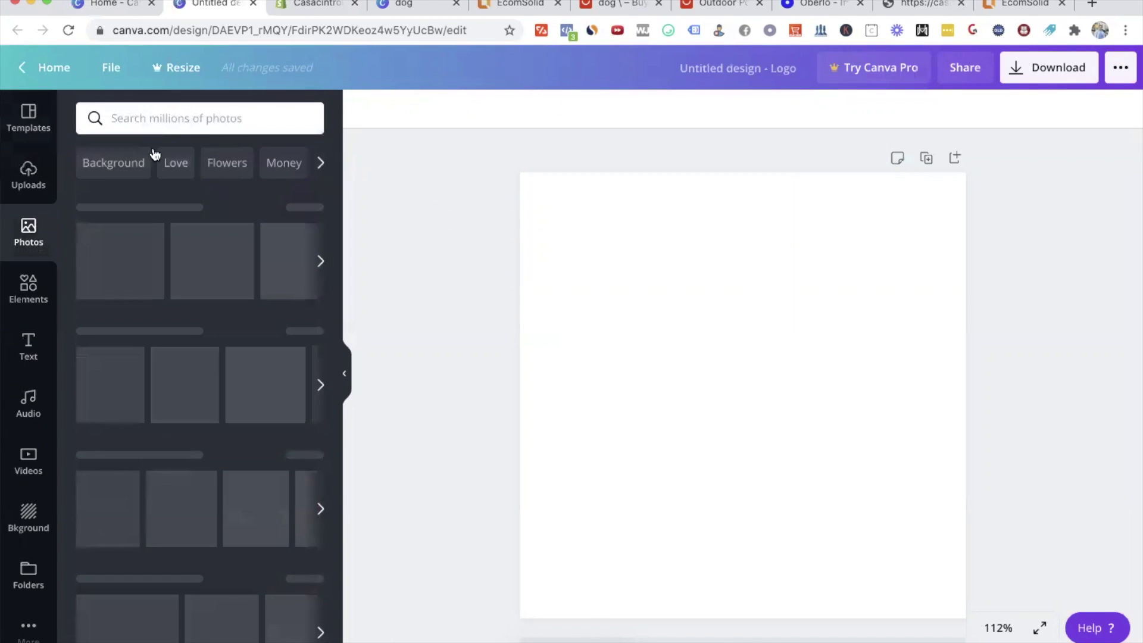
{"action": "left_click", "coordinate": [135, 120]}
{"action": "type", "text": "dog"}
{"action": "key", "text": "Return"}
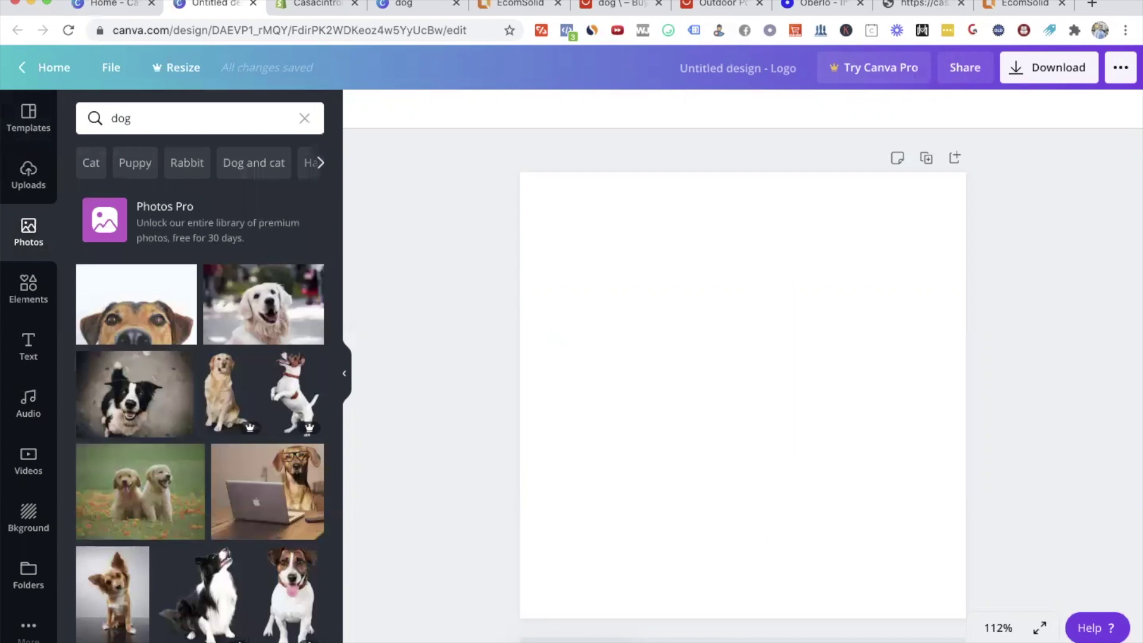
{"action": "scroll", "coordinate": [237, 353], "scroll_direction": "down", "scroll_amount": 3}
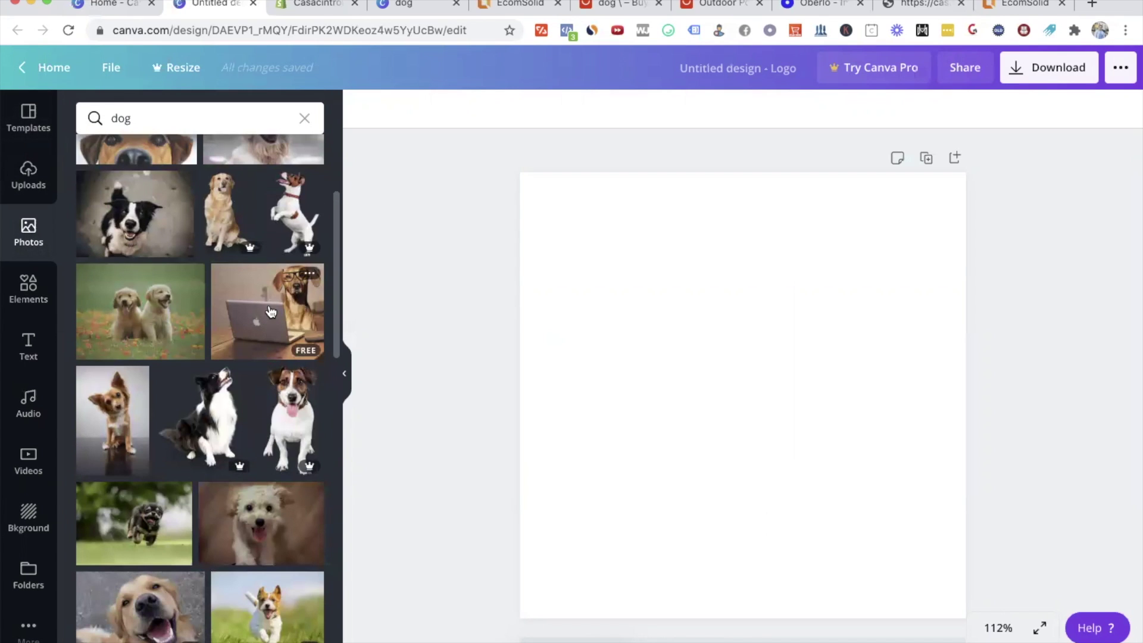
{"action": "left_click", "coordinate": [267, 310]}
Step: Move and enlarge the dog photo so it fills the whole square canvas
{"action": "left_click_drag", "start_coordinate": [829, 388], "coordinate": [786, 313]}
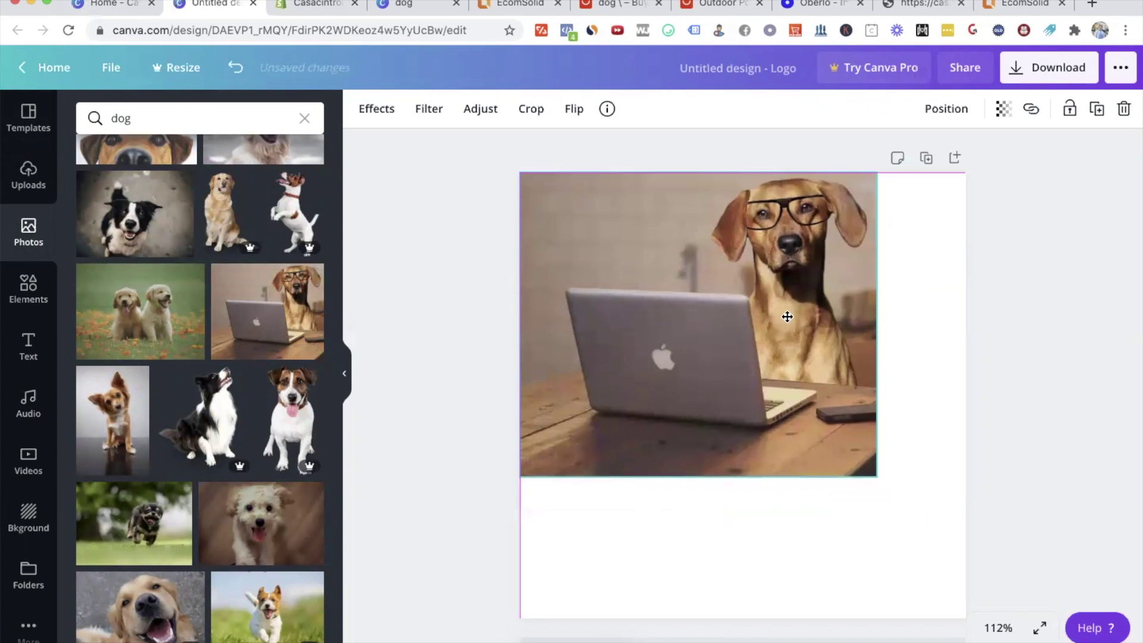
{"action": "left_click_drag", "start_coordinate": [878, 475], "coordinate": [1048, 622]}
{"action": "left_click_drag", "start_coordinate": [922, 492], "coordinate": [831, 493]}
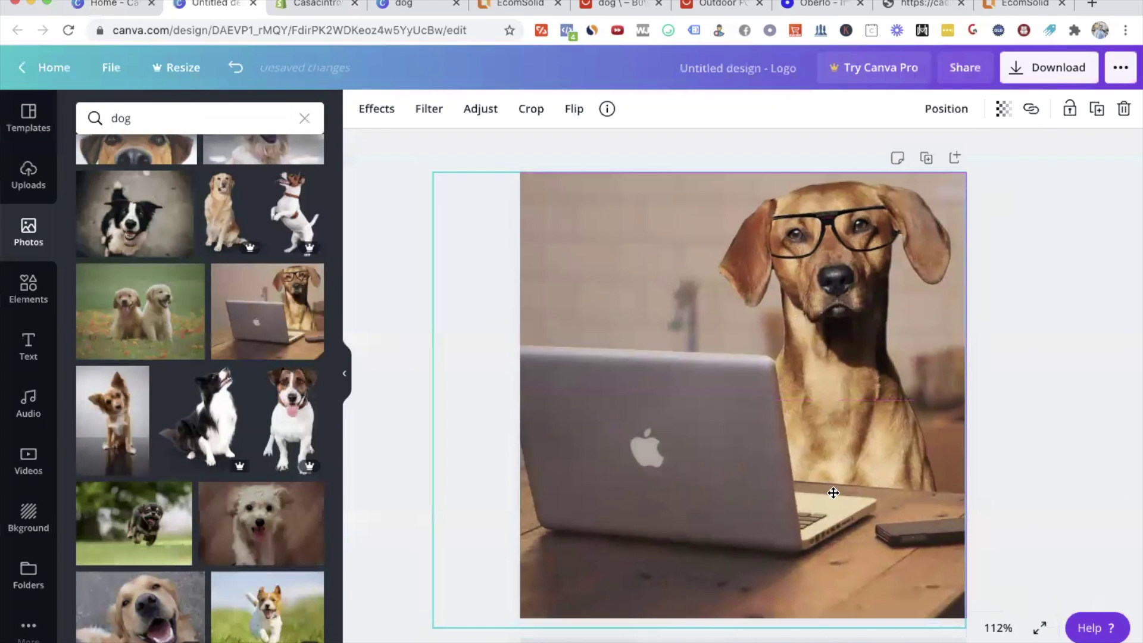
{"action": "left_click", "coordinate": [992, 398]}
Step: Download the design as a PNG and return to the EcomSolid editor
{"action": "left_click", "coordinate": [1038, 64]}
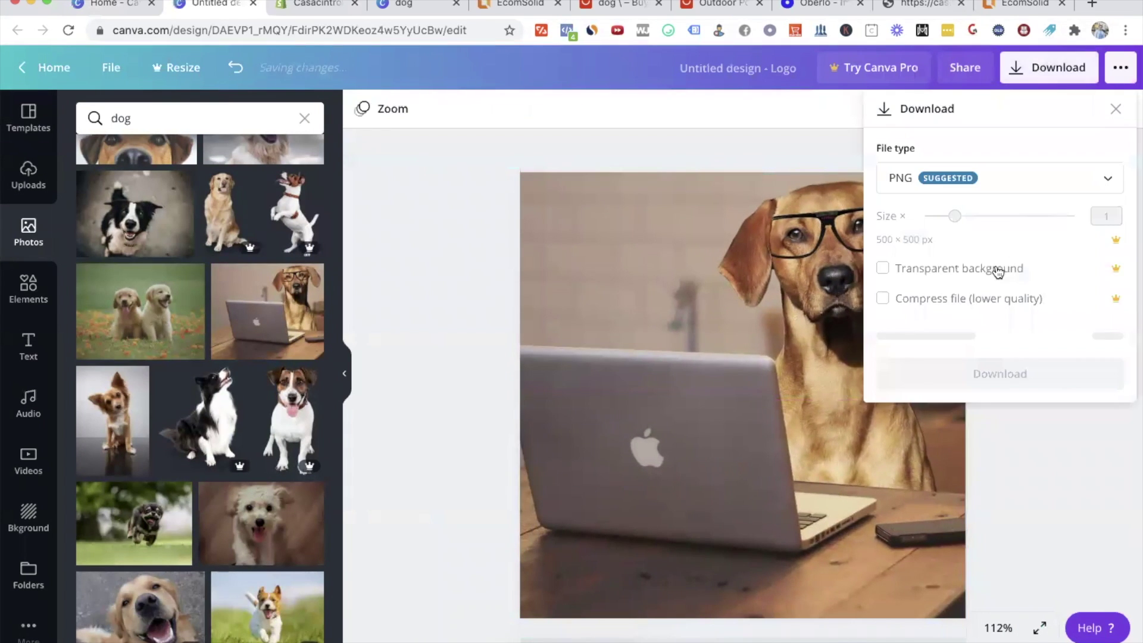
{"action": "left_click", "coordinate": [1000, 334]}
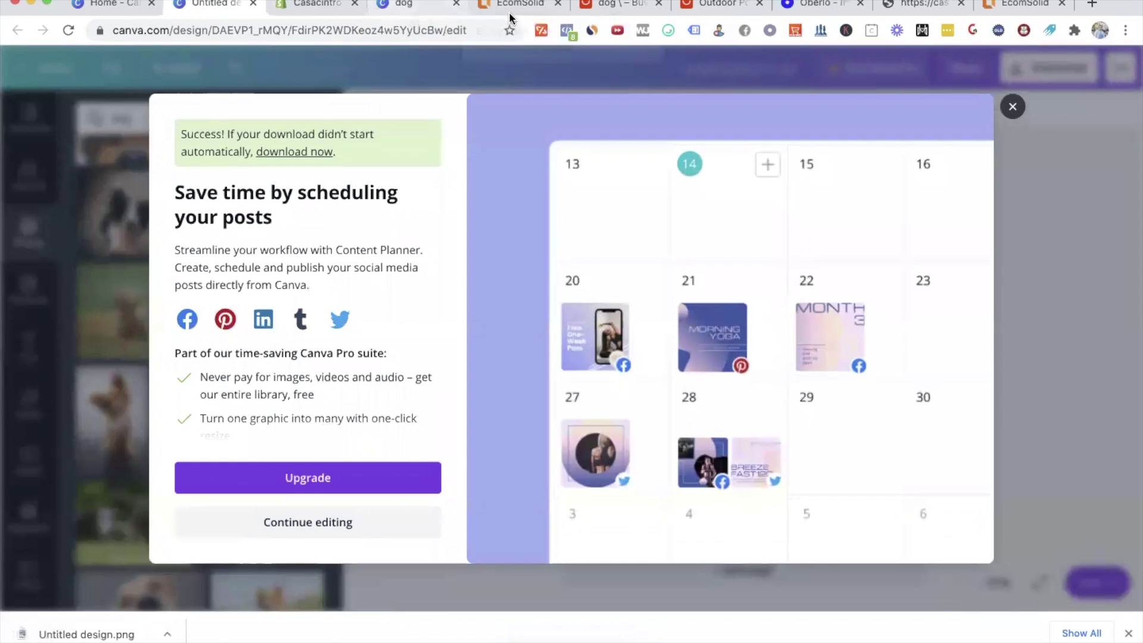
{"action": "left_click", "coordinate": [510, 7]}
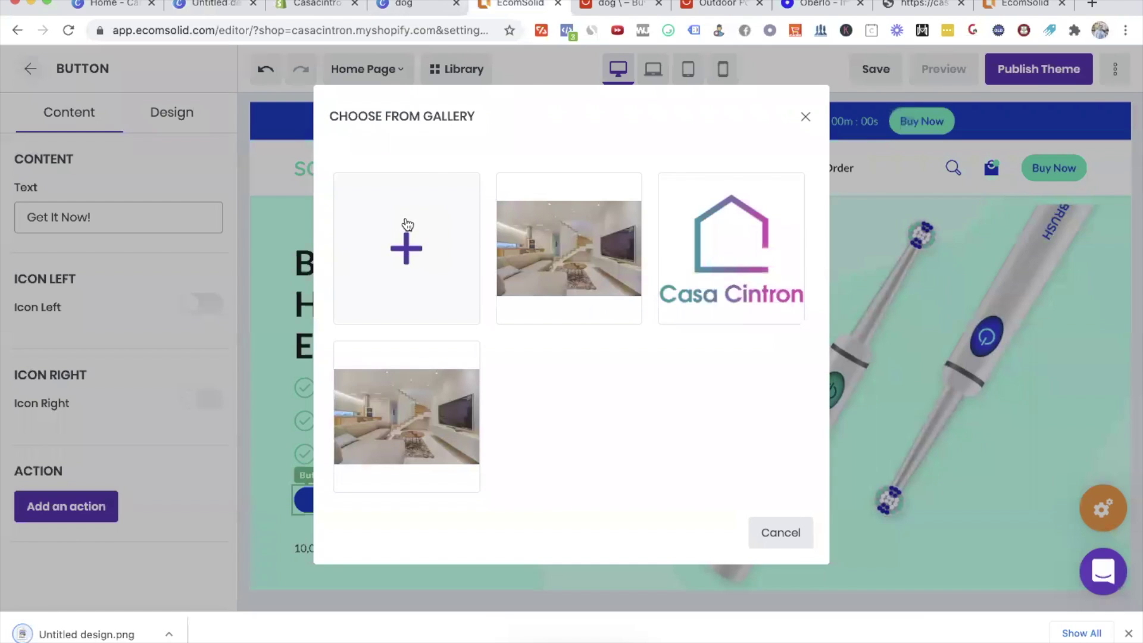
Step: Upload Untitled design.png from Downloads as the store header's logo image
{"action": "left_click", "coordinate": [407, 225]}
{"action": "left_click", "coordinate": [344, 149]}
{"action": "left_click", "coordinate": [453, 102]}
{"action": "double_click", "coordinate": [454, 102]}
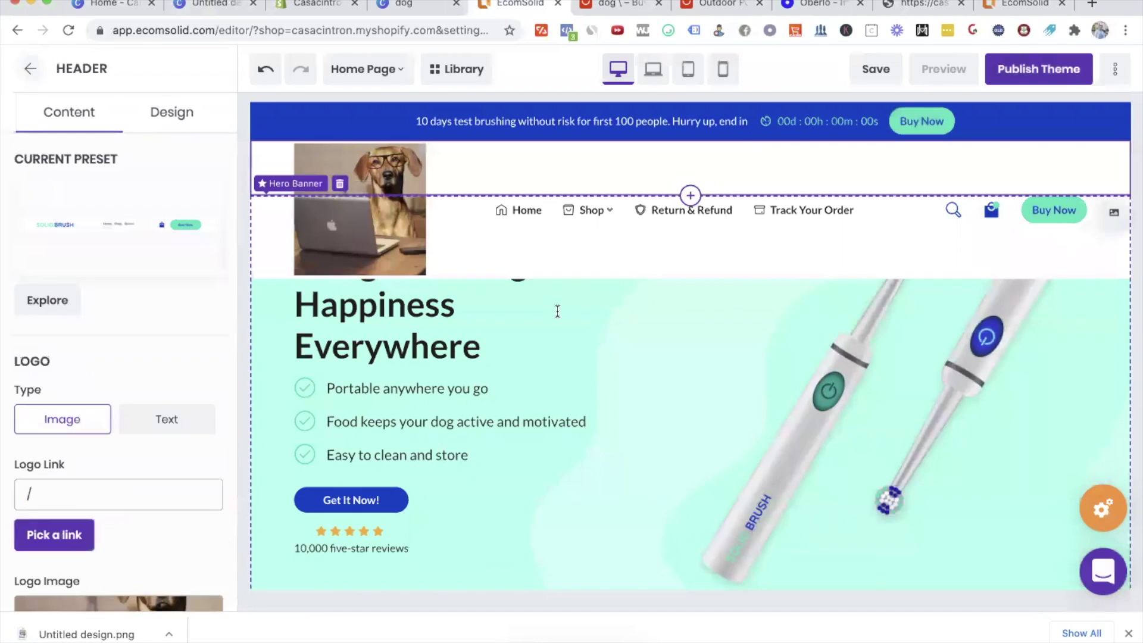
{"action": "left_click", "coordinate": [548, 224]}
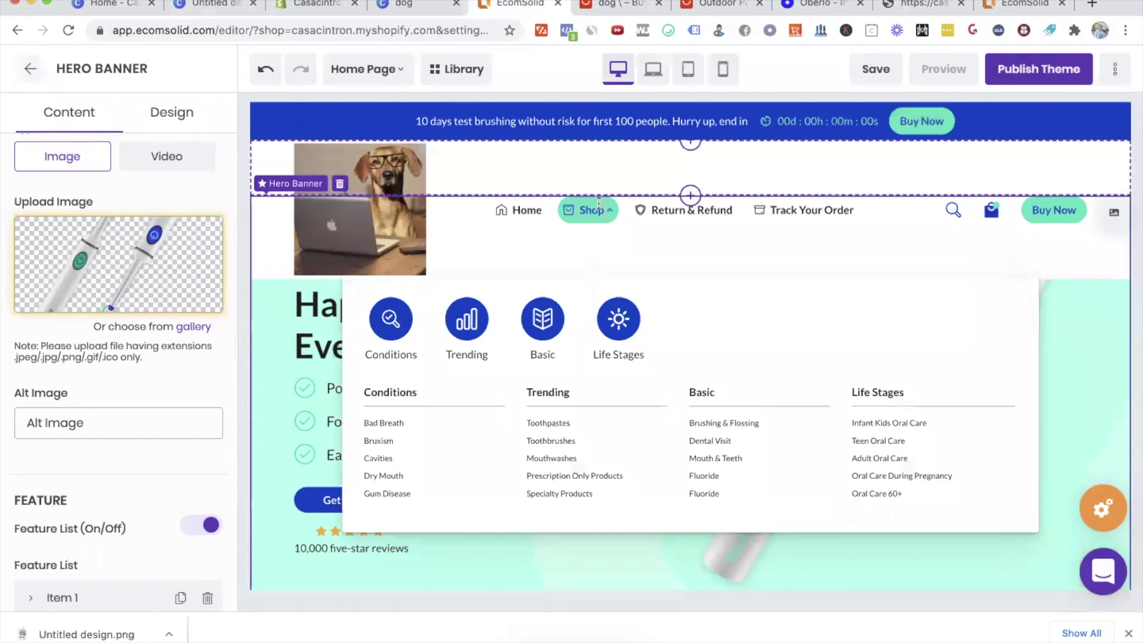
Step: Open the mega menu customisation and expand Shop to inspect its Conditions and Trending categories
{"action": "left_click", "coordinate": [608, 212]}
{"action": "left_click", "coordinate": [609, 214]}
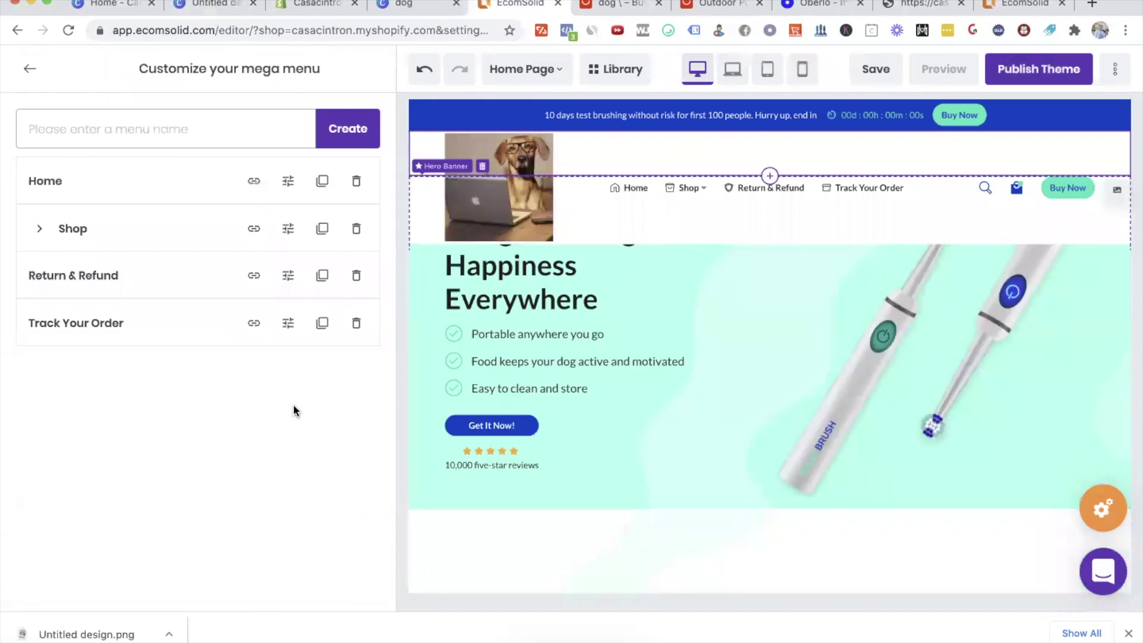
{"action": "mouse_move", "coordinate": [695, 188]}
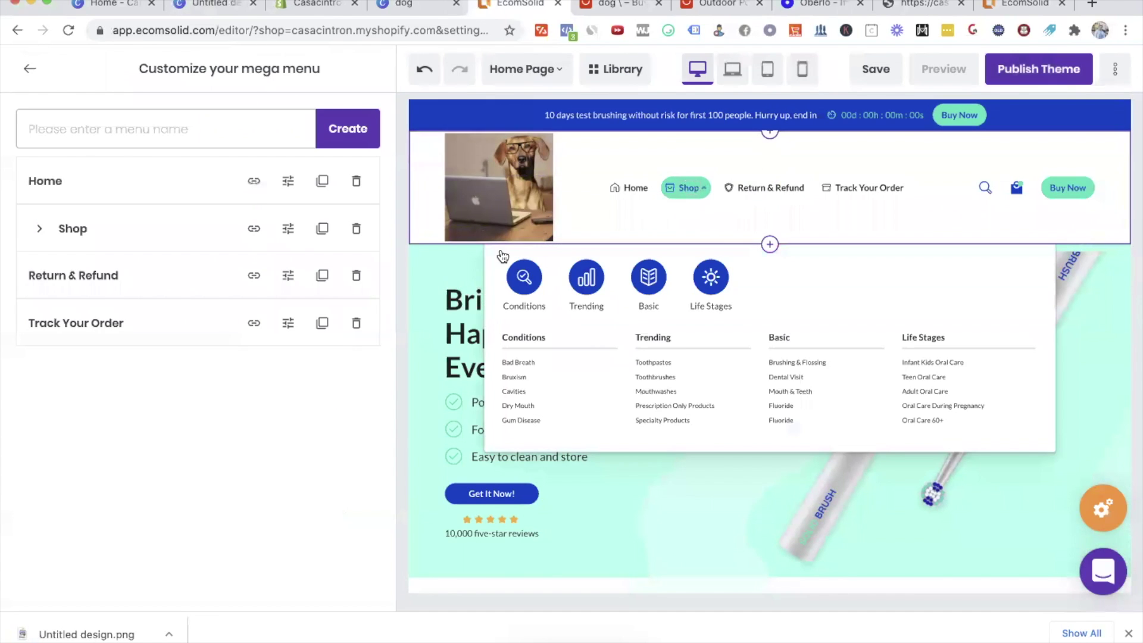
{"action": "left_click", "coordinate": [39, 230]}
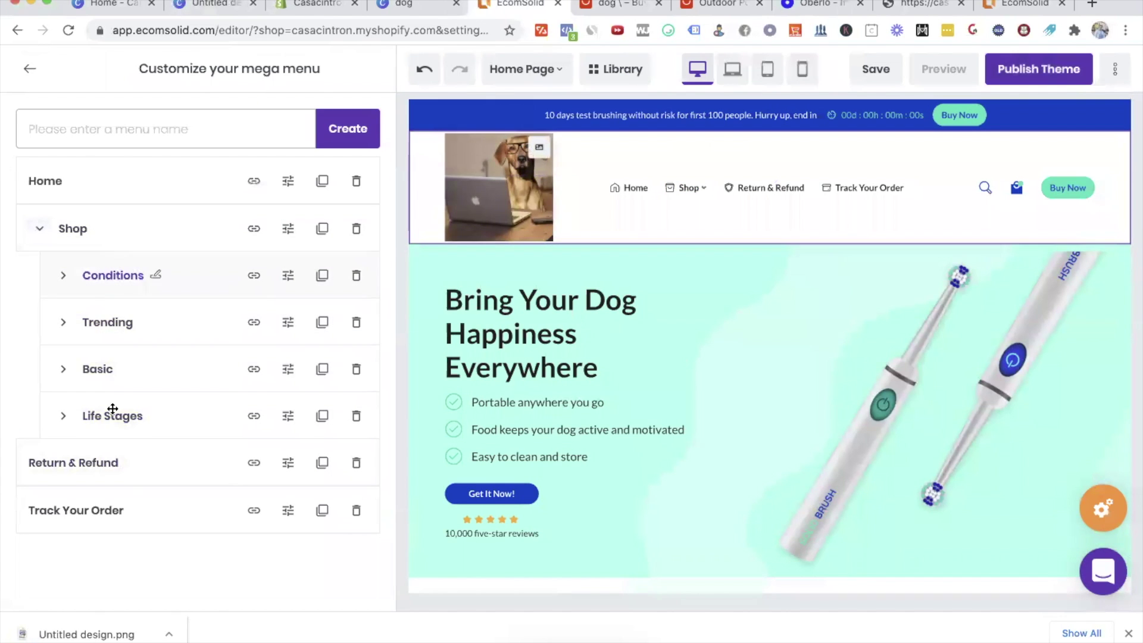
{"action": "left_click", "coordinate": [63, 275]}
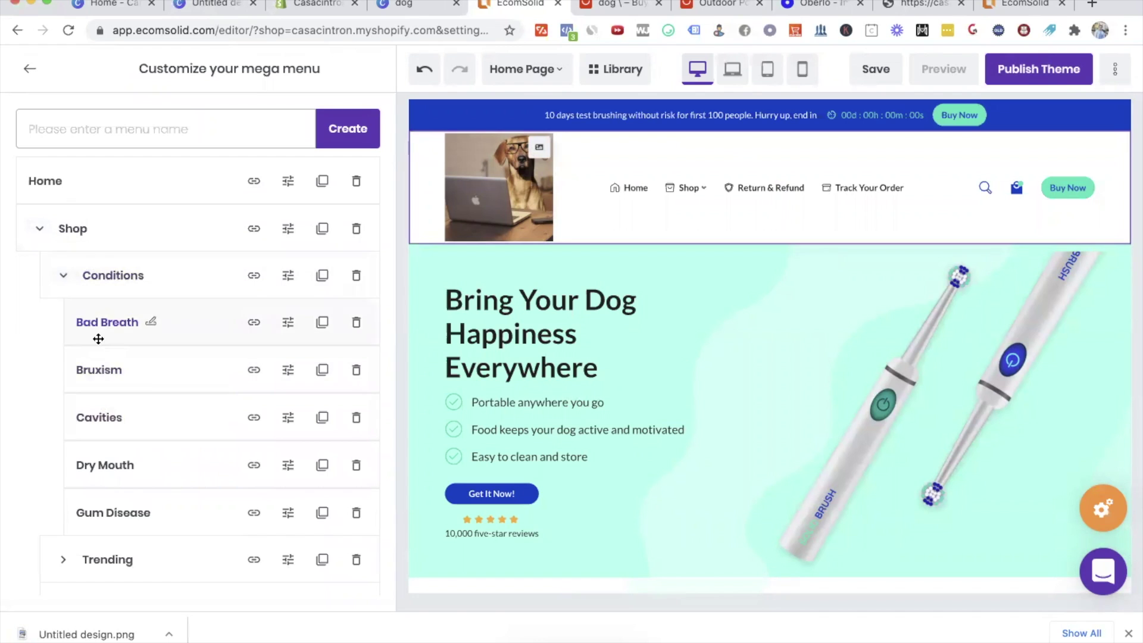
{"action": "left_click", "coordinate": [60, 278]}
{"action": "left_click", "coordinate": [63, 322]}
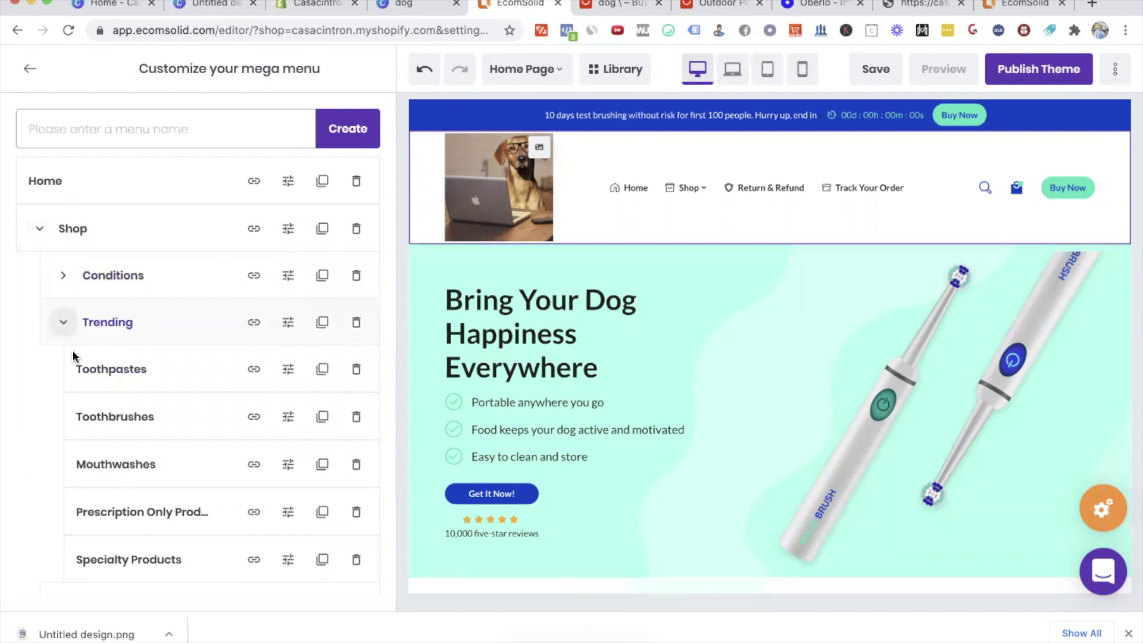
{"action": "left_click", "coordinate": [65, 325]}
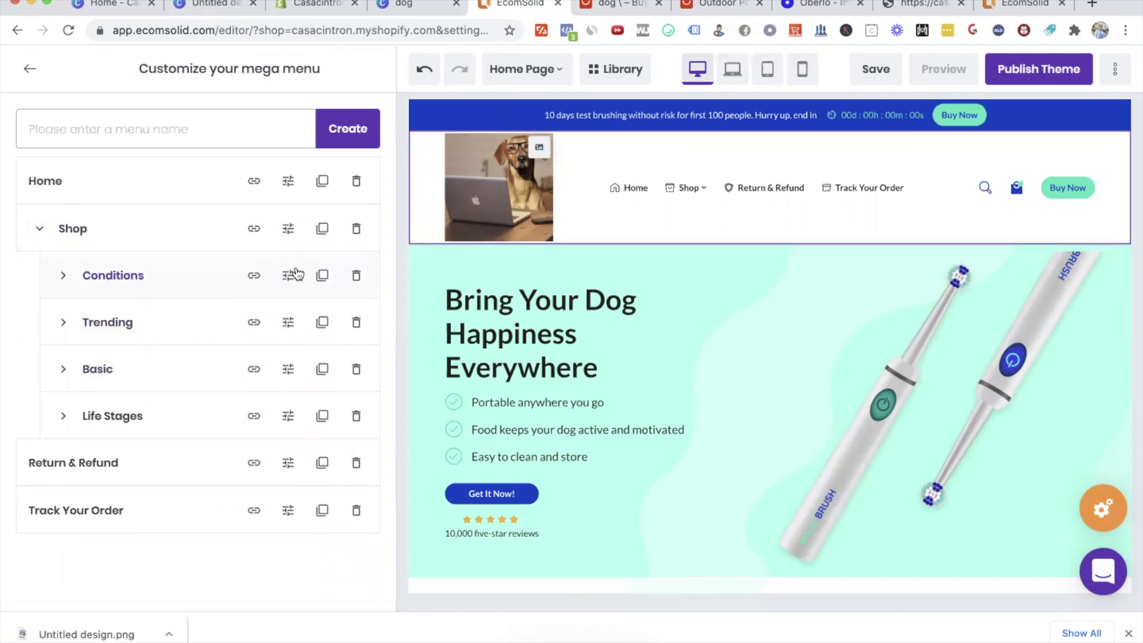
Step: Delete the Conditions, Trending, Basic and Life Stages categories from Shop
{"action": "left_click", "coordinate": [357, 278]}
{"action": "left_click", "coordinate": [357, 278]}
{"action": "left_click", "coordinate": [356, 278]}
{"action": "left_click", "coordinate": [357, 278]}
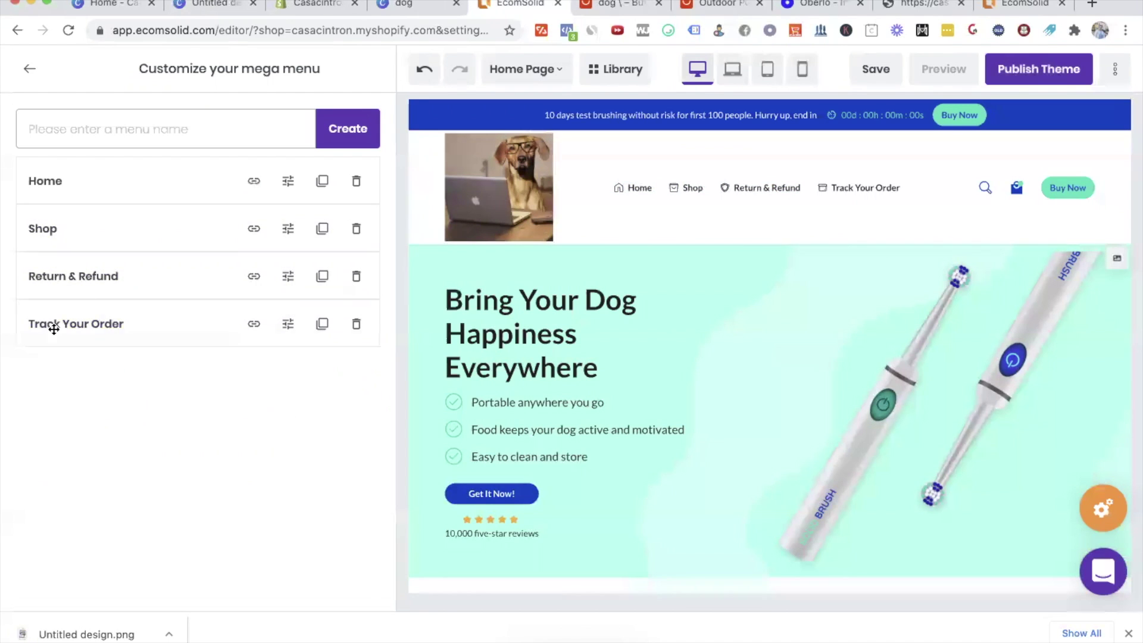
{"action": "left_click", "coordinate": [136, 276]}
{"action": "left_click", "coordinate": [204, 276]}
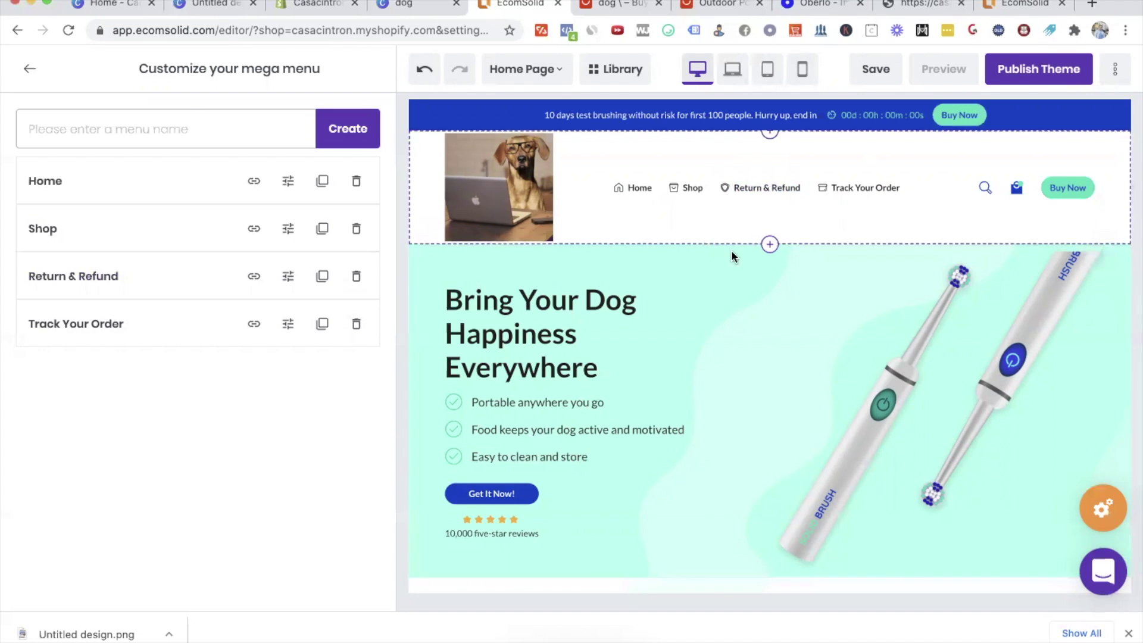
{"action": "scroll", "coordinate": [949, 401], "scroll_direction": "down", "scroll_amount": 8}
{"action": "scroll", "coordinate": [542, 387], "scroll_direction": "up", "scroll_amount": 7}
{"action": "scroll", "coordinate": [541, 388], "scroll_direction": "up", "scroll_amount": 1}
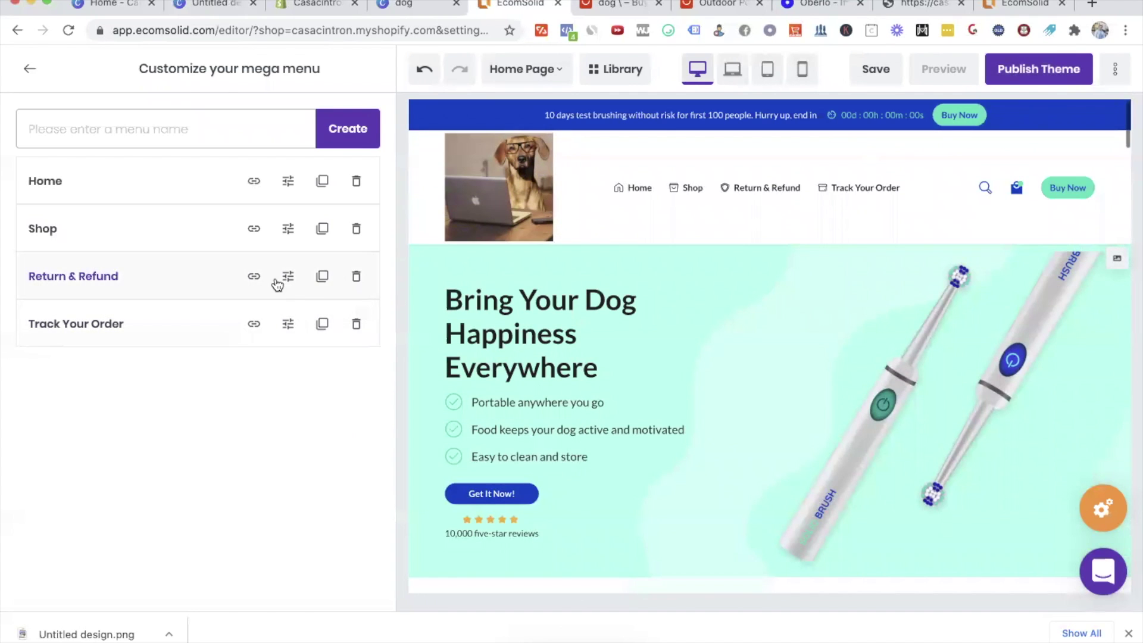
Step: Rename the Return & Refund menu item to 'Contact Us'
{"action": "left_click", "coordinate": [254, 275]}
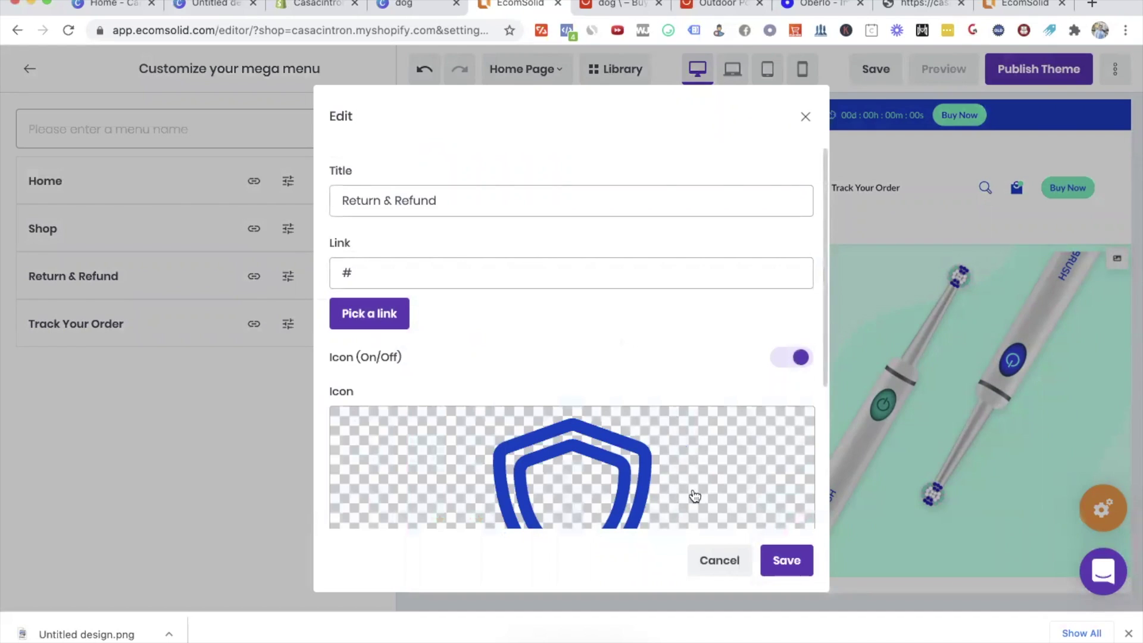
{"action": "left_click", "coordinate": [709, 558]}
{"action": "left_click", "coordinate": [105, 280]}
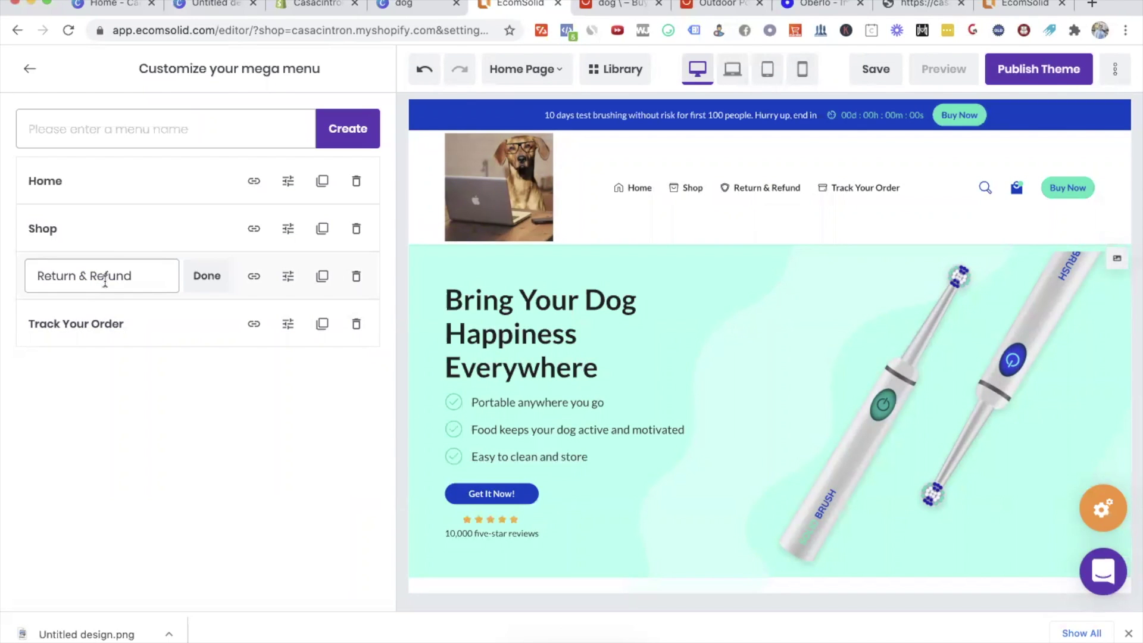
{"action": "triple_click", "coordinate": [125, 275]}
{"action": "type", "text": "Terms"}
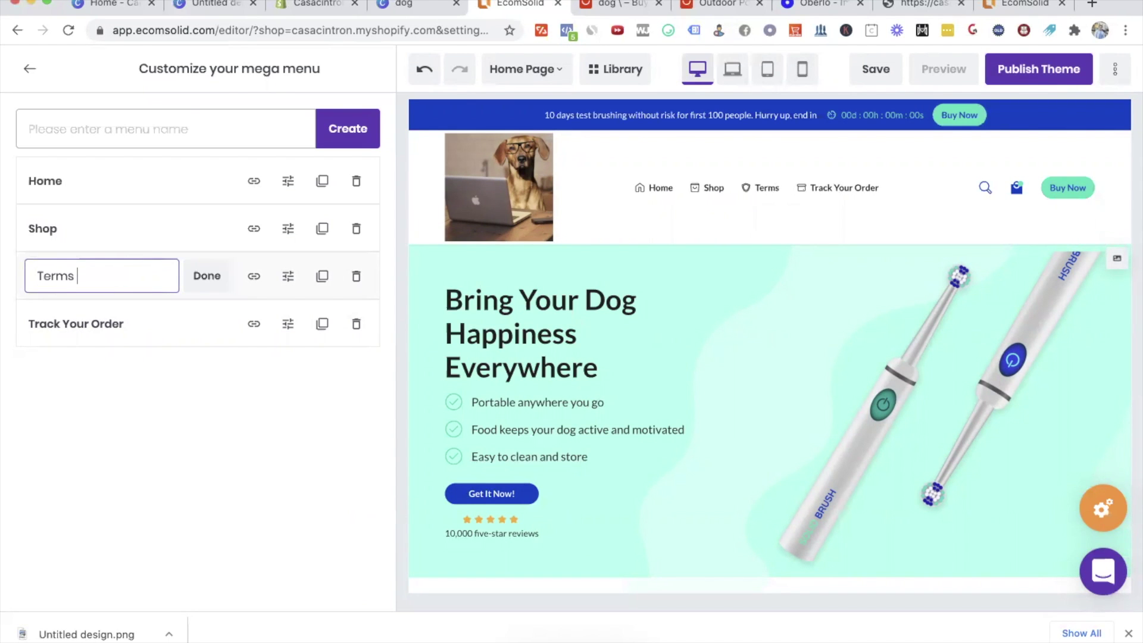
{"action": "key", "text": "BackSpace"}
{"action": "key", "text": "BackSpace"}
{"action": "key", "text": "BackSpace"}
{"action": "key", "text": "BackSpace"}
{"action": "key", "text": "BackSpace"}
{"action": "key", "text": "BackSpace"}
{"action": "type", "text": "Co"}
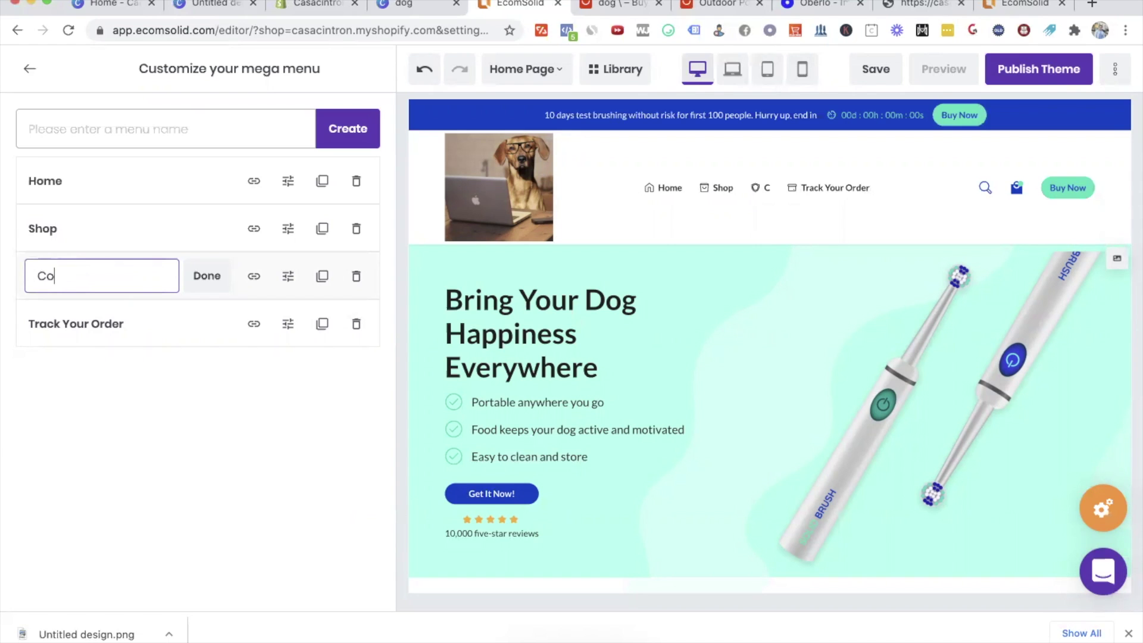
{"action": "type", "text": "ntact Us"}
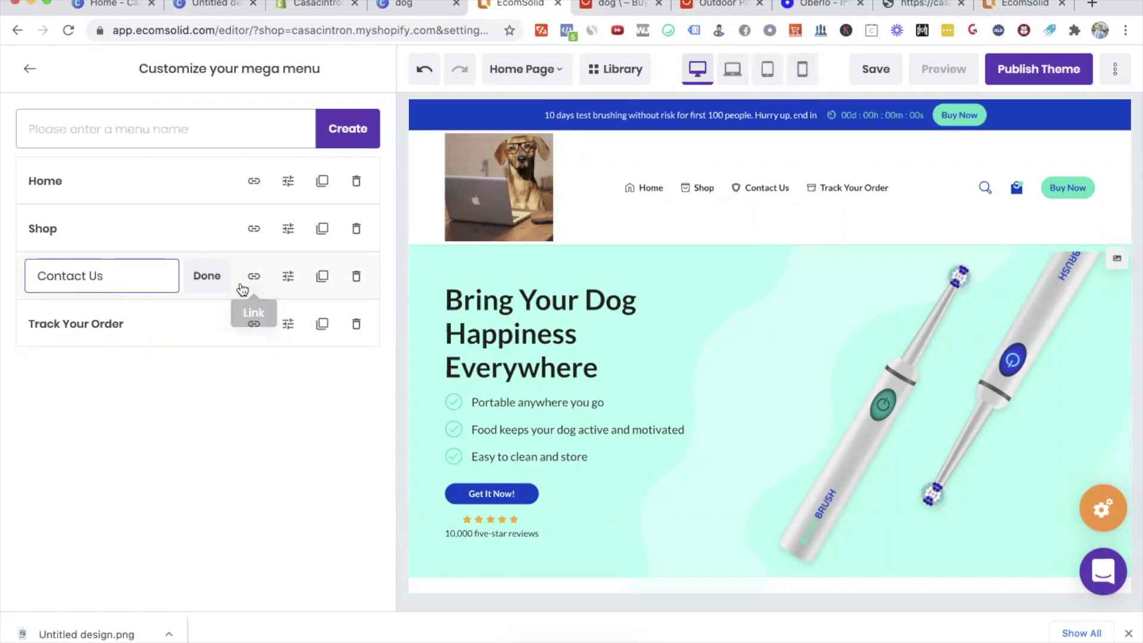
{"action": "left_click", "coordinate": [210, 277]}
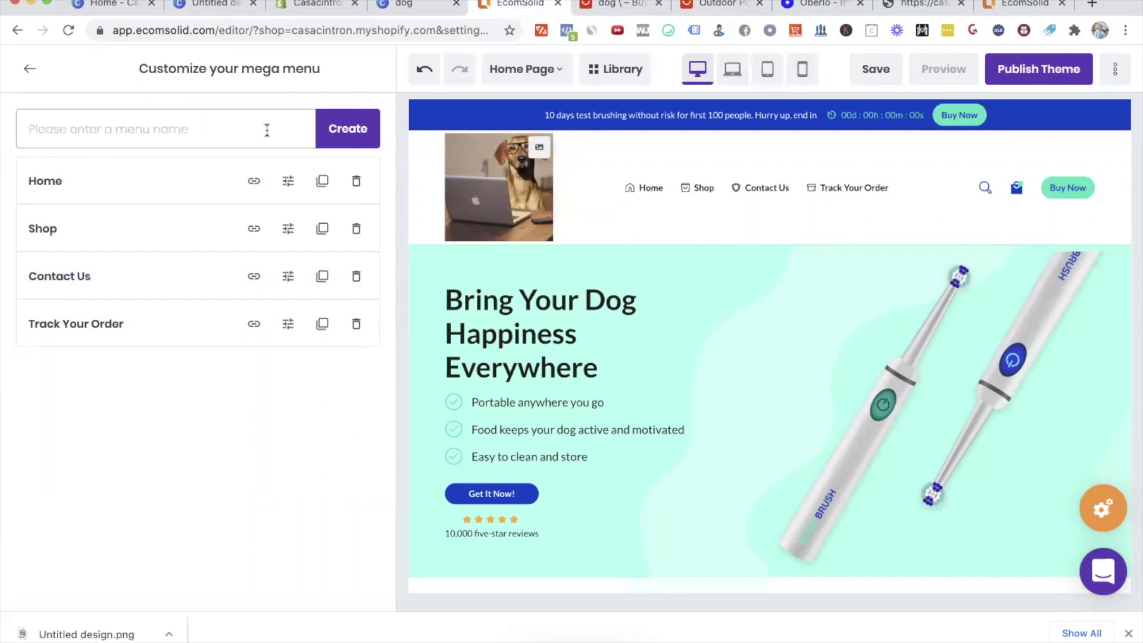
Step: Open casacintron.com in a new tab and select its Contact Us page address
{"action": "right_click", "coordinate": [527, 6]}
{"action": "left_click", "coordinate": [541, 6]}
{"action": "type", "text": "cas"}
{"action": "key", "text": "Return"}
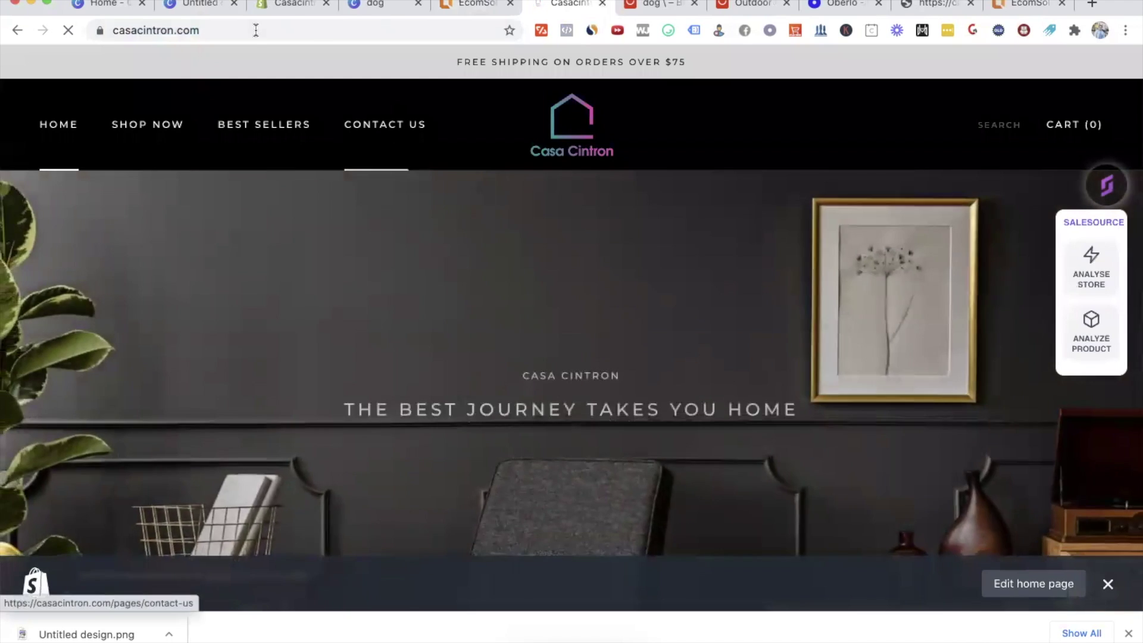
{"action": "left_click", "coordinate": [381, 123]}
{"action": "left_click", "coordinate": [351, 25]}
{"action": "key", "text": "ctrl+c"}
{"action": "left_click", "coordinate": [477, 5]}
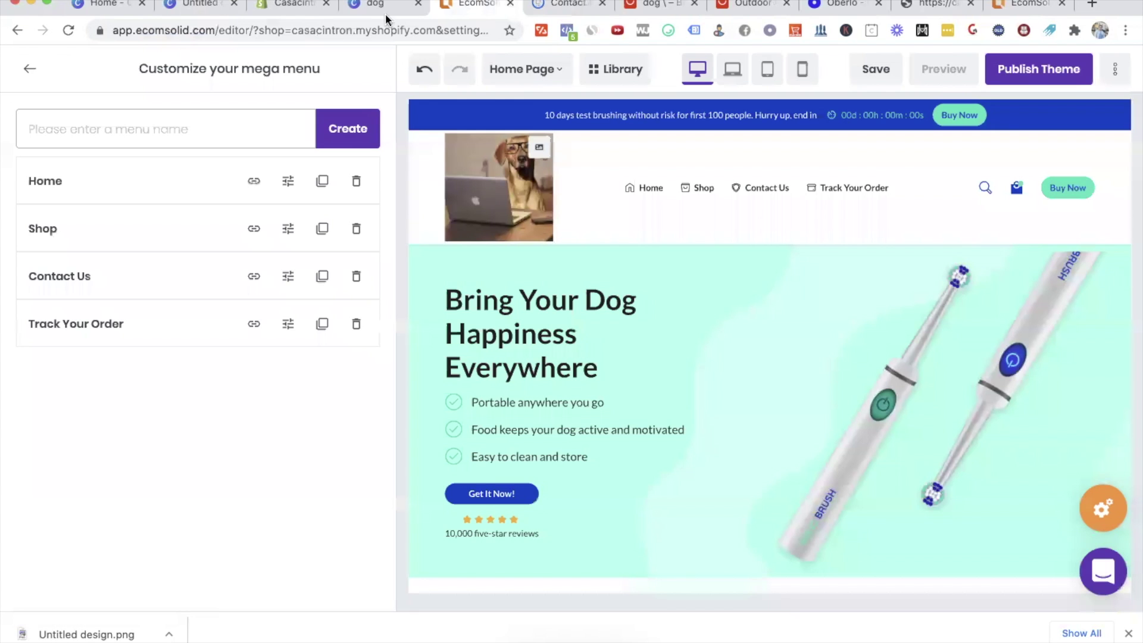
{"action": "left_click", "coordinate": [254, 276]}
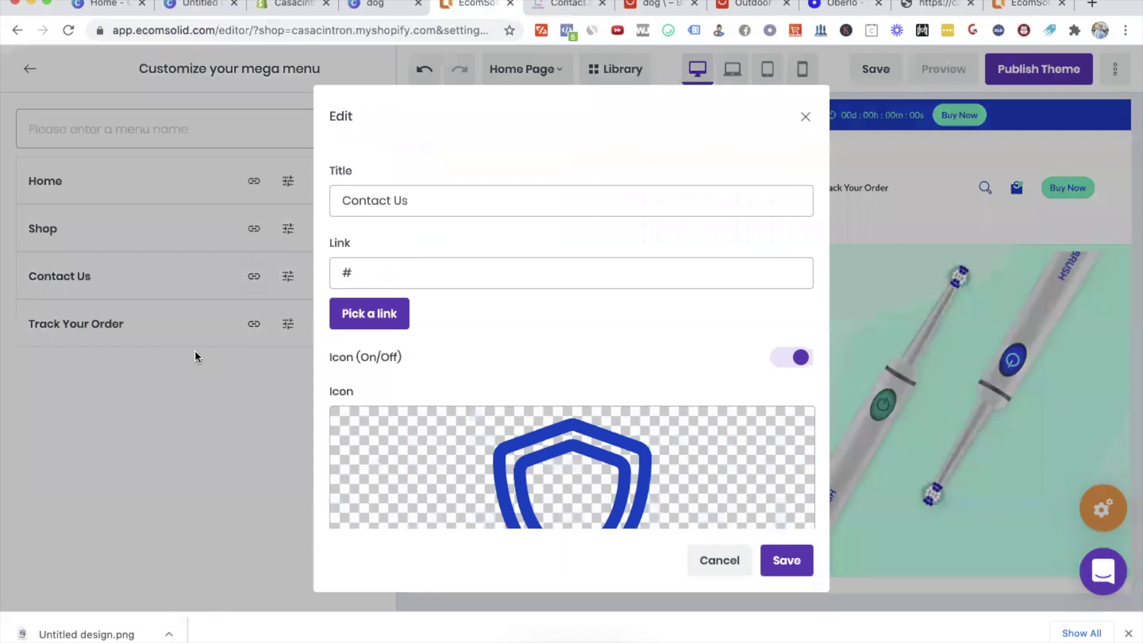
{"action": "double_click", "coordinate": [416, 268]}
{"action": "key", "text": "ctrl+v"}
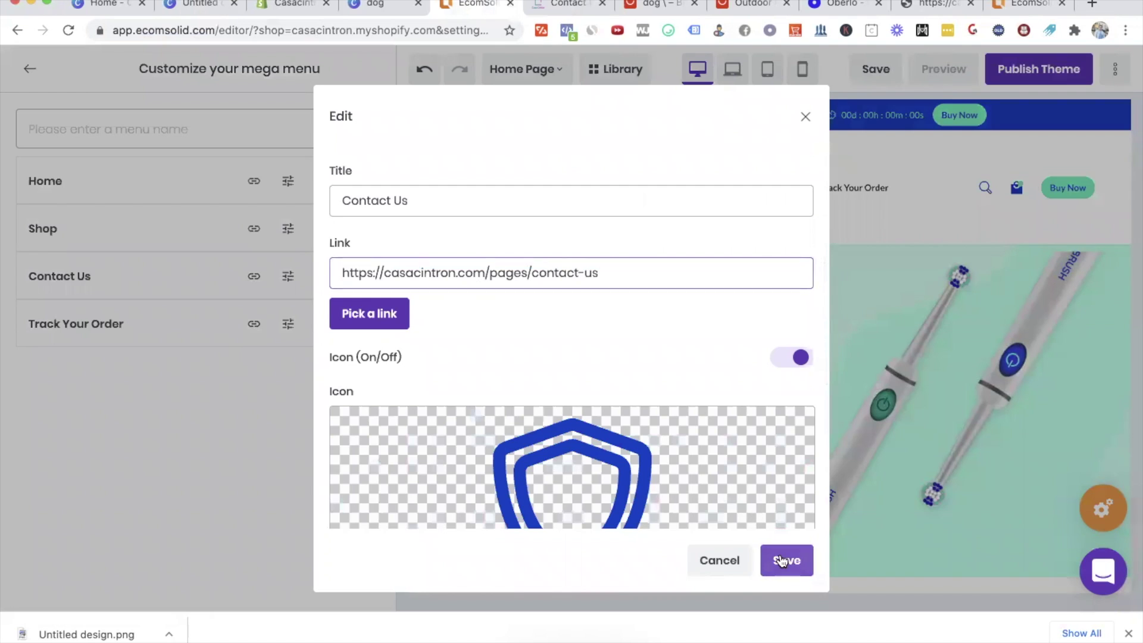
{"action": "left_click", "coordinate": [787, 560]}
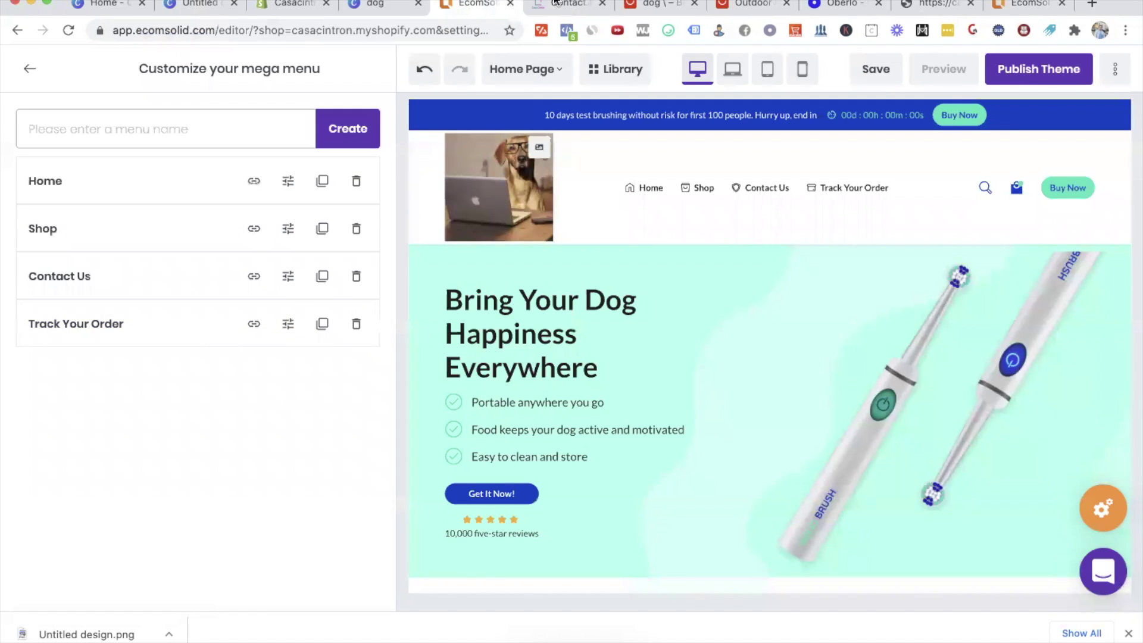
Step: Search the storefront for 'tracking', then go to the store admin's apps list
{"action": "left_click", "coordinate": [554, 5]}
{"action": "left_click", "coordinate": [1012, 126]}
{"action": "type", "text": "tracking"}
{"action": "left_click", "coordinate": [288, 4]}
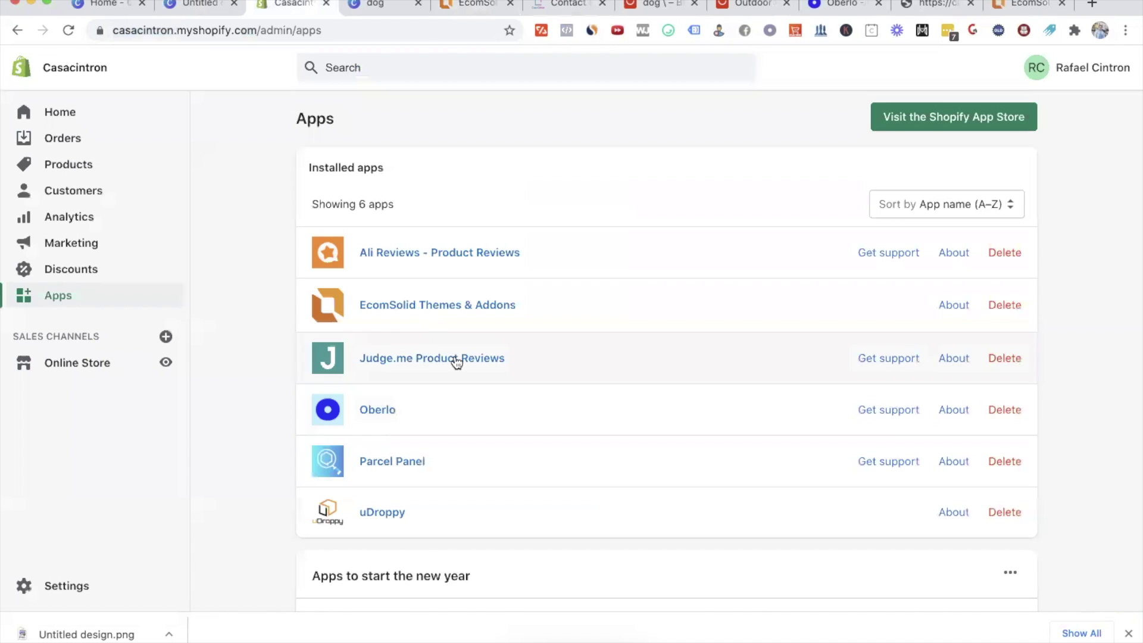
Step: Preview Parcel Panel's tracking page and copy its casacintron.com/apps/parcelpanel address
{"action": "left_click", "coordinate": [399, 462]}
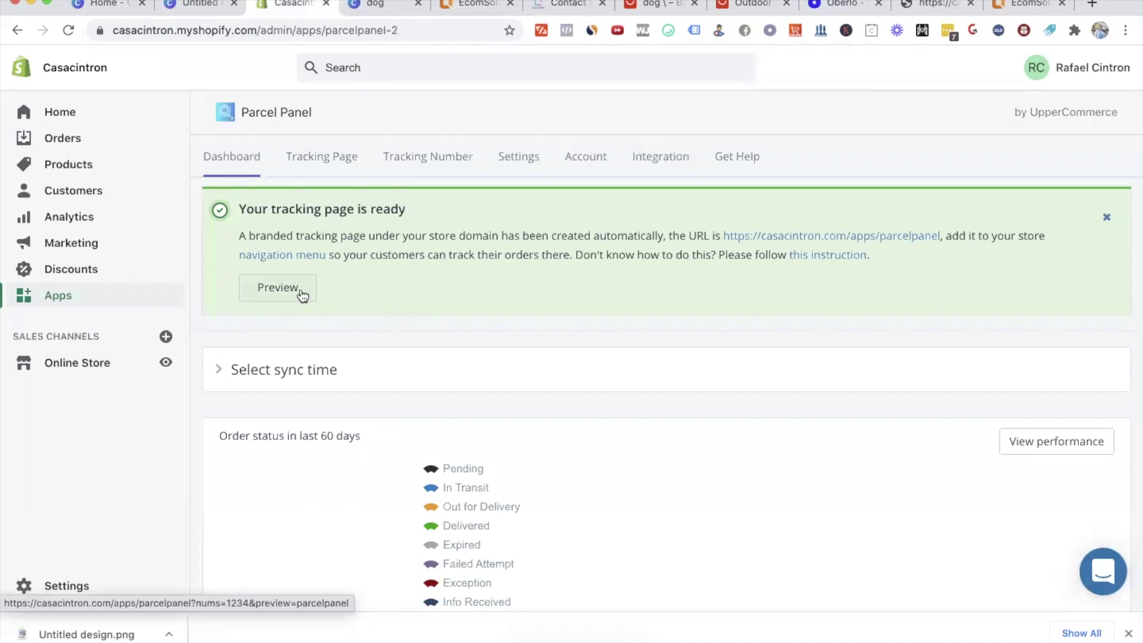
{"action": "left_click", "coordinate": [250, 287]}
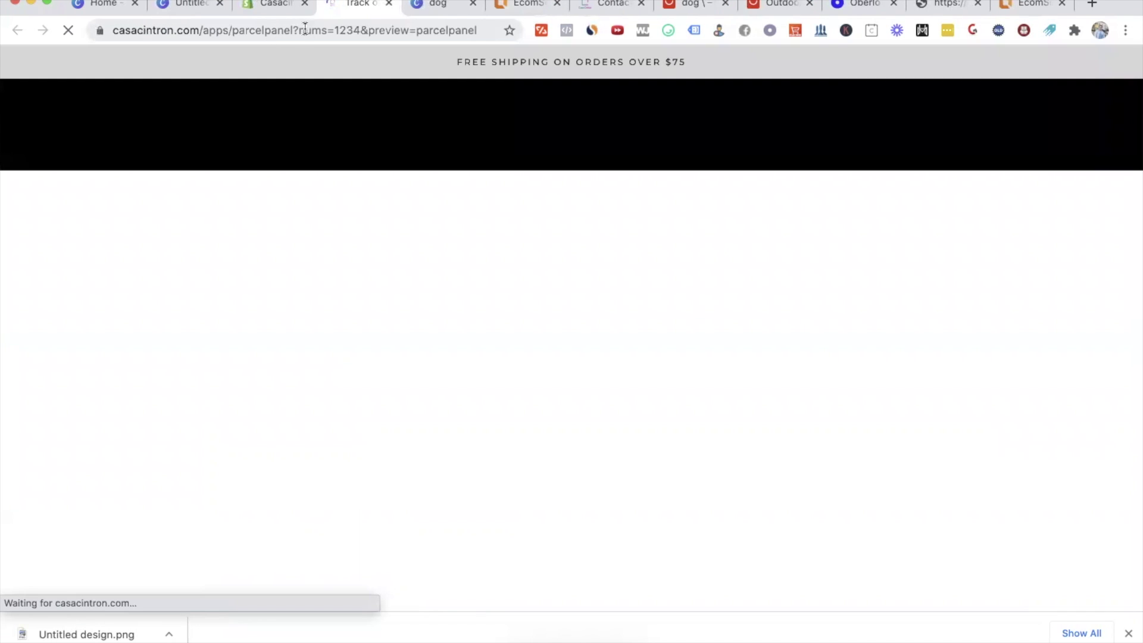
{"action": "left_click_drag", "start_coordinate": [259, 28], "coordinate": [113, 29]}
{"action": "key", "text": "ctrl+c"}
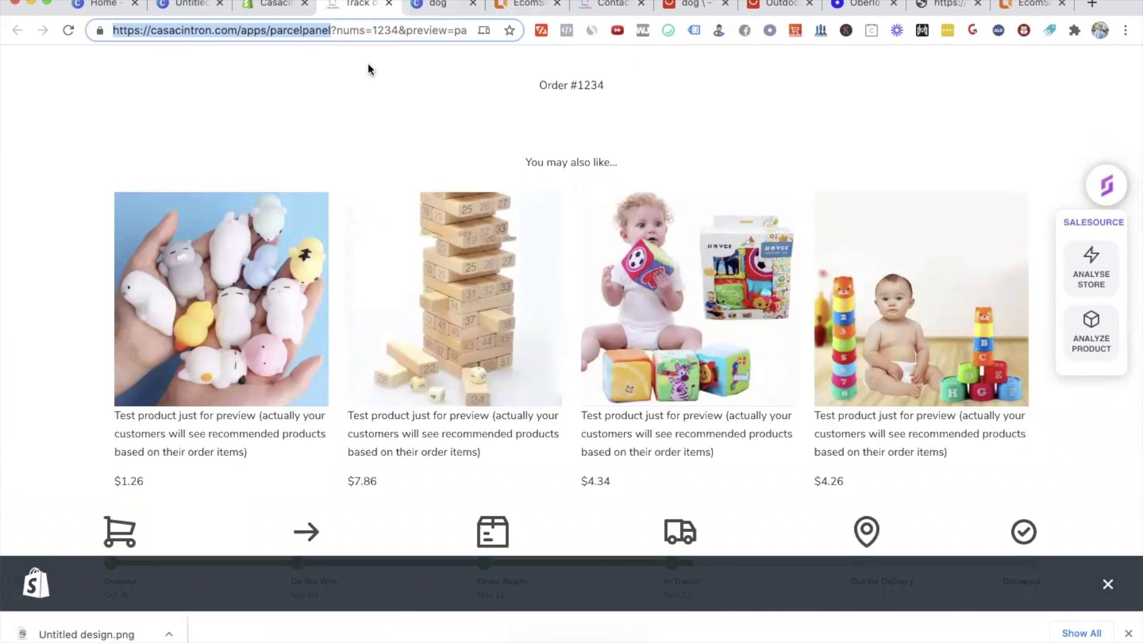
{"action": "left_click", "coordinate": [504, 4]}
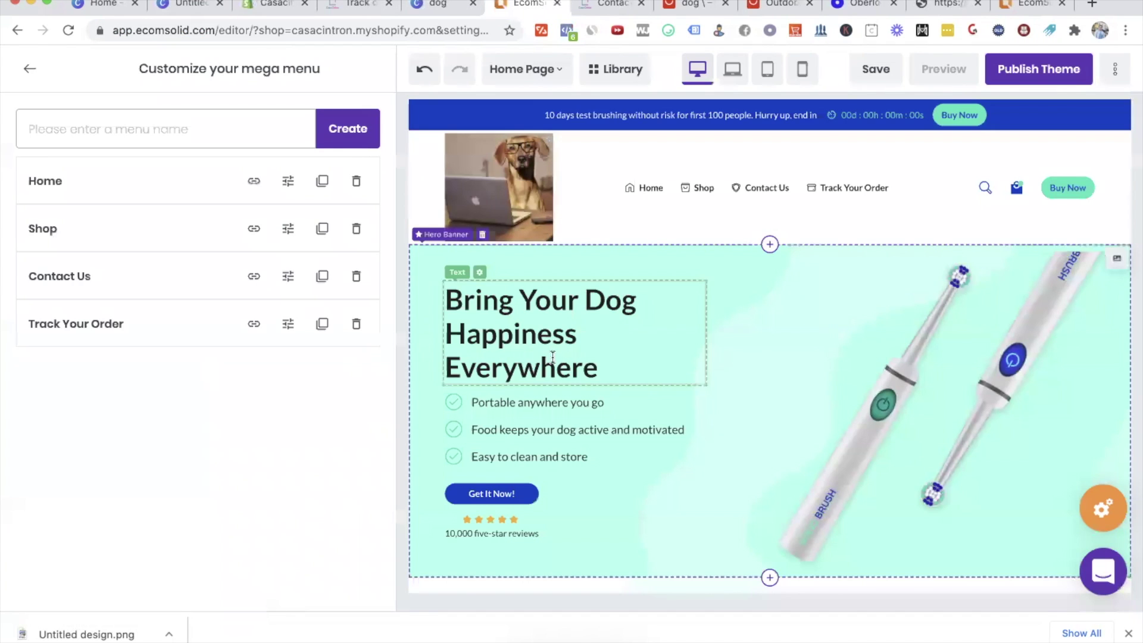
Step: Link Track Your Order to the pasted Parcel Panel tracking URL and save it
{"action": "left_click", "coordinate": [253, 324]}
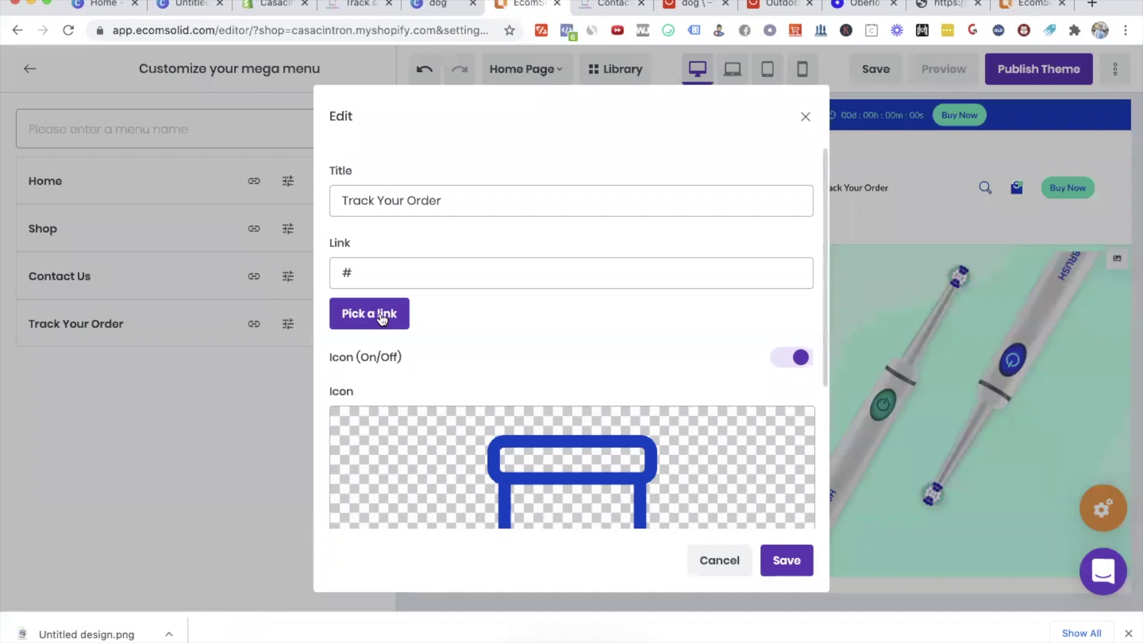
{"action": "left_click", "coordinate": [410, 267]}
{"action": "key", "text": "ctrl+a"}
{"action": "key", "text": "ctrl+v"}
{"action": "left_click", "coordinate": [786, 561]}
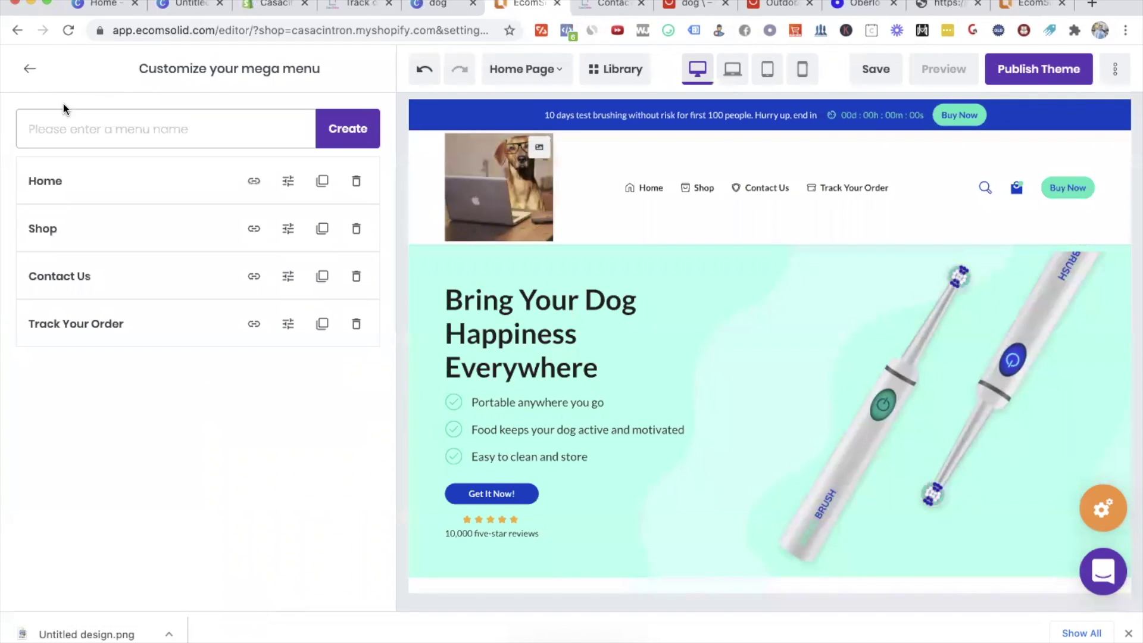
Step: Go back from the header settings and open the Hero Banner section's settings
{"action": "left_click", "coordinate": [30, 69]}
{"action": "scroll", "coordinate": [836, 224], "scroll_direction": "down", "scroll_amount": 5}
{"action": "scroll", "coordinate": [836, 224], "scroll_direction": "up", "scroll_amount": 5}
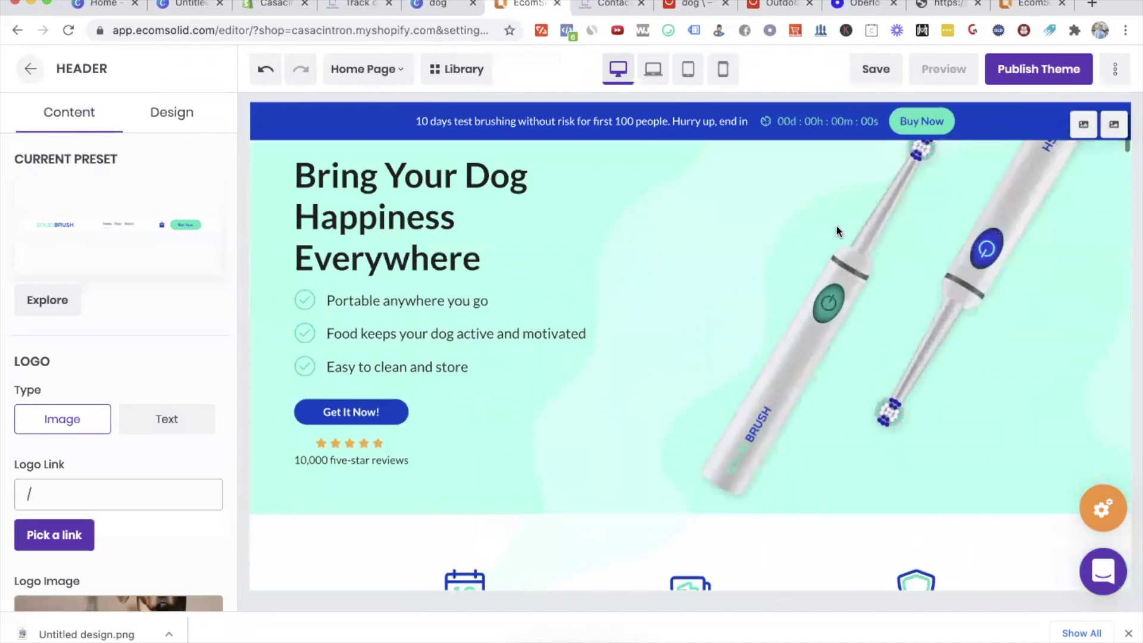
{"action": "left_click", "coordinate": [949, 349]}
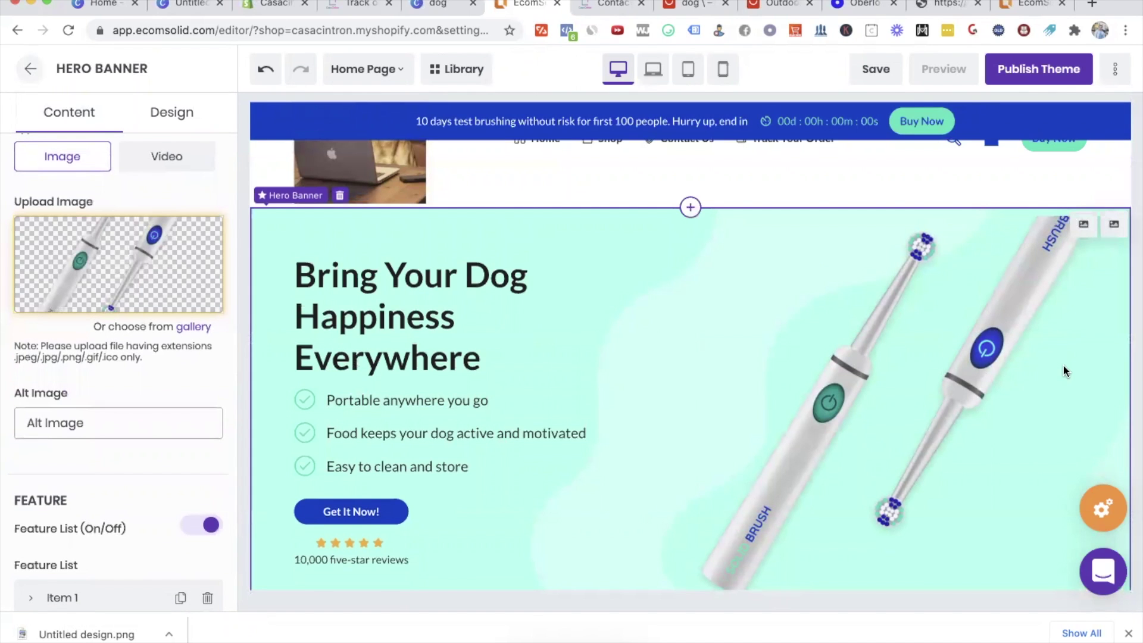
{"action": "scroll", "coordinate": [1065, 372], "scroll_direction": "down", "scroll_amount": 1}
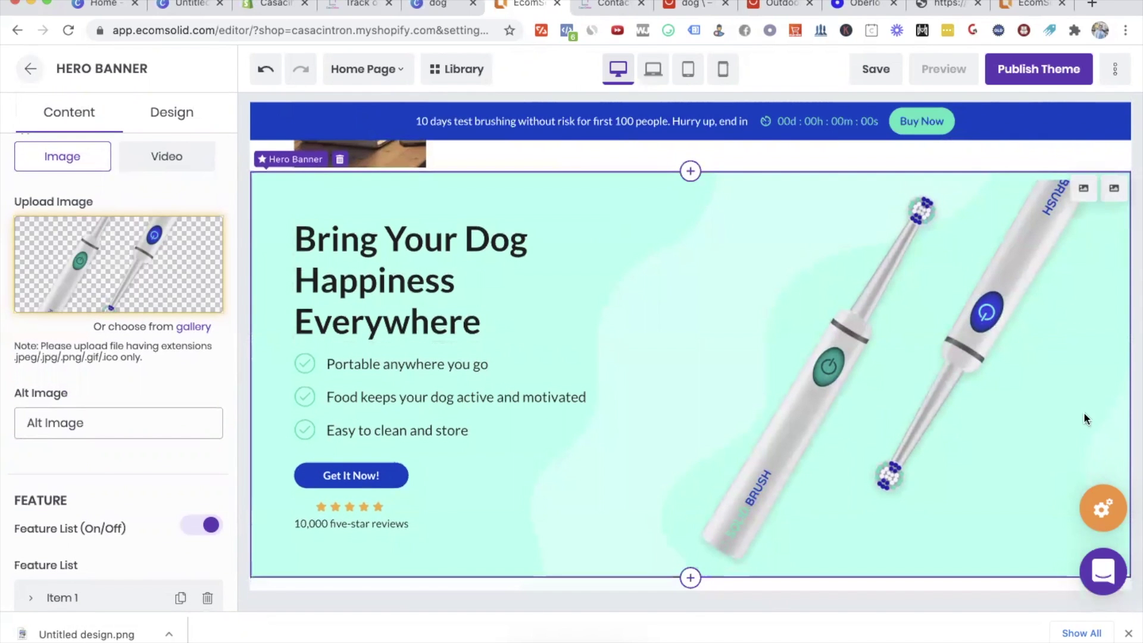
{"action": "mouse_move", "coordinate": [122, 262]}
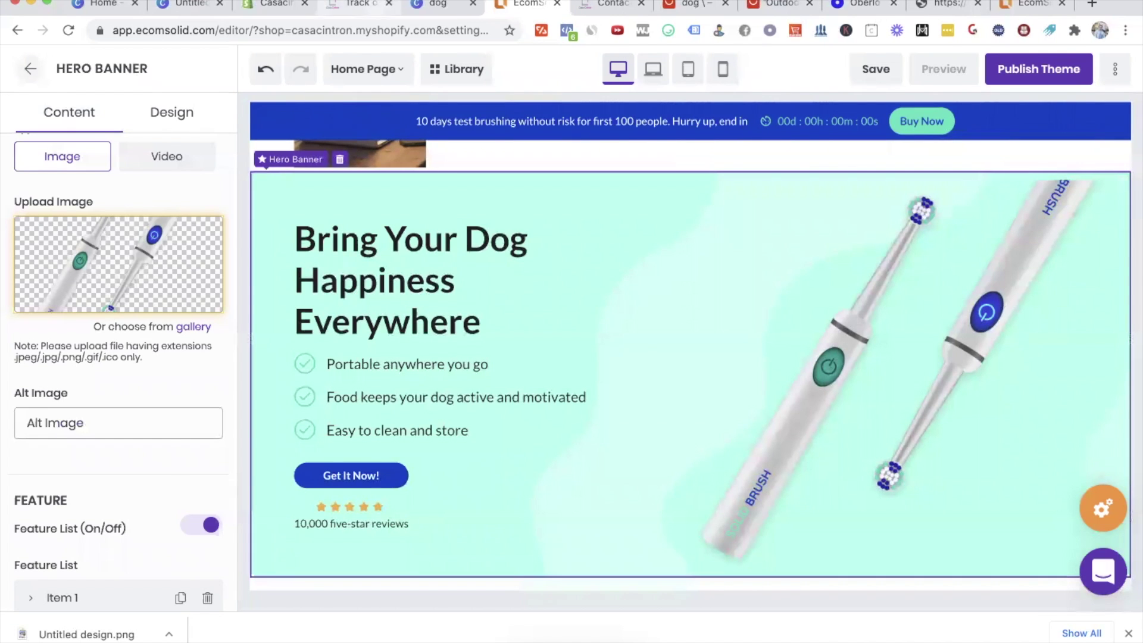
Step: Save the AliExpress camo dog-snack pouch photo as a JPEG to Downloads
{"action": "left_click_drag", "start_coordinate": [769, 7], "coordinate": [552, 29]}
{"action": "scroll", "coordinate": [552, 431], "scroll_direction": "down", "scroll_amount": 15}
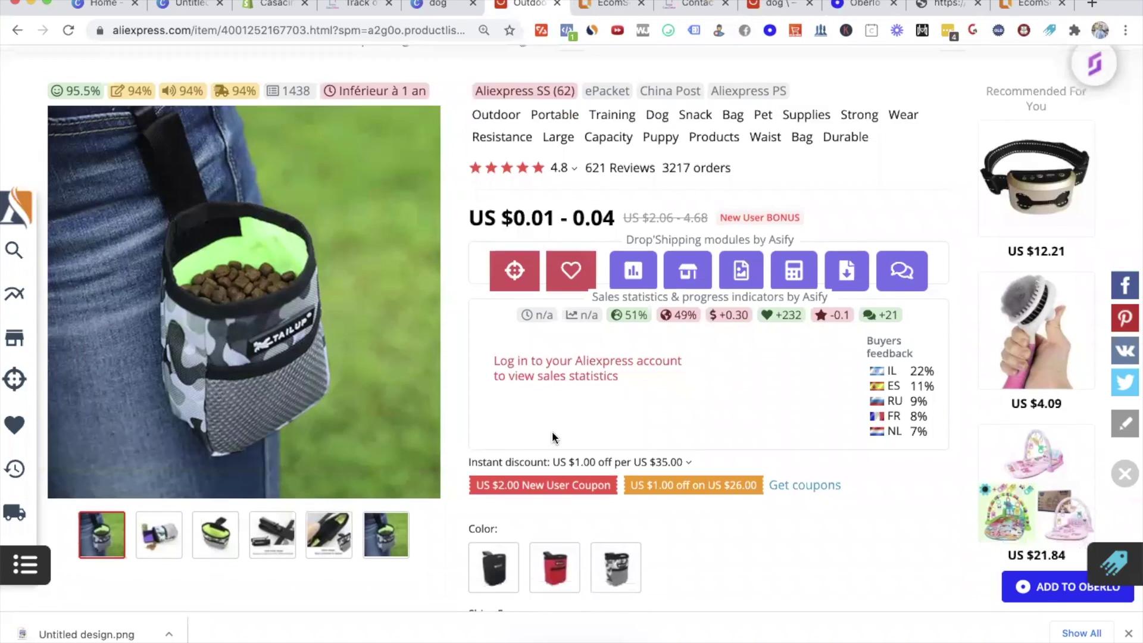
{"action": "scroll", "coordinate": [552, 431], "scroll_direction": "up", "scroll_amount": 3}
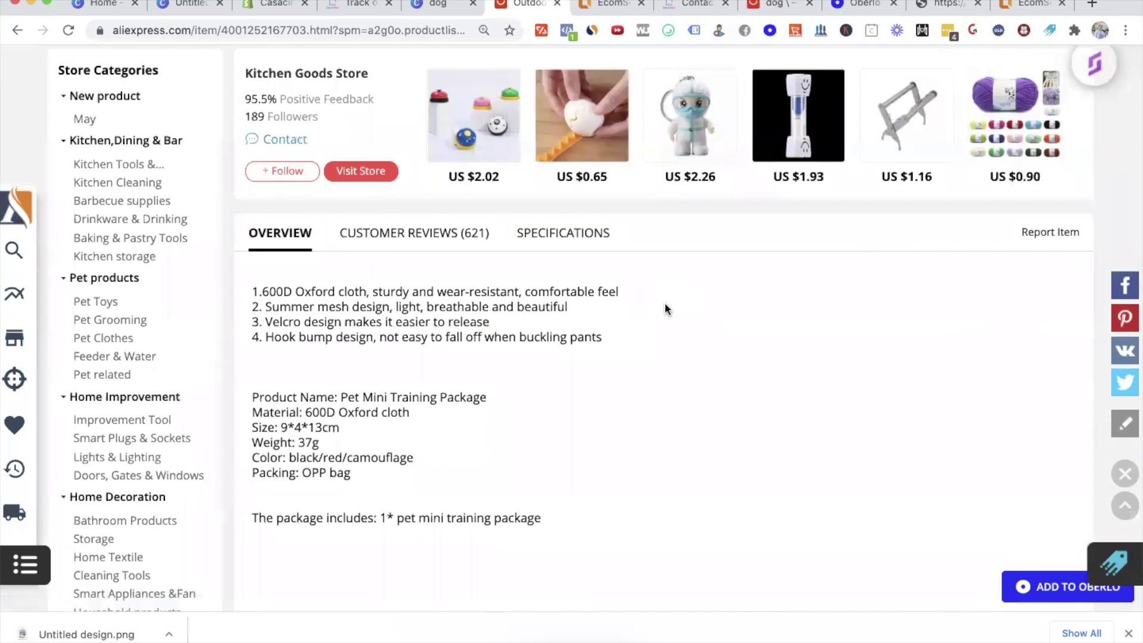
{"action": "scroll", "coordinate": [666, 309], "scroll_direction": "down", "scroll_amount": 10}
{"action": "scroll", "coordinate": [666, 309], "scroll_direction": "up", "scroll_amount": 3}
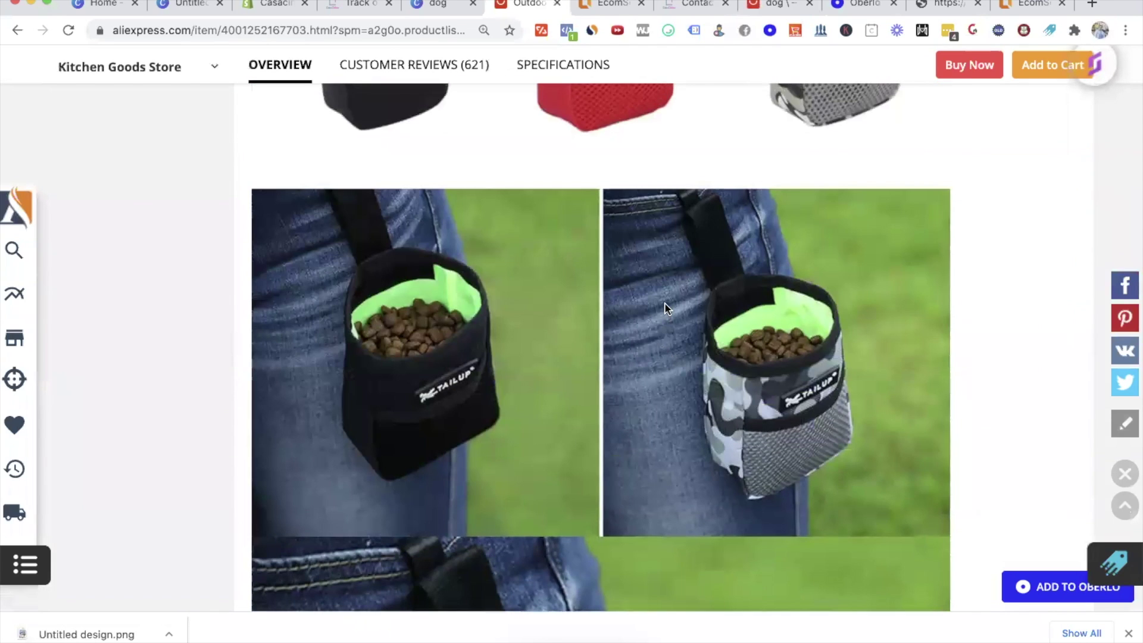
{"action": "scroll", "coordinate": [857, 384], "scroll_direction": "down", "scroll_amount": 15}
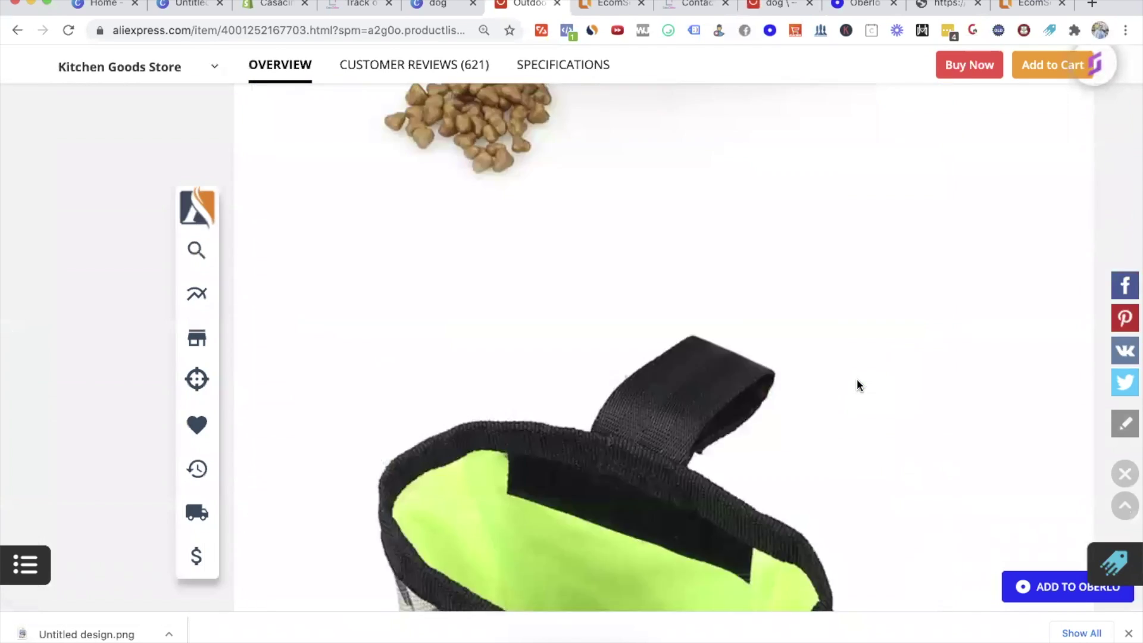
{"action": "scroll", "coordinate": [857, 383], "scroll_direction": "up", "scroll_amount": 5}
{"action": "scroll", "coordinate": [637, 360], "scroll_direction": "down", "scroll_amount": 6}
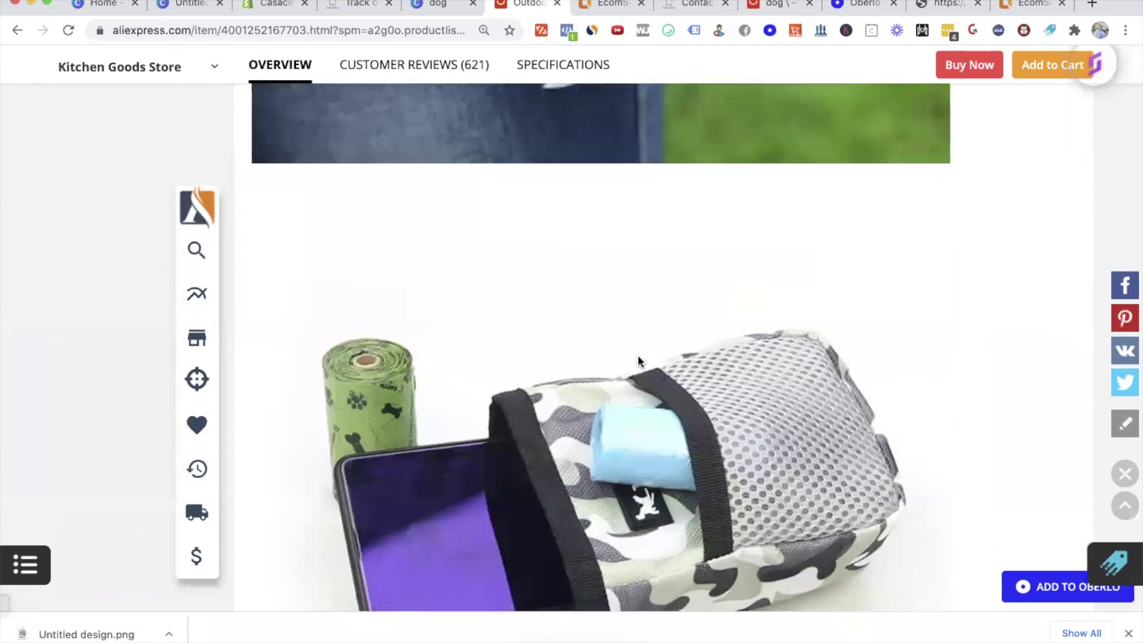
{"action": "right_click", "coordinate": [619, 289]}
{"action": "left_click", "coordinate": [684, 316]}
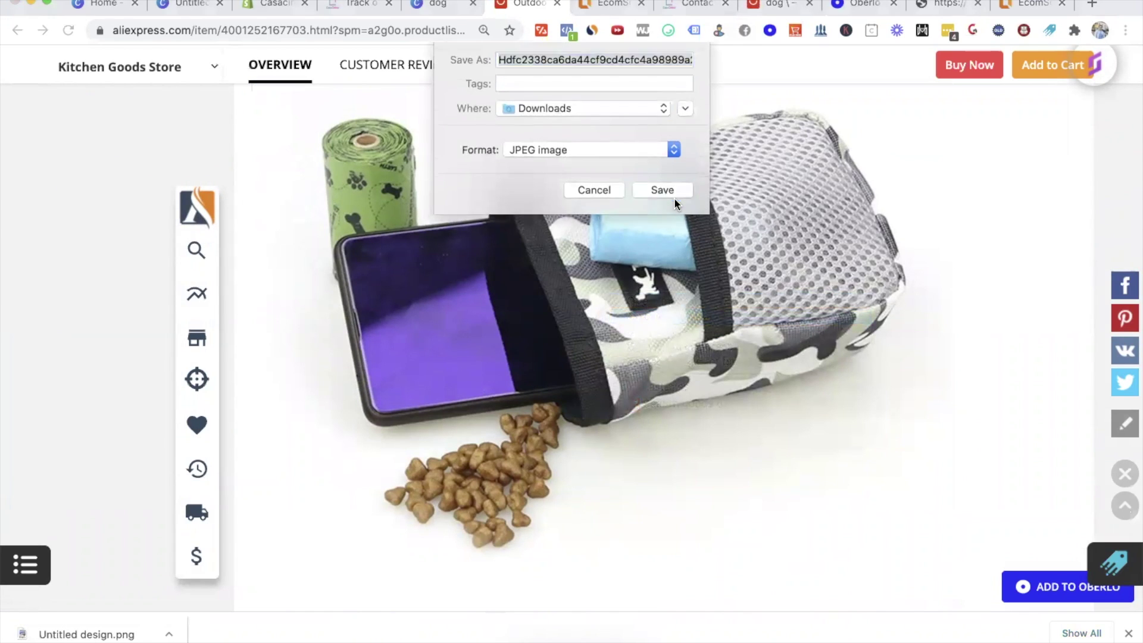
{"action": "left_click", "coordinate": [674, 194]}
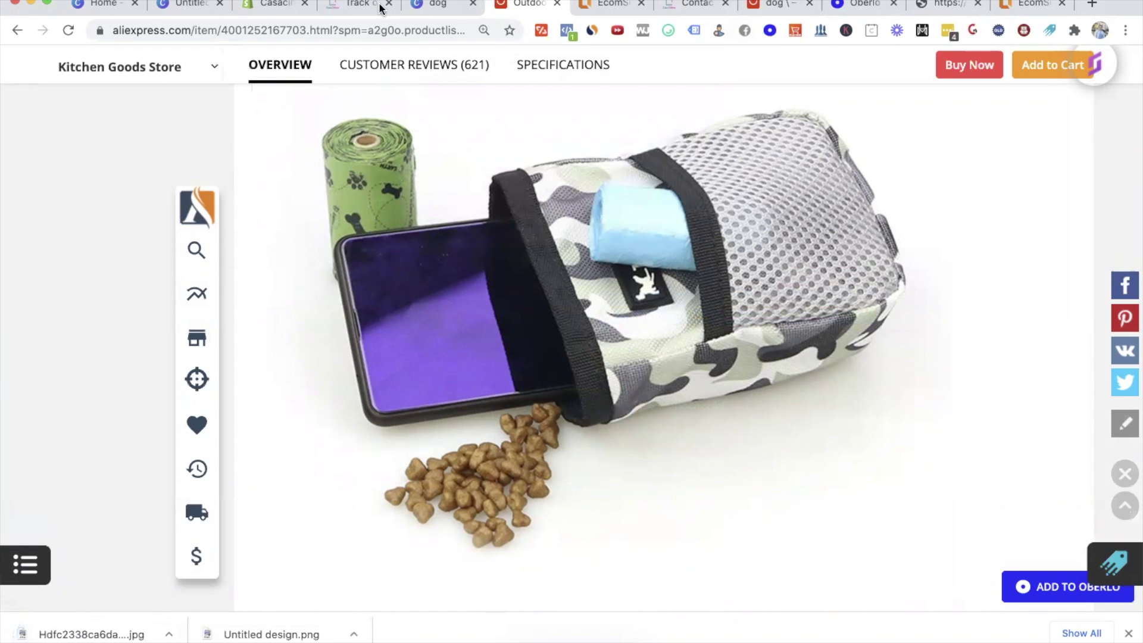
{"action": "left_click", "coordinate": [588, 7]}
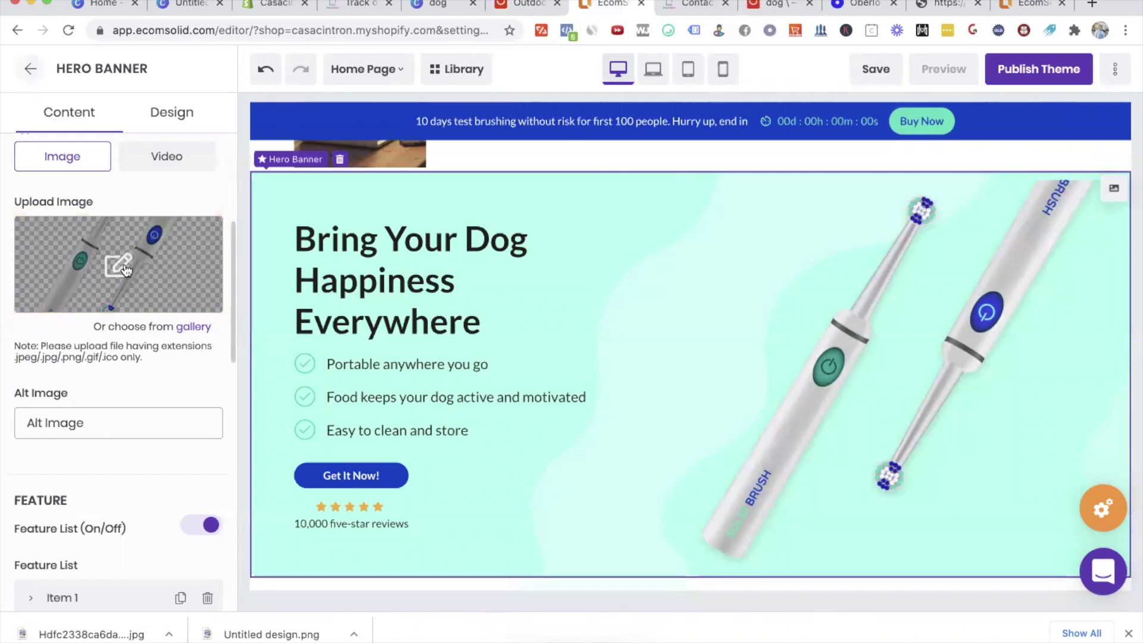
Step: Upload the downloaded camo pouch .jpg as the hero banner image
{"action": "left_click", "coordinate": [116, 264]}
{"action": "double_click", "coordinate": [437, 103]}
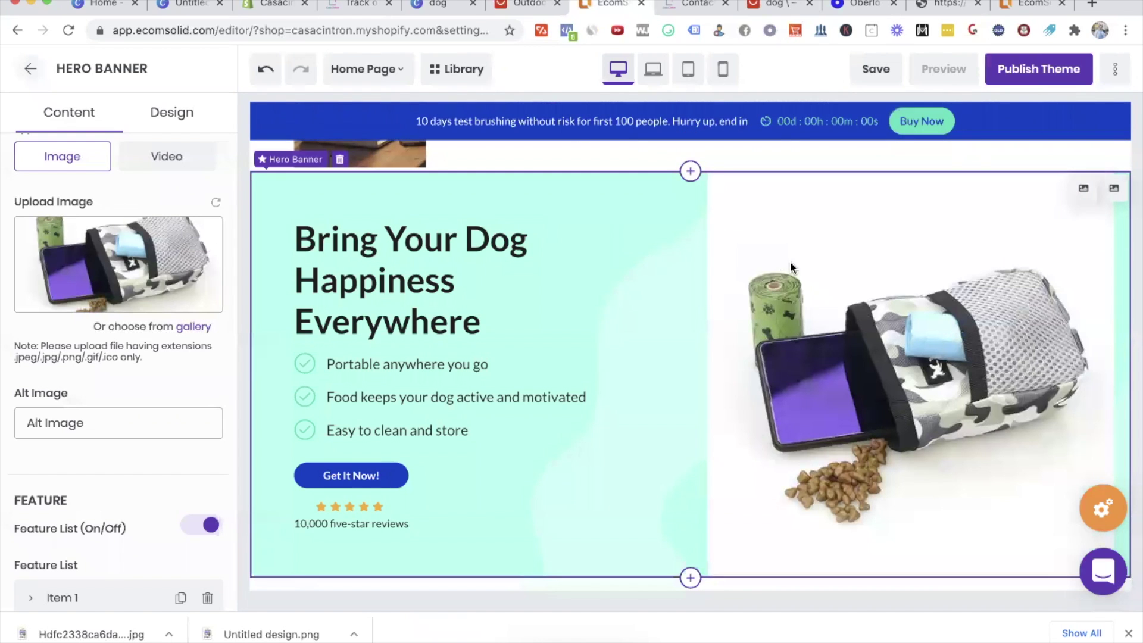
Step: Remove the pouch photo's white background on remove.bg and download the PNG
{"action": "right_click", "coordinate": [597, 6]}
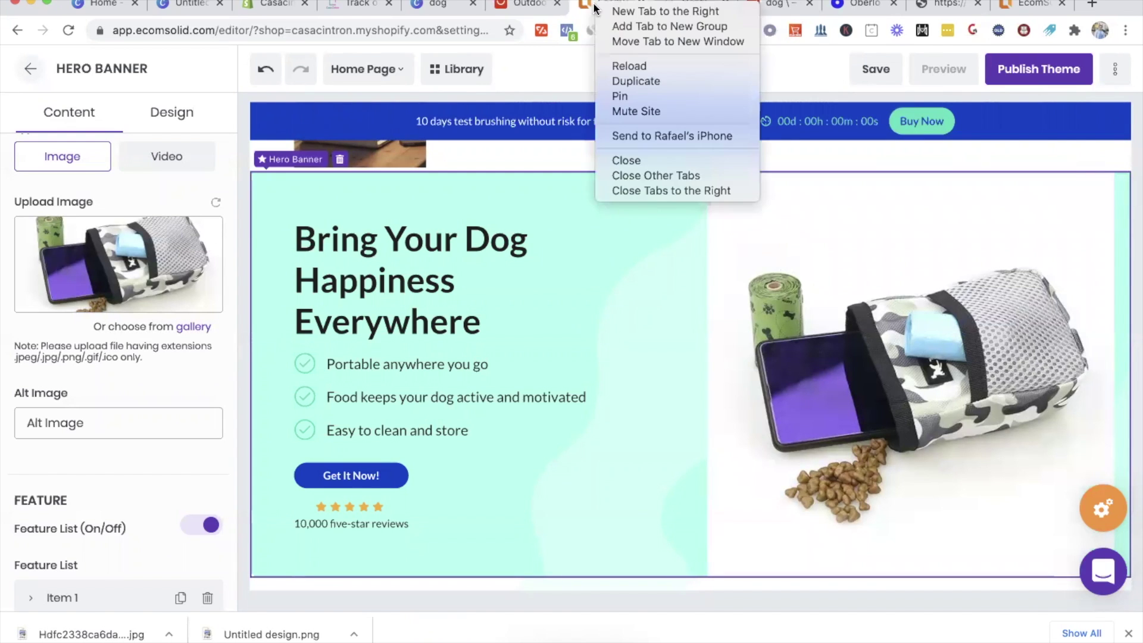
{"action": "left_click", "coordinate": [624, 11]}
{"action": "type", "text": "remove."}
{"action": "key", "text": "Return"}
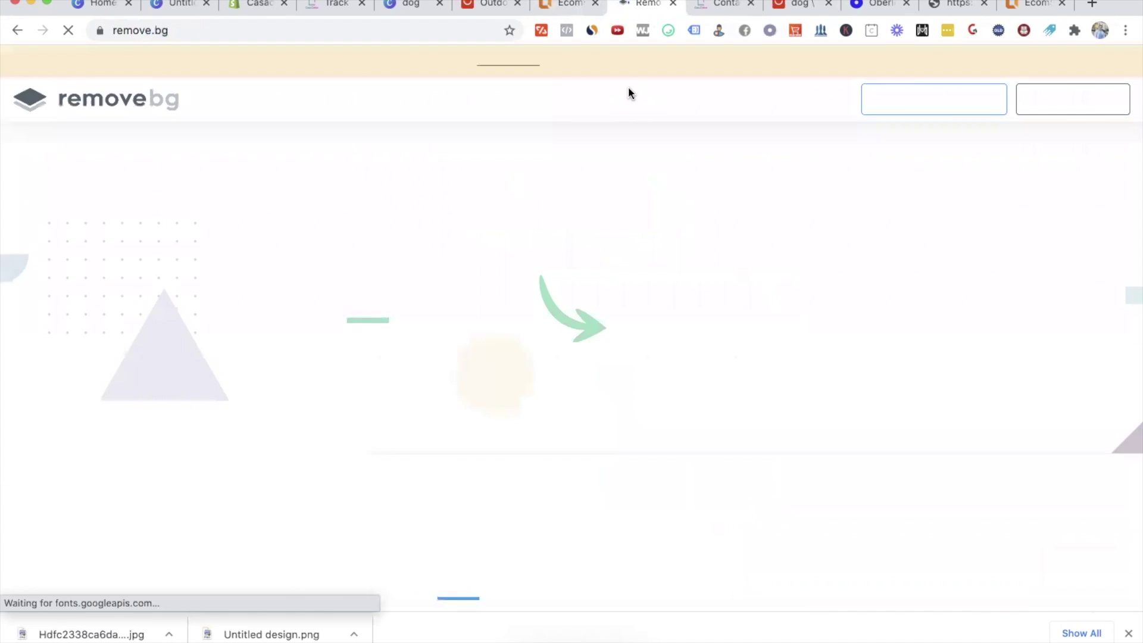
{"action": "left_click", "coordinate": [831, 428]}
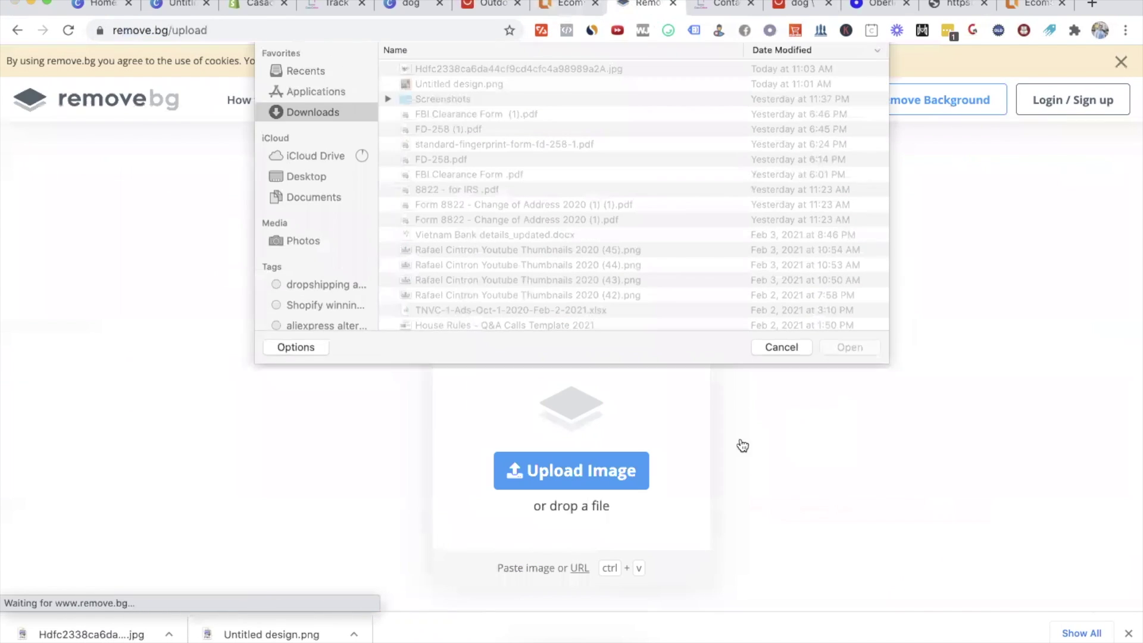
{"action": "double_click", "coordinate": [449, 104]}
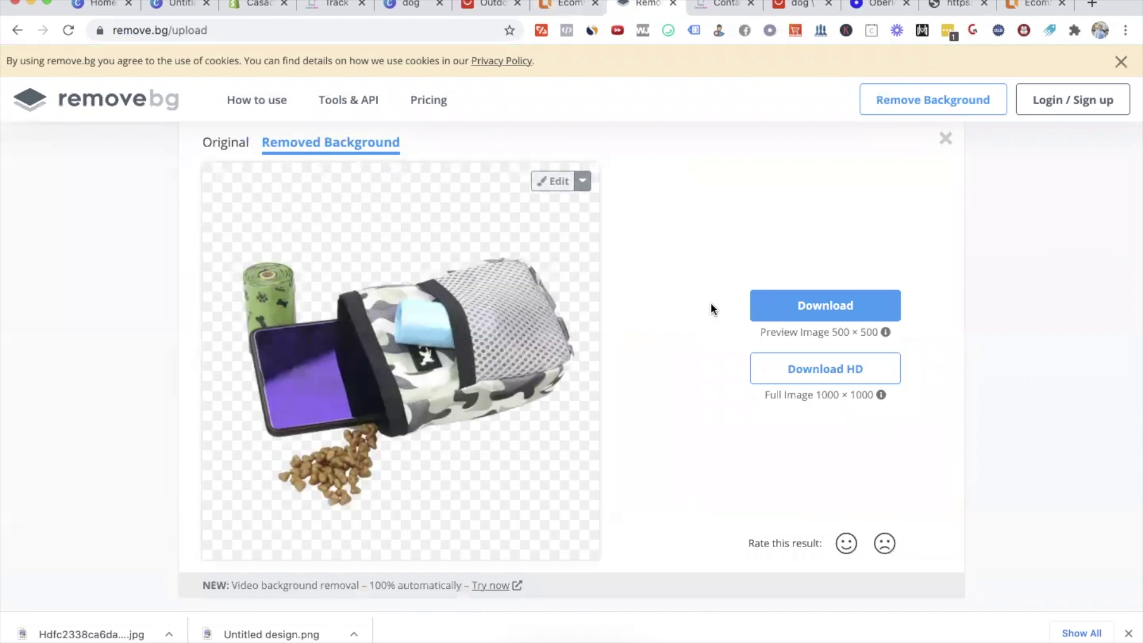
{"action": "left_click", "coordinate": [872, 303]}
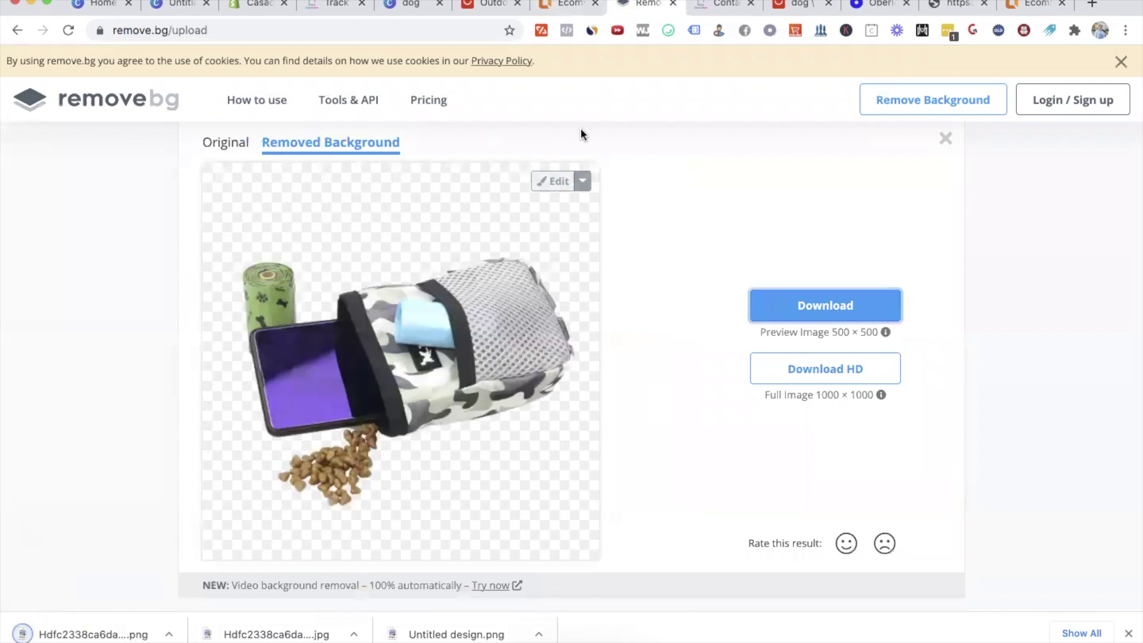
Step: Upload the transparent pouch PNG as the new hero banner image
{"action": "left_click", "coordinate": [536, 6]}
{"action": "left_click", "coordinate": [118, 264]}
{"action": "left_click", "coordinate": [455, 57]}
{"action": "left_click", "coordinate": [842, 378]}
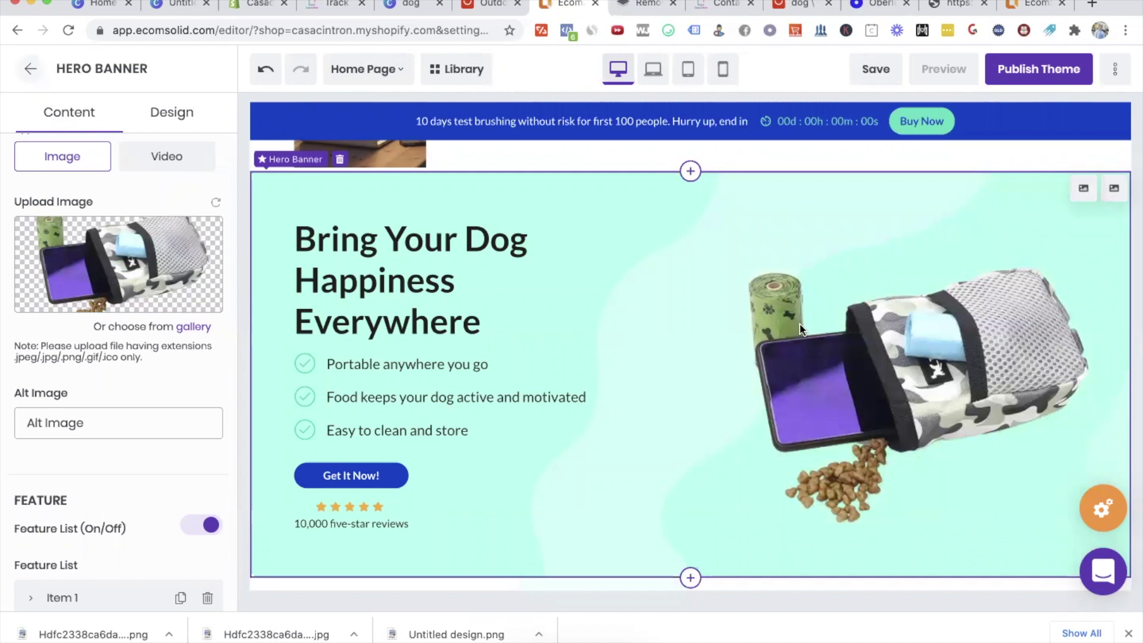
Step: Switch the hero banner's Rating Type from Icon to Image so it shows '(125 reviews)'
{"action": "scroll", "coordinate": [145, 327], "scroll_direction": "down", "scroll_amount": 10}
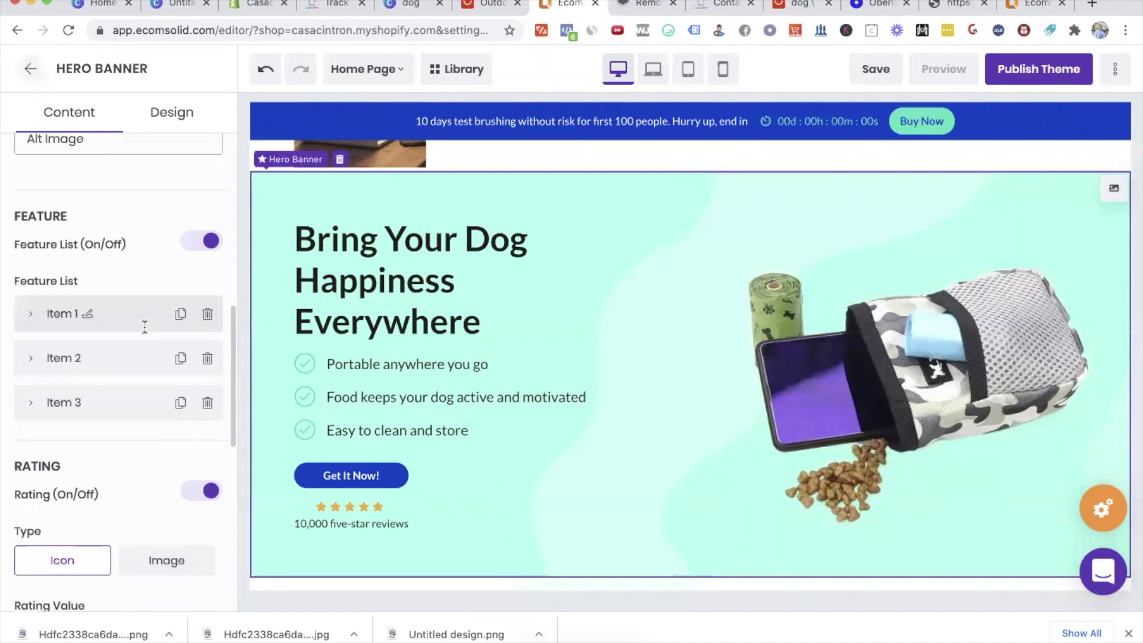
{"action": "scroll", "coordinate": [145, 332], "scroll_direction": "up", "scroll_amount": 5}
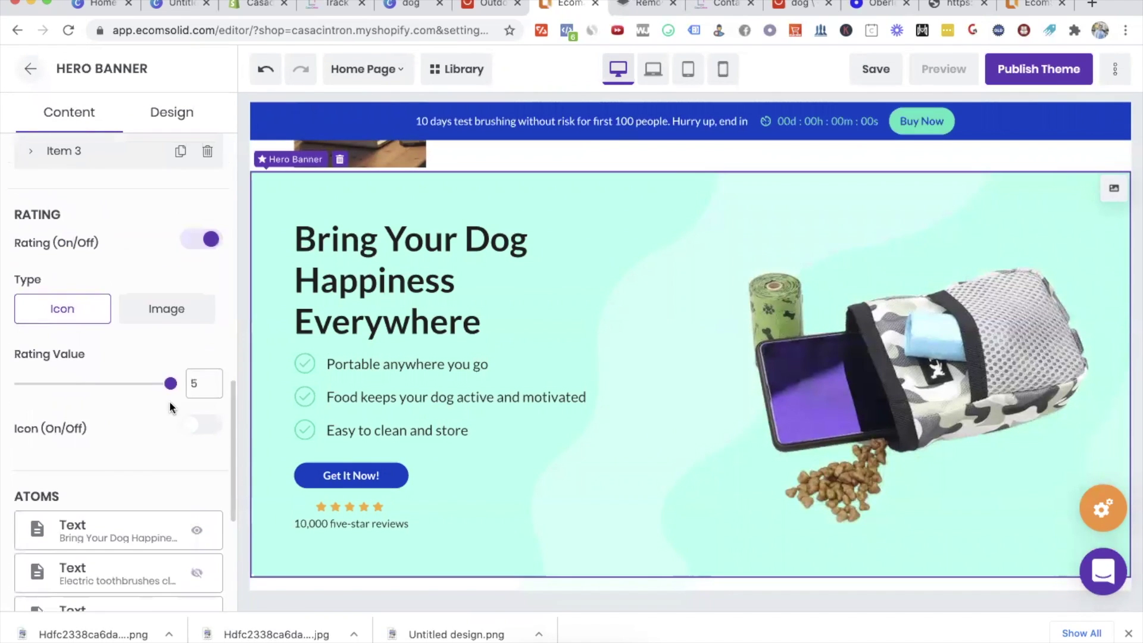
{"action": "scroll", "coordinate": [167, 447], "scroll_direction": "down", "scroll_amount": 4}
{"action": "scroll", "coordinate": [165, 320], "scroll_direction": "up", "scroll_amount": 2}
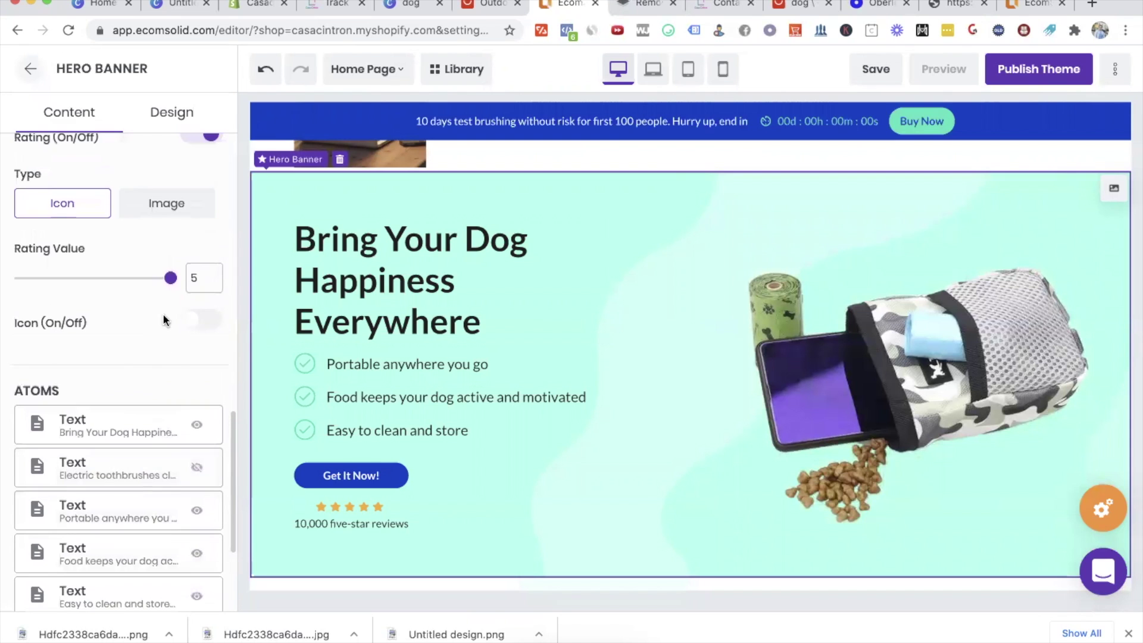
{"action": "left_click", "coordinate": [153, 201]}
{"action": "scroll", "coordinate": [198, 397], "scroll_direction": "up", "scroll_amount": 10}
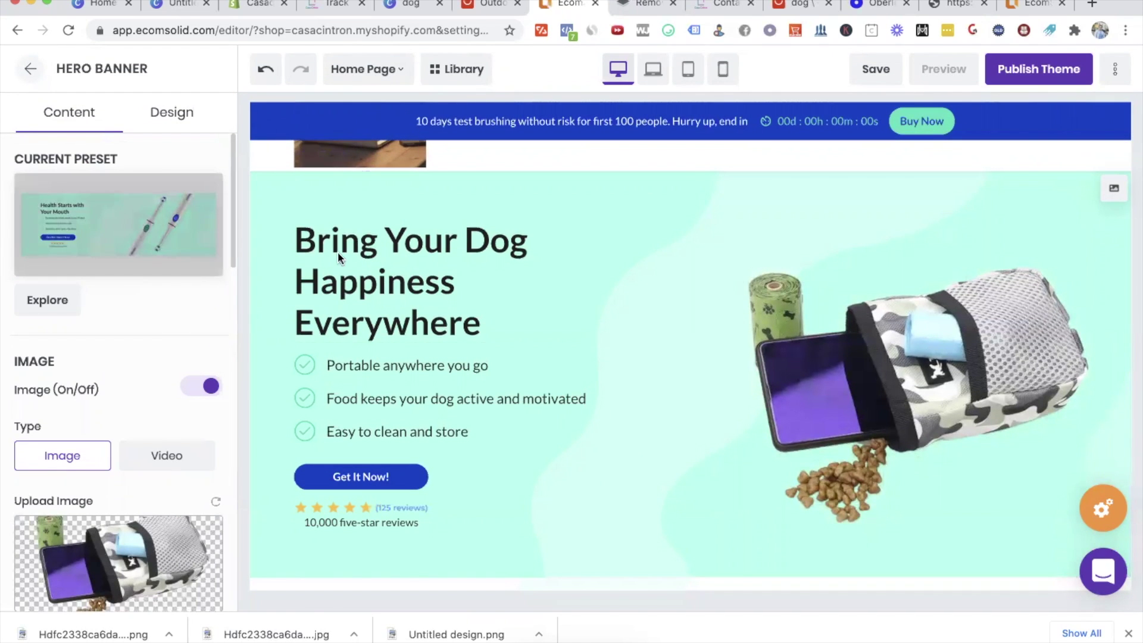
{"action": "scroll", "coordinate": [683, 416], "scroll_direction": "down", "scroll_amount": 5}
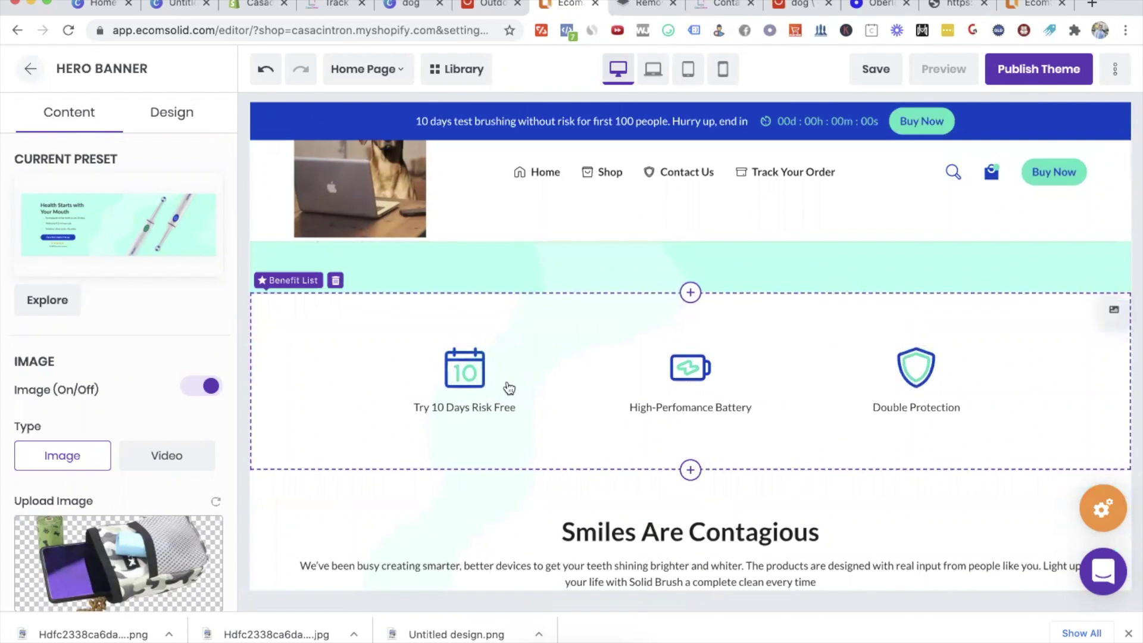
Step: Replace the first benefit caption with 'Try It 14 Days Risk Free'
{"action": "left_click", "coordinate": [450, 402]}
{"action": "key", "text": "ctrl+a"}
{"action": "type", "text": "T"}
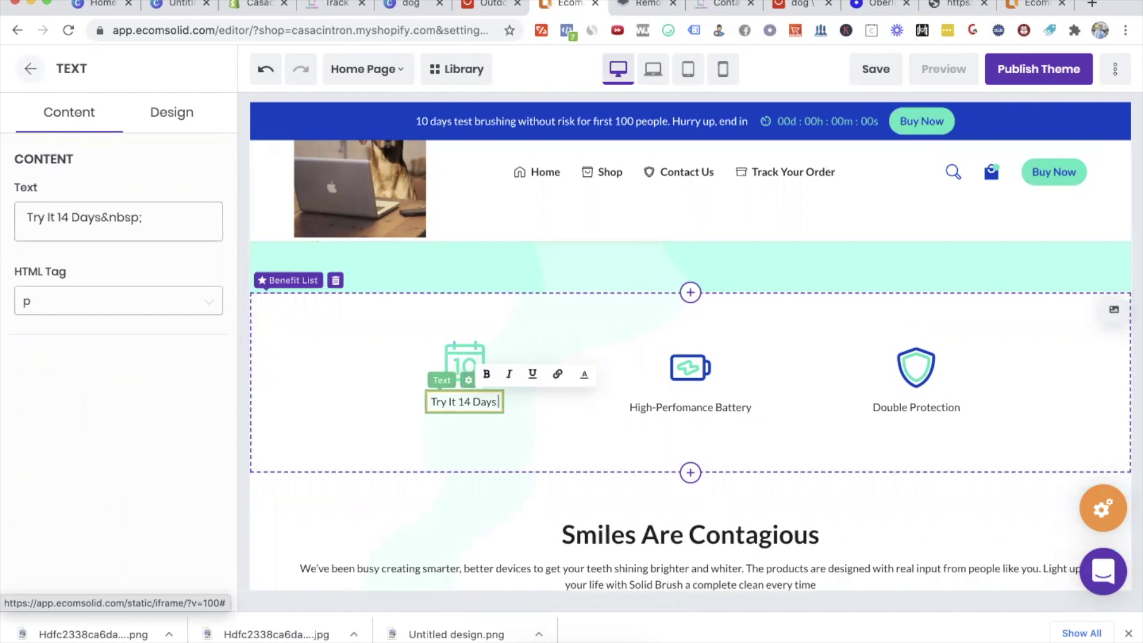
{"action": "type", "text": "ry It 14 Days Risk Free"}
Step: Select the whole Benefit List section in the editor
{"action": "left_click", "coordinate": [691, 407]}
{"action": "key", "text": "ctrl+a"}
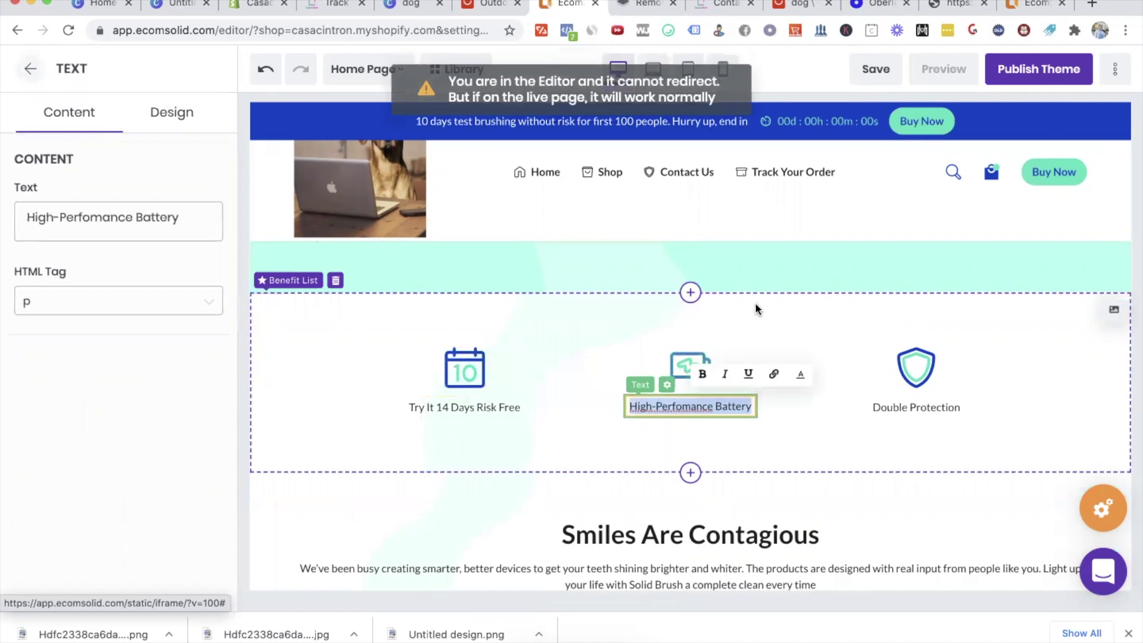
{"action": "left_click", "coordinate": [755, 305]}
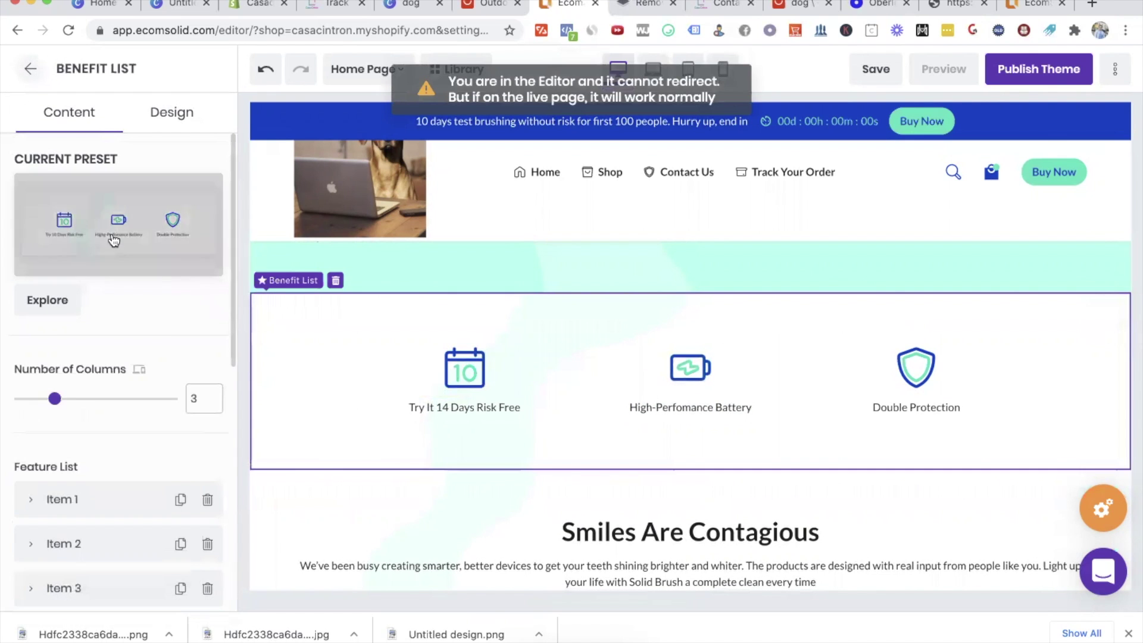
{"action": "scroll", "coordinate": [127, 330], "scroll_direction": "down", "scroll_amount": 3}
Step: Search the icon library for 'pet' and give Item 2 the grill icon instead of the battery
{"action": "left_click", "coordinate": [31, 365]}
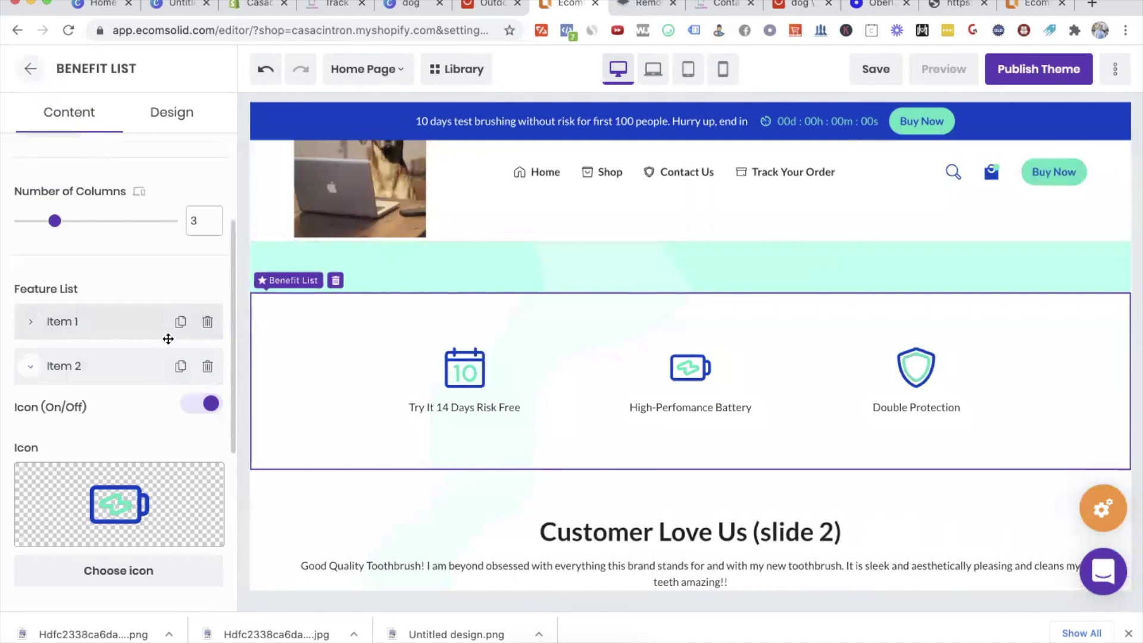
{"action": "scroll", "coordinate": [137, 334], "scroll_direction": "down", "scroll_amount": 3}
{"action": "left_click", "coordinate": [117, 408]}
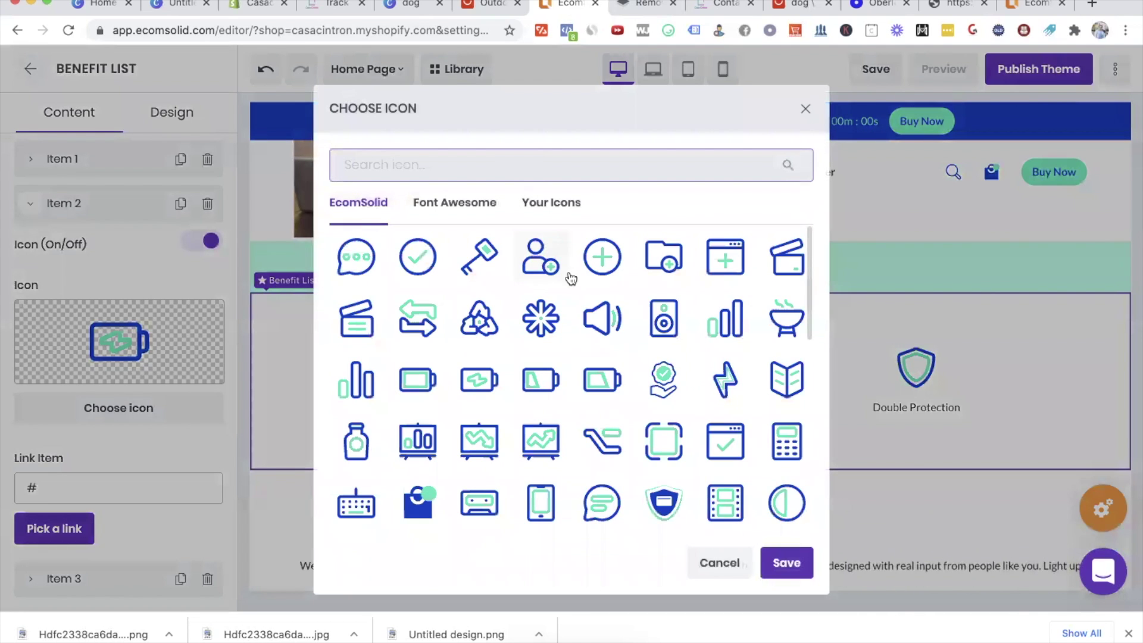
{"action": "scroll", "coordinate": [615, 513], "scroll_direction": "down", "scroll_amount": 12}
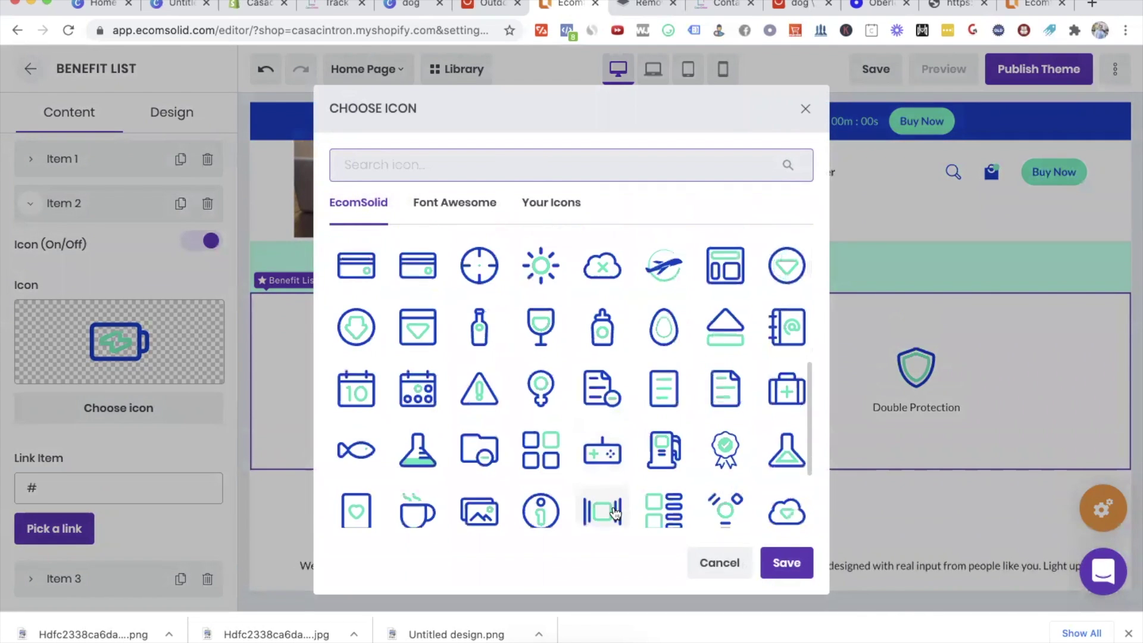
{"action": "scroll", "coordinate": [530, 310], "scroll_direction": "up", "scroll_amount": 5}
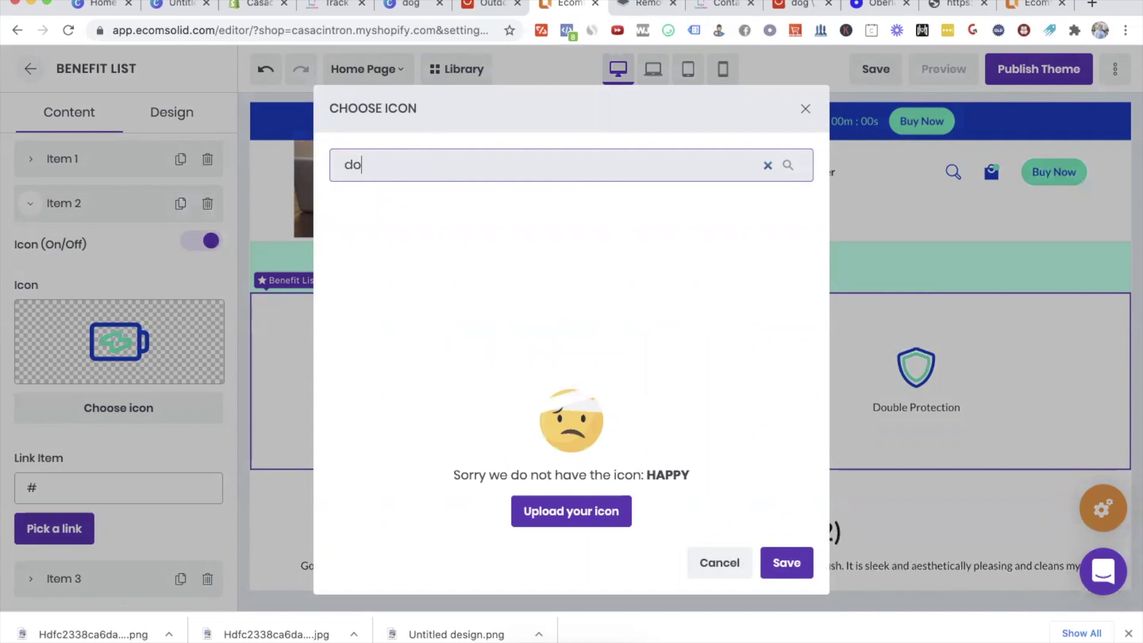
{"action": "double_click", "coordinate": [459, 173]}
{"action": "type", "text": "petg"}
{"action": "key", "text": "BackSpace"}
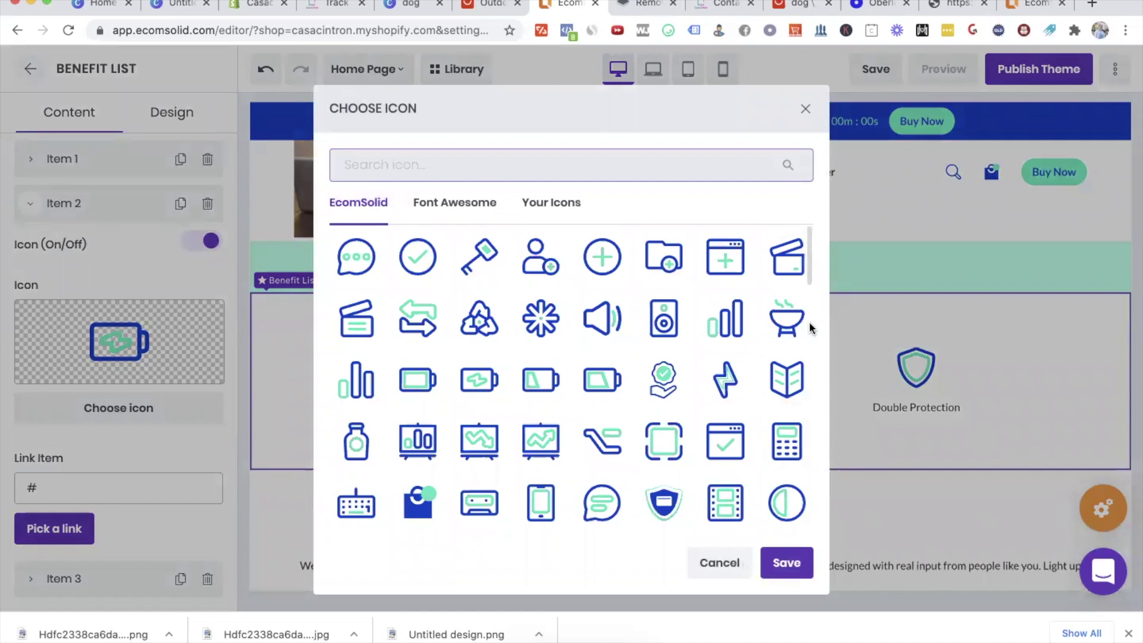
{"action": "left_click", "coordinate": [786, 563]}
Step: Replace the 'High-Perfomance Battery' caption with 'Take Your Dog Outdoors'
{"action": "left_click", "coordinate": [698, 400]}
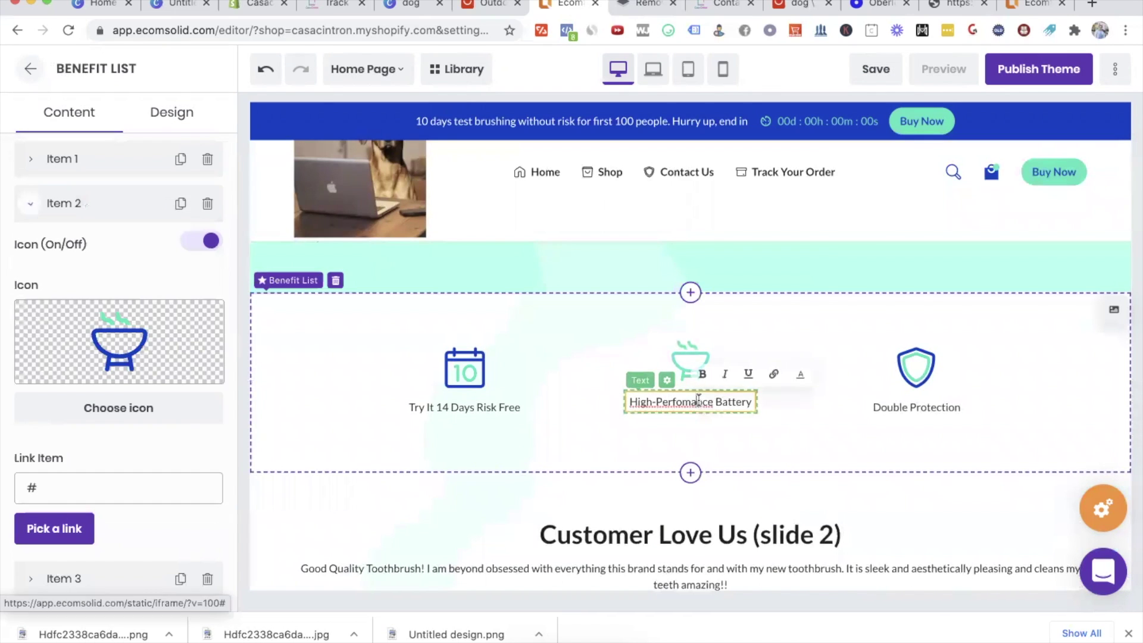
{"action": "triple_click", "coordinate": [699, 400]}
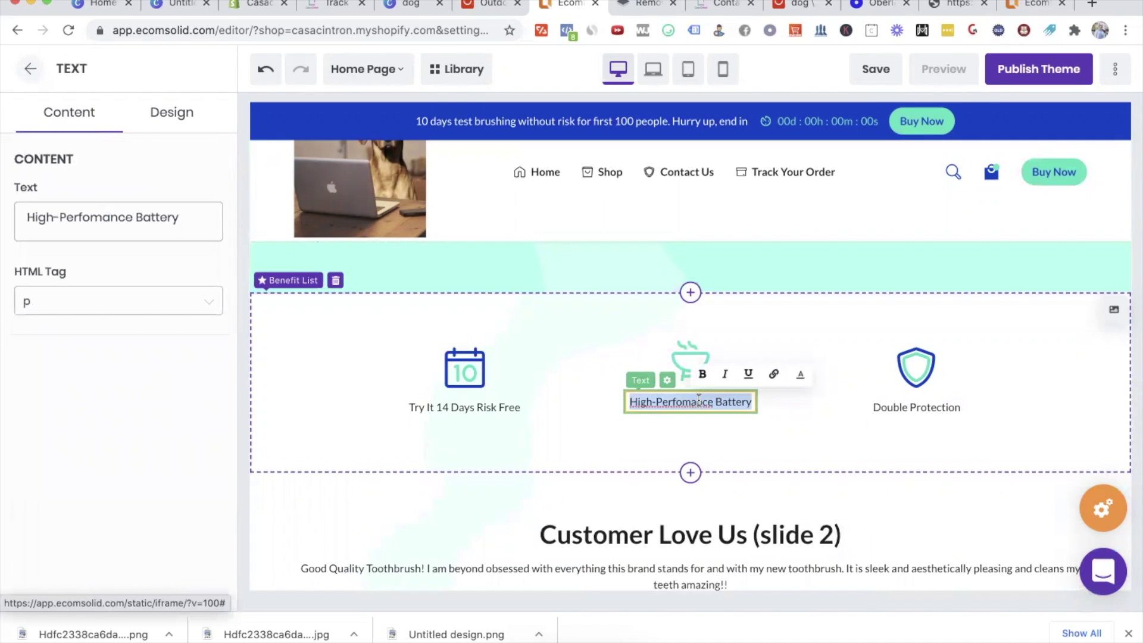
{"action": "type", "text": "Take Your Dog Outdoors"}
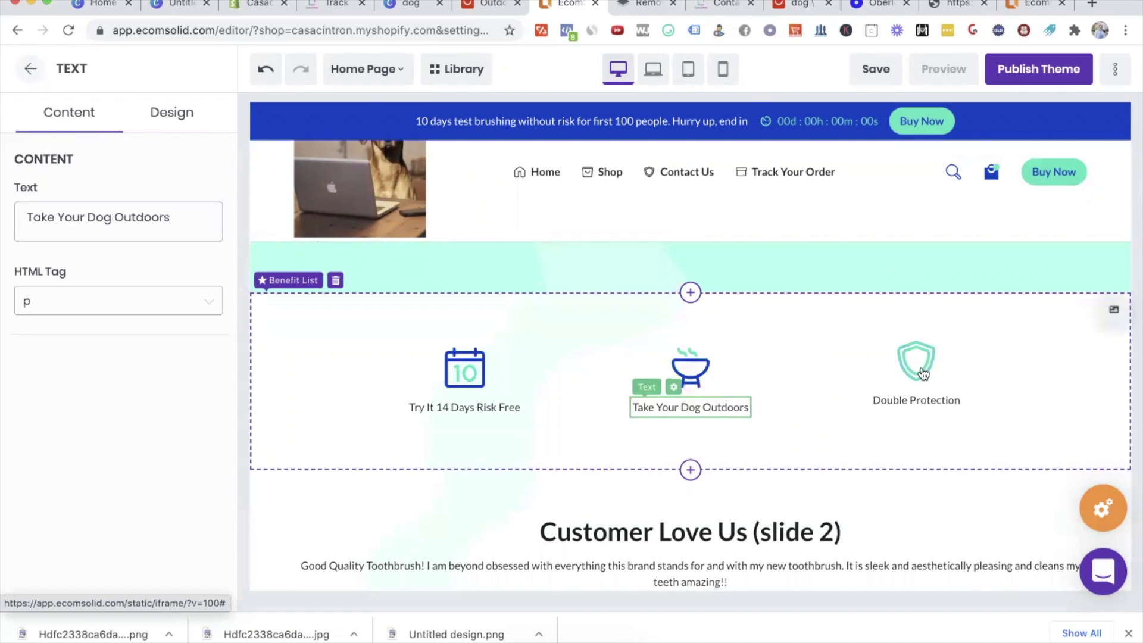
{"action": "left_click", "coordinate": [924, 373]}
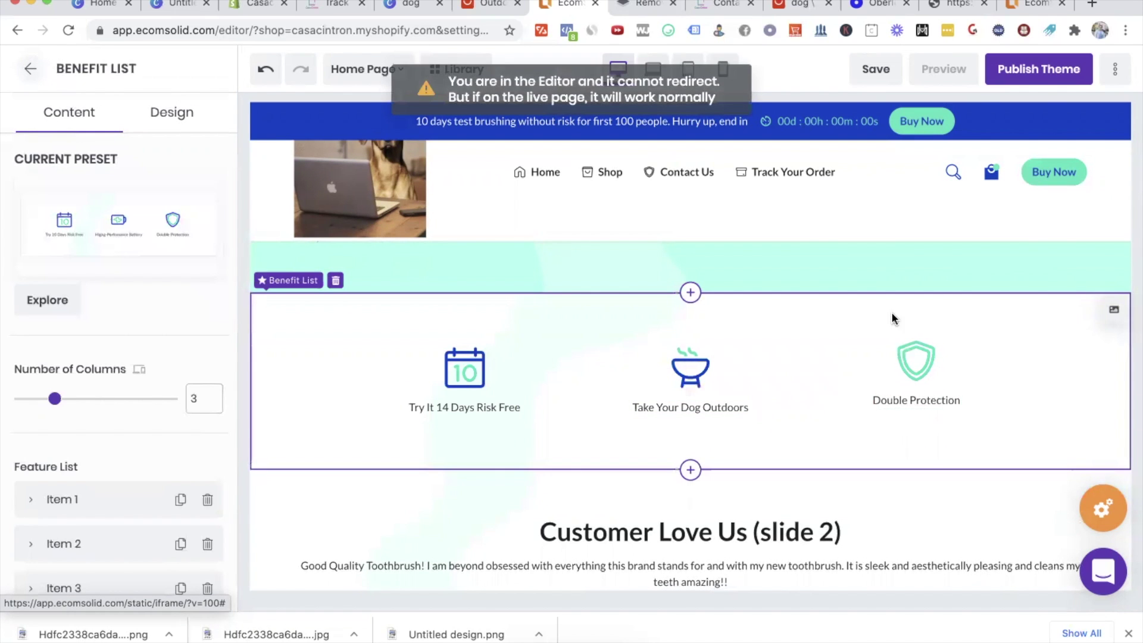
{"action": "scroll", "coordinate": [959, 402], "scroll_direction": "down", "scroll_amount": 2}
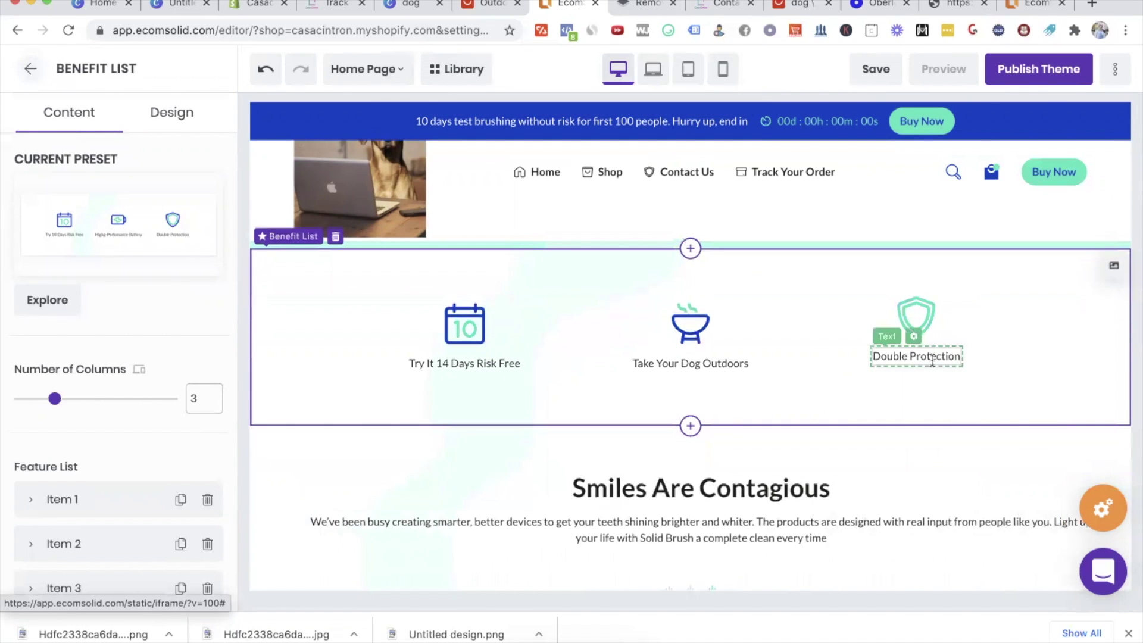
{"action": "left_click", "coordinate": [918, 361]}
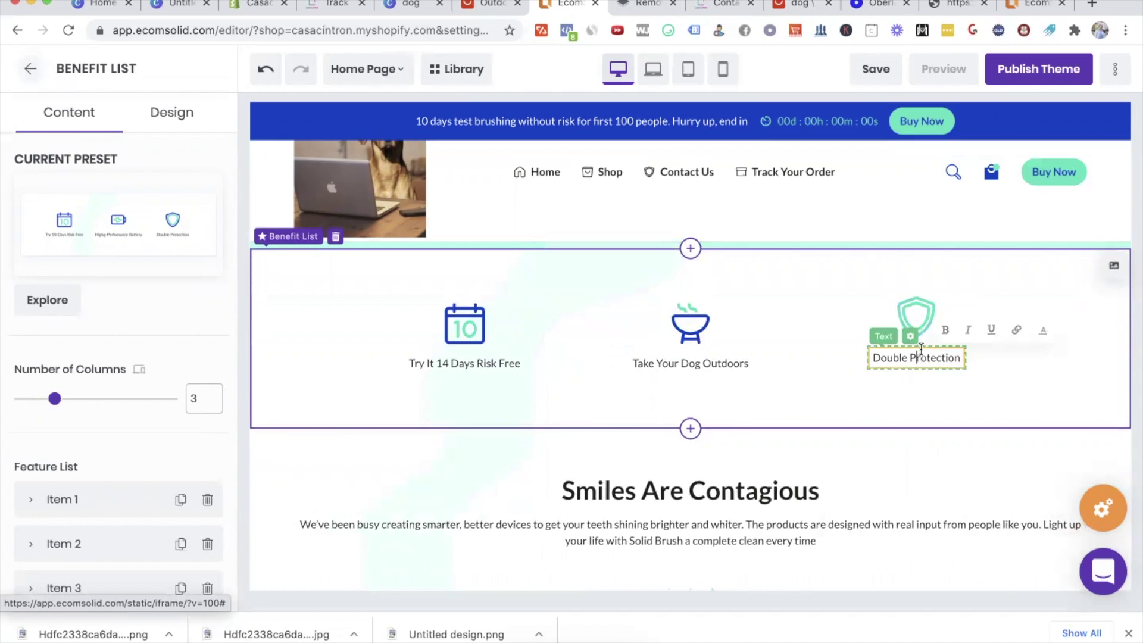
Step: Swap Item 3's shield icon for a three-part triangle icon
{"action": "left_click", "coordinate": [921, 314]}
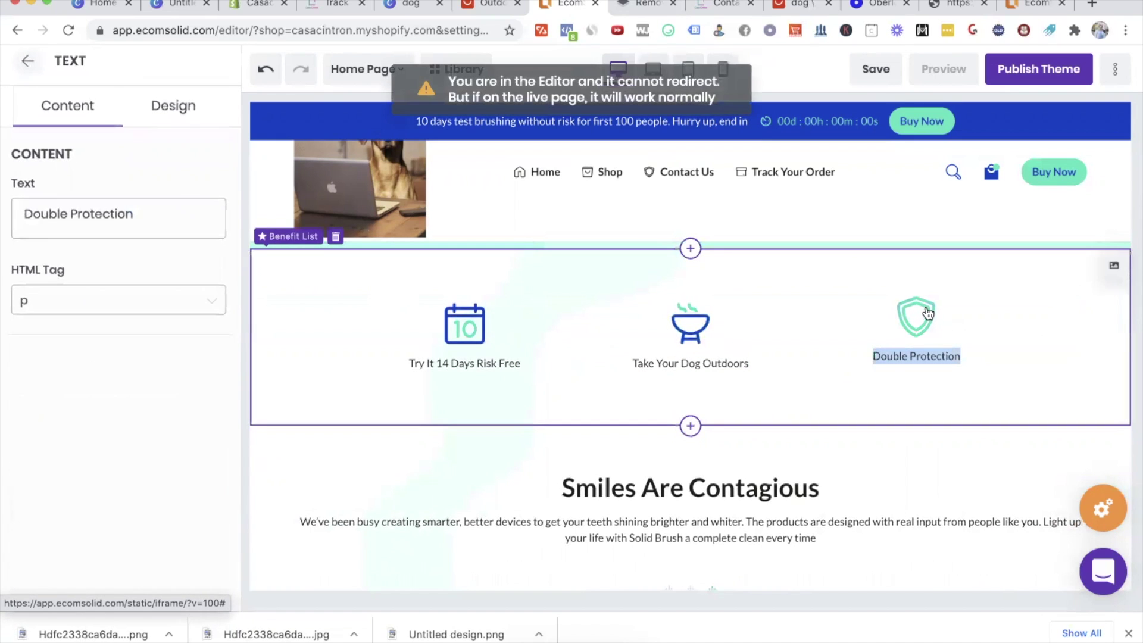
{"action": "scroll", "coordinate": [120, 344], "scroll_direction": "down", "scroll_amount": 6}
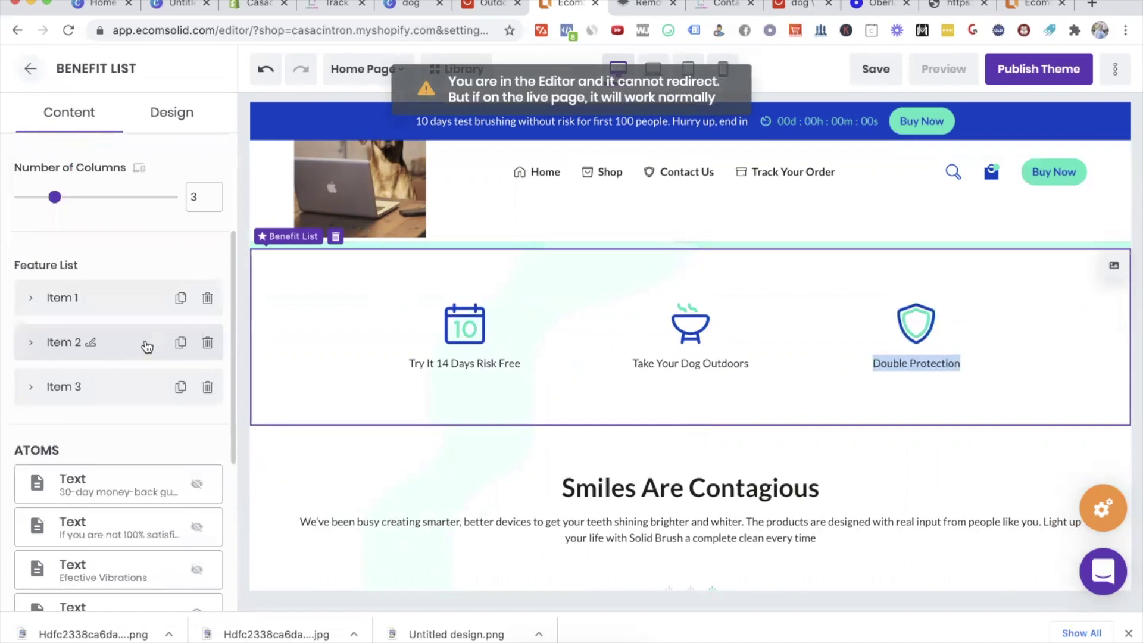
{"action": "left_click", "coordinate": [34, 229]}
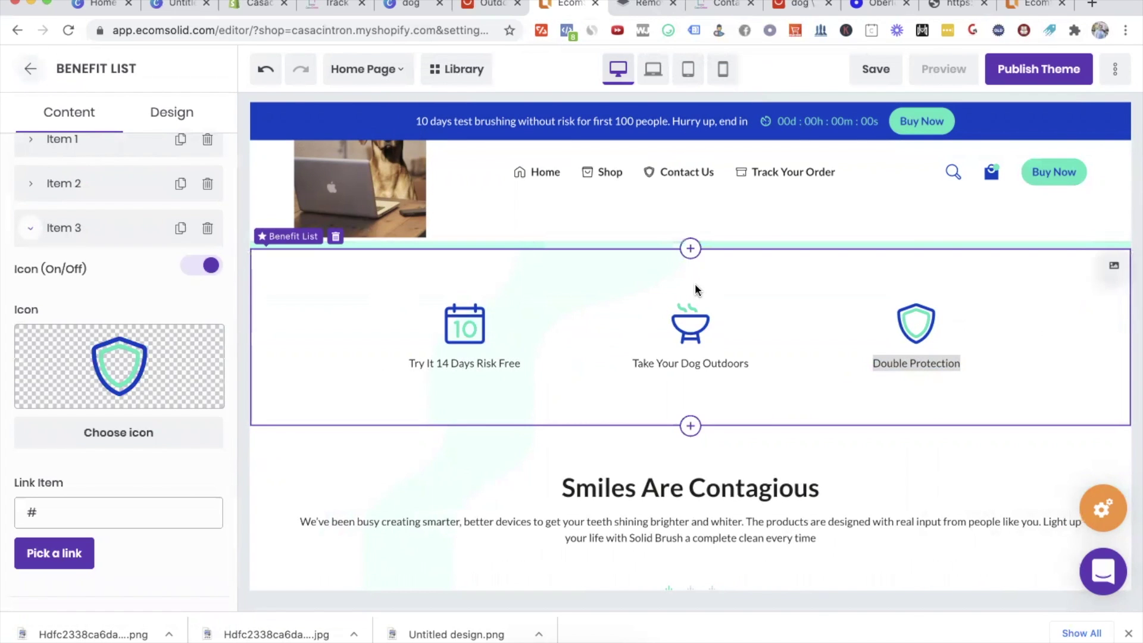
{"action": "left_click", "coordinate": [108, 371]}
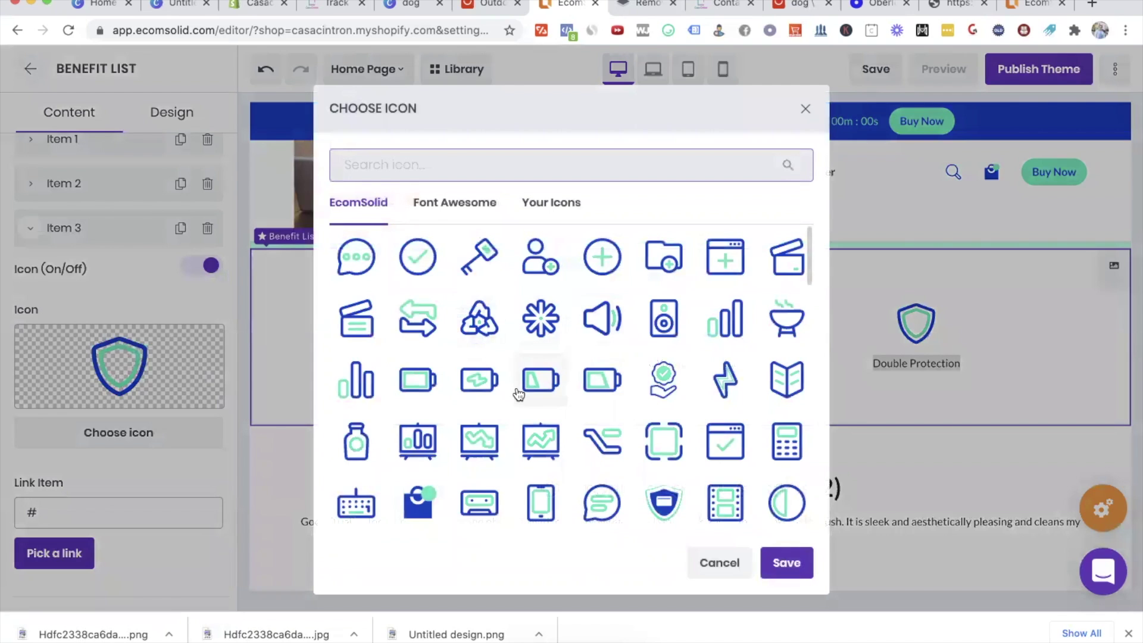
{"action": "scroll", "coordinate": [518, 390], "scroll_direction": "down", "scroll_amount": 3}
{"action": "scroll", "coordinate": [518, 393], "scroll_direction": "up", "scroll_amount": 2}
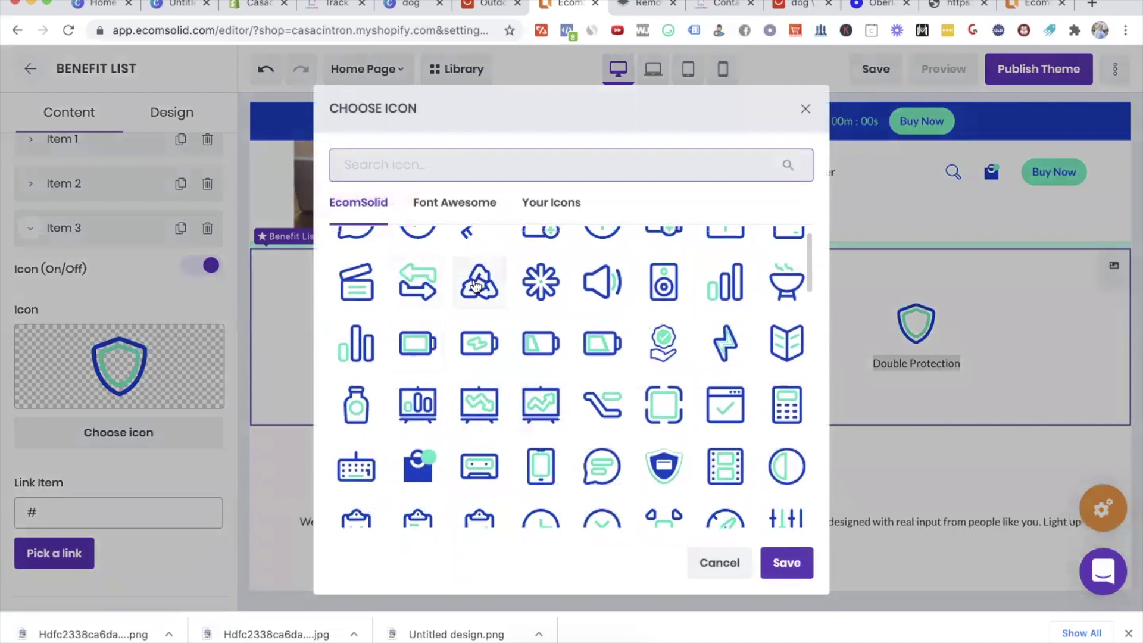
{"action": "left_click", "coordinate": [786, 563]}
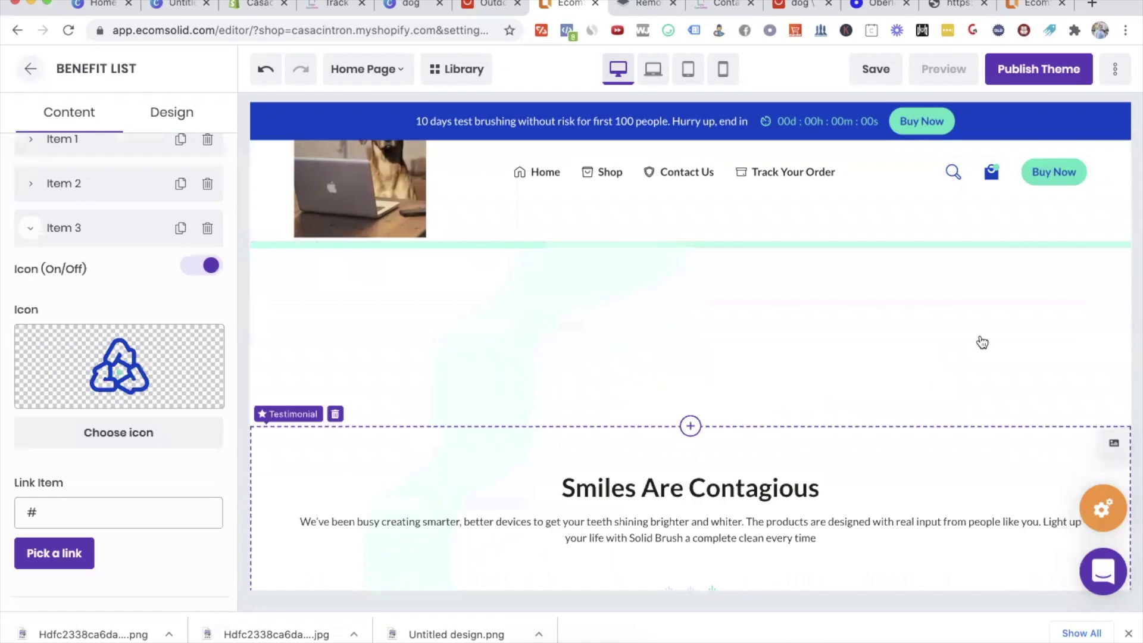
Step: Change the 'Double Protection' caption to 'Cleaning is a Breeze'
{"action": "left_click", "coordinate": [921, 354]}
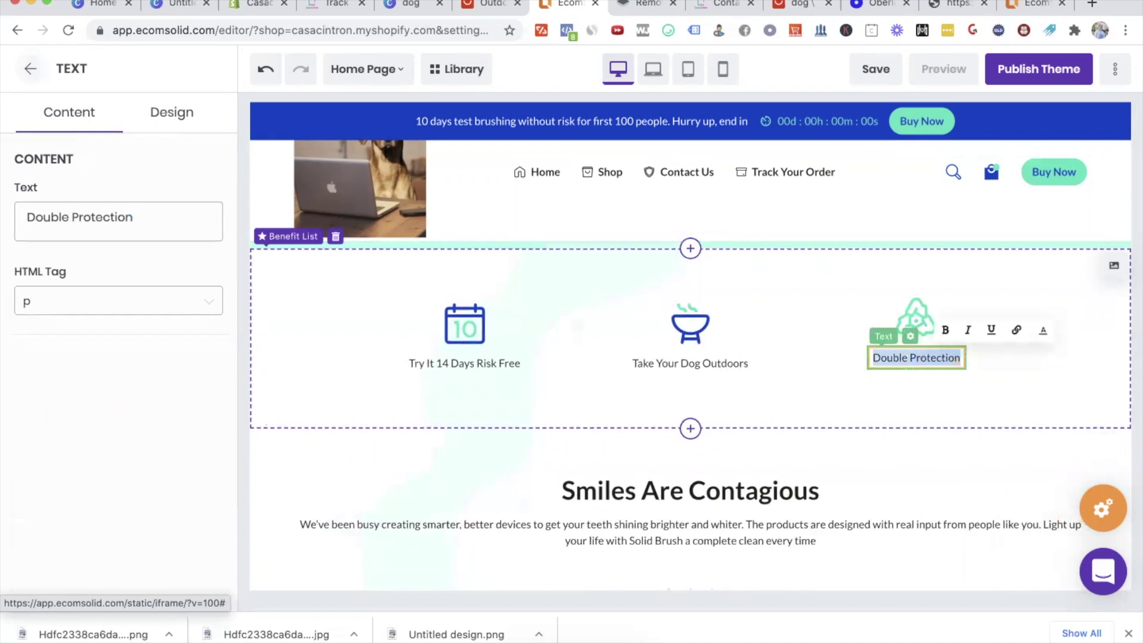
{"action": "type", "text": "Cleaning is a Breeze"}
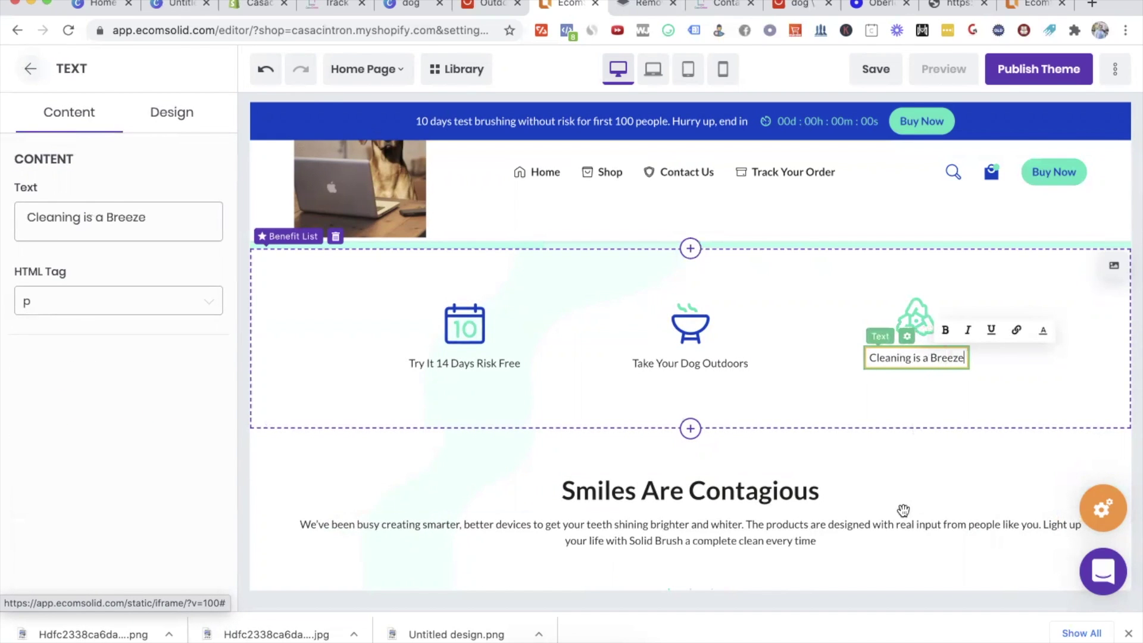
{"action": "left_click", "coordinate": [903, 510]}
{"action": "scroll", "coordinate": [908, 452], "scroll_direction": "up", "scroll_amount": 6}
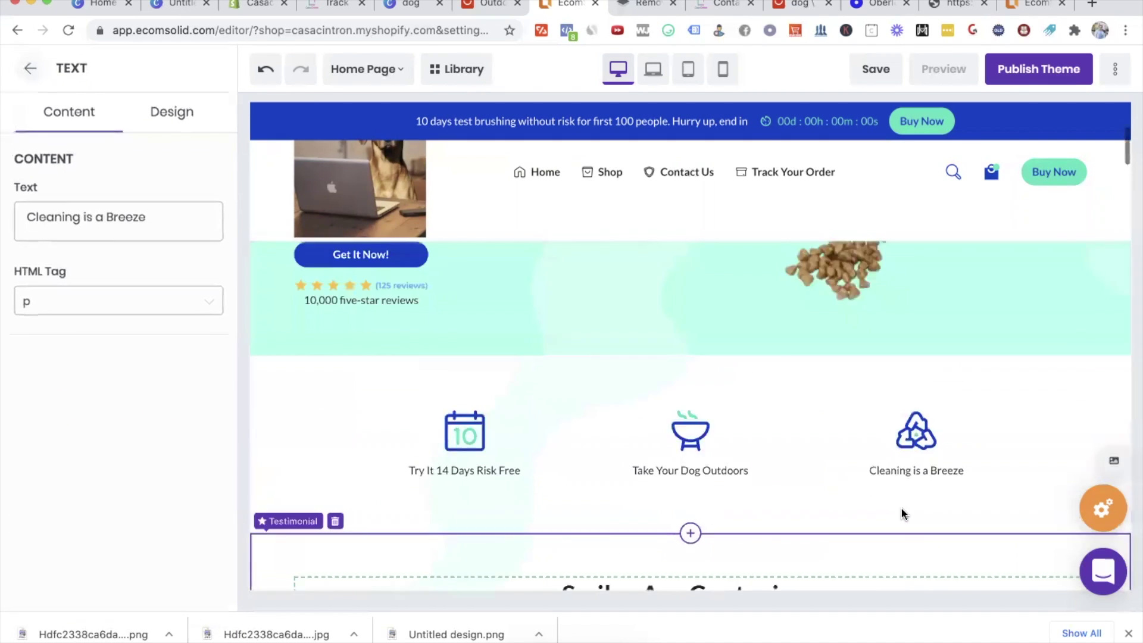
{"action": "scroll", "coordinate": [913, 387], "scroll_direction": "down", "scroll_amount": 8}
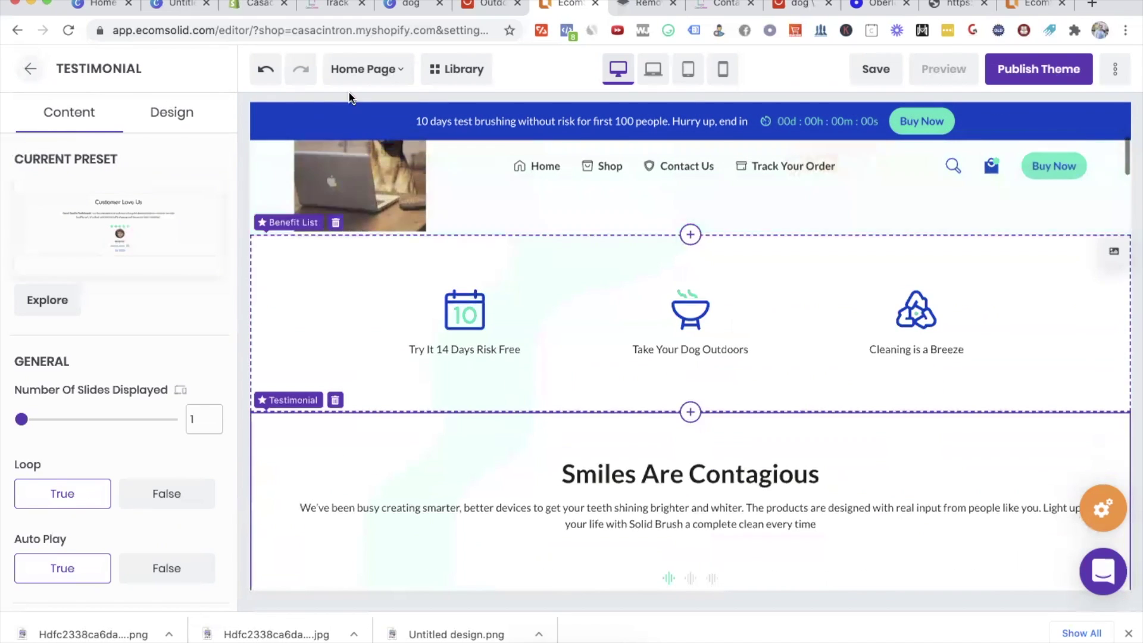
Step: Select the testimonial section on the canvas
{"action": "scroll", "coordinate": [602, 351], "scroll_direction": "up", "scroll_amount": 3}
{"action": "left_click", "coordinate": [373, 319]}
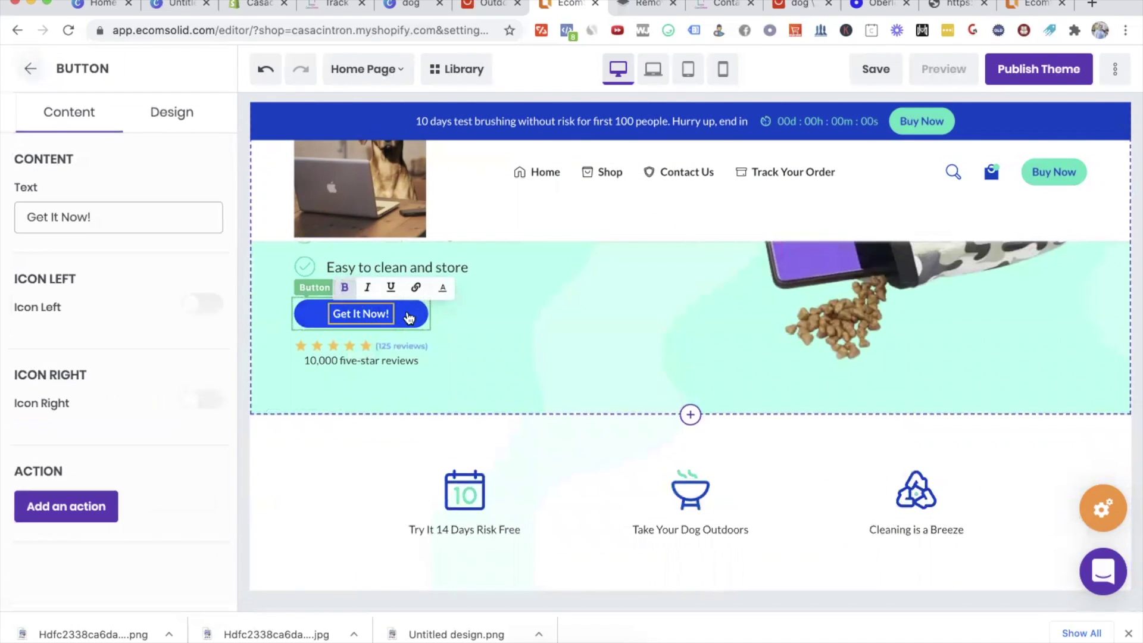
{"action": "left_click", "coordinate": [158, 373]}
{"action": "left_click", "coordinate": [954, 270]}
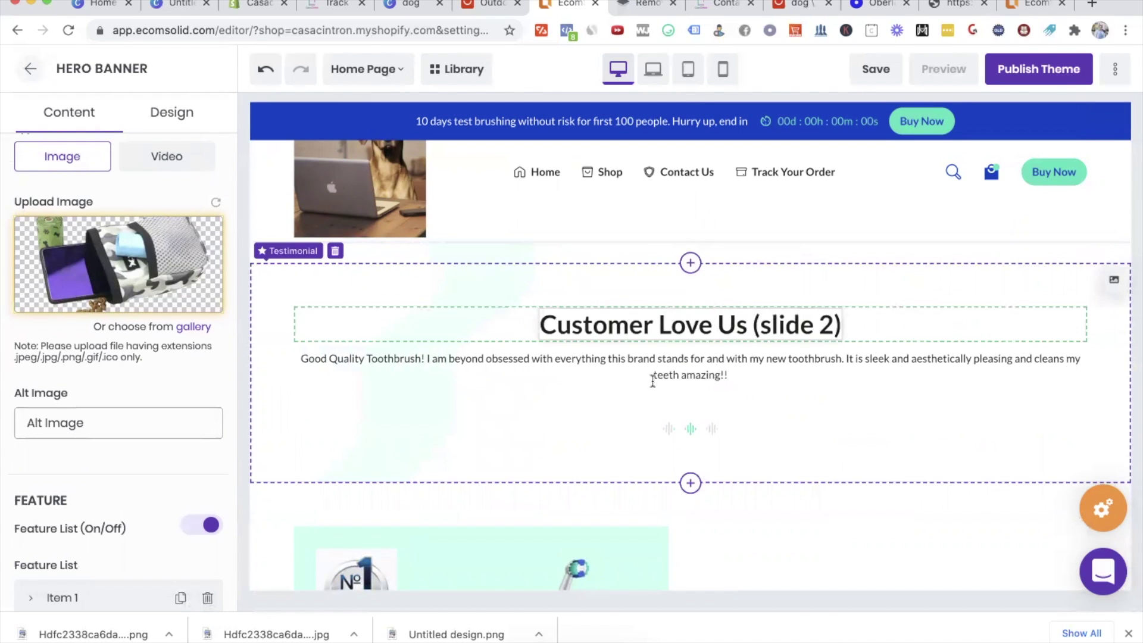
{"action": "left_click", "coordinate": [669, 430]}
Step: Retitle the heading 'Our dog is never hungry thanks to you' and clear the paragraph beneath
{"action": "left_click", "coordinate": [658, 331]}
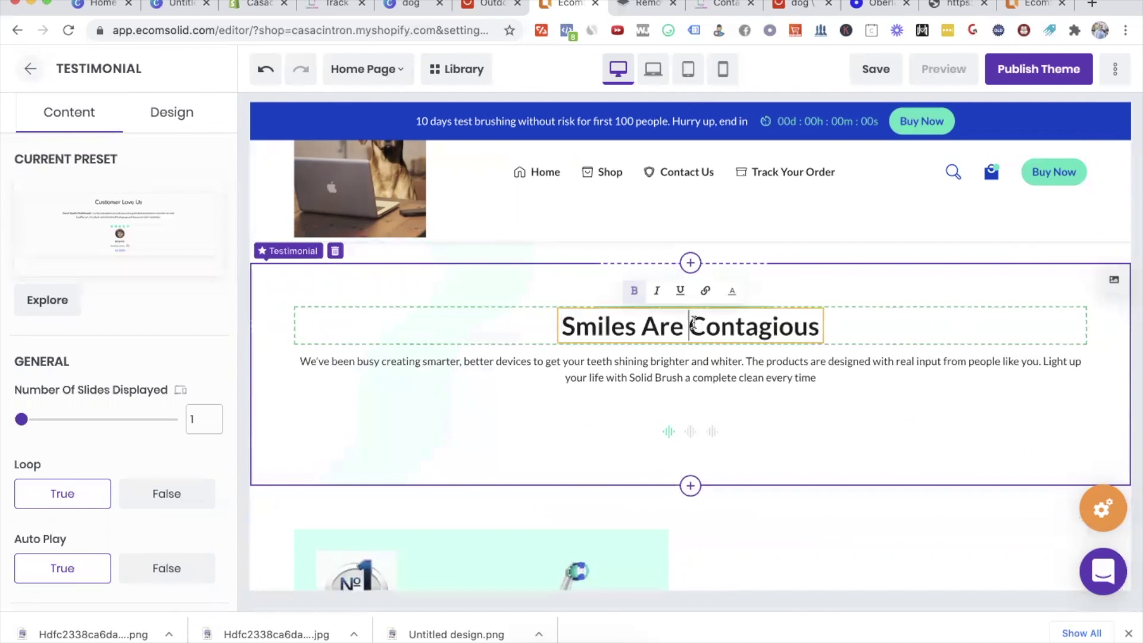
{"action": "triple_click", "coordinate": [694, 324]}
{"action": "type", "text": "\""}
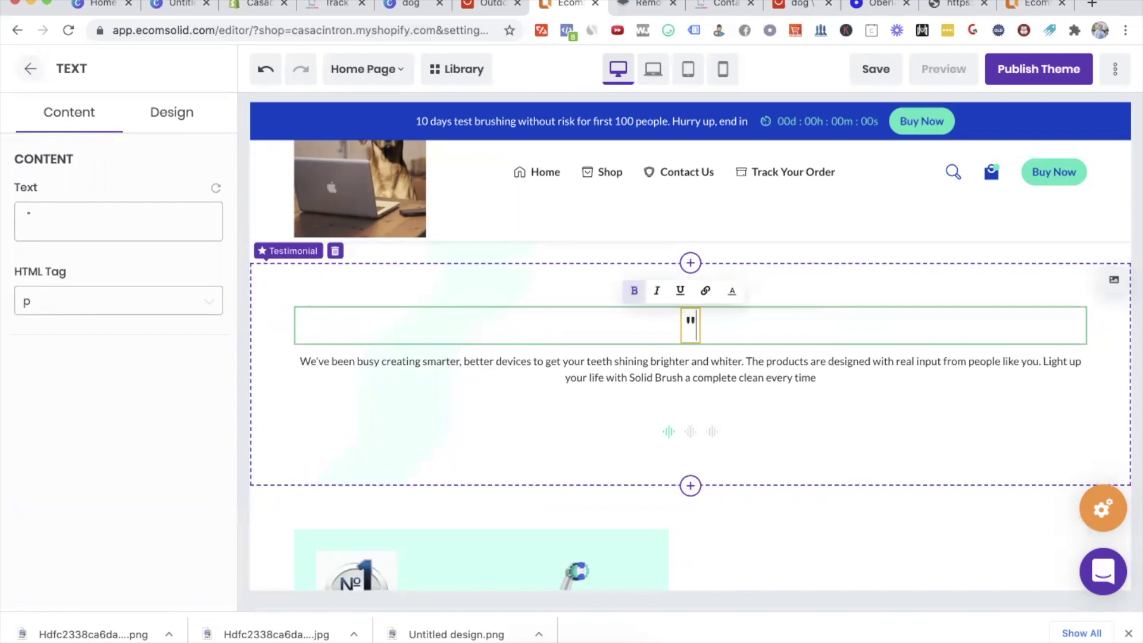
{"action": "type", "text": "Our doo"}
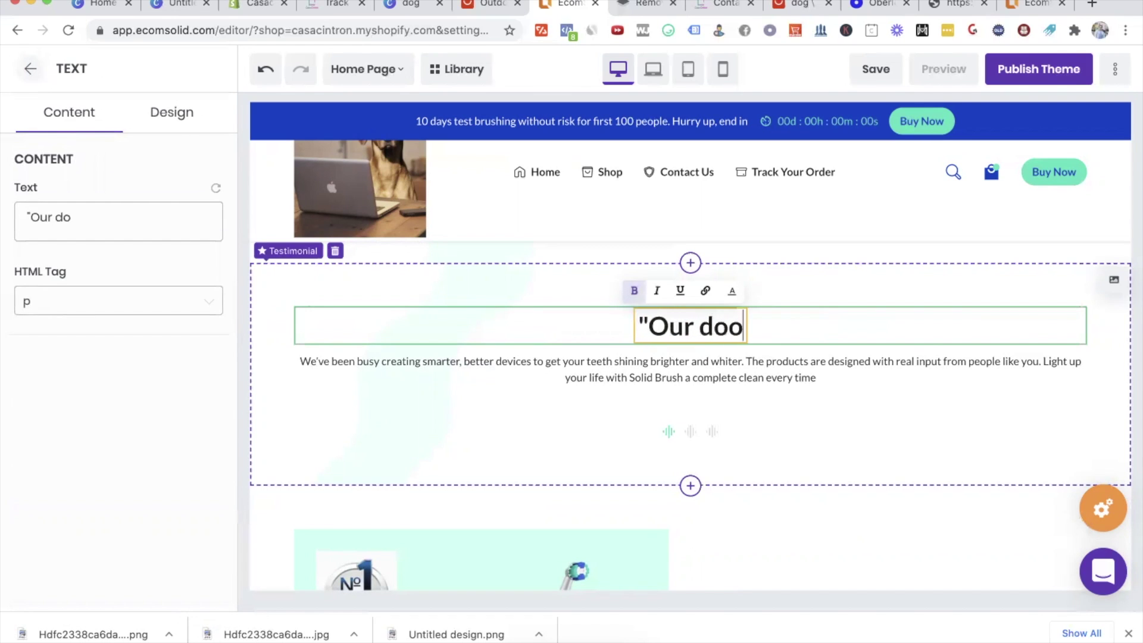
{"action": "type", "text": "gis never"}
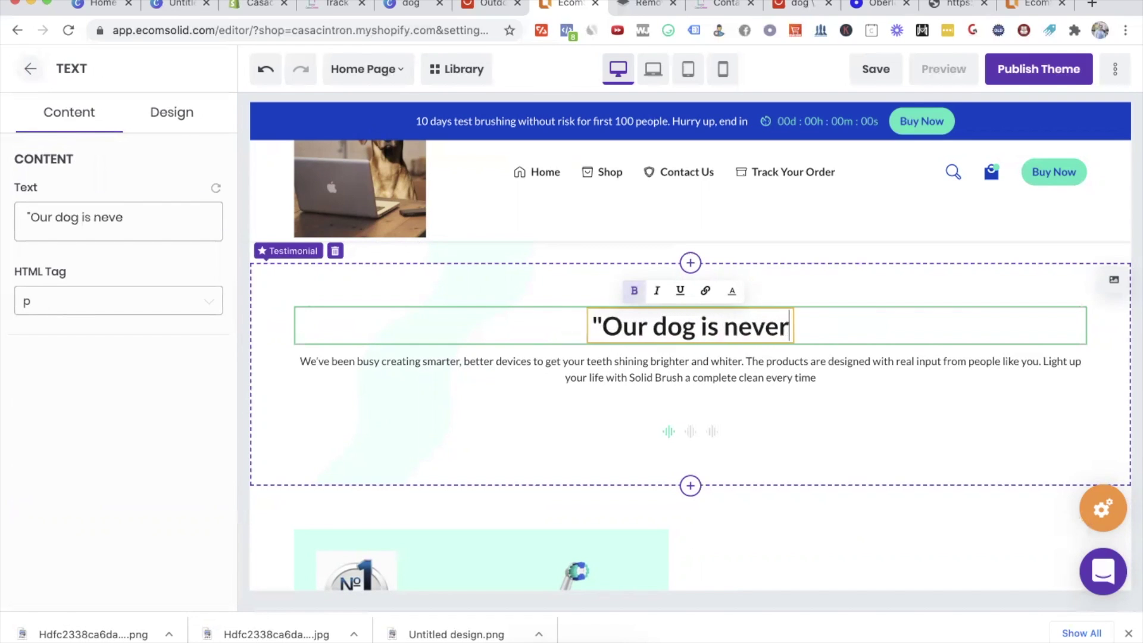
{"action": "type", "text": " hungry thansk to"}
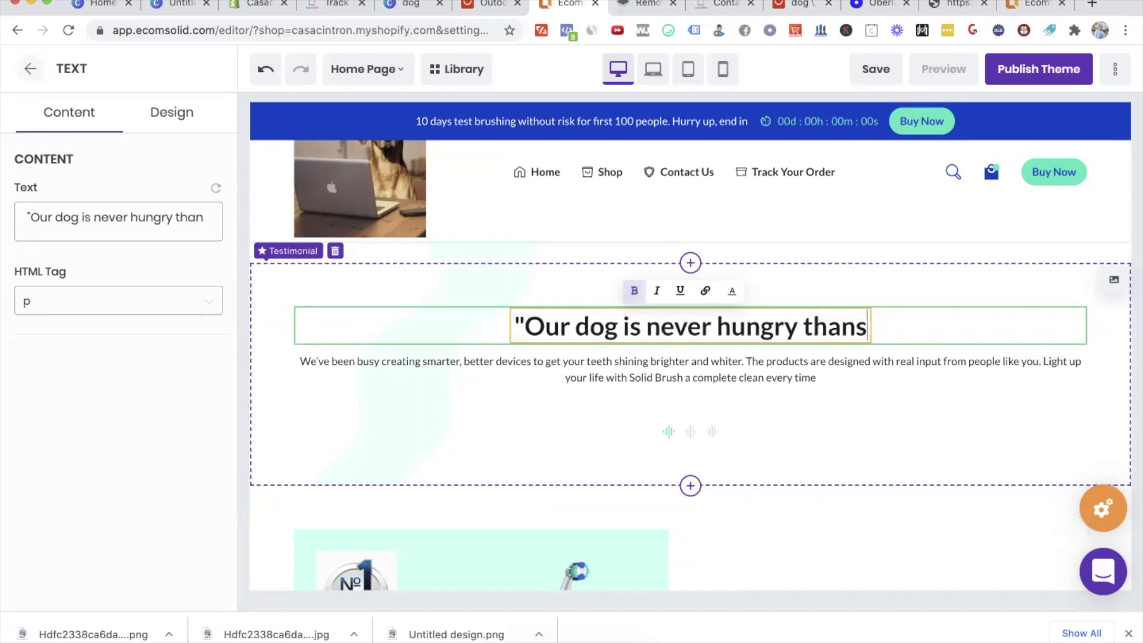
{"action": "key", "text": "BackSpace"}
{"action": "key", "text": "BackSpace"}
{"action": "key", "text": "BackSpace"}
{"action": "key", "text": "BackSpace"}
{"action": "key", "text": "BackSpace"}
{"action": "type", "text": "ks to yo"}
{"action": "key", "text": "BackSpace"}
{"action": "key", "text": "BackSpace"}
{"action": "key", "text": "BackSpace"}
{"action": "key", "text": "BackSpace"}
{"action": "type", "text": "o you\""}
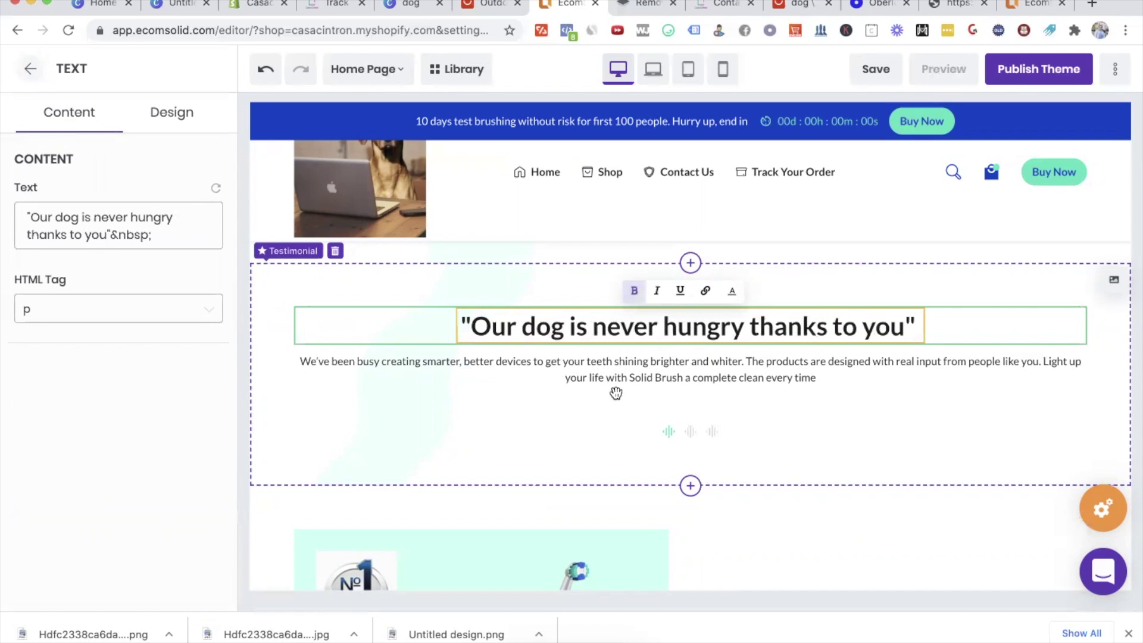
{"action": "triple_click", "coordinate": [626, 373]}
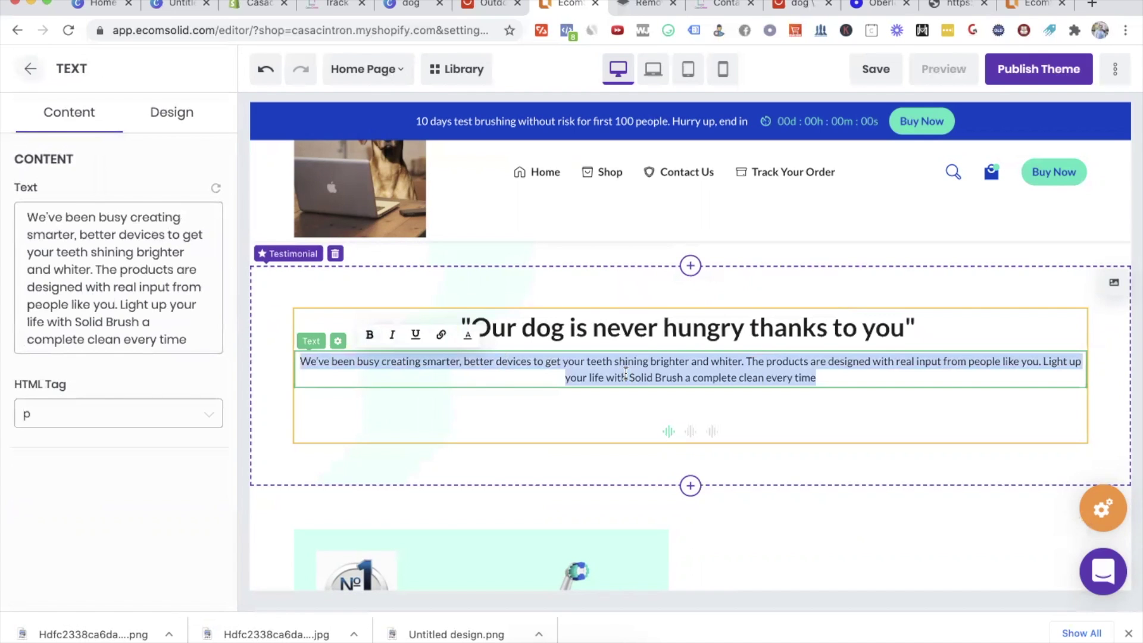
{"action": "key", "text": "BackSpace"}
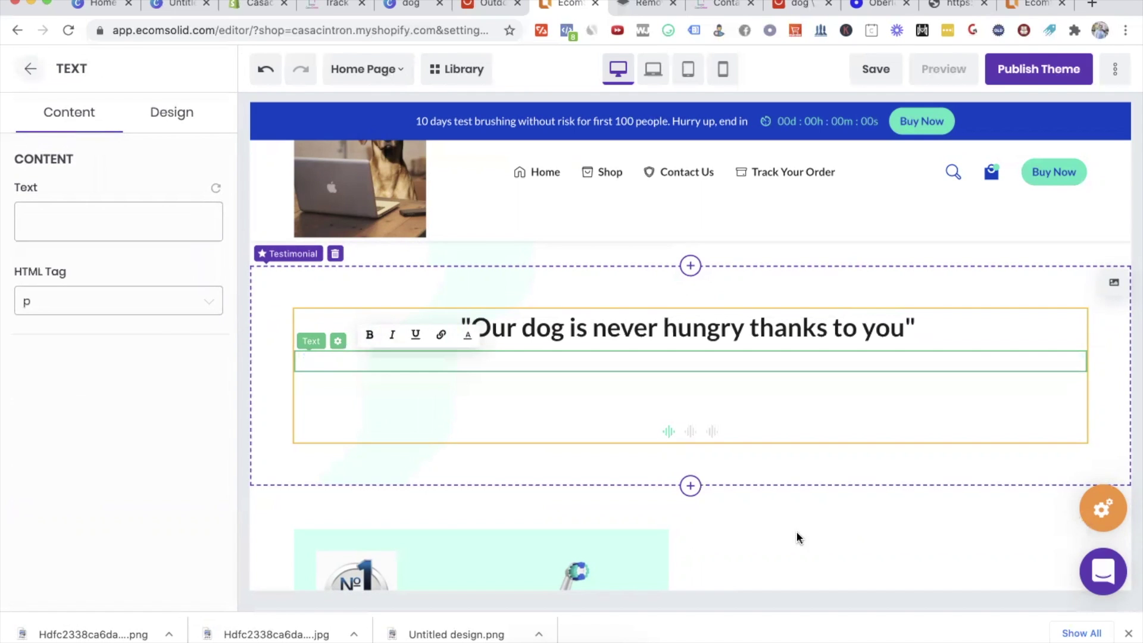
Step: Bring the testimonial carousel back to its first slide
{"action": "left_click", "coordinate": [701, 362]}
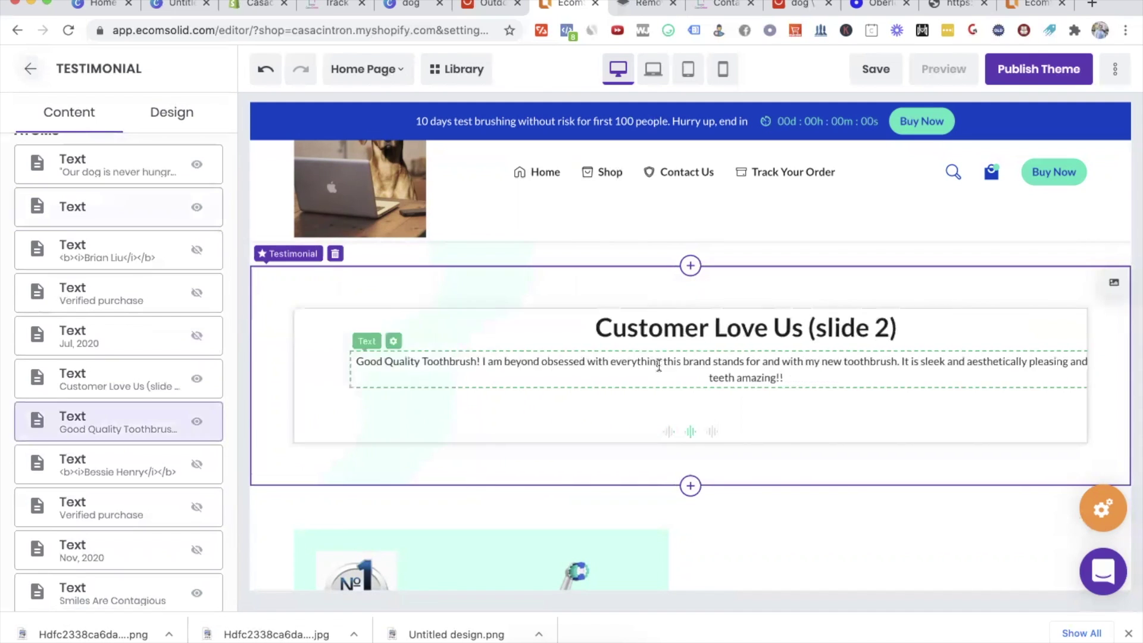
{"action": "left_click", "coordinate": [669, 432]}
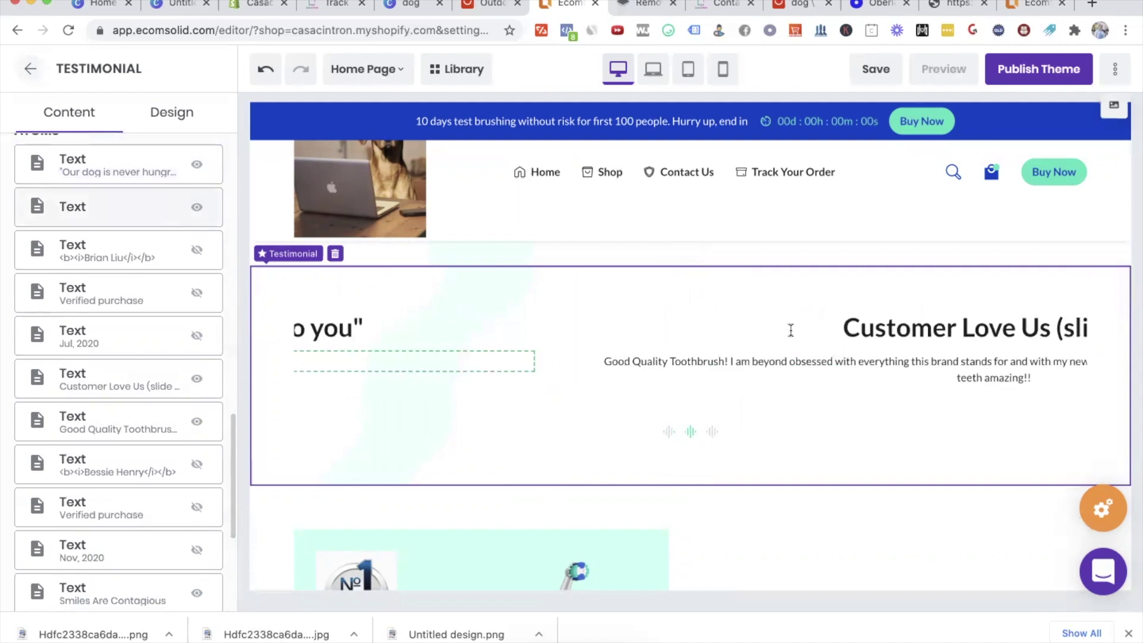
{"action": "left_click_drag", "start_coordinate": [182, 205], "coordinate": [669, 347]}
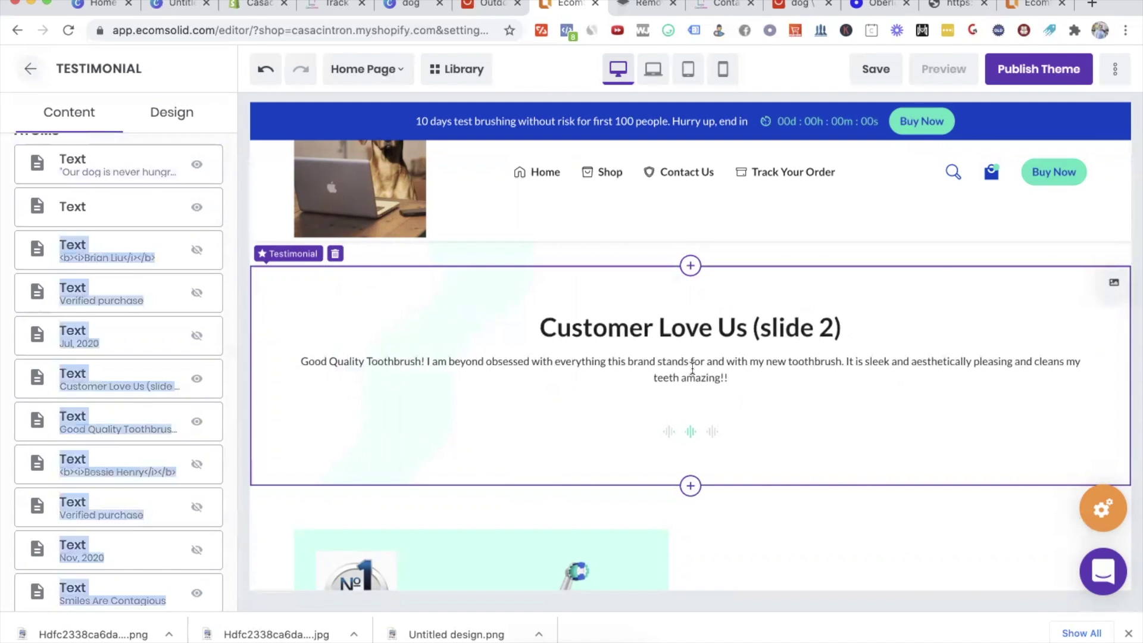
{"action": "left_click", "coordinate": [668, 431]}
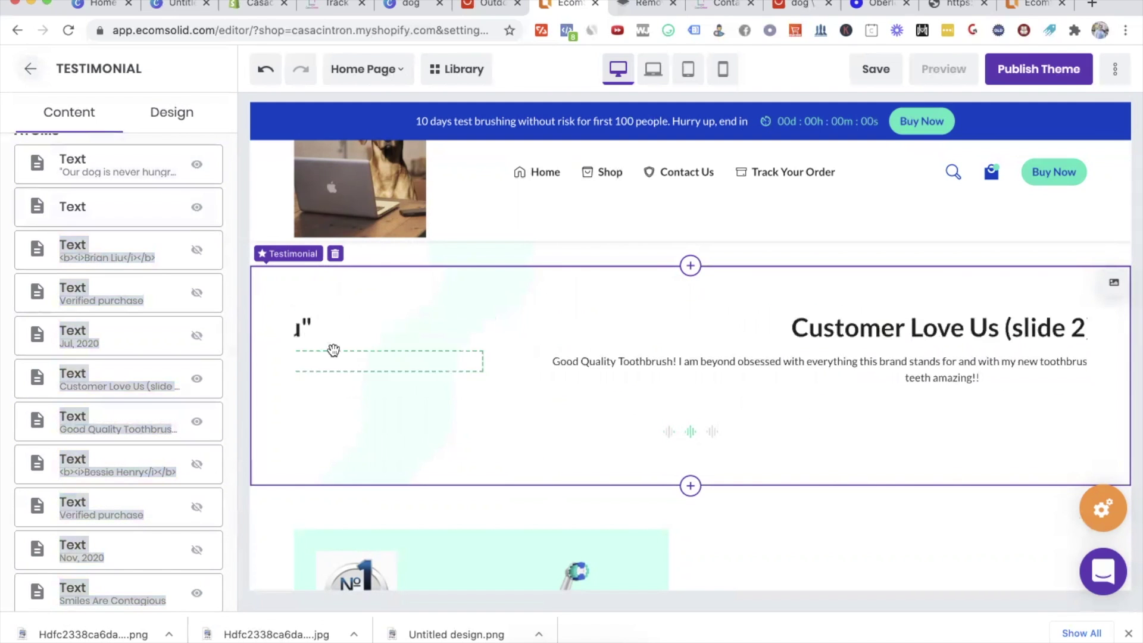
{"action": "left_click", "coordinate": [668, 432]}
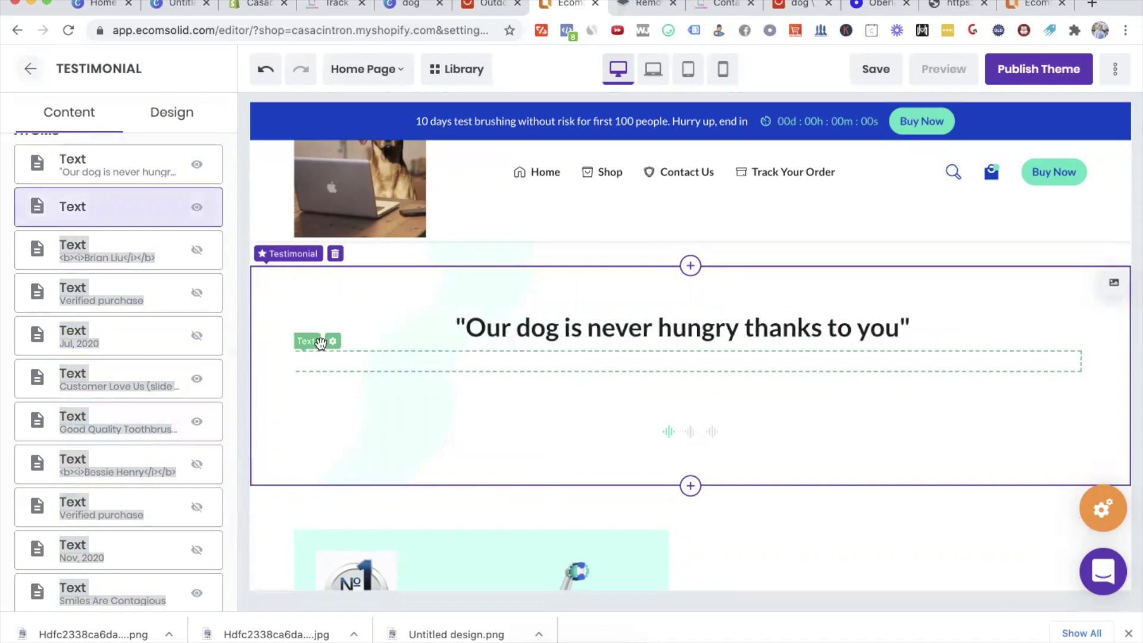
Step: Fill the empty Text element with the reviewer's first name and 'in Illionois, USA'
{"action": "left_click", "coordinate": [333, 343]}
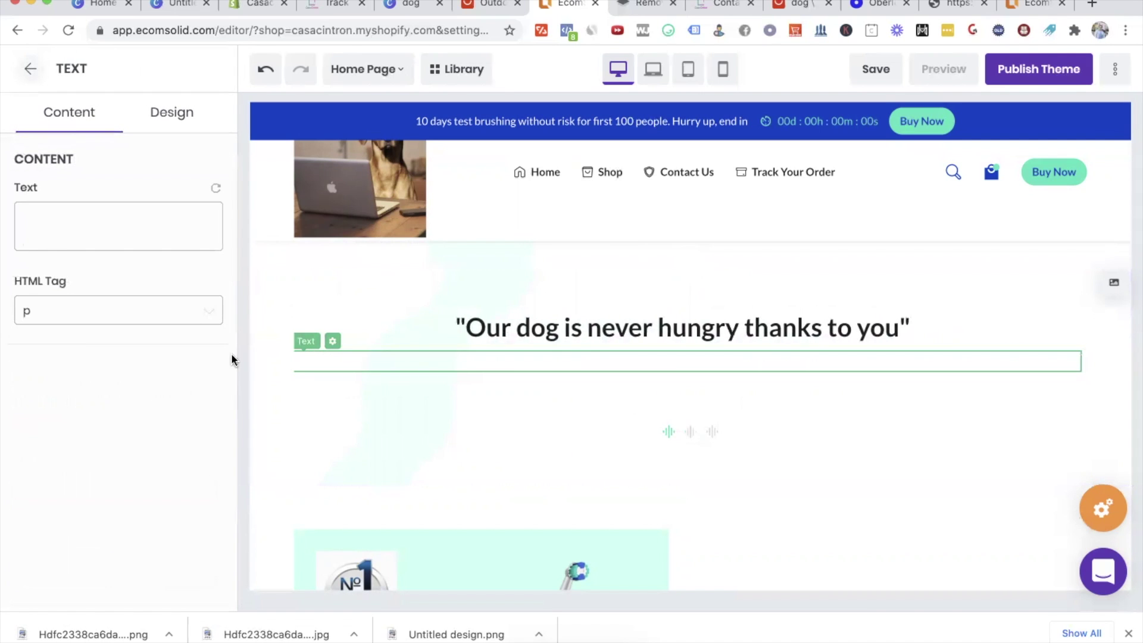
{"action": "left_click", "coordinate": [92, 221]}
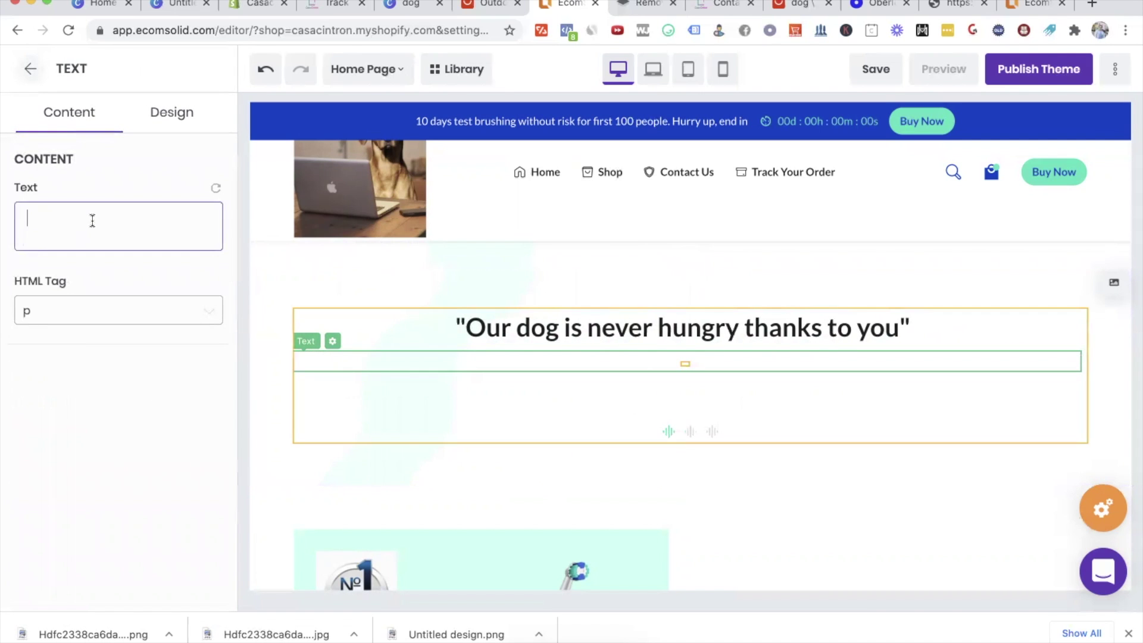
{"action": "type", "text": "- Martha in Illionois, USA"}
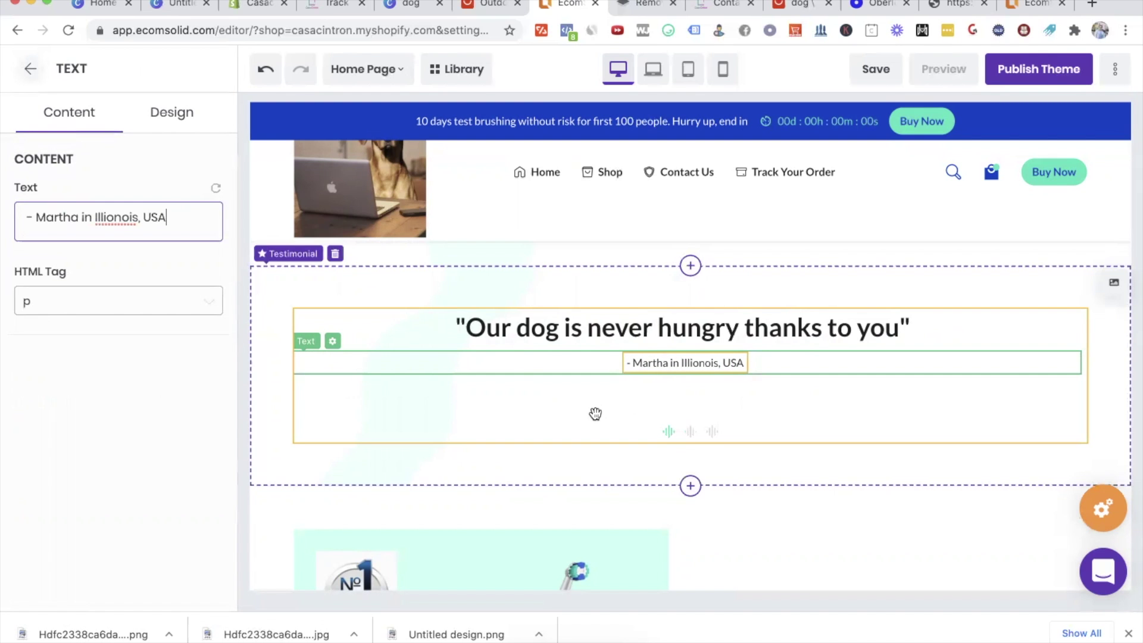
{"action": "left_click", "coordinate": [726, 421]}
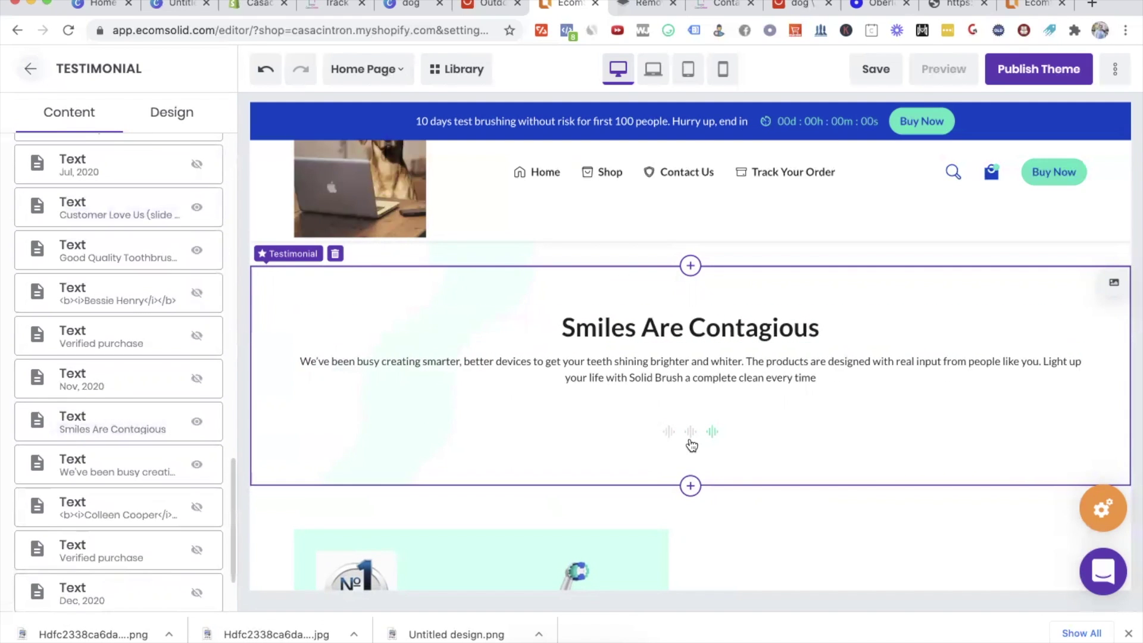
Step: Return to the Sections list and delete the Testimonial section, confirming Delete
{"action": "left_click", "coordinate": [583, 331]}
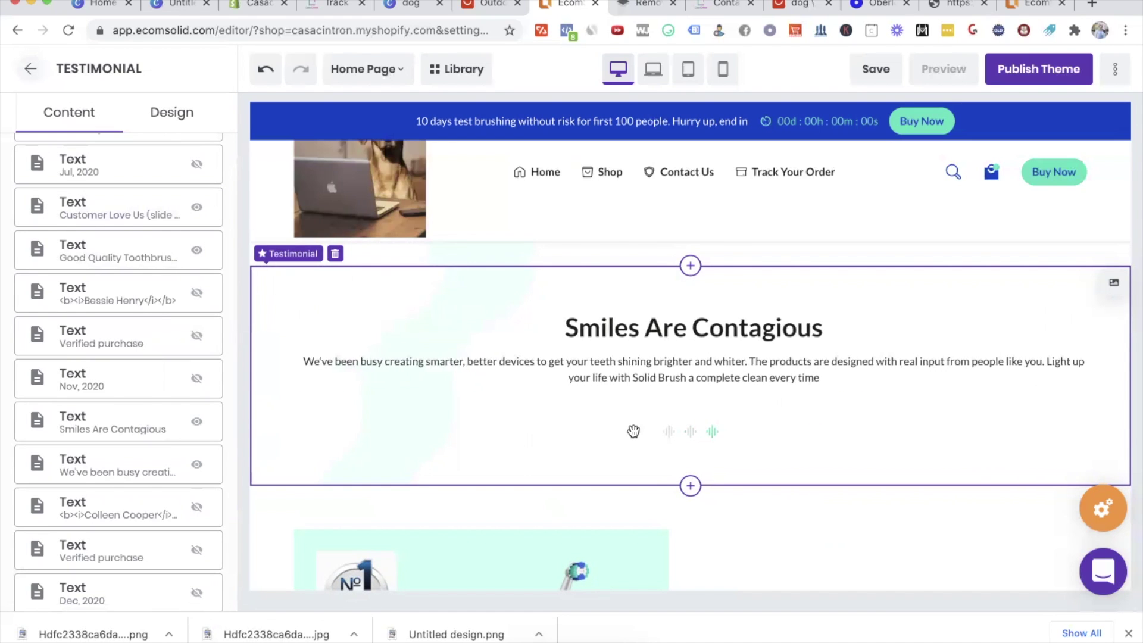
{"action": "left_click", "coordinate": [689, 326]}
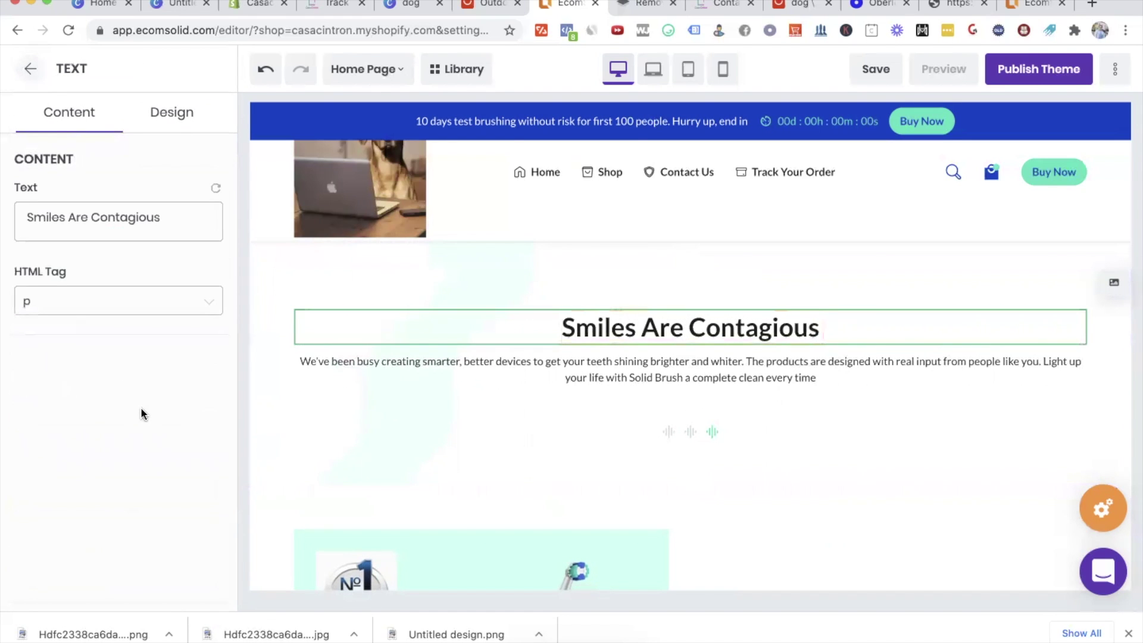
{"action": "left_click", "coordinate": [30, 68]}
{"action": "scroll", "coordinate": [106, 301], "scroll_direction": "down", "scroll_amount": 5}
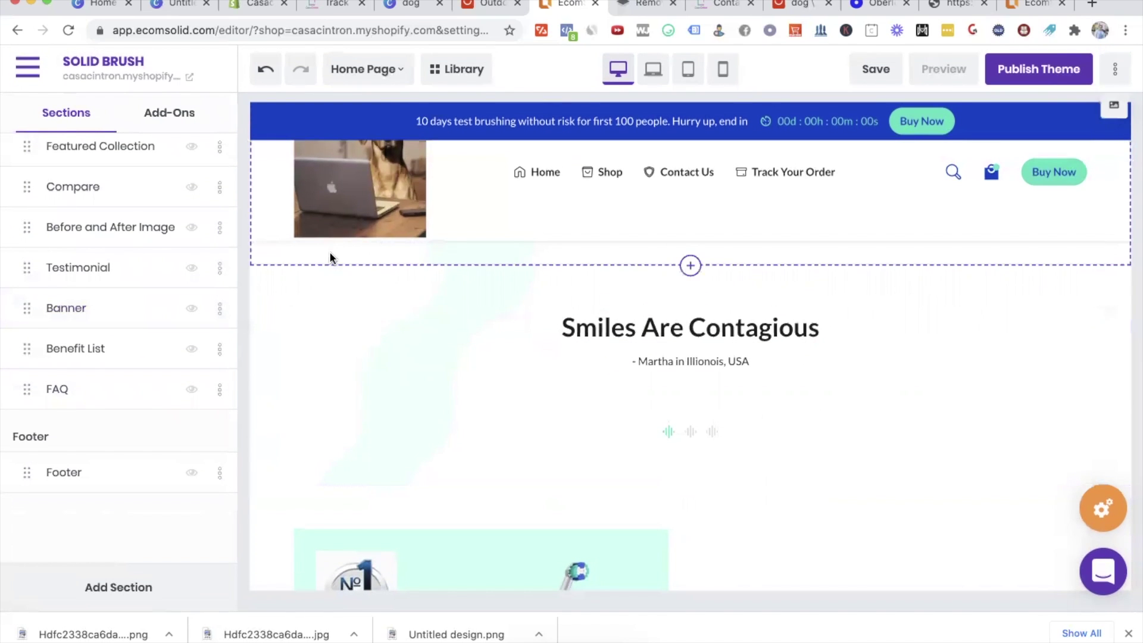
{"action": "left_click", "coordinate": [334, 255]}
{"action": "left_click", "coordinate": [680, 260]}
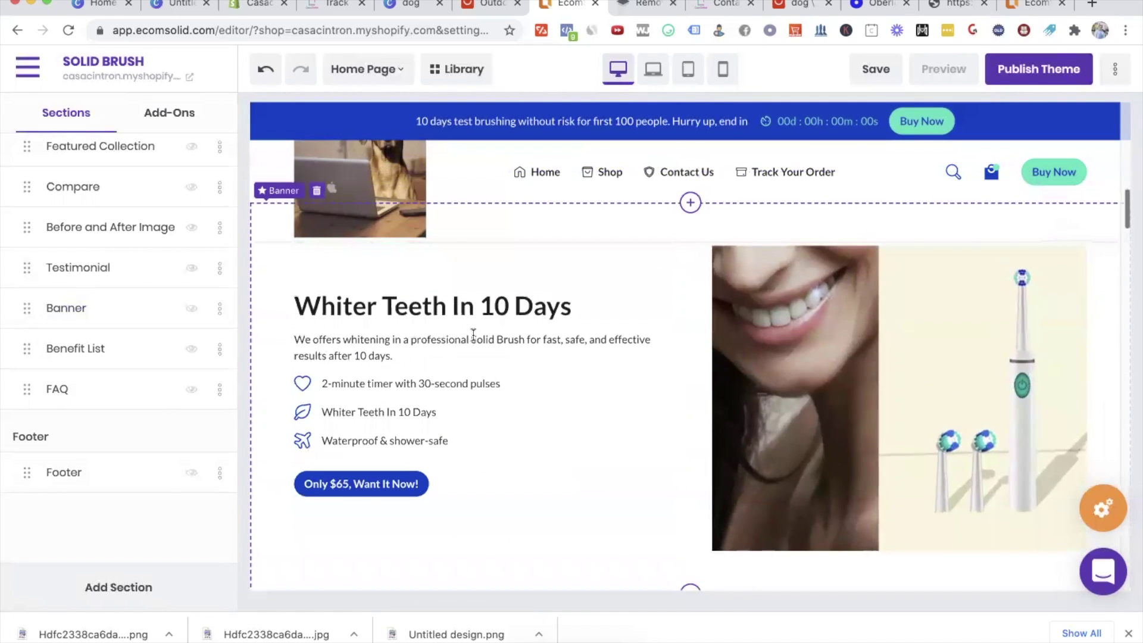
Step: Delete the 'Whiter Teeth In 10 Days' Banner section
{"action": "scroll", "coordinate": [599, 493], "scroll_direction": "up", "scroll_amount": 2}
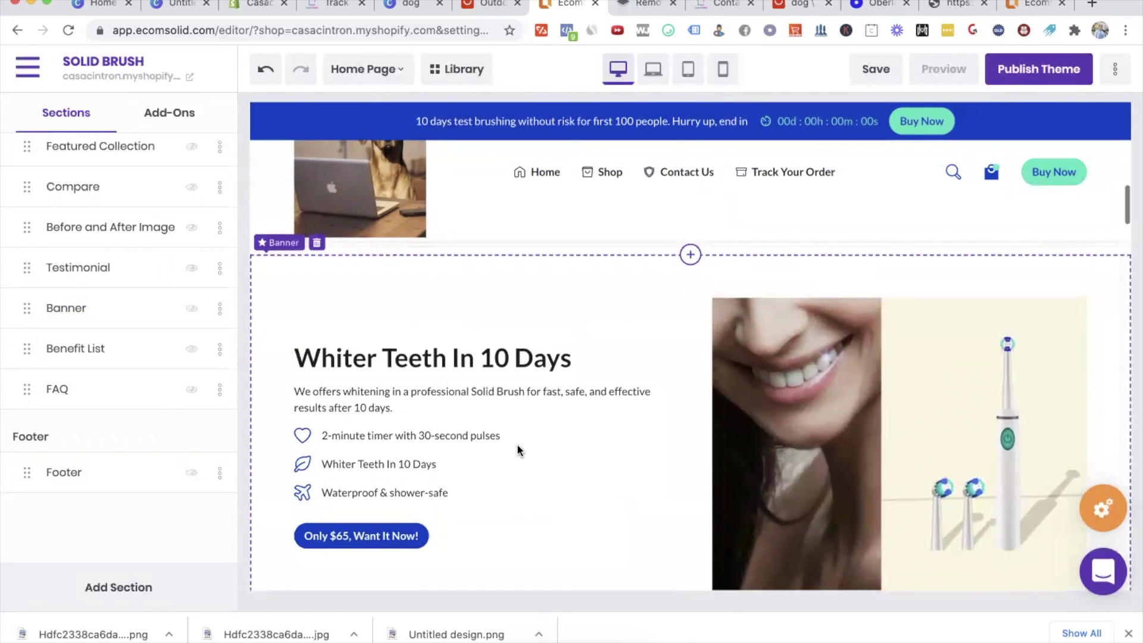
{"action": "left_click", "coordinate": [316, 243]}
{"action": "left_click", "coordinate": [682, 258]}
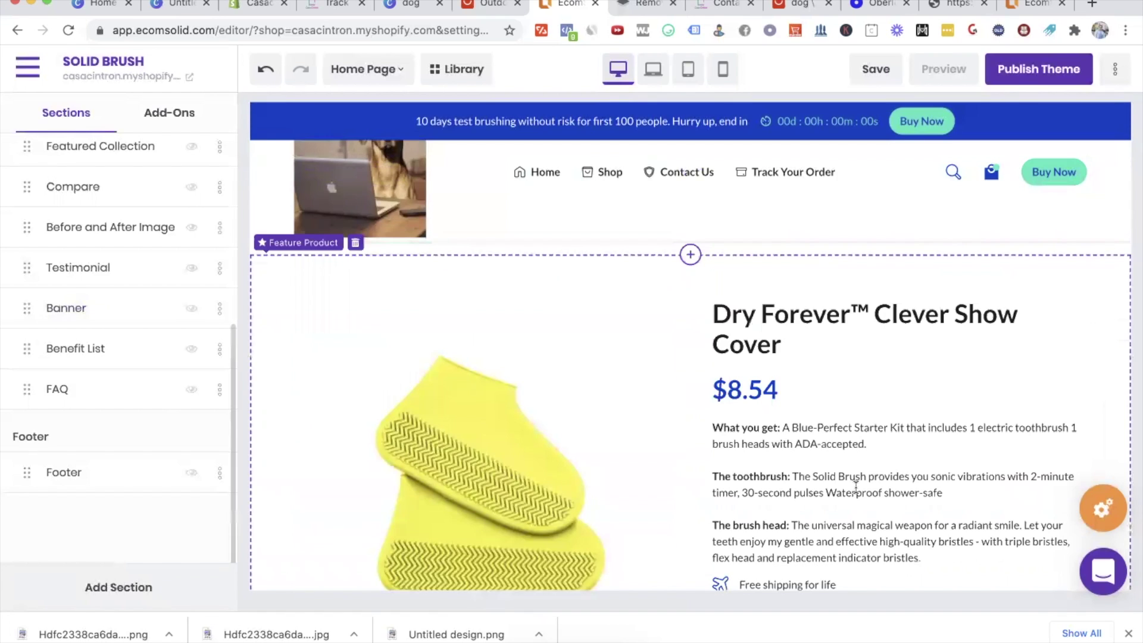
{"action": "scroll", "coordinate": [856, 487], "scroll_direction": "down", "scroll_amount": 2}
{"action": "scroll", "coordinate": [855, 487], "scroll_direction": "up", "scroll_amount": 3}
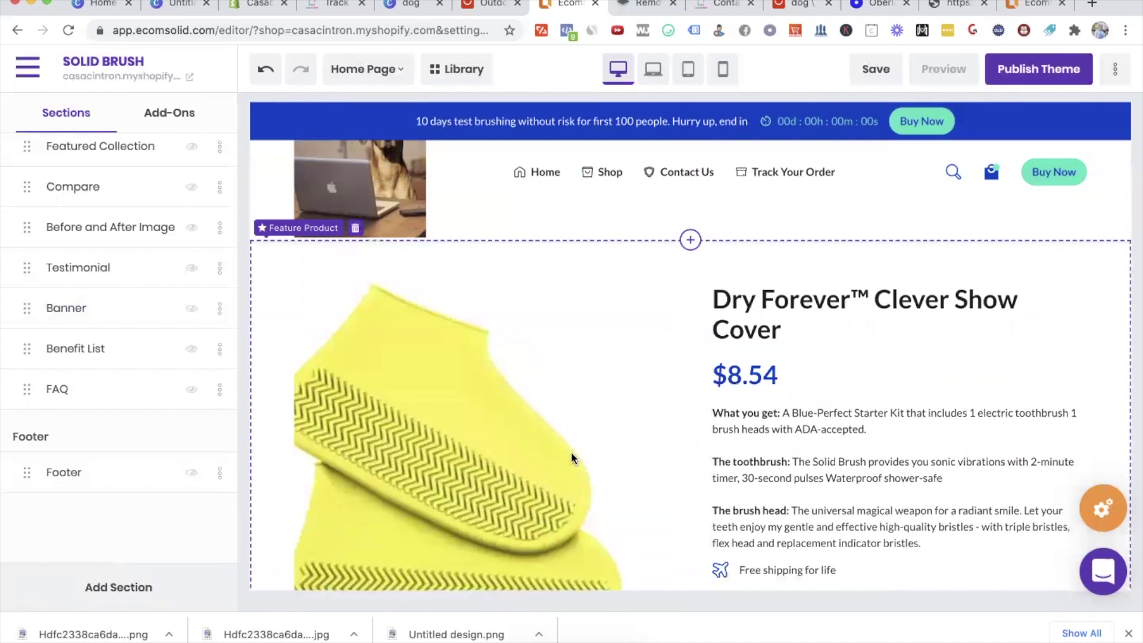
Step: Link Feature Product to Portable Dog Snack Bag by searching 'dog', then review it
{"action": "left_click", "coordinate": [570, 451]}
{"action": "left_click", "coordinate": [776, 305]}
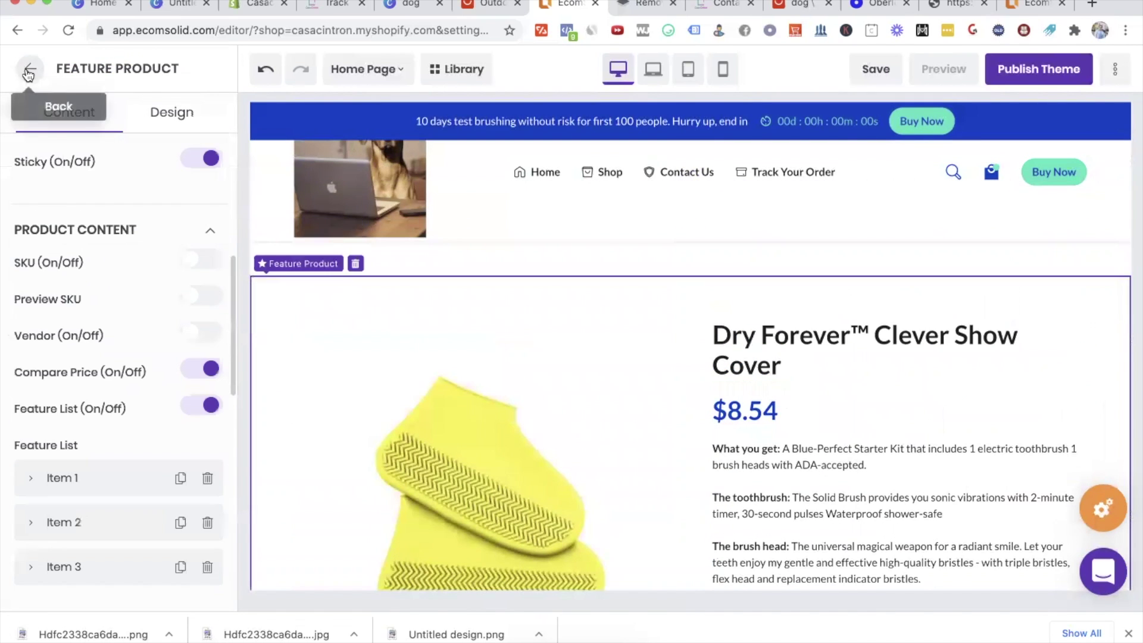
{"action": "left_click", "coordinate": [116, 408]}
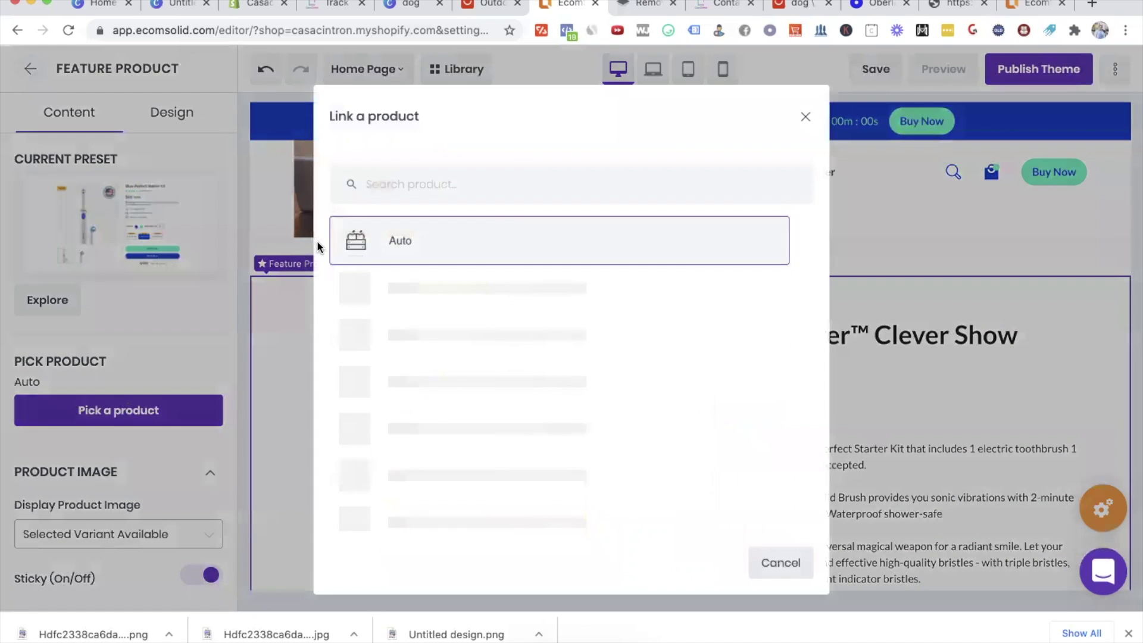
{"action": "type", "text": "dog"}
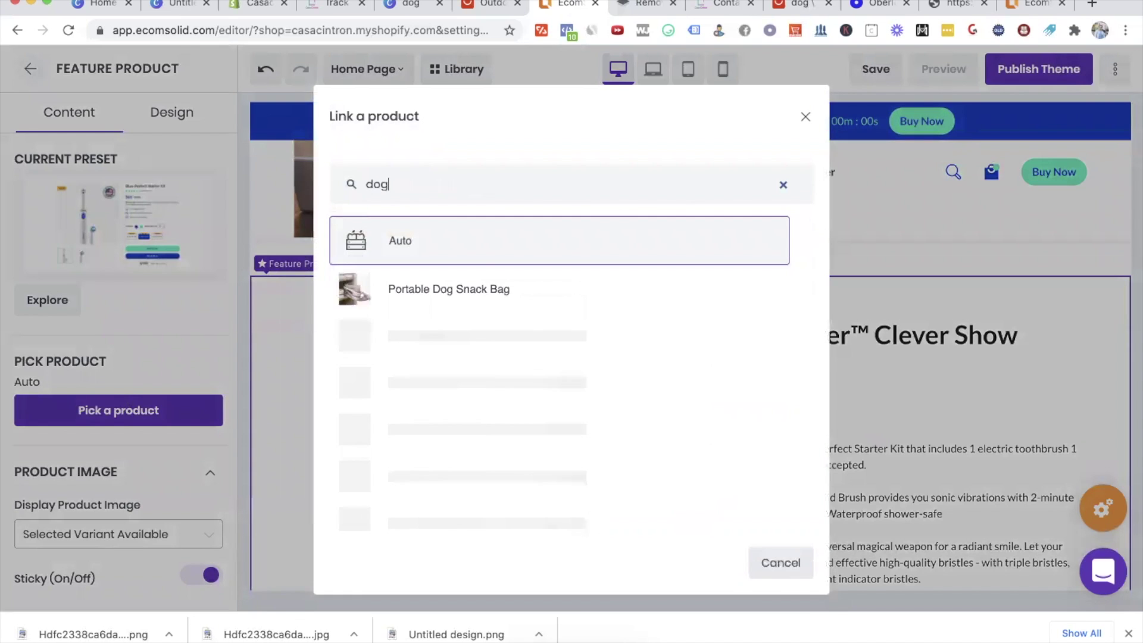
{"action": "left_click", "coordinate": [465, 292]}
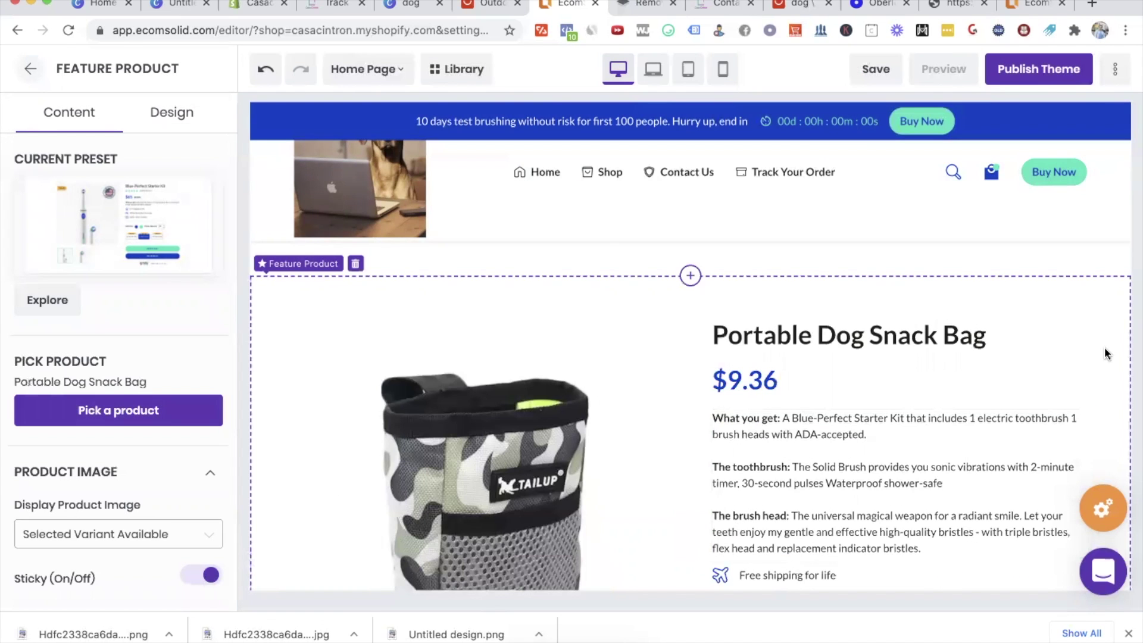
{"action": "scroll", "coordinate": [1107, 354], "scroll_direction": "down", "scroll_amount": 2}
{"action": "scroll", "coordinate": [188, 308], "scroll_direction": "down", "scroll_amount": 3}
{"action": "scroll", "coordinate": [188, 307], "scroll_direction": "down", "scroll_amount": 5}
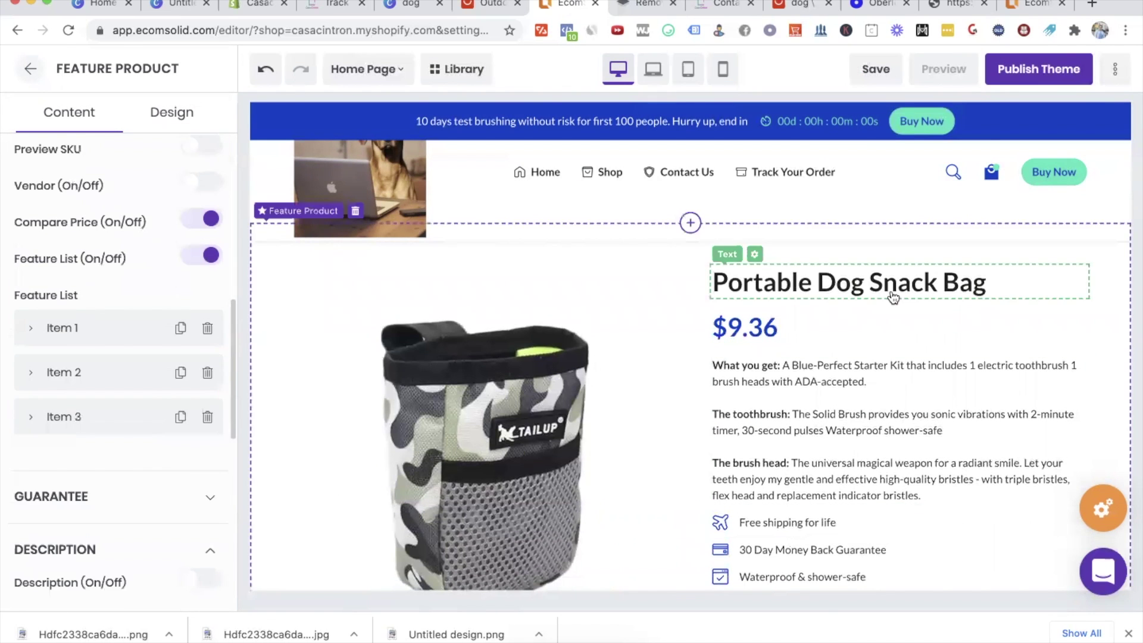
{"action": "scroll", "coordinate": [893, 294], "scroll_direction": "down", "scroll_amount": 3}
{"action": "scroll", "coordinate": [892, 290], "scroll_direction": "down", "scroll_amount": 2}
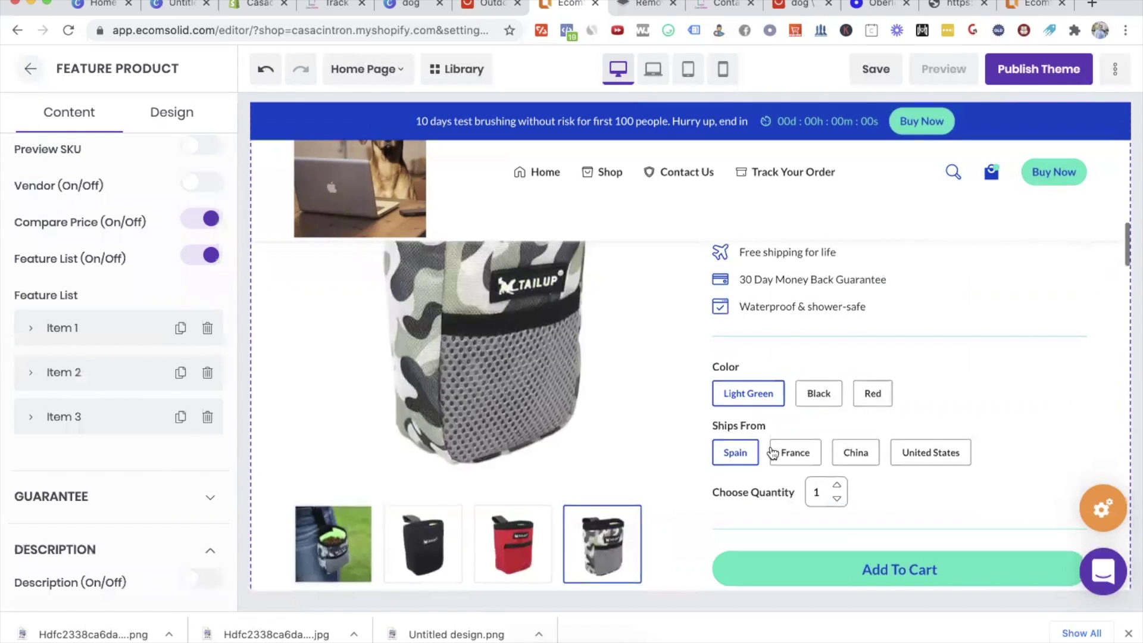
{"action": "left_click", "coordinate": [253, 5]}
Step: In Shopify Products, filter by 'dog' and open Portable Dog Snack Bag to view its variants
{"action": "left_click", "coordinate": [53, 166]}
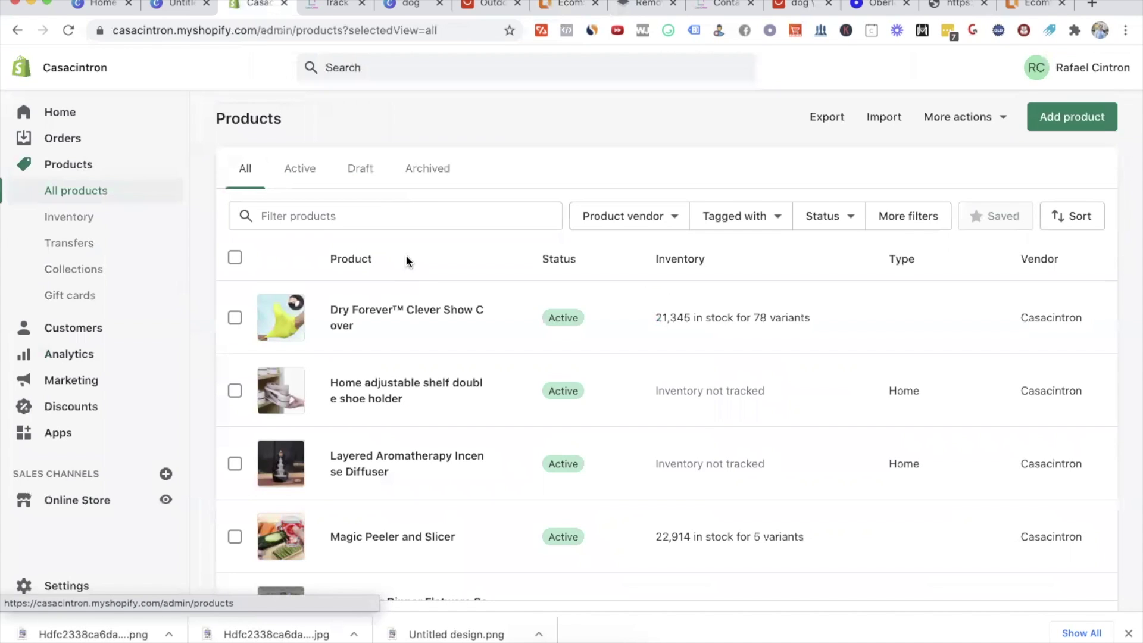
{"action": "left_click", "coordinate": [387, 211]}
{"action": "type", "text": "dog"}
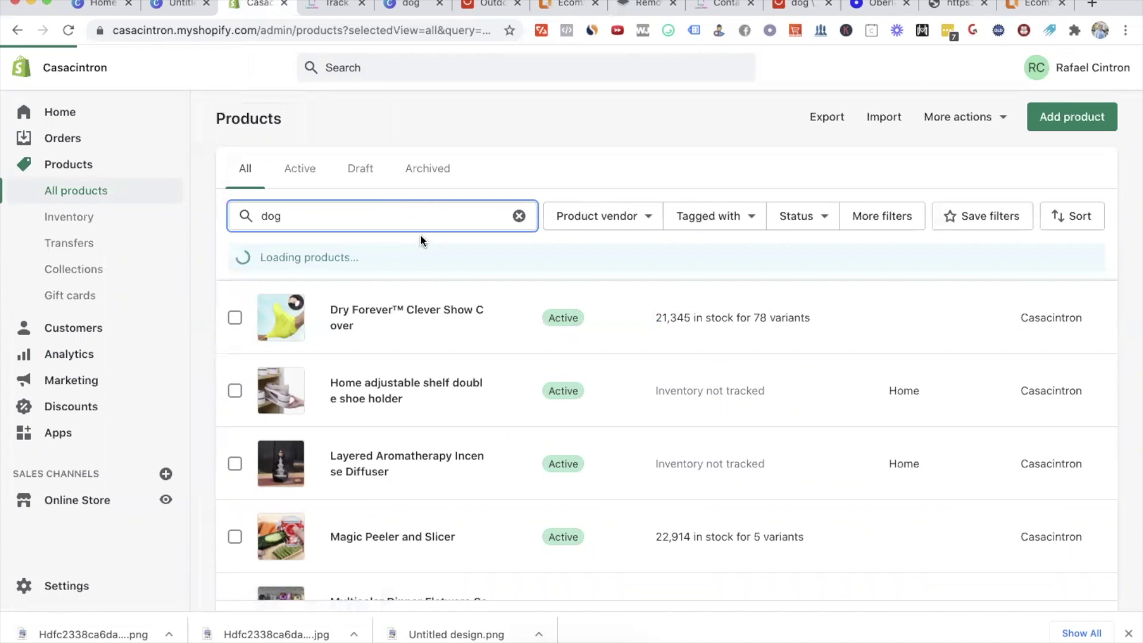
{"action": "left_click", "coordinate": [372, 315]}
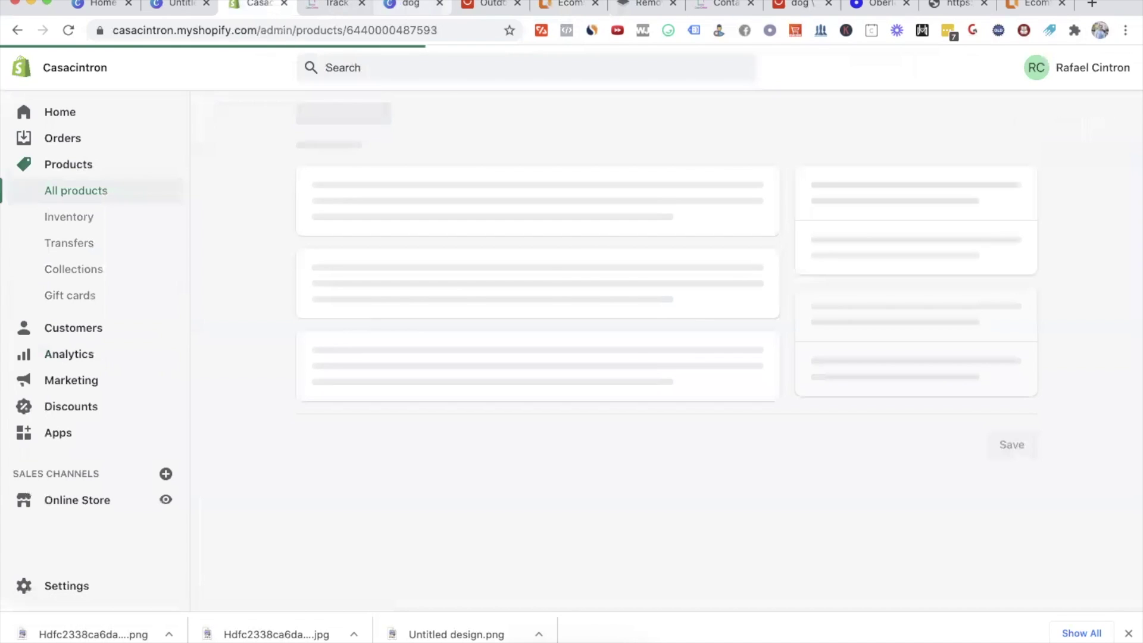
{"action": "left_click_drag", "start_coordinate": [566, 4], "coordinate": [256, 5]}
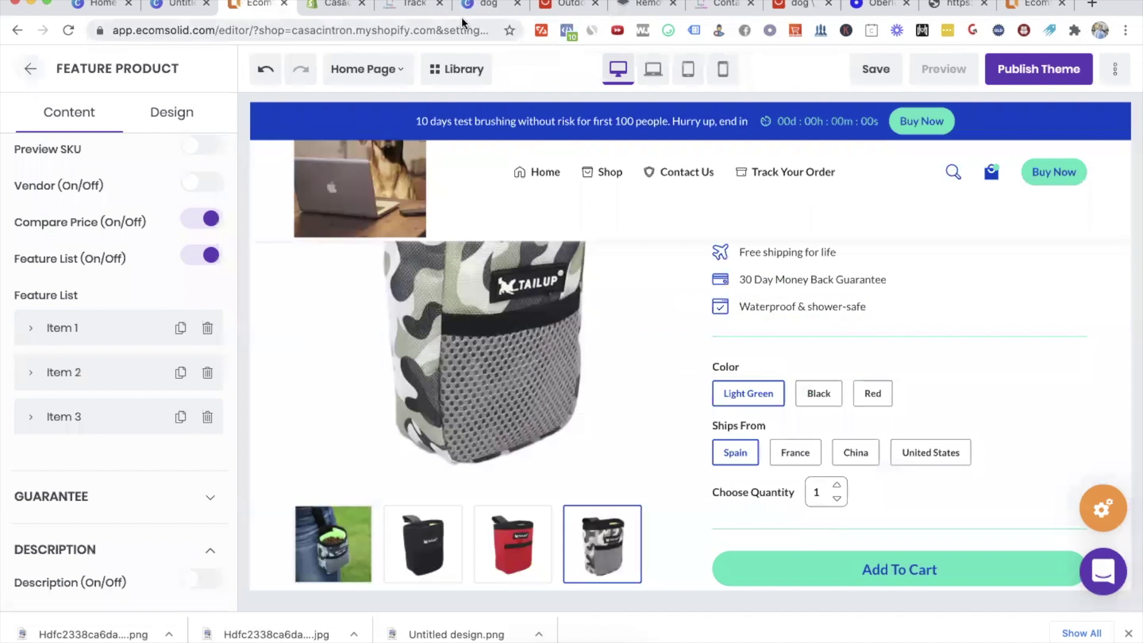
{"action": "left_click", "coordinate": [327, 8]}
{"action": "scroll", "coordinate": [727, 337], "scroll_direction": "down", "scroll_amount": 15}
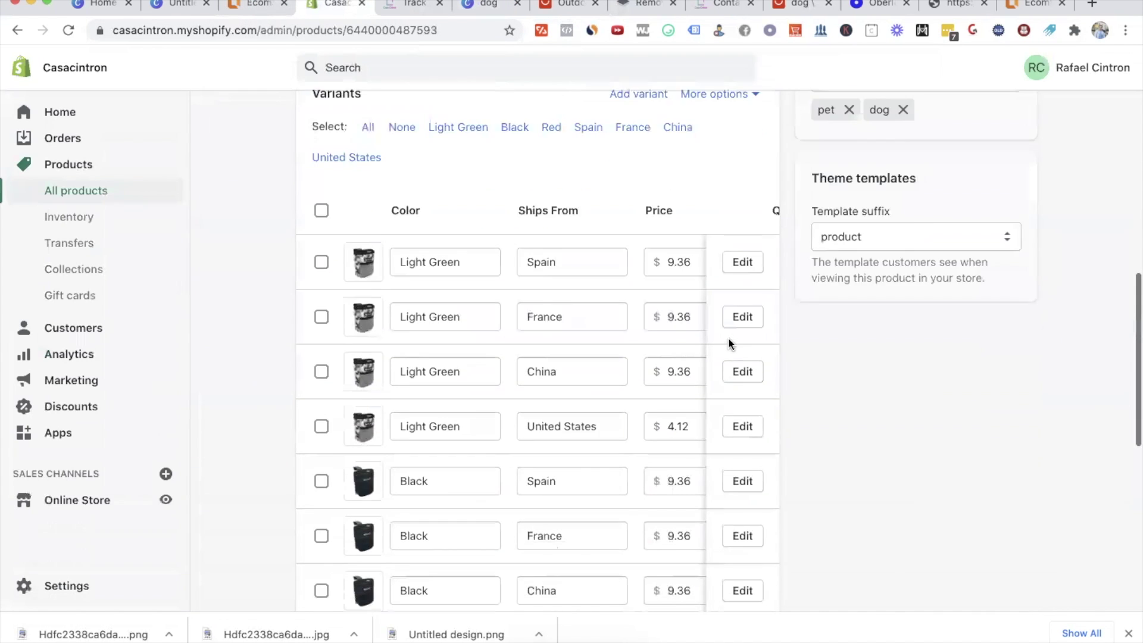
{"action": "scroll", "coordinate": [728, 337], "scroll_direction": "up", "scroll_amount": 5}
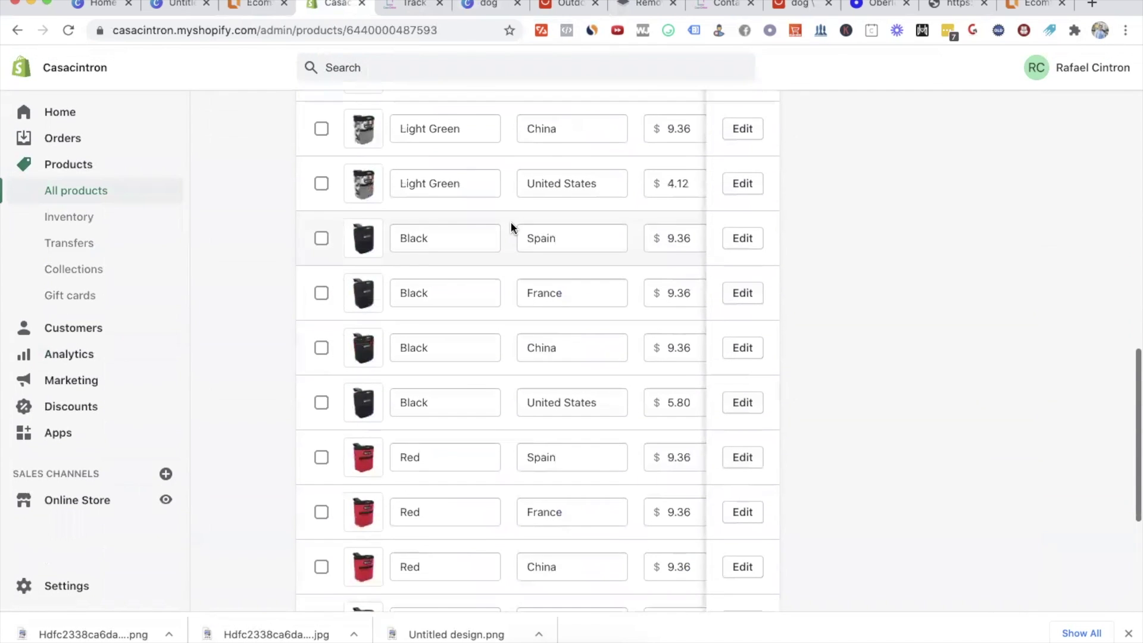
Step: Check the seven non-China variants: Light Green, Black and Red for Spain and France, plus Black United States
{"action": "scroll", "coordinate": [511, 227], "scroll_direction": "up", "scroll_amount": 3}
{"action": "scroll", "coordinate": [511, 227], "scroll_direction": "up", "scroll_amount": 2}
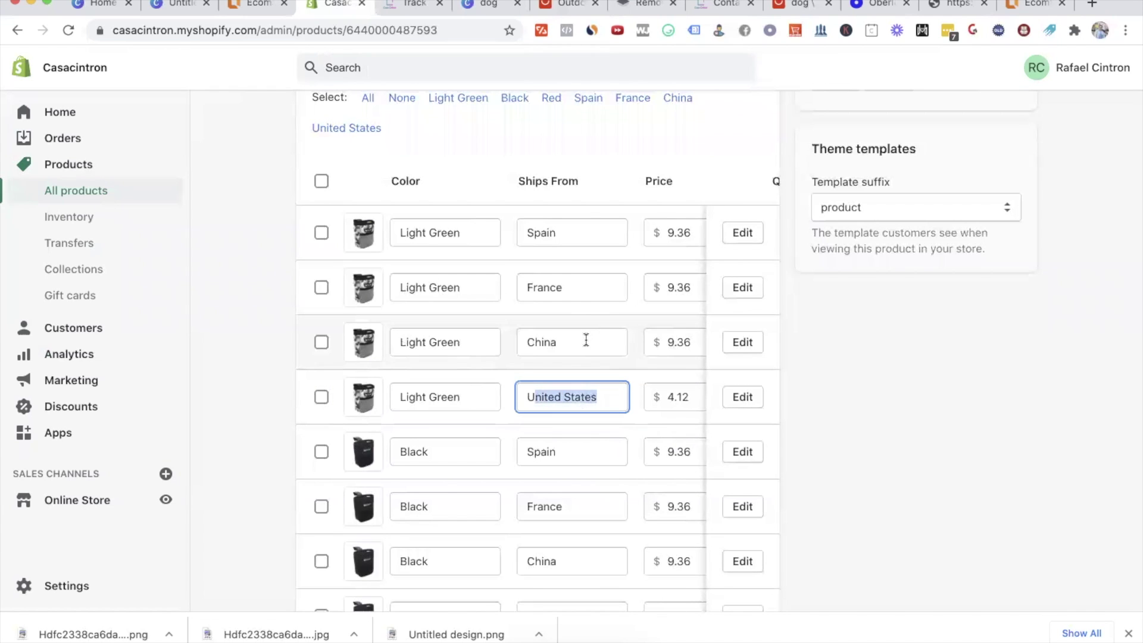
{"action": "left_click", "coordinate": [321, 234]}
{"action": "left_click", "coordinate": [321, 288]}
{"action": "left_click", "coordinate": [321, 452]}
{"action": "left_click", "coordinate": [321, 507]}
{"action": "scroll", "coordinate": [530, 394], "scroll_direction": "down", "scroll_amount": 5}
{"action": "left_click", "coordinate": [321, 344]}
{"action": "left_click", "coordinate": [322, 399]}
{"action": "left_click", "coordinate": [321, 453]}
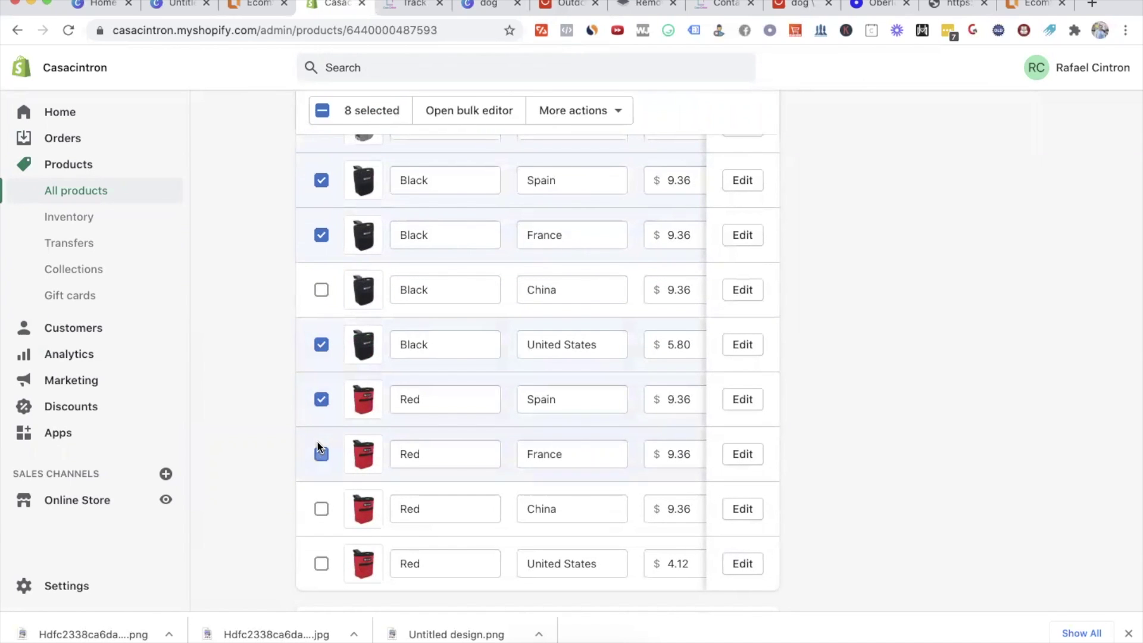
{"action": "scroll", "coordinate": [488, 417], "scroll_direction": "up", "scroll_amount": 4}
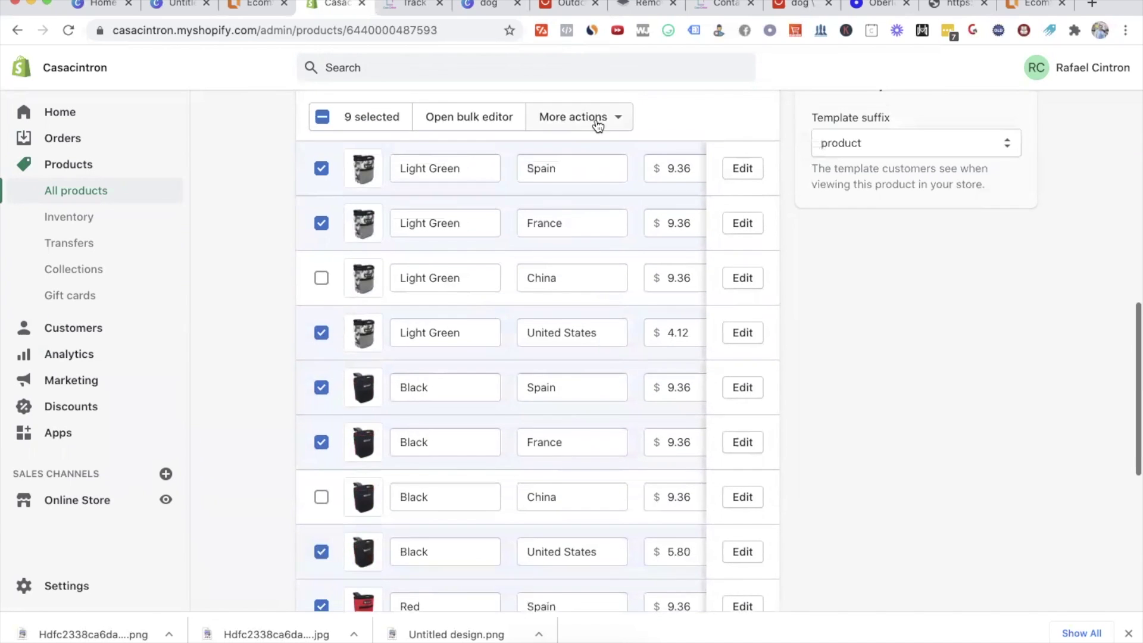
Step: Delete the checked variants through More actions and confirm
{"action": "left_click", "coordinate": [595, 117]}
{"action": "left_click", "coordinate": [563, 353]}
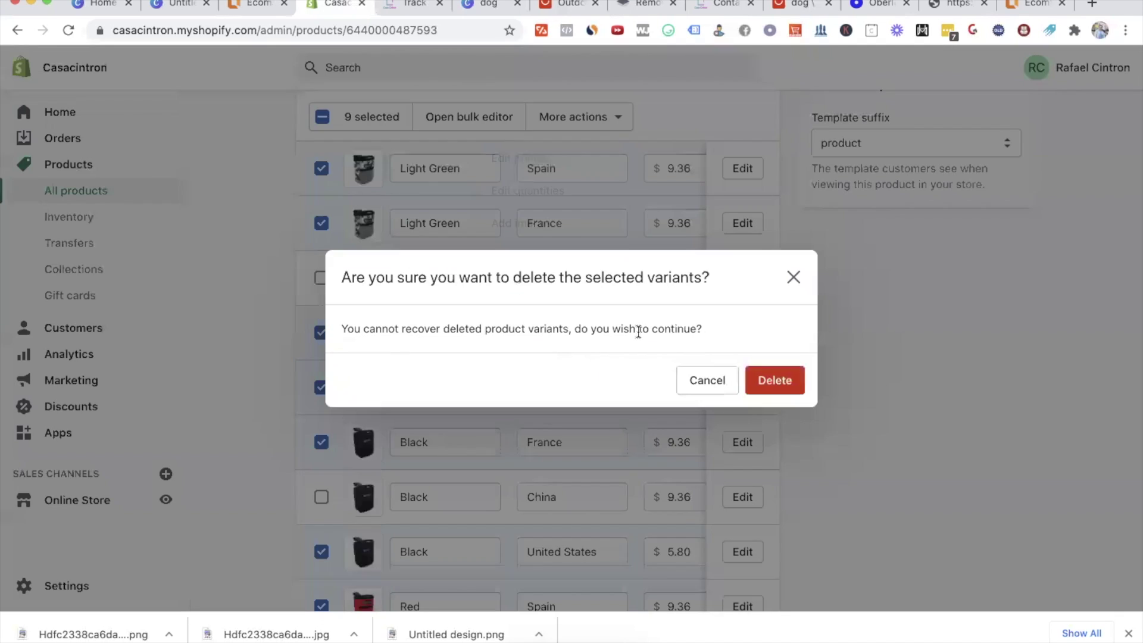
{"action": "left_click", "coordinate": [791, 381]}
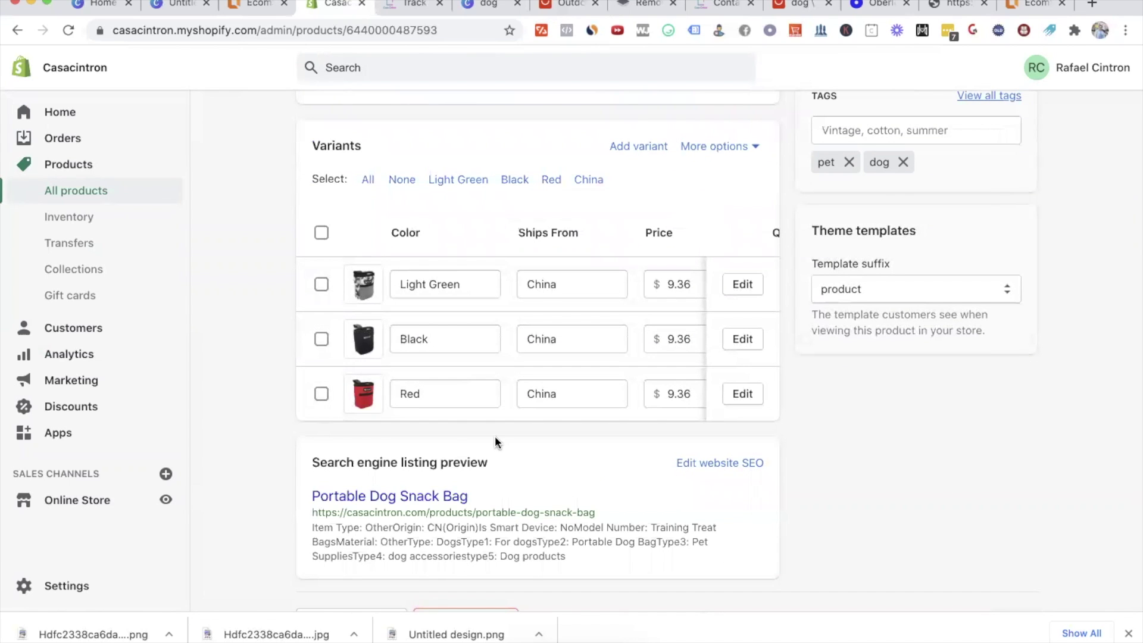
Step: Enter 19.99 as the first variant's price and copy it
{"action": "scroll", "coordinate": [574, 374], "scroll_direction": "right", "scroll_amount": 5}
{"action": "double_click", "coordinate": [576, 284]}
{"action": "scroll", "coordinate": [576, 285], "scroll_direction": "up", "scroll_amount": 3}
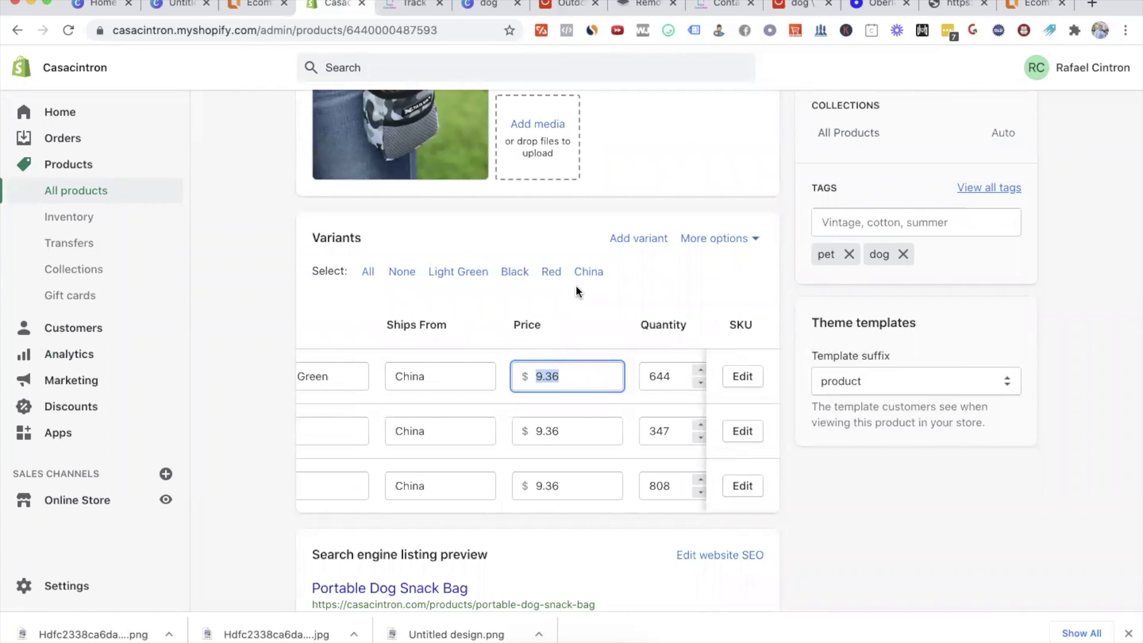
{"action": "type", "text": "$1"}
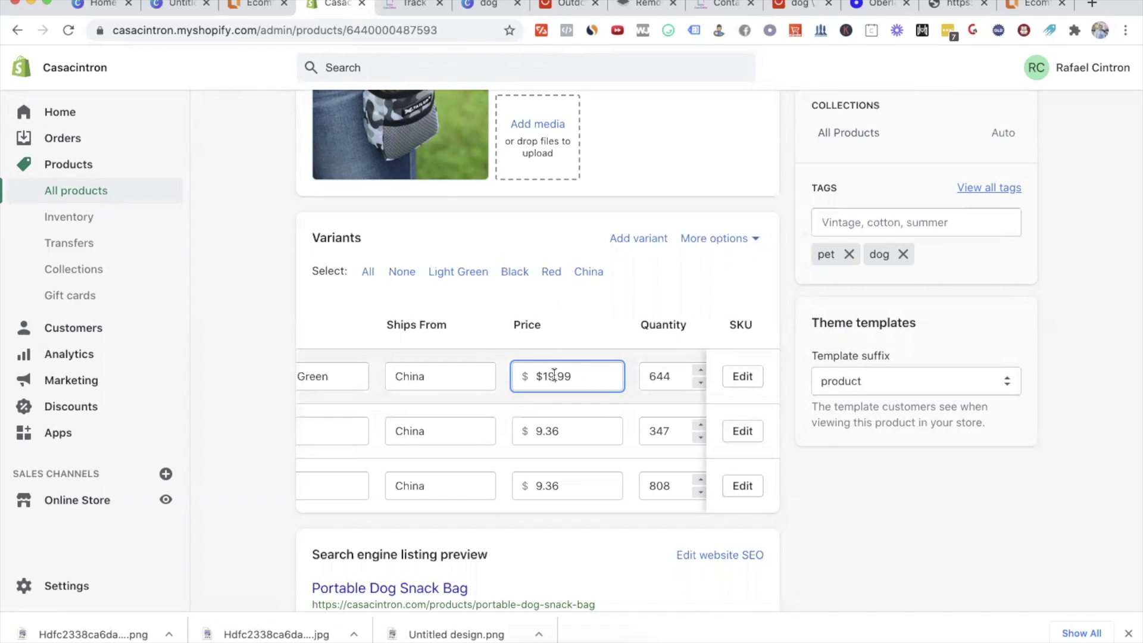
{"action": "key", "text": "ctrl+c"}
Step: Paste 19.99 into the other two variants' prices and save the product
{"action": "double_click", "coordinate": [566, 431]}
{"action": "key", "text": "ctrl+v"}
{"action": "double_click", "coordinate": [565, 486]}
{"action": "key", "text": "ctrl+v"}
{"action": "scroll", "coordinate": [1076, 385], "scroll_direction": "up", "scroll_amount": 10}
{"action": "left_click", "coordinate": [1014, 68]}
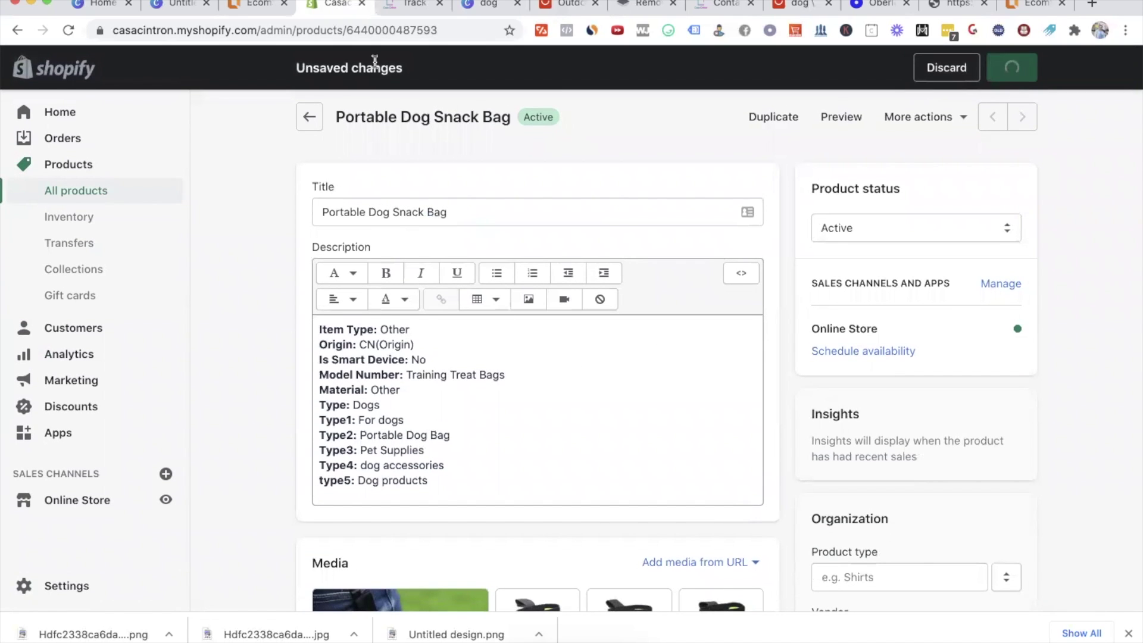
Step: Save the homepage, then replace the What you get text with the portable, easy-to-clean dog bag copy
{"action": "left_click", "coordinate": [262, 6]}
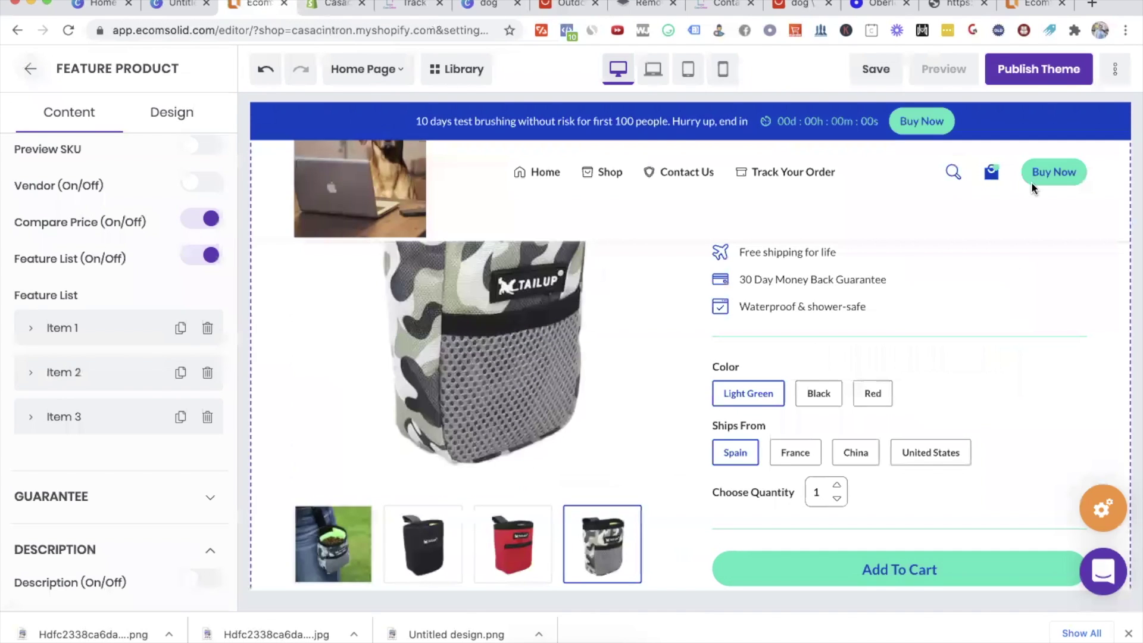
{"action": "left_click", "coordinate": [875, 69]}
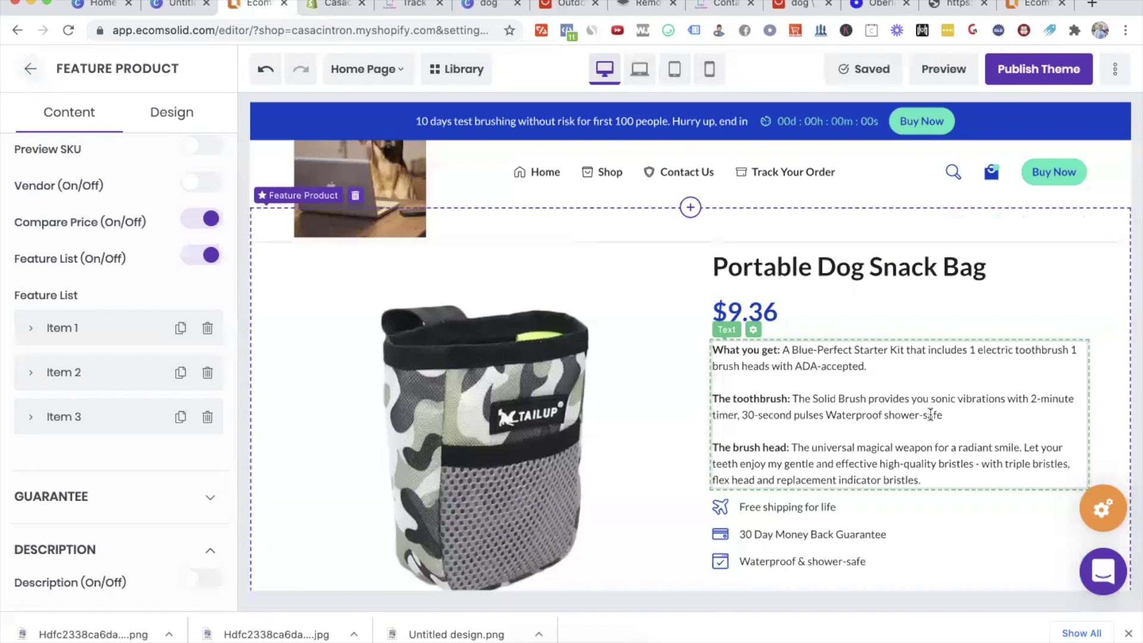
{"action": "left_click_drag", "start_coordinate": [948, 481], "coordinate": [717, 351]}
{"action": "left_click_drag", "start_coordinate": [874, 366], "coordinate": [765, 355]}
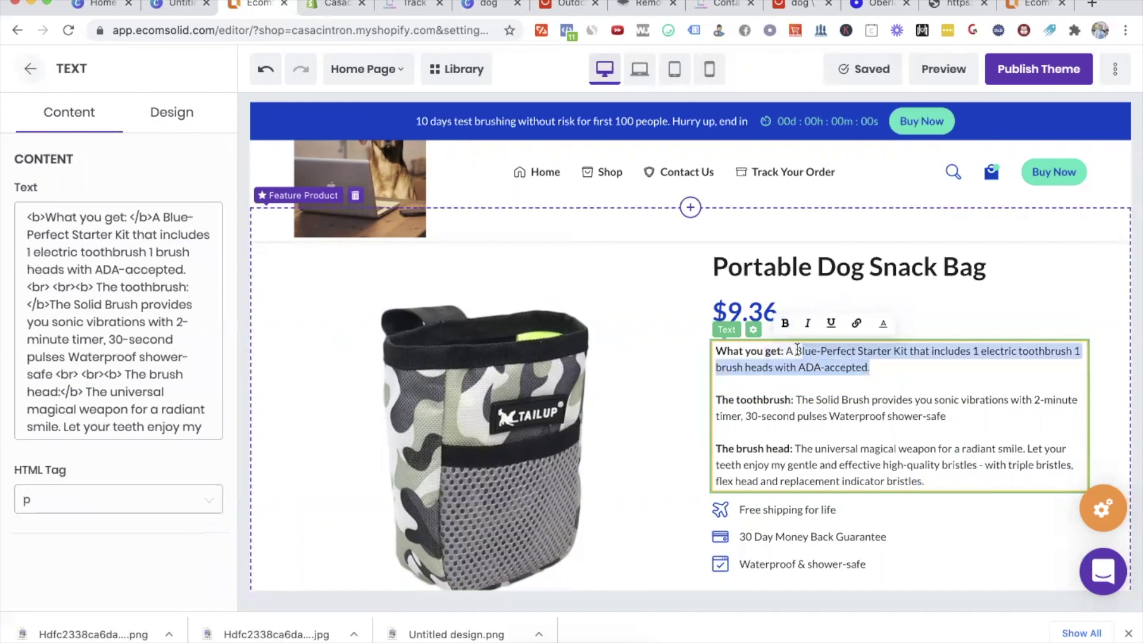
{"action": "type", "text": "Portable"}
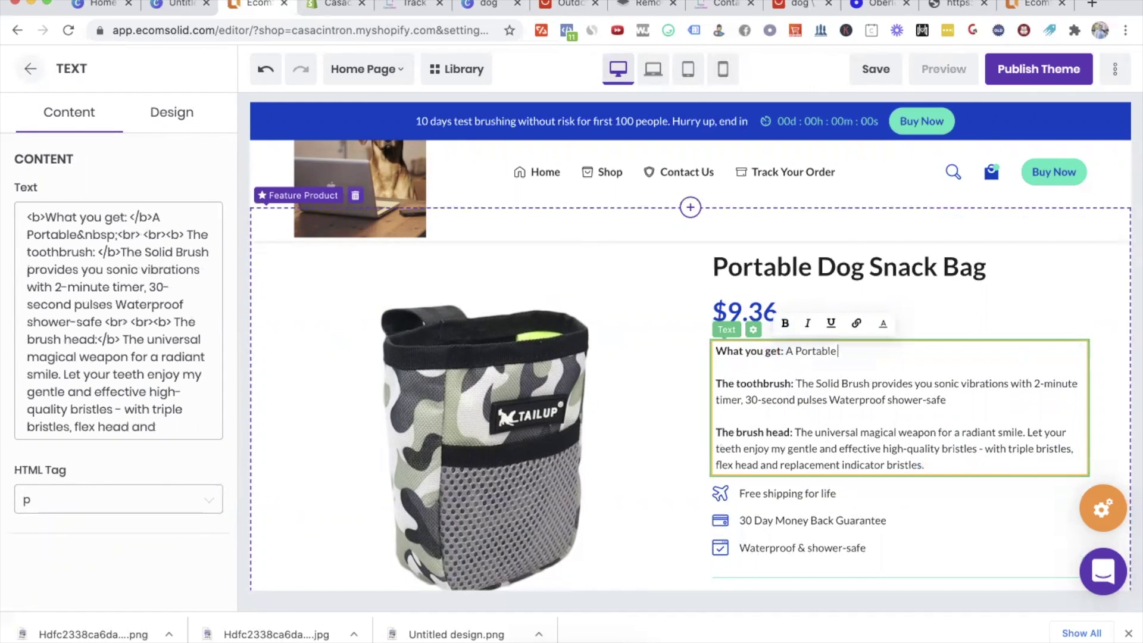
{"action": "type", "text": " easy-to-c"}
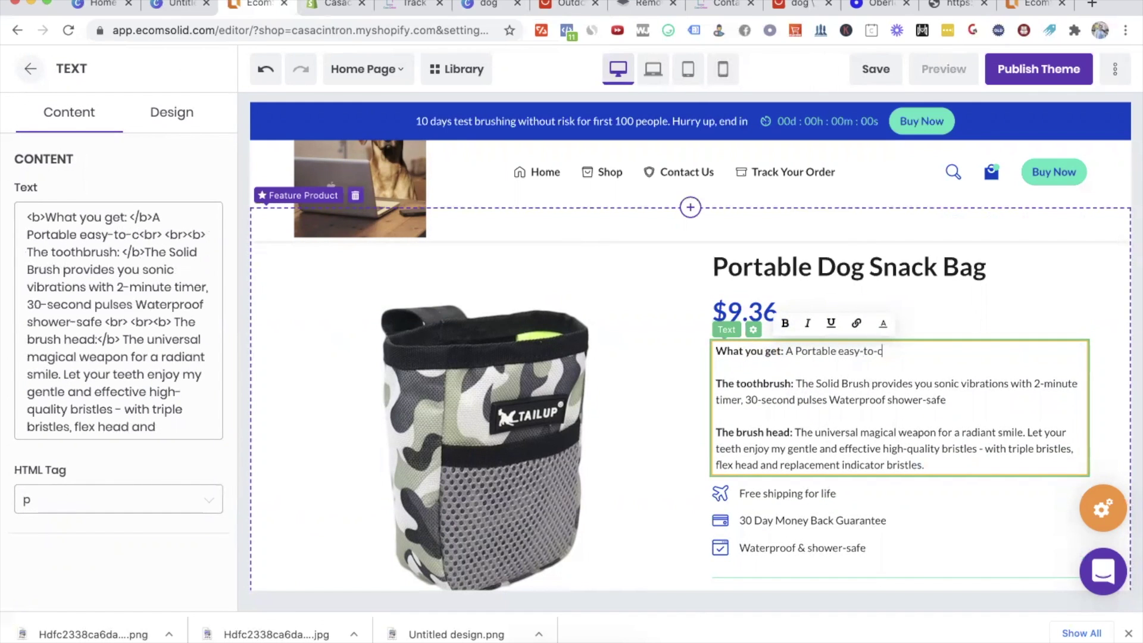
{"action": "type", "text": "lean Bag to "}
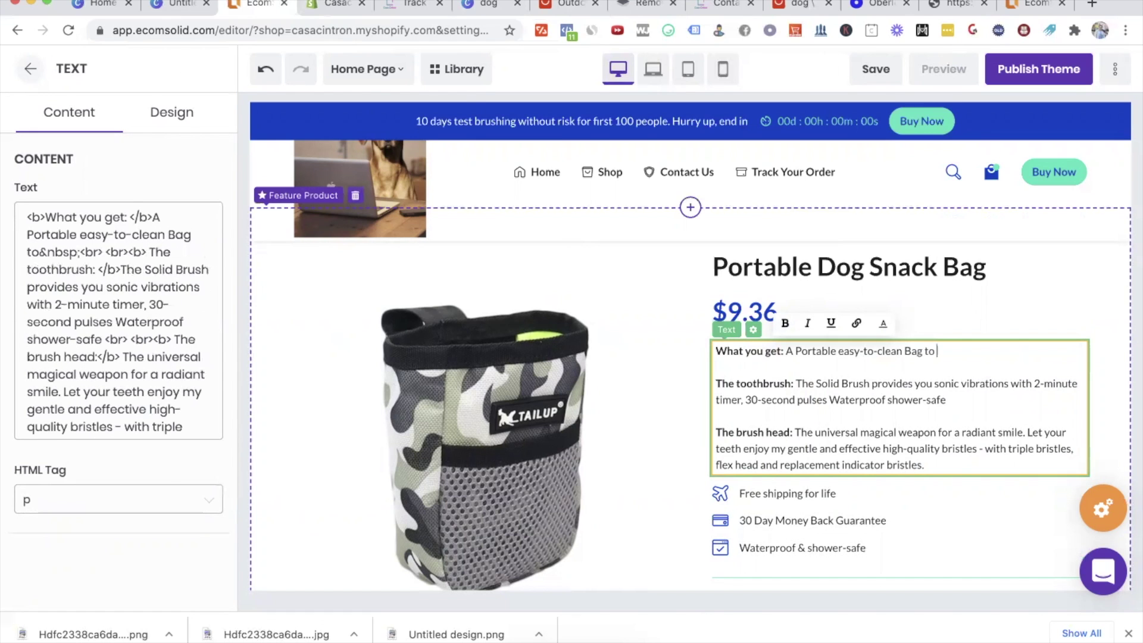
{"action": "type", "text": "take anywhere"}
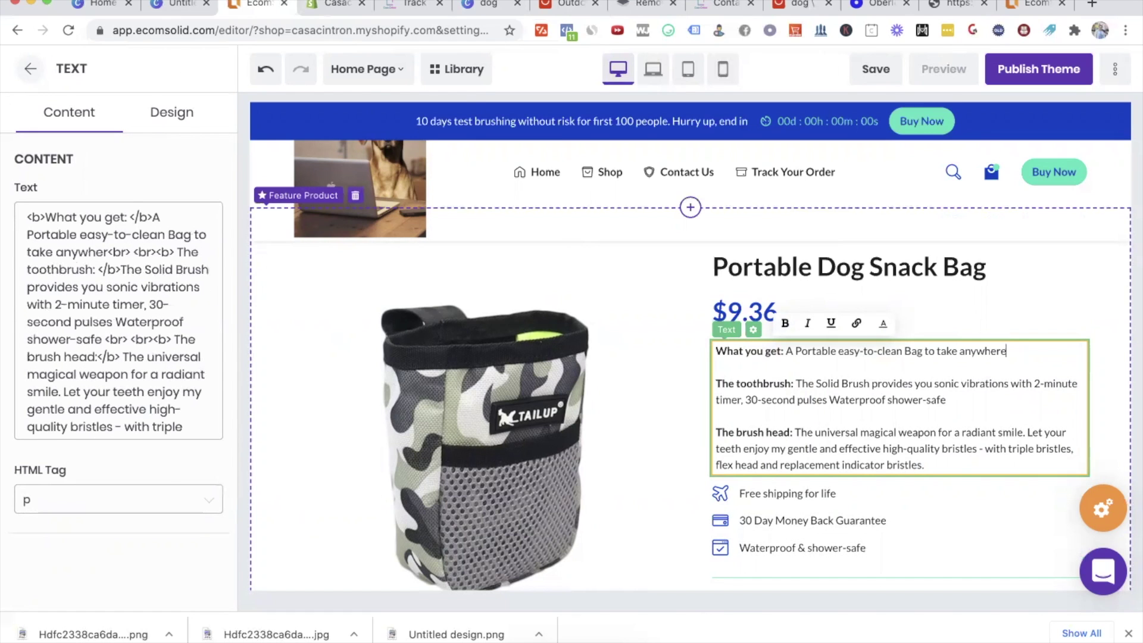
{"action": "type", "text": " with your dog. For "}
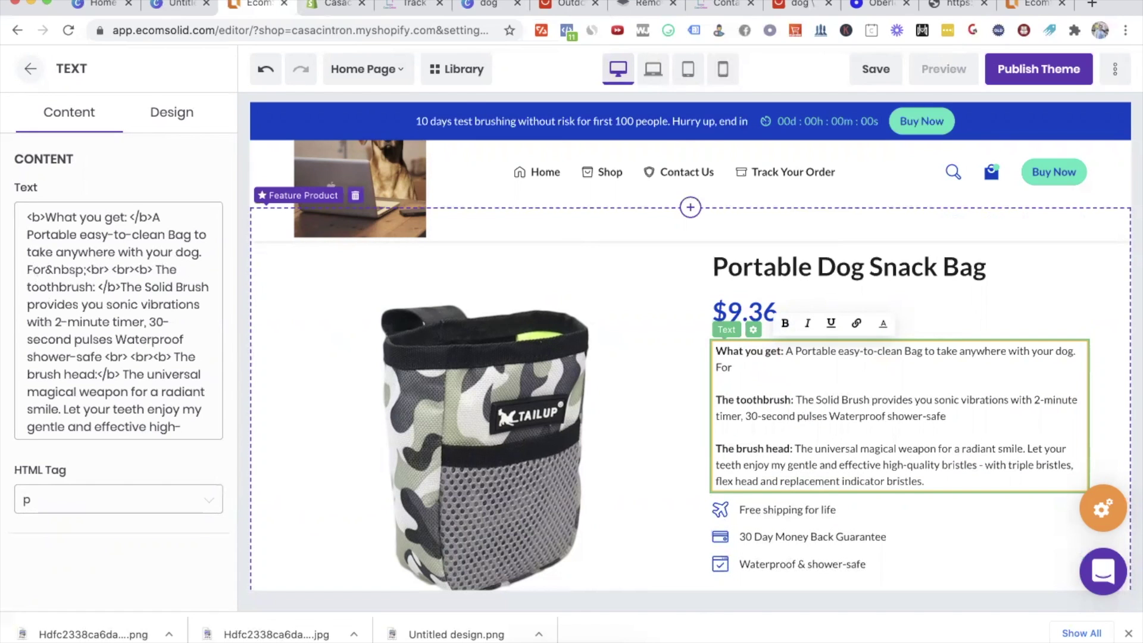
{"action": "type", "text": "hunger, "}
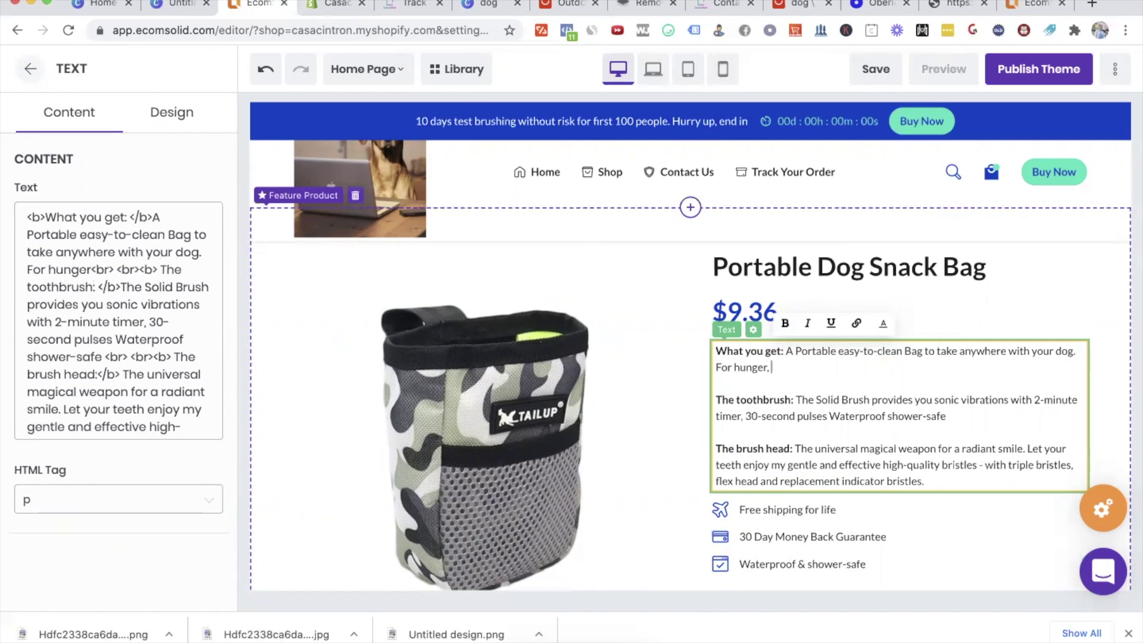
{"action": "type", "text": "dog poo, and "}
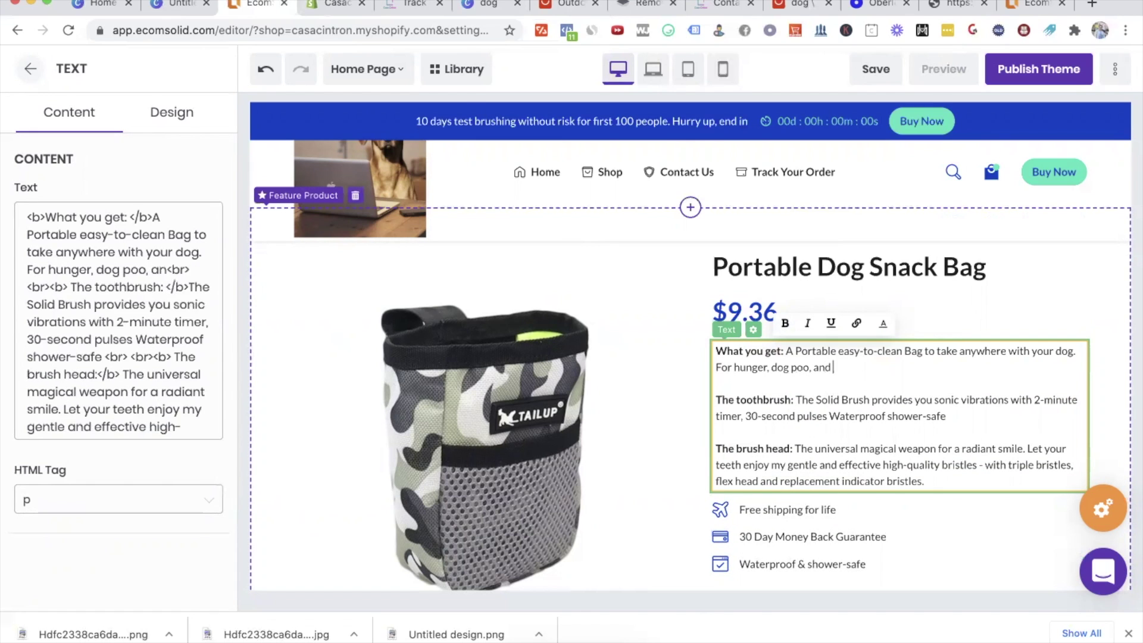
{"action": "type", "text": "running, we got you covered!"}
Step: Replace the toothbrush paragraph with 'The dog snack bag: Our bag is made from the simplest technology…'
{"action": "left_click", "coordinate": [743, 381], "text": "shift"}
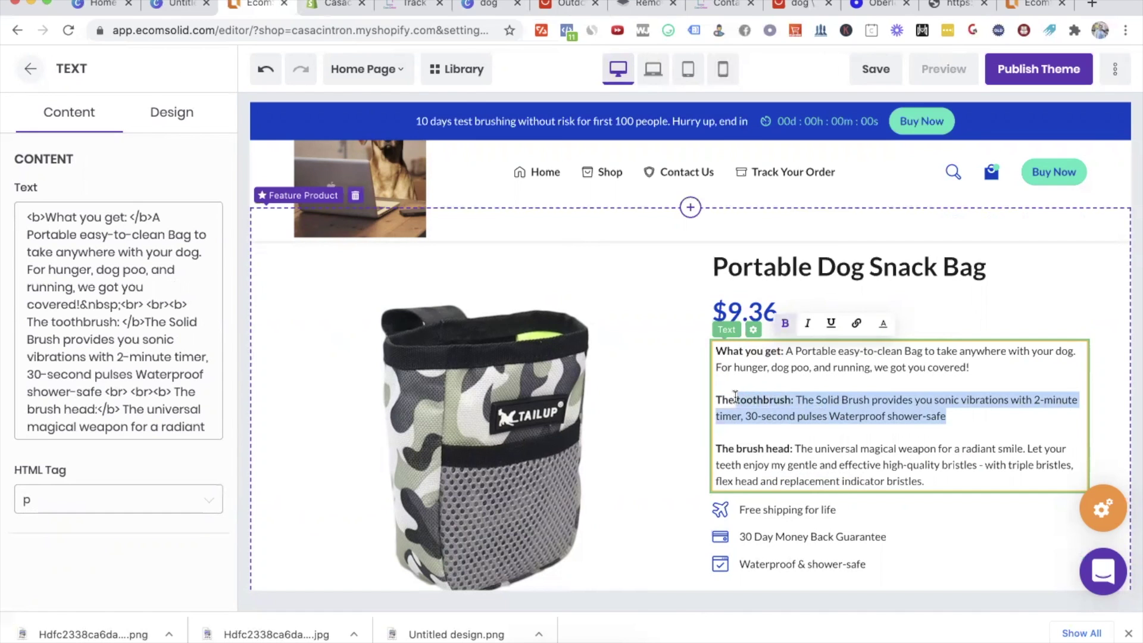
{"action": "key", "text": "BackSpace"}
{"action": "type", "text": "food"}
{"action": "key", "text": "BackSpace"}
{"action": "key", "text": "BackSpace"}
{"action": "key", "text": "BackSpace"}
{"action": "key", "text": "BackSpace"}
{"action": "type", "text": "dog snack bag"}
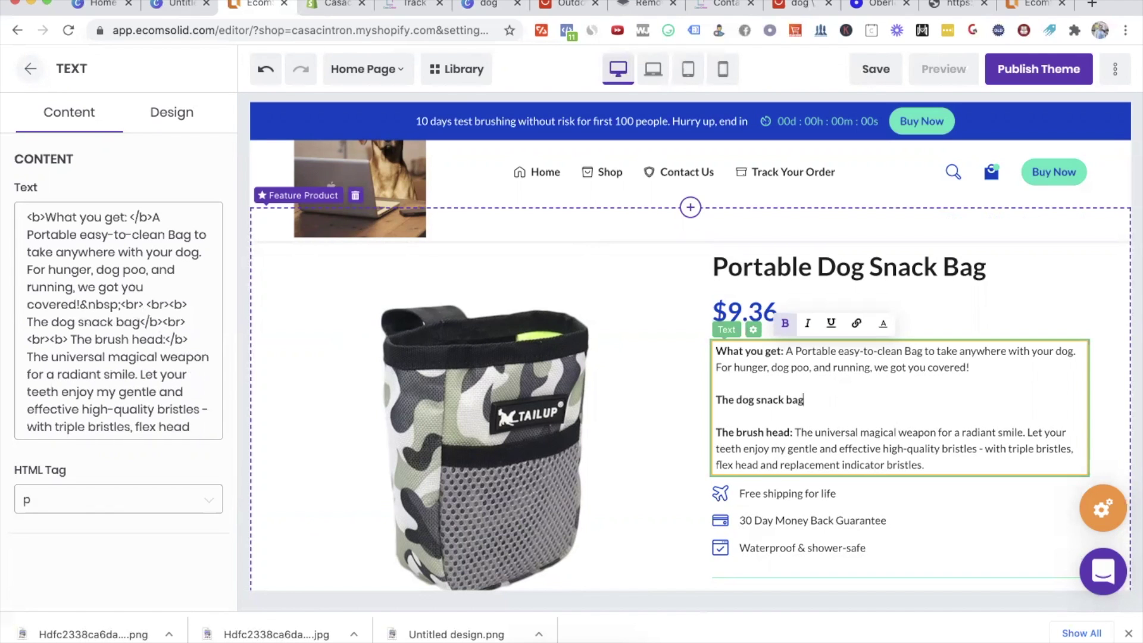
{"action": "type", "text": ": Our bad is"}
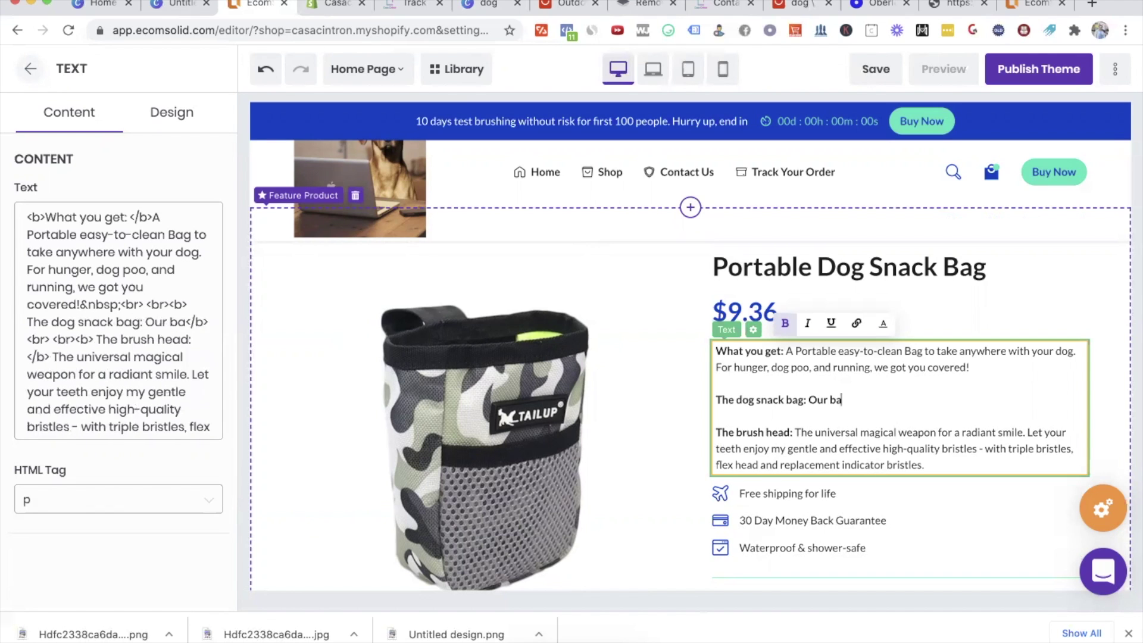
{"action": "key", "text": "BackSpace"}
{"action": "type", "text": "g is made from the simple"}
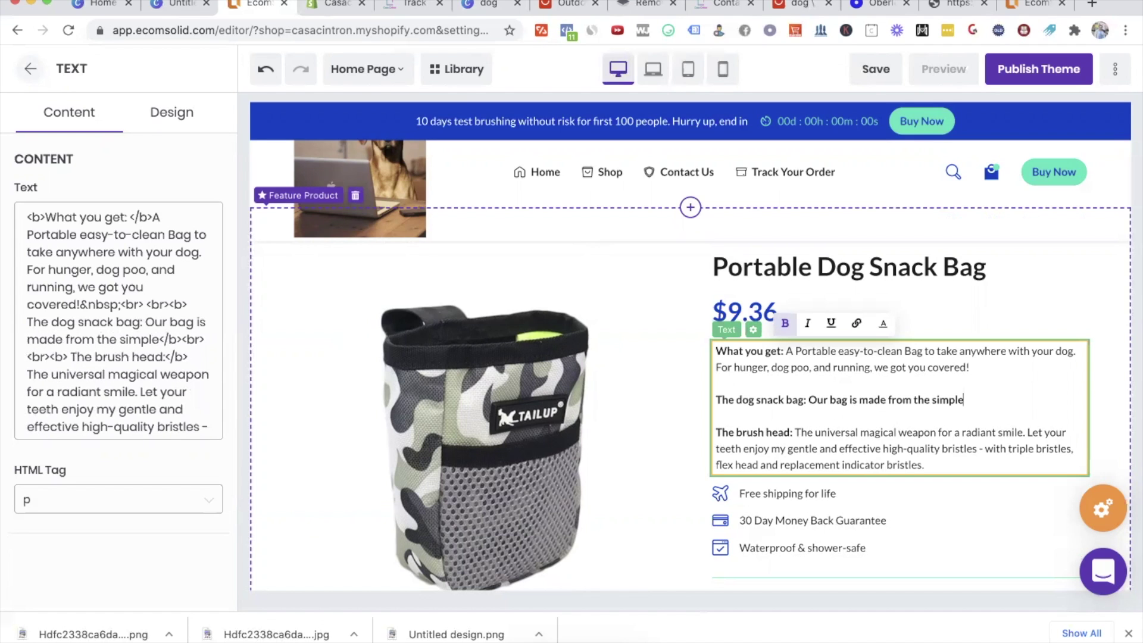
{"action": "type", "text": "st t"}
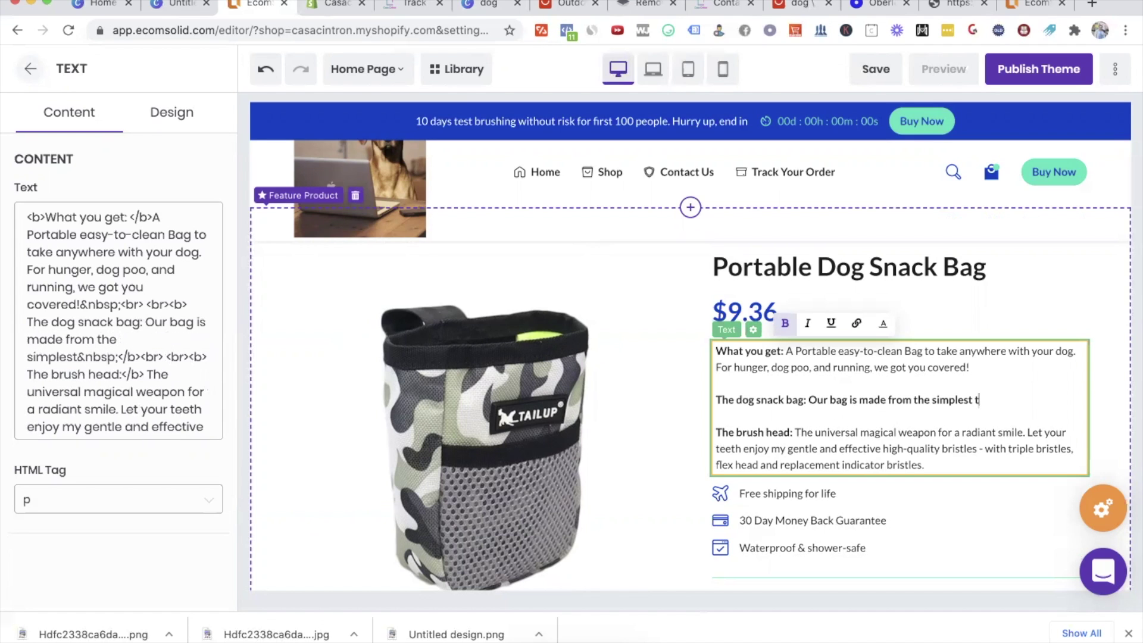
{"action": "type", "text": "echnology we could find to "}
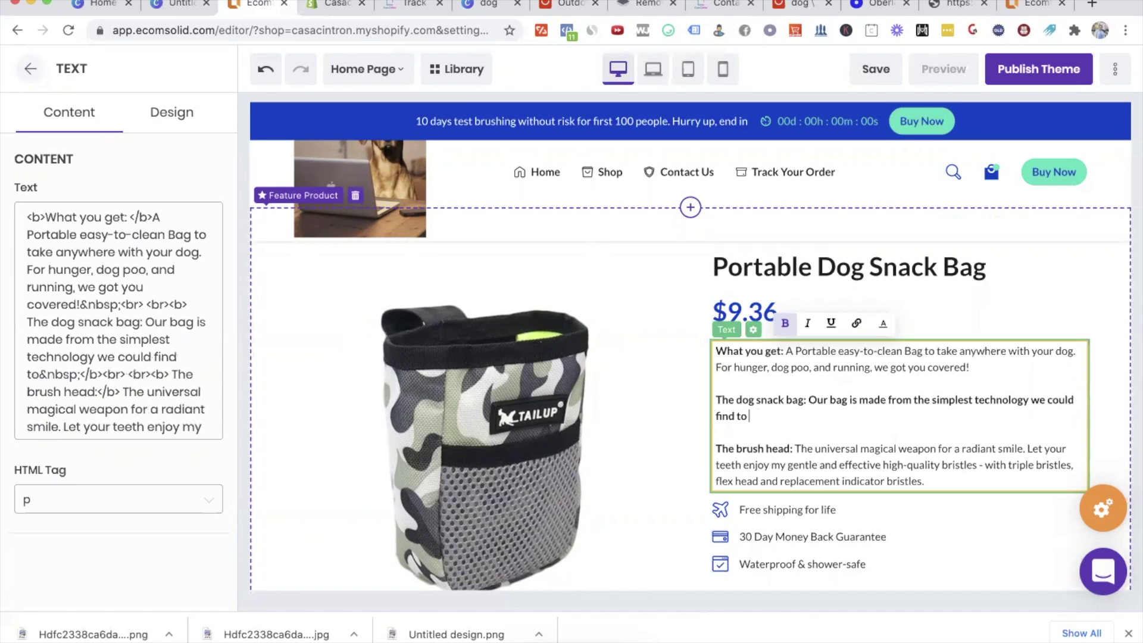
{"action": "type", "text": "make t"}
{"action": "type", "text": "t affordable"}
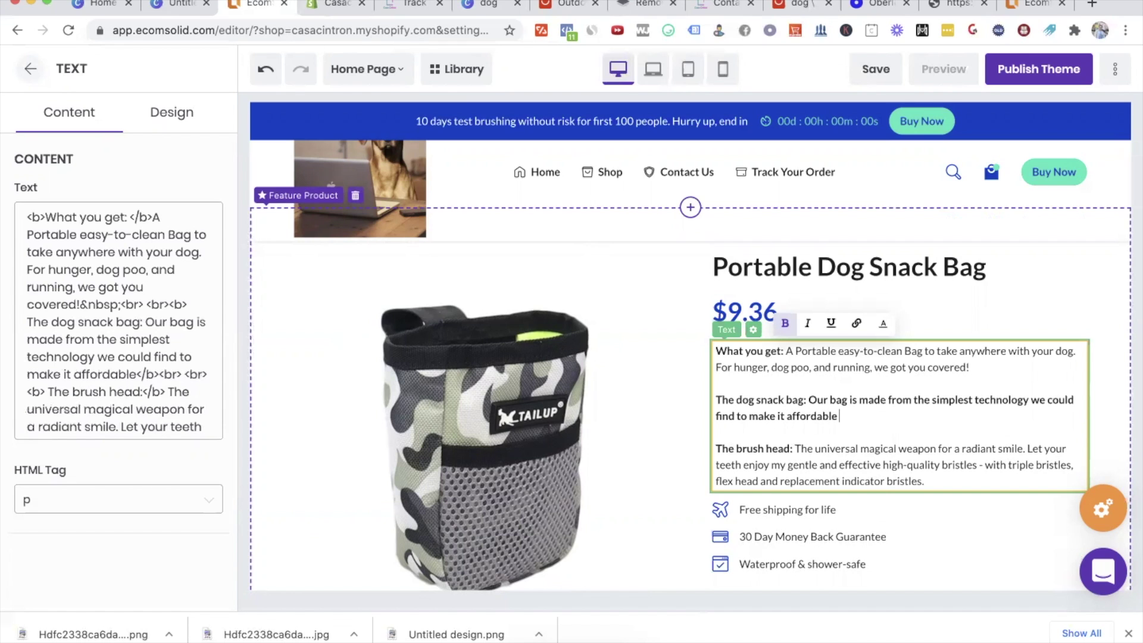
{"action": "type", "text": " and as"}
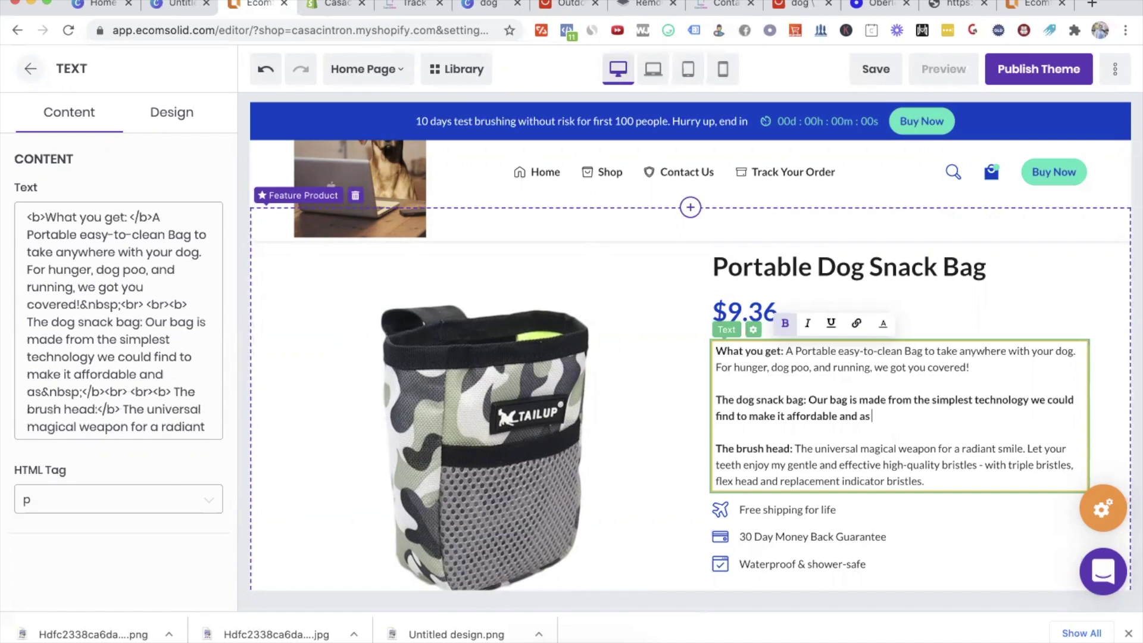
{"action": "type", "text": " useful as possible for"}
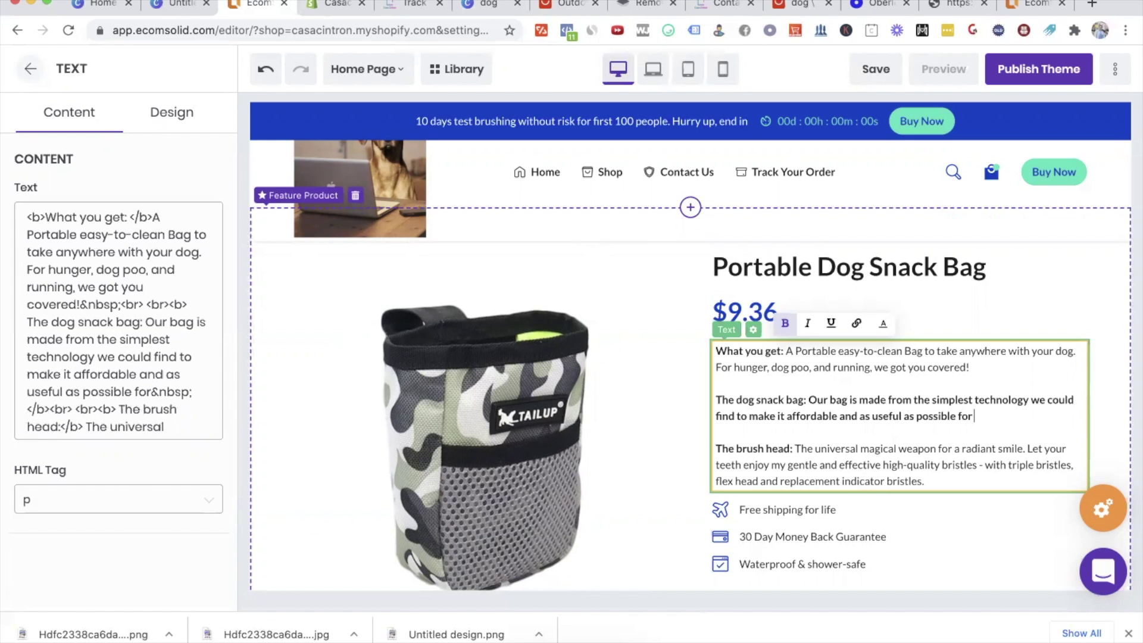
{"action": "type", "text": " you."}
{"action": "left_click_drag", "start_coordinate": [1011, 403], "coordinate": [840, 388]}
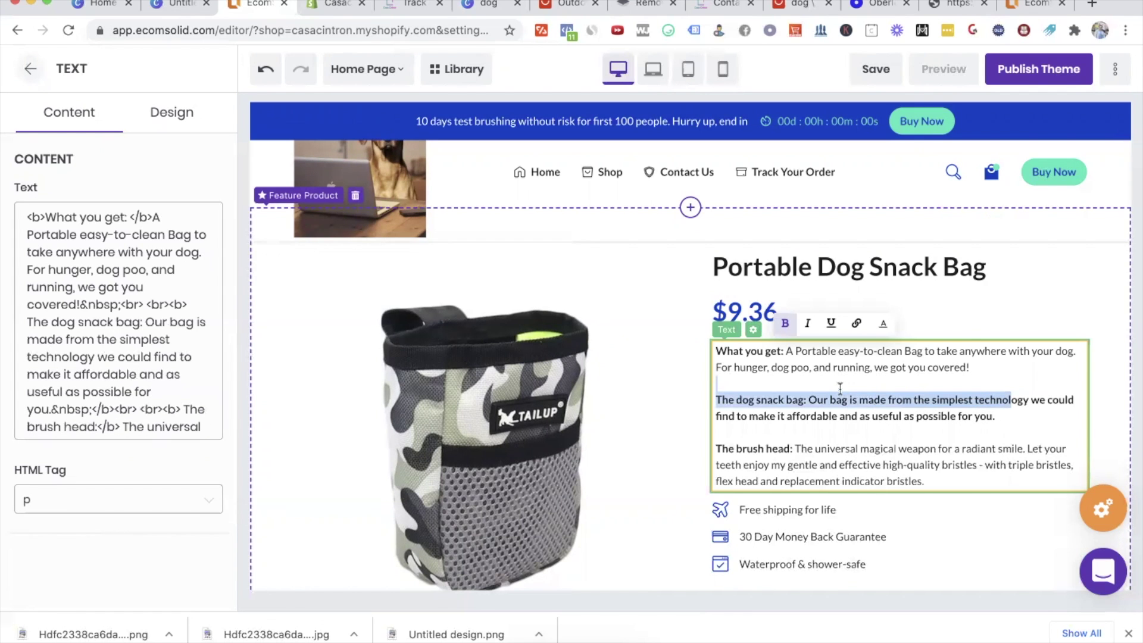
{"action": "left_click_drag", "start_coordinate": [996, 416], "coordinate": [811, 393]}
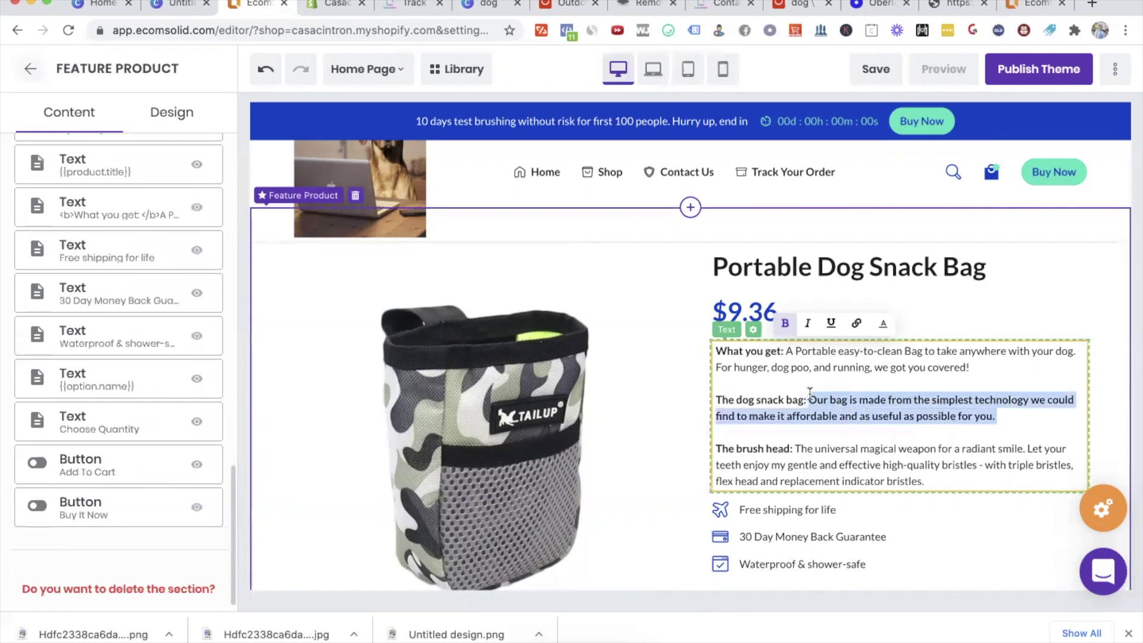
Step: Remove bold from the bag description and delete the leftover brush head paragraph
{"action": "left_click", "coordinate": [931, 473]}
{"action": "scroll", "coordinate": [932, 472], "scroll_direction": "down", "scroll_amount": 1}
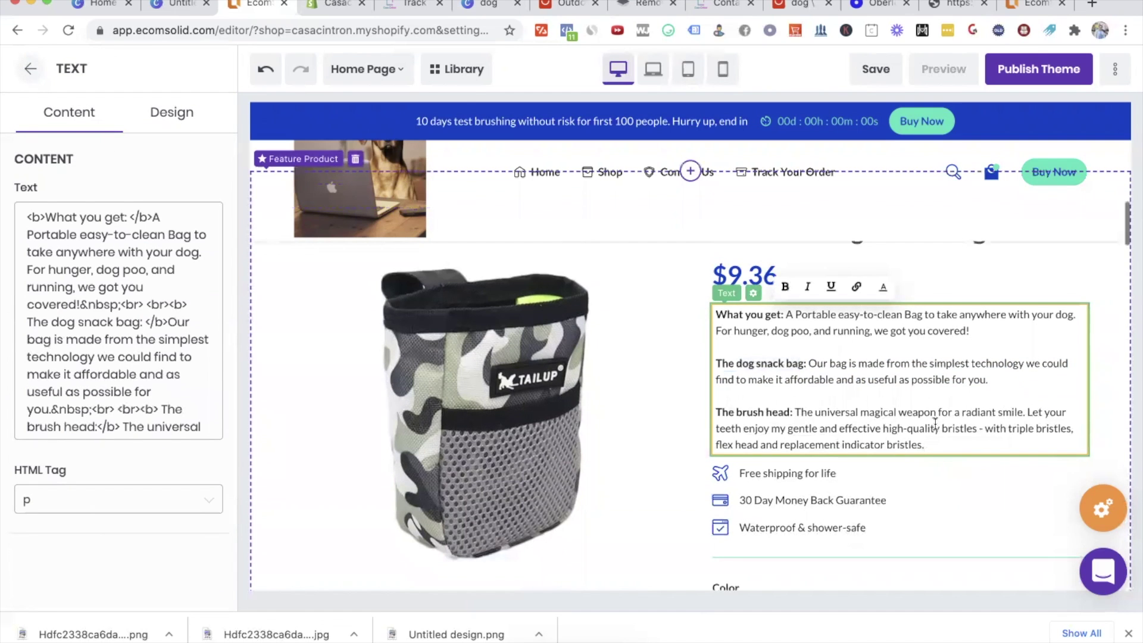
{"action": "left_click_drag", "start_coordinate": [947, 439], "coordinate": [757, 414]}
{"action": "key", "text": "BackSpace"}
{"action": "key", "text": "BackSpace"}
{"action": "key", "text": "BackSpace"}
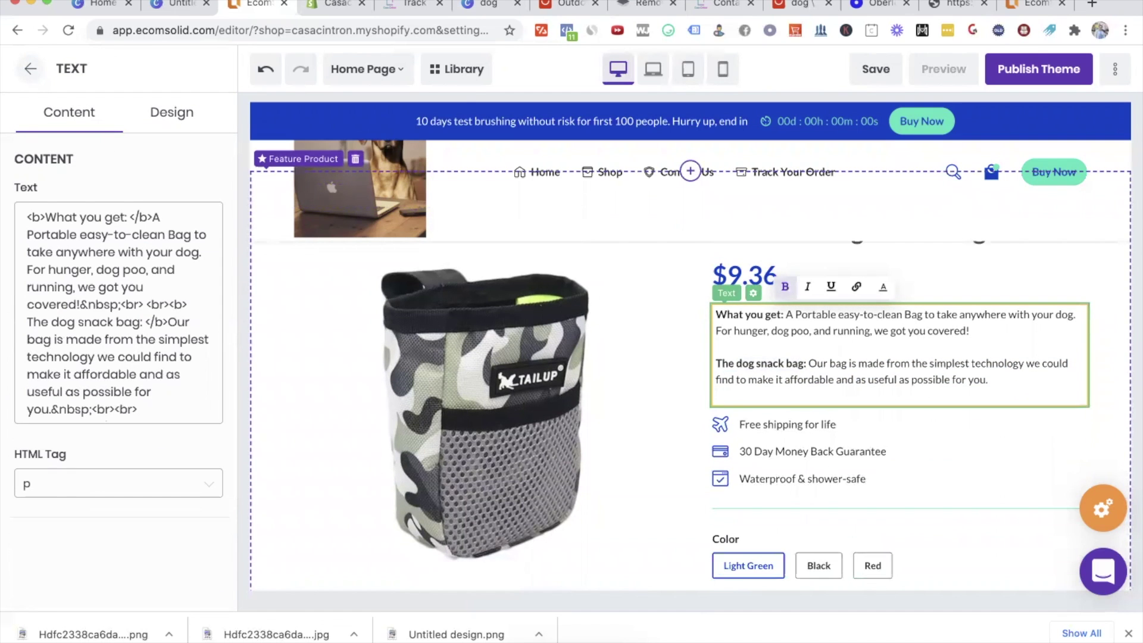
{"action": "left_click", "coordinate": [821, 408]}
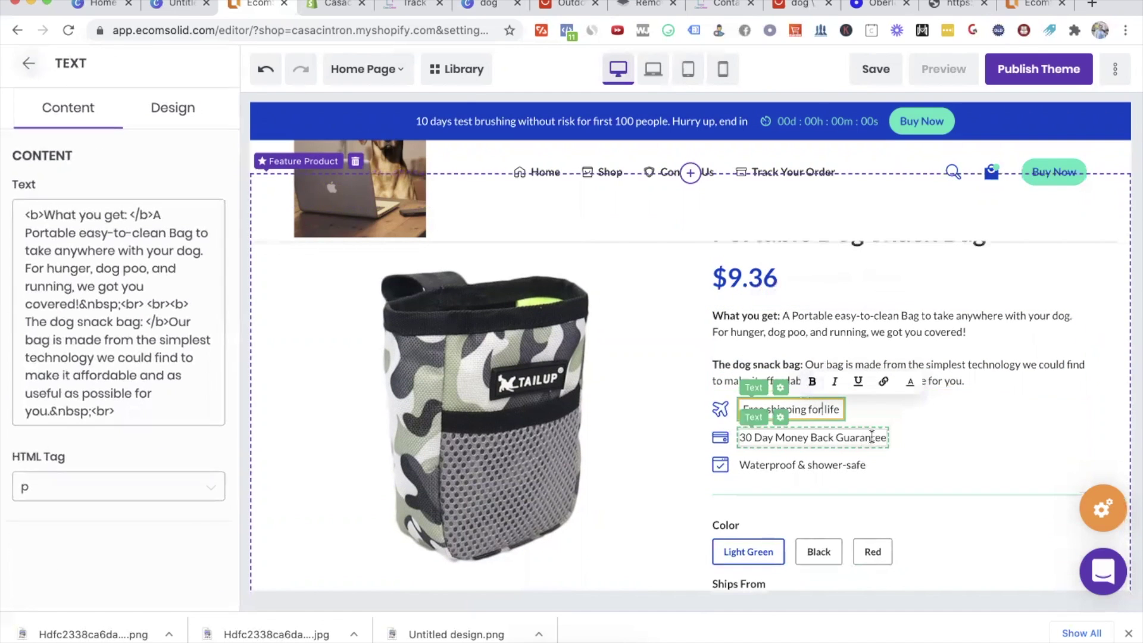
Step: Change the feature lines to '14 Day Money Back Guarantee' and 'Waterproof & scratch-safe'
{"action": "double_click", "coordinate": [745, 437]}
{"action": "type", "text": "15"}
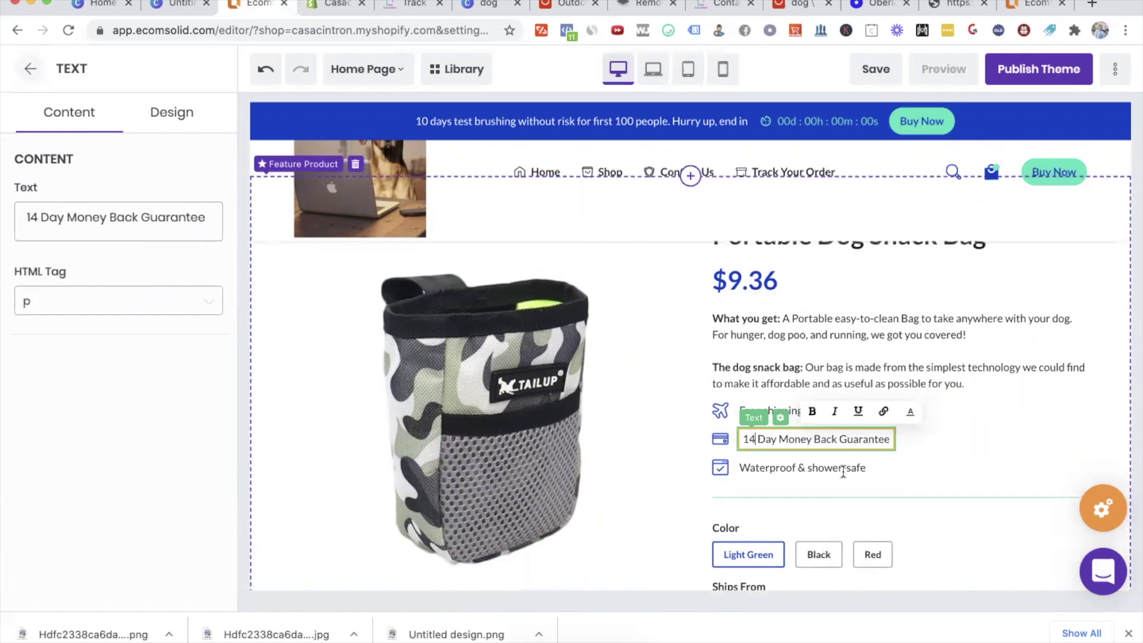
{"action": "left_click_drag", "start_coordinate": [843, 471], "coordinate": [813, 468]}
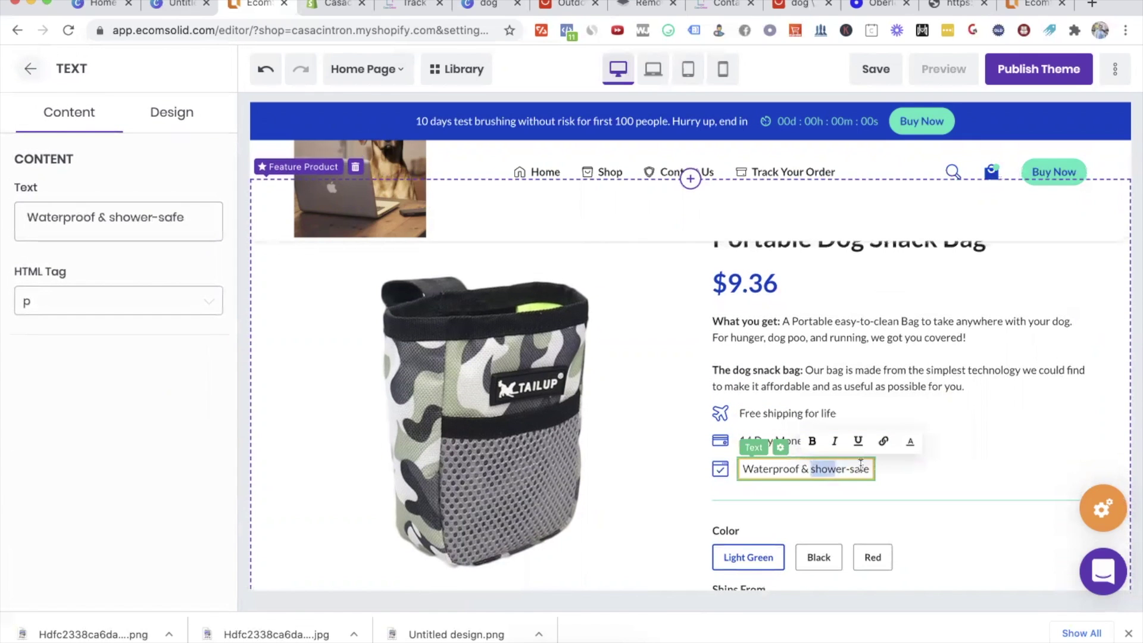
{"action": "key", "text": "BackSpace"}
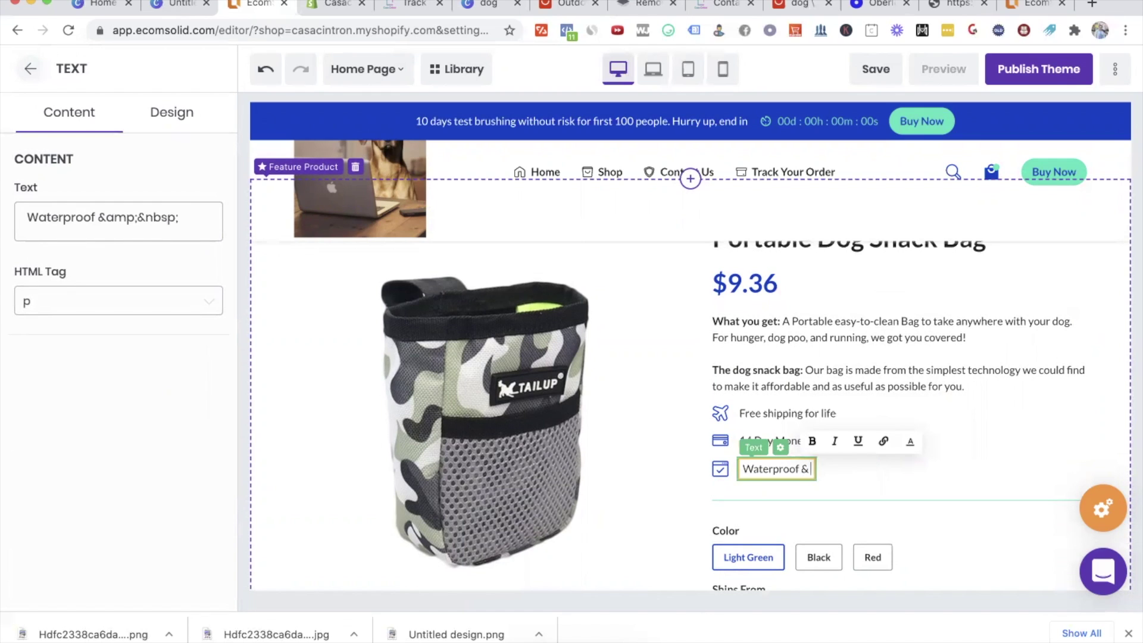
{"action": "type", "text": "scratch-s"}
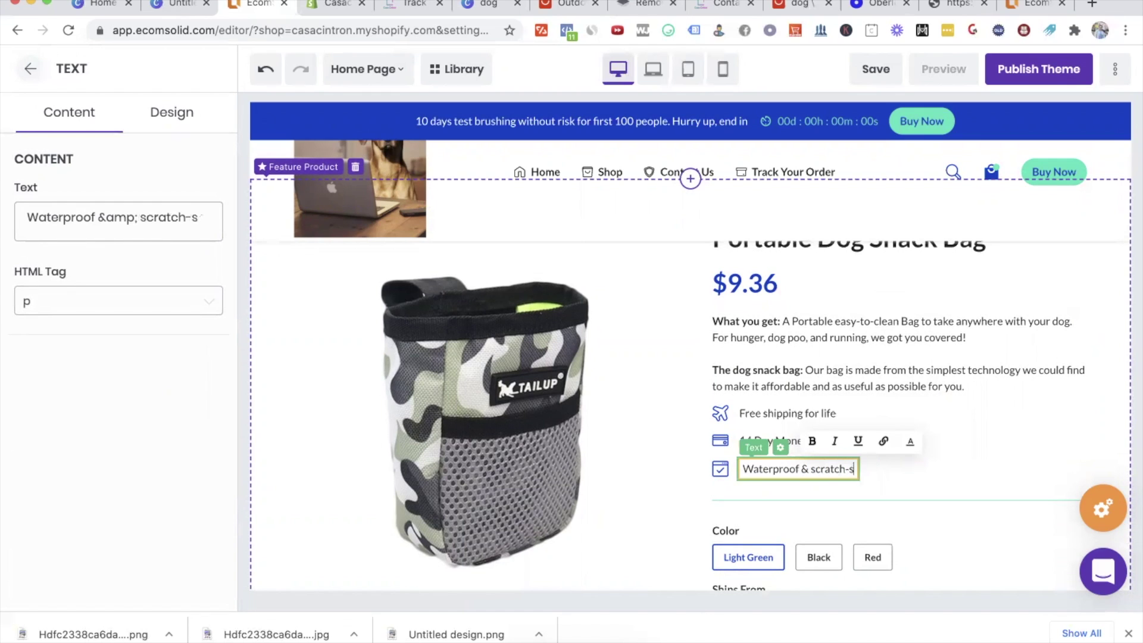
{"action": "type", "text": "afe"}
{"action": "left_click", "coordinate": [1002, 512]}
{"action": "scroll", "coordinate": [995, 509], "scroll_direction": "down", "scroll_amount": 2}
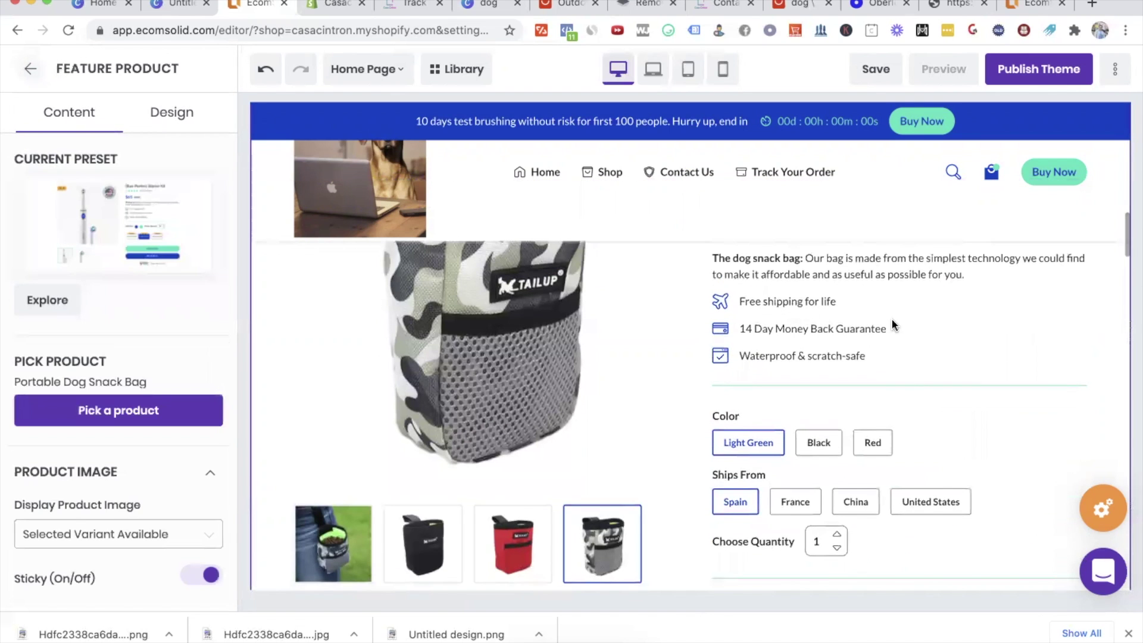
{"action": "scroll", "coordinate": [892, 321], "scroll_direction": "up", "scroll_amount": 1}
Step: Save the current homepage edits
{"action": "left_click", "coordinate": [870, 90]}
{"action": "scroll", "coordinate": [948, 346], "scroll_direction": "down", "scroll_amount": 10}
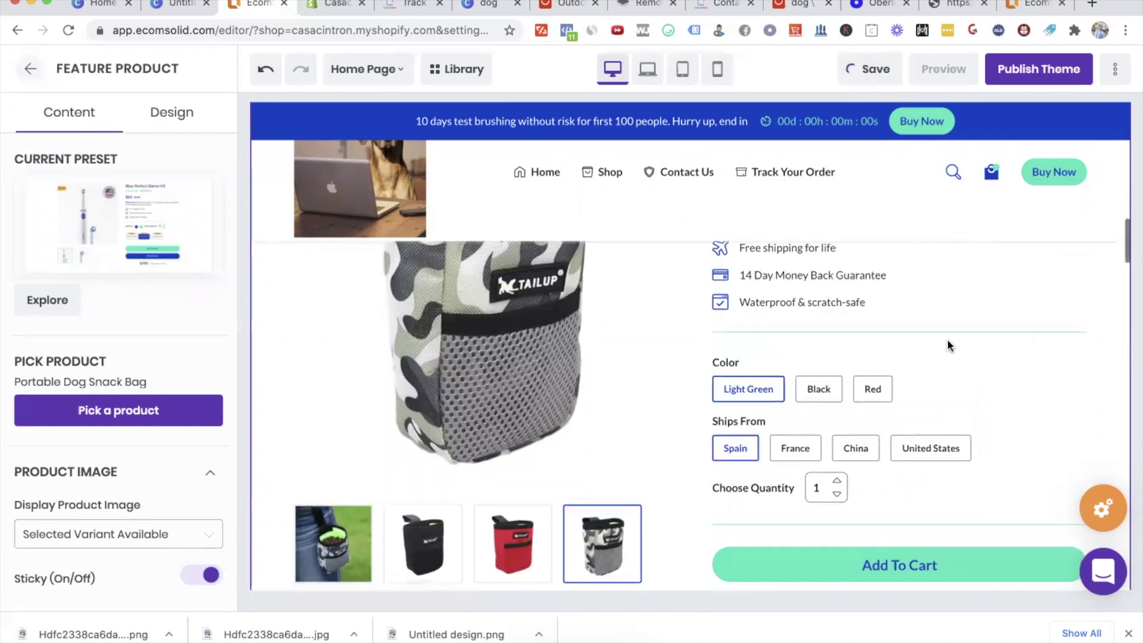
{"action": "scroll", "coordinate": [969, 436], "scroll_direction": "up", "scroll_amount": 3}
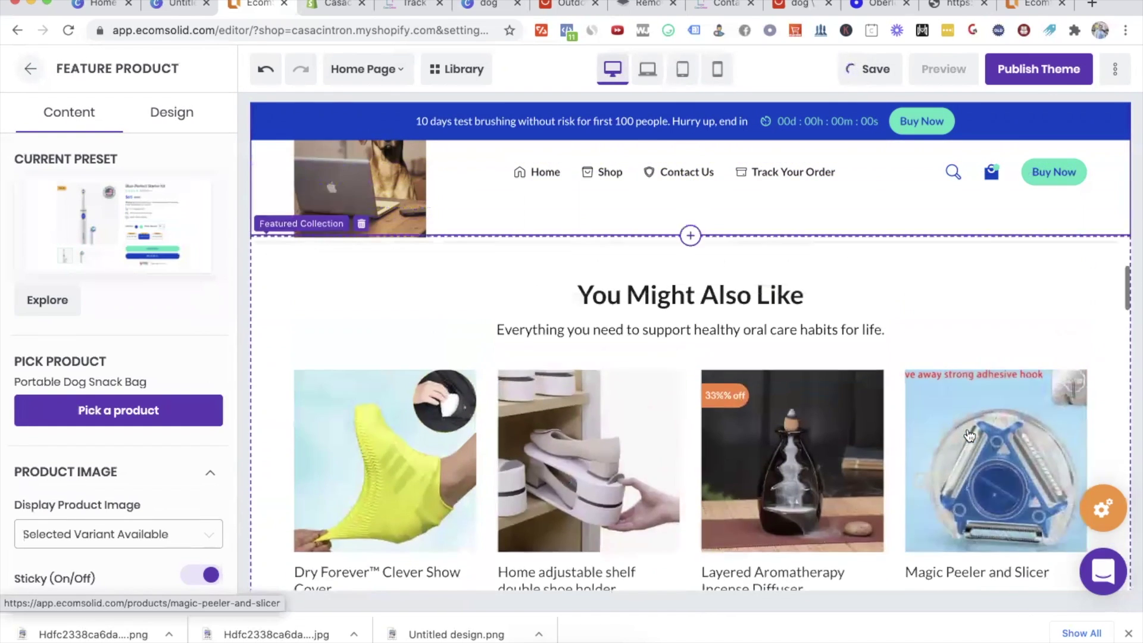
{"action": "scroll", "coordinate": [939, 347], "scroll_direction": "down", "scroll_amount": 3}
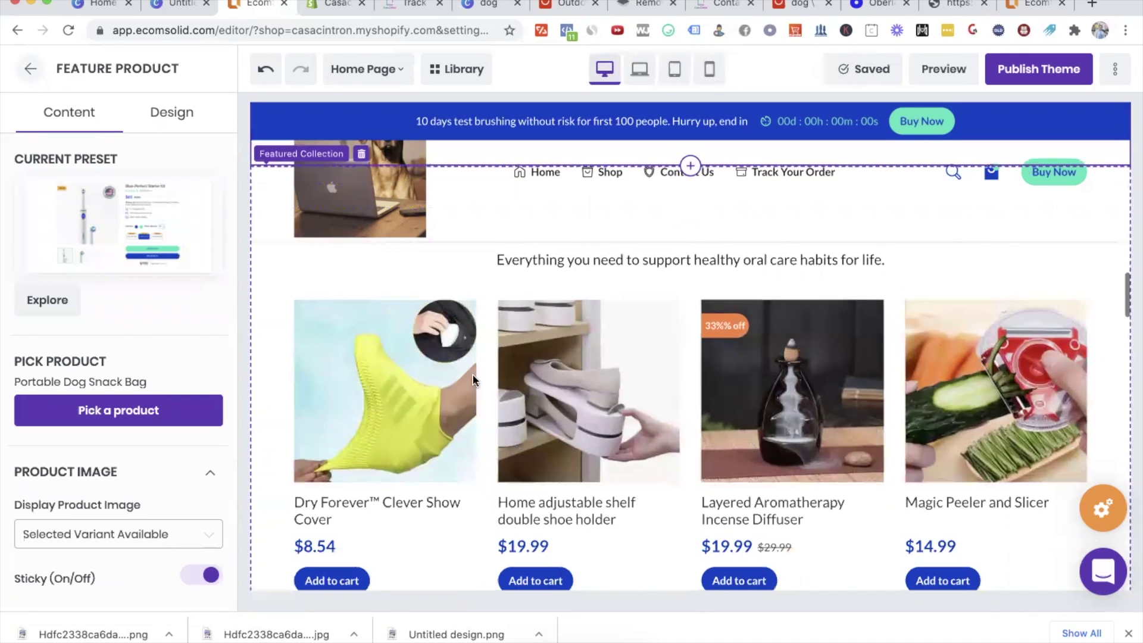
{"action": "scroll", "coordinate": [923, 327], "scroll_direction": "up", "scroll_amount": 5}
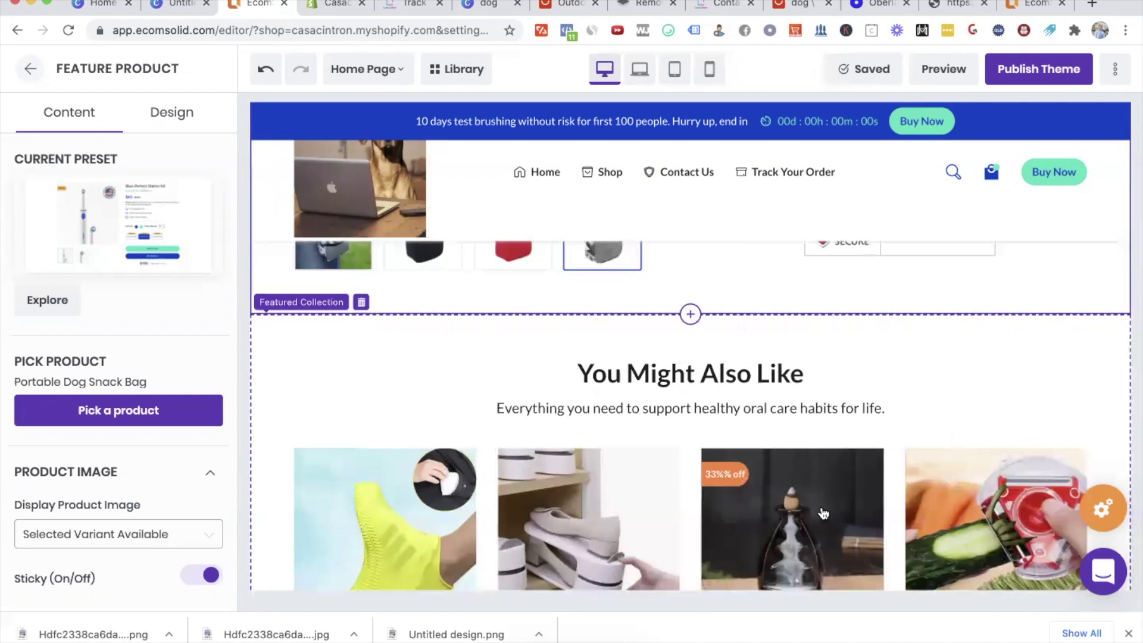
{"action": "scroll", "coordinate": [869, 417], "scroll_direction": "down", "scroll_amount": 9}
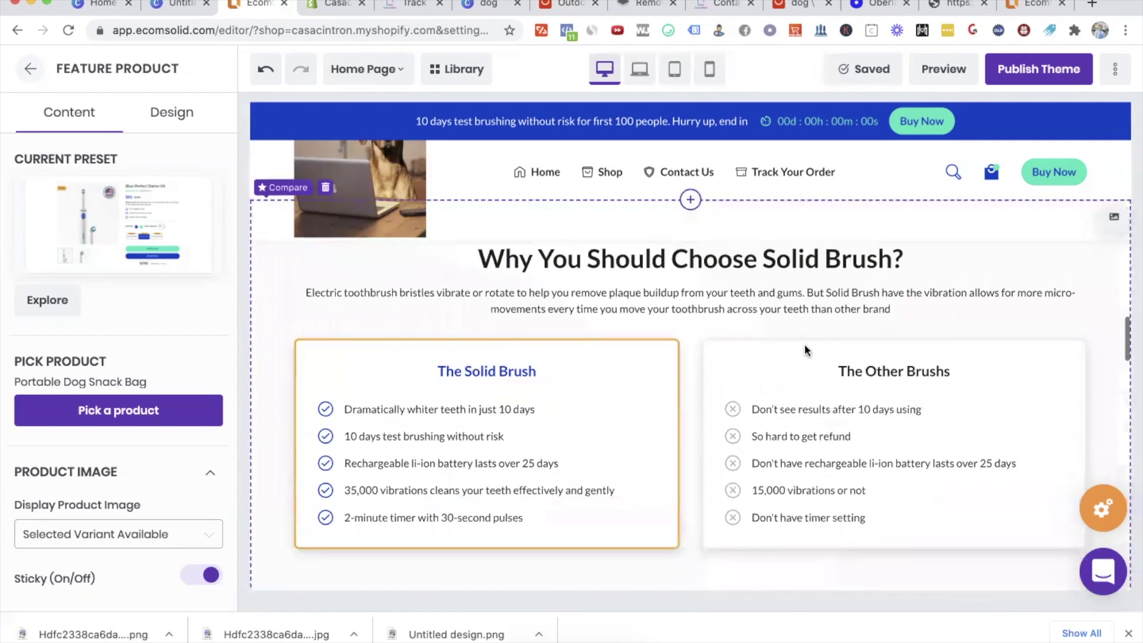
{"action": "scroll", "coordinate": [805, 345], "scroll_direction": "down", "scroll_amount": 15}
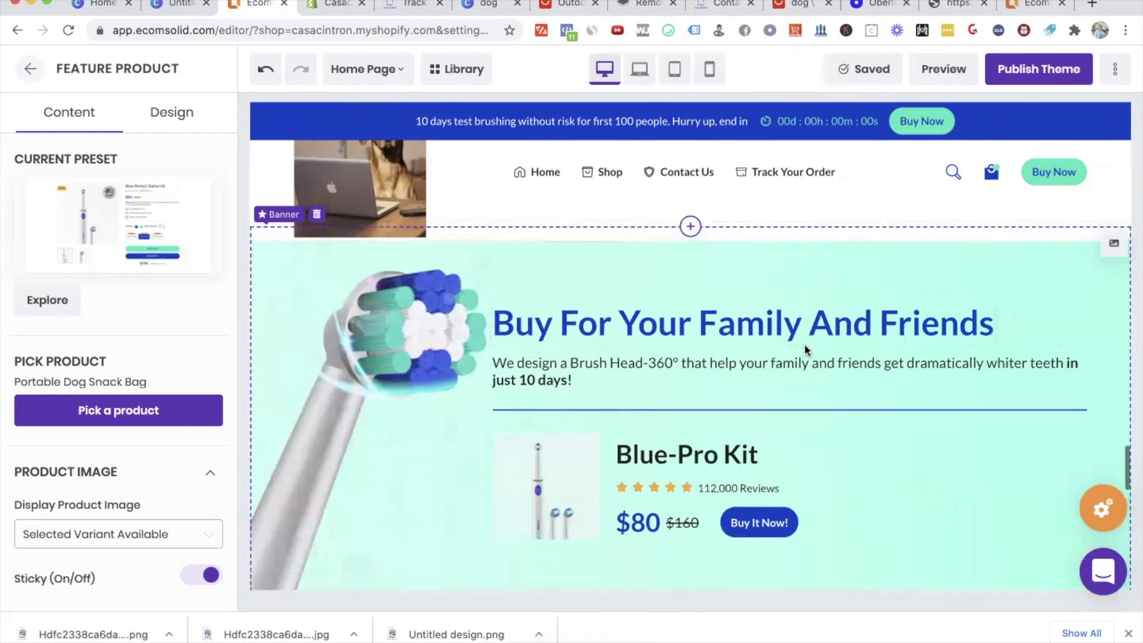
{"action": "scroll", "coordinate": [805, 345], "scroll_direction": "down", "scroll_amount": 8}
{"action": "scroll", "coordinate": [805, 344], "scroll_direction": "up", "scroll_amount": 7}
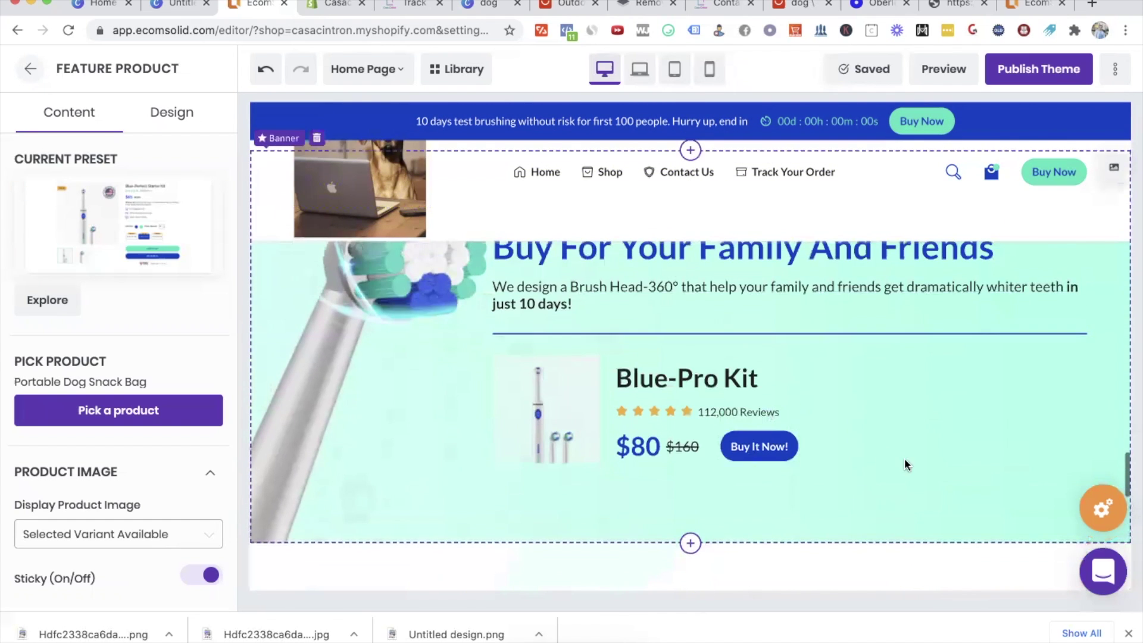
{"action": "scroll", "coordinate": [904, 460], "scroll_direction": "up", "scroll_amount": 3}
Step: Delete the Buy For Your Family And Friends banner and the Tracked Delivery benefit list
{"action": "left_click", "coordinate": [317, 293]}
{"action": "left_click", "coordinate": [681, 257]}
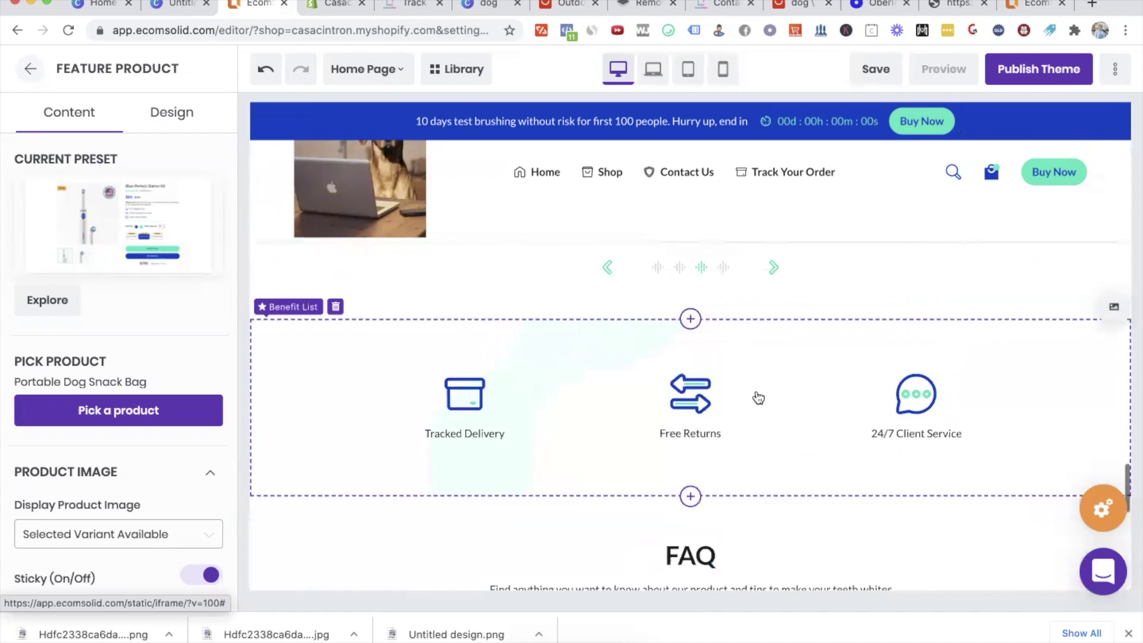
{"action": "left_click", "coordinate": [334, 339]}
{"action": "left_click", "coordinate": [653, 260]}
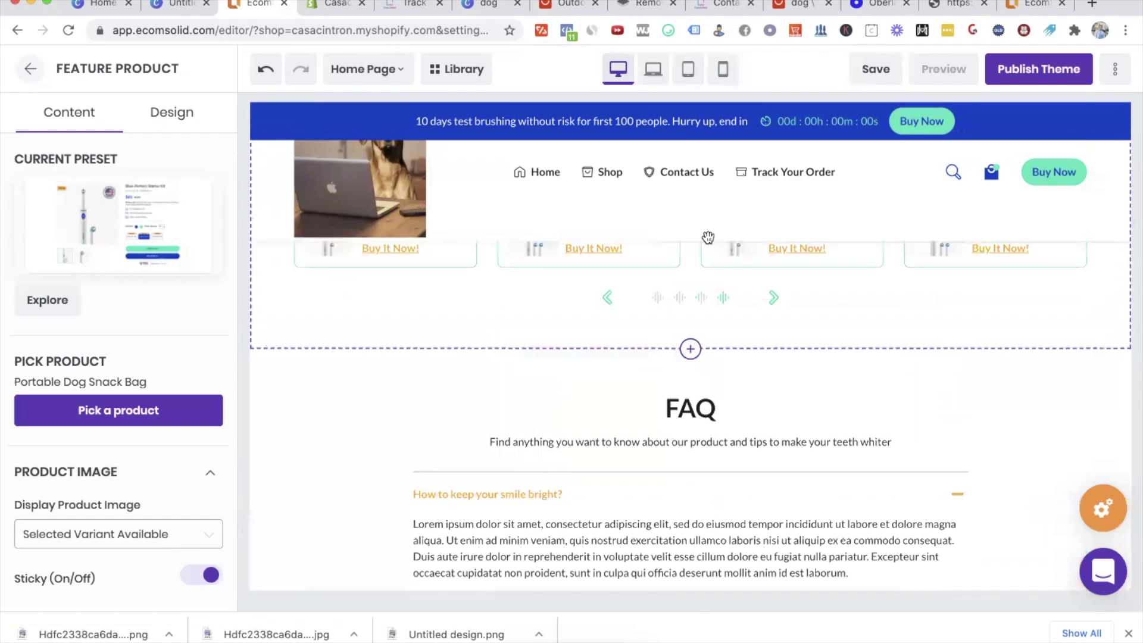
Step: Save the page and open a live preview of the homepage
{"action": "left_click", "coordinate": [876, 69]}
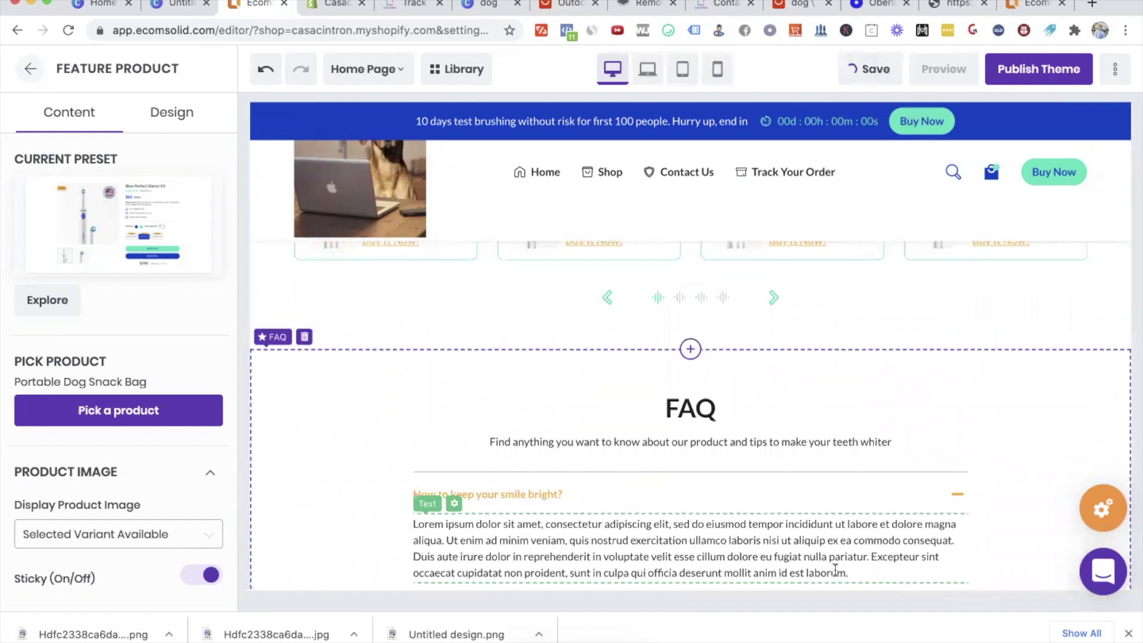
{"action": "scroll", "coordinate": [835, 570], "scroll_direction": "down", "scroll_amount": 5}
{"action": "scroll", "coordinate": [835, 570], "scroll_direction": "up", "scroll_amount": 10}
{"action": "scroll", "coordinate": [834, 567], "scroll_direction": "up", "scroll_amount": 5}
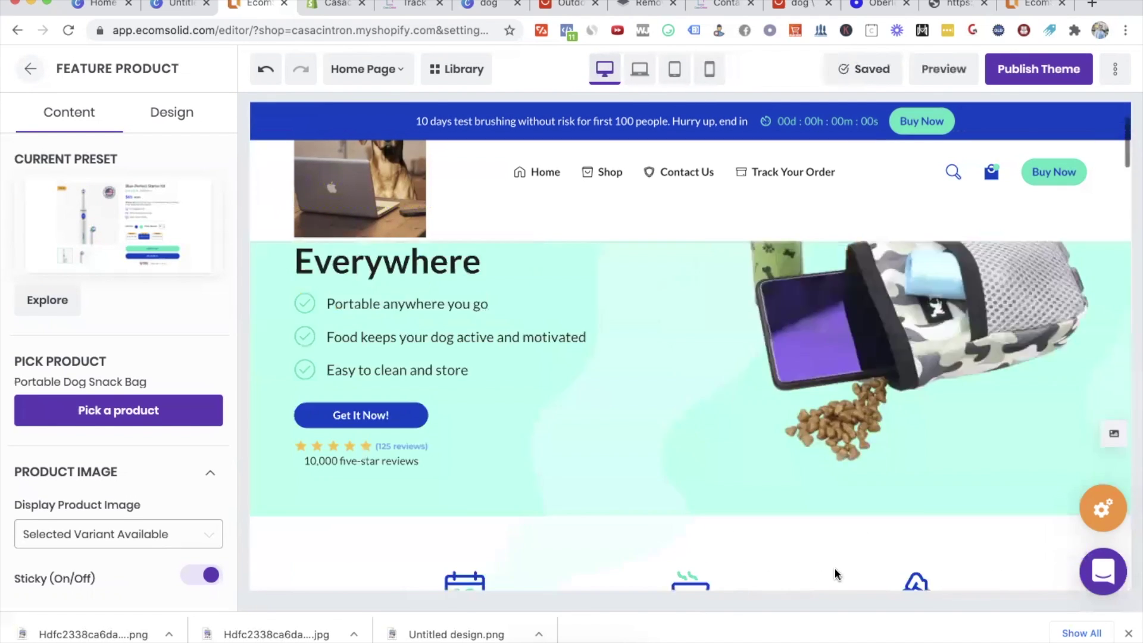
{"action": "left_click", "coordinate": [946, 70]}
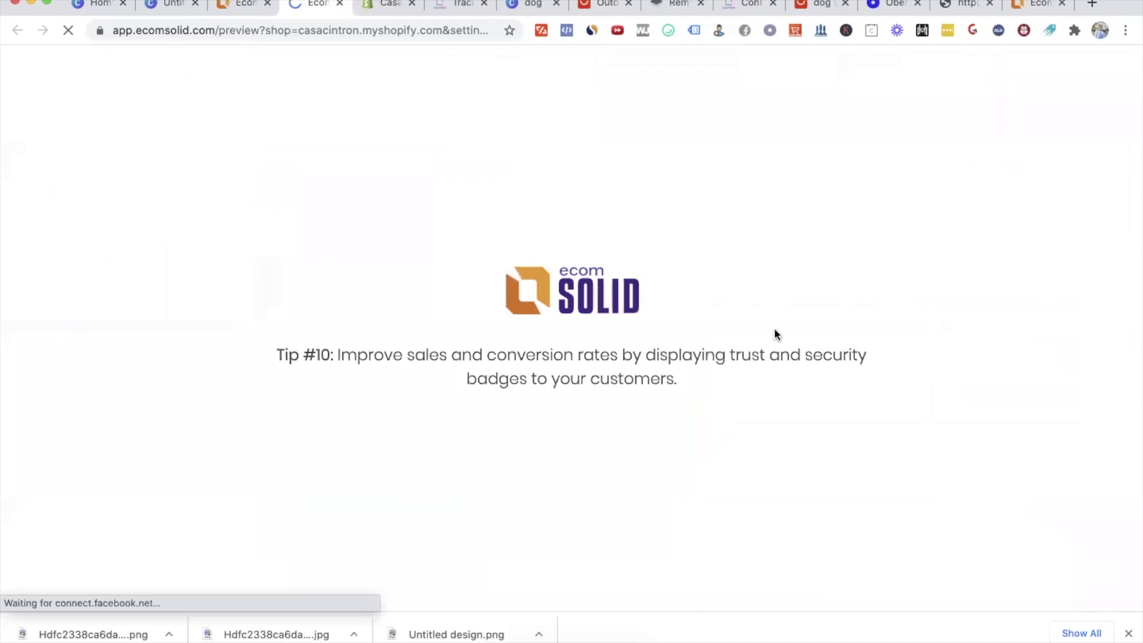
{"action": "left_click", "coordinate": [1127, 633]}
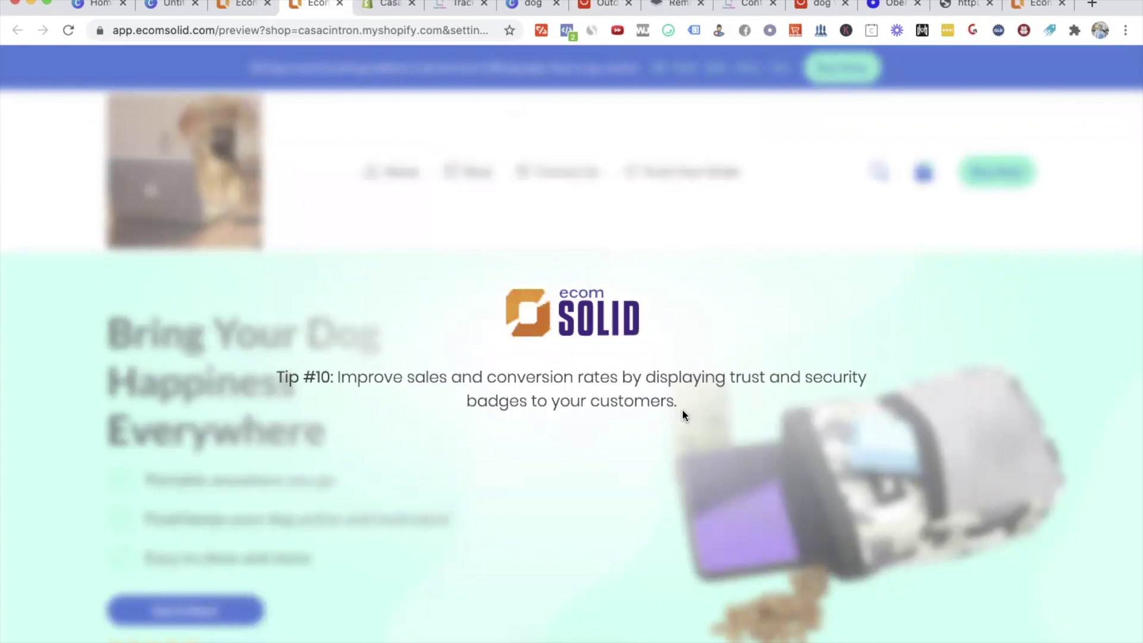
{"action": "scroll", "coordinate": [485, 459], "scroll_direction": "down", "scroll_amount": 2}
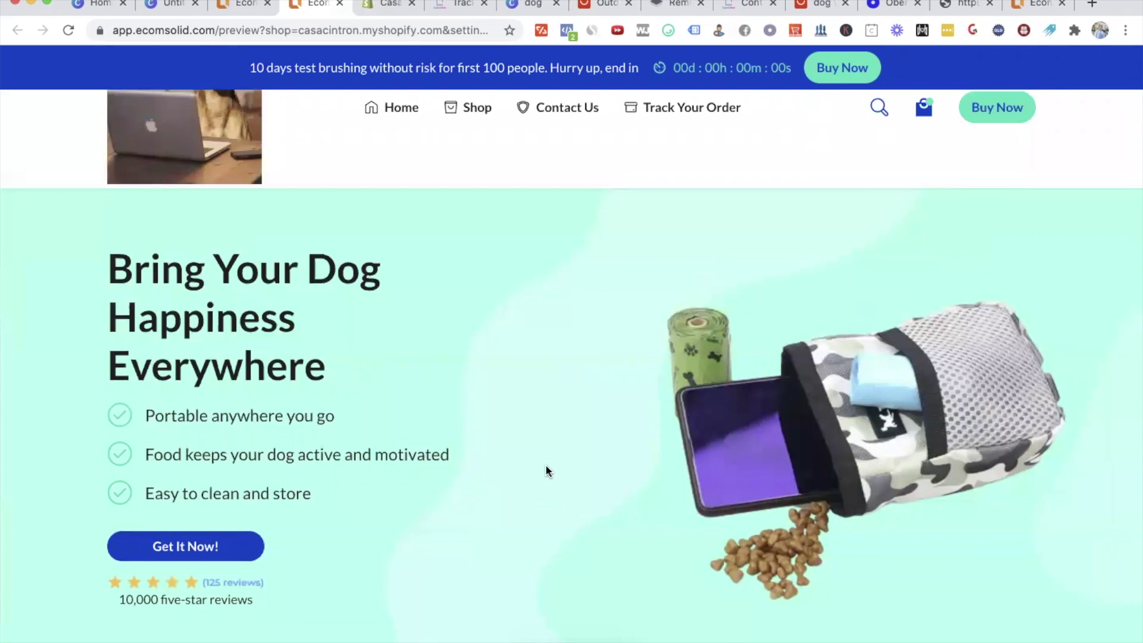
{"action": "scroll", "coordinate": [547, 470], "scroll_direction": "up", "scroll_amount": 2}
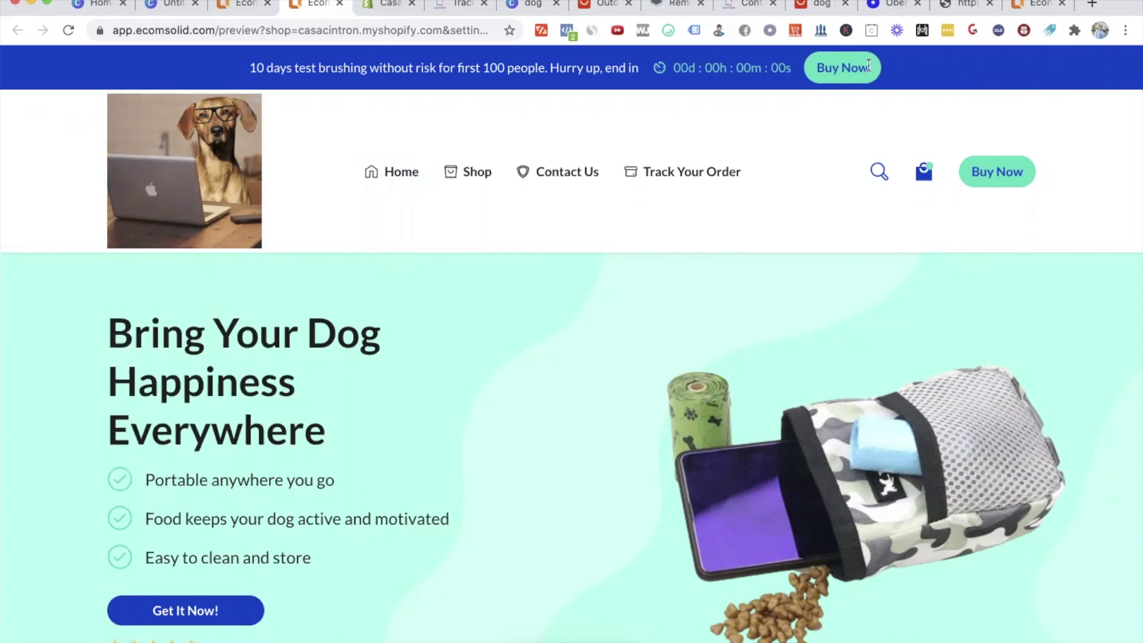
{"action": "scroll", "coordinate": [459, 108], "scroll_direction": "down", "scroll_amount": 2}
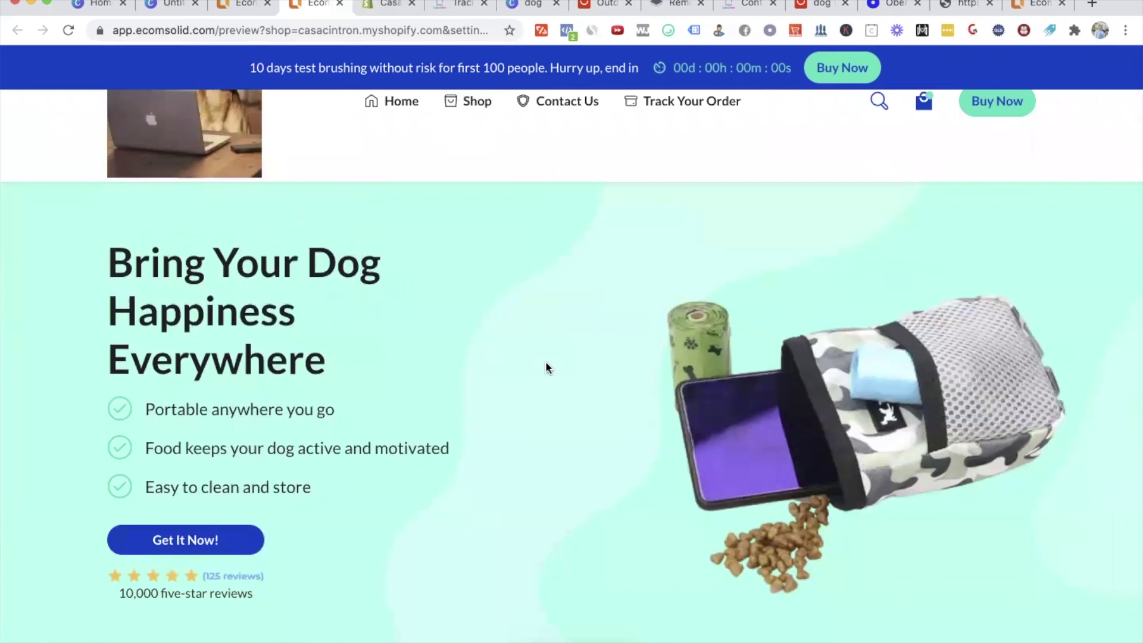
{"action": "scroll", "coordinate": [545, 361], "scroll_direction": "down", "scroll_amount": 5}
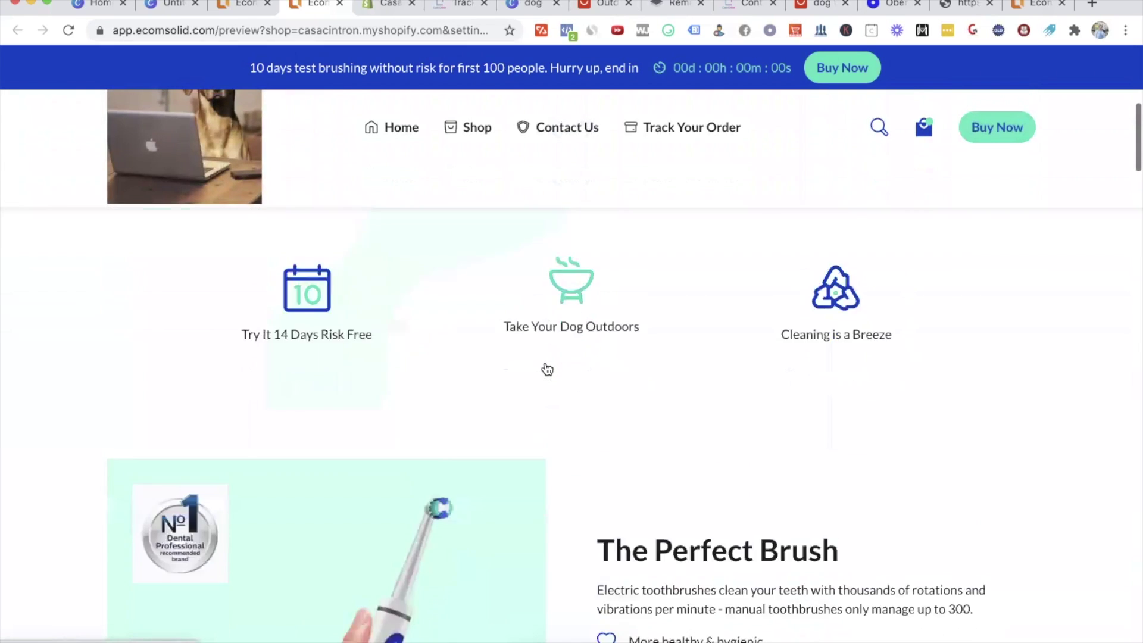
{"action": "scroll", "coordinate": [546, 365], "scroll_direction": "down", "scroll_amount": 3}
{"action": "scroll", "coordinate": [545, 360], "scroll_direction": "up", "scroll_amount": 5}
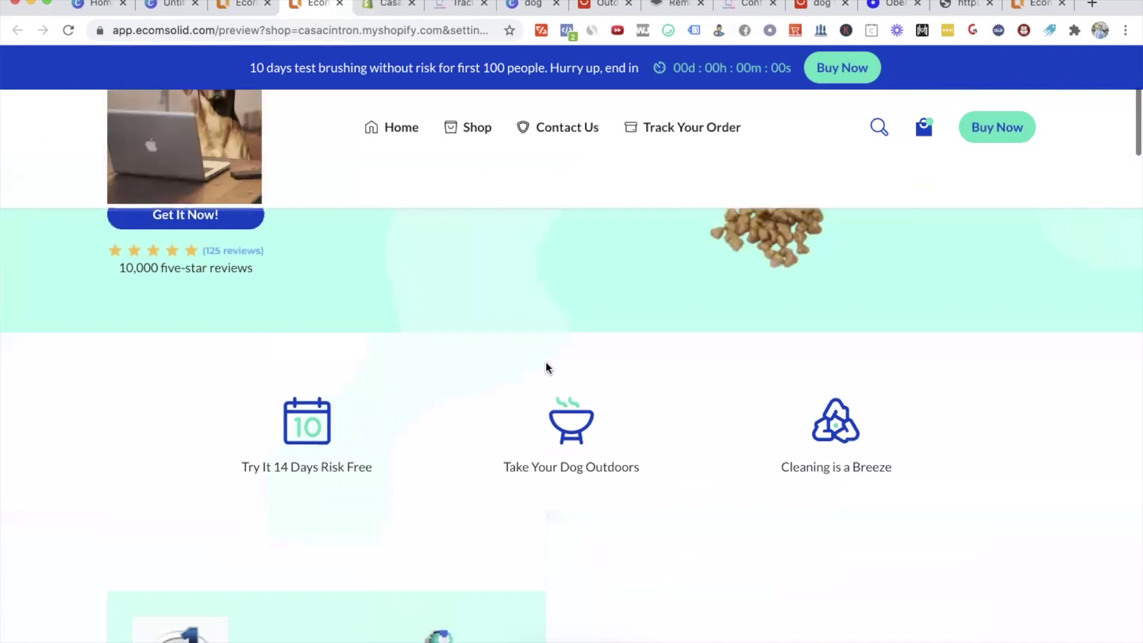
{"action": "scroll", "coordinate": [965, 564], "scroll_direction": "down", "scroll_amount": 10}
{"action": "scroll", "coordinate": [965, 571], "scroll_direction": "down", "scroll_amount": 10}
{"action": "scroll", "coordinate": [964, 570], "scroll_direction": "up", "scroll_amount": 15}
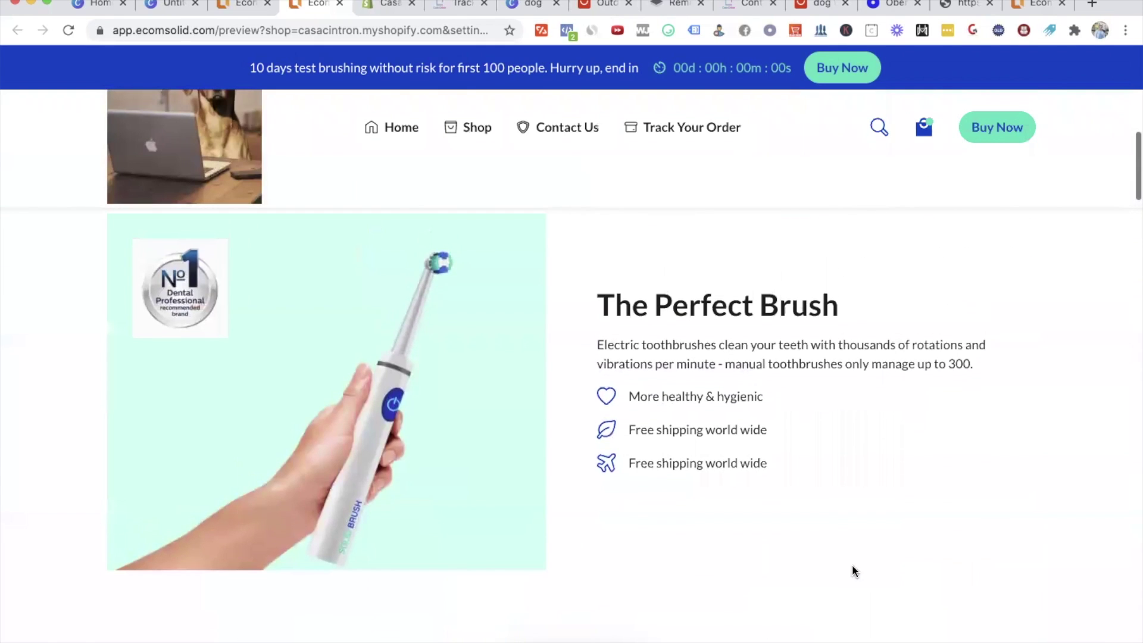
{"action": "scroll", "coordinate": [630, 419], "scroll_direction": "up", "scroll_amount": 2}
{"action": "left_click", "coordinate": [238, 8]}
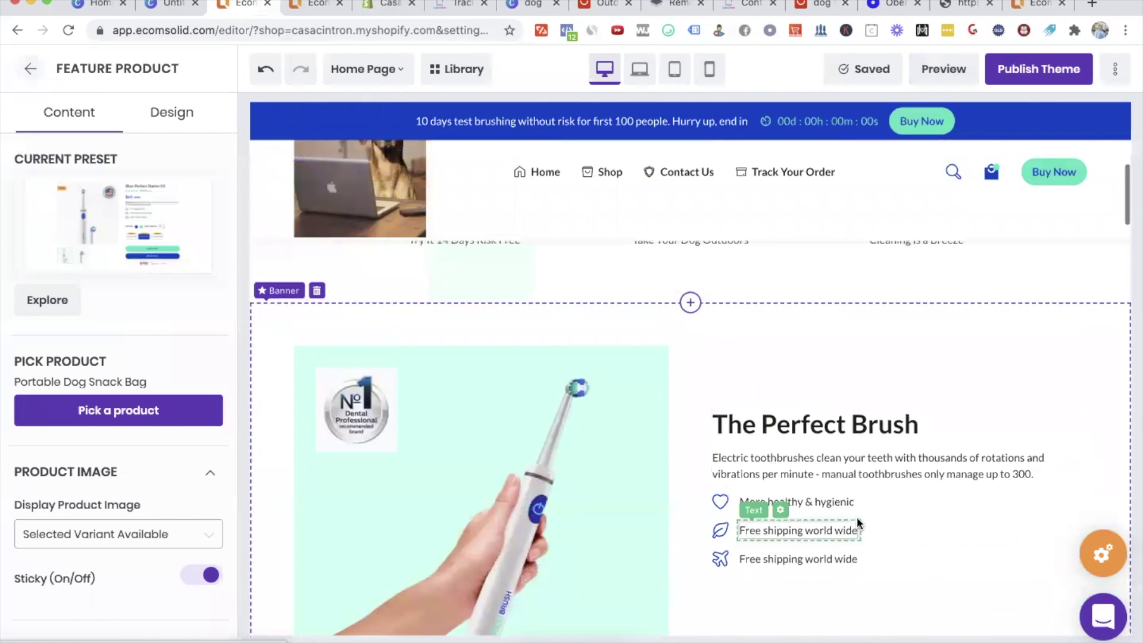
{"action": "scroll", "coordinate": [857, 523], "scroll_direction": "up", "scroll_amount": 3}
{"action": "left_click", "coordinate": [314, 9]}
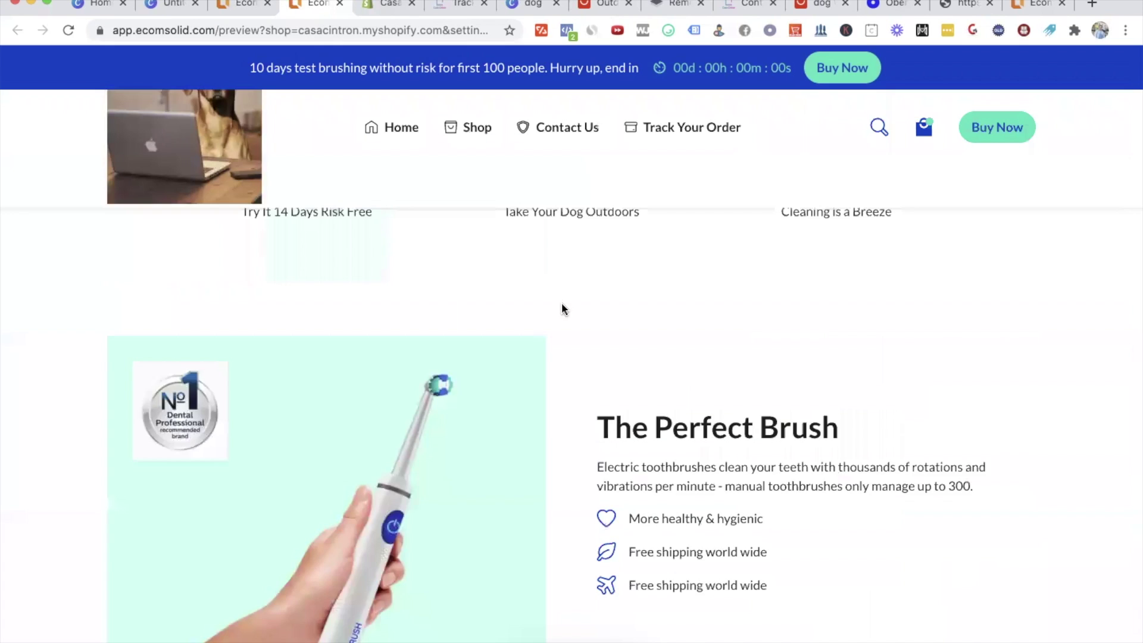
{"action": "scroll", "coordinate": [862, 593], "scroll_direction": "down", "scroll_amount": 10}
{"action": "scroll", "coordinate": [862, 593], "scroll_direction": "up", "scroll_amount": 3}
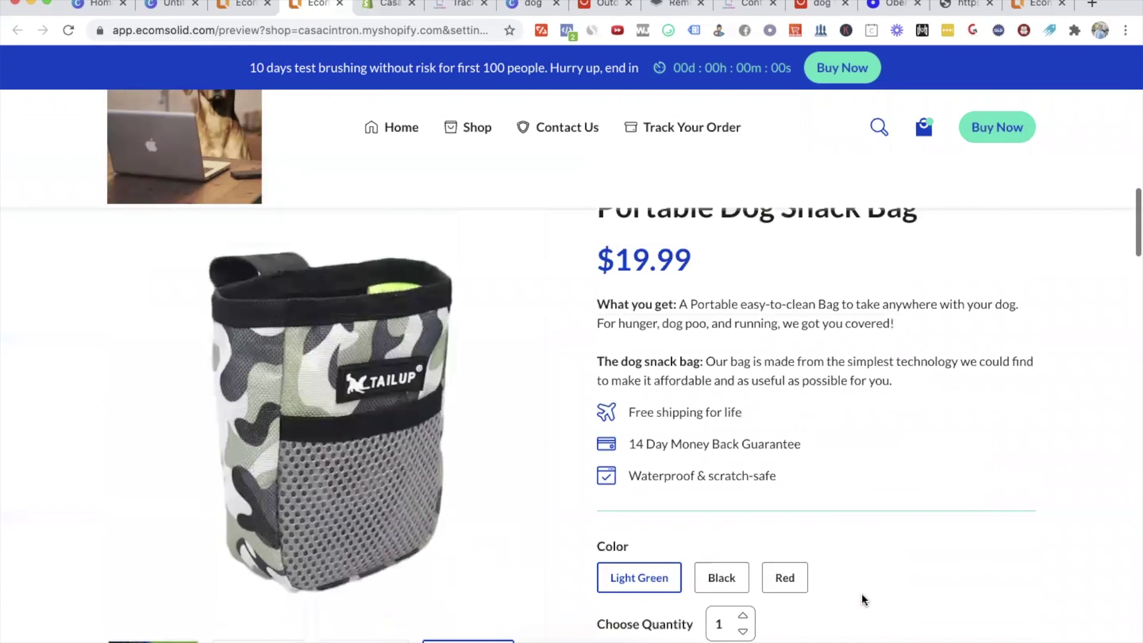
{"action": "left_click", "coordinate": [736, 575]}
{"action": "left_click", "coordinate": [785, 577]}
{"action": "scroll", "coordinate": [844, 410], "scroll_direction": "down", "scroll_amount": 4}
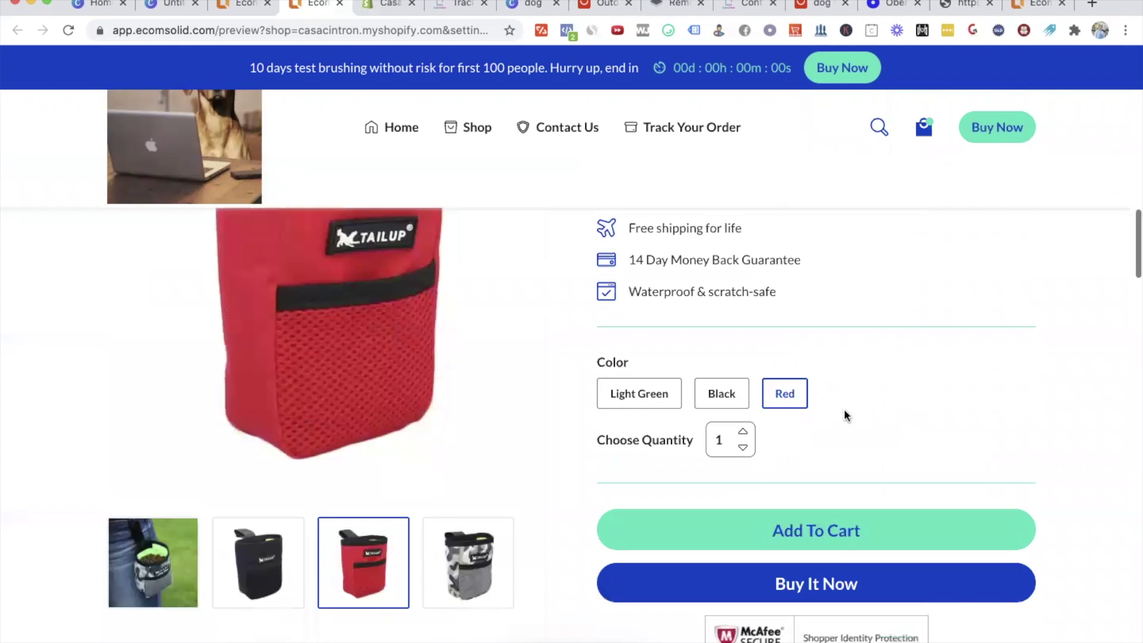
{"action": "scroll", "coordinate": [839, 382], "scroll_direction": "down", "scroll_amount": 15}
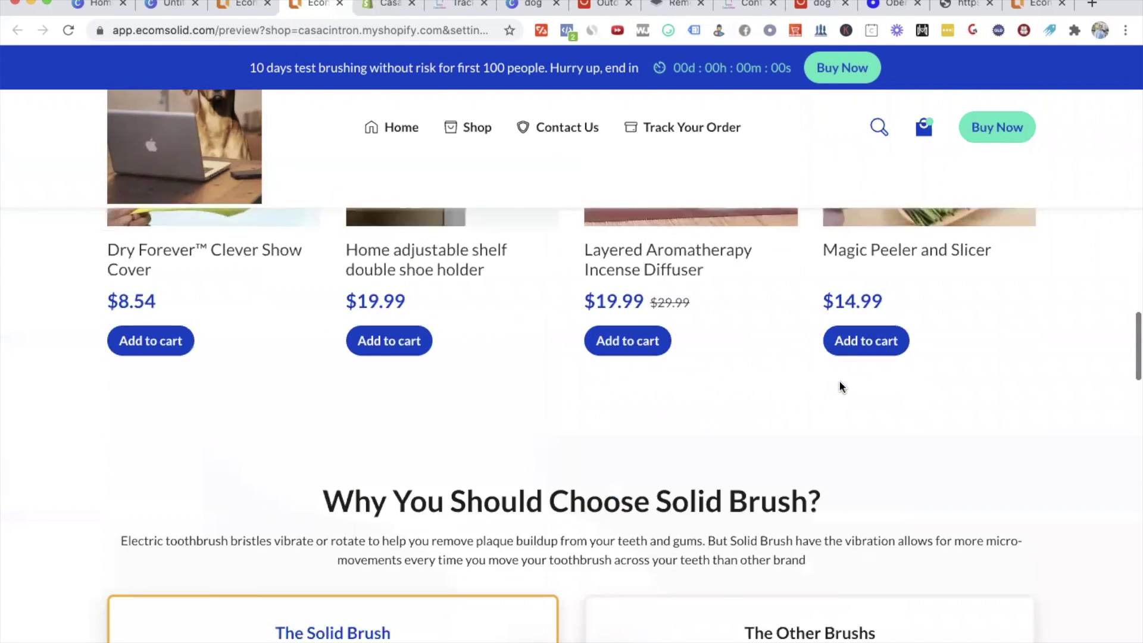
{"action": "scroll", "coordinate": [839, 386], "scroll_direction": "up", "scroll_amount": 3}
{"action": "left_click_drag", "start_coordinate": [866, 390], "coordinate": [454, 327]}
{"action": "left_click", "coordinate": [450, 327]}
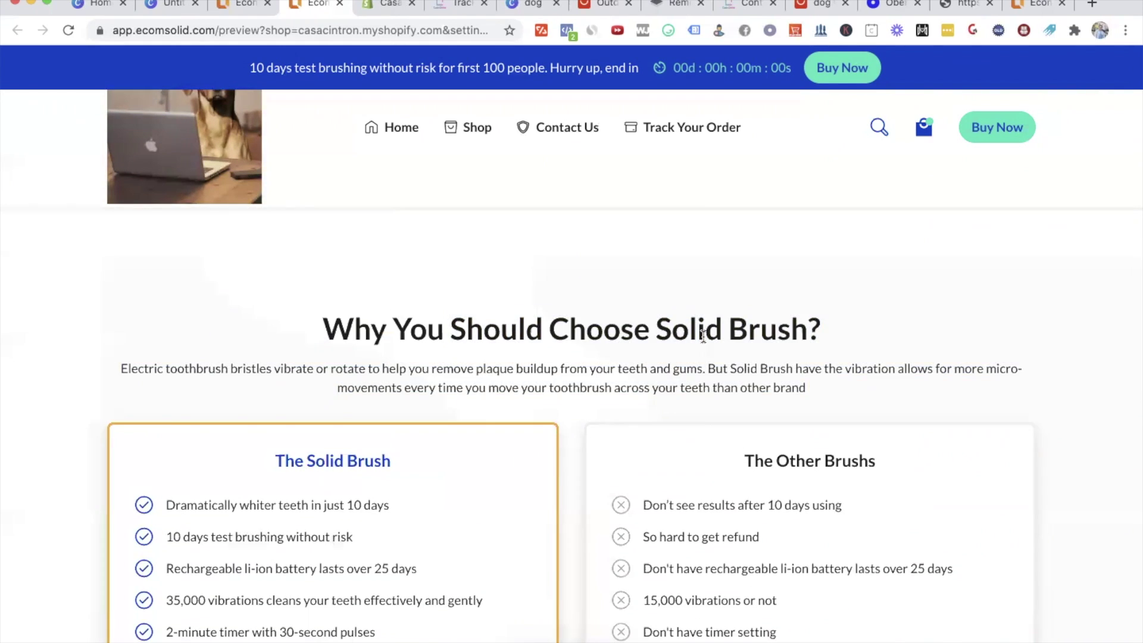
{"action": "scroll", "coordinate": [703, 337], "scroll_direction": "down", "scroll_amount": 10}
{"action": "scroll", "coordinate": [704, 336], "scroll_direction": "down", "scroll_amount": 20}
{"action": "scroll", "coordinate": [703, 336], "scroll_direction": "up", "scroll_amount": 10}
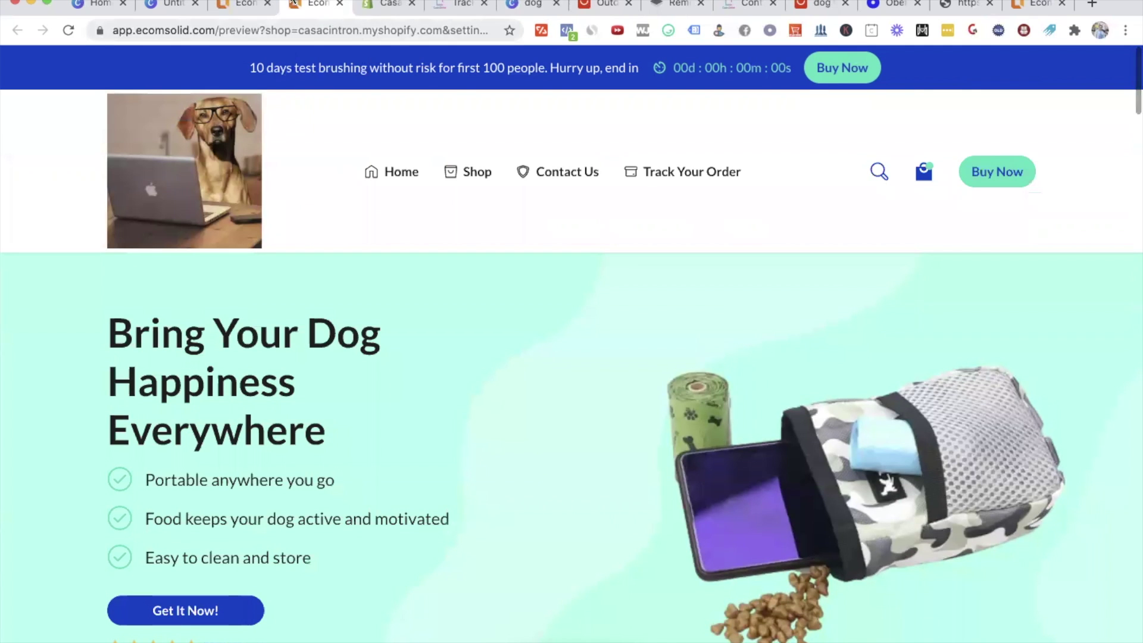
{"action": "left_click", "coordinate": [238, 5]}
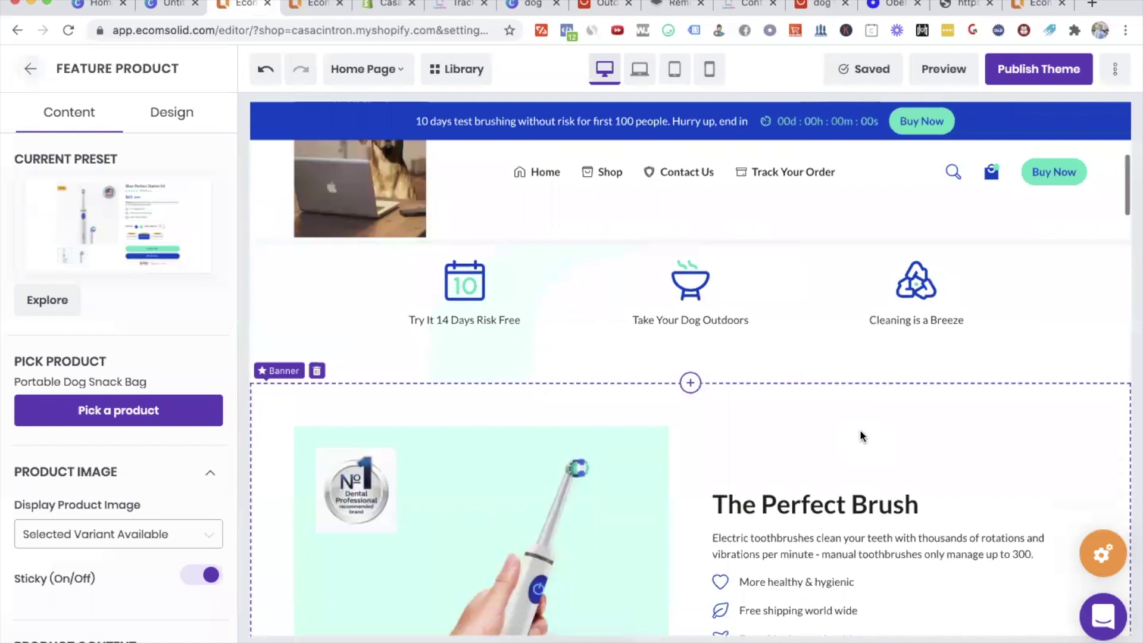
Step: Replace 'Brush' with 'Dog Snack Bag' in the banner heading
{"action": "left_click", "coordinate": [798, 402]}
{"action": "double_click", "coordinate": [808, 401]}
{"action": "double_click", "coordinate": [887, 401]}
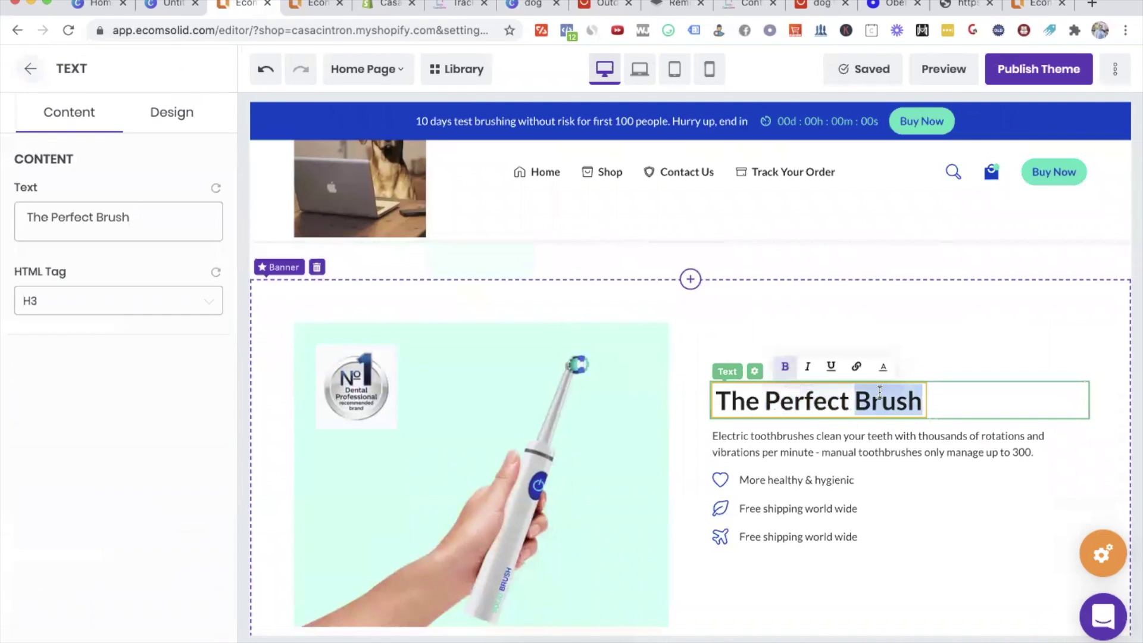
{"action": "type", "text": "Dog Snack Bag"}
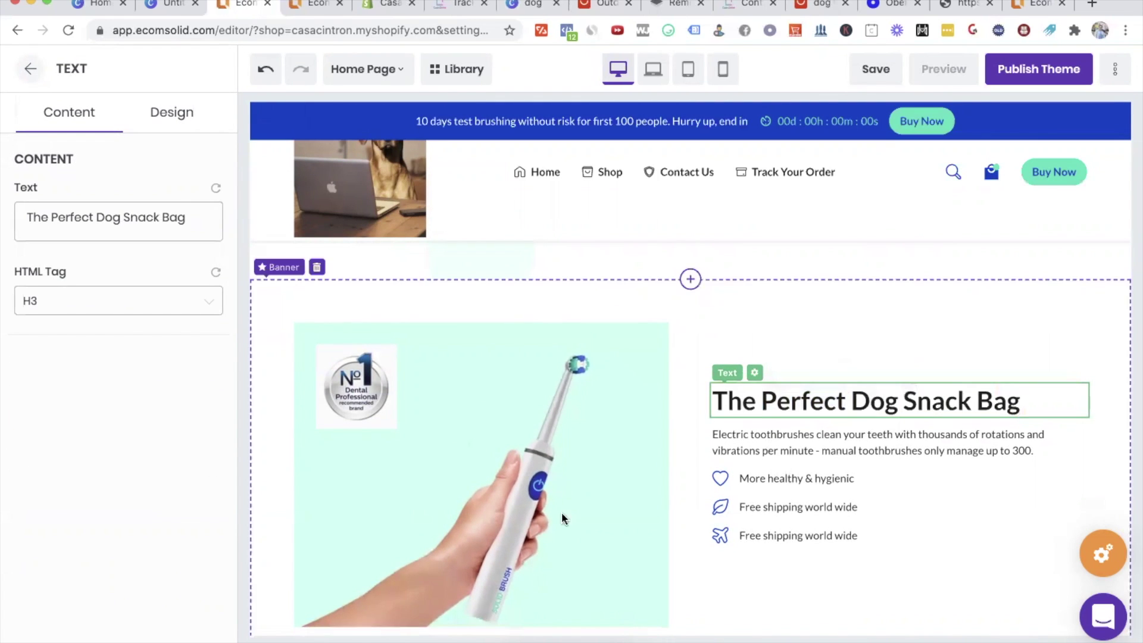
{"action": "left_click", "coordinate": [505, 495]}
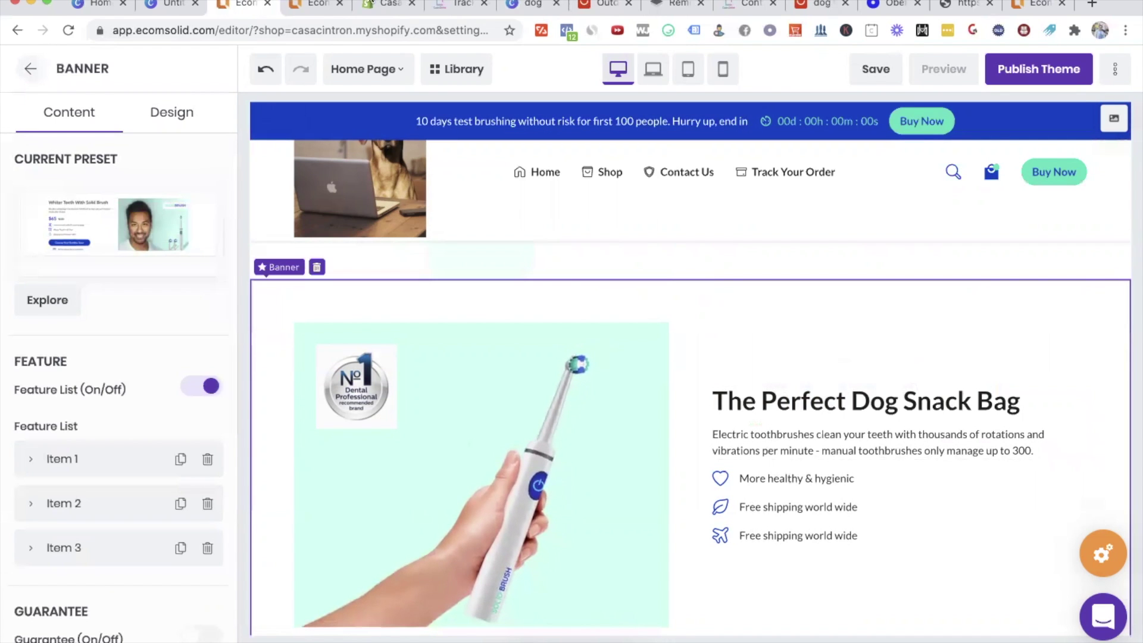
{"action": "left_click_drag", "start_coordinate": [597, 3], "coordinate": [312, 4]}
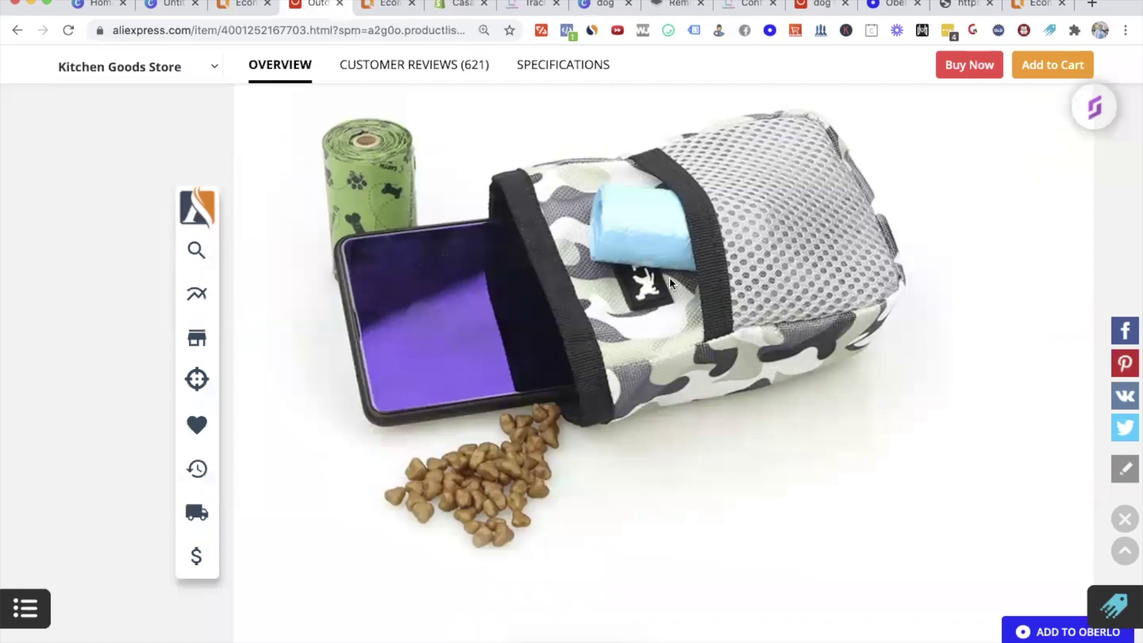
Step: Save the hip-worn camo pouch photo to Downloads as a JPEG
{"action": "scroll", "coordinate": [669, 279], "scroll_direction": "down", "scroll_amount": 5}
{"action": "scroll", "coordinate": [671, 283], "scroll_direction": "down", "scroll_amount": 10}
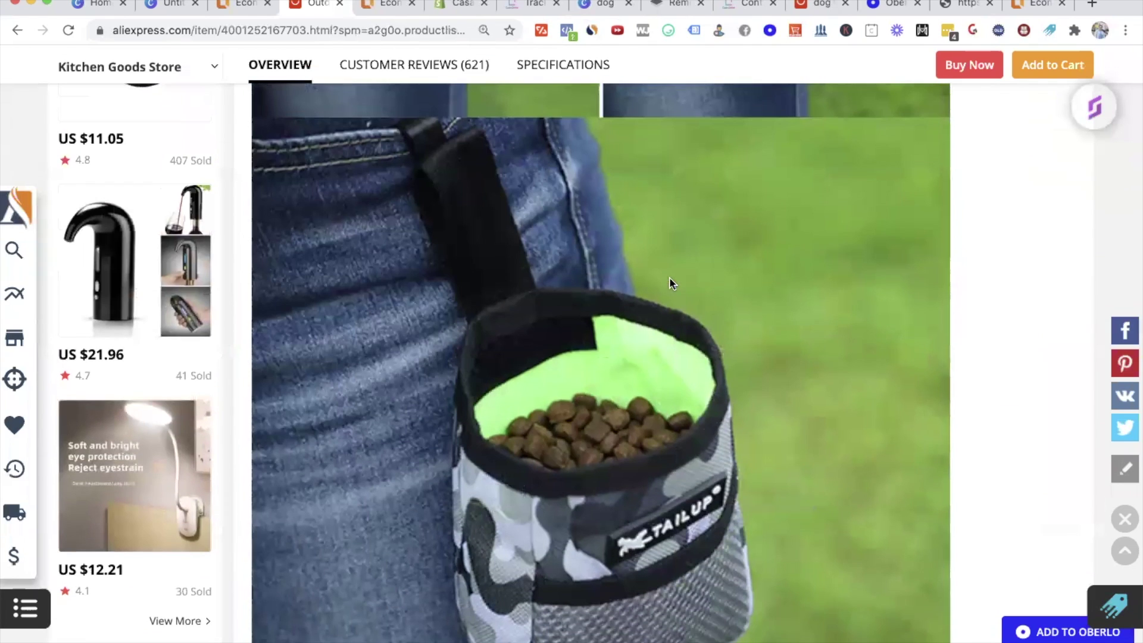
{"action": "right_click", "coordinate": [542, 333]}
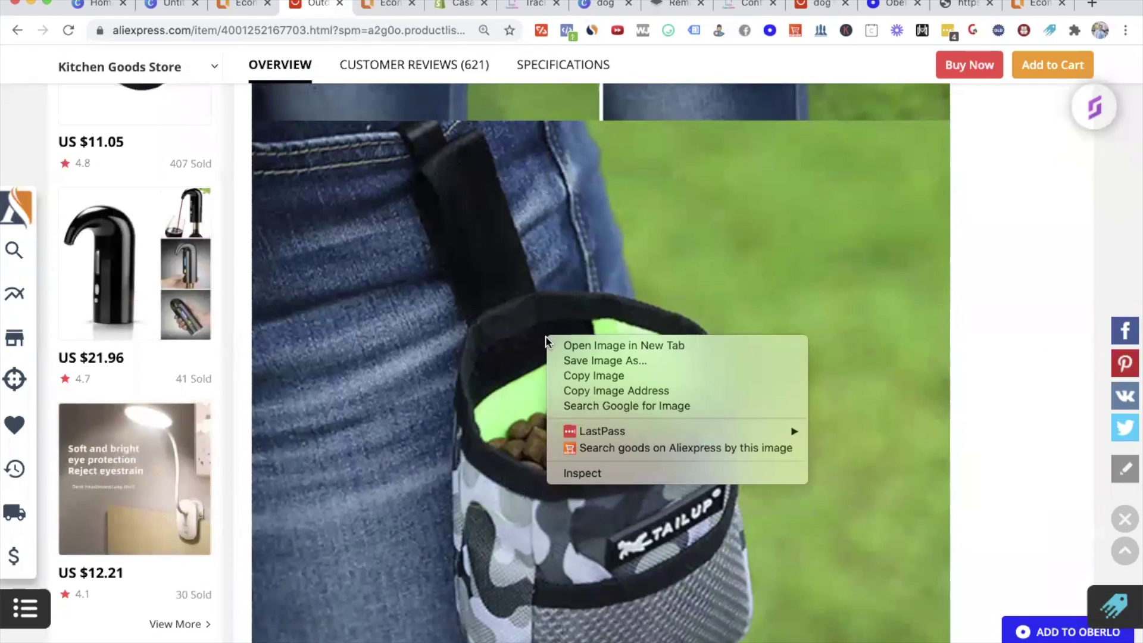
{"action": "left_click", "coordinate": [635, 360]}
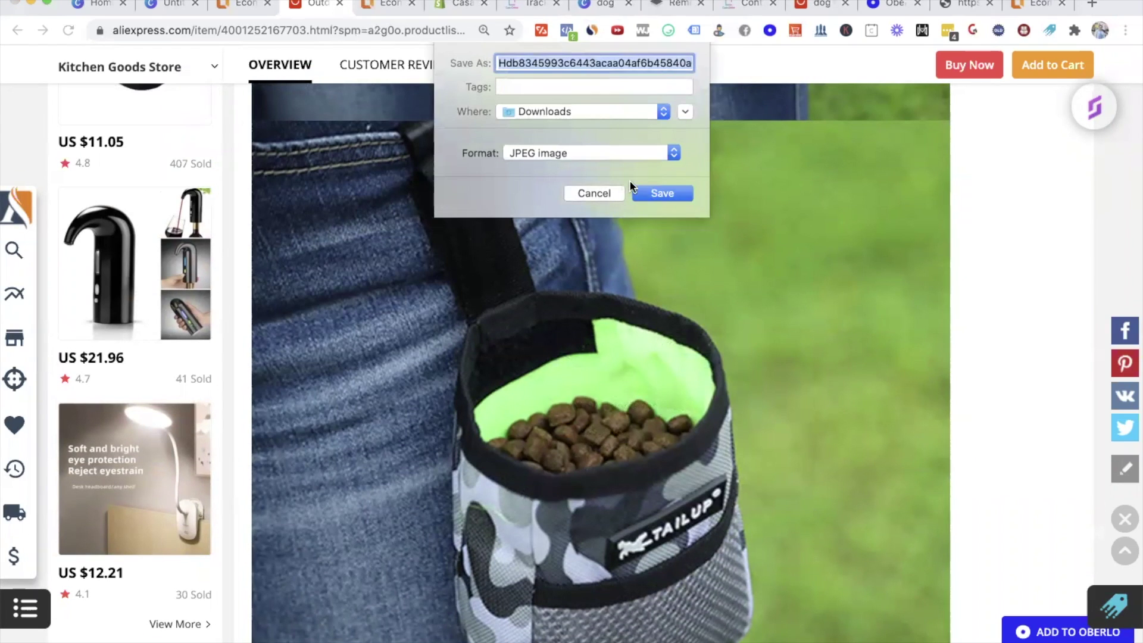
{"action": "left_click", "coordinate": [662, 197]}
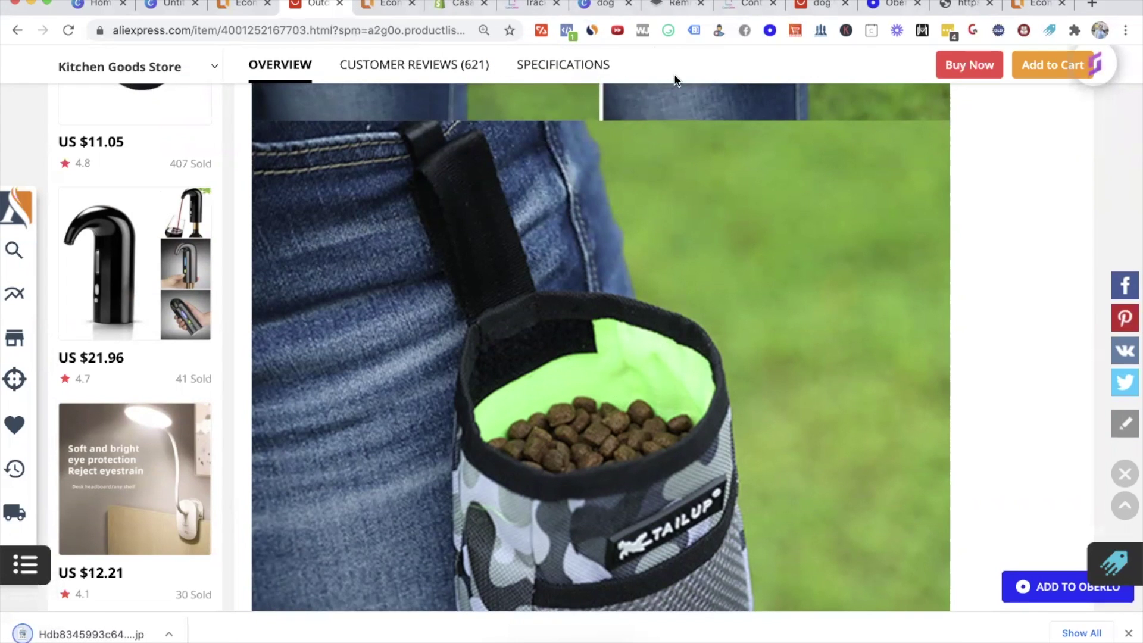
{"action": "left_click", "coordinate": [595, 7]}
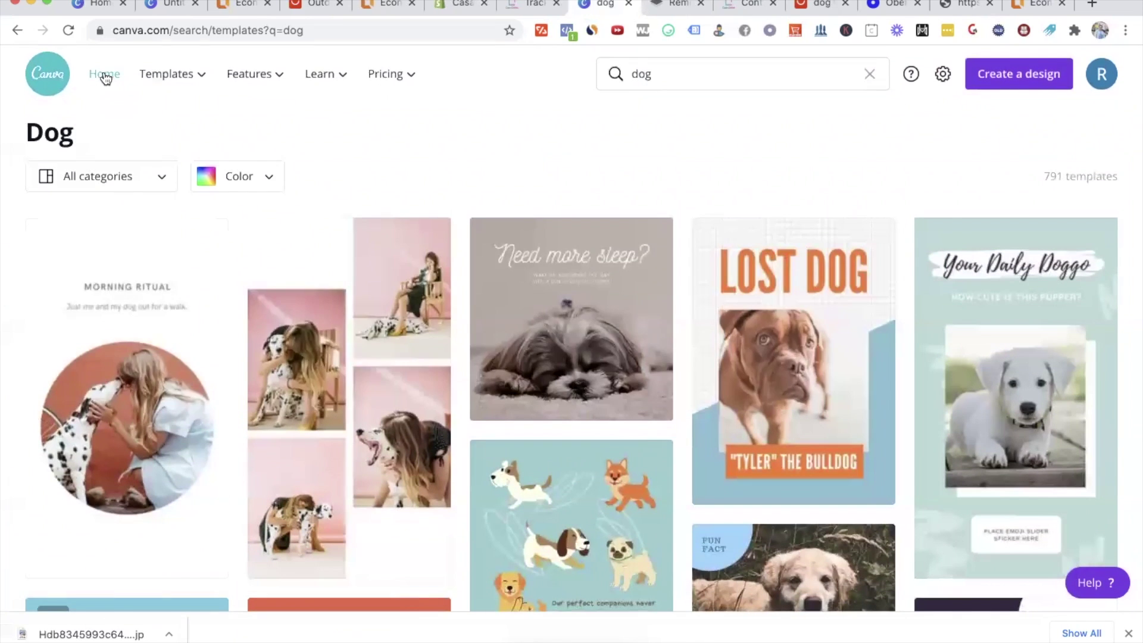
Step: Add a second page and fill it with the uploaded dog-pouch photo
{"action": "left_click", "coordinate": [164, 3]}
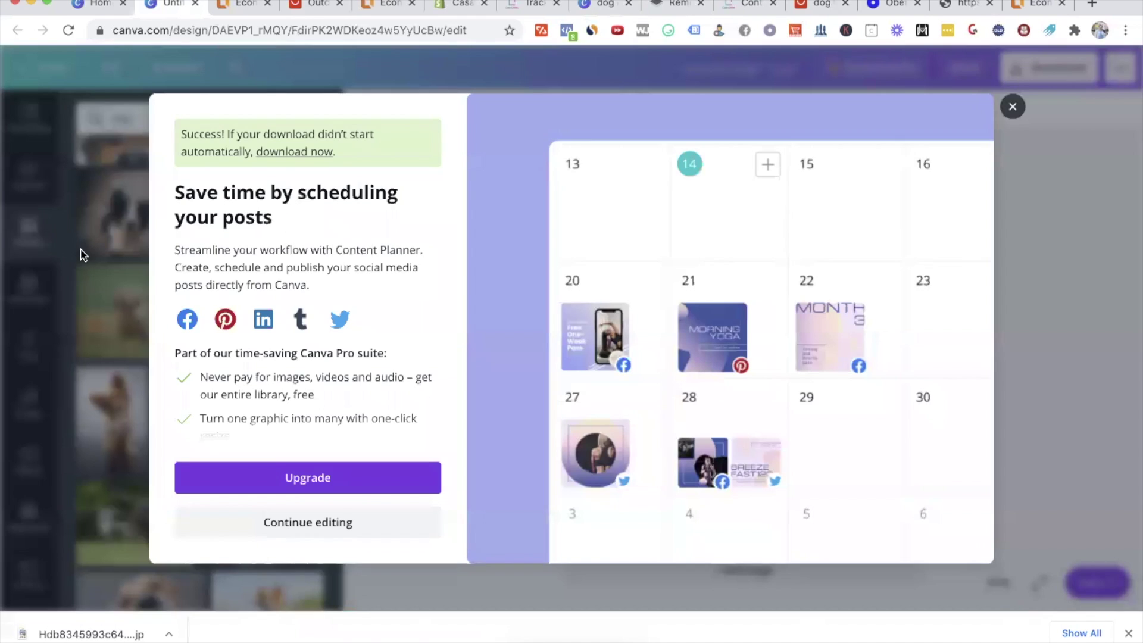
{"action": "left_click", "coordinate": [83, 254]}
{"action": "left_click", "coordinate": [803, 572]}
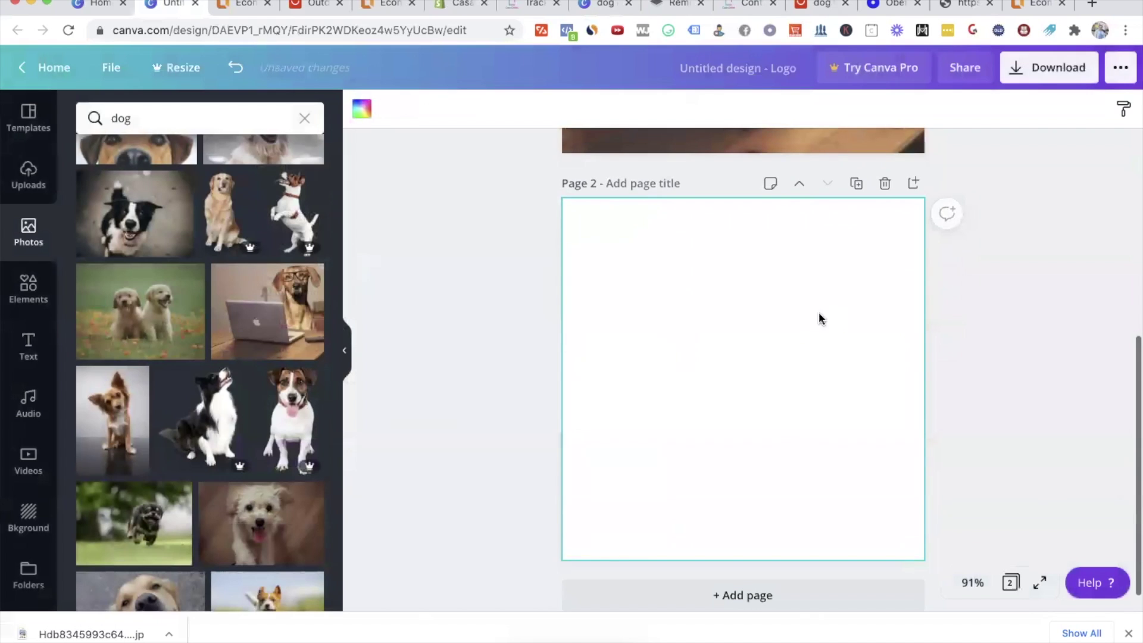
{"action": "left_click", "coordinate": [28, 176]}
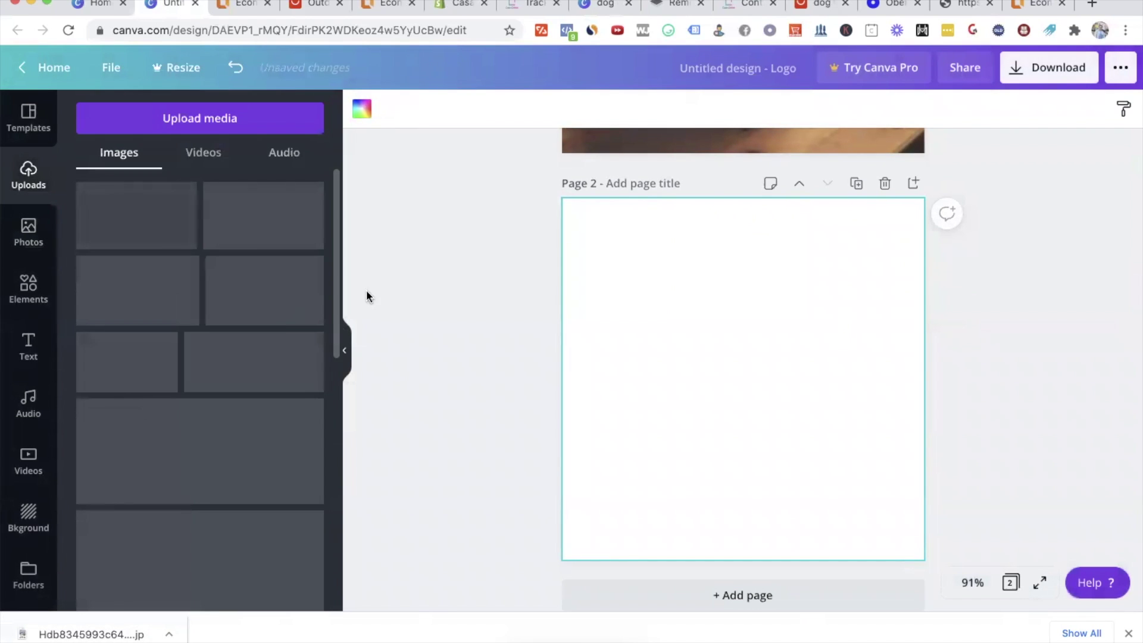
{"action": "left_click", "coordinate": [143, 189]}
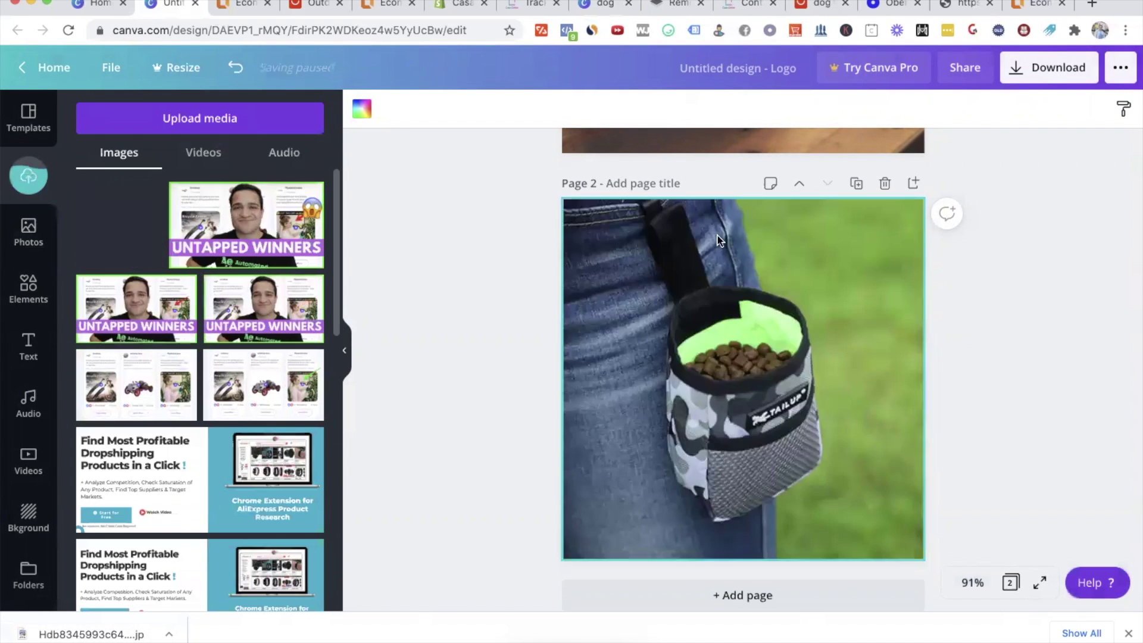
{"action": "left_click_drag", "start_coordinate": [731, 228], "coordinate": [286, 232]}
{"action": "left_click_drag", "start_coordinate": [119, 225], "coordinate": [698, 231]}
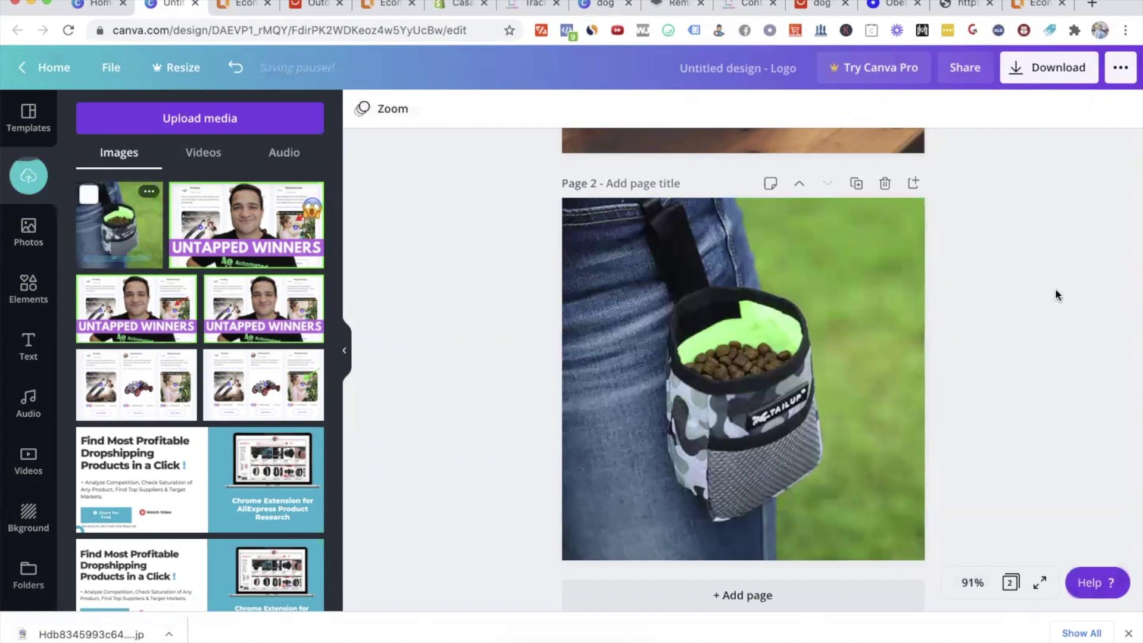
Step: Adjust the photo to saturation 14 and brightness 3
{"action": "left_click", "coordinate": [664, 342]}
{"action": "left_click", "coordinate": [414, 113]}
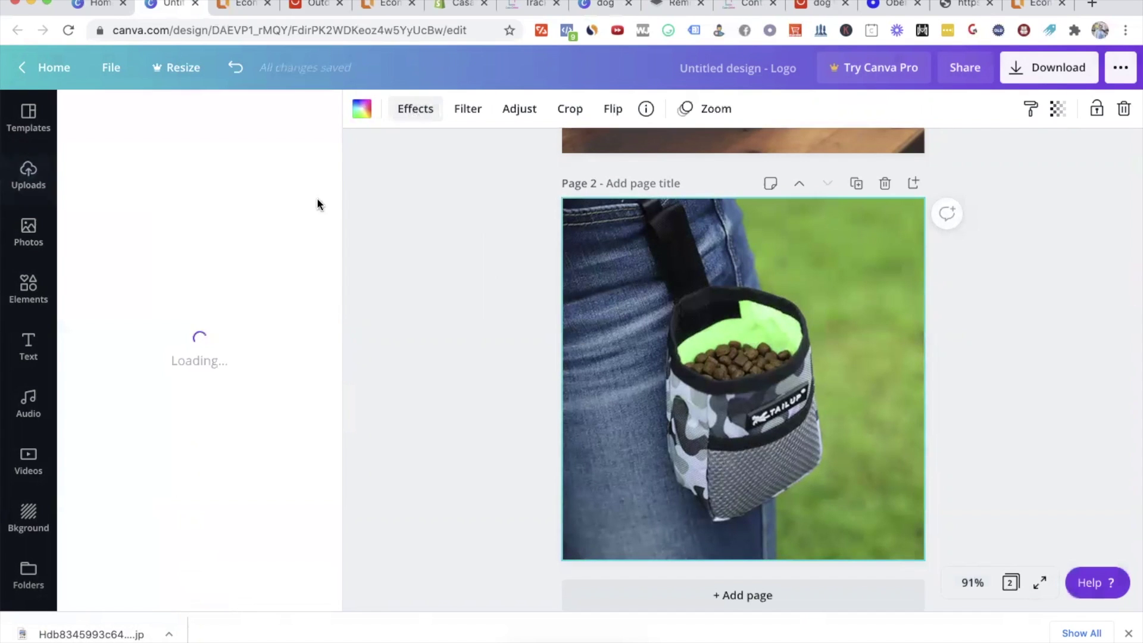
{"action": "left_click", "coordinate": [519, 110]}
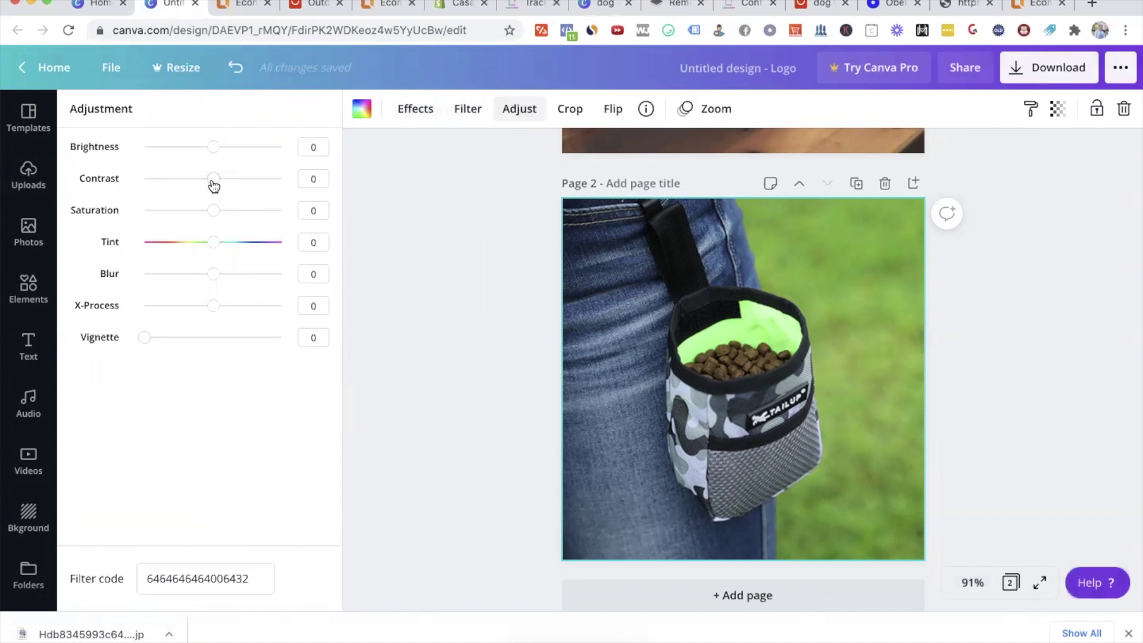
{"action": "left_click_drag", "start_coordinate": [214, 186], "coordinate": [216, 183]}
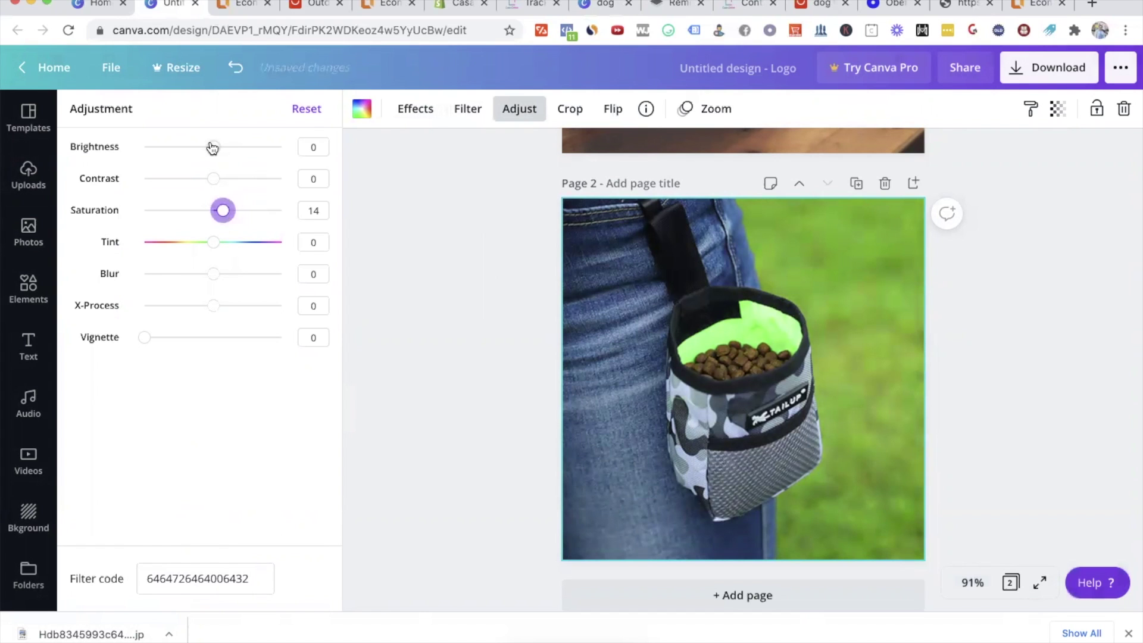
{"action": "left_click_drag", "start_coordinate": [216, 149], "coordinate": [216, 147]}
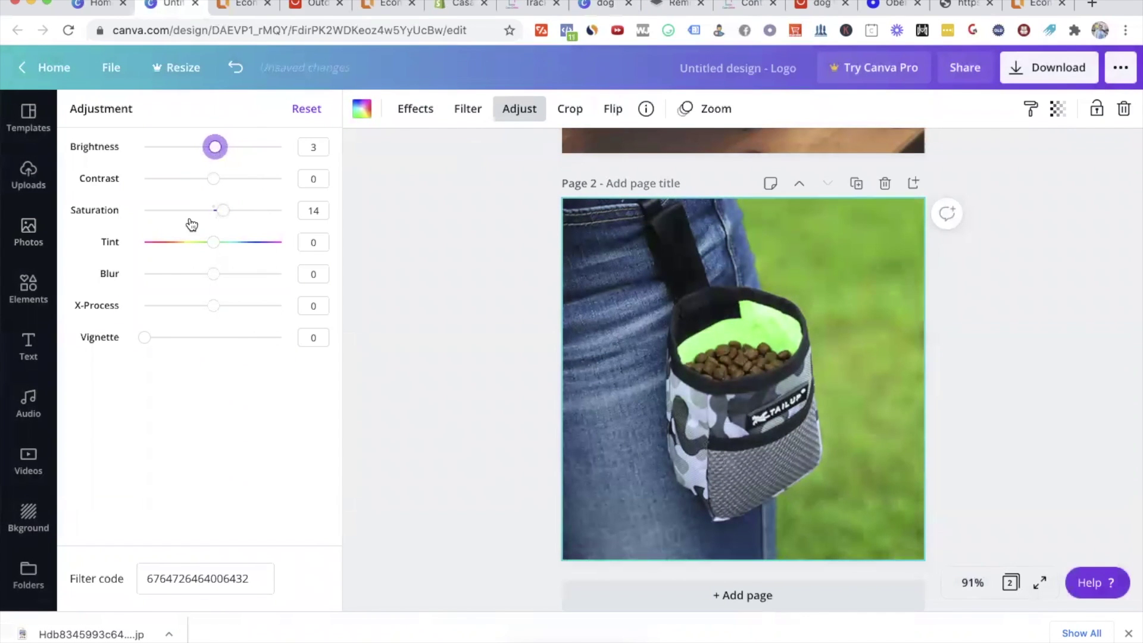
{"action": "left_click", "coordinate": [519, 109]}
{"action": "right_click", "coordinate": [172, 3]}
{"action": "left_click", "coordinate": [178, 6]}
Step: Load BeFunky and open the downloaded dog-pouch photo in a new project
{"action": "type", "text": "befunky"}
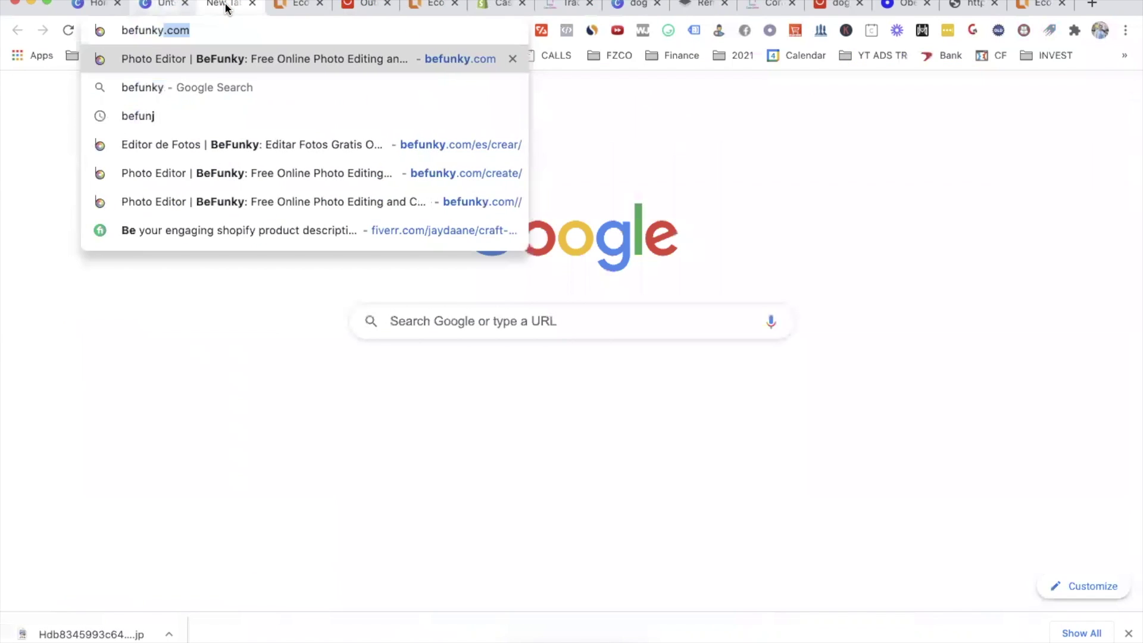
{"action": "key", "text": "Return"}
{"action": "left_click_drag", "start_coordinate": [226, 6], "coordinate": [155, 3]}
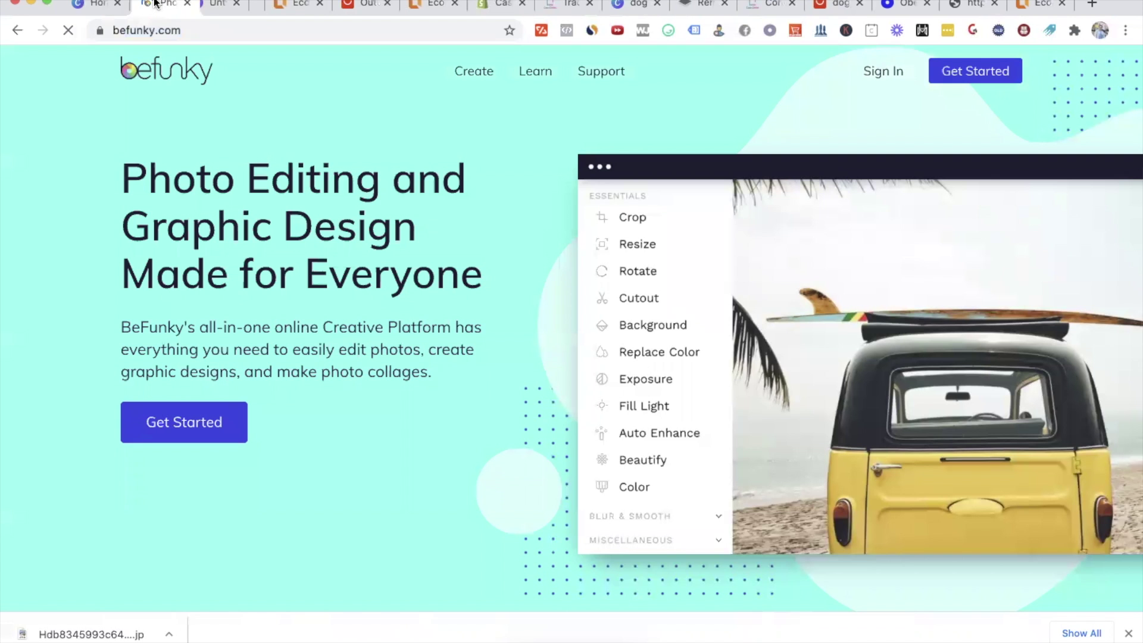
{"action": "left_click", "coordinate": [976, 73]}
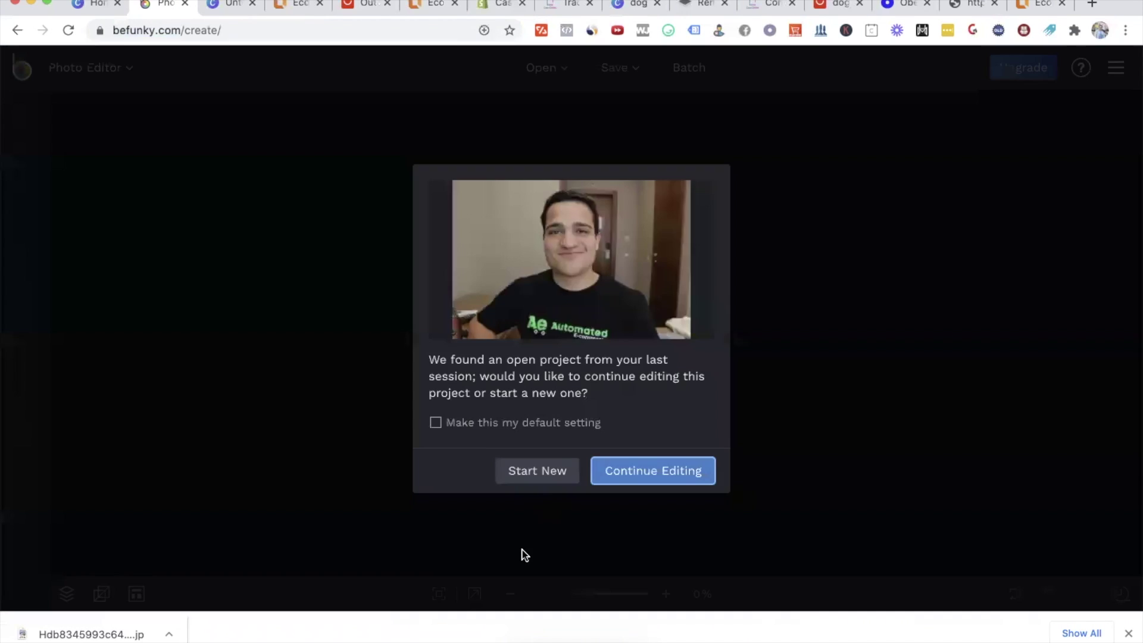
{"action": "left_click", "coordinate": [552, 475]}
{"action": "left_click", "coordinate": [550, 69]}
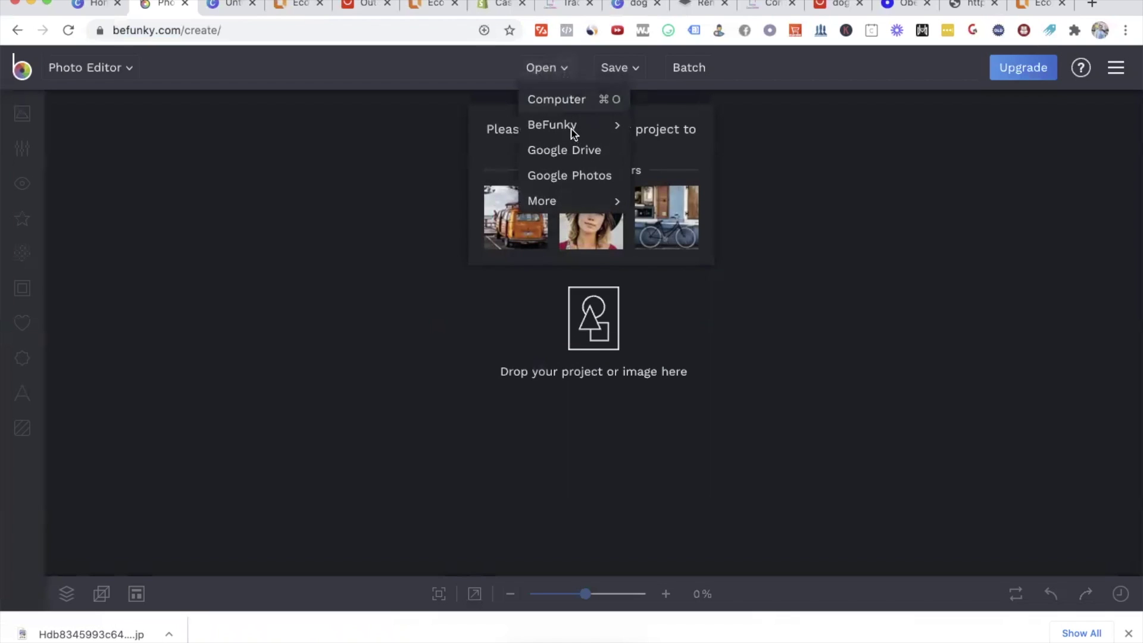
{"action": "left_click", "coordinate": [564, 102]}
{"action": "double_click", "coordinate": [462, 101]}
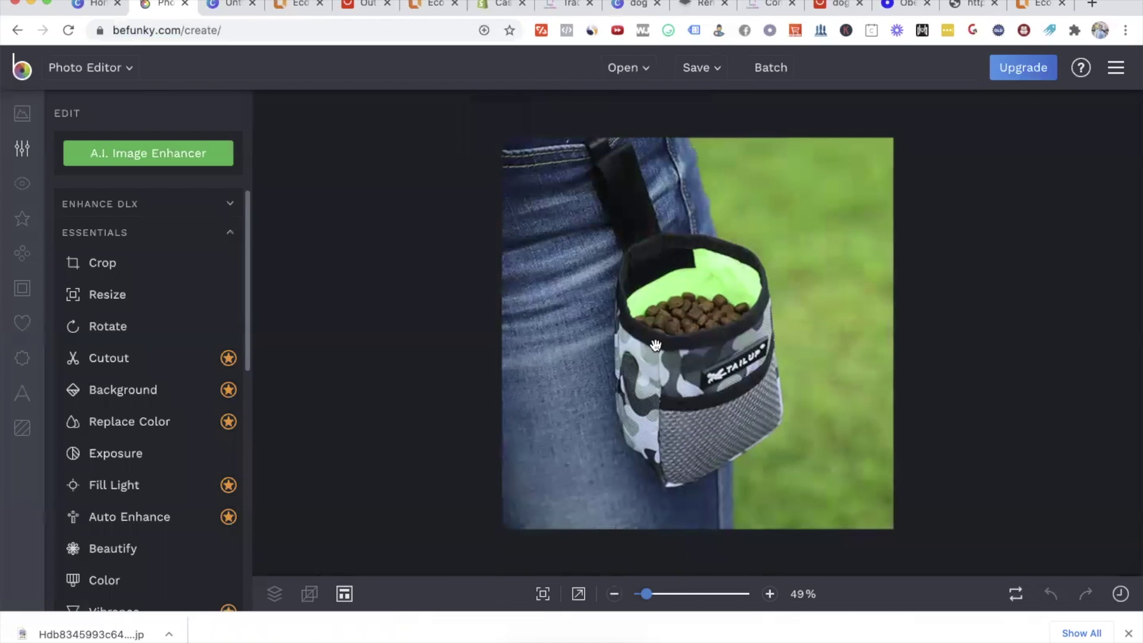
Step: Apply a 35% Beautify touch-up and save the photo to the computer as PNG
{"action": "left_click", "coordinate": [115, 546]}
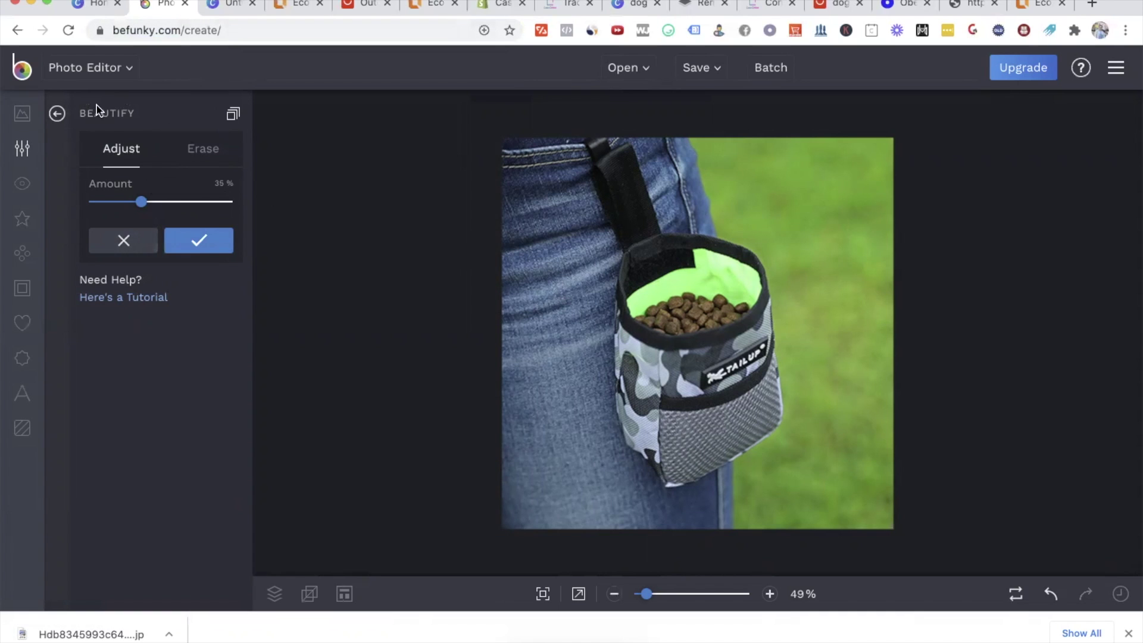
{"action": "left_click", "coordinate": [201, 244]}
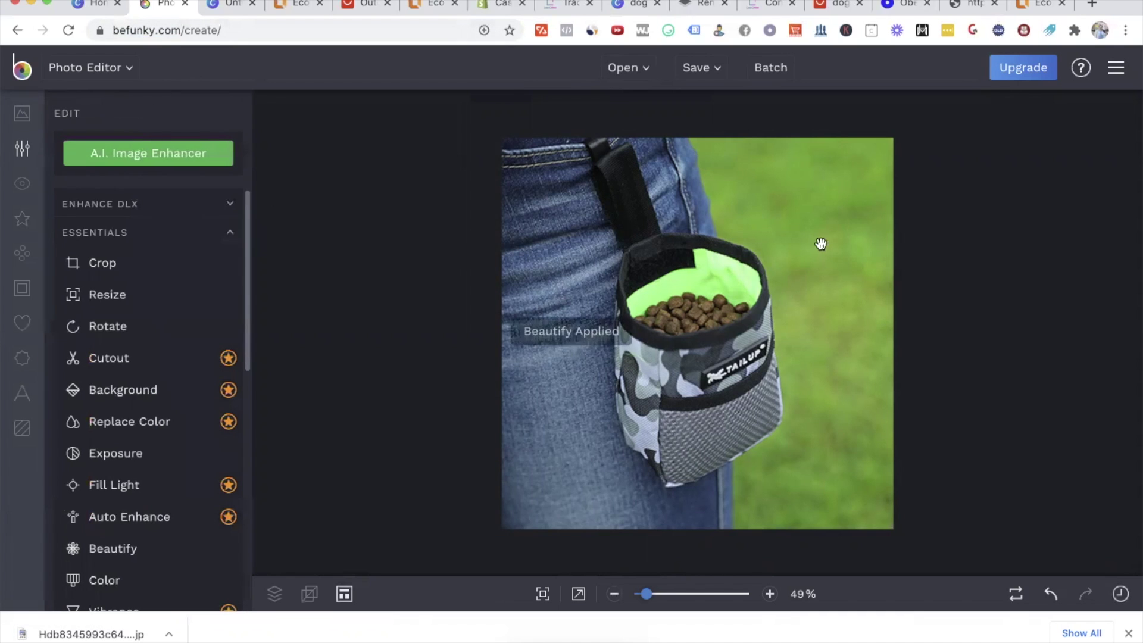
{"action": "left_click", "coordinate": [704, 68]}
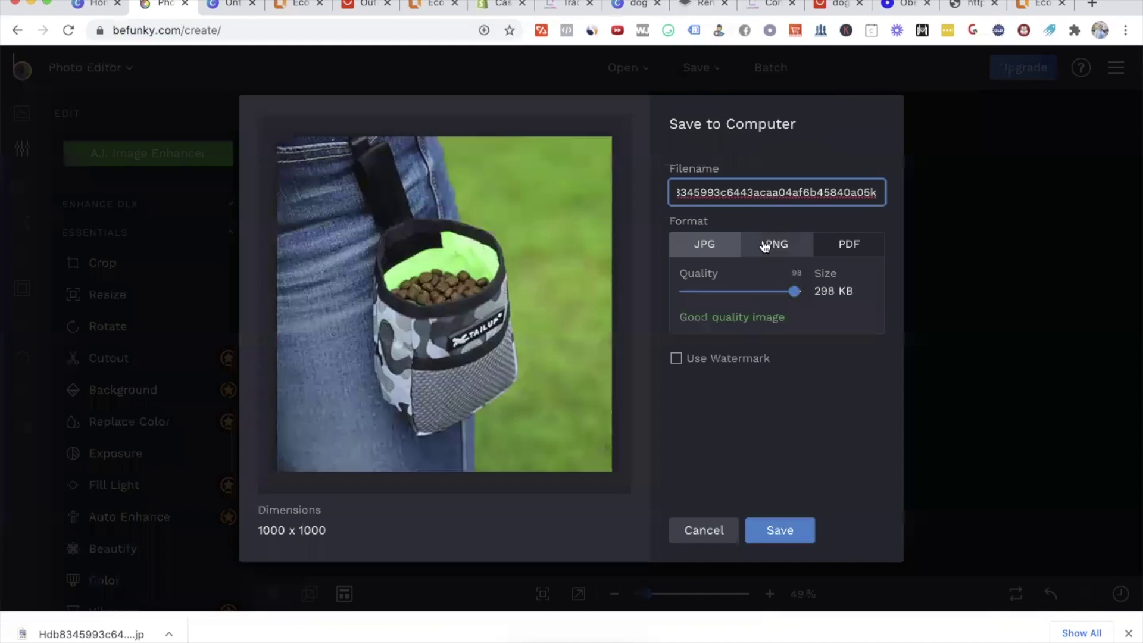
{"action": "left_click", "coordinate": [768, 245]}
{"action": "left_click", "coordinate": [780, 530]}
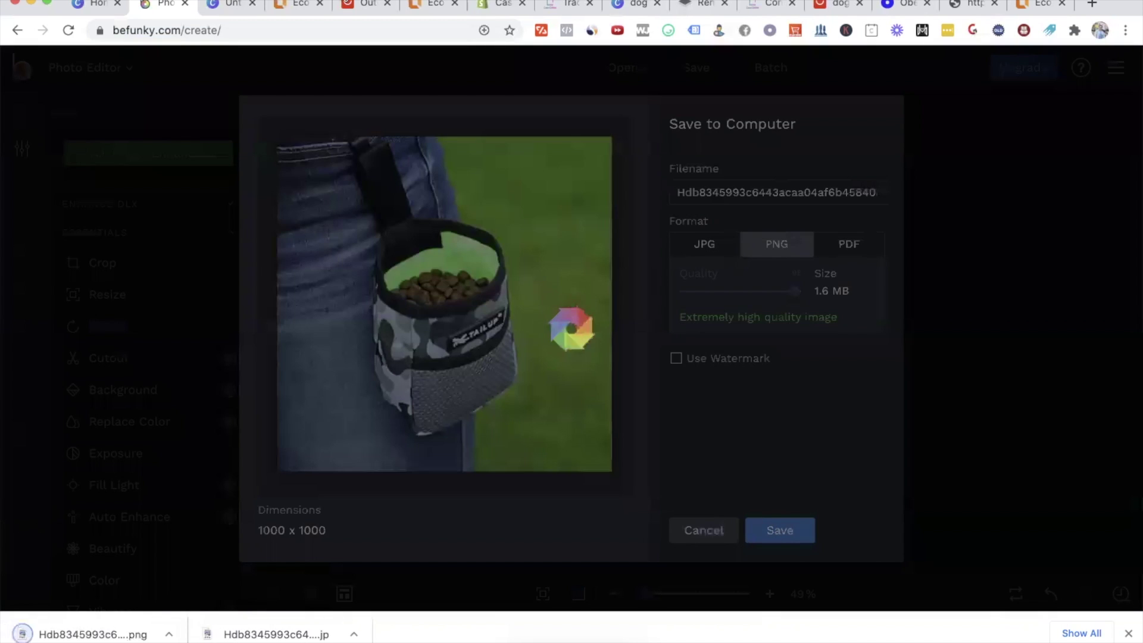
{"action": "left_click", "coordinate": [297, 4]}
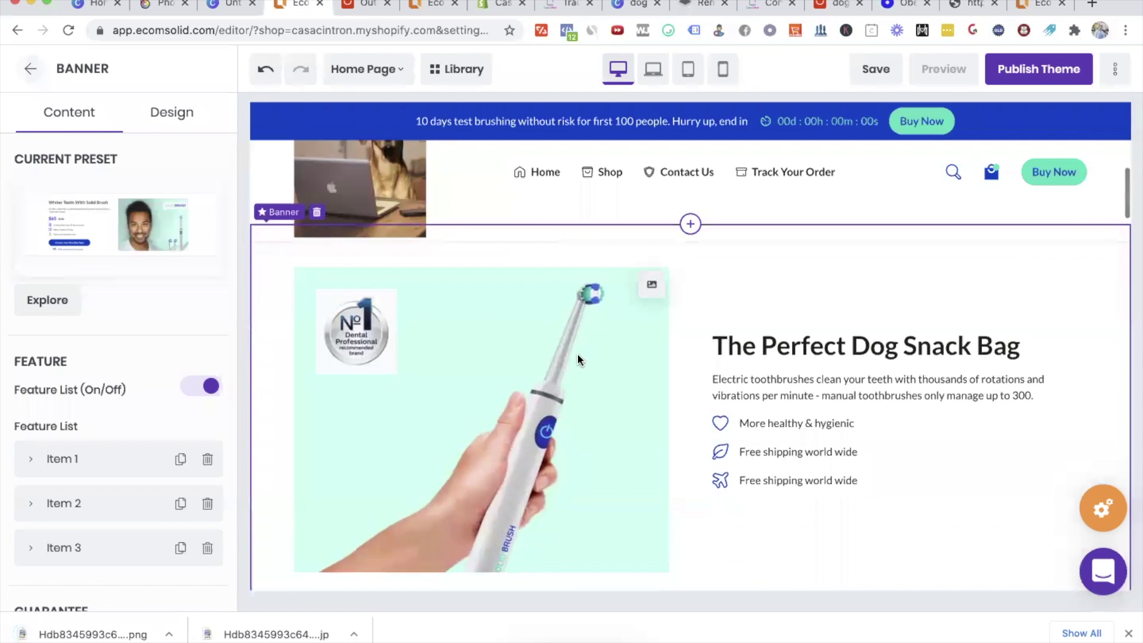
Step: Upload the edited dog-pouch PNG as a new image in the banner picture's gallery
{"action": "left_click", "coordinate": [649, 284]}
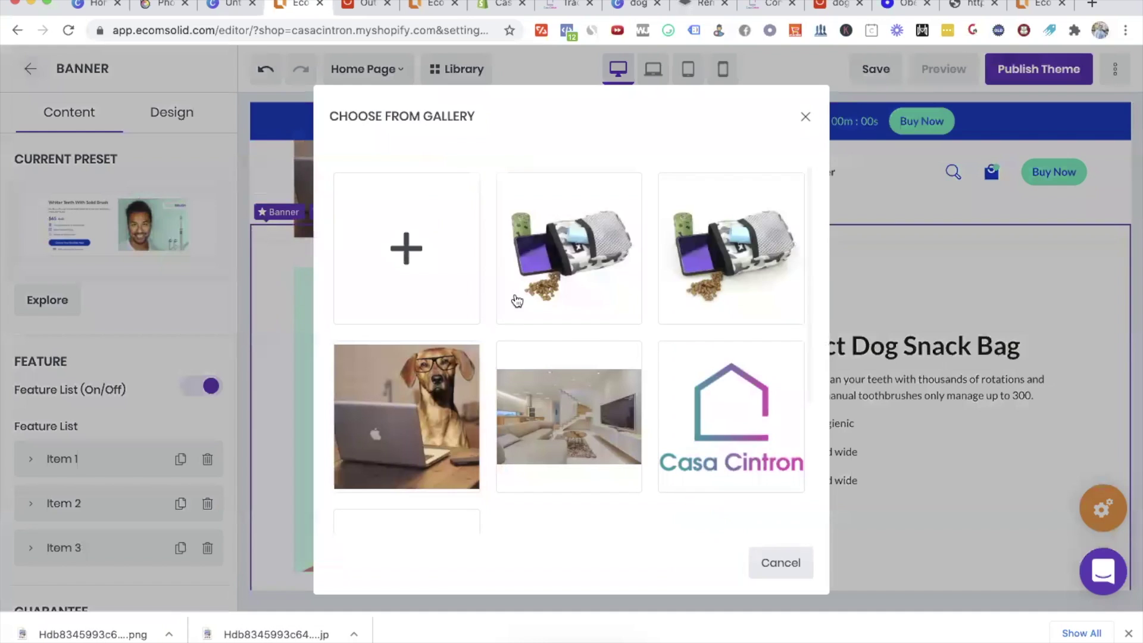
{"action": "left_click", "coordinate": [414, 279]}
{"action": "double_click", "coordinate": [441, 104]}
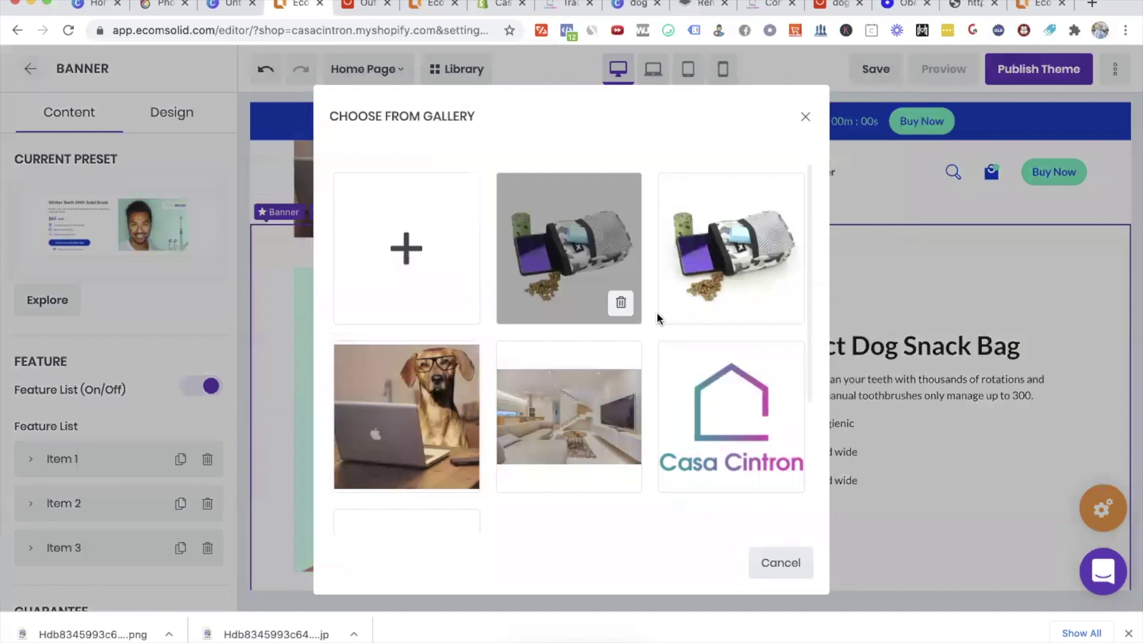
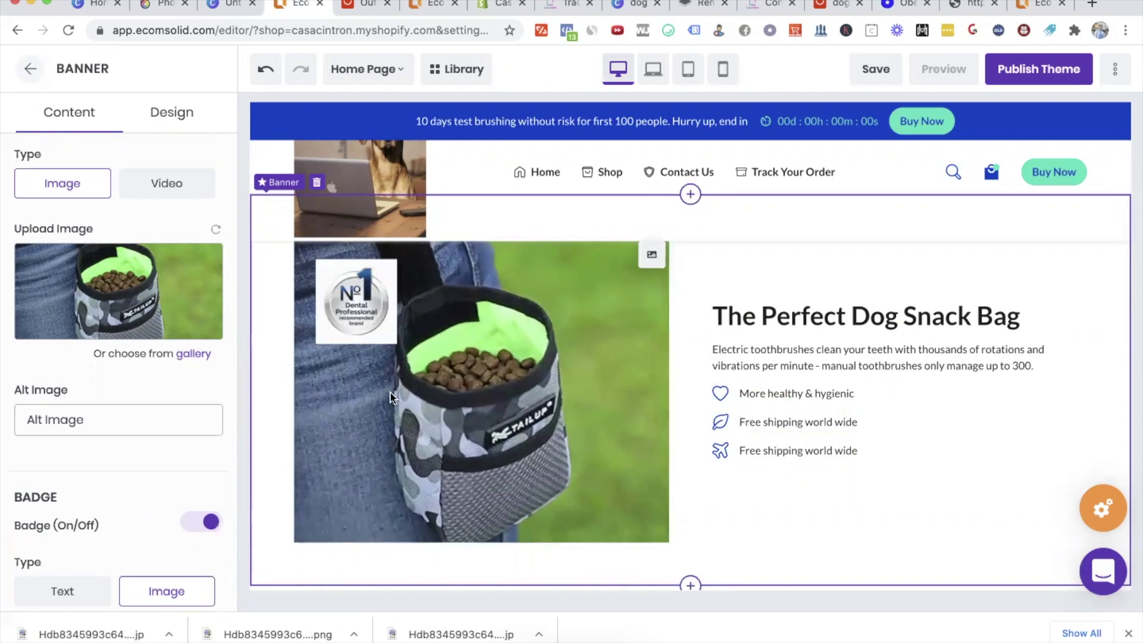
Step: Turn off the banner image's No1 badge and replace the description with text about healthy dog snacks everywhere
{"action": "scroll", "coordinate": [114, 452], "scroll_direction": "down", "scroll_amount": 5}
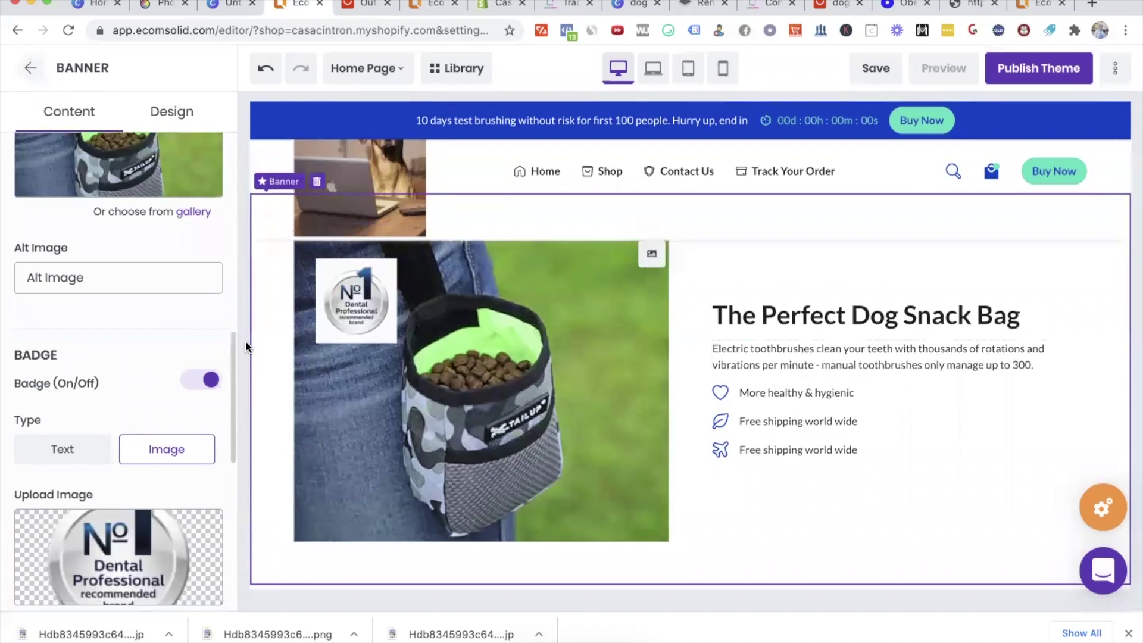
{"action": "left_click", "coordinate": [203, 384]}
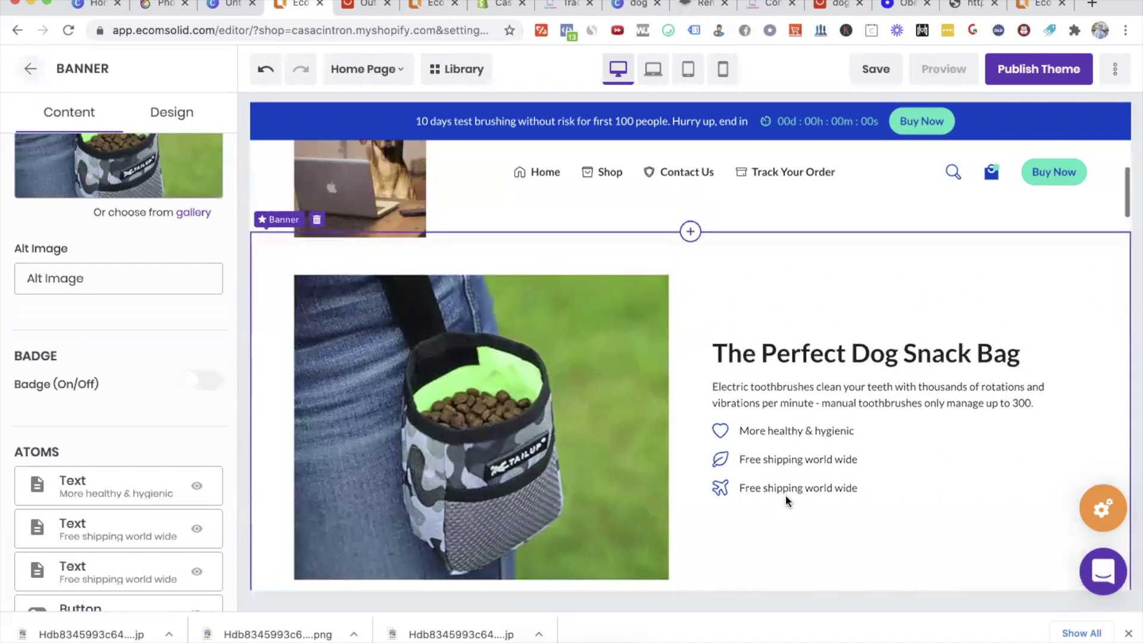
{"action": "left_click", "coordinate": [820, 390]}
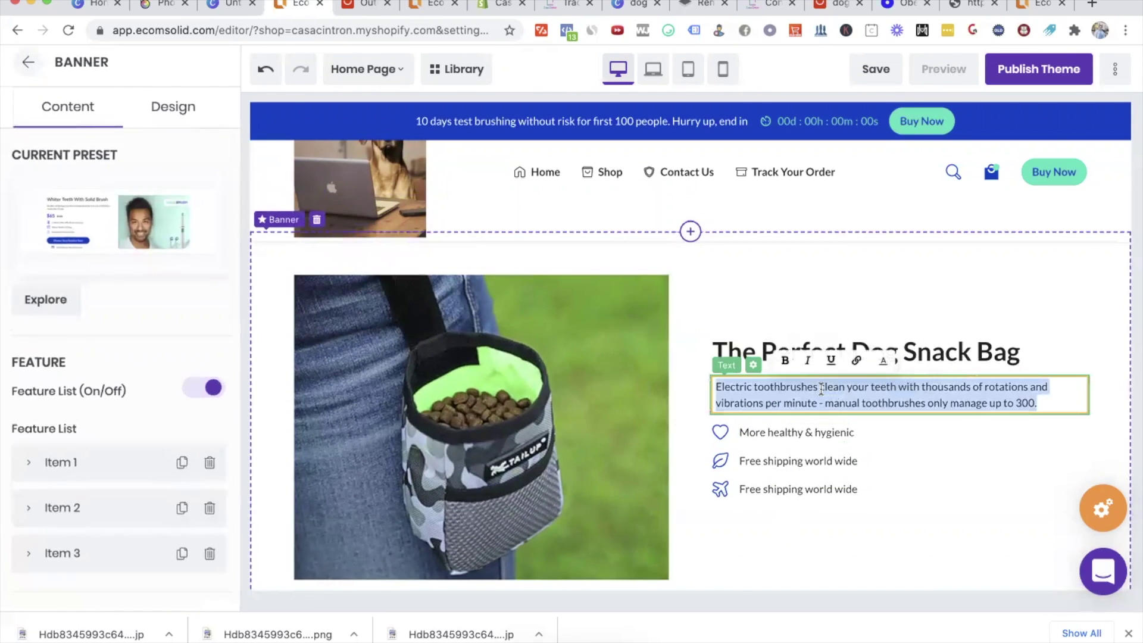
{"action": "key", "text": "super+a"}
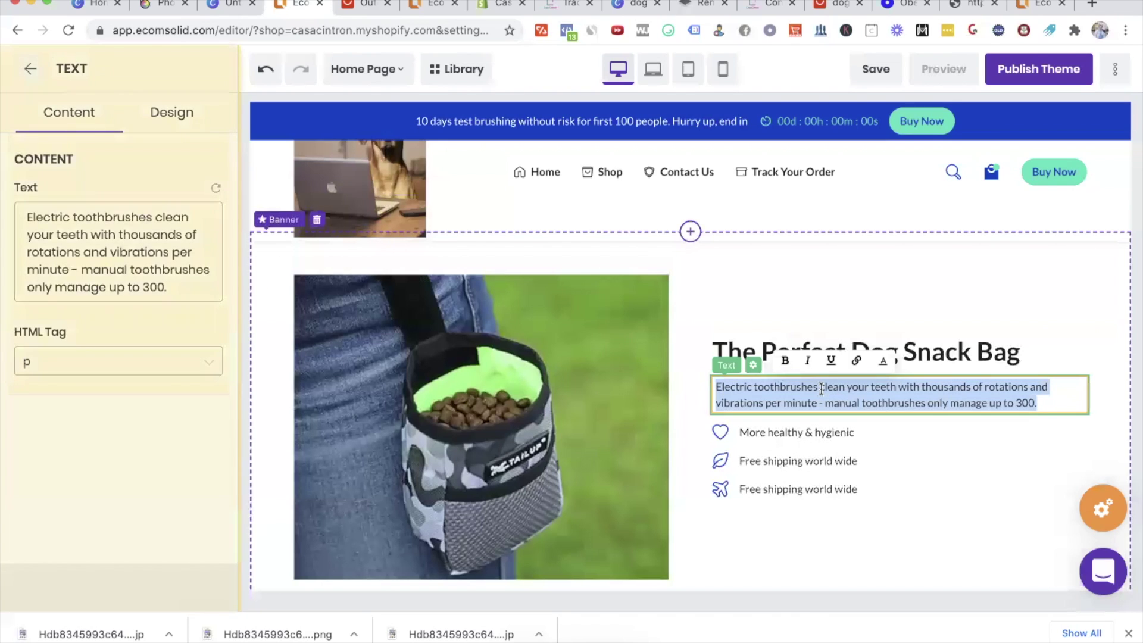
{"action": "type", "text": "Bring your dog health and"}
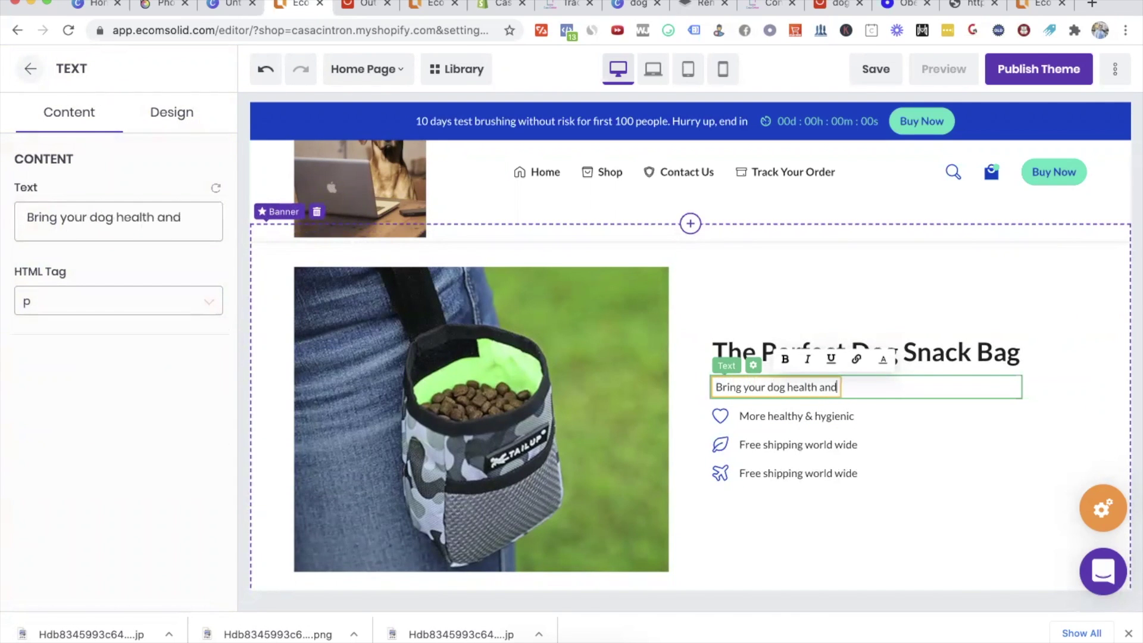
{"action": "key", "text": "BackSpace"}
{"action": "key", "text": "BackSpace"}
{"action": "key", "text": "BackSpace"}
{"action": "key", "text": "BackSpace"}
{"action": "type", "text": "y snakc"}
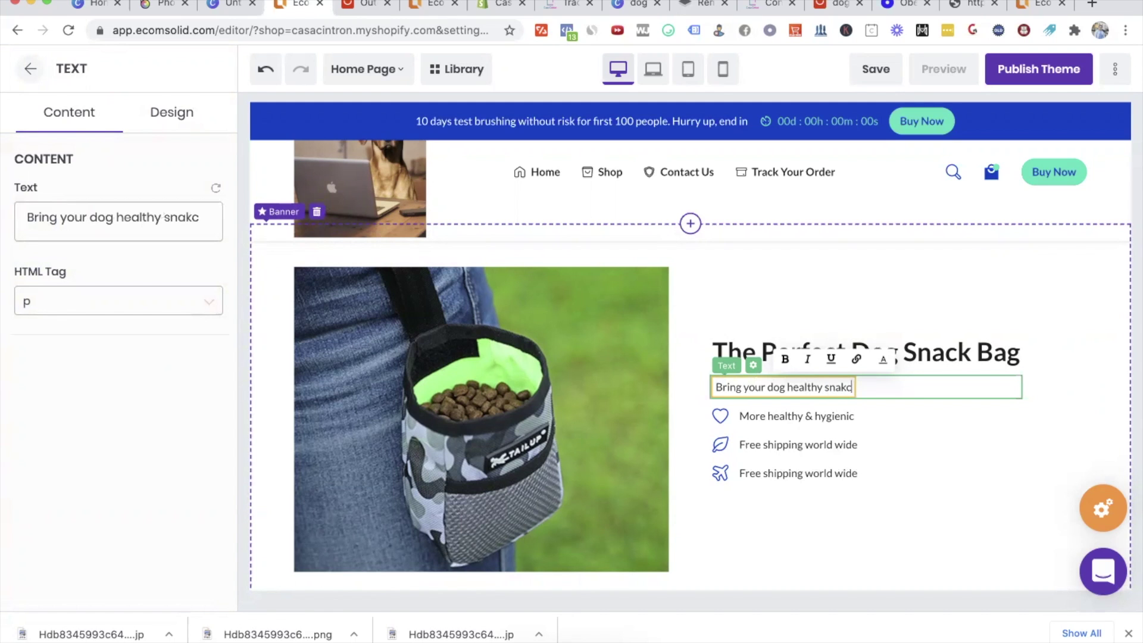
{"action": "key", "text": "BackSpace"}
{"action": "key", "text": "BackSpace"}
{"action": "type", "text": "cks "}
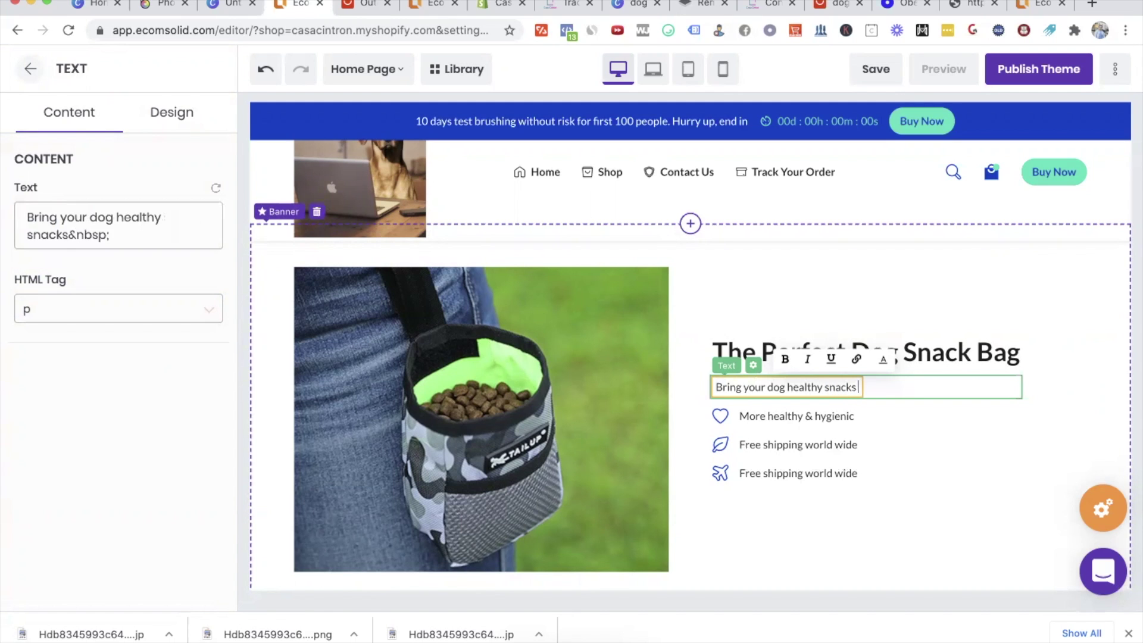
{"action": "type", "text": "anything you go o"}
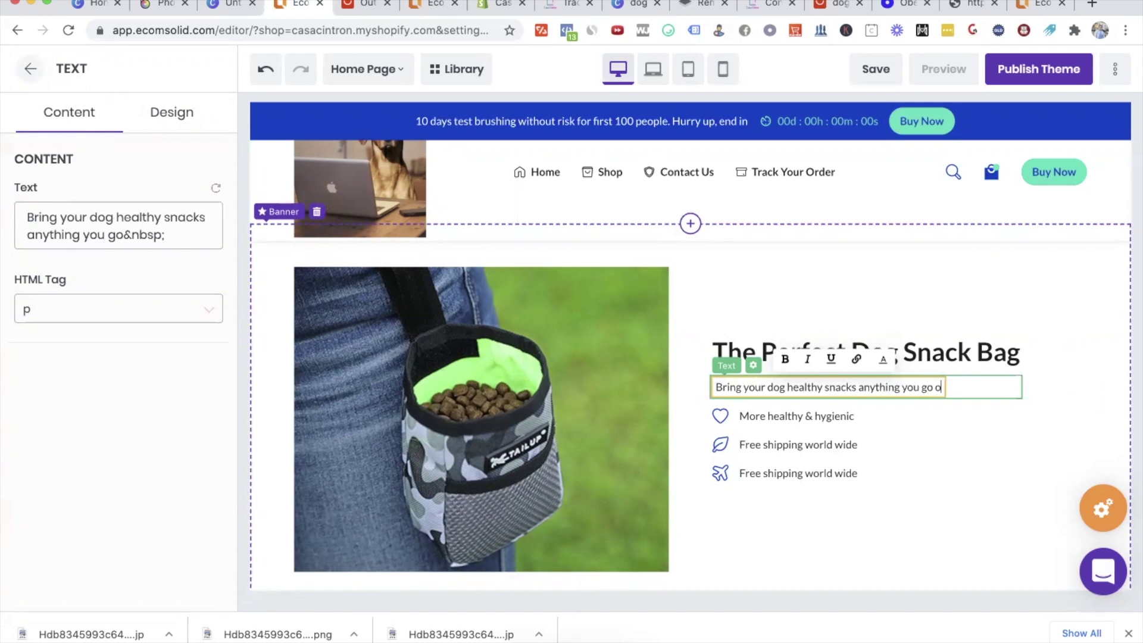
{"action": "type", "text": "ut for a run"}
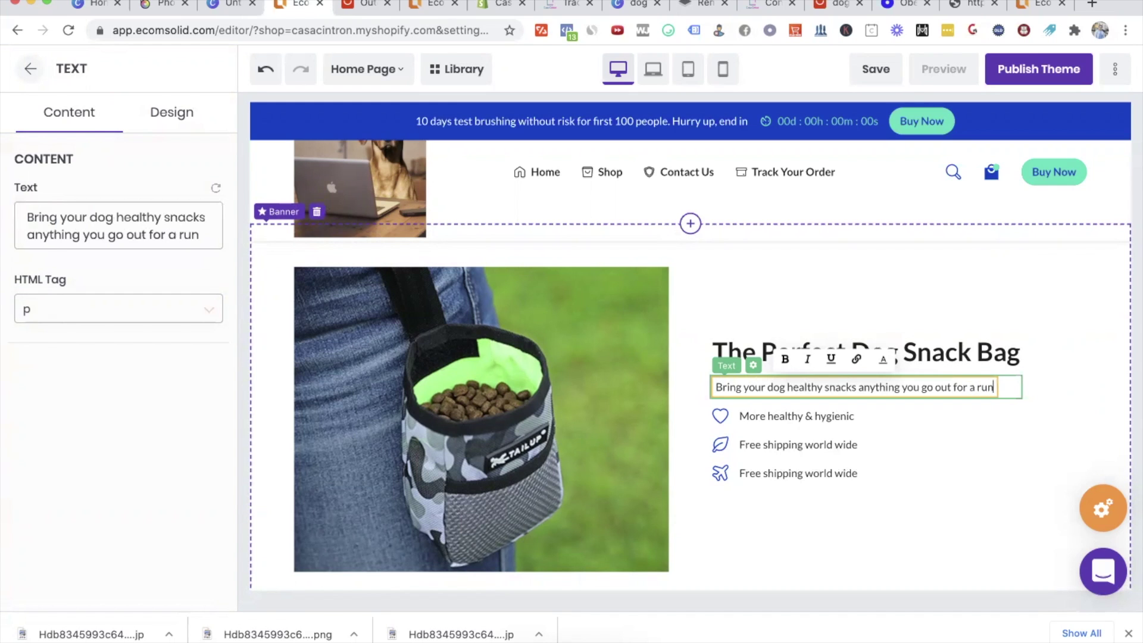
{"action": "type", "text": ", or for poo"}
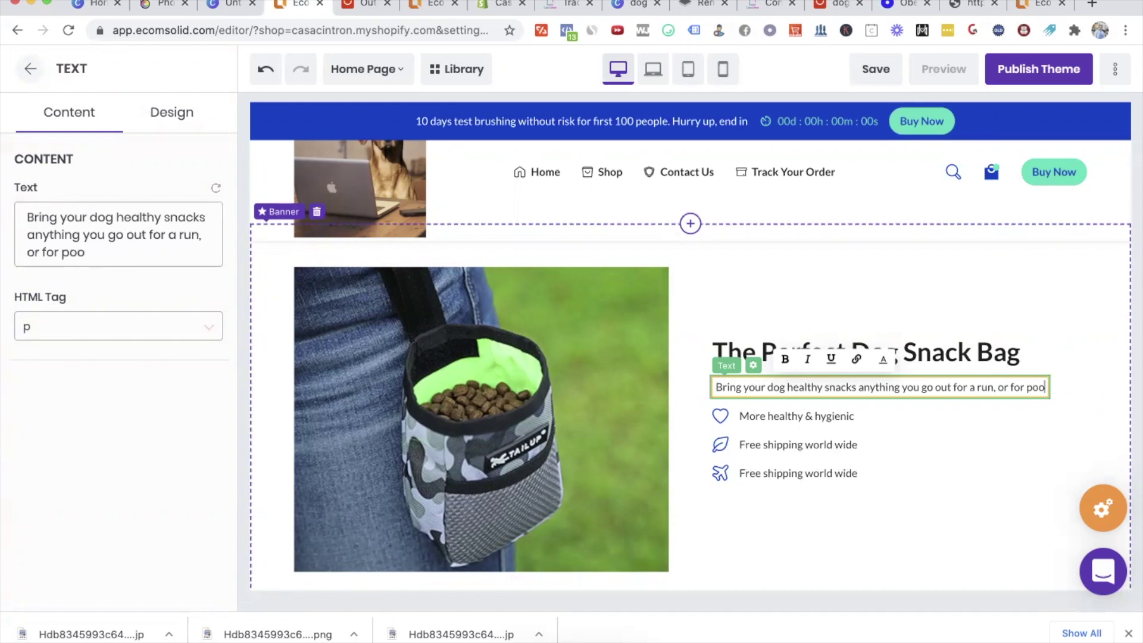
{"action": "type", "text": ", or for"}
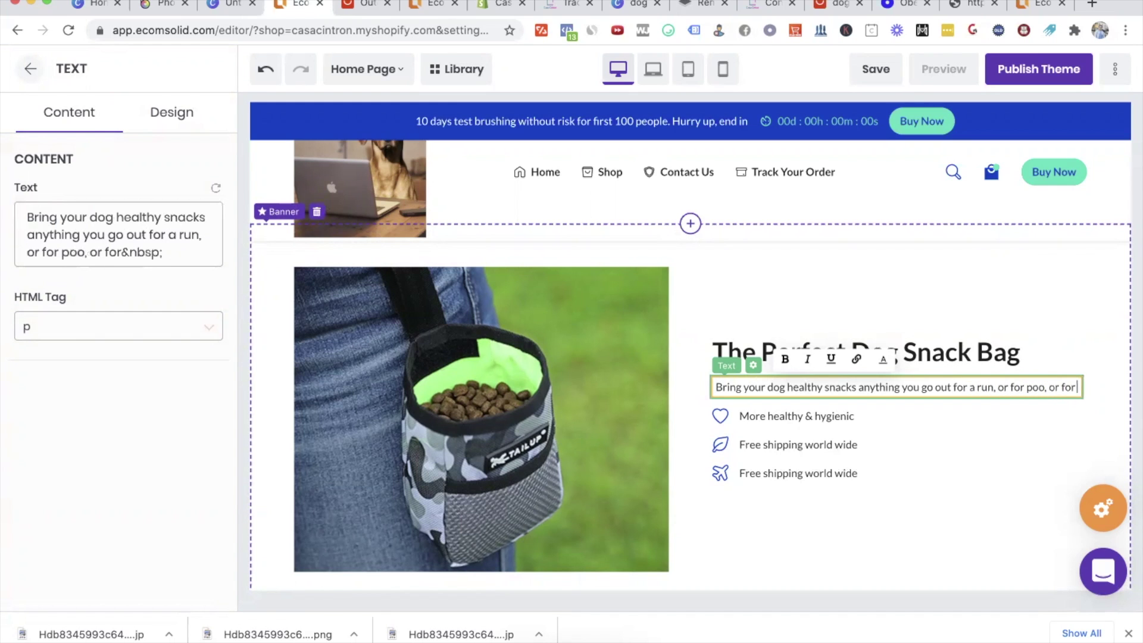
{"action": "type", "text": " anythign real"}
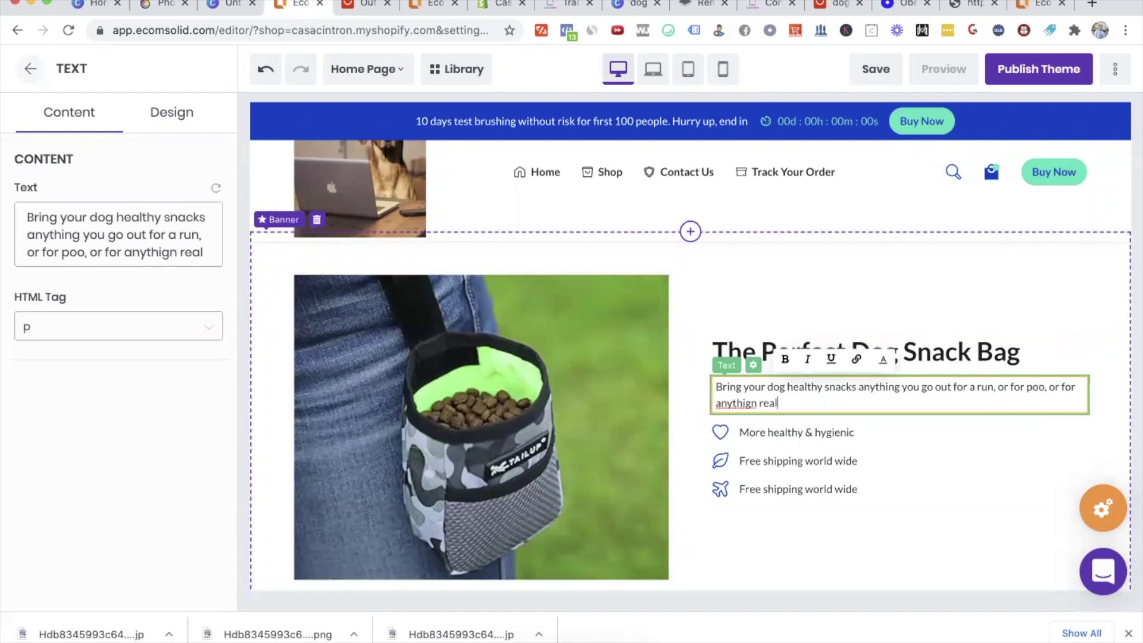
{"action": "key", "text": "BackSpace"}
{"action": "key", "text": "BackSpace"}
{"action": "key", "text": "BackSpace"}
Step: End the description with 'really!' and rename the first benefit 'Healthier and happier pets'
{"action": "type", "text": "ng really!"}
{"action": "left_click", "coordinate": [820, 431]}
{"action": "triple_click", "coordinate": [820, 431]}
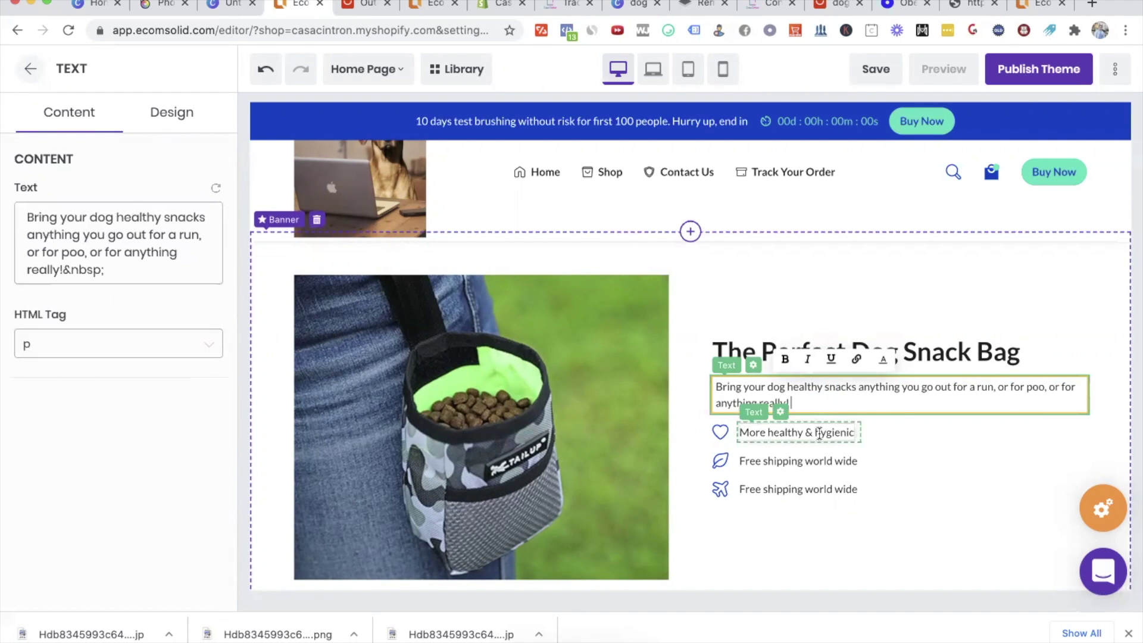
{"action": "type", "text": "Healthier and happier pets"}
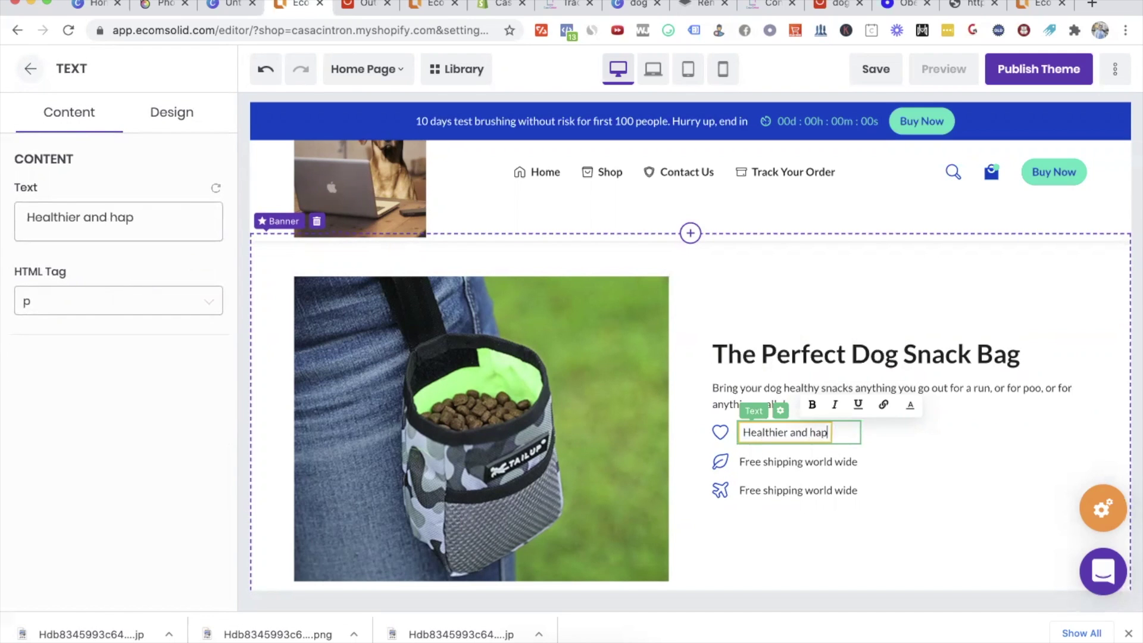
Step: Change the second benefit to 'Eco-friendly and good for the Earth'
{"action": "left_click", "coordinate": [838, 462]}
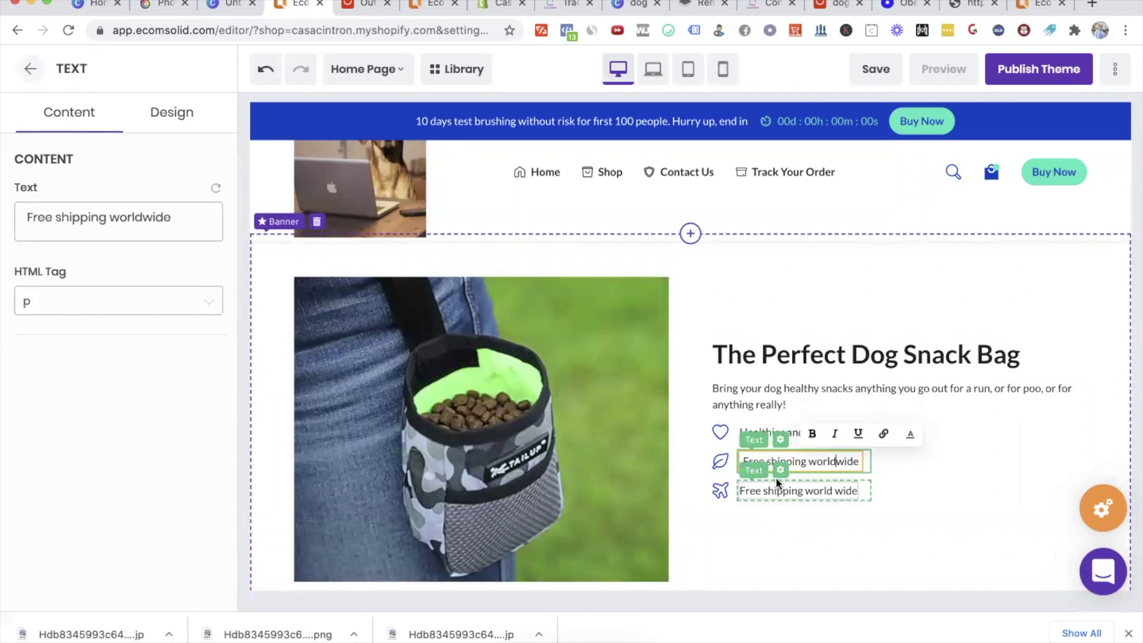
{"action": "left_click", "coordinate": [833, 491]}
{"action": "key", "text": "BackSpace"}
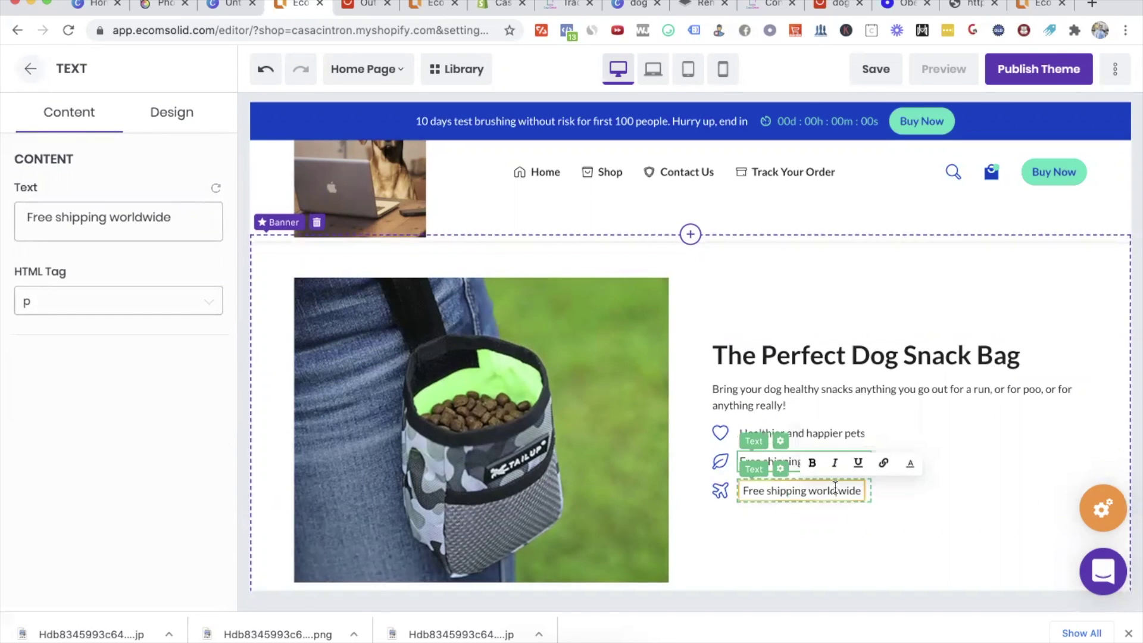
{"action": "triple_click", "coordinate": [786, 462]}
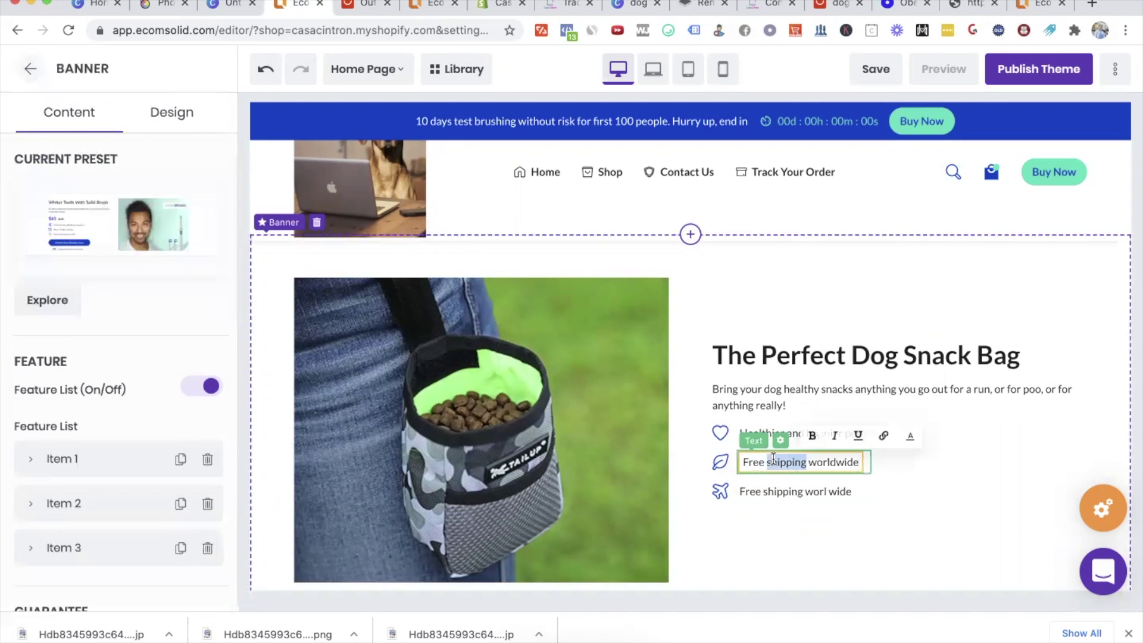
{"action": "type", "text": "Eco-friendly and good"}
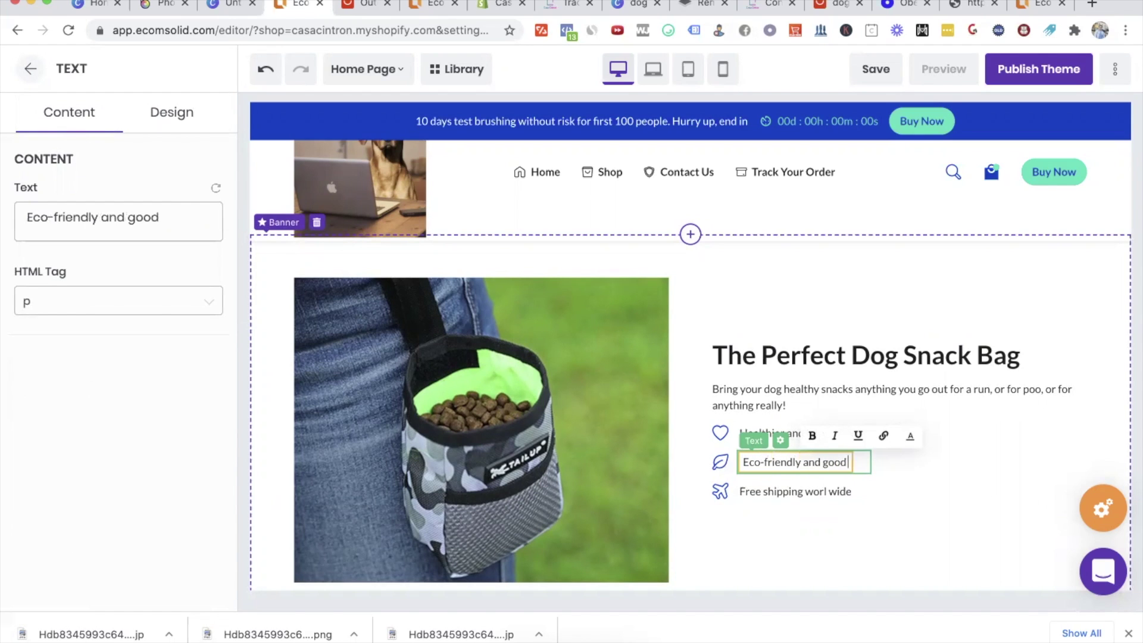
{"action": "type", "text": " for the Earth"}
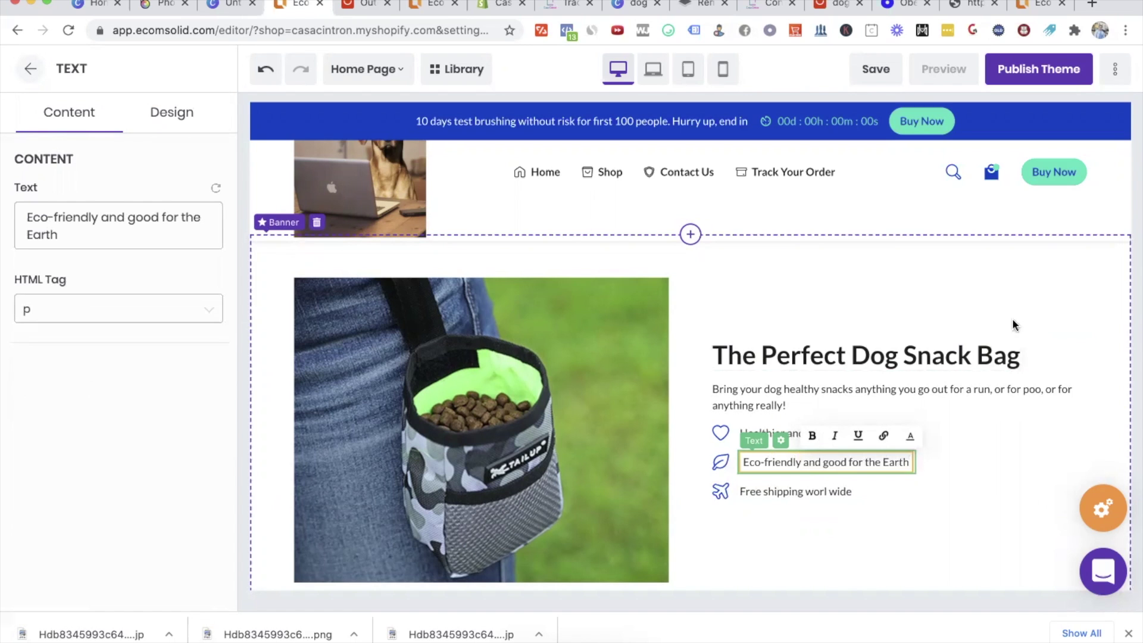
{"action": "left_click", "coordinate": [997, 316]}
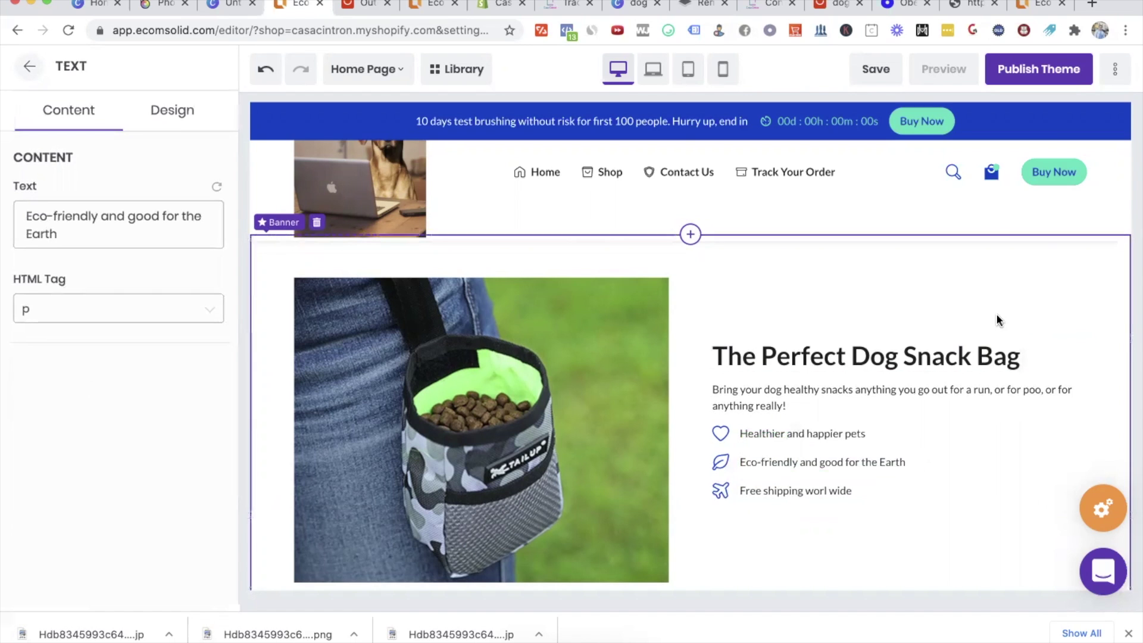
Step: Replace 'Brush' with 'Pets' in the comparison section heading
{"action": "scroll", "coordinate": [996, 313], "scroll_direction": "down", "scroll_amount": 10}
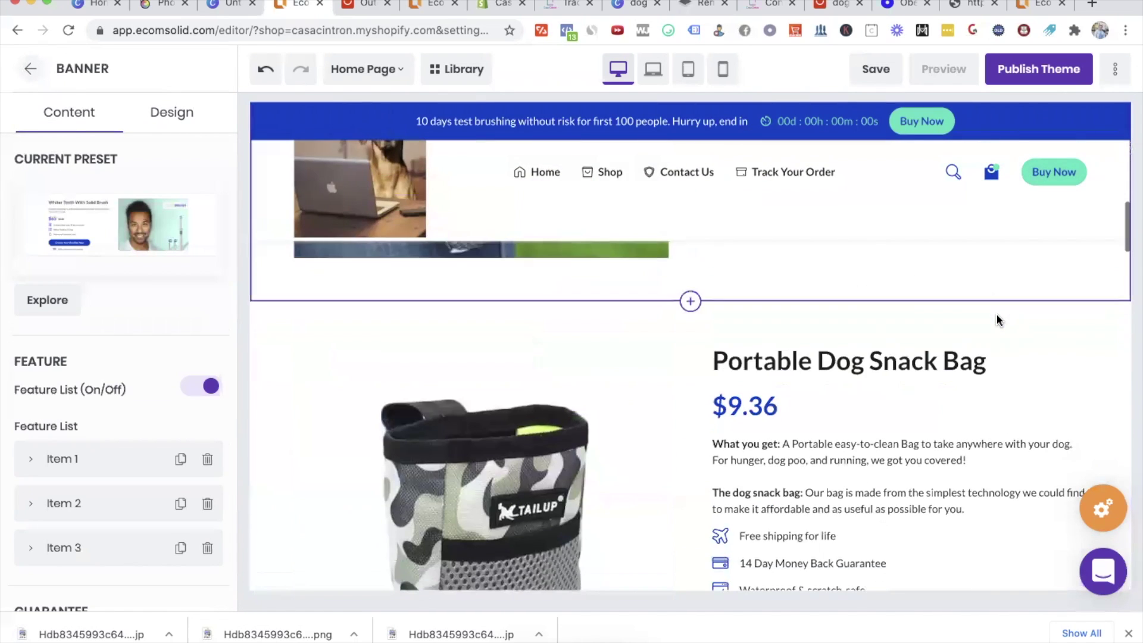
{"action": "scroll", "coordinate": [998, 322], "scroll_direction": "down", "scroll_amount": 7}
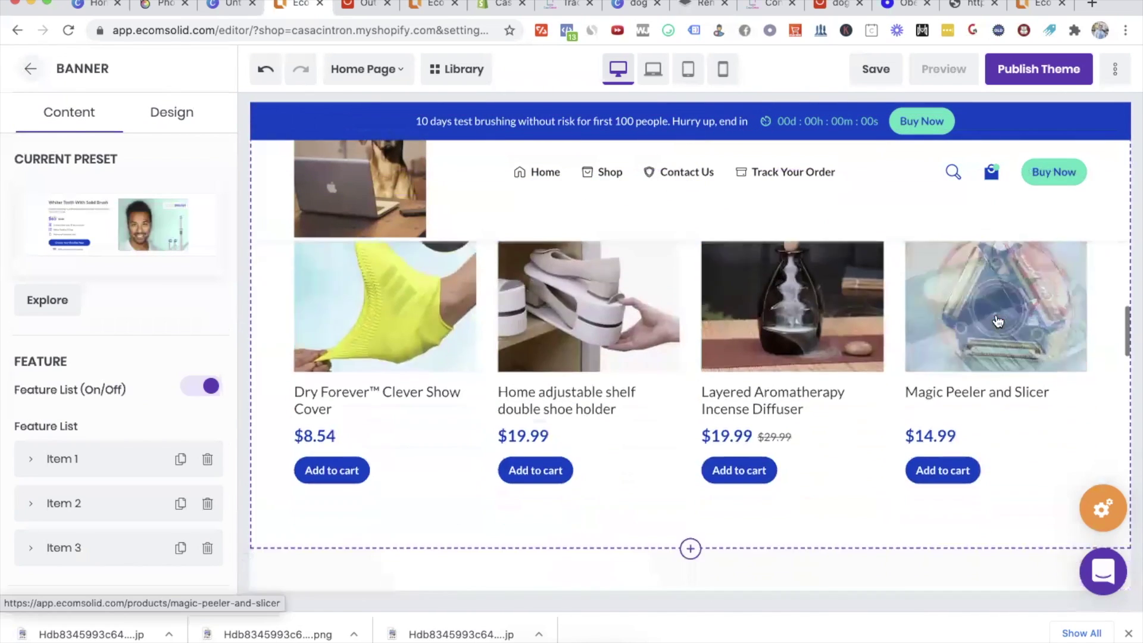
{"action": "scroll", "coordinate": [611, 354], "scroll_direction": "down", "scroll_amount": 1}
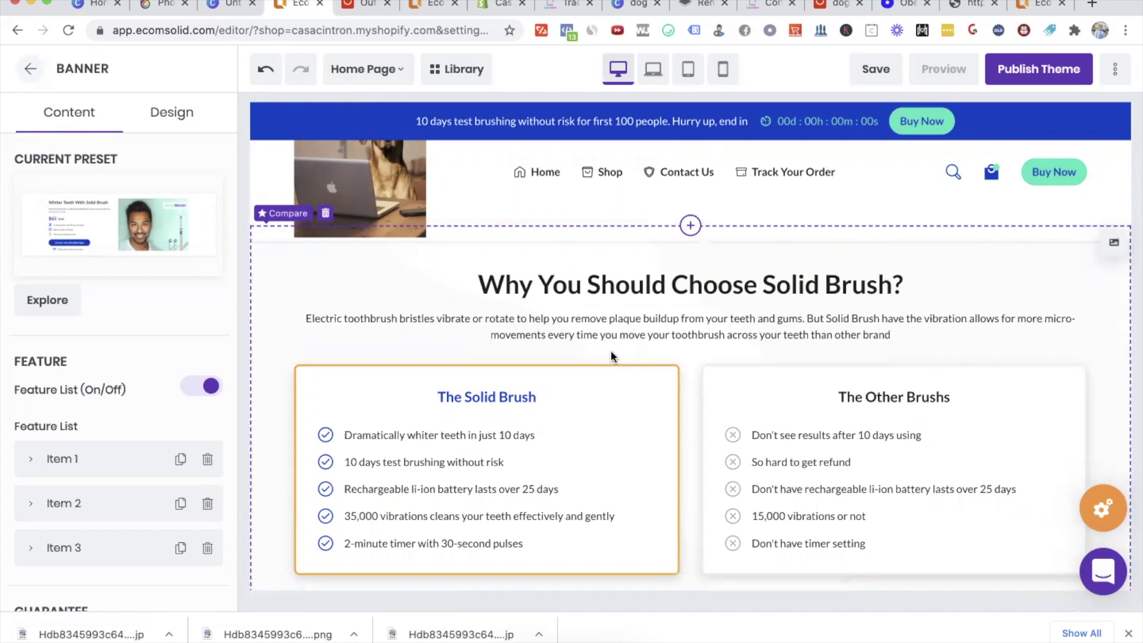
{"action": "double_click", "coordinate": [780, 286]}
{"action": "left_click", "coordinate": [763, 288]}
{"action": "mouse_move", "coordinate": [763, 288]}
{"action": "left_mouse_down"}
{"action": "mouse_move", "coordinate": [906, 287]}
{"action": "mouse_move", "coordinate": [887, 288]}
{"action": "left_mouse_up"}
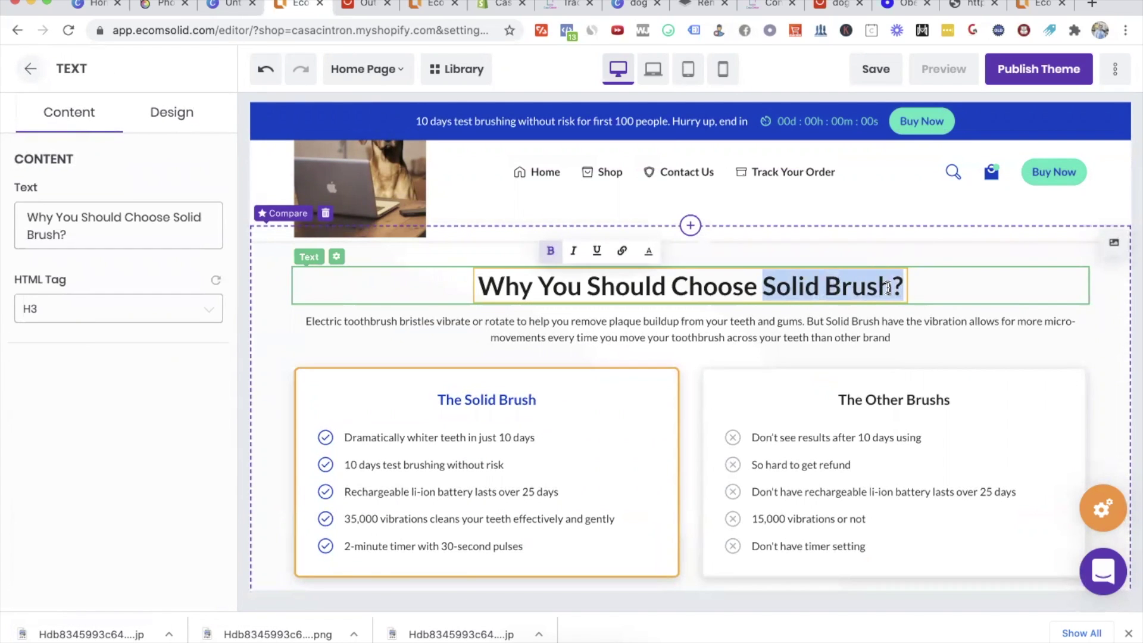
{"action": "double_click", "coordinate": [856, 284]}
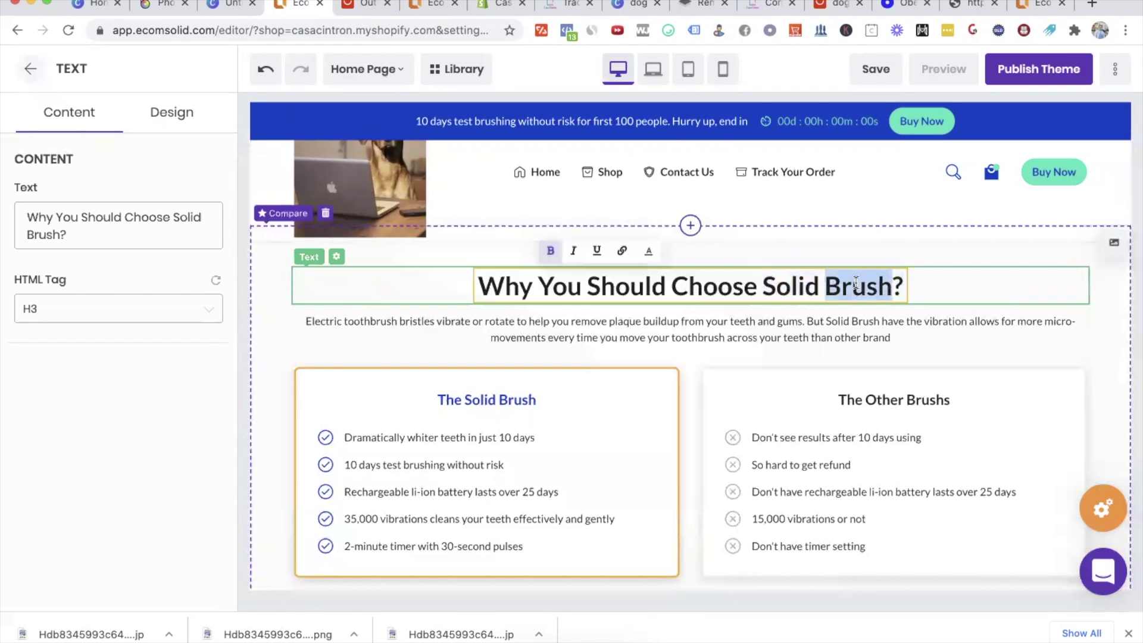
{"action": "type", "text": "Pets"}
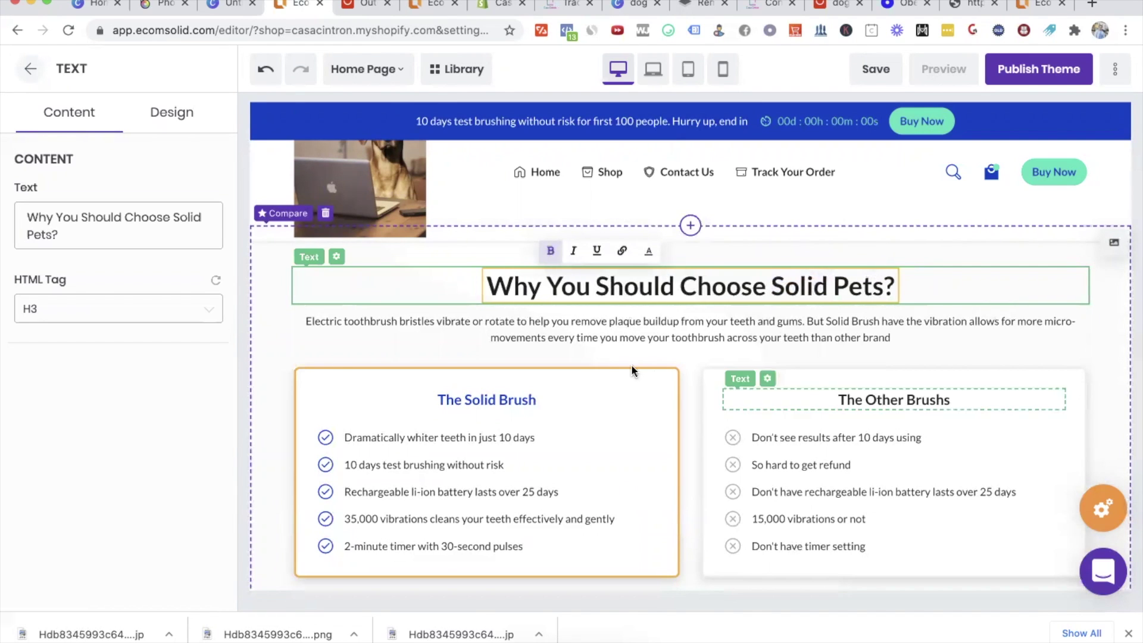
Step: Delete the description paragraph under the comparison heading
{"action": "left_click", "coordinate": [565, 331]}
{"action": "key", "text": "ctrl+a"}
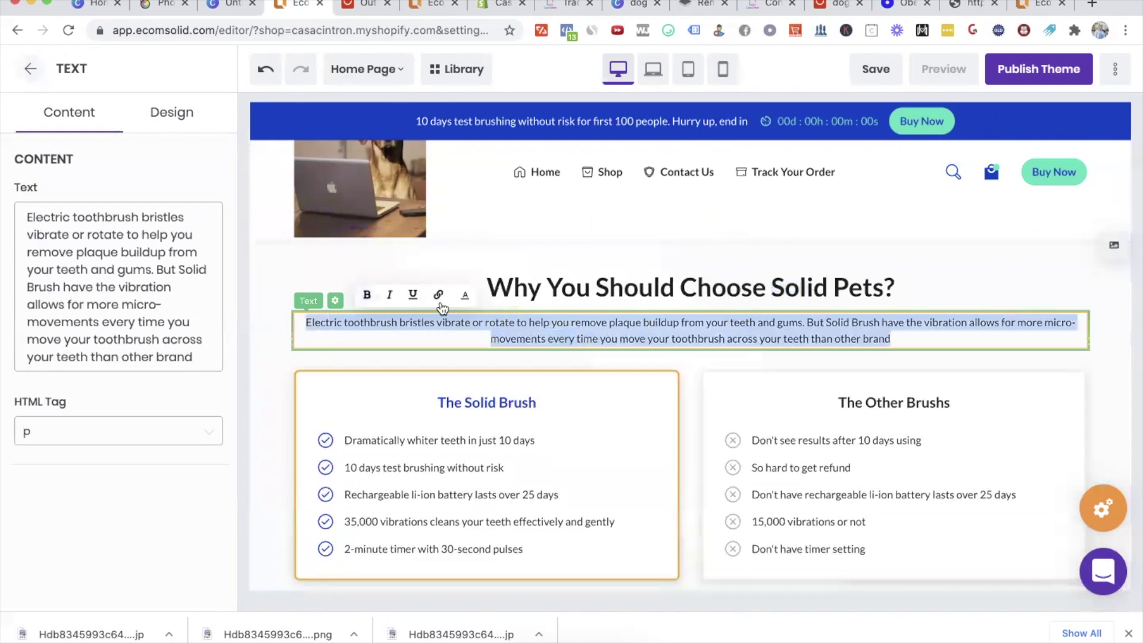
{"action": "key", "text": "BackSpace"}
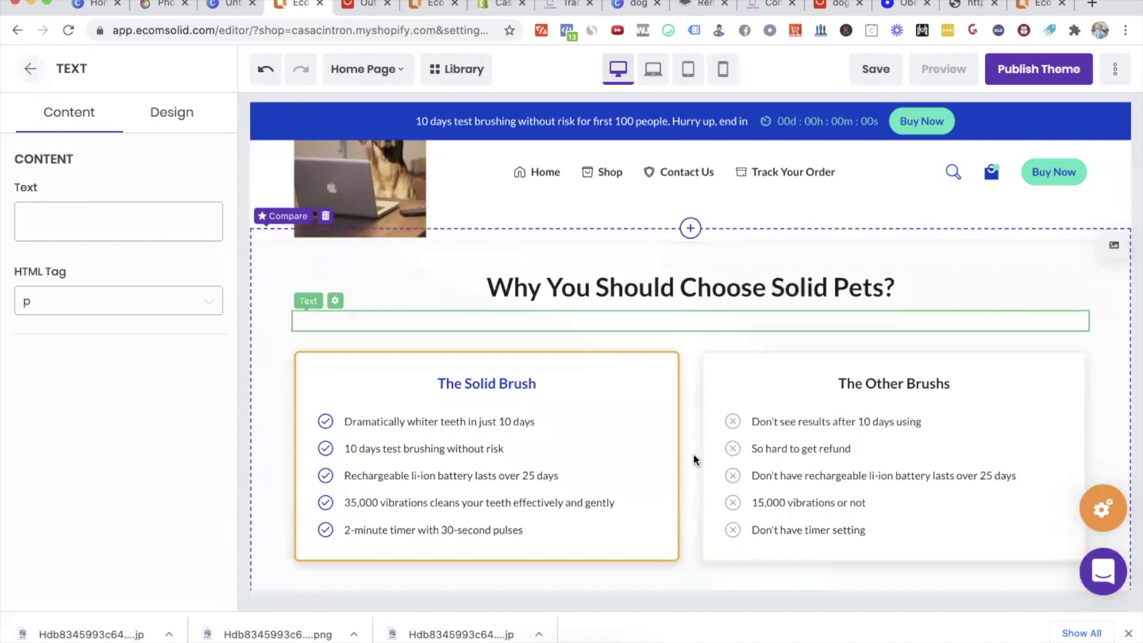
{"action": "left_click", "coordinate": [731, 385]}
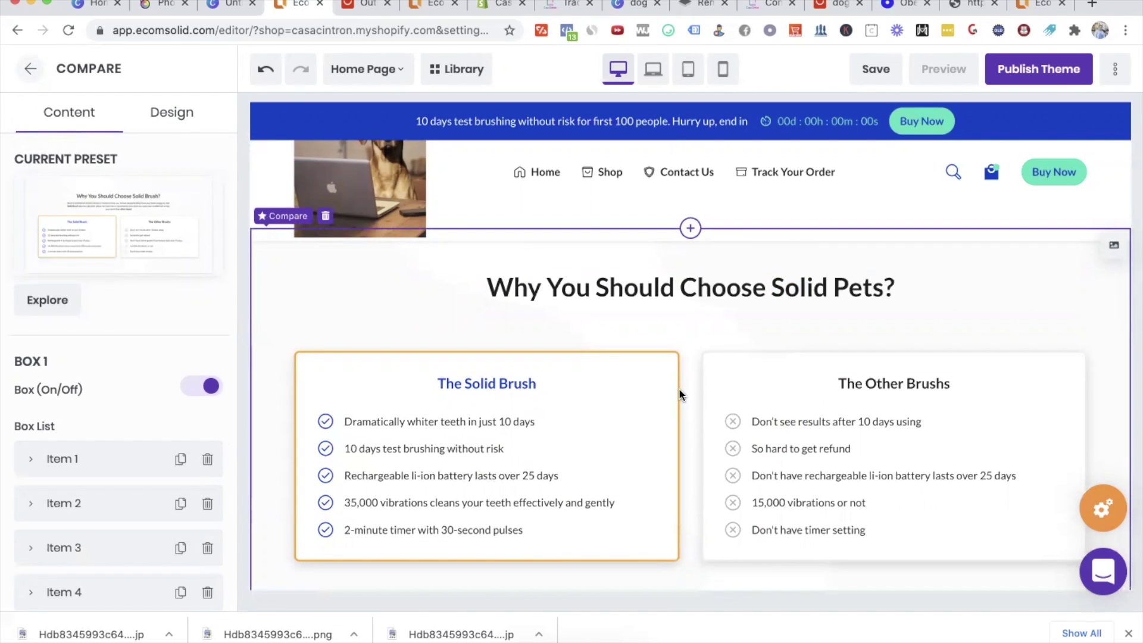
Step: Rename the box heading 'Solid Pets' and rewrite the first two benefits about best quality and family care
{"action": "left_click", "coordinate": [513, 395]}
{"action": "key", "text": "ctrl+a"}
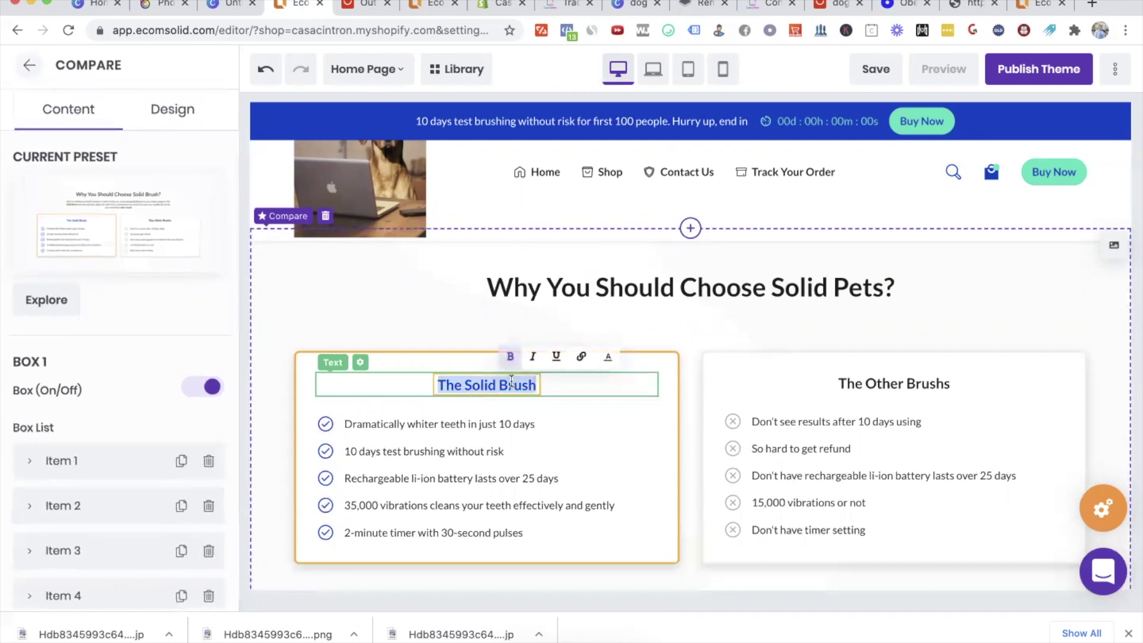
{"action": "type", "text": "Solid Pets"}
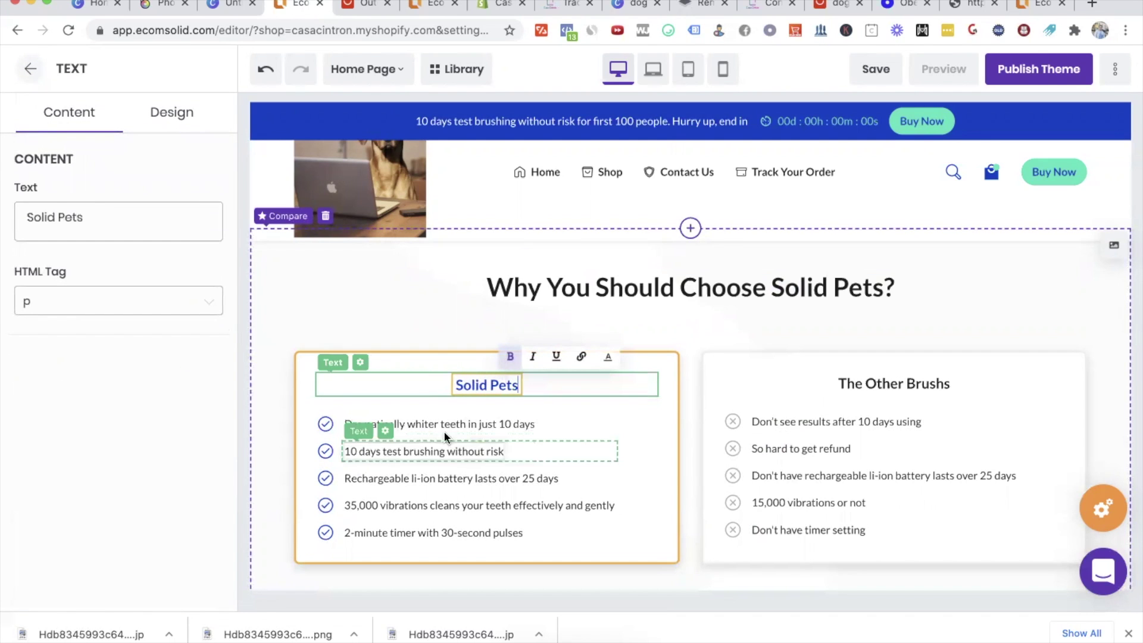
{"action": "left_click", "coordinate": [438, 418]}
{"action": "left_click", "coordinate": [438, 424]}
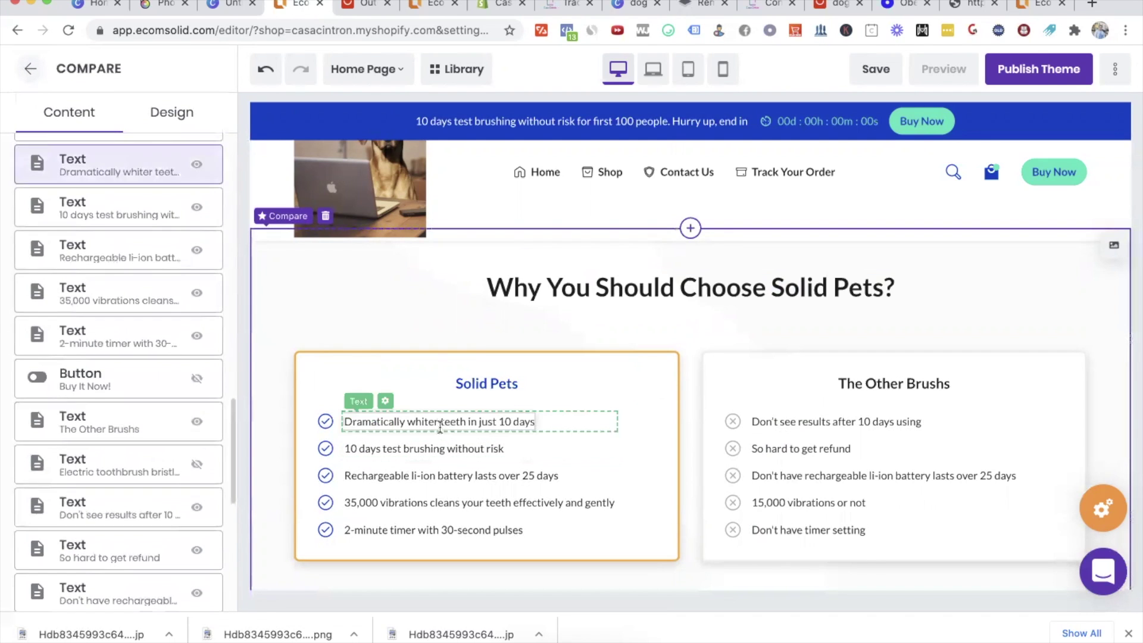
{"action": "key", "text": "ctrl+a"}
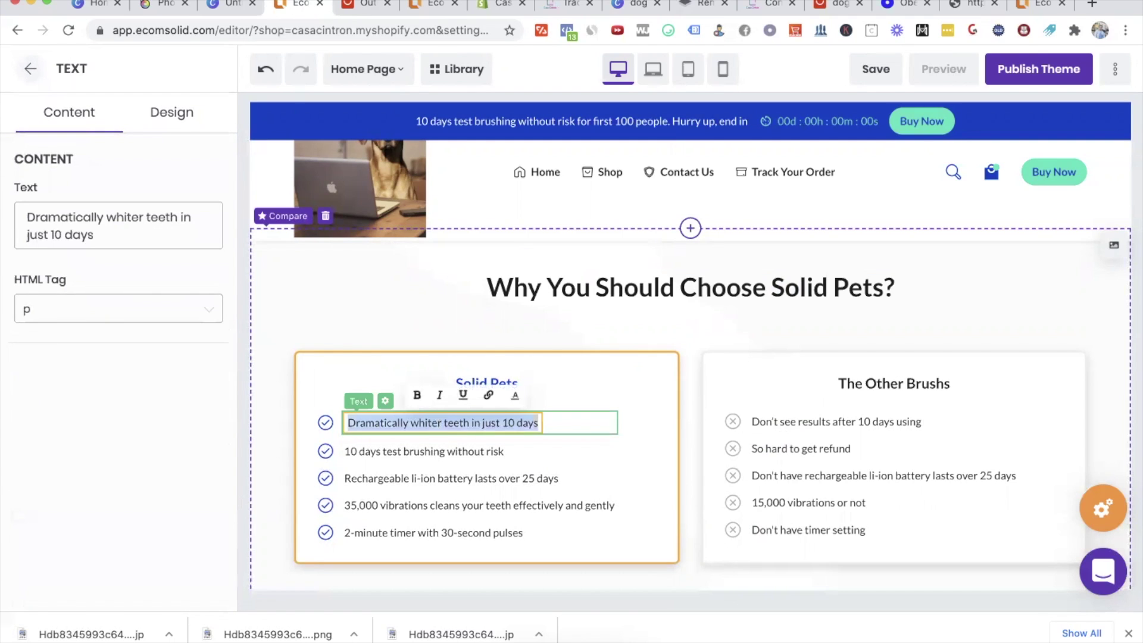
{"action": "type", "text": "We care about your dogs and we privide the best quality"}
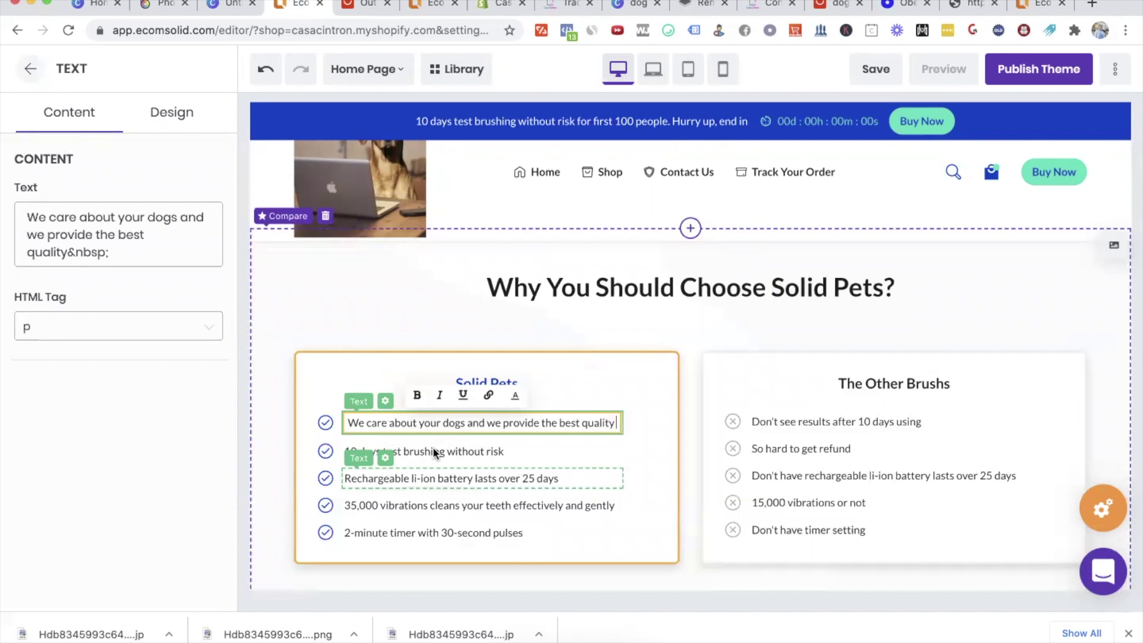
{"action": "triple_click", "coordinate": [443, 450]}
{"action": "type", "text": "We treat your"}
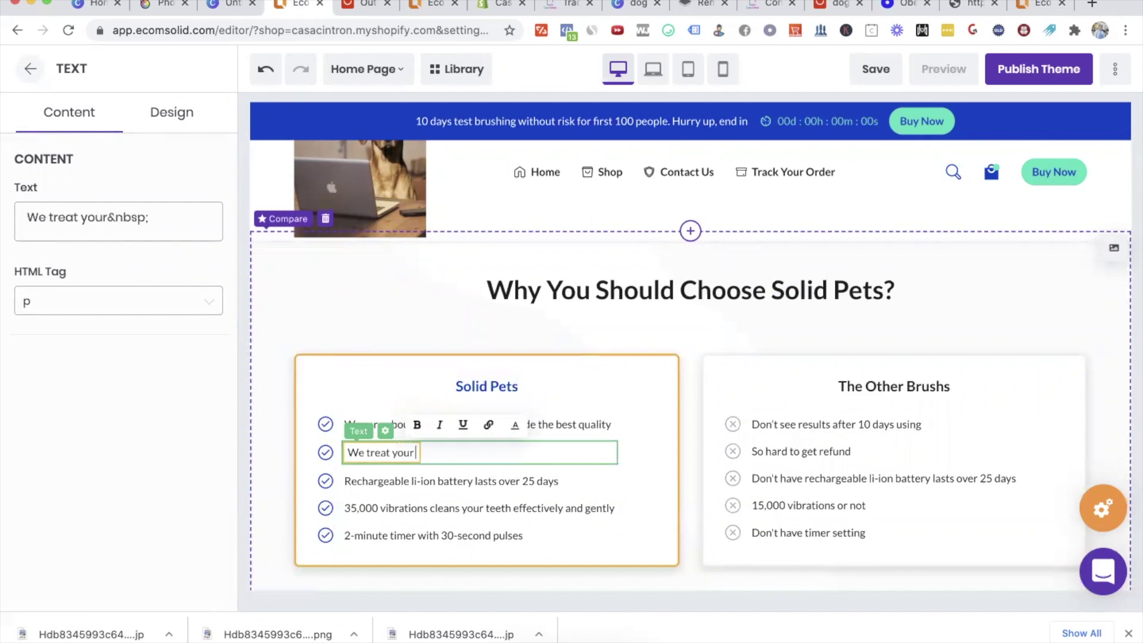
{"action": "type", "text": " dog like a famiol"}
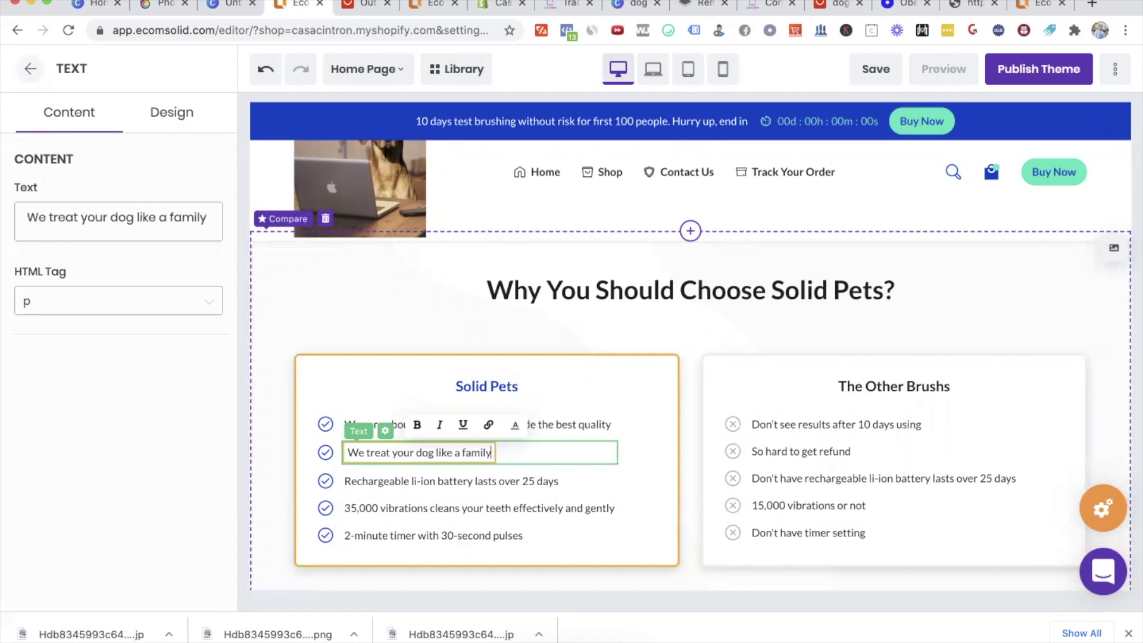
{"action": "type", "text": " memer"}
{"action": "type", "text": "r"}
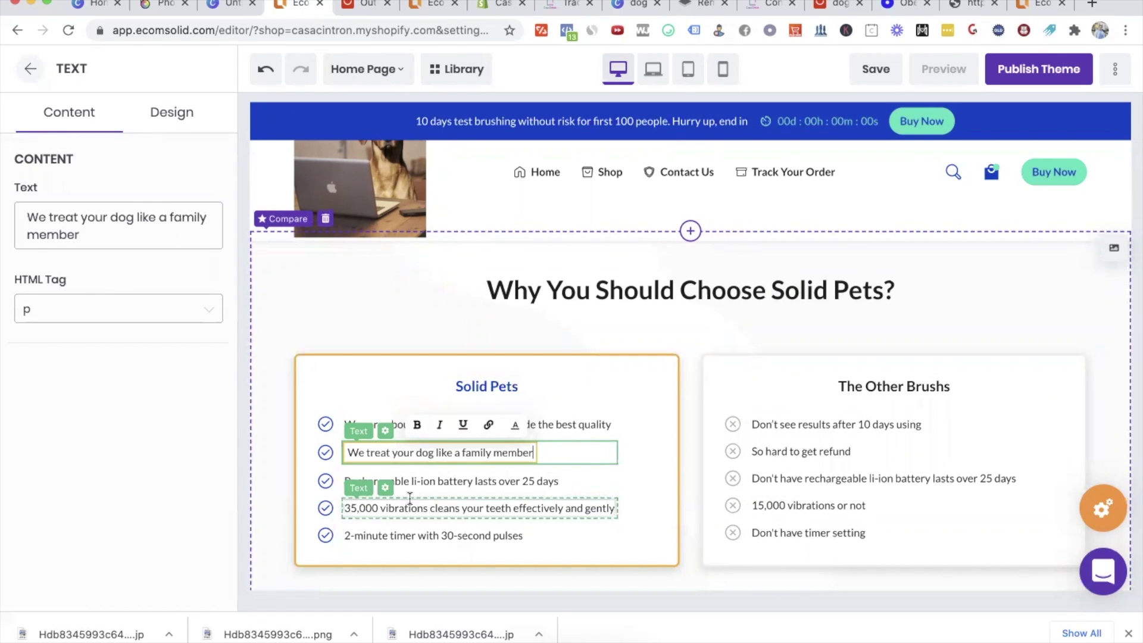
{"action": "left_click", "coordinate": [443, 476]}
Step: Replace the remaining lines with 'Money back guarantee every time', 'Expert customer support for any of your needs', 'Vast selection of pet products'
{"action": "triple_click", "coordinate": [440, 476]}
{"action": "type", "text": "Money back gu"}
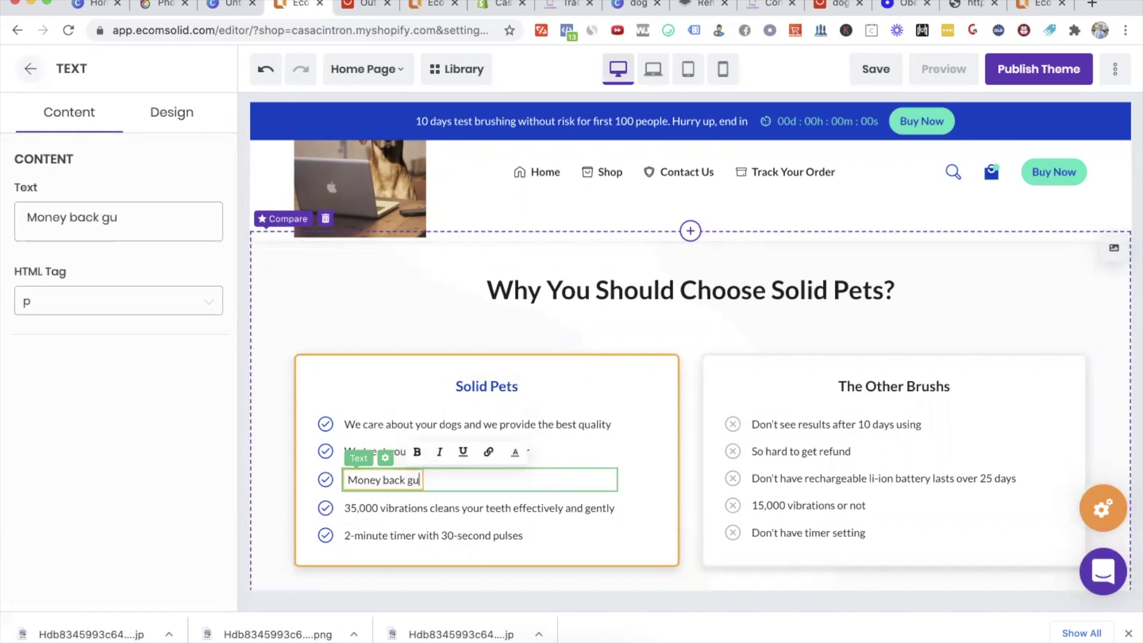
{"action": "type", "text": "arantee every time"}
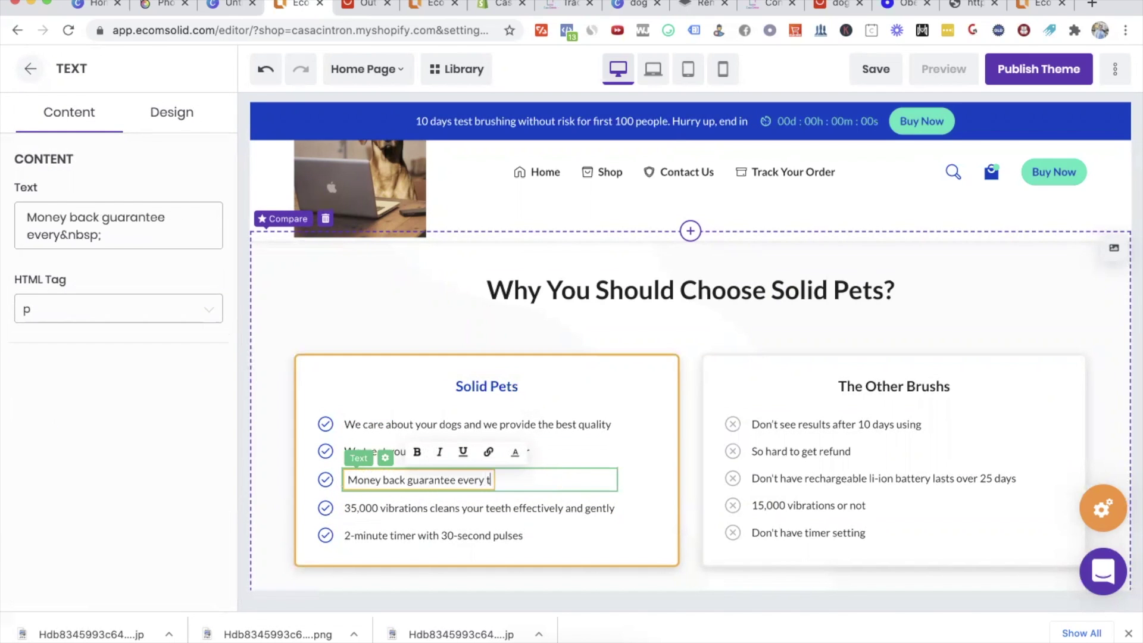
{"action": "triple_click", "coordinate": [445, 506]}
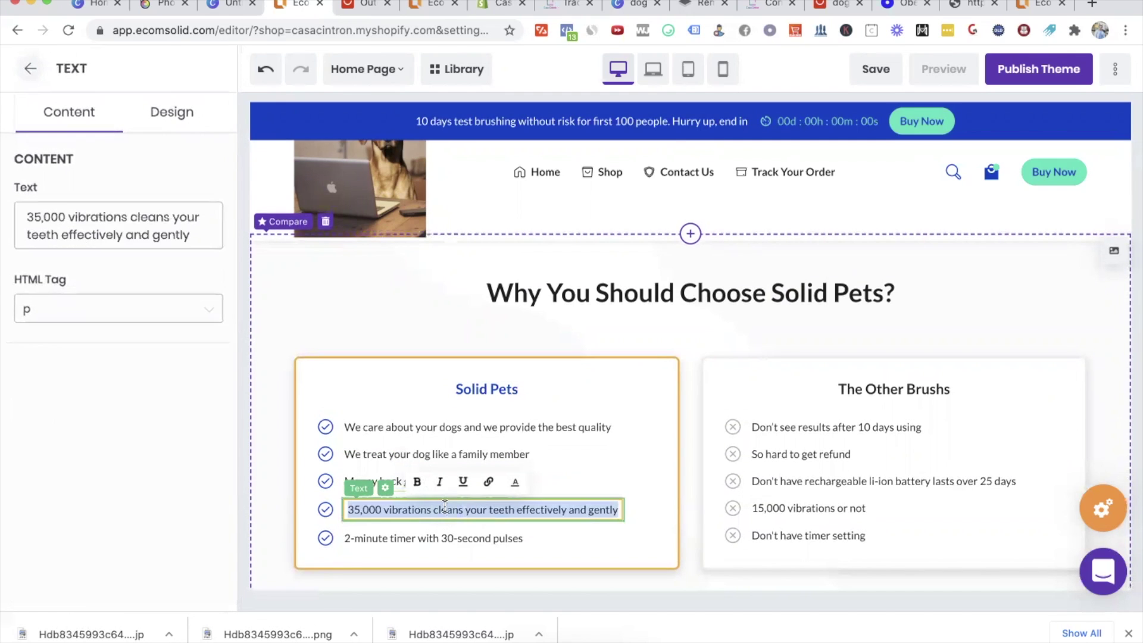
{"action": "key", "text": "BackSpace"}
{"action": "type", "text": "Expert customer supp"}
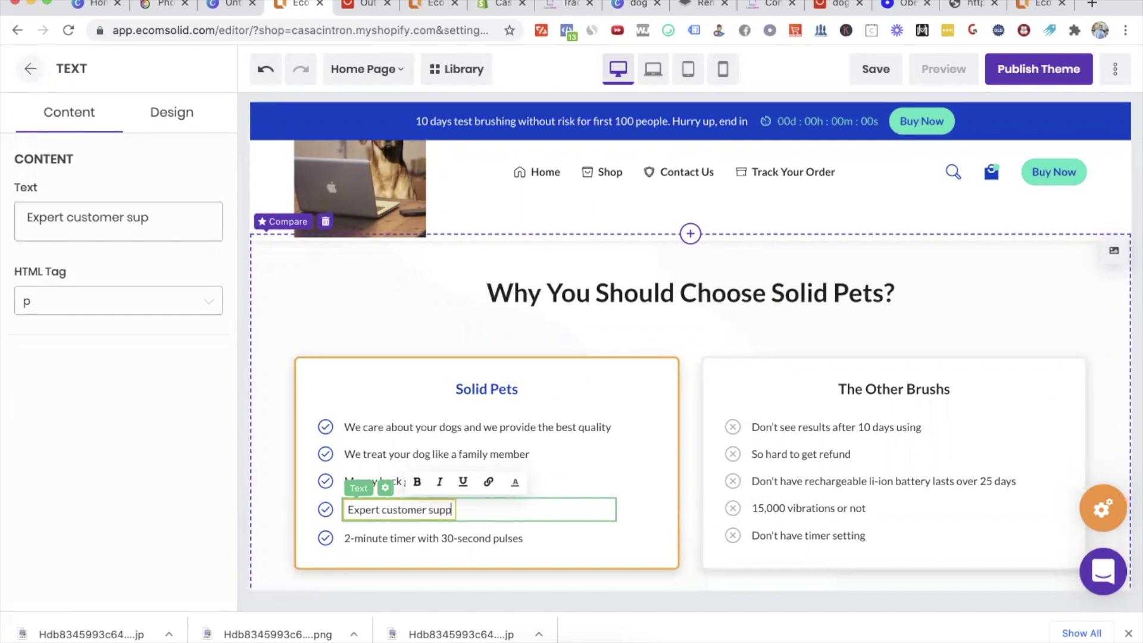
{"action": "type", "text": "ort for any of your needs"}
{"action": "left_click", "coordinate": [416, 539]}
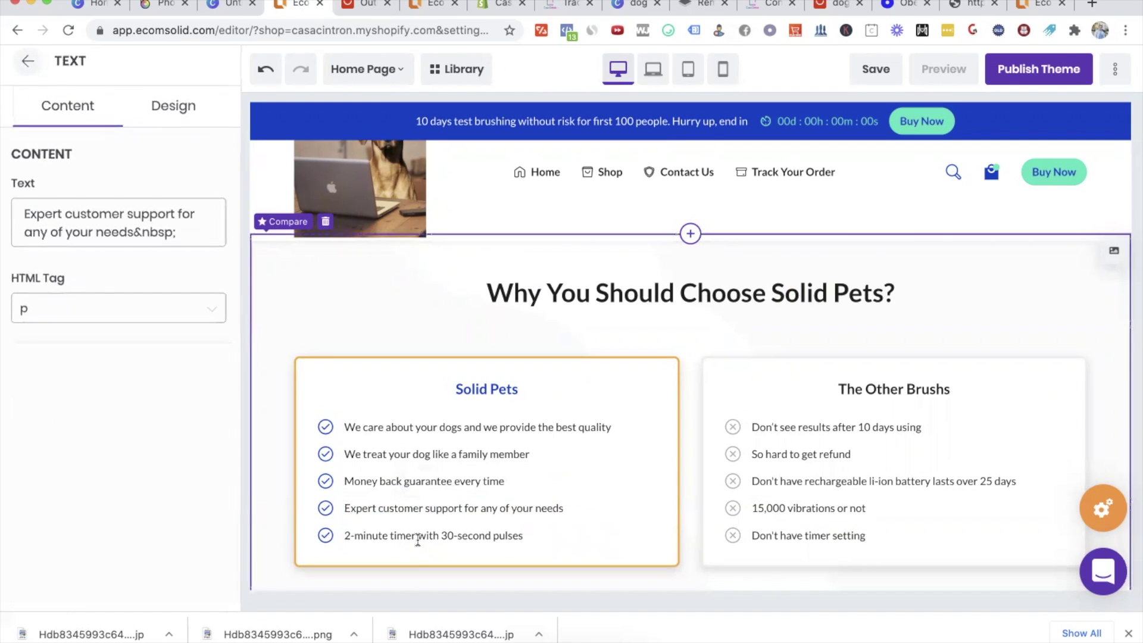
{"action": "double_click", "coordinate": [419, 537]}
{"action": "type", "text": "Vas"}
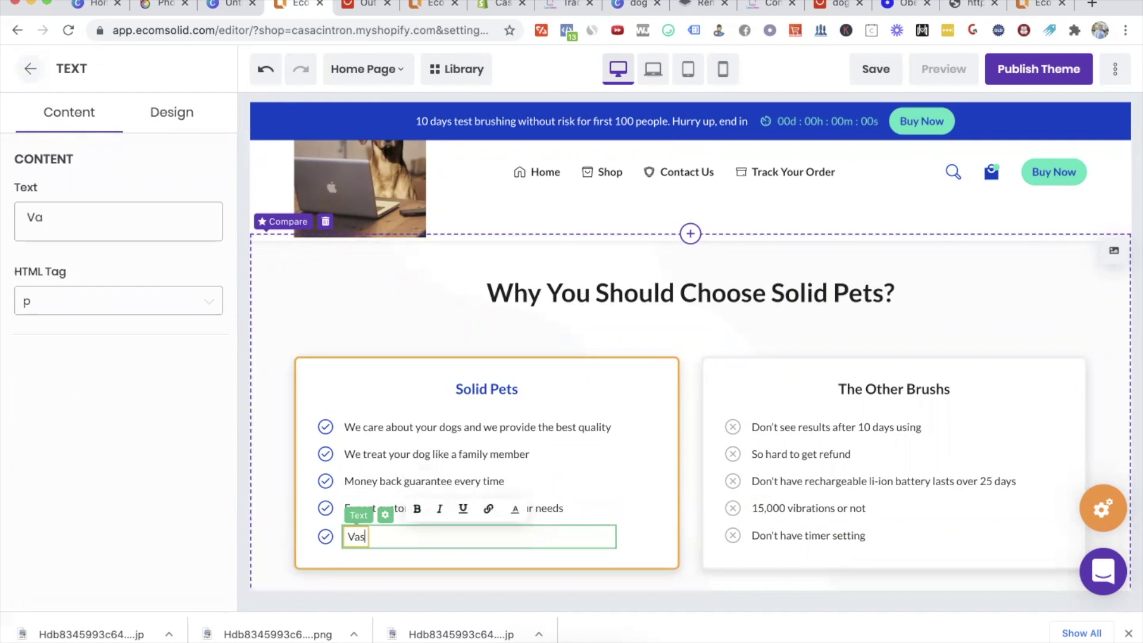
{"action": "type", "text": "t selection of p"}
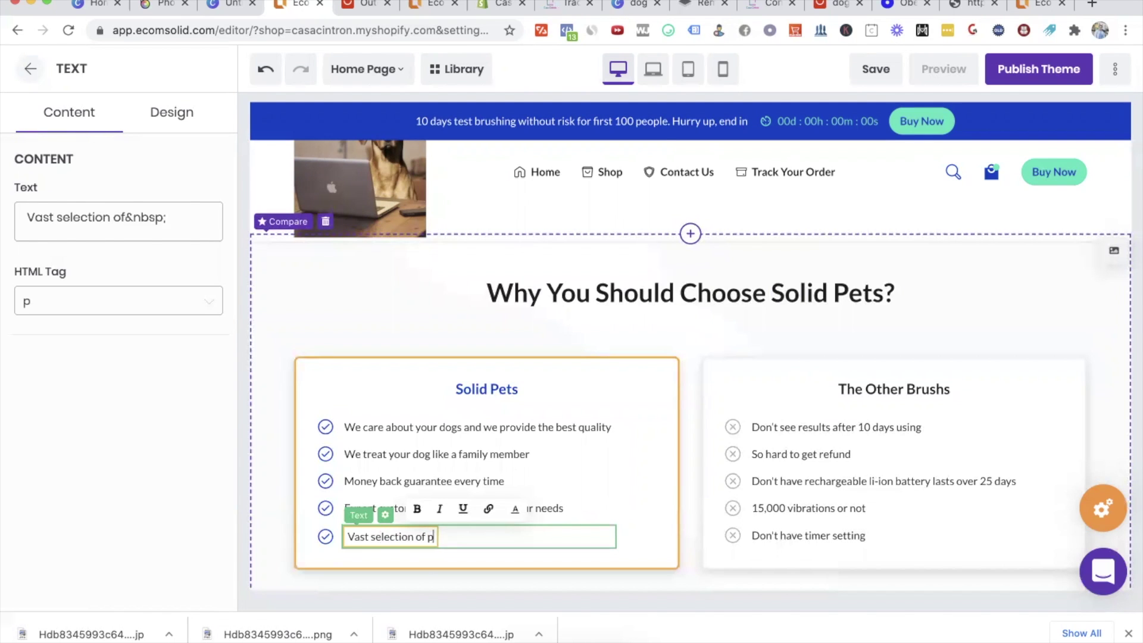
{"action": "type", "text": "et products"}
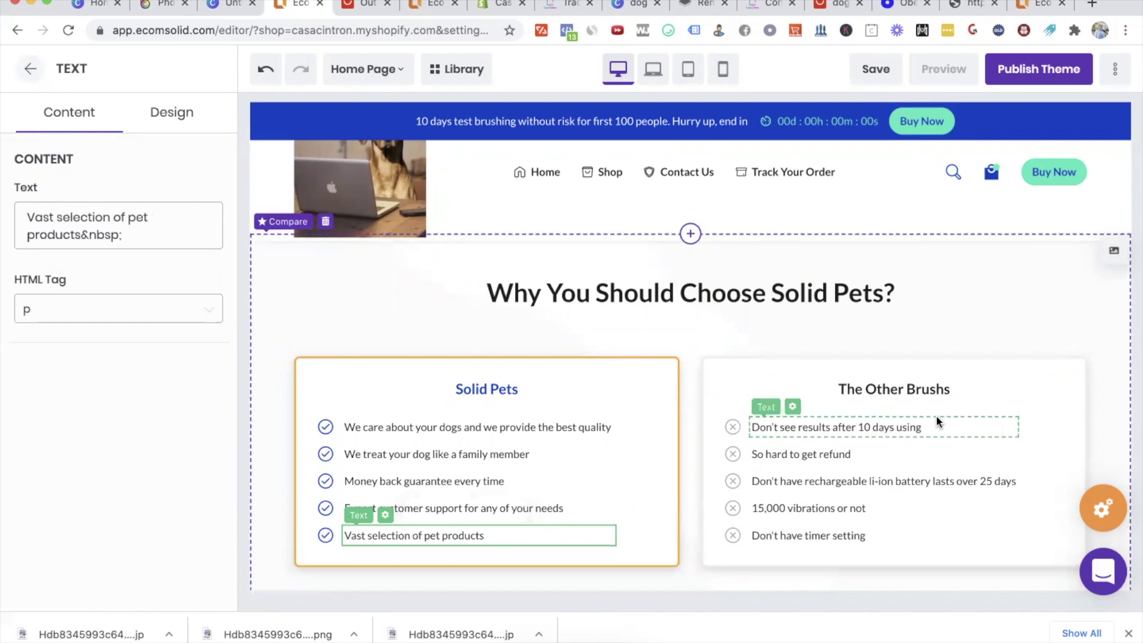
Step: Rename the competitor heading 'The Other Pet Companies' and set the first drawback to 'They're too big so they don't care about you'
{"action": "double_click", "coordinate": [882, 389]}
{"action": "double_click", "coordinate": [927, 390]}
{"action": "type", "text": "Pet Com[anio"}
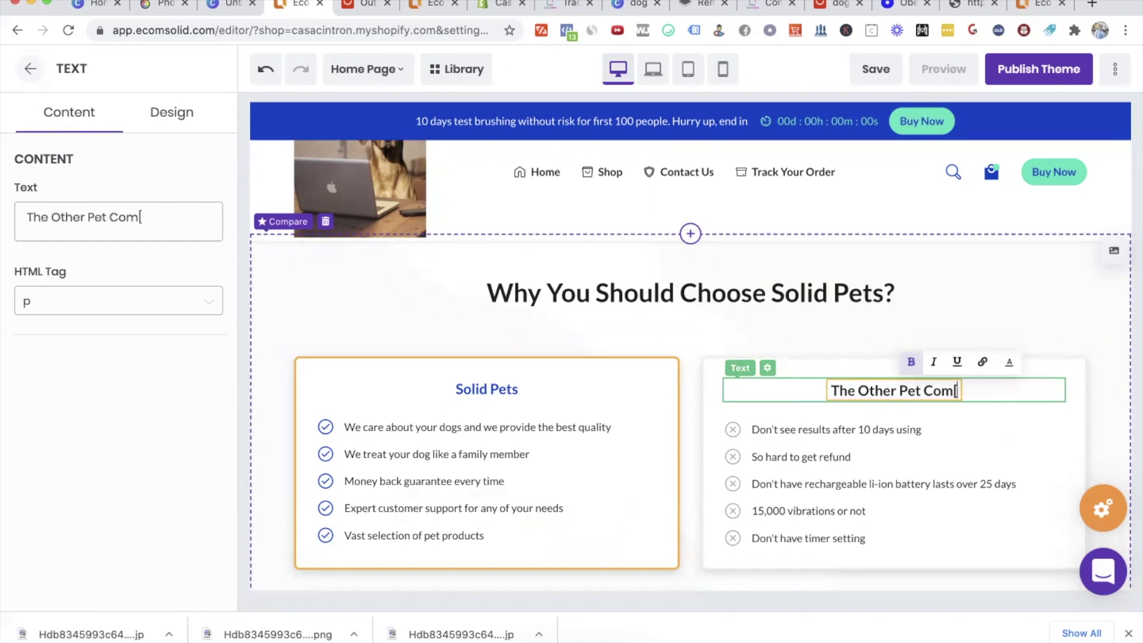
{"action": "key", "text": "BackSpace"}
{"action": "key", "text": "BackSpace"}
{"action": "key", "text": "BackSpace"}
{"action": "key", "text": "BackSpace"}
{"action": "type", "text": "panies"}
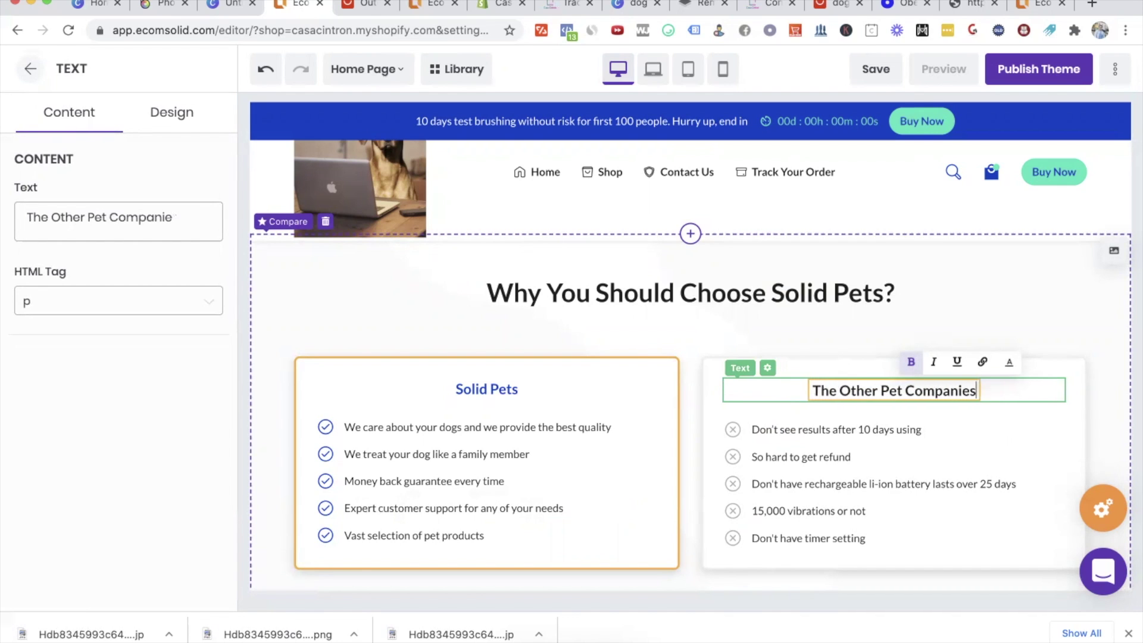
{"action": "left_click", "coordinate": [866, 430]}
{"action": "double_click", "coordinate": [866, 430]}
{"action": "triple_click", "coordinate": [866, 430]}
{"action": "type", "text": "They"}
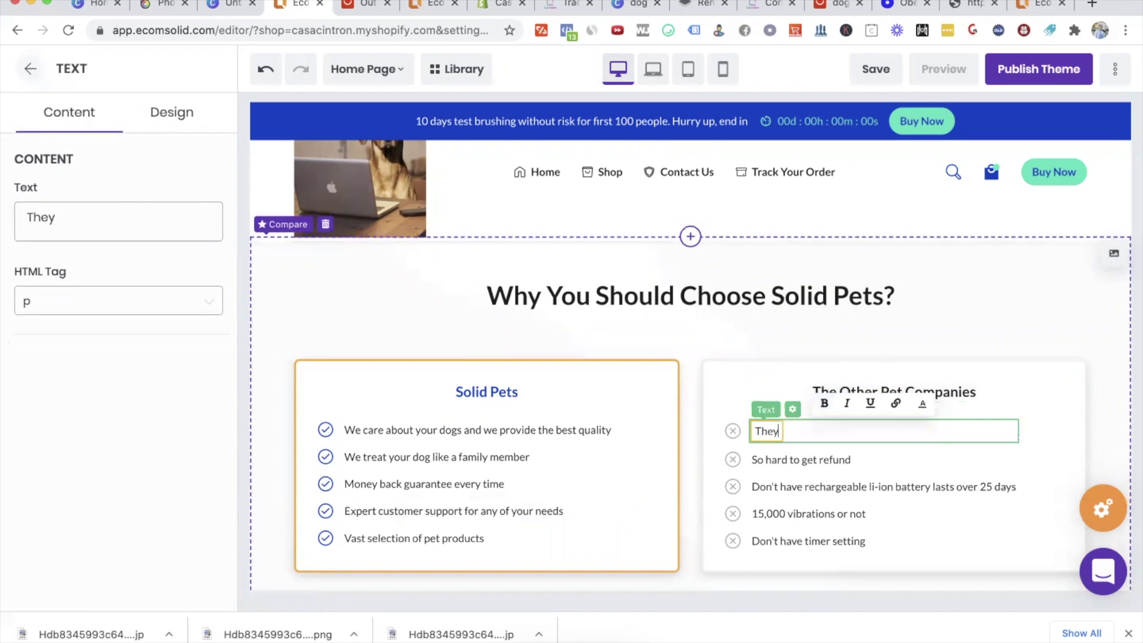
{"action": "type", "text": "'re too bi"}
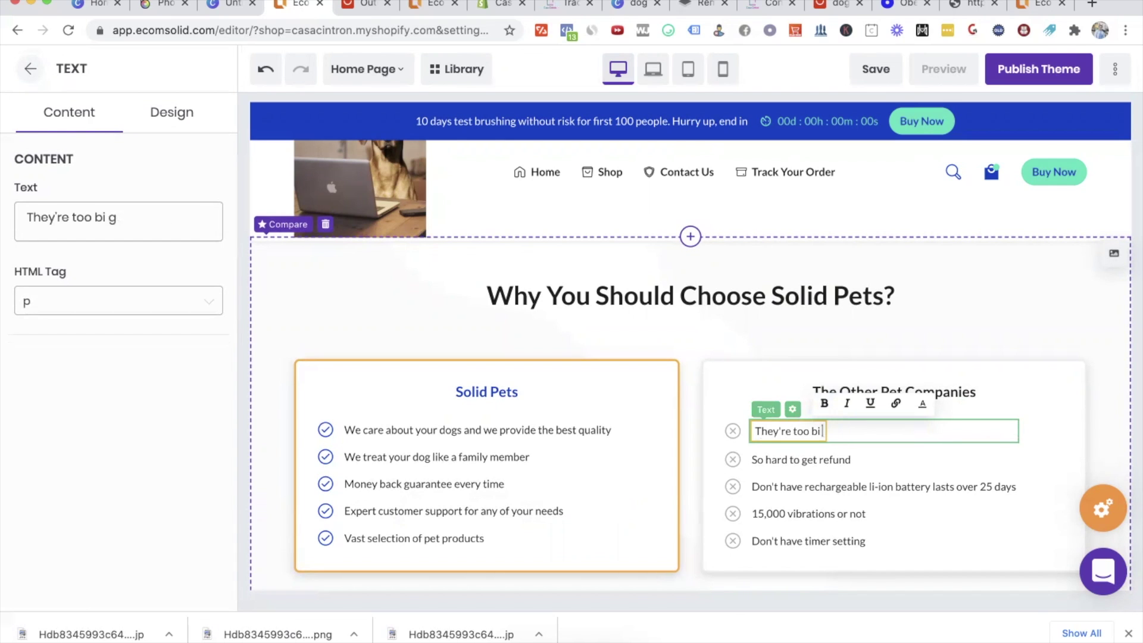
{"action": "type", "text": "g so they don't care about you"}
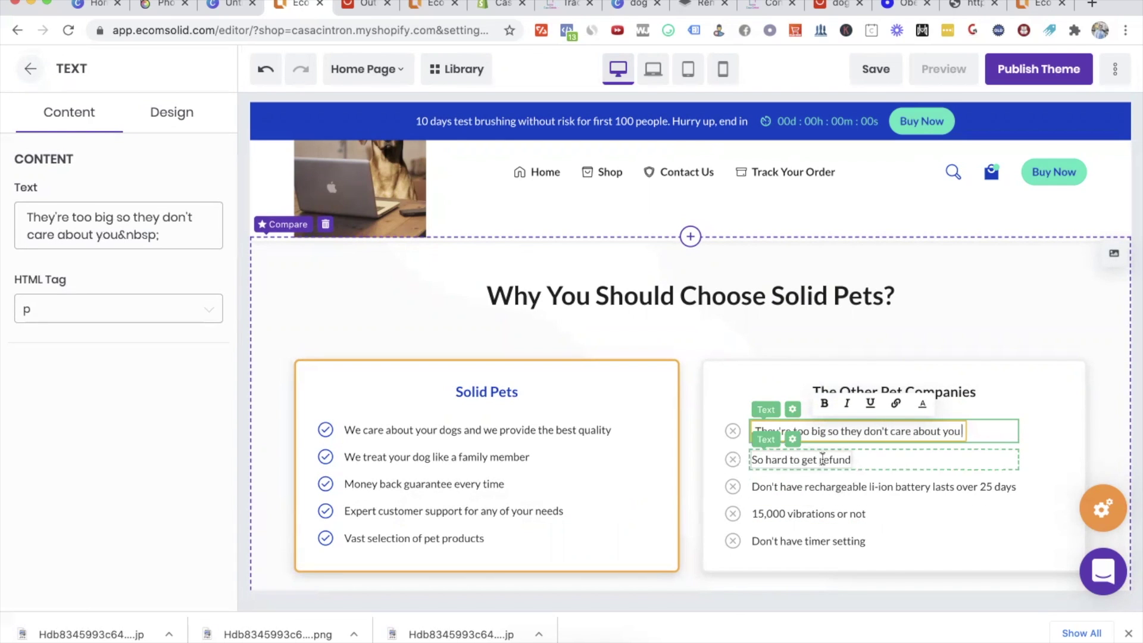
Step: Replace the other drawbacks with 'Bad quality and short lasting', 'No customer support', 'Small selection and old products'
{"action": "triple_click", "coordinate": [834, 487]}
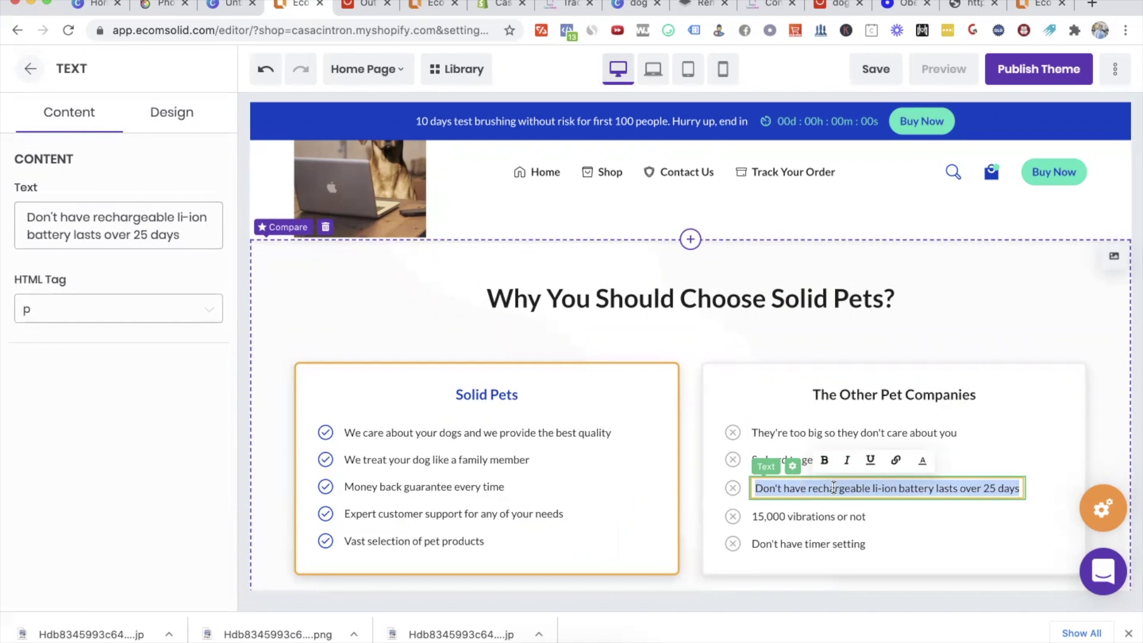
{"action": "type", "text": "Bad quality and short las"}
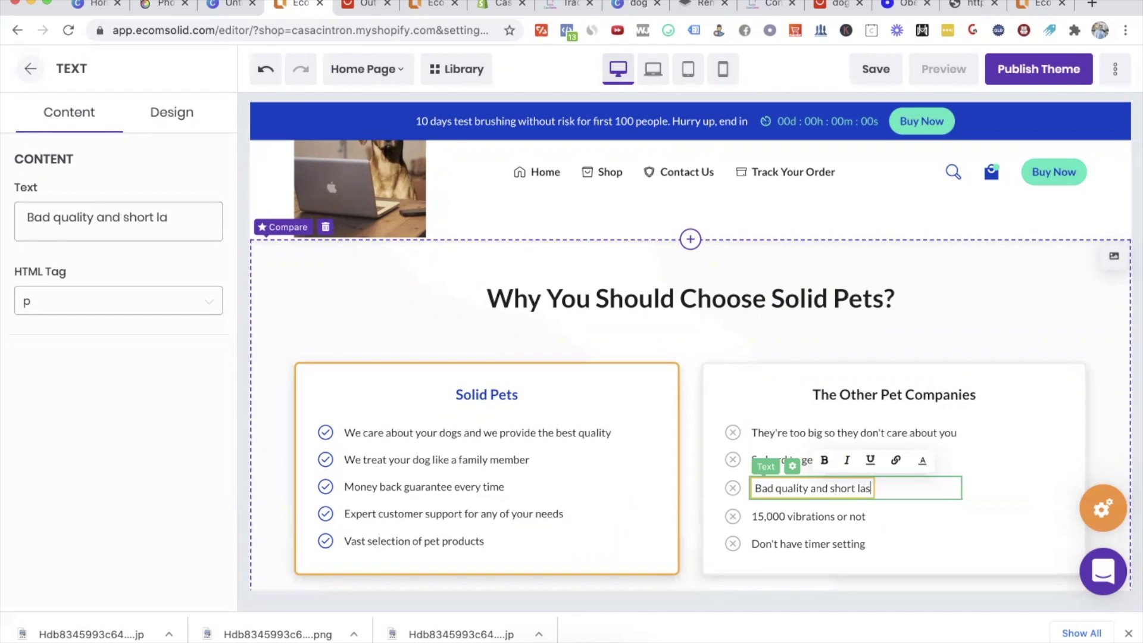
{"action": "type", "text": "ting"}
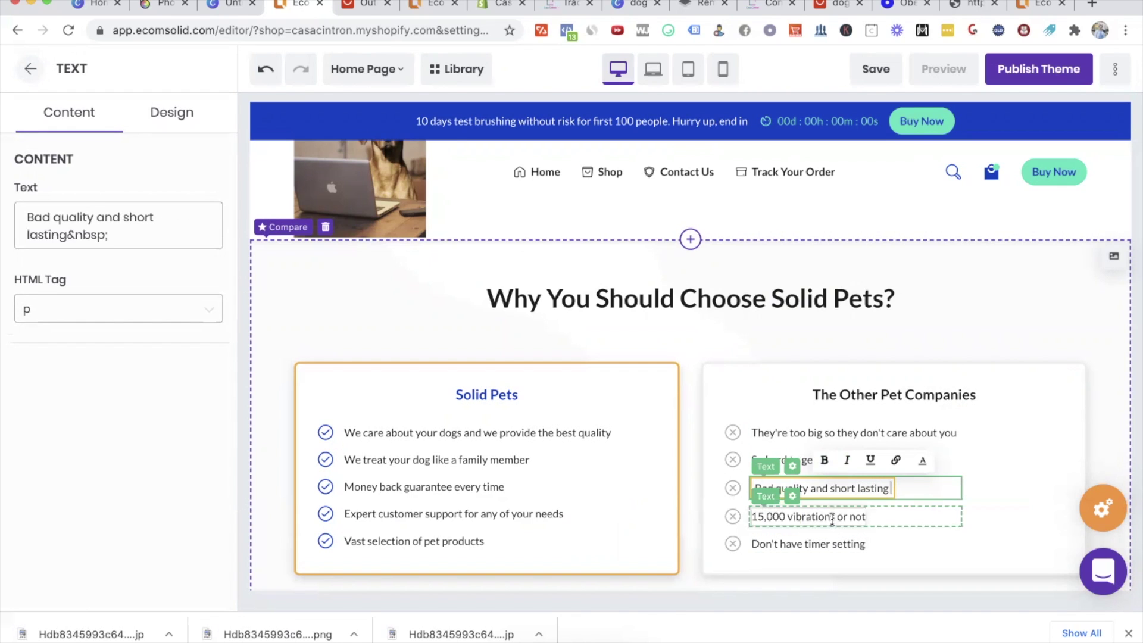
{"action": "left_click", "coordinate": [831, 518]}
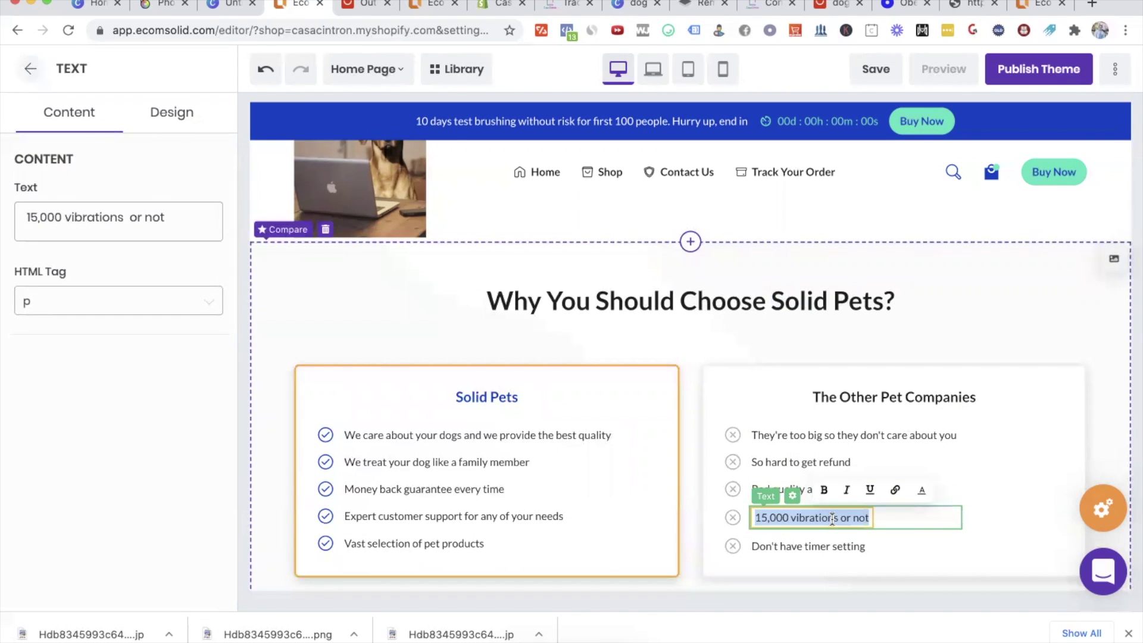
{"action": "type", "text": "No customer sup"}
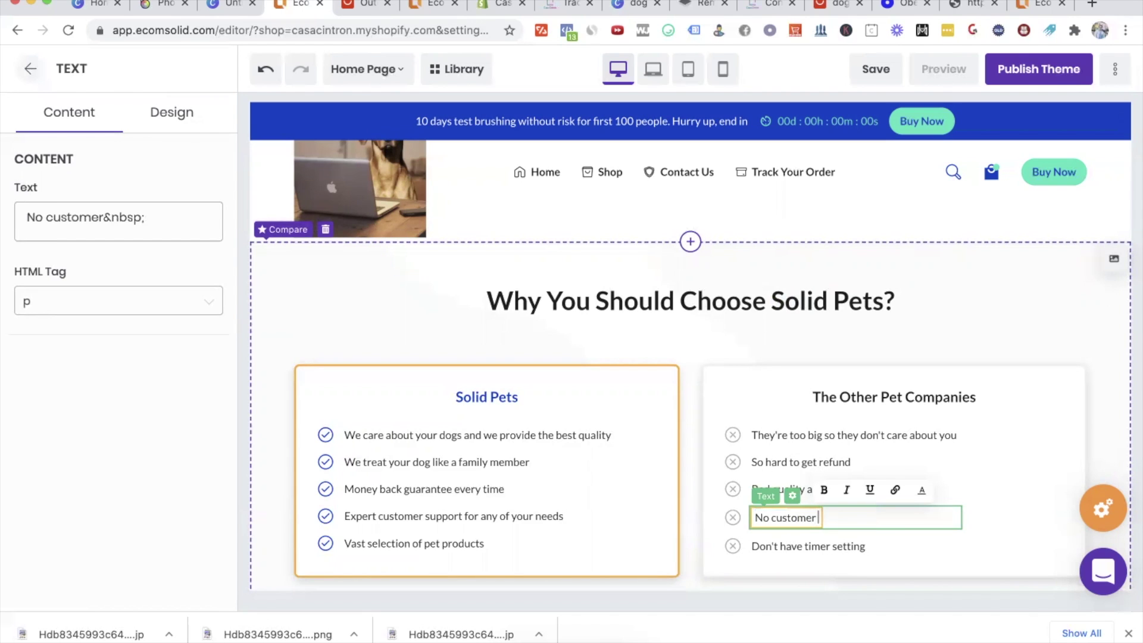
{"action": "type", "text": "port"}
{"action": "left_click", "coordinate": [827, 554]}
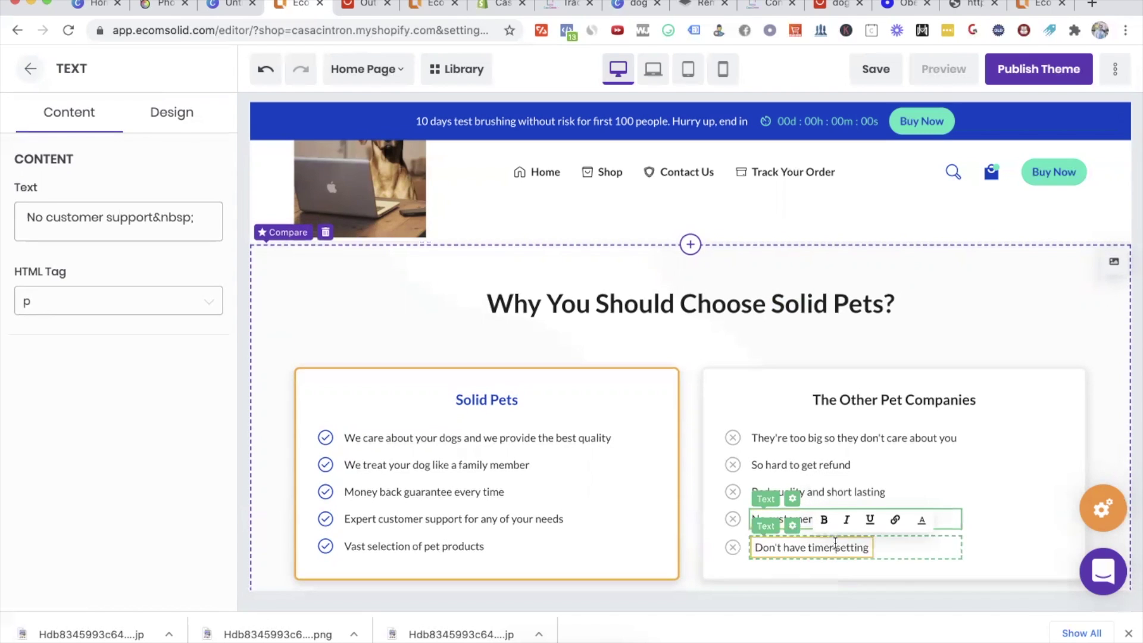
{"action": "type", "text": "Smal"}
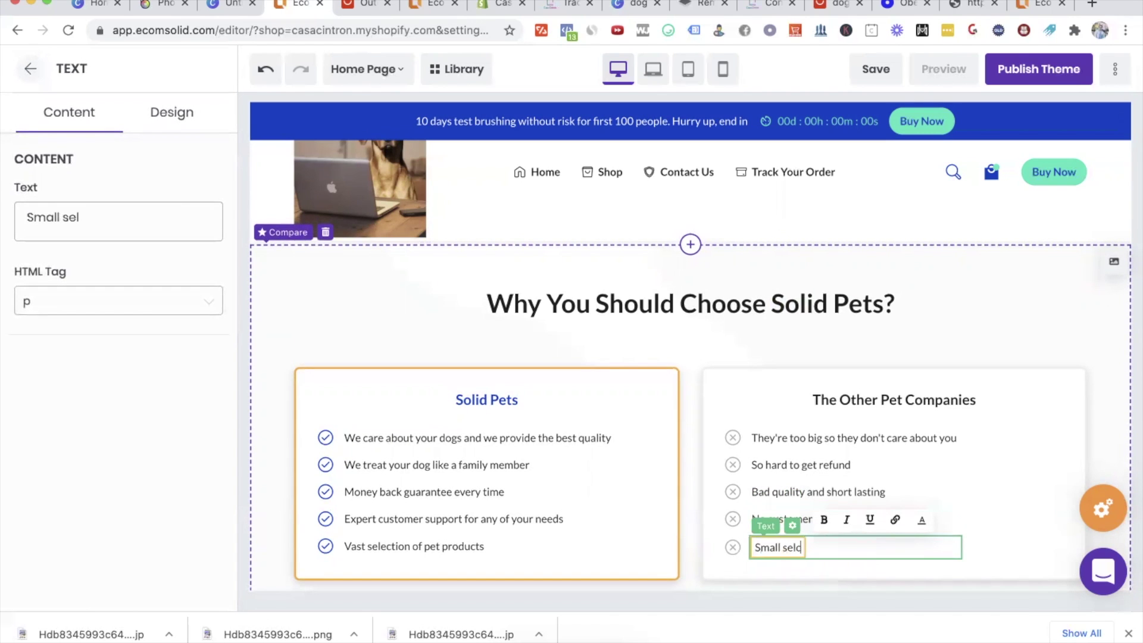
{"action": "type", "text": "l selection and old produc"}
{"action": "type", "text": "ts"}
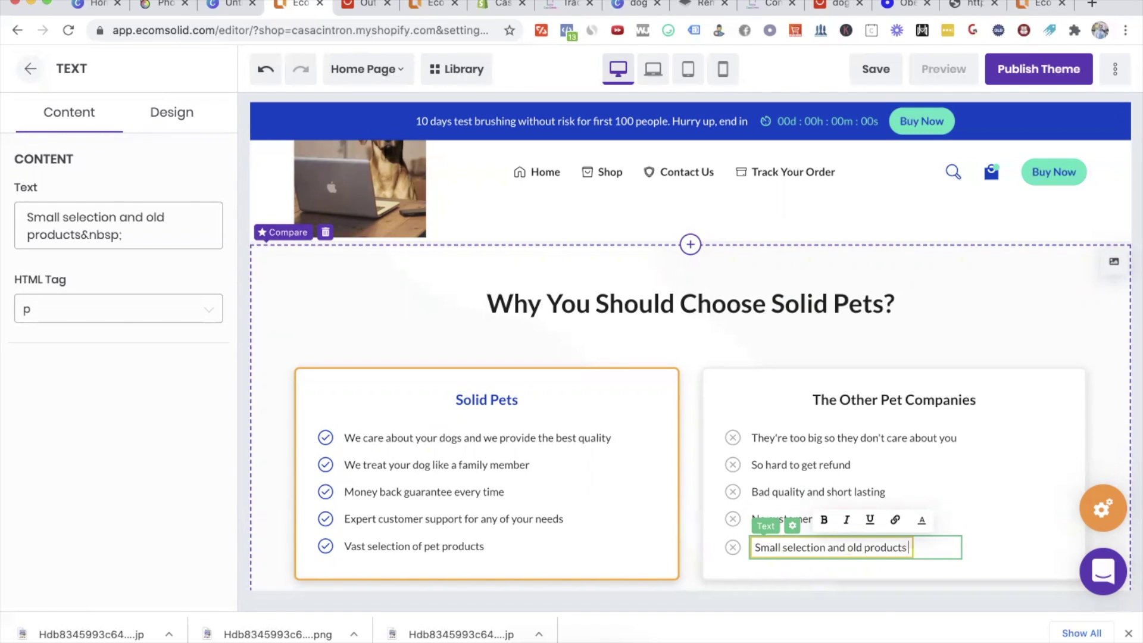
{"action": "left_click", "coordinate": [994, 458]}
Step: Change the heading to '1000+ Customers Using Our Product' and the subheading to 'Pets are happier than ever', then view the preview
{"action": "scroll", "coordinate": [995, 458], "scroll_direction": "down", "scroll_amount": 9}
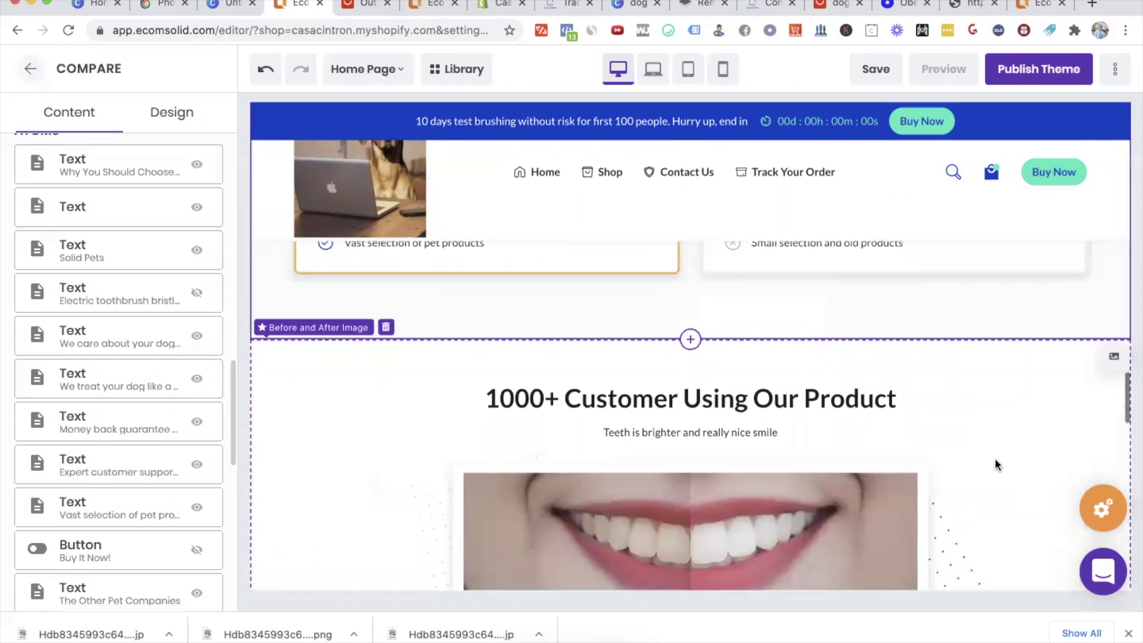
{"action": "scroll", "coordinate": [995, 458], "scroll_direction": "up", "scroll_amount": 3}
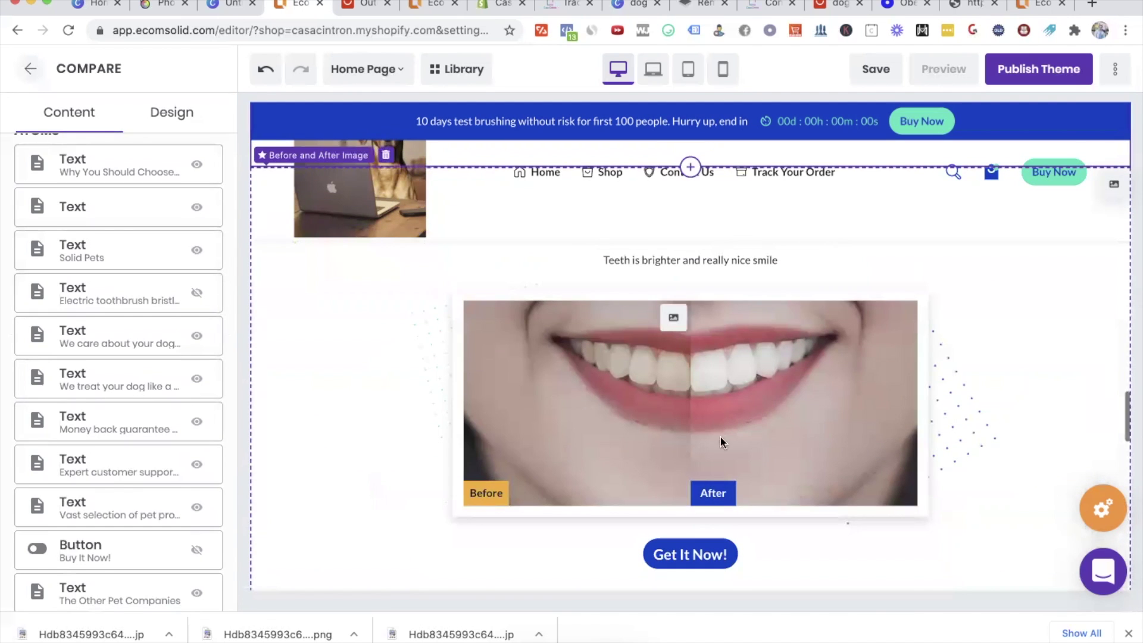
{"action": "scroll", "coordinate": [774, 436], "scroll_direction": "up", "scroll_amount": 2}
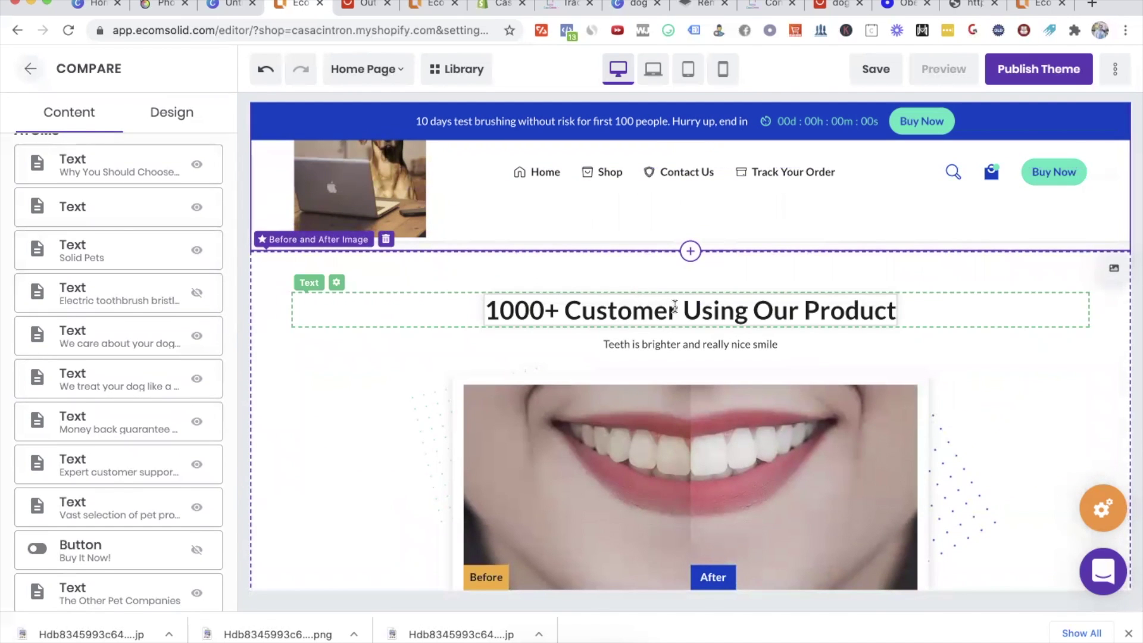
{"action": "left_click", "coordinate": [675, 306]}
{"action": "type", "text": "s"}
{"action": "left_click", "coordinate": [643, 347]}
{"action": "key", "text": "ctrl+a"}
{"action": "type", "text": "Pets are happier than ever"}
{"action": "left_click", "coordinate": [677, 448]}
{"action": "scroll", "coordinate": [677, 451], "scroll_direction": "down", "scroll_amount": 2}
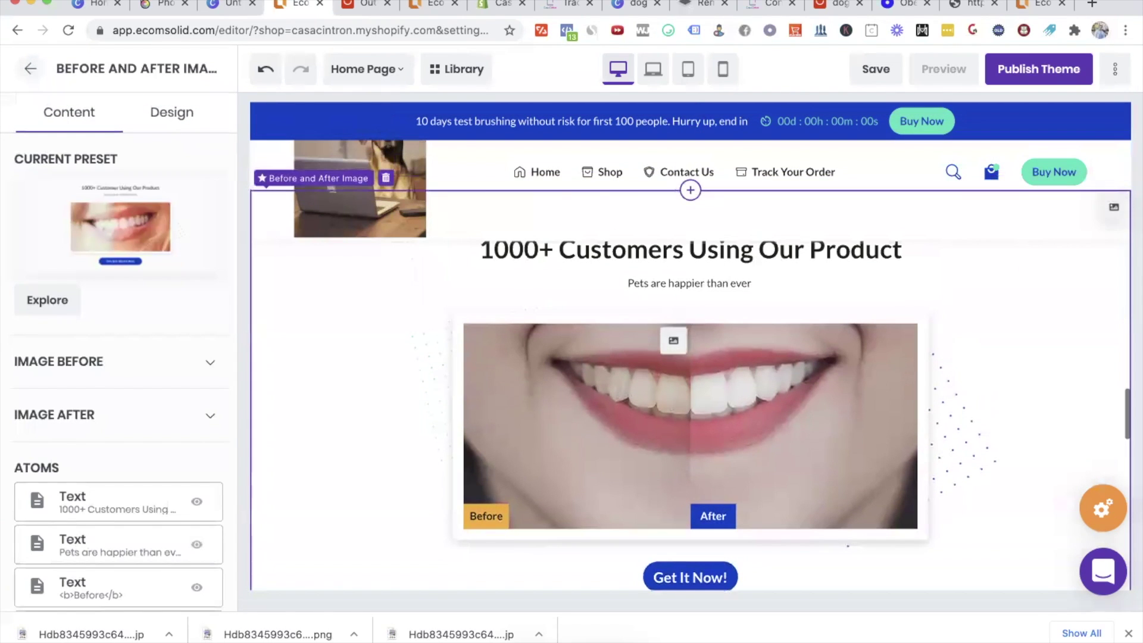
{"action": "left_click", "coordinate": [429, 8]}
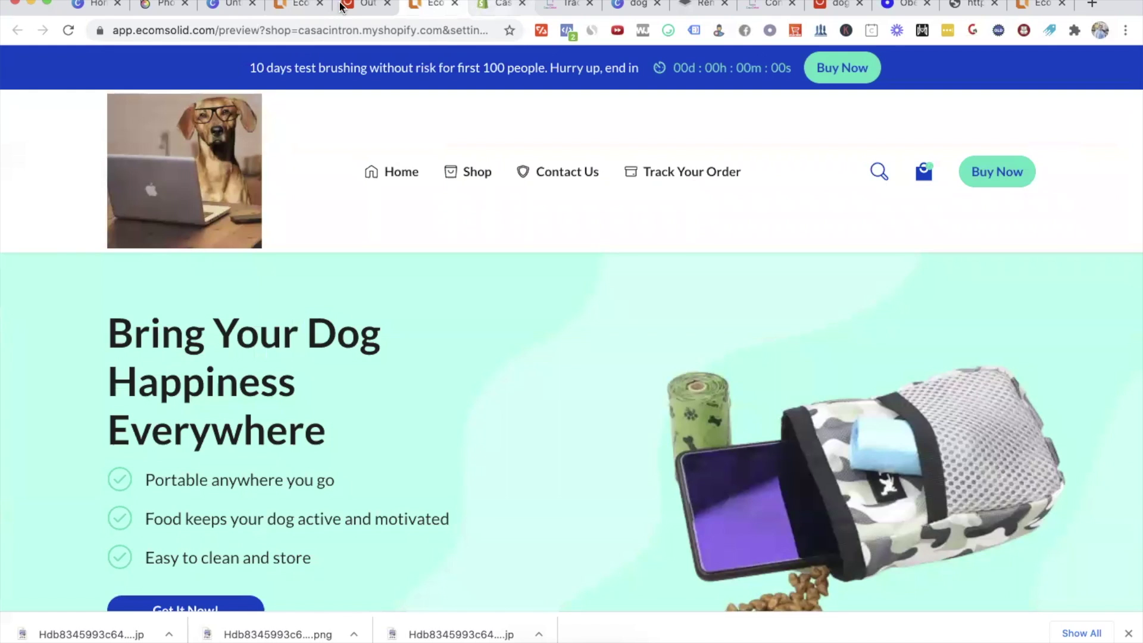
Step: On the AliExpress product page, find the customer review photo of a dog with the black TAILUP pouch
{"action": "left_click", "coordinate": [342, 6]}
{"action": "scroll", "coordinate": [676, 435], "scroll_direction": "down", "scroll_amount": 10}
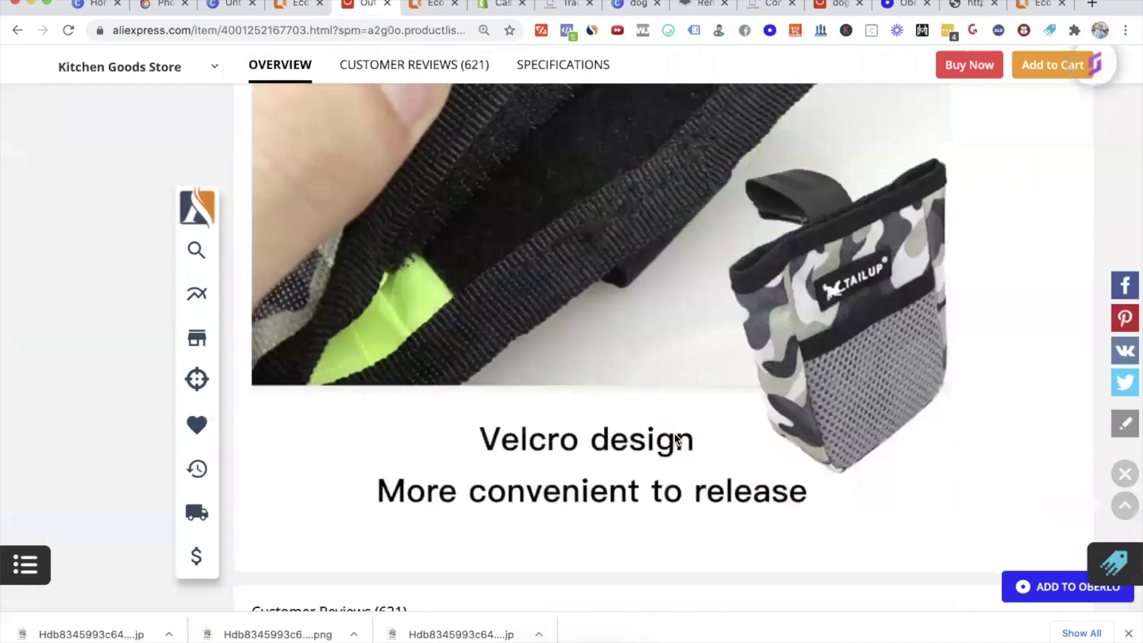
{"action": "scroll", "coordinate": [675, 434], "scroll_direction": "down", "scroll_amount": 10}
{"action": "scroll", "coordinate": [673, 432], "scroll_direction": "up", "scroll_amount": 5}
{"action": "scroll", "coordinate": [674, 432], "scroll_direction": "down", "scroll_amount": 5}
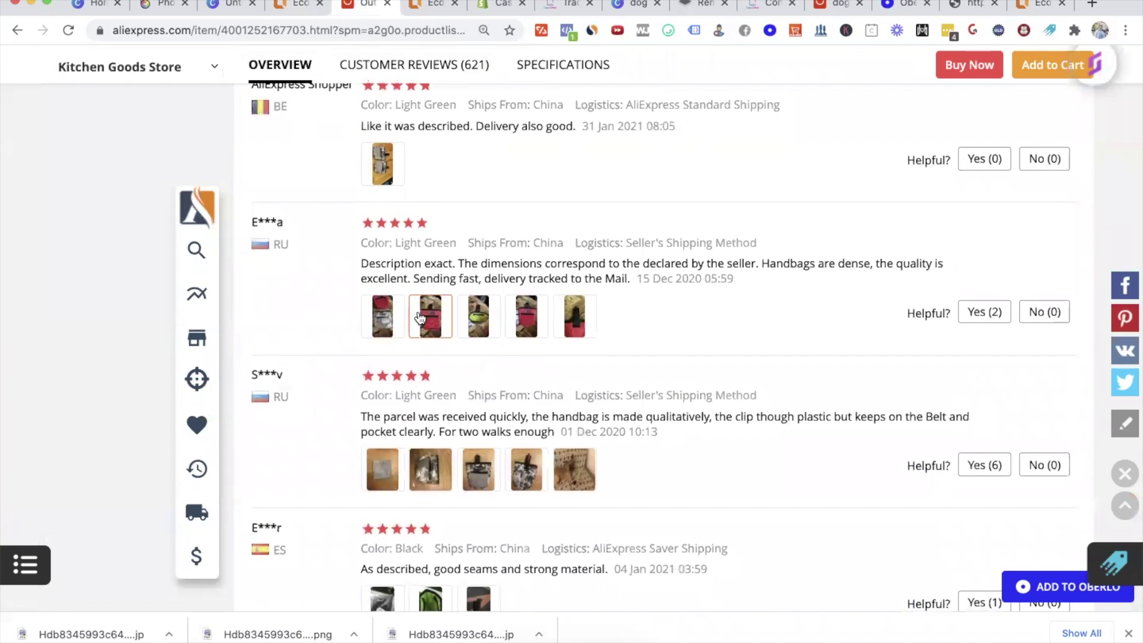
{"action": "scroll", "coordinate": [658, 344], "scroll_direction": "down", "scroll_amount": 10}
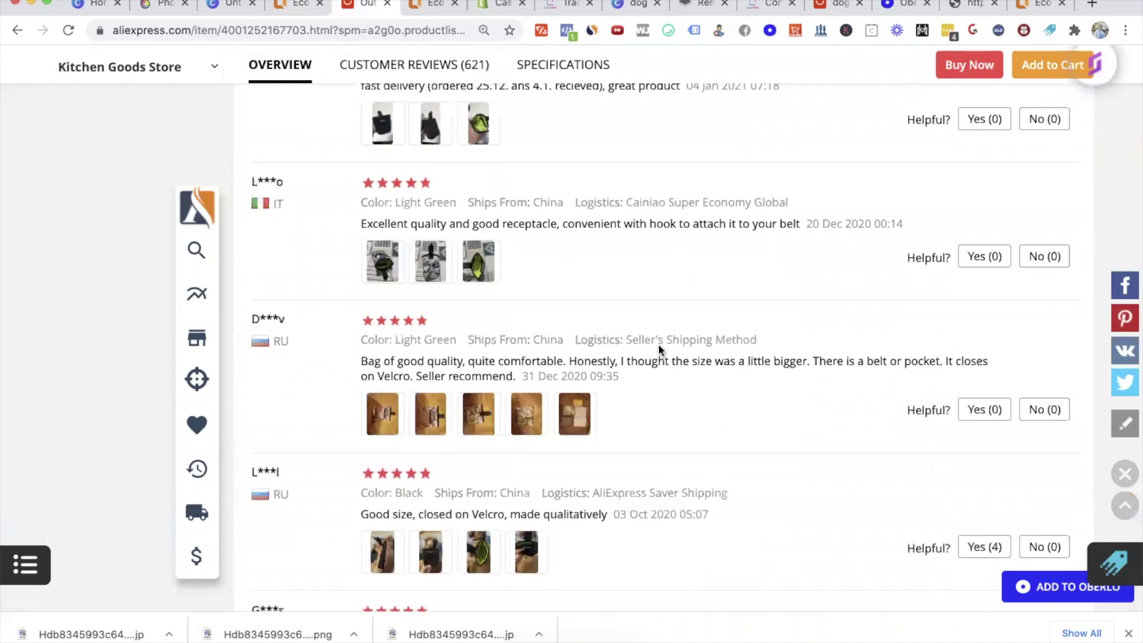
{"action": "scroll", "coordinate": [714, 409], "scroll_direction": "down", "scroll_amount": 6}
{"action": "scroll", "coordinate": [714, 409], "scroll_direction": "up", "scroll_amount": 1}
{"action": "scroll", "coordinate": [715, 409], "scroll_direction": "up", "scroll_amount": 2}
{"action": "left_click", "coordinate": [526, 179]}
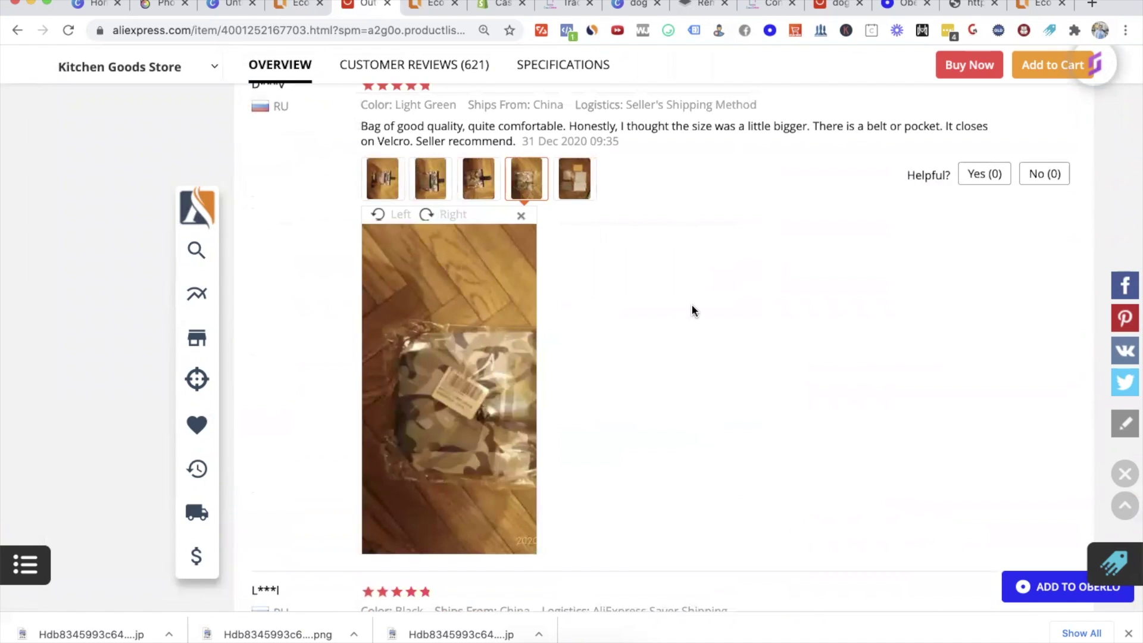
{"action": "scroll", "coordinate": [654, 333], "scroll_direction": "down", "scroll_amount": 5}
{"action": "left_click", "coordinate": [476, 399]}
{"action": "scroll", "coordinate": [659, 477], "scroll_direction": "down", "scroll_amount": 3}
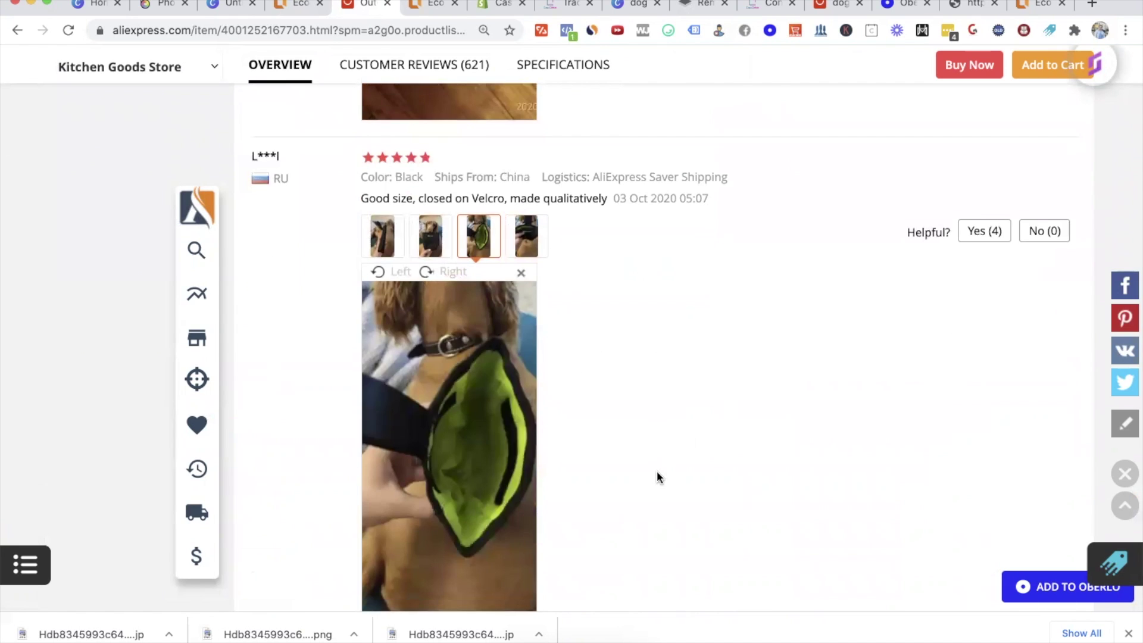
{"action": "scroll", "coordinate": [554, 315], "scroll_direction": "down", "scroll_amount": 2}
{"action": "left_click", "coordinate": [418, 136]}
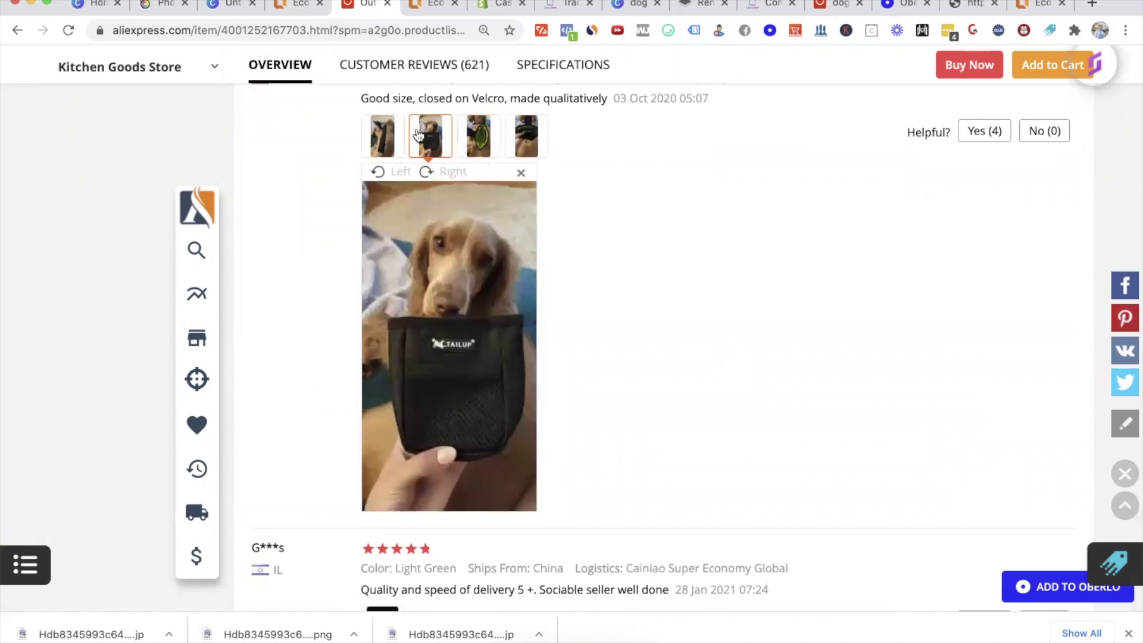
Step: Save that review photo to Downloads and return to the EComSolid editor
{"action": "right_click", "coordinate": [460, 320]}
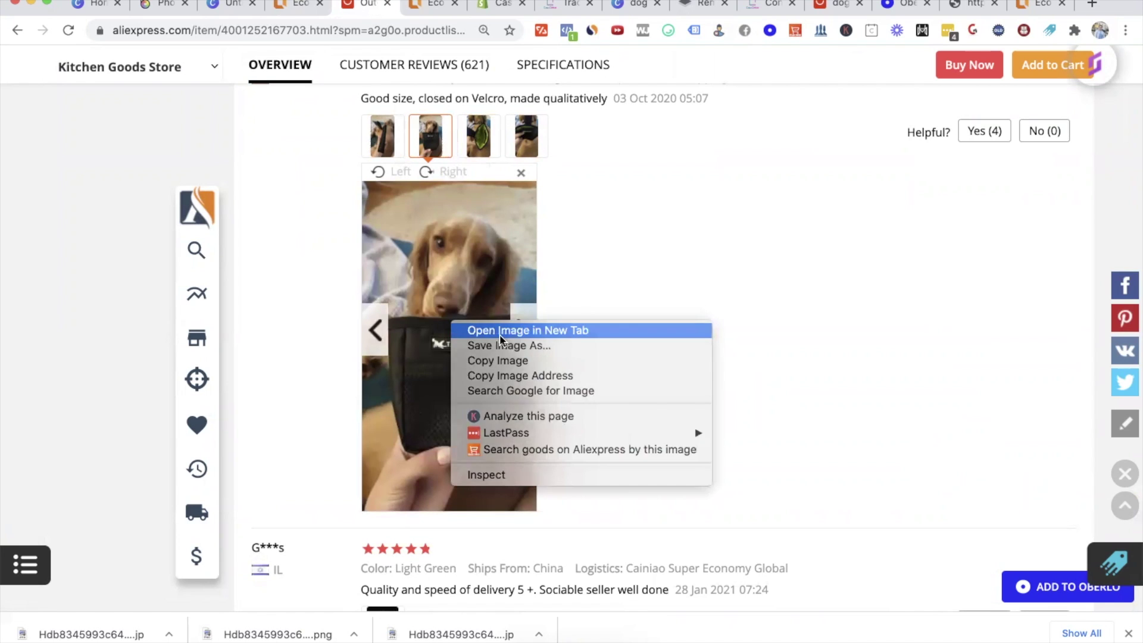
{"action": "left_click", "coordinate": [494, 330]}
{"action": "right_click", "coordinate": [462, 314]}
{"action": "left_click", "coordinate": [690, 332]}
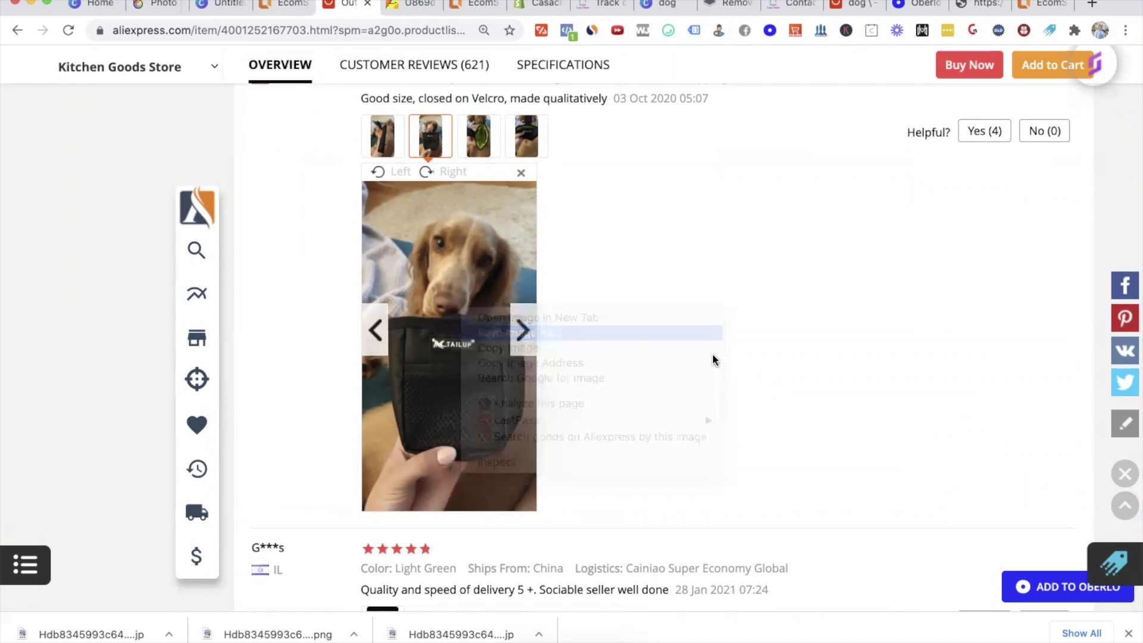
{"action": "left_click", "coordinate": [663, 194]}
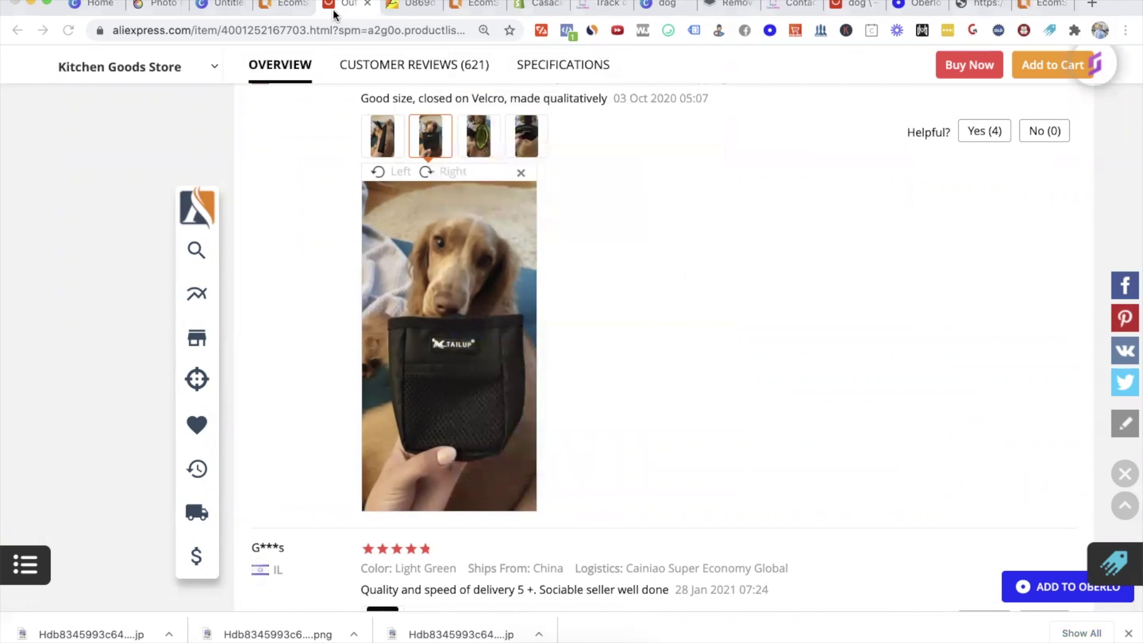
{"action": "left_click", "coordinate": [269, 6]}
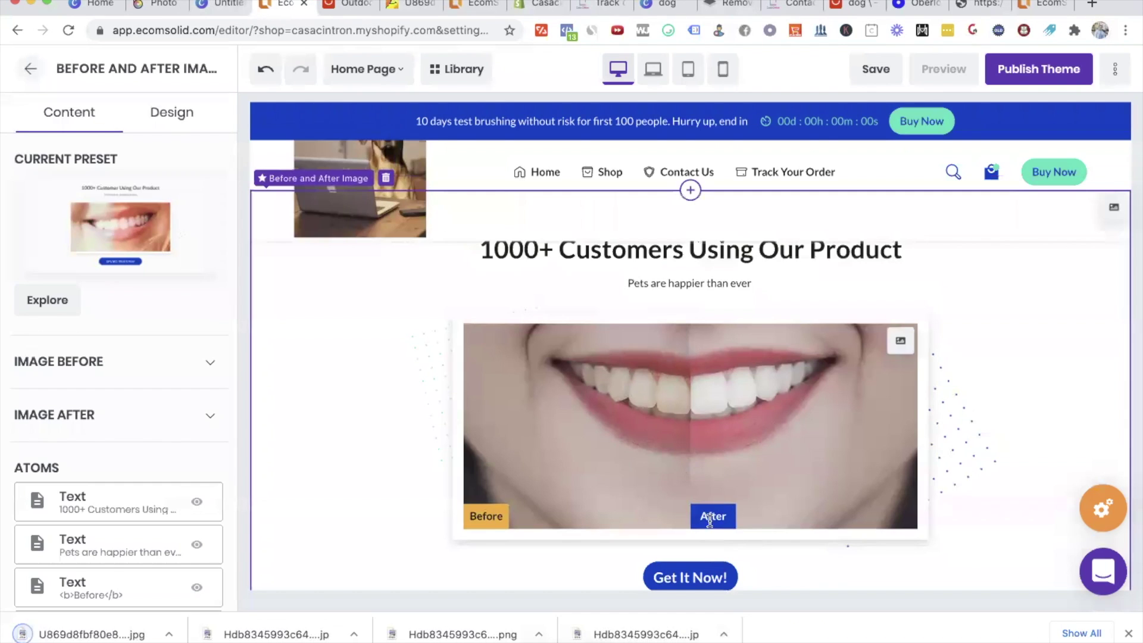
Step: Upload the downloaded dog-and-pouch photo and use it as the After image
{"action": "left_click", "coordinate": [901, 331]}
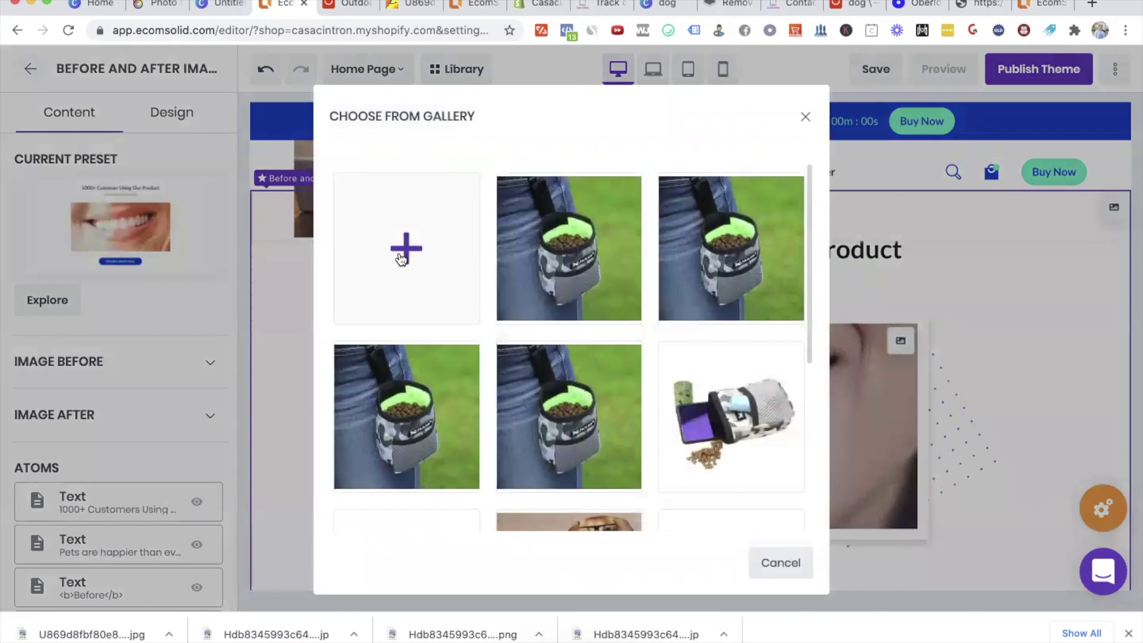
{"action": "left_click", "coordinate": [402, 256]}
{"action": "double_click", "coordinate": [432, 103]}
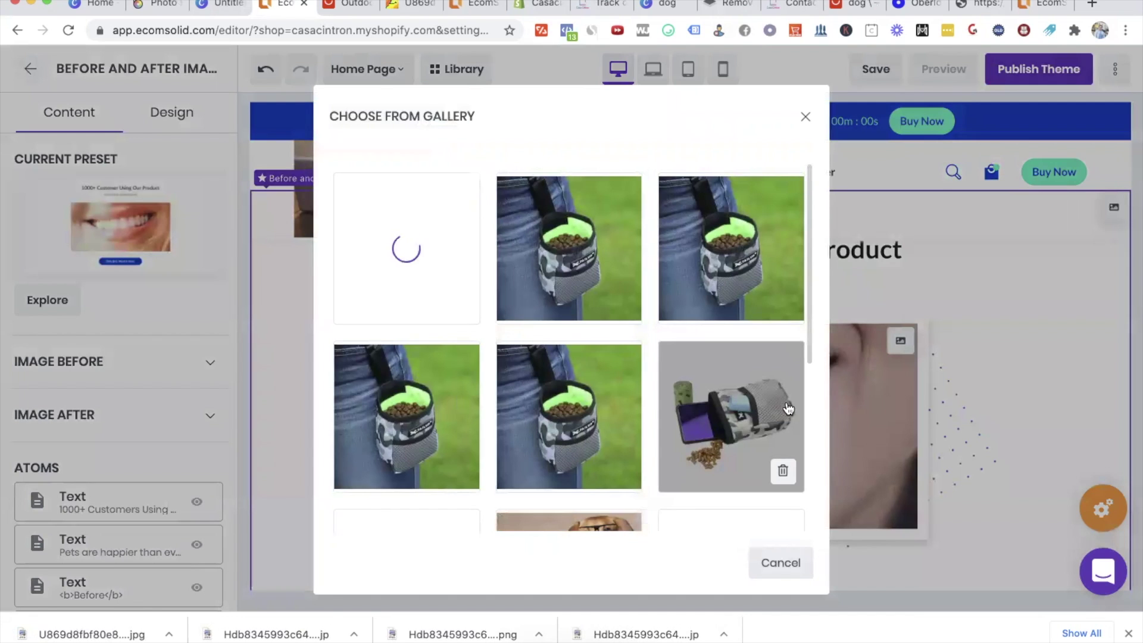
{"action": "left_click", "coordinate": [787, 402]}
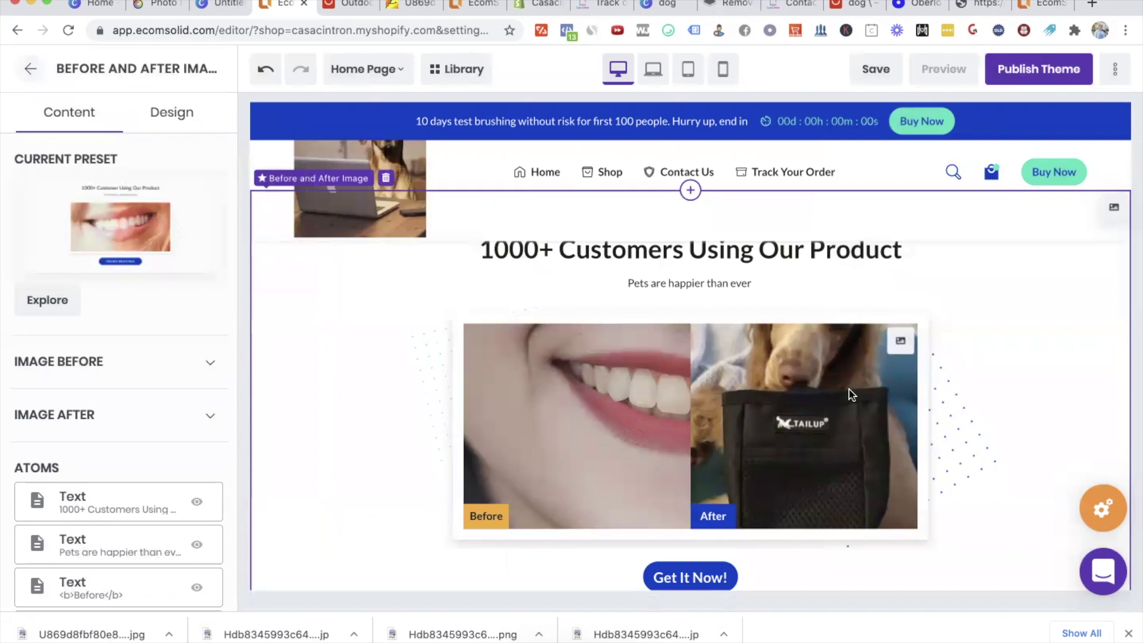
Step: Expand the Image Before settings, then begin deleting the before-and-after section
{"action": "scroll", "coordinate": [849, 390], "scroll_direction": "down", "scroll_amount": 2}
{"action": "scroll", "coordinate": [849, 390], "scroll_direction": "up", "scroll_amount": 3}
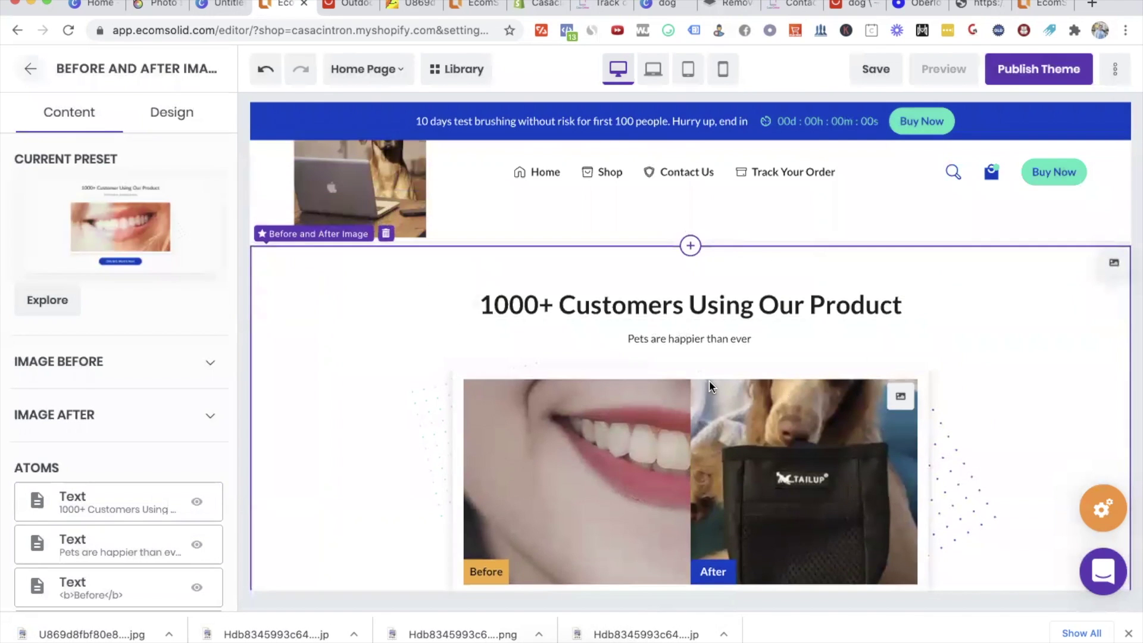
{"action": "scroll", "coordinate": [709, 380], "scroll_direction": "down", "scroll_amount": 1}
{"action": "left_click", "coordinate": [138, 353]}
{"action": "scroll", "coordinate": [138, 352], "scroll_direction": "down", "scroll_amount": 5}
{"action": "scroll", "coordinate": [138, 352], "scroll_direction": "up", "scroll_amount": 4}
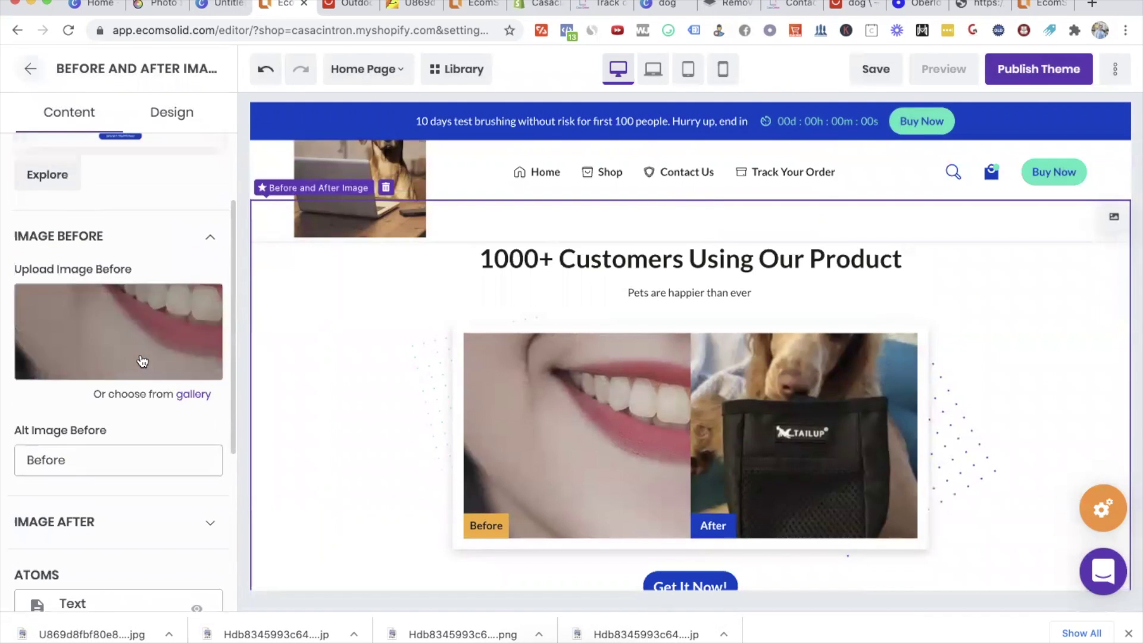
{"action": "scroll", "coordinate": [131, 462], "scroll_direction": "down", "scroll_amount": 5}
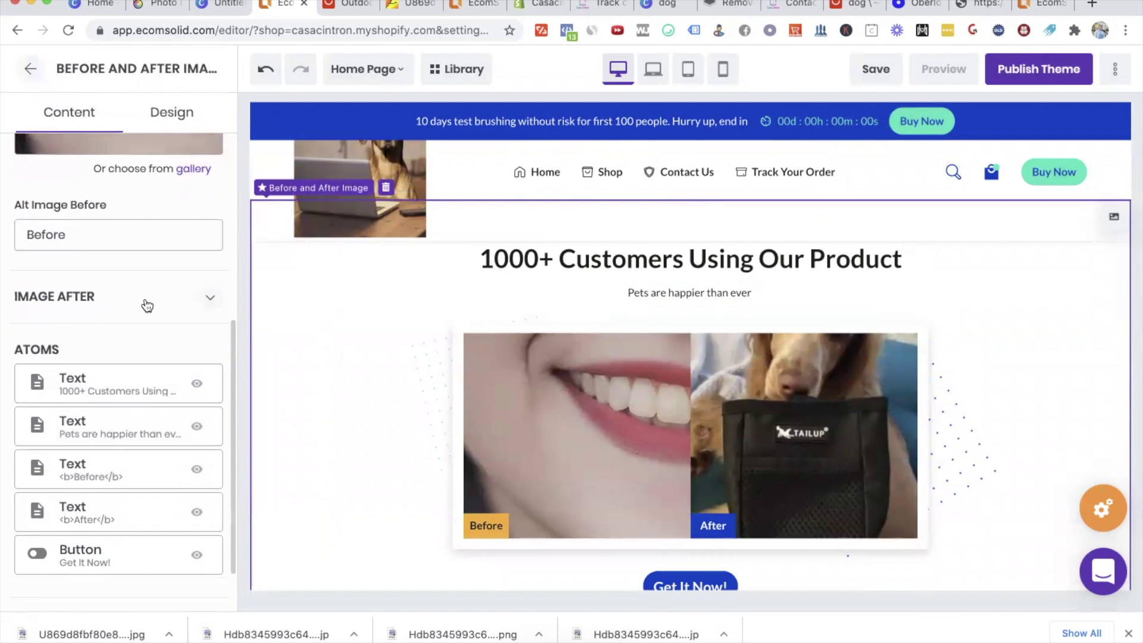
{"action": "left_click", "coordinate": [116, 565]}
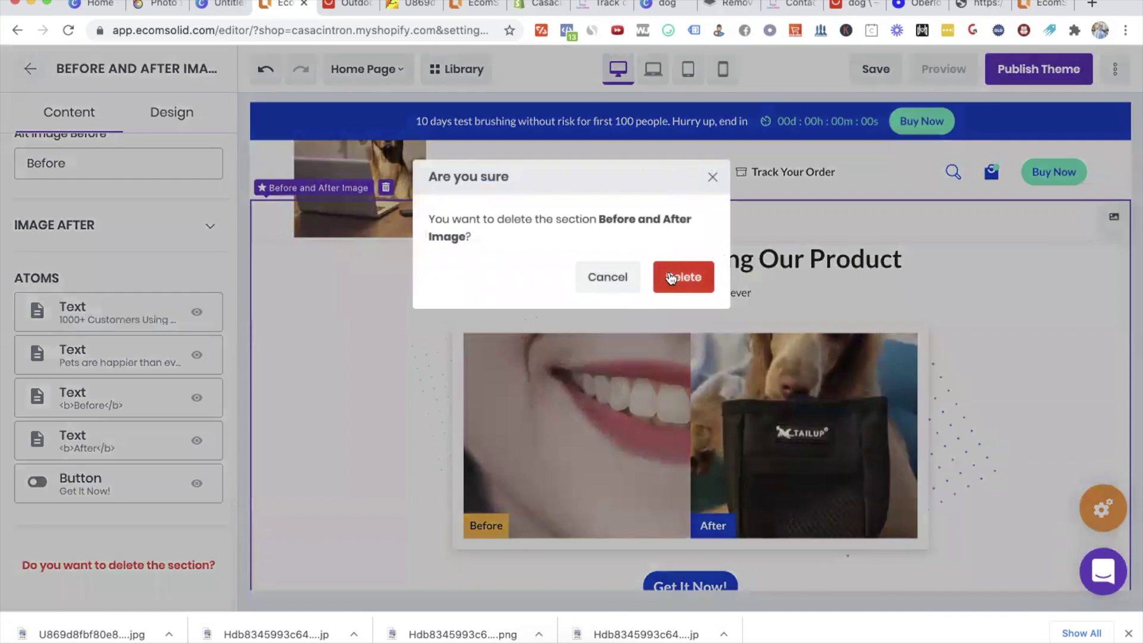
Step: Confirm deleting the before-and-after section and change the first FAQ to 'How much food can I bring in the bag?'
{"action": "left_click", "coordinate": [667, 271]}
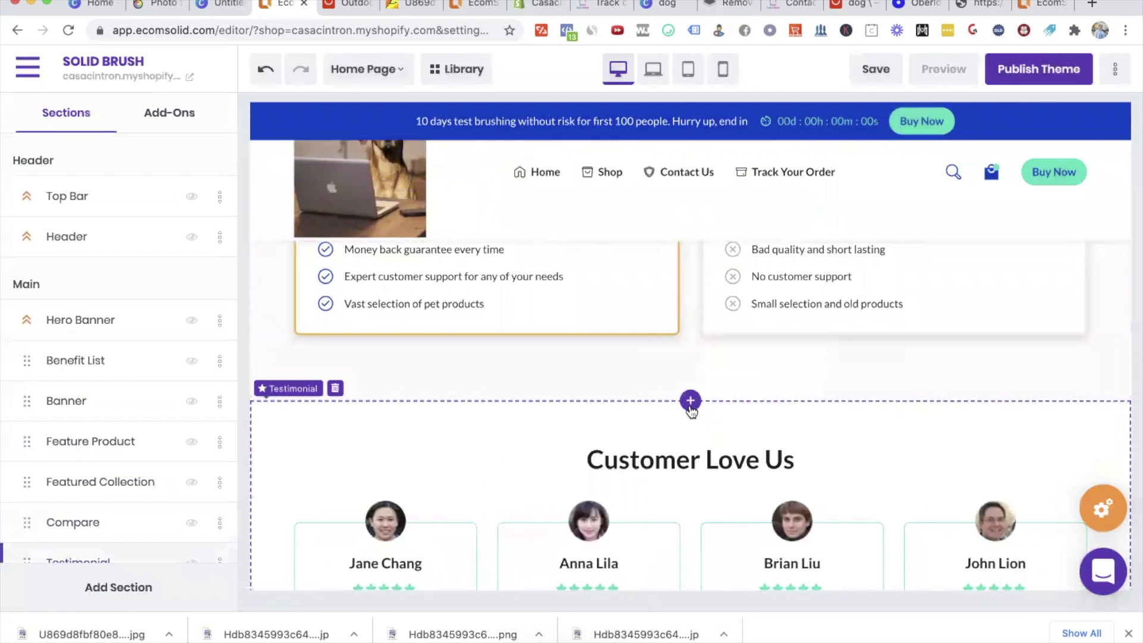
{"action": "scroll", "coordinate": [702, 454], "scroll_direction": "down", "scroll_amount": 10}
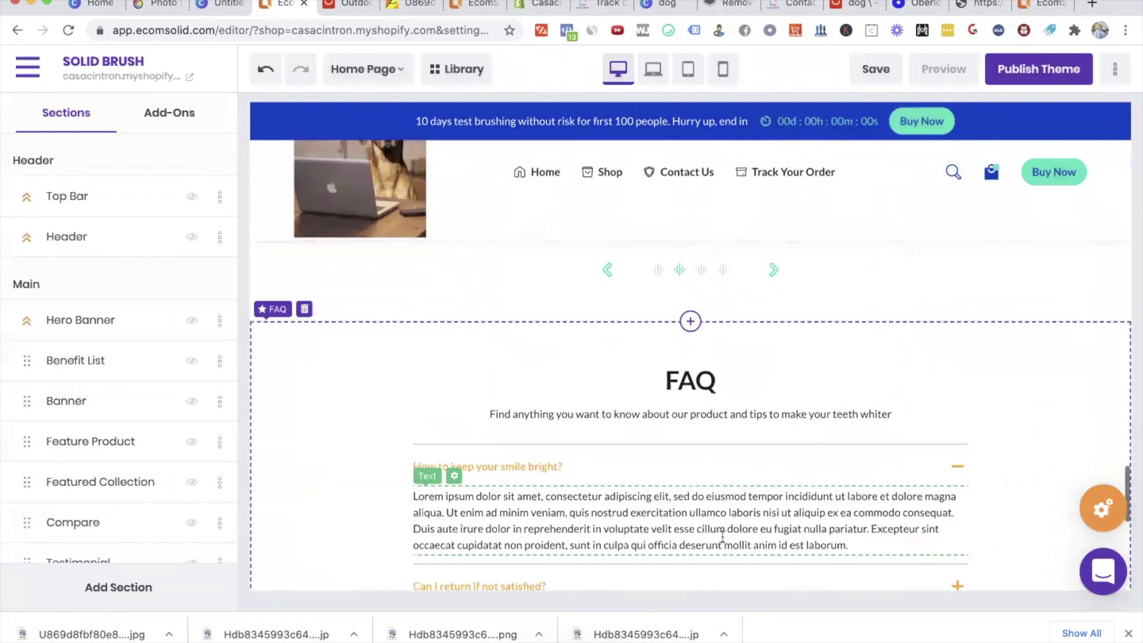
{"action": "scroll", "coordinate": [722, 536], "scroll_direction": "down", "scroll_amount": 5}
{"action": "scroll", "coordinate": [694, 520], "scroll_direction": "up", "scroll_amount": 5}
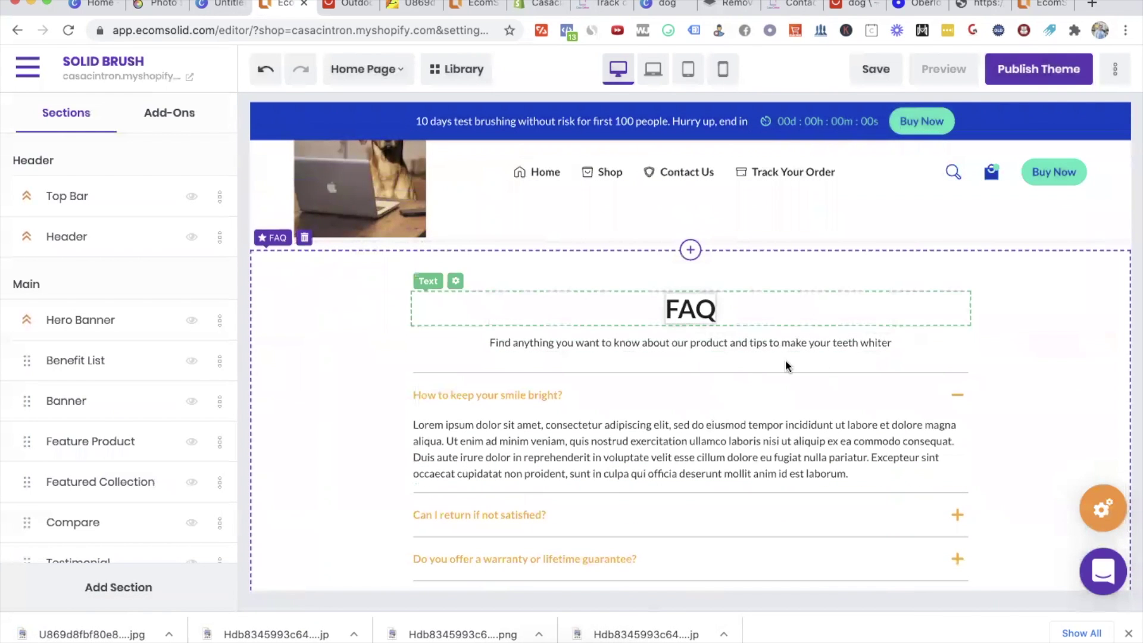
{"action": "triple_click", "coordinate": [507, 393]}
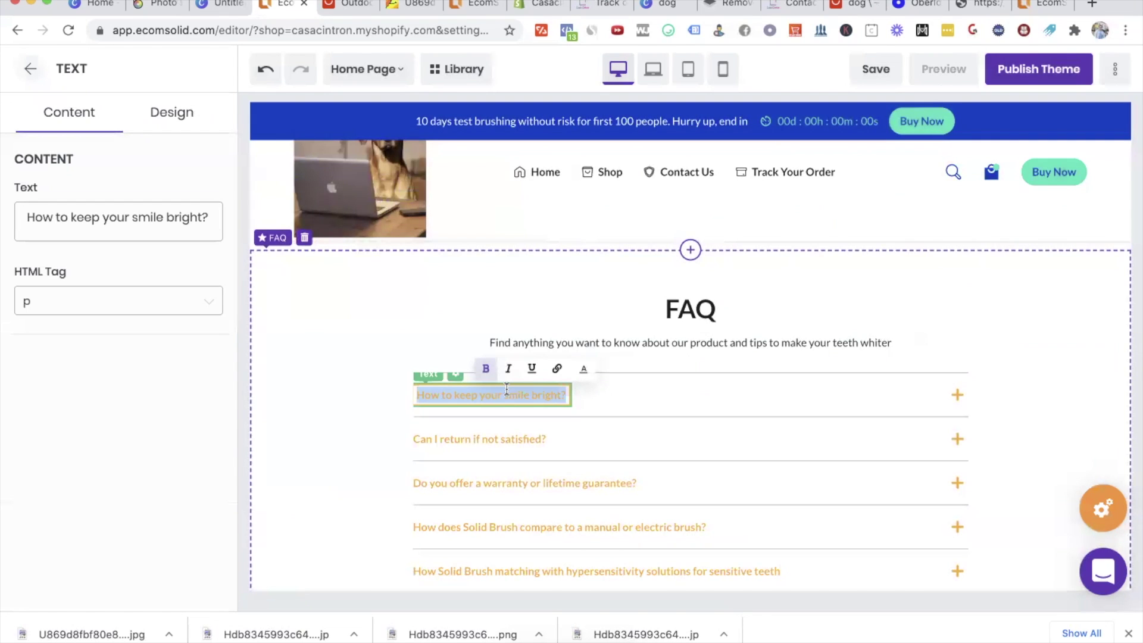
{"action": "type", "text": "How much food "}
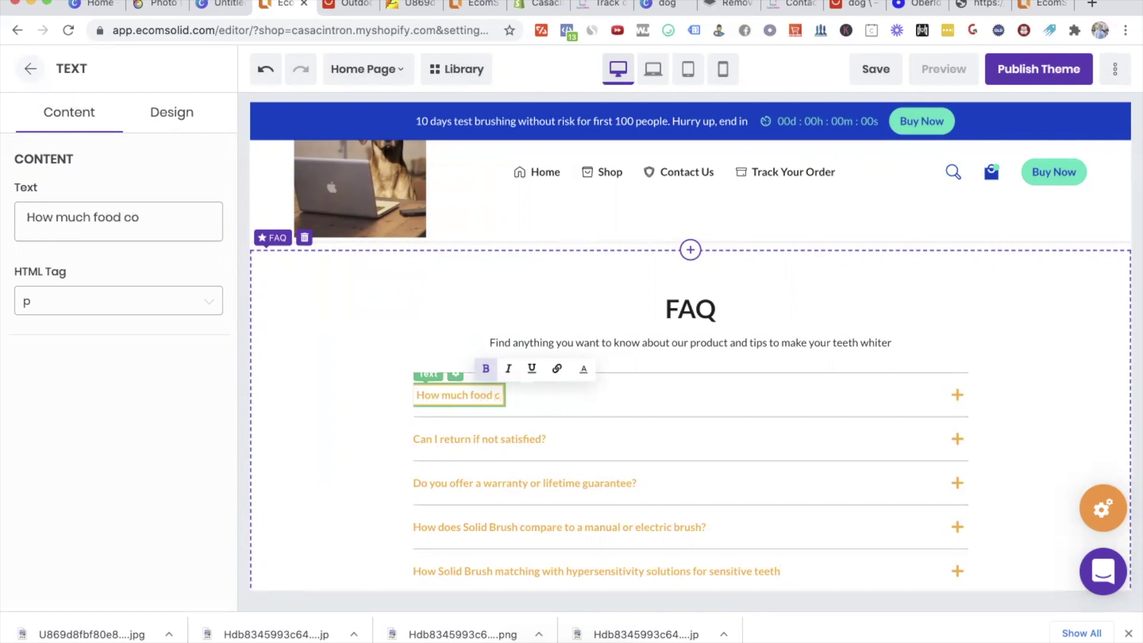
{"action": "type", "text": "can I bring in th"}
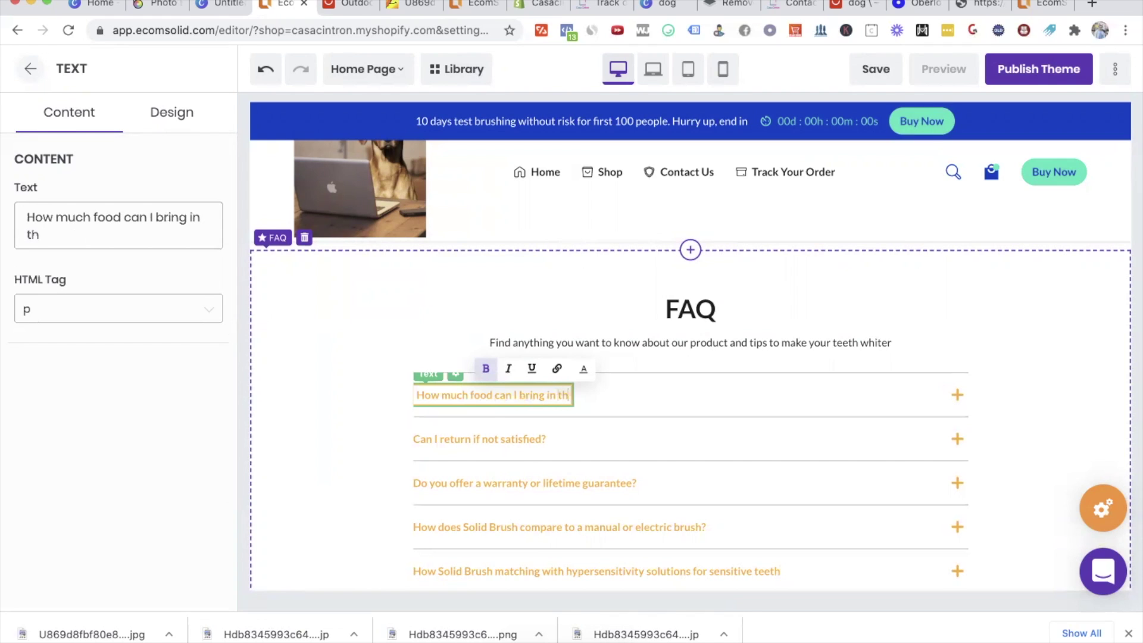
{"action": "type", "text": "e bag?"}
Step: Set the third FAQ to 'How does your pet snack bag compare to others?' and the last to 'Why should I even buy a dog snack bag?'
{"action": "triple_click", "coordinate": [464, 435]}
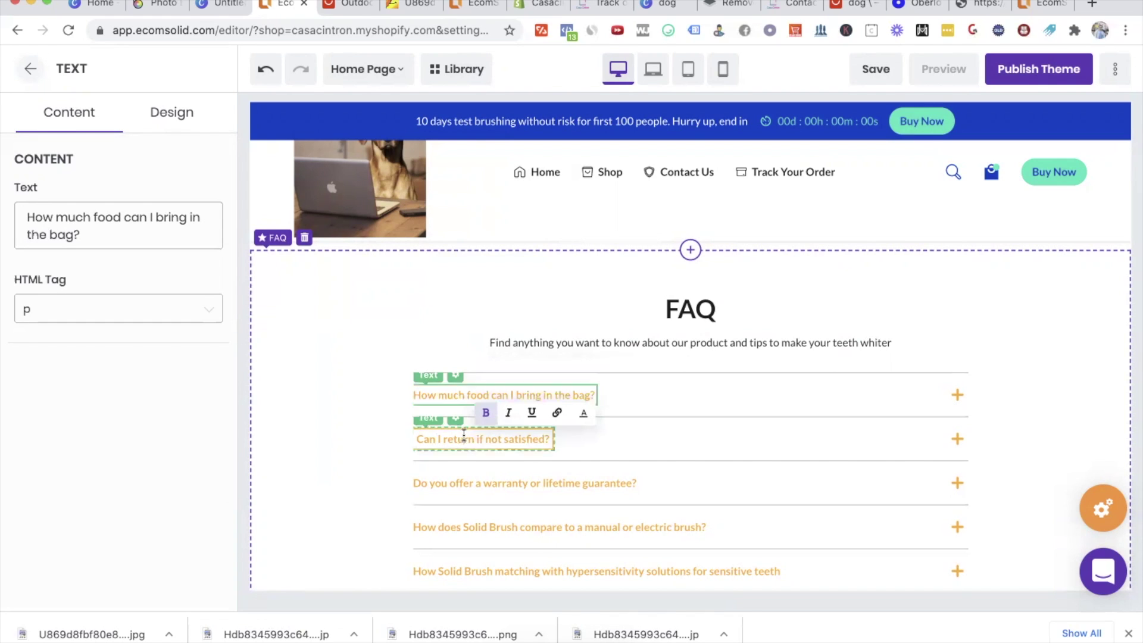
{"action": "type", "text": "Wha"}
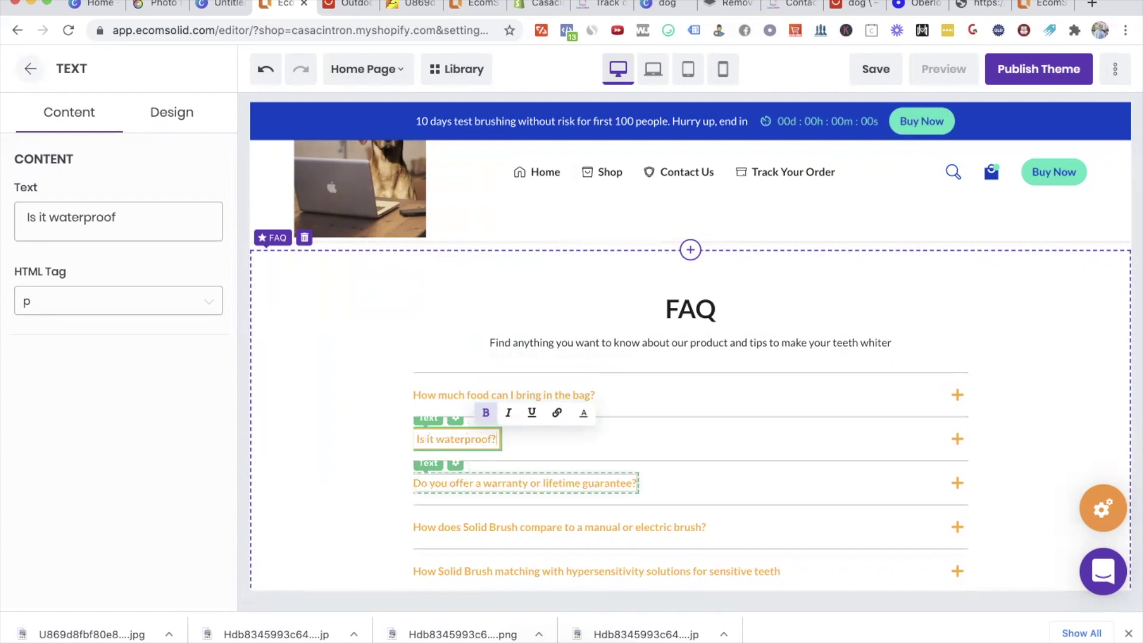
{"action": "triple_click", "coordinate": [533, 479]}
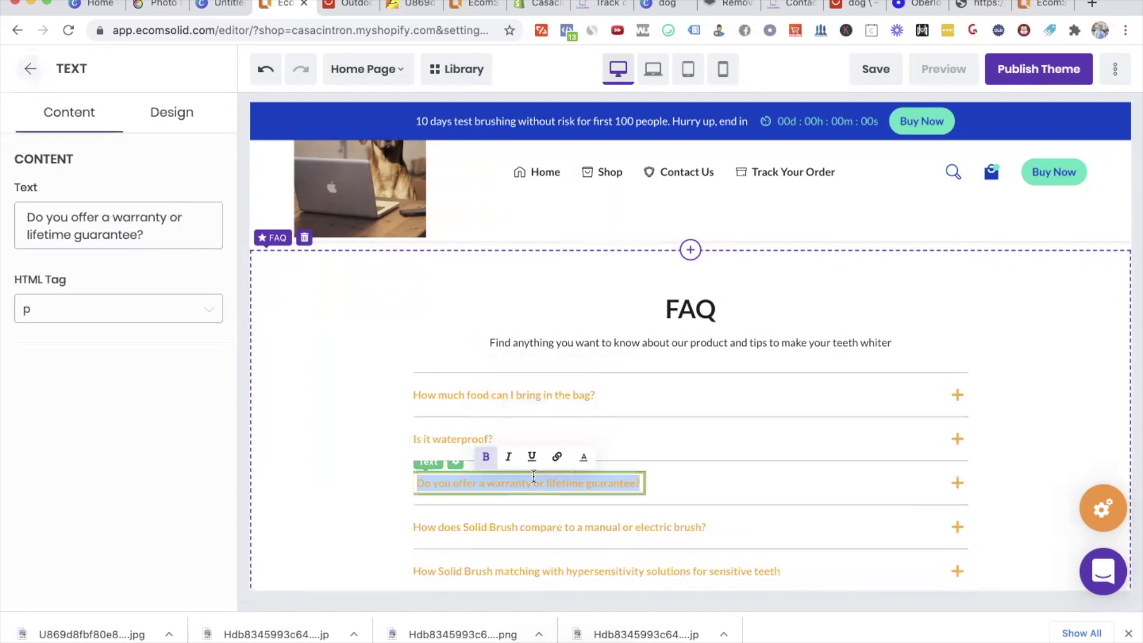
{"action": "left_click", "coordinate": [688, 531]}
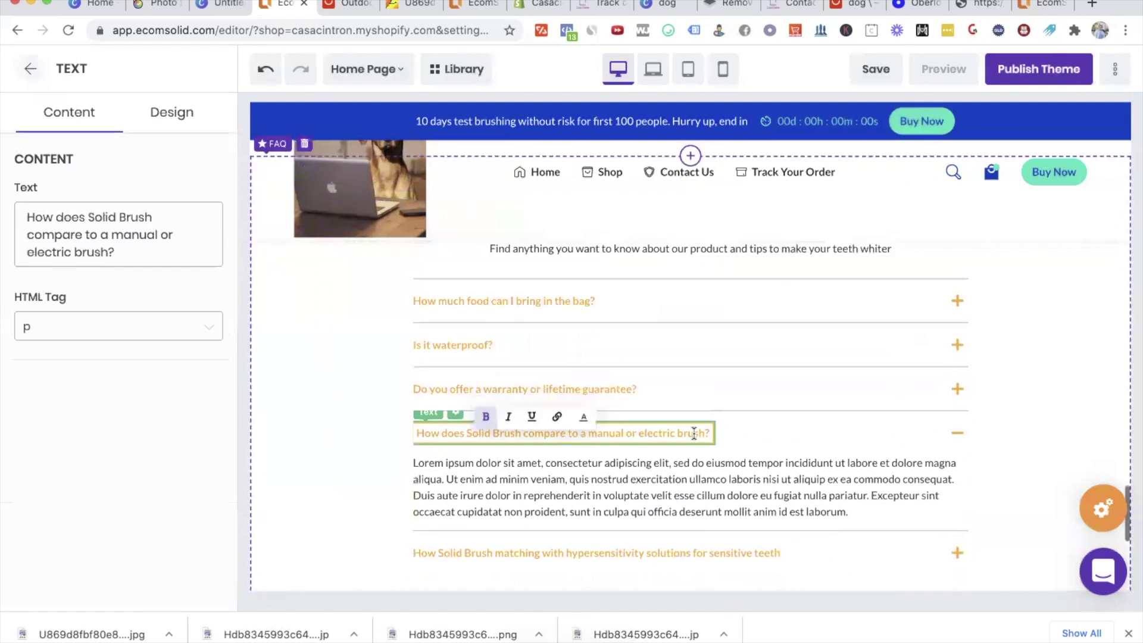
{"action": "scroll", "coordinate": [693, 433], "scroll_direction": "right", "scroll_amount": 2}
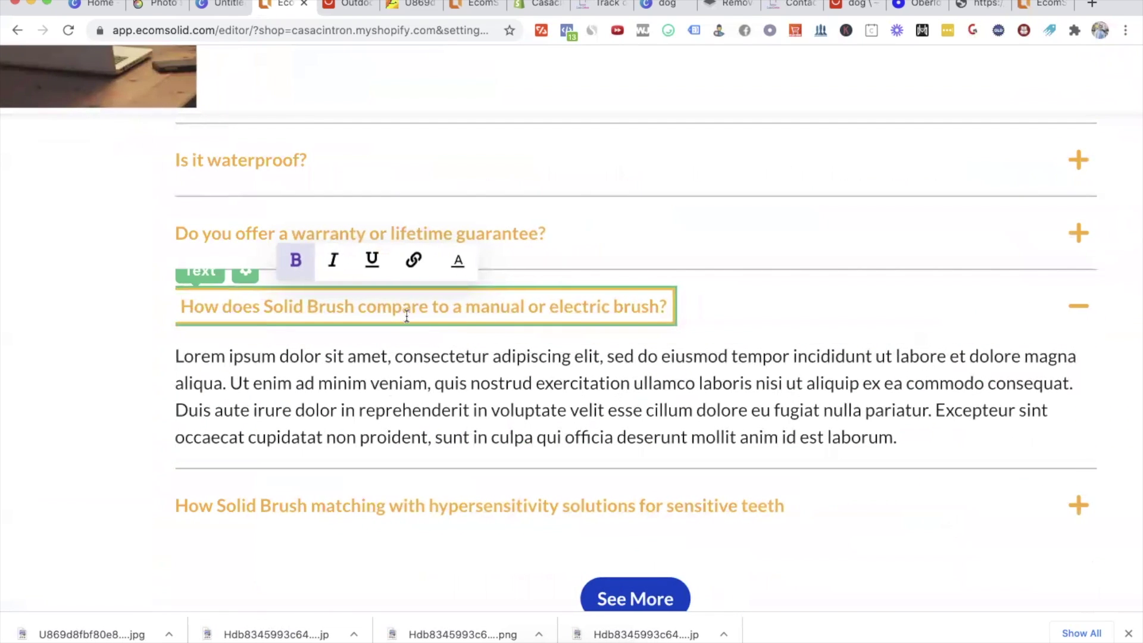
{"action": "left_click_drag", "start_coordinate": [264, 305], "coordinate": [694, 322]}
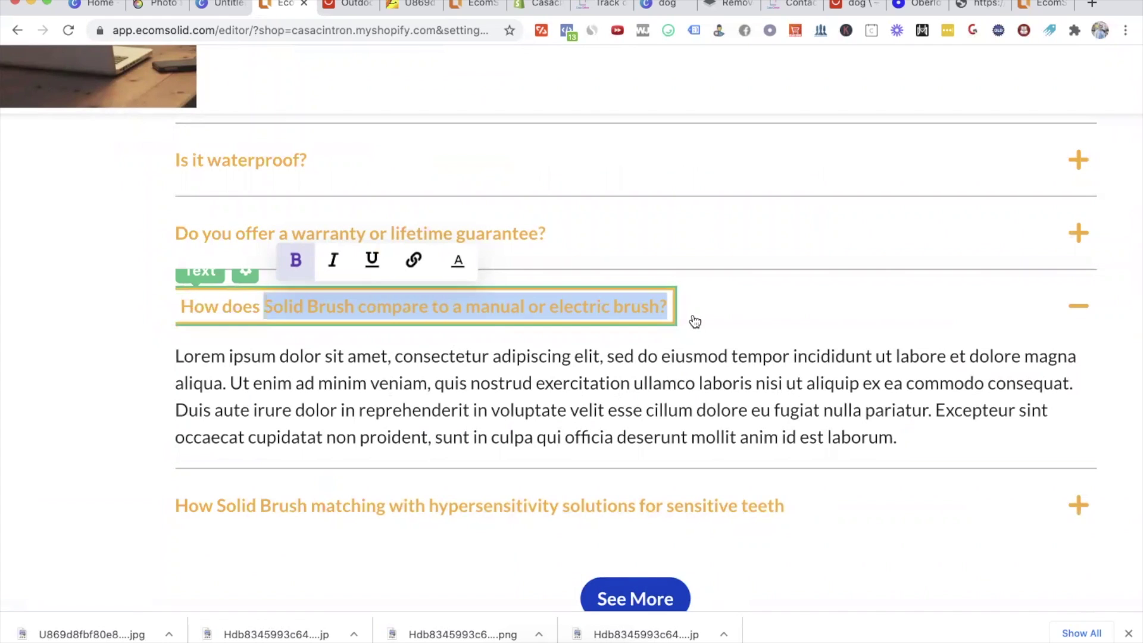
{"action": "type", "text": "your pet"}
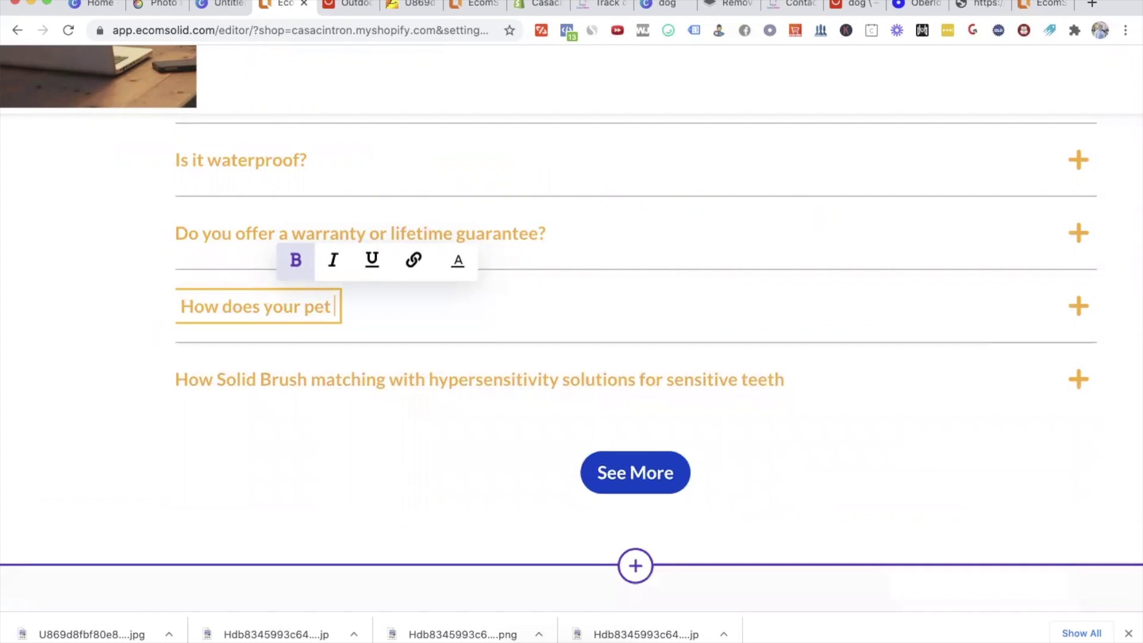
{"action": "type", "text": " snack"}
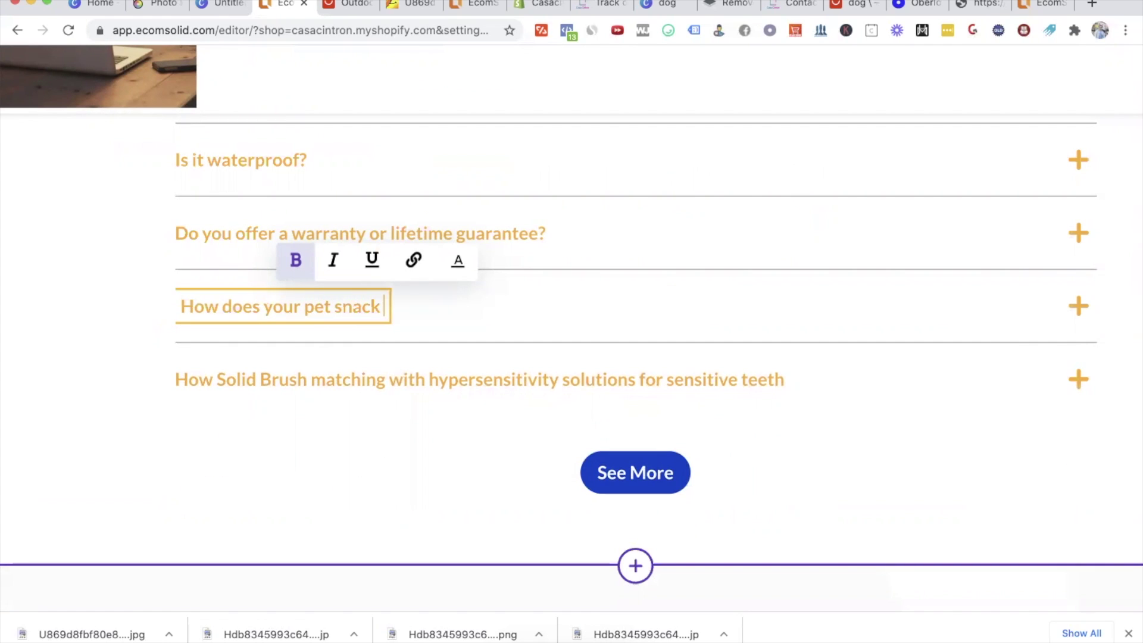
{"action": "type", "text": " bag compare to others?"}
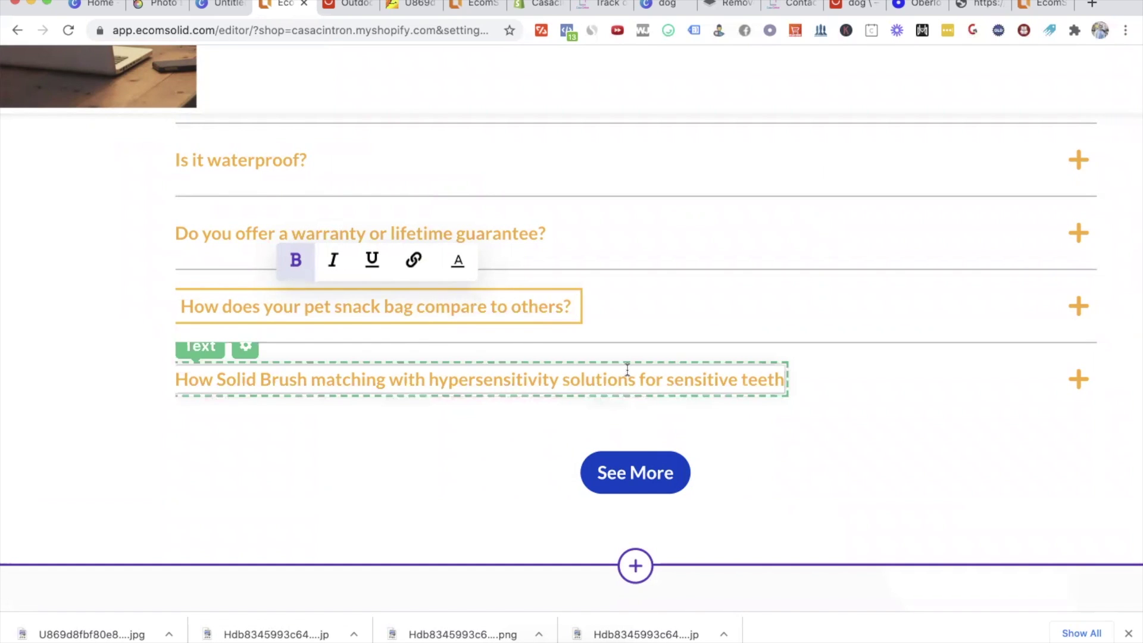
{"action": "triple_click", "coordinate": [615, 369]}
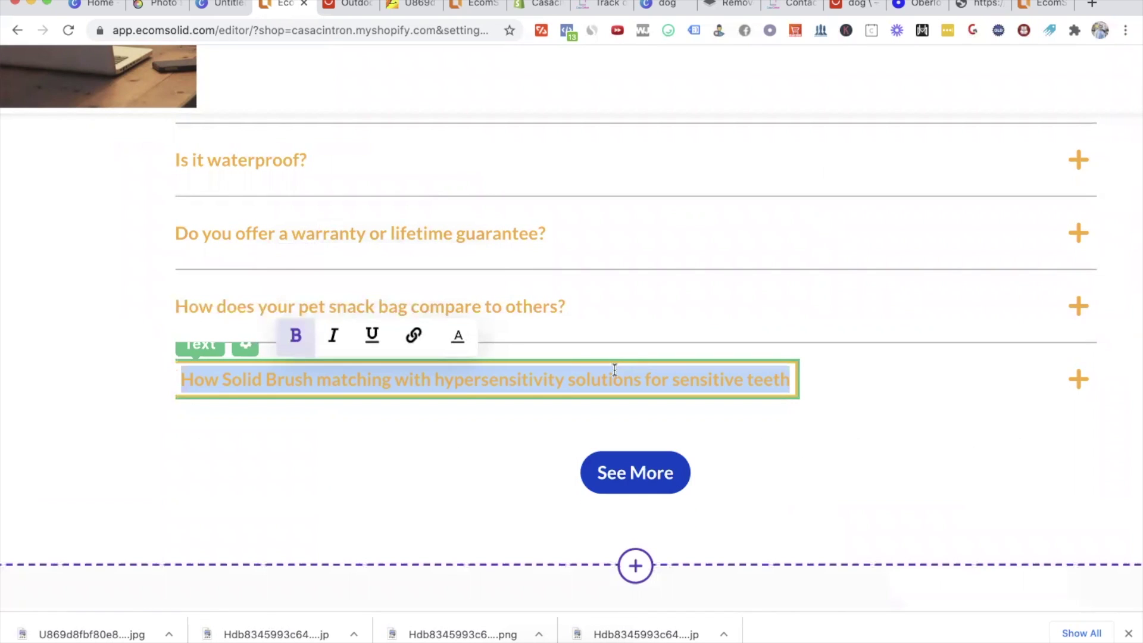
{"action": "type", "text": "Why "}
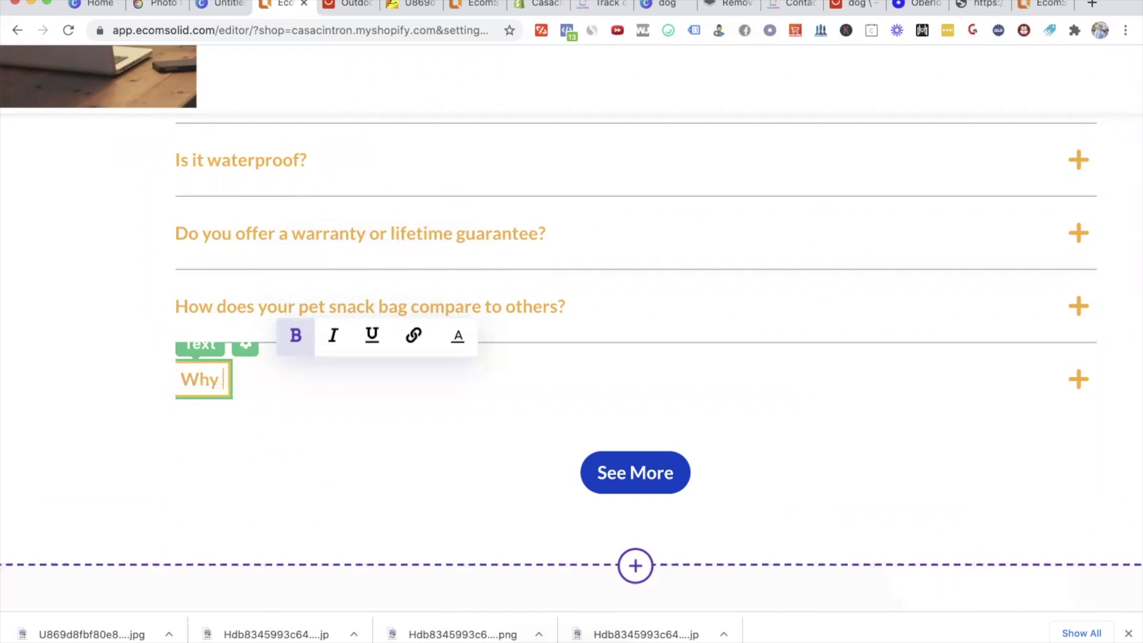
{"action": "type", "text": "shou"}
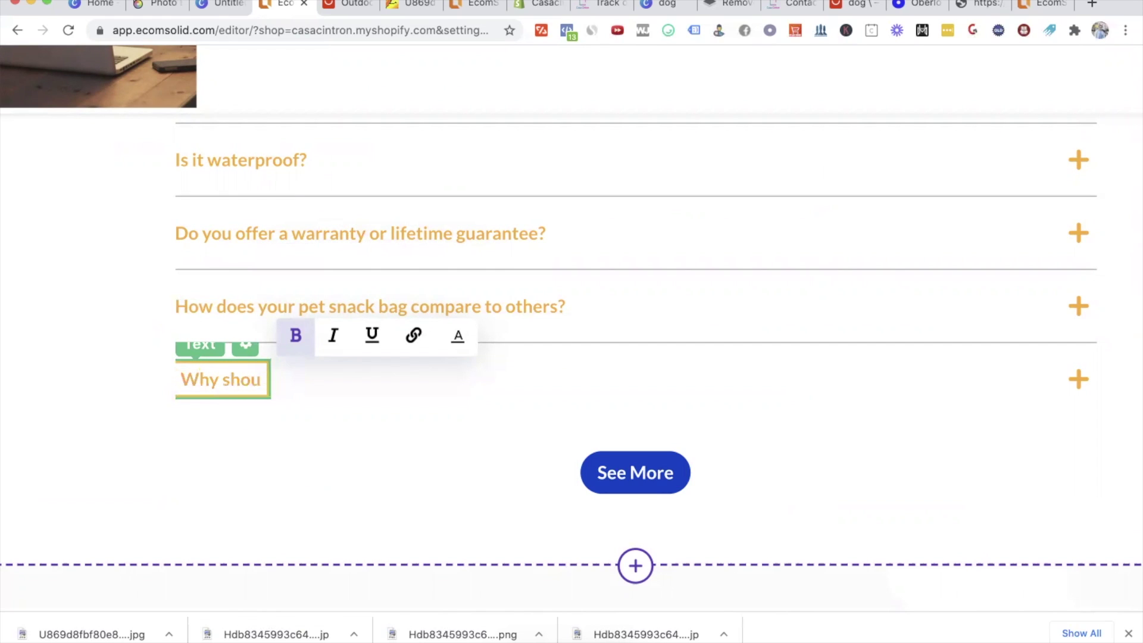
{"action": "type", "text": "yld I even bu"}
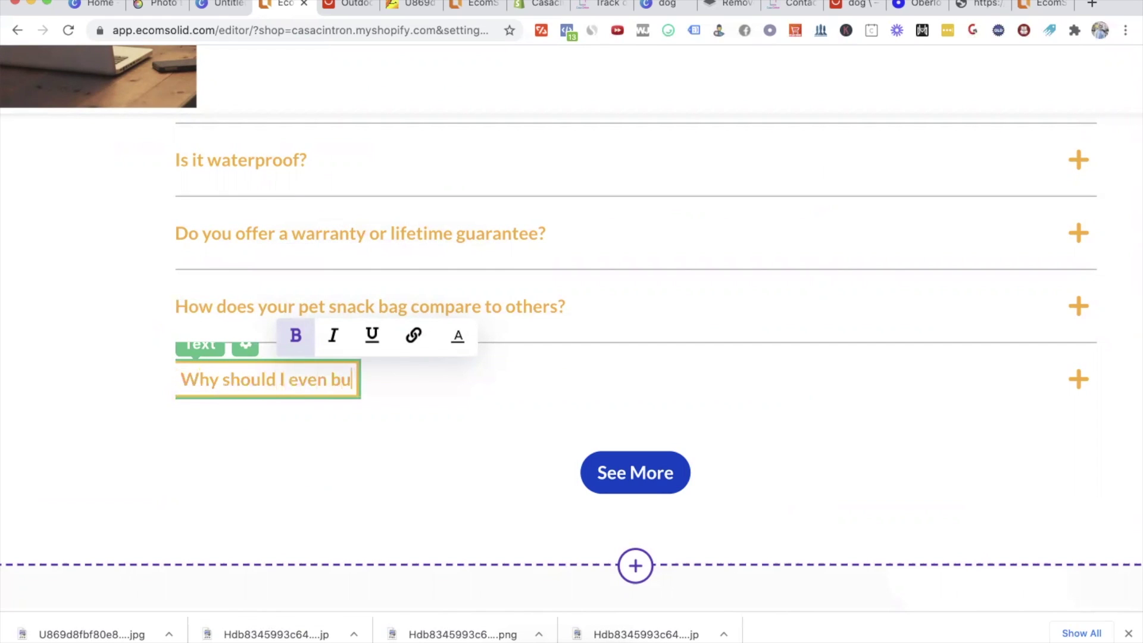
{"action": "type", "text": "y a dog snack bag?"}
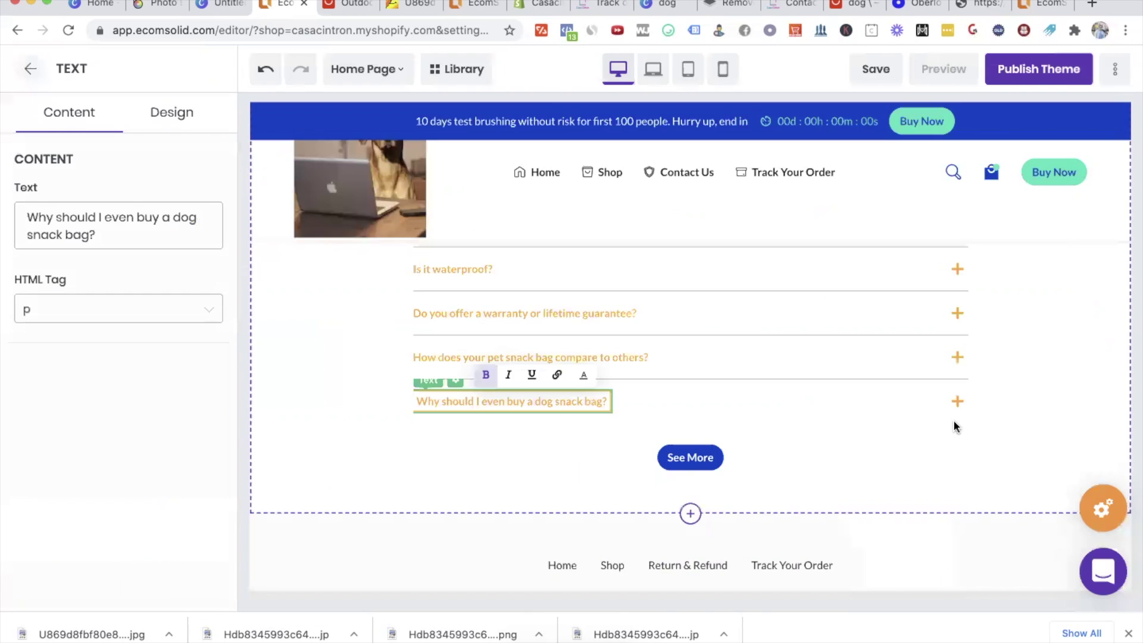
Step: Clear the FAQ section's subtitle text
{"action": "left_click", "coordinate": [925, 532]}
{"action": "scroll", "coordinate": [925, 532], "scroll_direction": "up", "scroll_amount": 5}
{"action": "scroll", "coordinate": [863, 500], "scroll_direction": "up", "scroll_amount": 1}
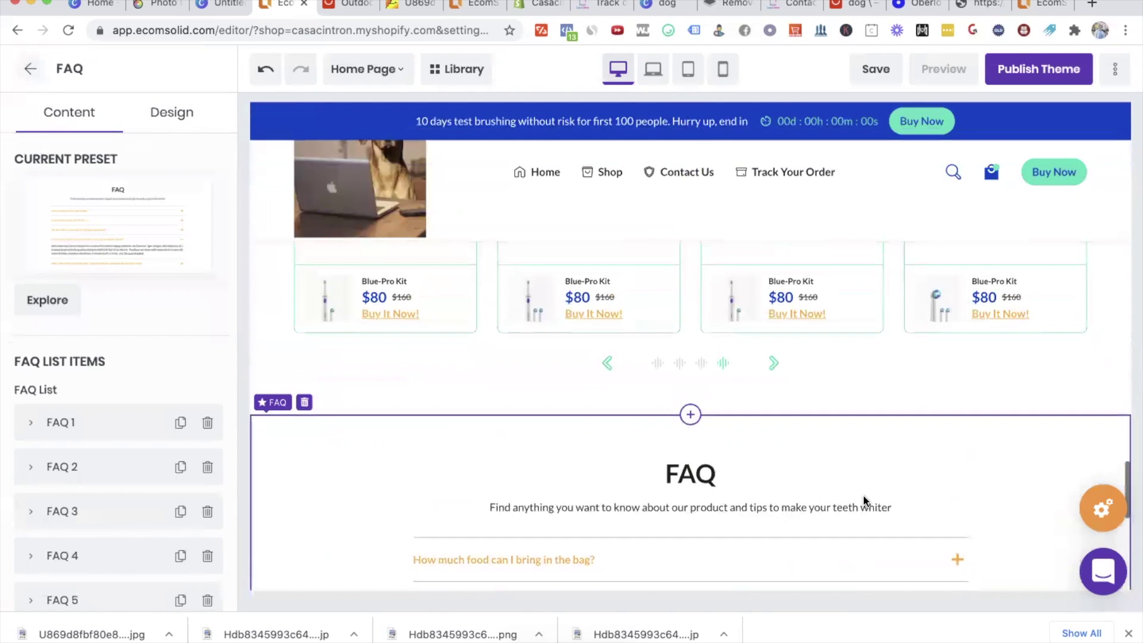
{"action": "triple_click", "coordinate": [702, 517]}
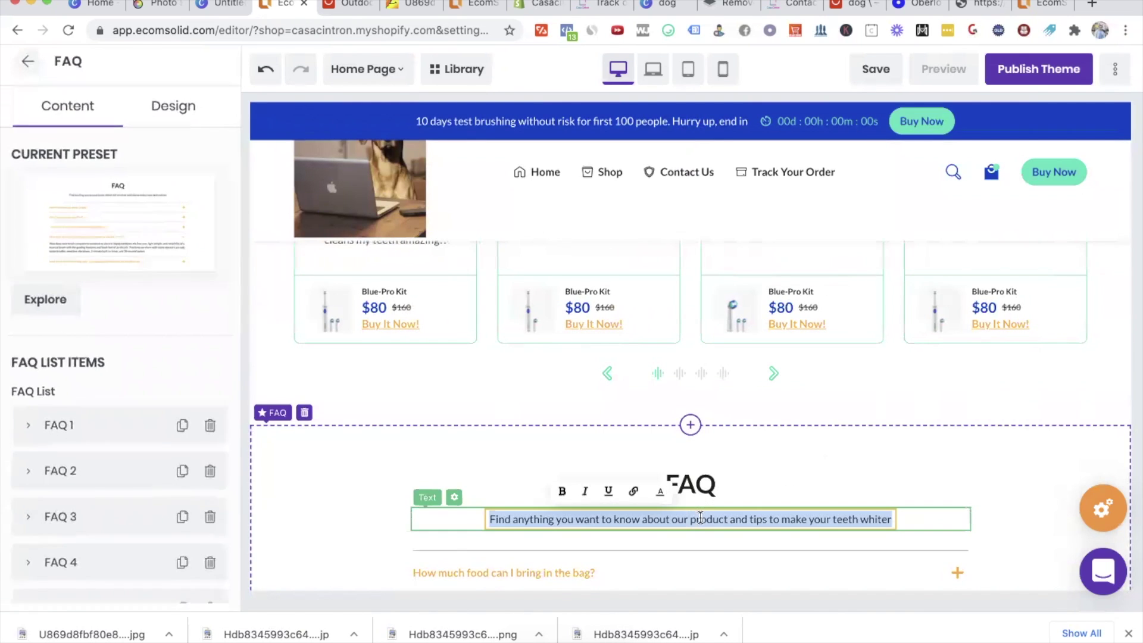
{"action": "key", "text": "BackSpace"}
Step: Select the Customer Love Us section and try editing its heading and second reviewer name
{"action": "left_click", "coordinate": [852, 377]}
{"action": "scroll", "coordinate": [852, 378], "scroll_direction": "down", "scroll_amount": 1}
{"action": "scroll", "coordinate": [852, 381], "scroll_direction": "up", "scroll_amount": 5}
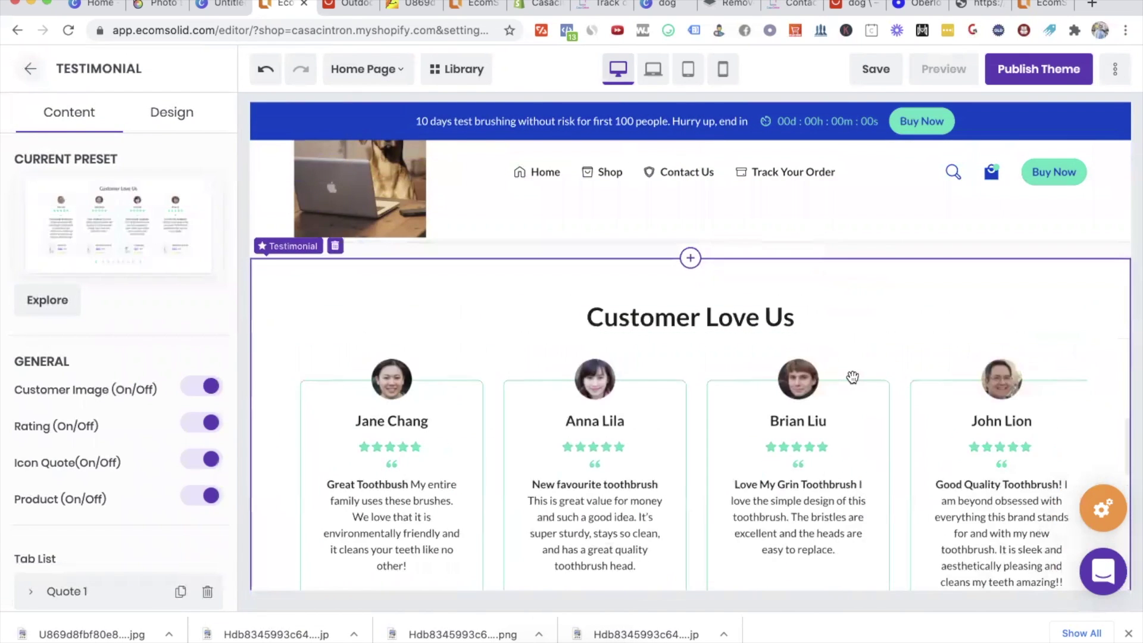
{"action": "scroll", "coordinate": [852, 376], "scroll_direction": "down", "scroll_amount": 1}
{"action": "left_click", "coordinate": [688, 275]}
{"action": "double_click", "coordinate": [688, 275]}
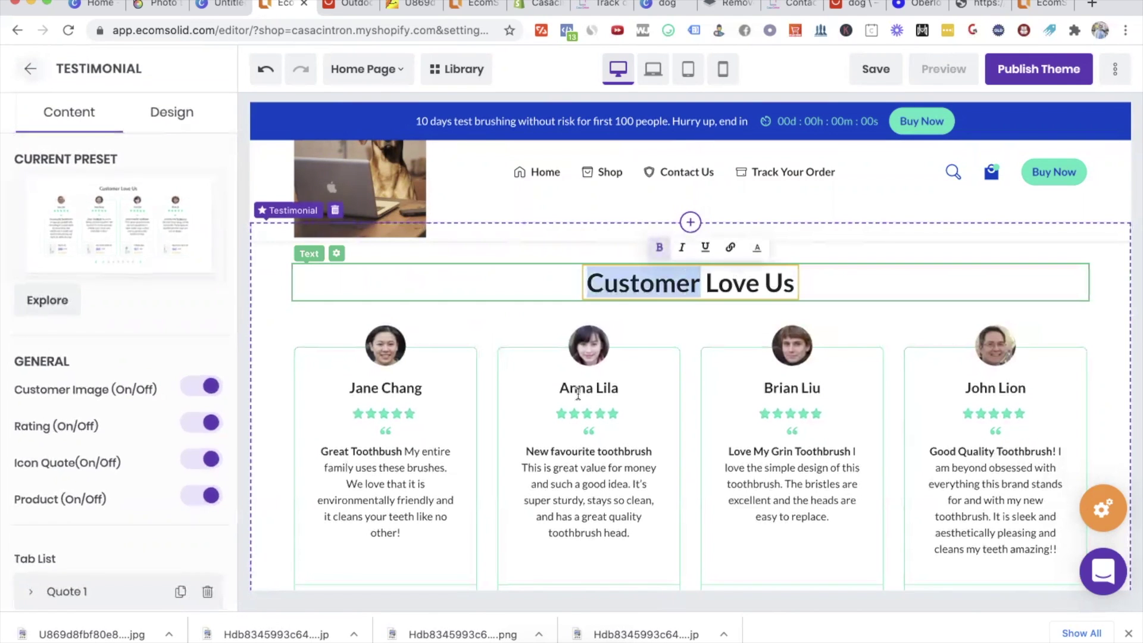
{"action": "double_click", "coordinate": [604, 390]}
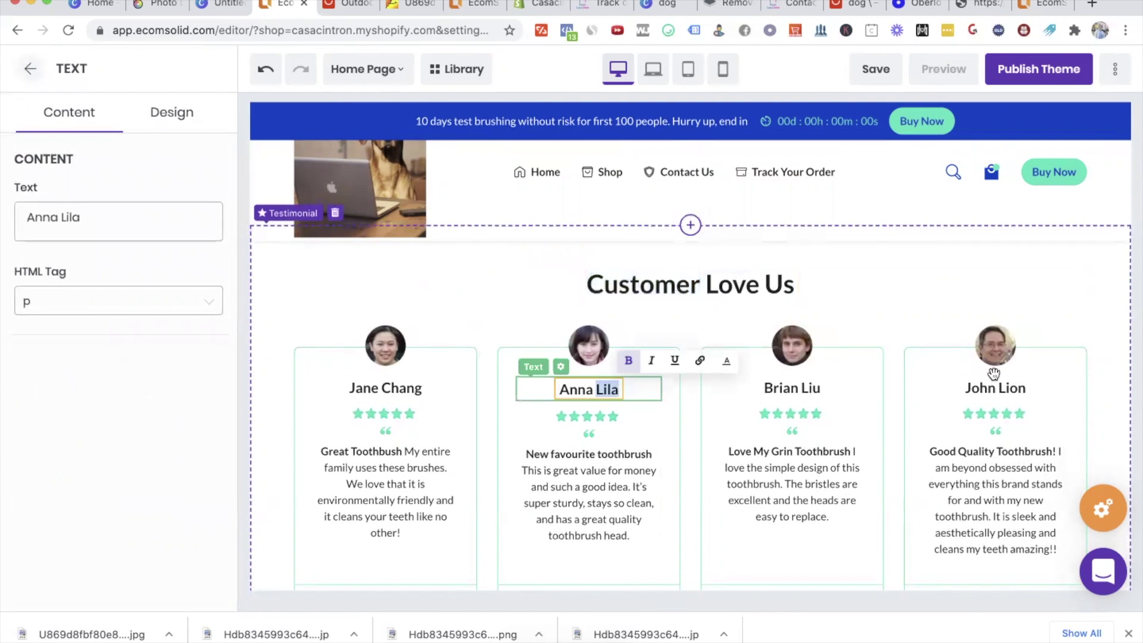
Step: Reselect the whole testimonial section and look over its four toothbrush-themed review cards
{"action": "scroll", "coordinate": [827, 408], "scroll_direction": "down", "scroll_amount": 1}
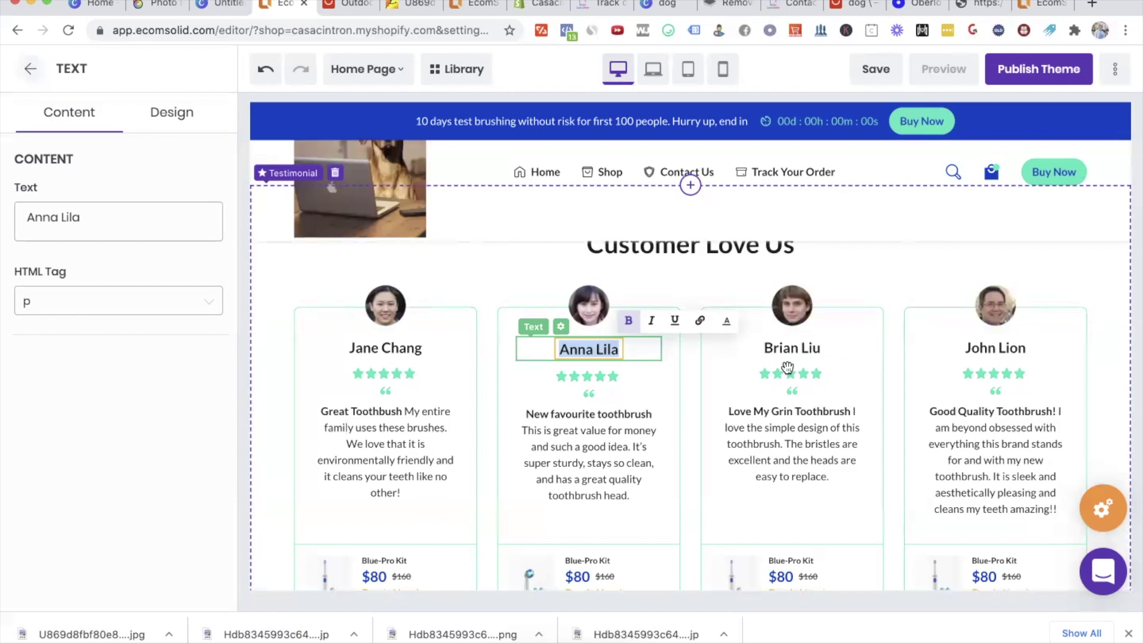
{"action": "mouse_move", "coordinate": [899, 301]}
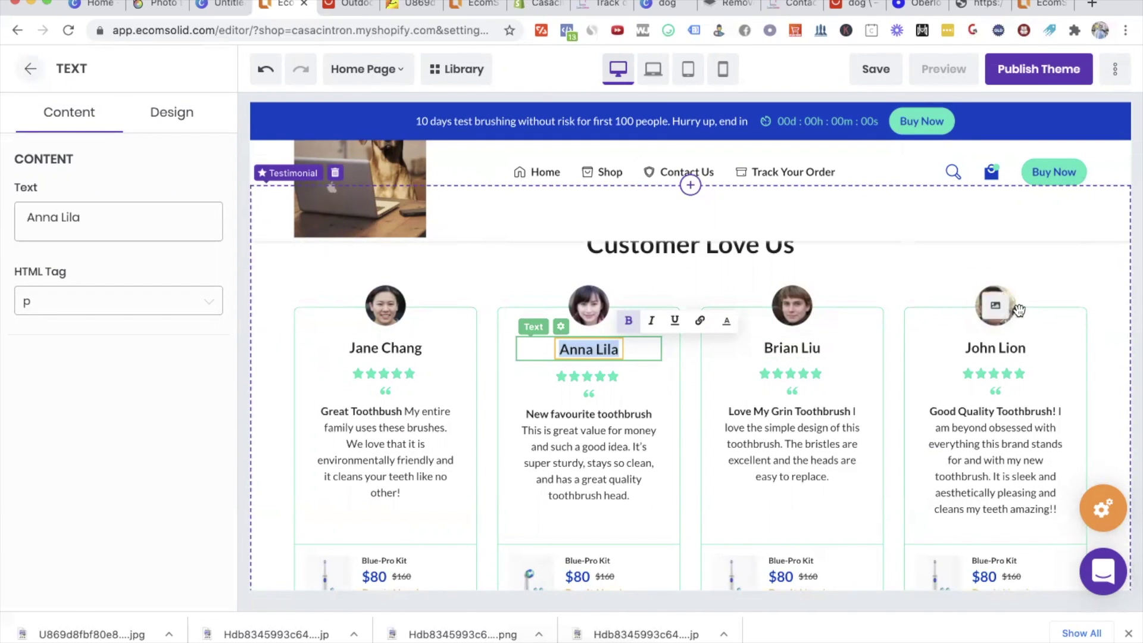
{"action": "left_click", "coordinate": [851, 281]}
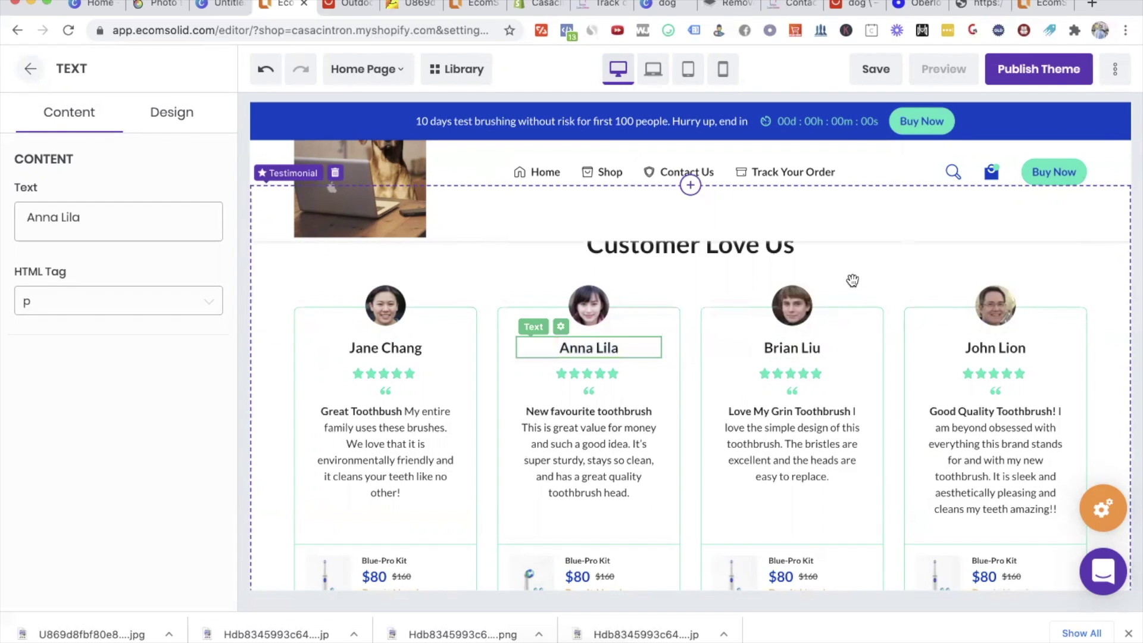
{"action": "scroll", "coordinate": [860, 351], "scroll_direction": "down", "scroll_amount": 2}
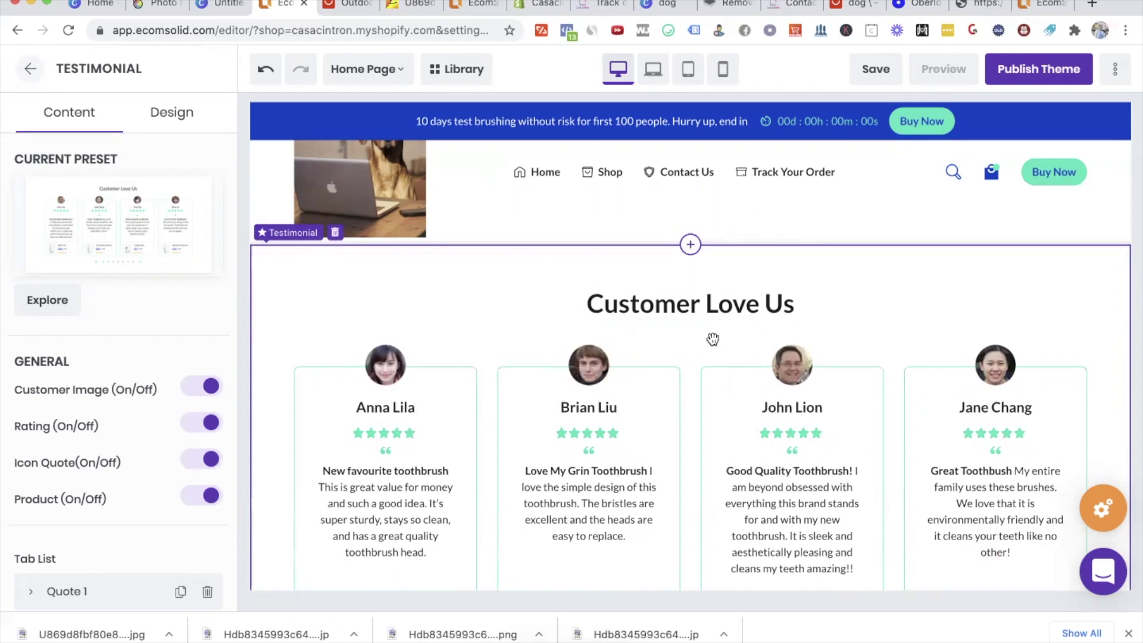
{"action": "scroll", "coordinate": [713, 339], "scroll_direction": "down", "scroll_amount": 3}
{"action": "scroll", "coordinate": [660, 410], "scroll_direction": "up", "scroll_amount": 2}
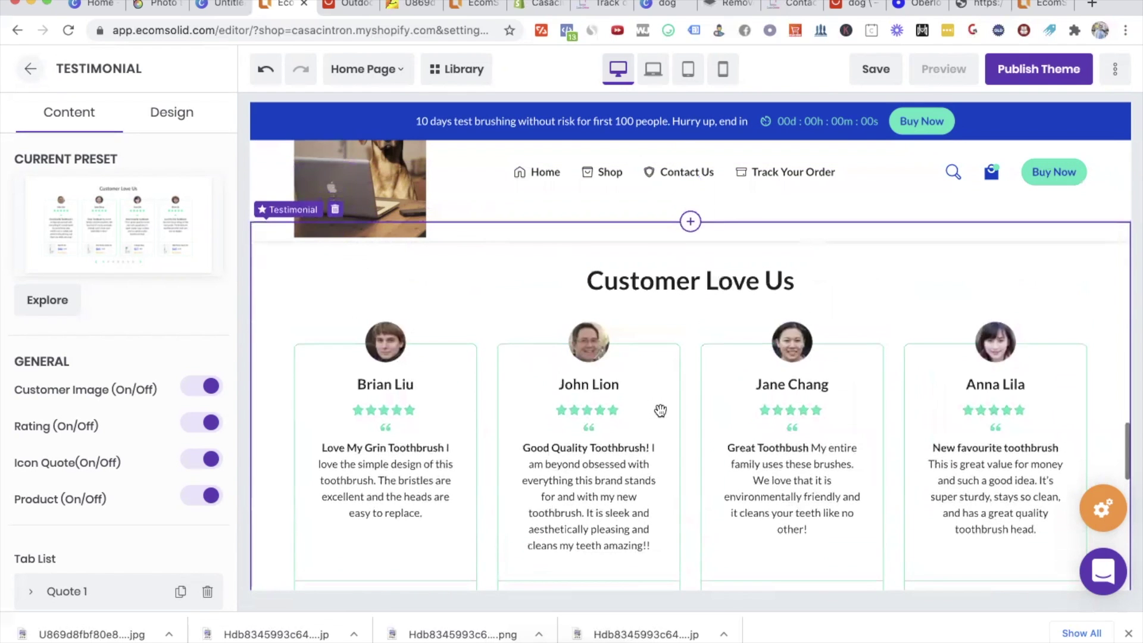
{"action": "right_click", "coordinate": [275, 10]}
Step: Open thispersondoesnotexist.com in a new browser tab
{"action": "left_click", "coordinate": [303, 18]}
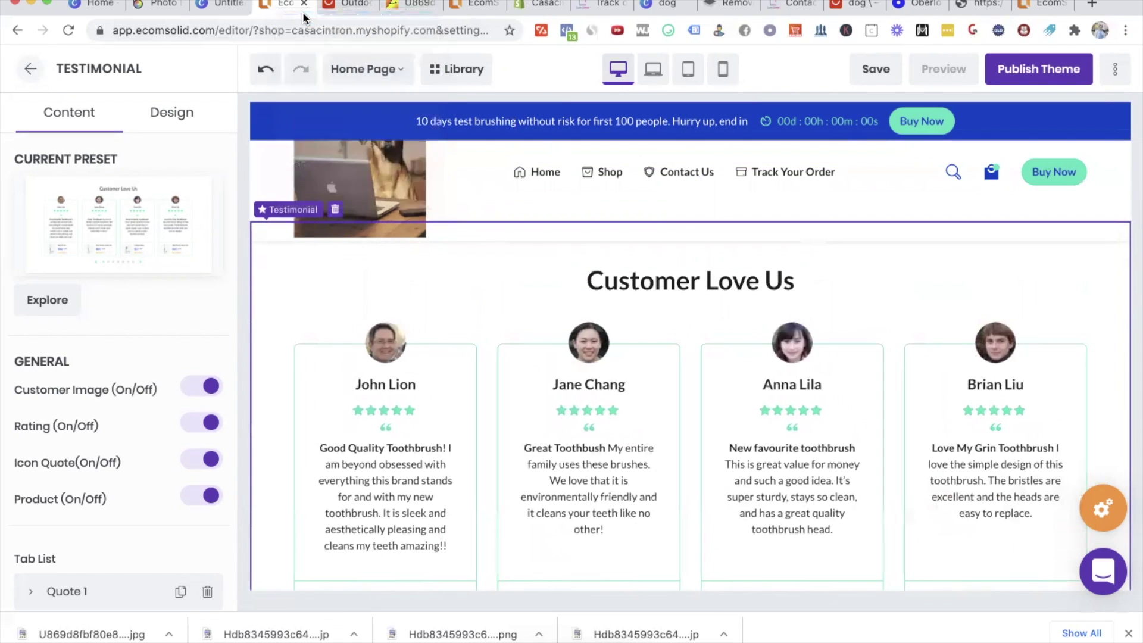
{"action": "type", "text": "thisperson"}
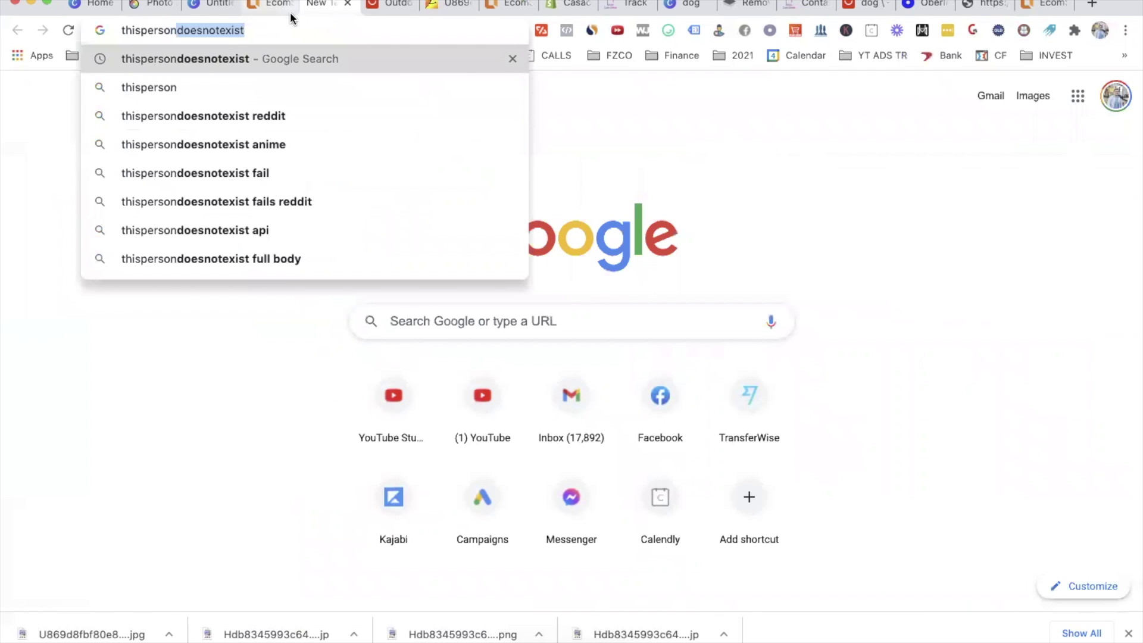
{"action": "key", "text": "Return"}
{"action": "left_click", "coordinate": [310, 253]}
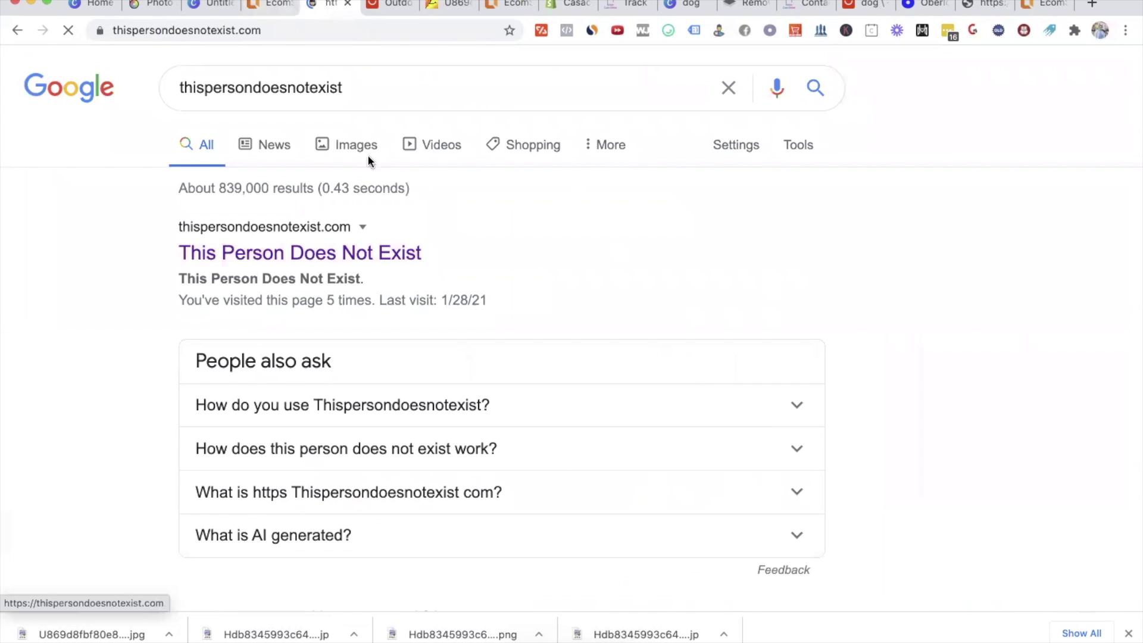
{"action": "left_click", "coordinate": [1129, 632]}
Step: Reload the site several times until a suitable generated face appears
{"action": "left_click", "coordinate": [324, 31]}
{"action": "key", "text": "Return"}
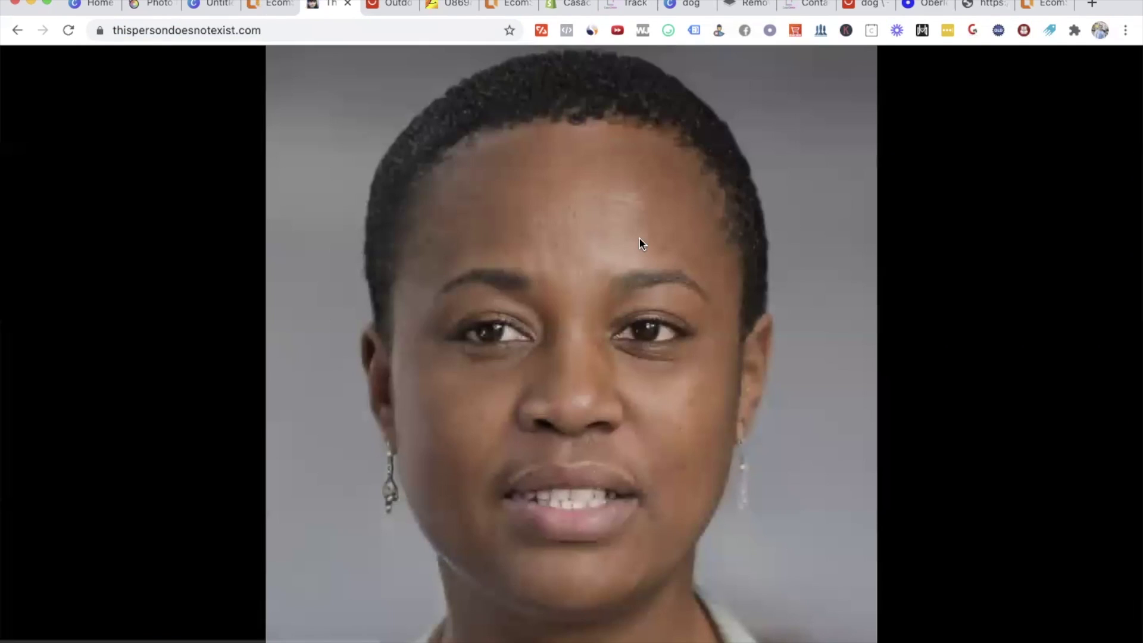
{"action": "left_click", "coordinate": [352, 27]}
{"action": "key", "text": "Return"}
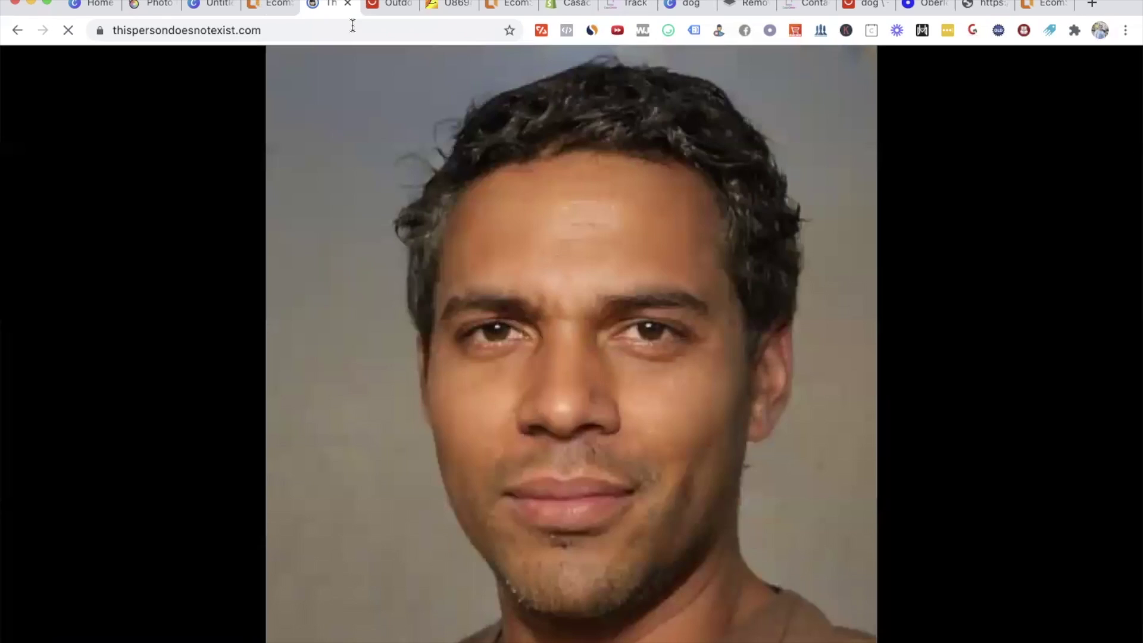
{"action": "left_click", "coordinate": [353, 25]}
{"action": "key", "text": "Return"}
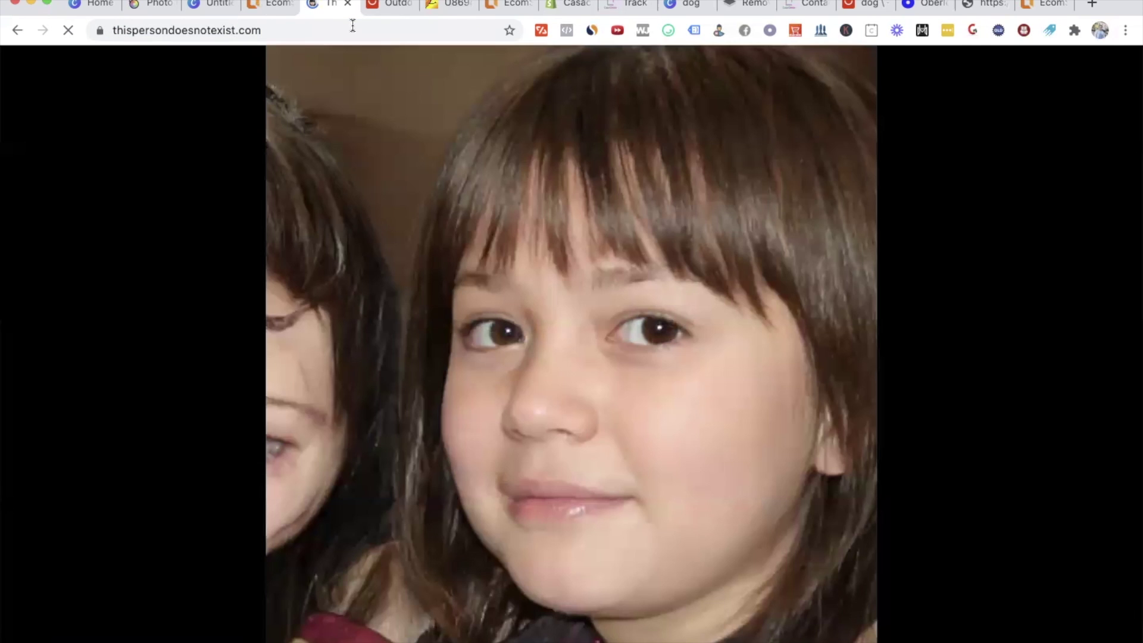
{"action": "left_click", "coordinate": [343, 27]}
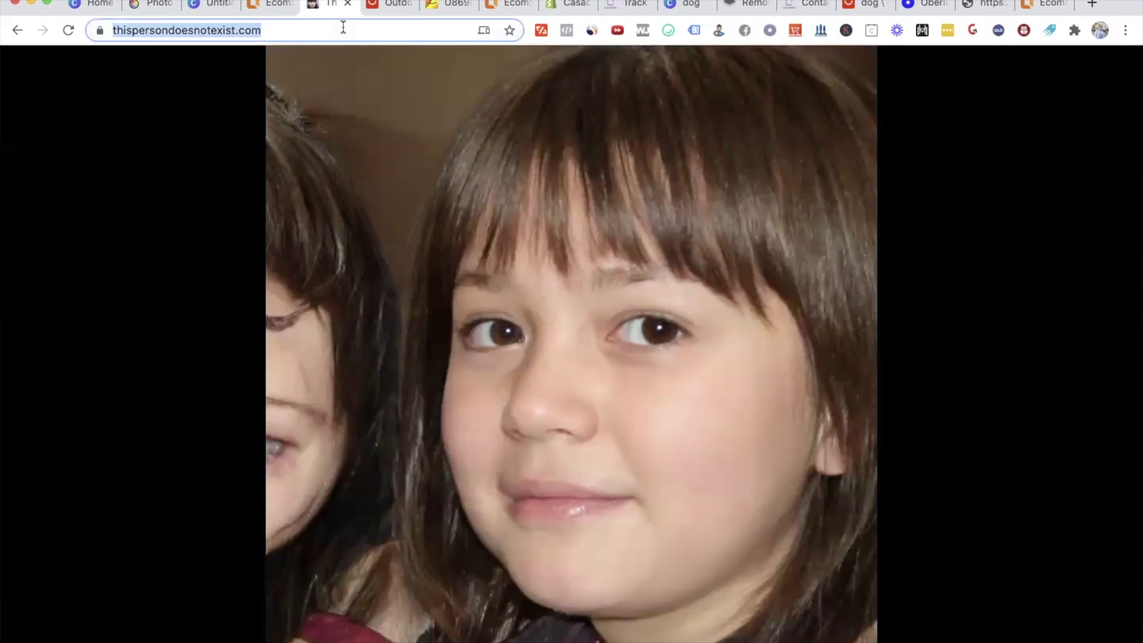
{"action": "key", "text": "Return"}
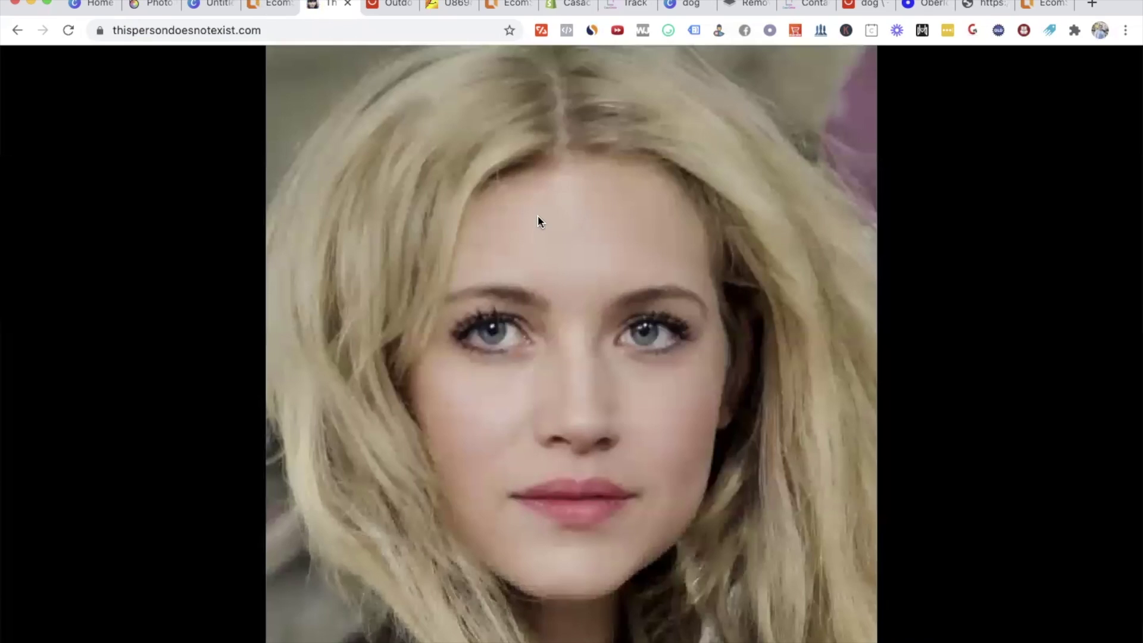
{"action": "left_click", "coordinate": [302, 33]}
{"action": "key", "text": "Return"}
Step: Save the face photo to Downloads as image.jpeg and return to the EComSolid editor
{"action": "right_click", "coordinate": [511, 147]}
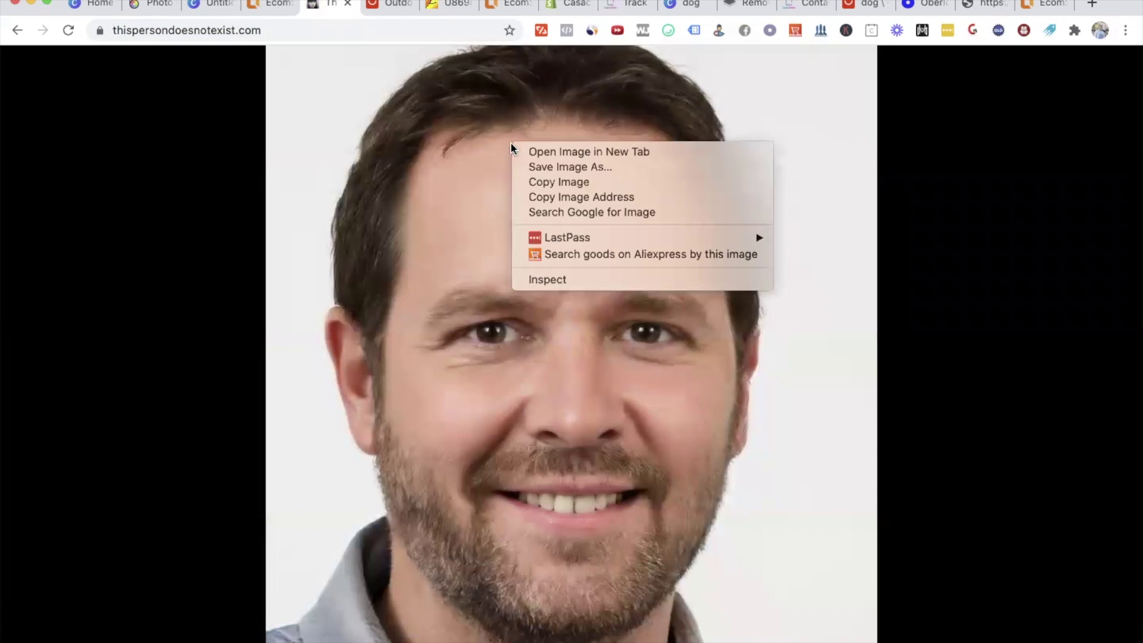
{"action": "left_click", "coordinate": [720, 167]}
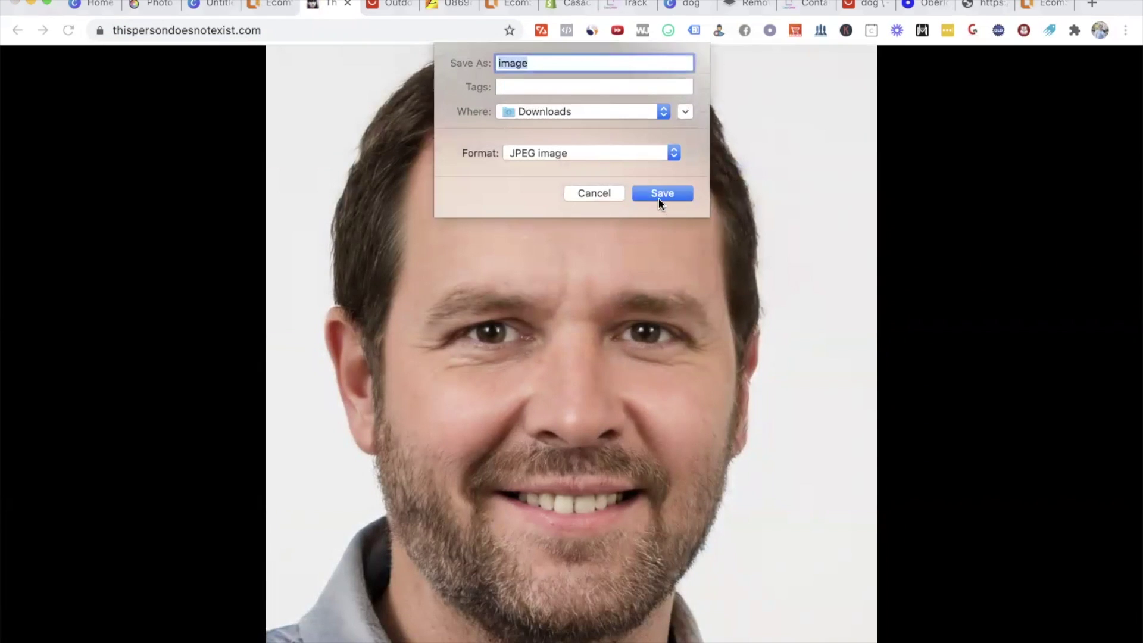
{"action": "left_click", "coordinate": [662, 194]}
{"action": "left_click", "coordinate": [277, 5]}
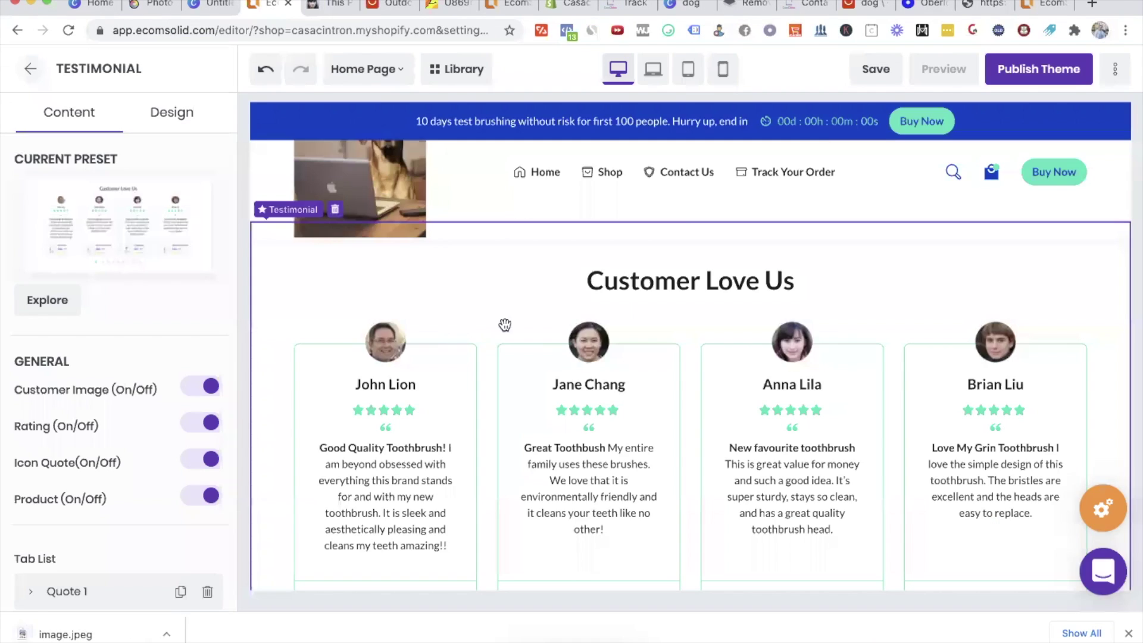
Step: Upload image.jpeg from Downloads into the gallery through the testimonial avatar's image picker
{"action": "left_click", "coordinate": [589, 356]}
{"action": "left_click", "coordinate": [378, 252]}
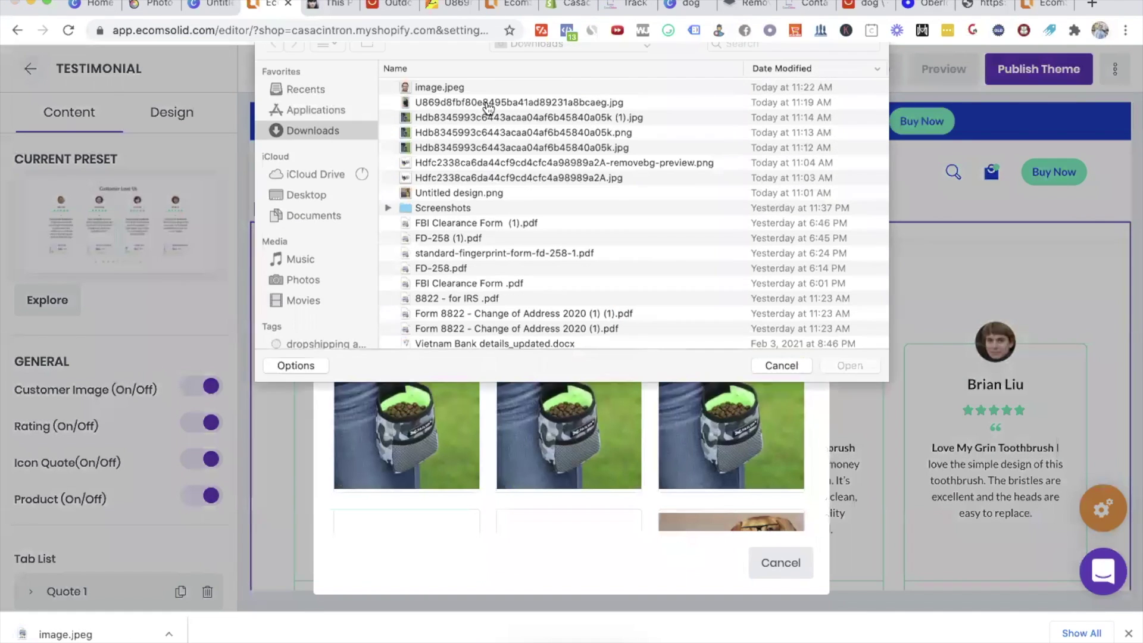
{"action": "double_click", "coordinate": [459, 94]}
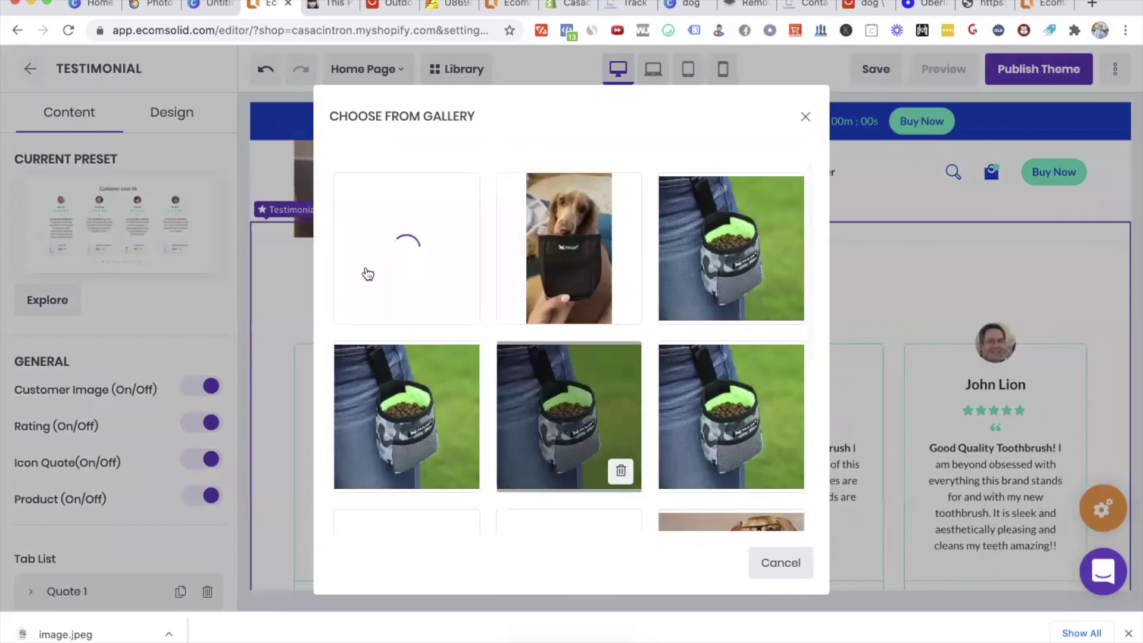
Step: Close the gallery without choosing an image, then delete testimonial quotes 4, 3 and 2
{"action": "left_click", "coordinate": [771, 564]}
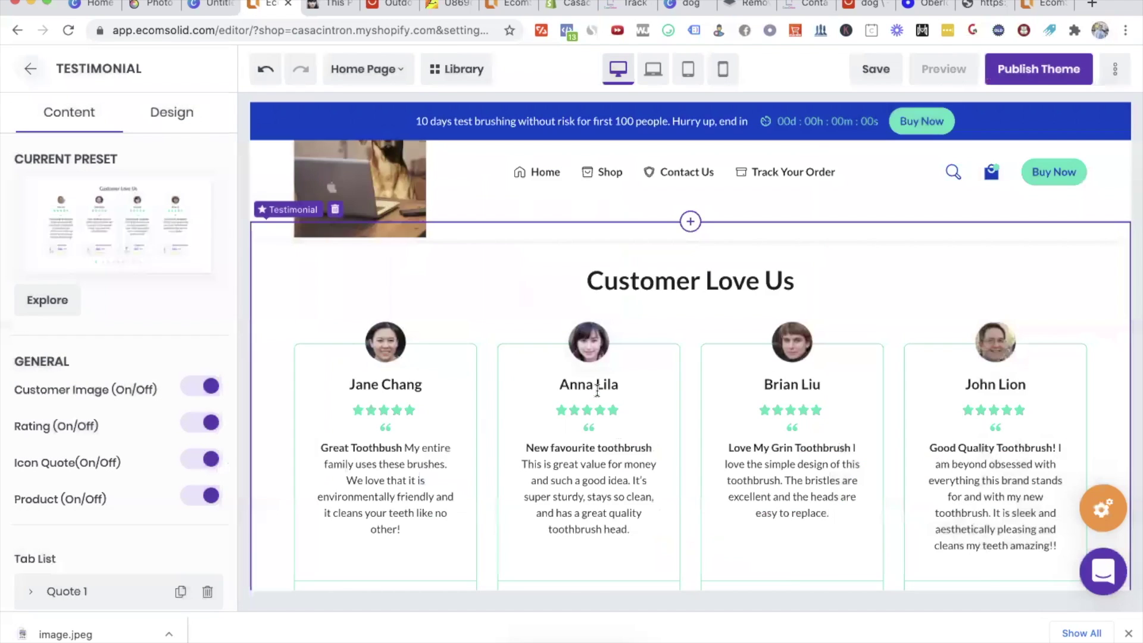
{"action": "scroll", "coordinate": [597, 390], "scroll_direction": "down", "scroll_amount": 2}
{"action": "scroll", "coordinate": [8, 443], "scroll_direction": "down", "scroll_amount": 8}
{"action": "scroll", "coordinate": [226, 397], "scroll_direction": "up", "scroll_amount": 3}
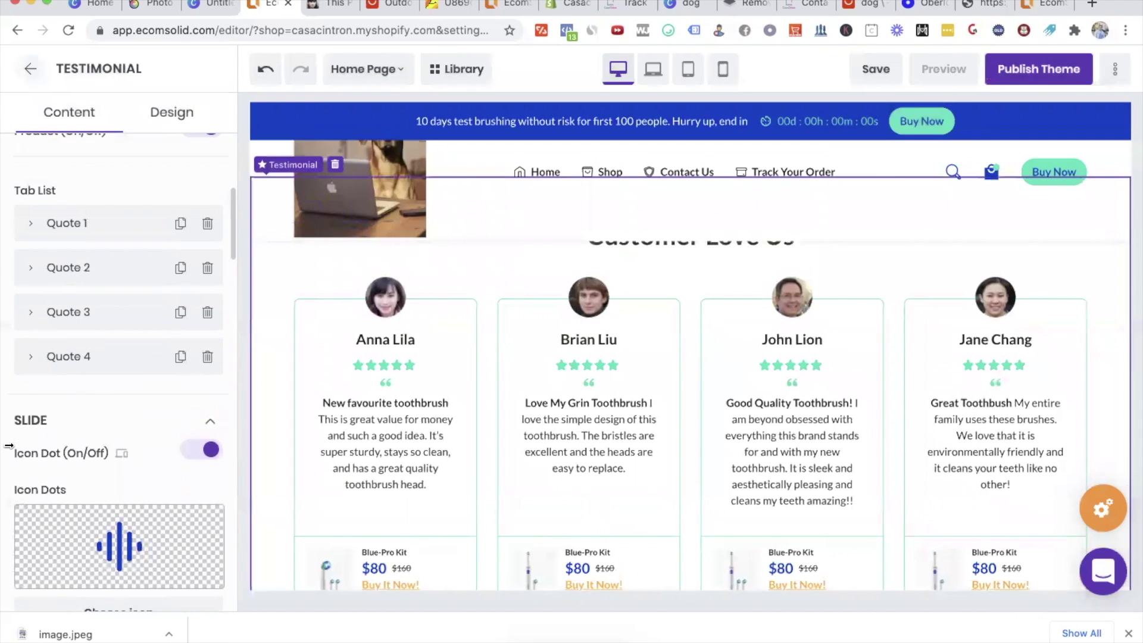
{"action": "left_click", "coordinate": [208, 388]}
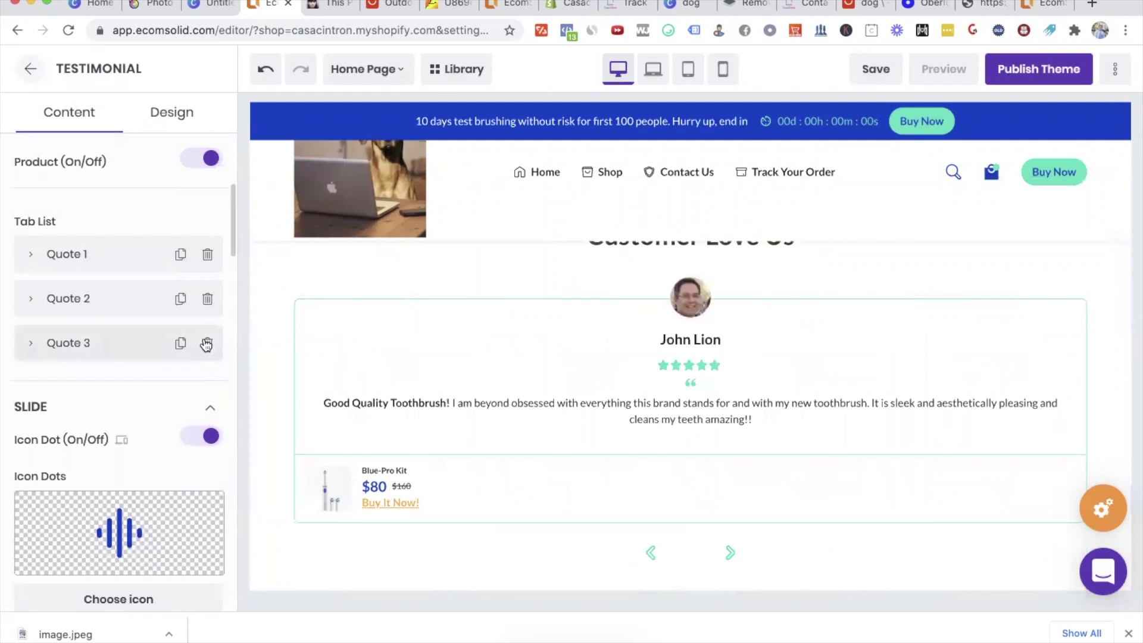
{"action": "left_click", "coordinate": [207, 343]}
{"action": "scroll", "coordinate": [714, 422], "scroll_direction": "down", "scroll_amount": 5}
{"action": "scroll", "coordinate": [751, 549], "scroll_direction": "up", "scroll_amount": 3}
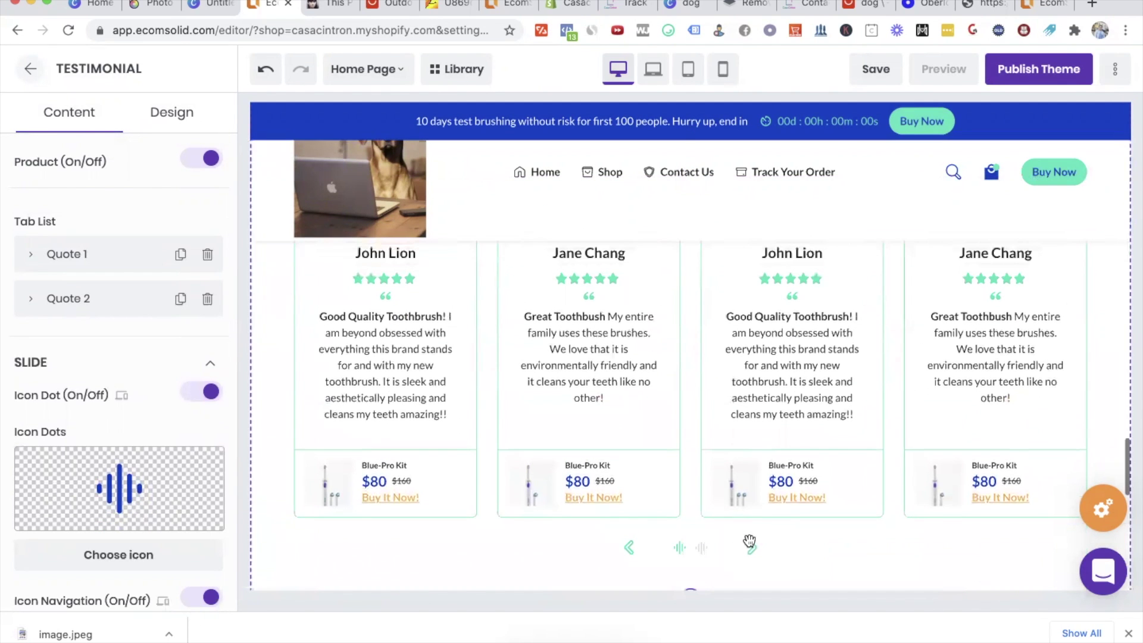
{"action": "scroll", "coordinate": [846, 451], "scroll_direction": "up", "scroll_amount": 3}
{"action": "scroll", "coordinate": [846, 451], "scroll_direction": "down", "scroll_amount": 2}
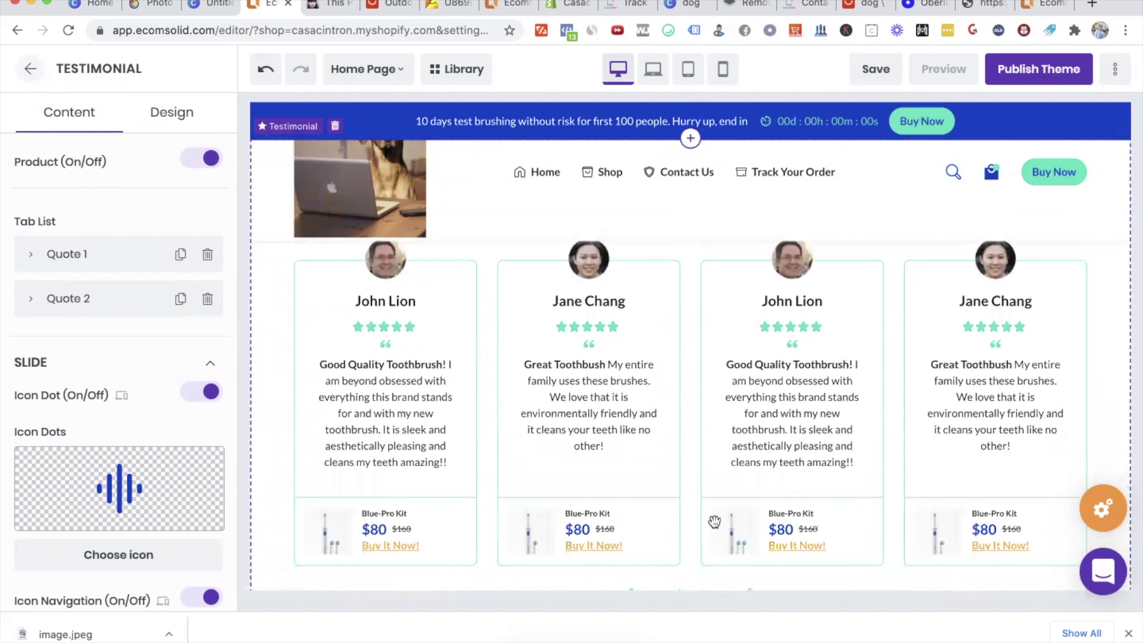
{"action": "scroll", "coordinate": [714, 522], "scroll_direction": "down", "scroll_amount": 1}
{"action": "scroll", "coordinate": [686, 562], "scroll_direction": "up", "scroll_amount": 3}
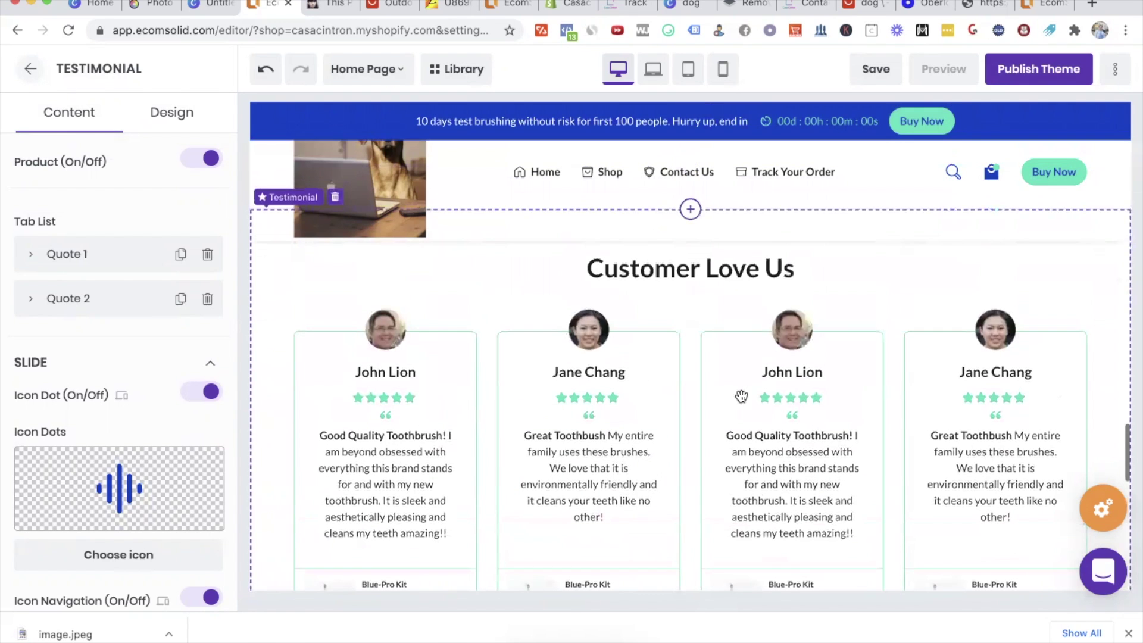
{"action": "scroll", "coordinate": [152, 385], "scroll_direction": "up", "scroll_amount": 1}
{"action": "left_click", "coordinate": [208, 330]}
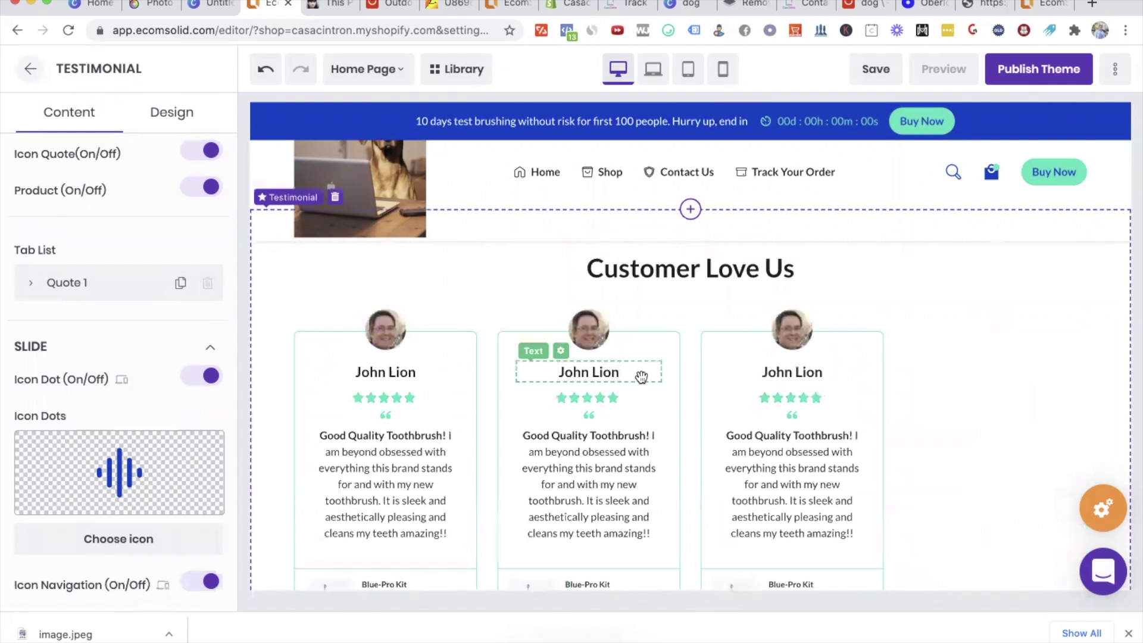
{"action": "scroll", "coordinate": [641, 377], "scroll_direction": "down", "scroll_amount": 1}
{"action": "scroll", "coordinate": [643, 377], "scroll_direction": "up", "scroll_amount": 2}
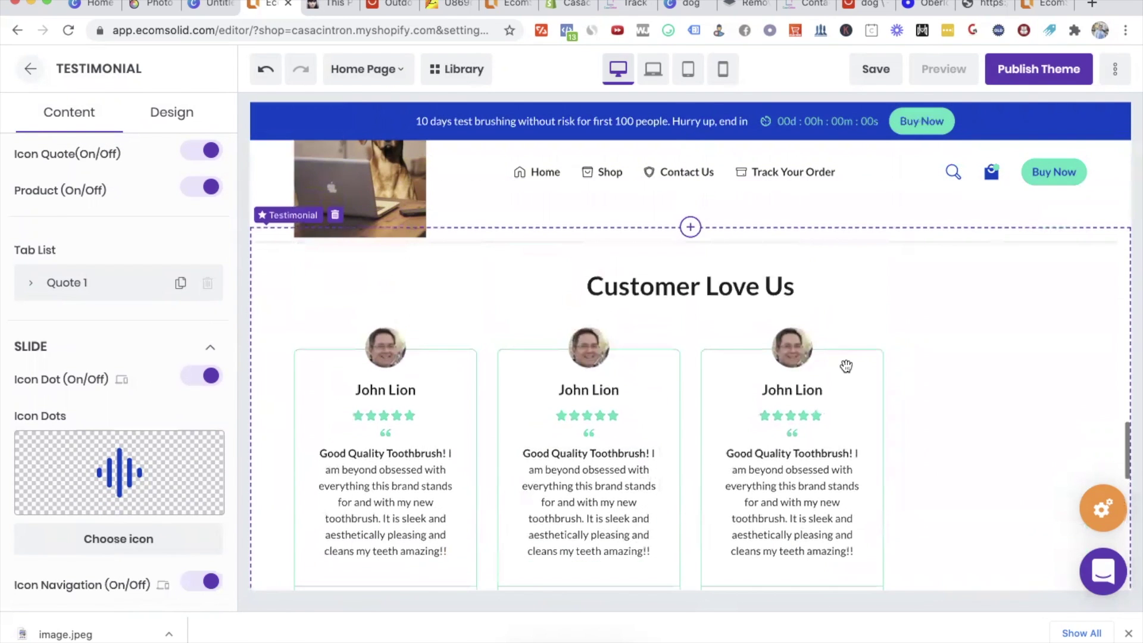
{"action": "scroll", "coordinate": [556, 436], "scroll_direction": "down", "scroll_amount": 1}
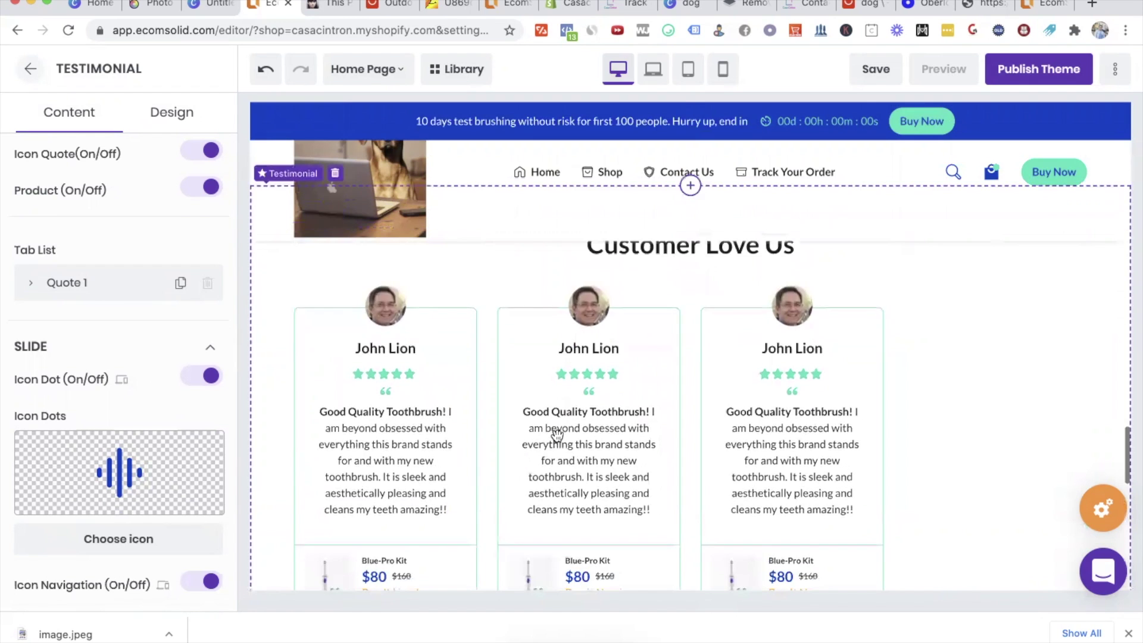
{"action": "scroll", "coordinate": [579, 502], "scroll_direction": "up", "scroll_amount": 1}
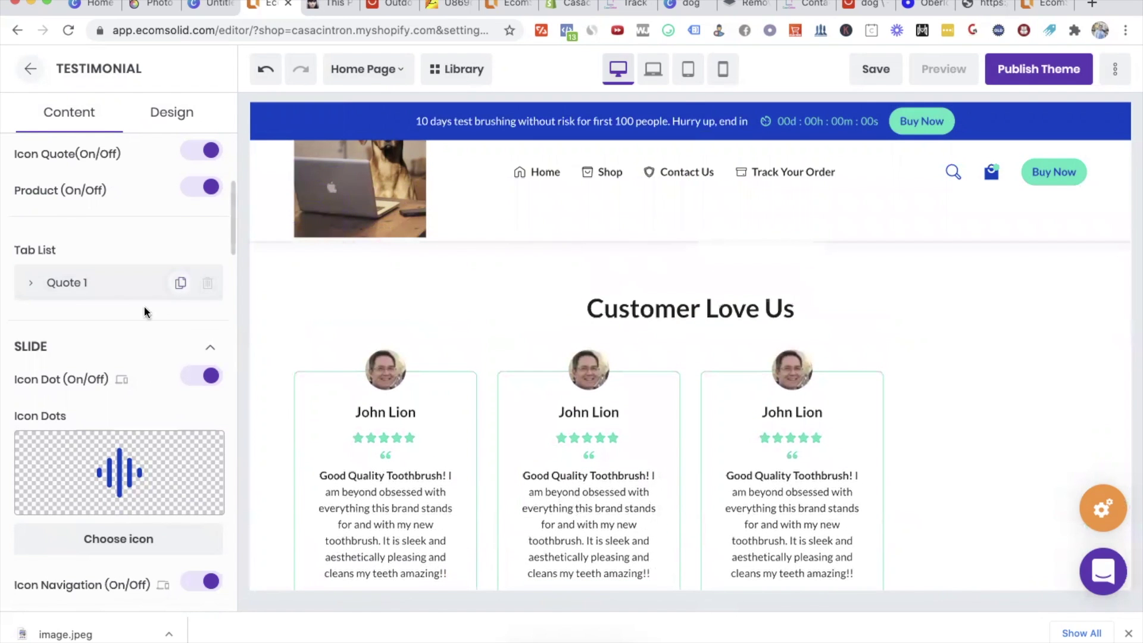
Step: Expand the remaining first quote's settings and review them
{"action": "left_click", "coordinate": [26, 285]}
{"action": "scroll", "coordinate": [155, 426], "scroll_direction": "down", "scroll_amount": 10}
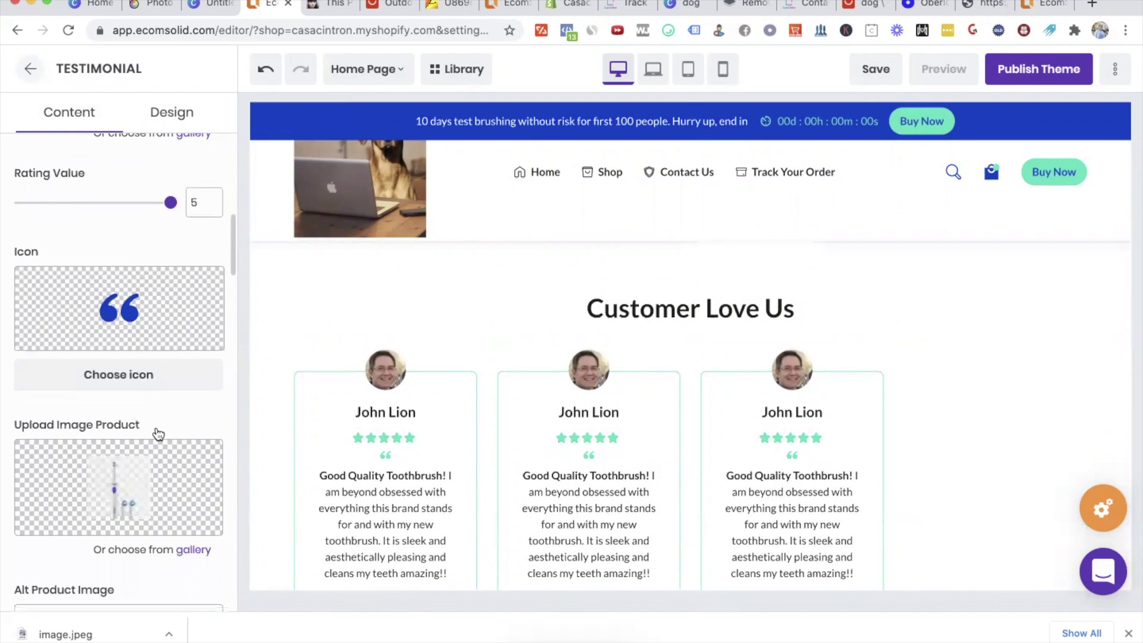
{"action": "scroll", "coordinate": [155, 426], "scroll_direction": "down", "scroll_amount": 2}
{"action": "scroll", "coordinate": [155, 427], "scroll_direction": "up", "scroll_amount": 3}
{"action": "scroll", "coordinate": [154, 427], "scroll_direction": "down", "scroll_amount": 10}
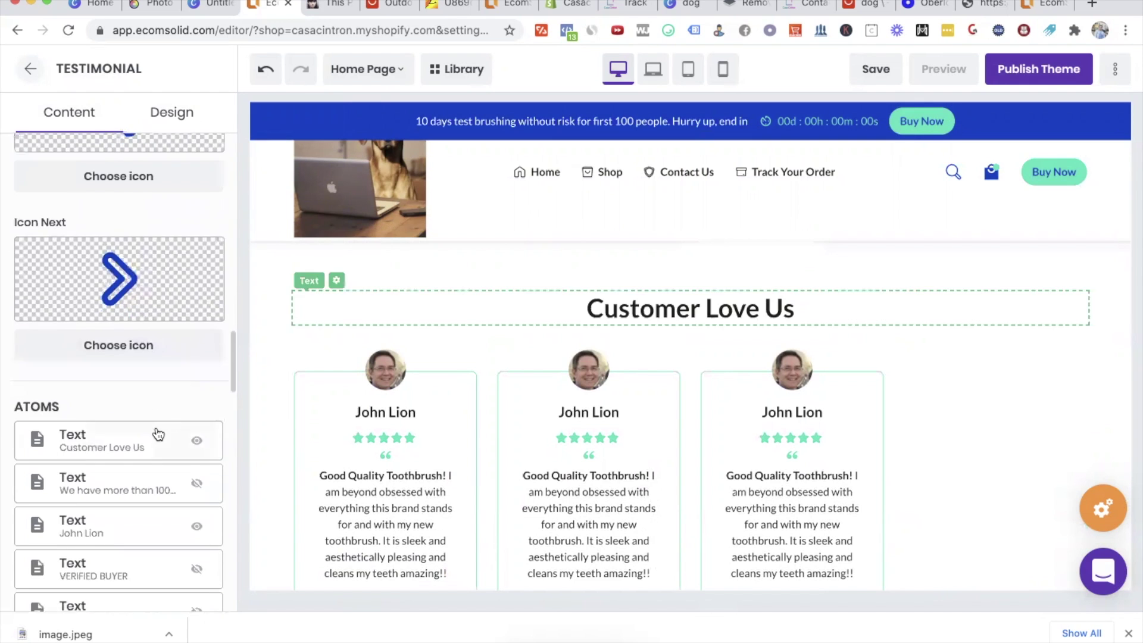
{"action": "scroll", "coordinate": [158, 433], "scroll_direction": "down", "scroll_amount": 5}
{"action": "scroll", "coordinate": [158, 433], "scroll_direction": "up", "scroll_amount": 10}
{"action": "scroll", "coordinate": [158, 434], "scroll_direction": "up", "scroll_amount": 10}
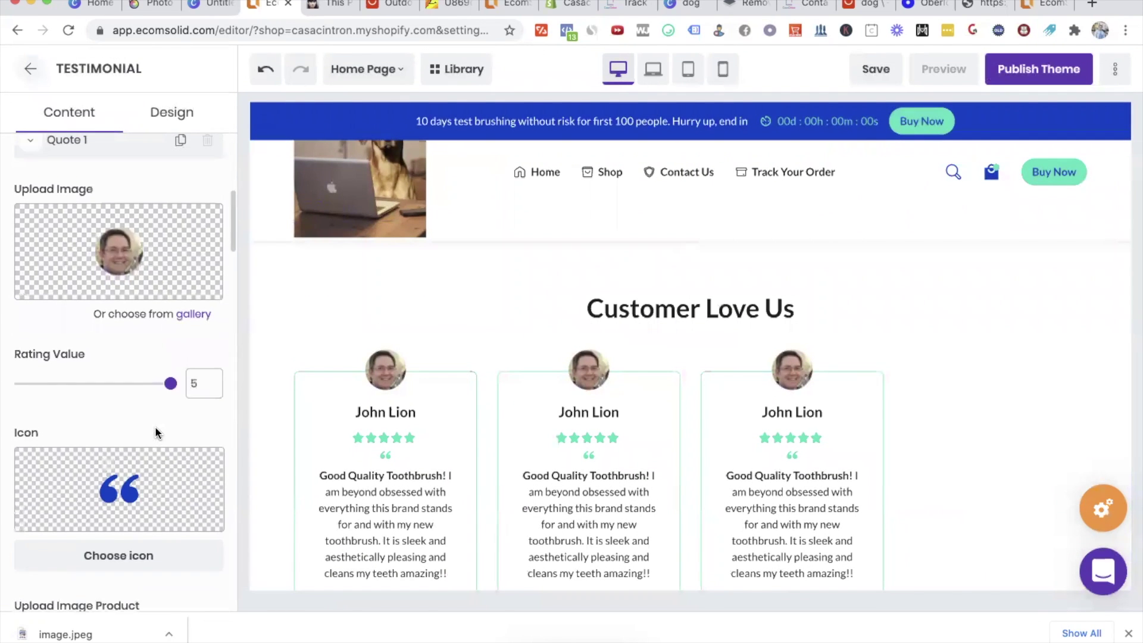
{"action": "scroll", "coordinate": [171, 452], "scroll_direction": "up", "scroll_amount": 6}
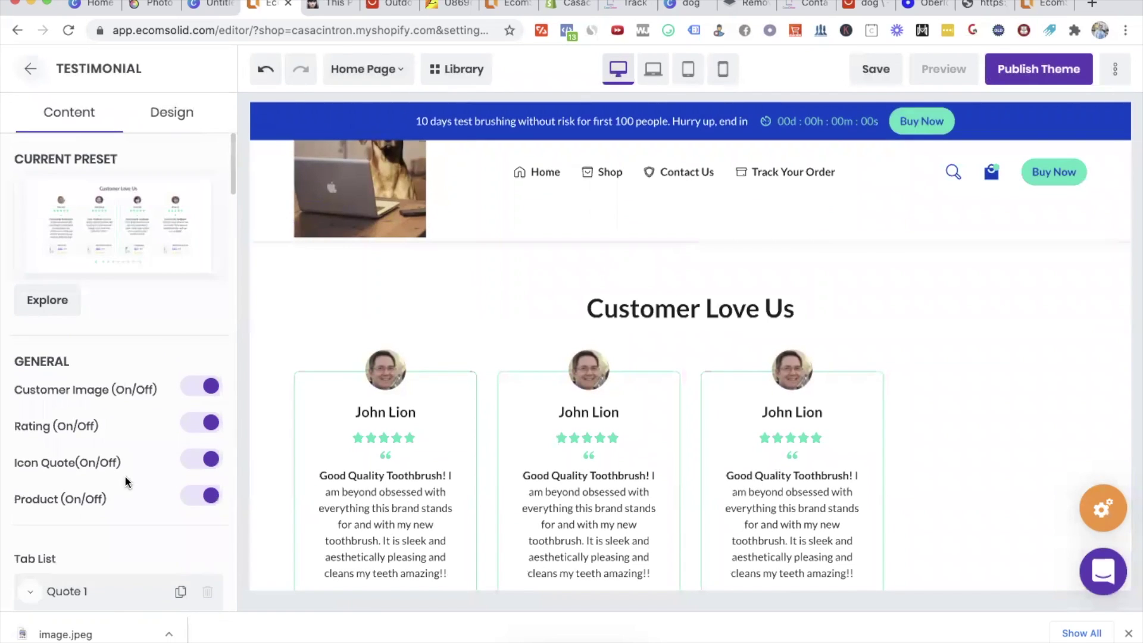
{"action": "scroll", "coordinate": [125, 480], "scroll_direction": "down", "scroll_amount": 3}
{"action": "scroll", "coordinate": [168, 429], "scroll_direction": "down", "scroll_amount": 15}
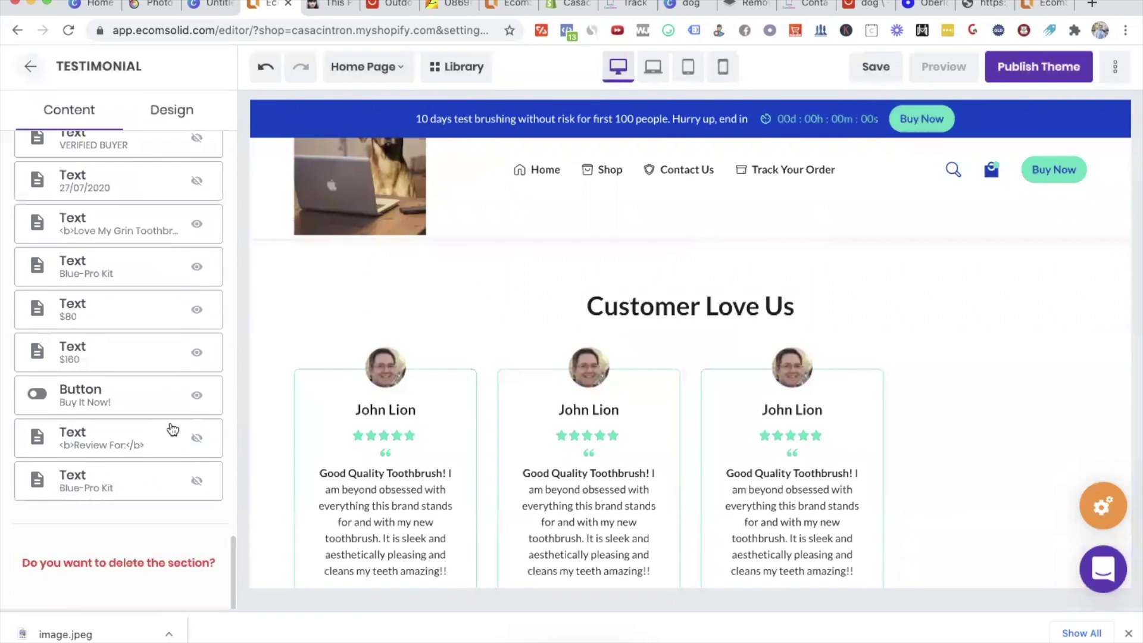
{"action": "scroll", "coordinate": [173, 428], "scroll_direction": "up", "scroll_amount": 8}
{"action": "scroll", "coordinate": [173, 428], "scroll_direction": "up", "scroll_amount": 8}
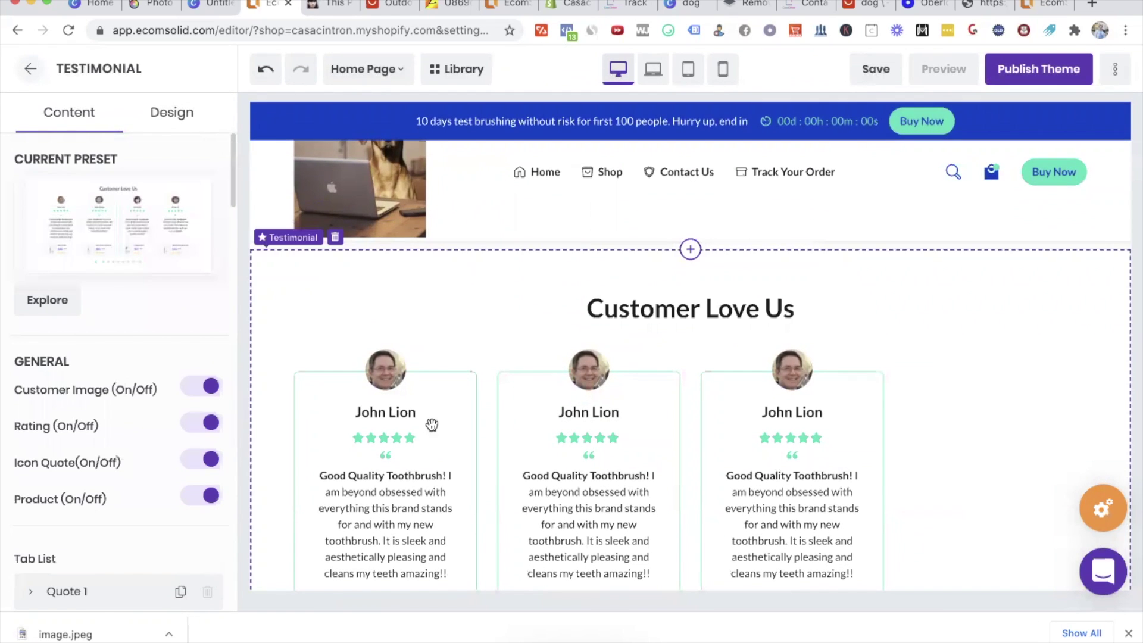
Step: Replace the reviewer's full name in the card Text field with a new first name
{"action": "double_click", "coordinate": [388, 415]}
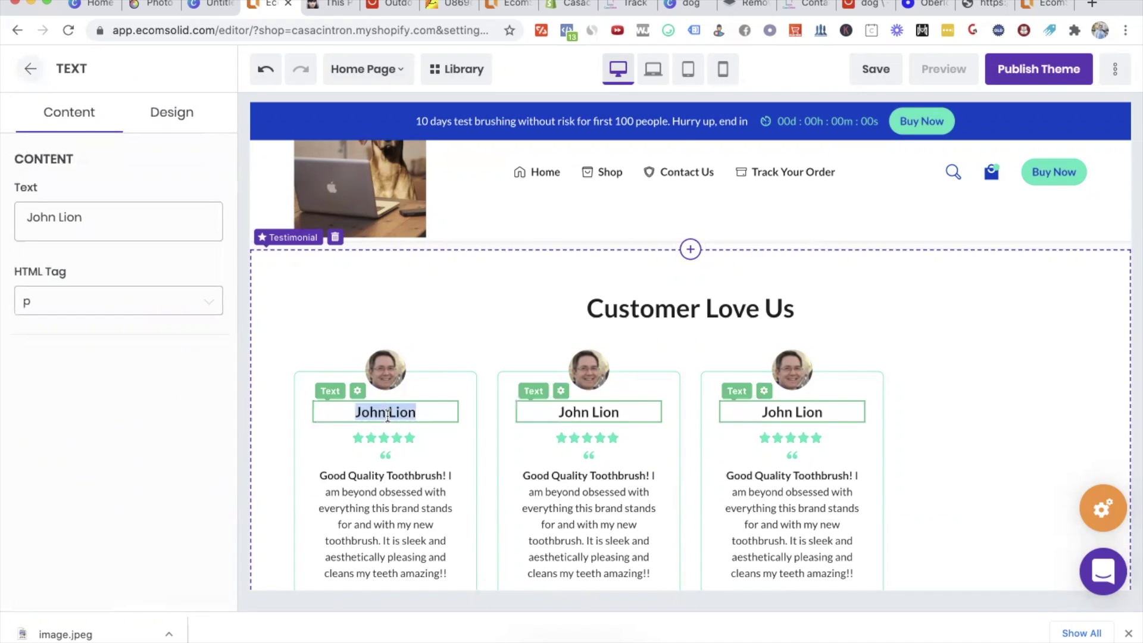
{"action": "left_click", "coordinate": [318, 7]}
{"action": "left_click", "coordinate": [269, 5]}
{"action": "triple_click", "coordinate": [113, 222]}
{"action": "type", "text": "Benjamin"}
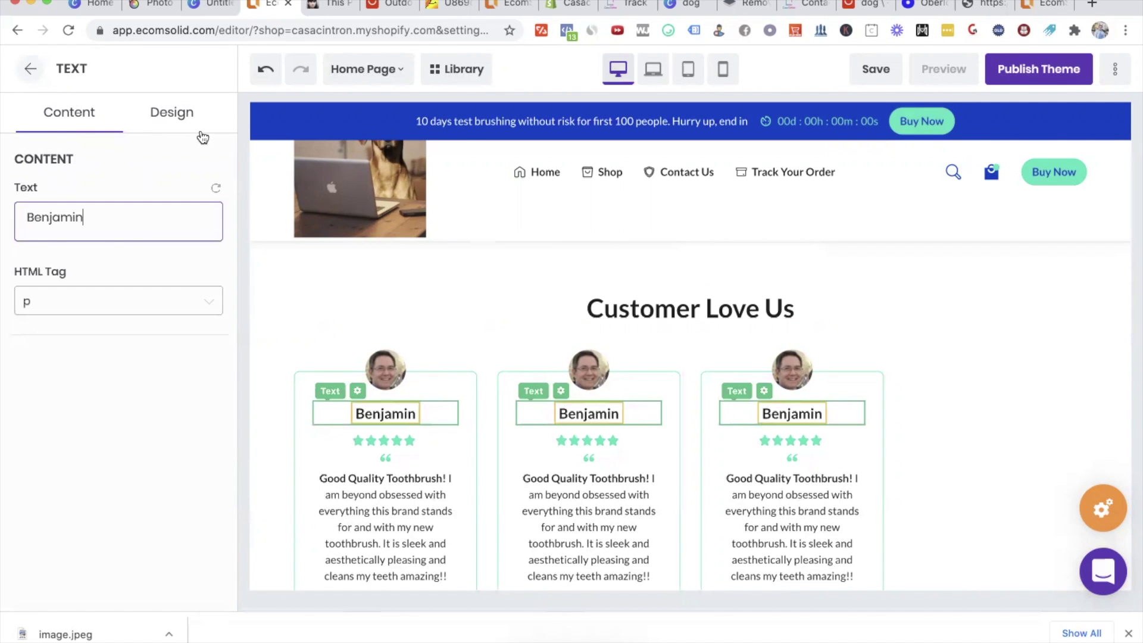
{"action": "scroll", "coordinate": [982, 391], "scroll_direction": "down", "scroll_amount": 3}
{"action": "scroll", "coordinate": [976, 391], "scroll_direction": "up", "scroll_amount": 3}
{"action": "left_click", "coordinate": [969, 390]}
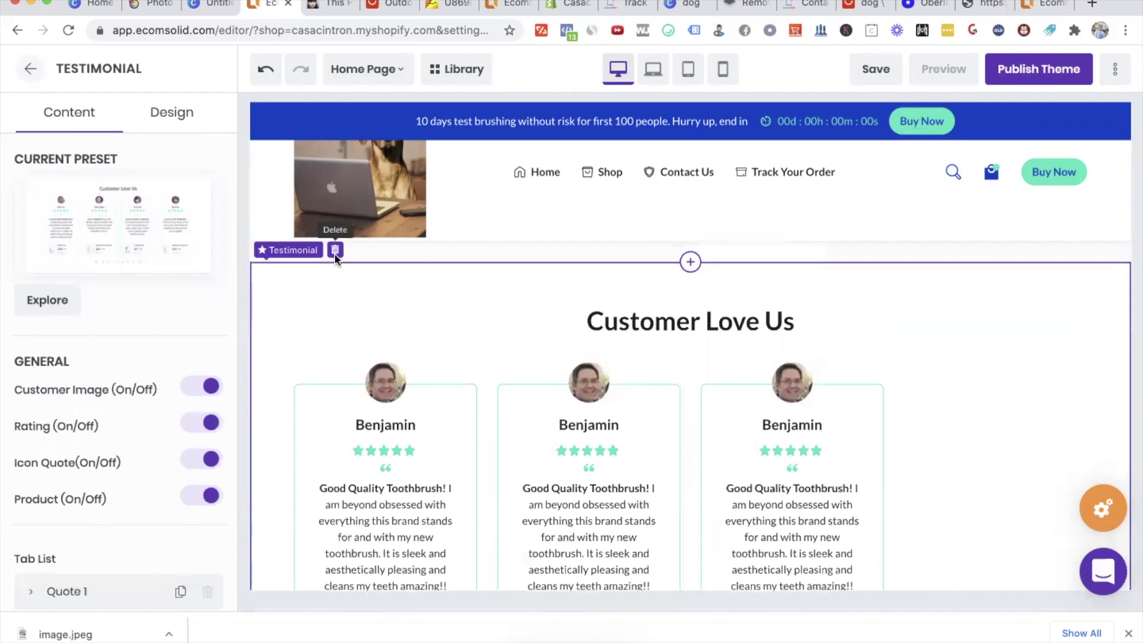
Step: Delete the existing card-style testimonial section
{"action": "left_click", "coordinate": [334, 251]}
{"action": "left_click", "coordinate": [671, 262]}
{"action": "scroll", "coordinate": [699, 338], "scroll_direction": "up", "scroll_amount": 1}
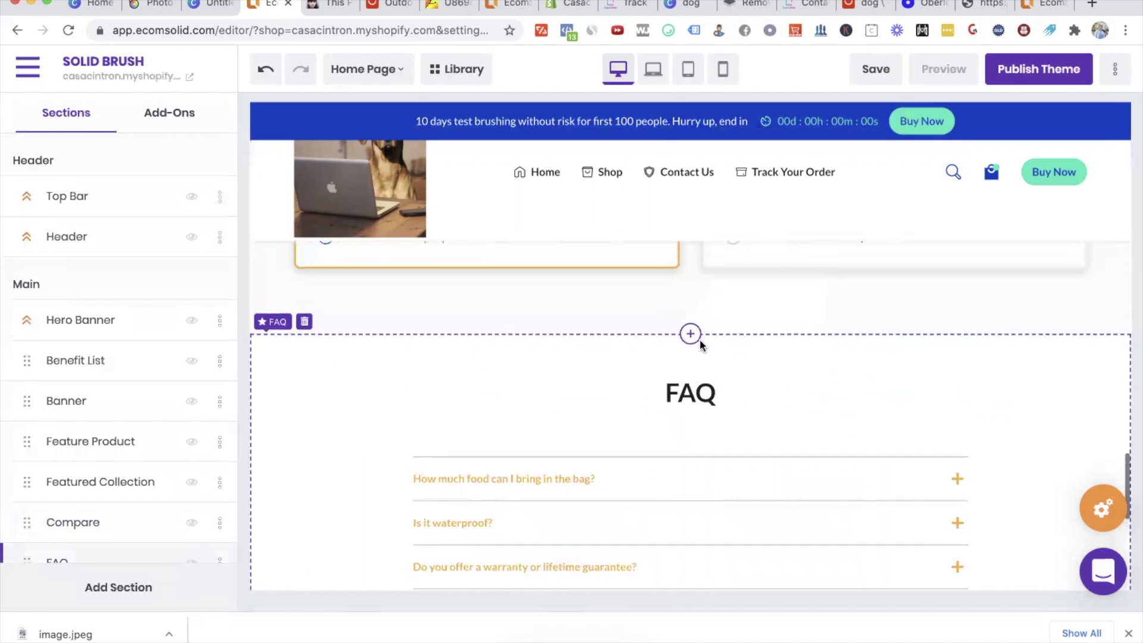
Step: Insert a single-slide testimonial preset from the section library between sections
{"action": "left_click", "coordinate": [689, 335]}
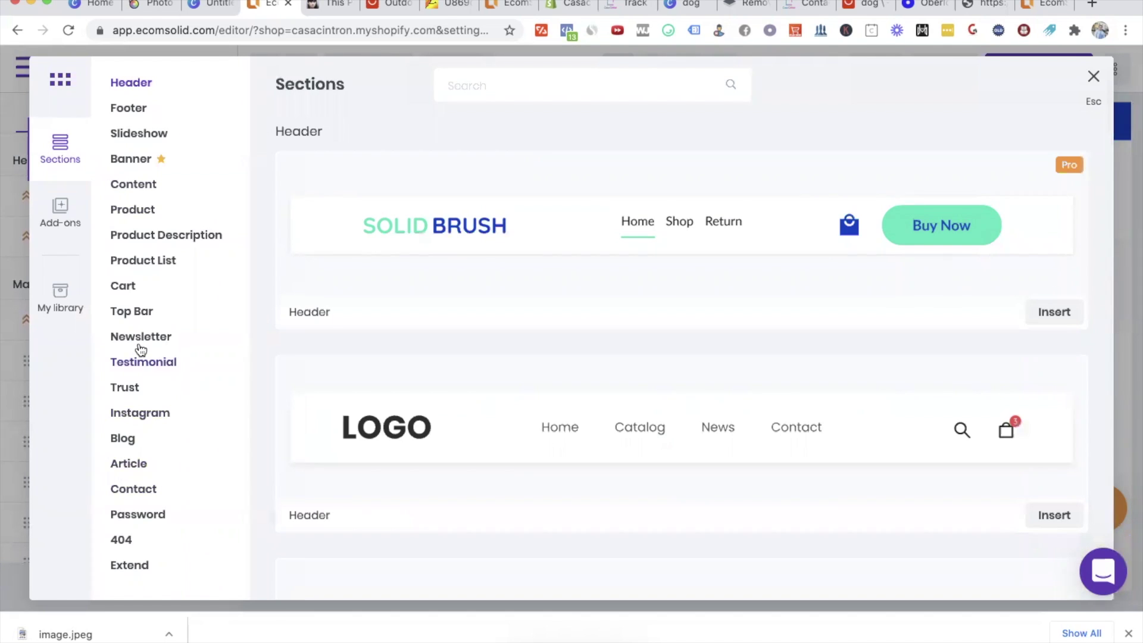
{"action": "left_click", "coordinate": [136, 374]}
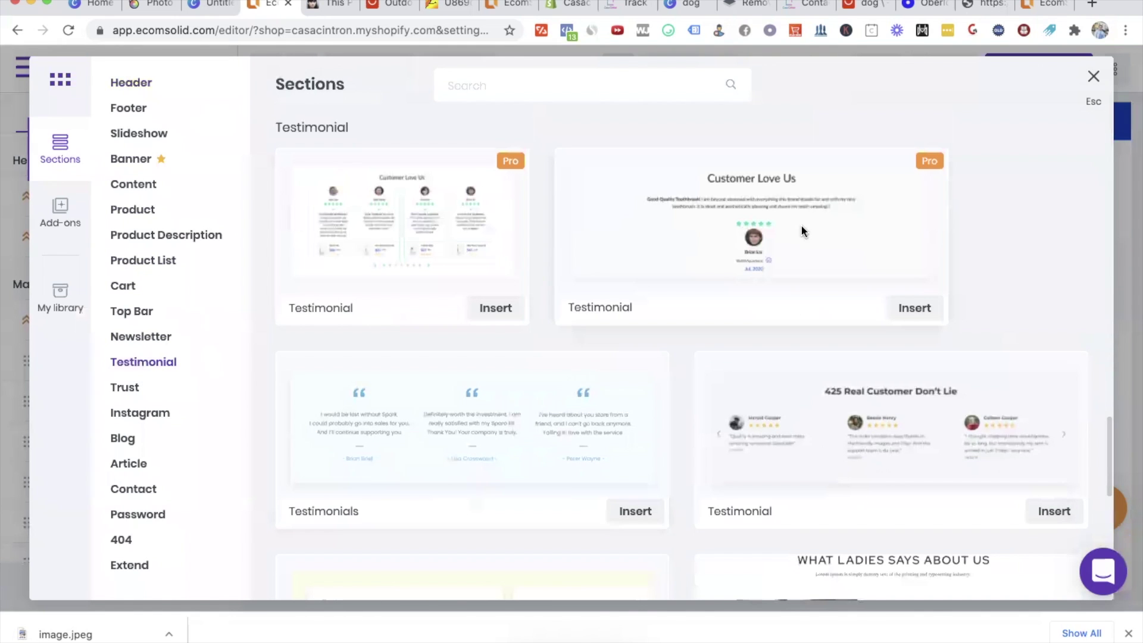
{"action": "scroll", "coordinate": [872, 317], "scroll_direction": "down", "scroll_amount": 3}
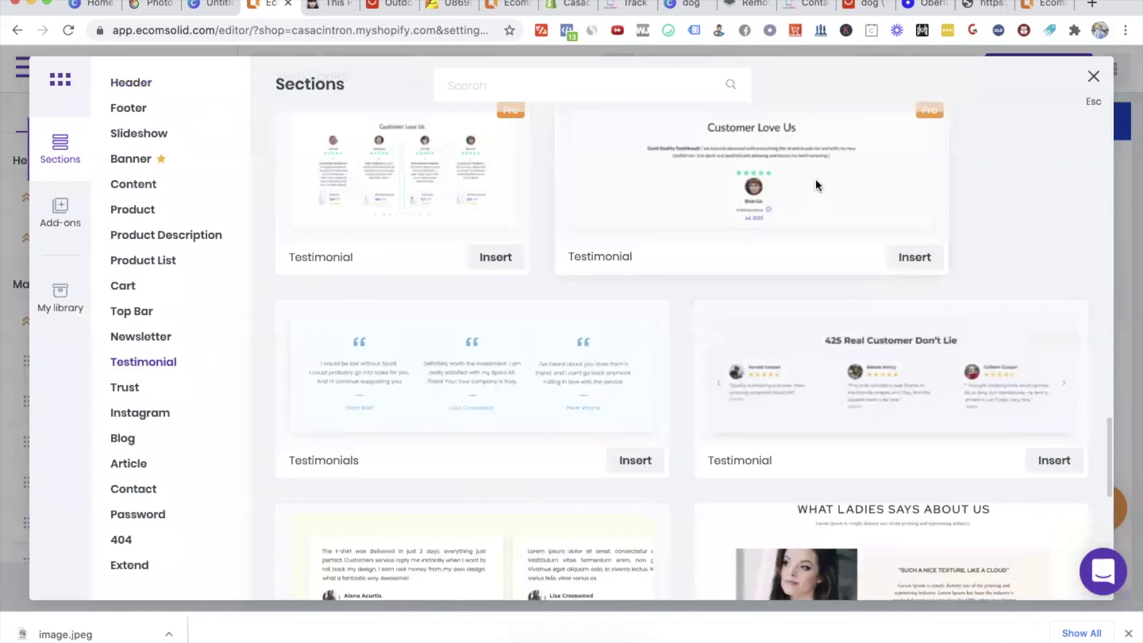
{"action": "scroll", "coordinate": [815, 177], "scroll_direction": "down", "scroll_amount": 5}
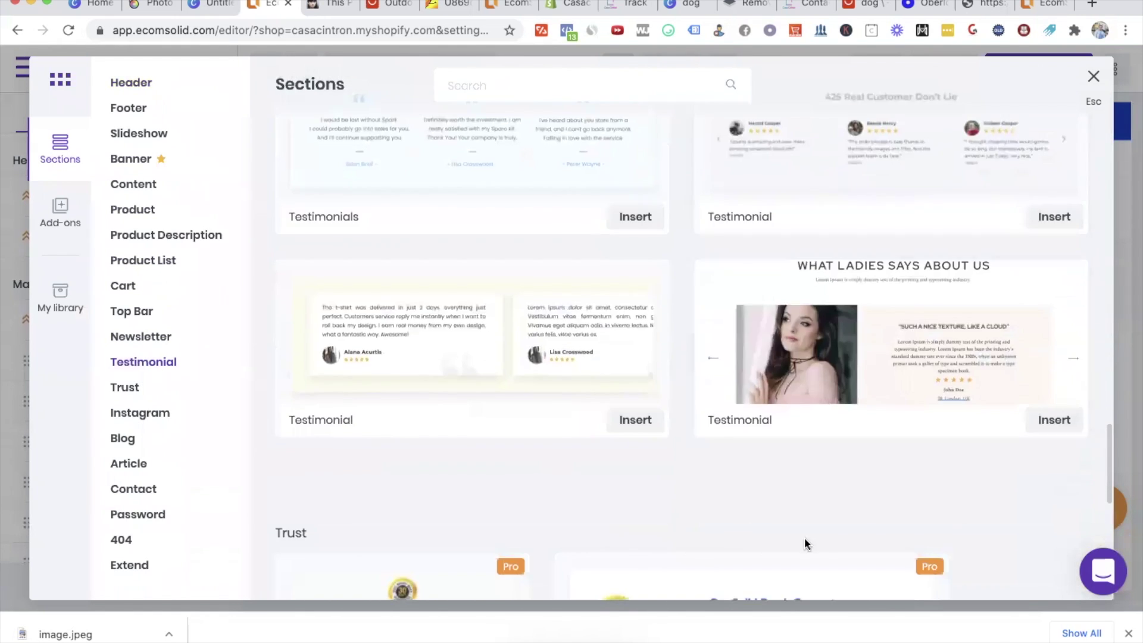
{"action": "scroll", "coordinate": [805, 538], "scroll_direction": "down", "scroll_amount": 2}
{"action": "scroll", "coordinate": [805, 544], "scroll_direction": "up", "scroll_amount": 5}
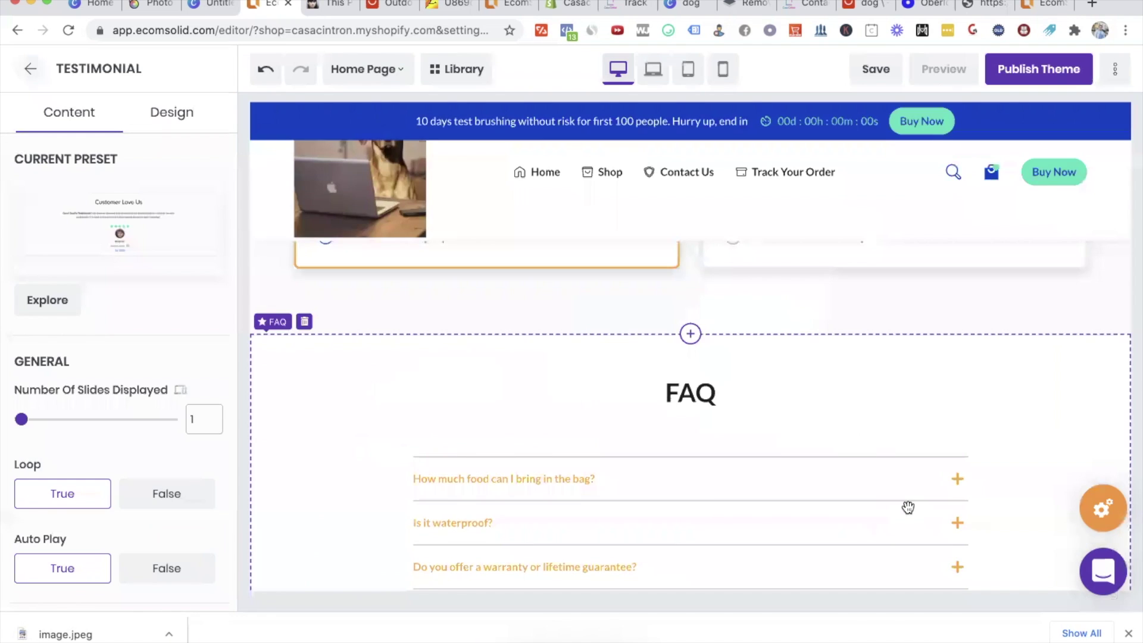
Step: Set slide 1's headline to 'Loving the pet snack bag!' and its review to 'Very helpful, my dog and I love it.'
{"action": "left_click", "coordinate": [690, 503]}
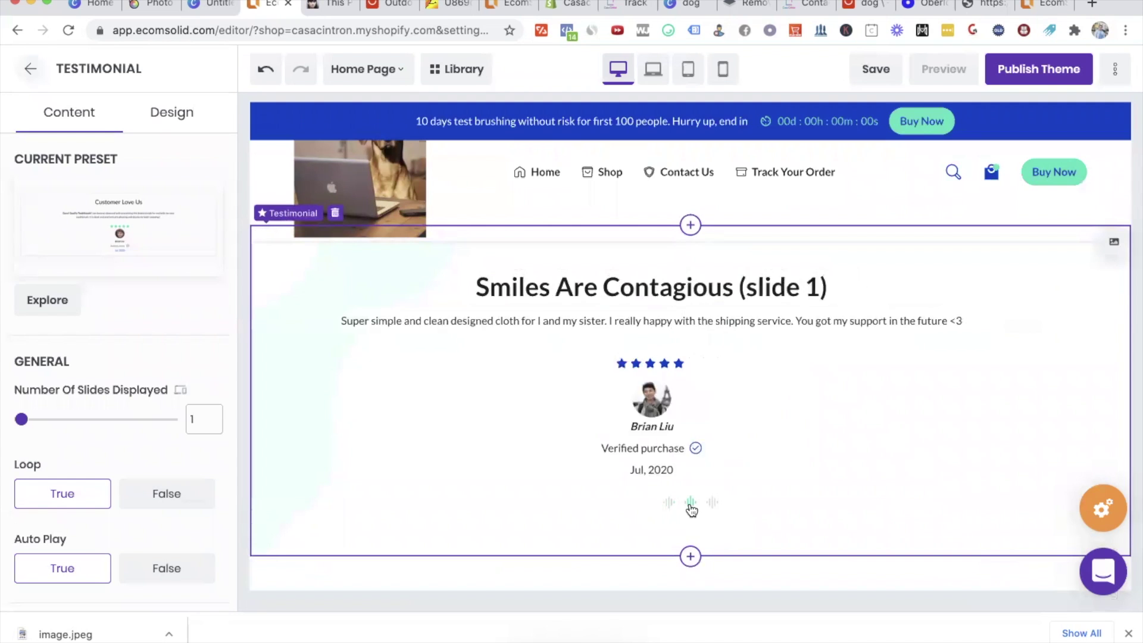
{"action": "left_click", "coordinate": [712, 503]}
{"action": "left_click", "coordinate": [669, 503]}
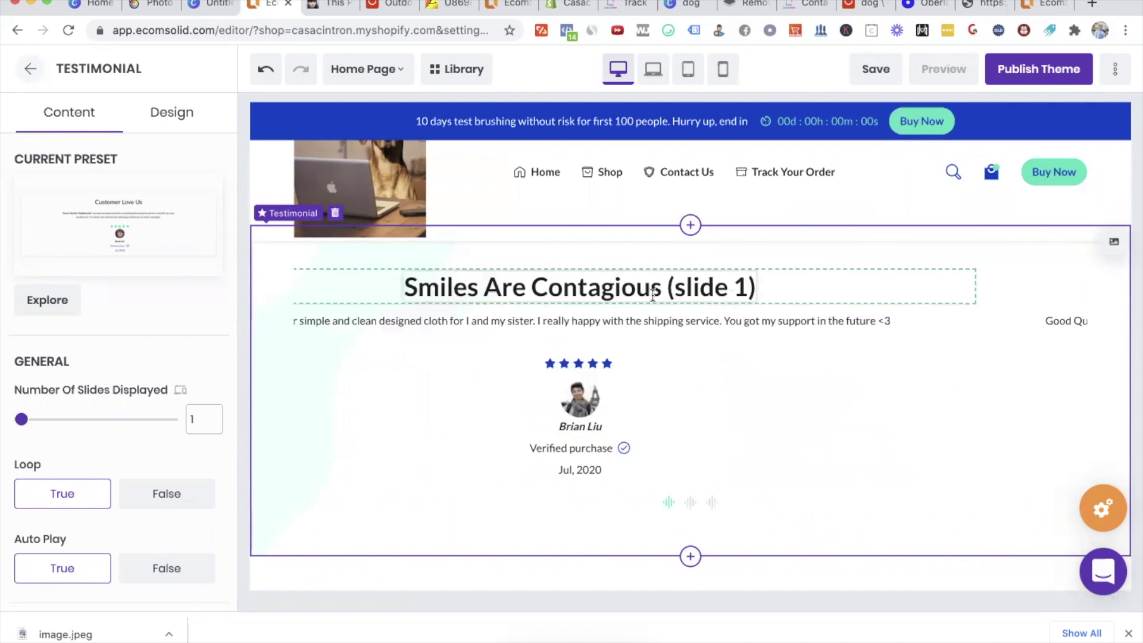
{"action": "triple_click", "coordinate": [648, 290]}
{"action": "type", "text": "Love"}
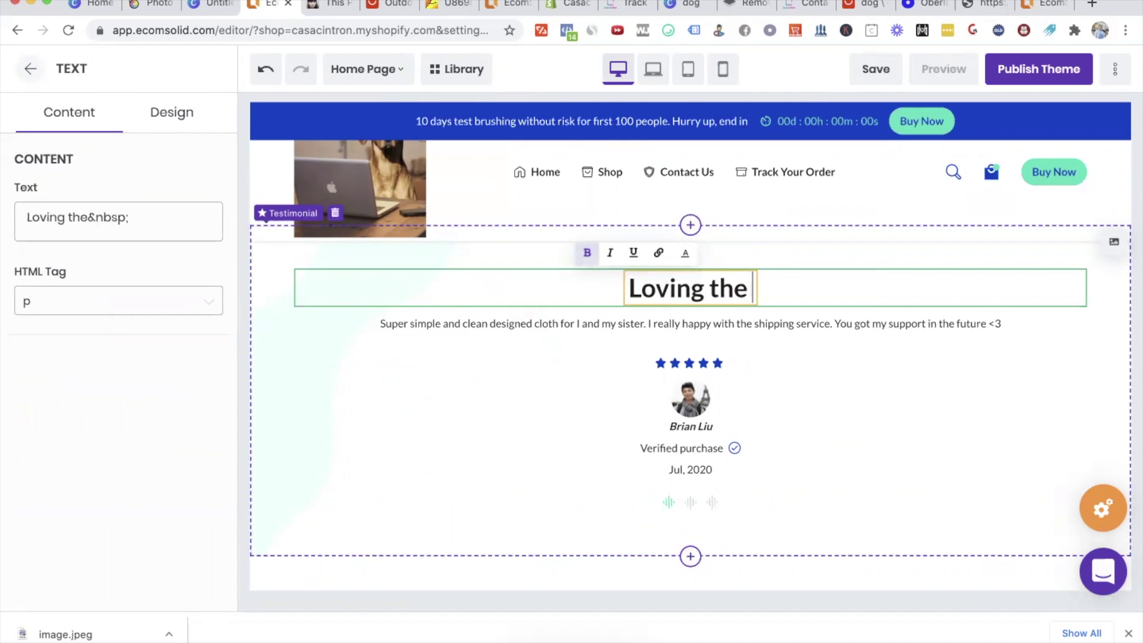
{"action": "type", "text": "ng the pet snack bag!"}
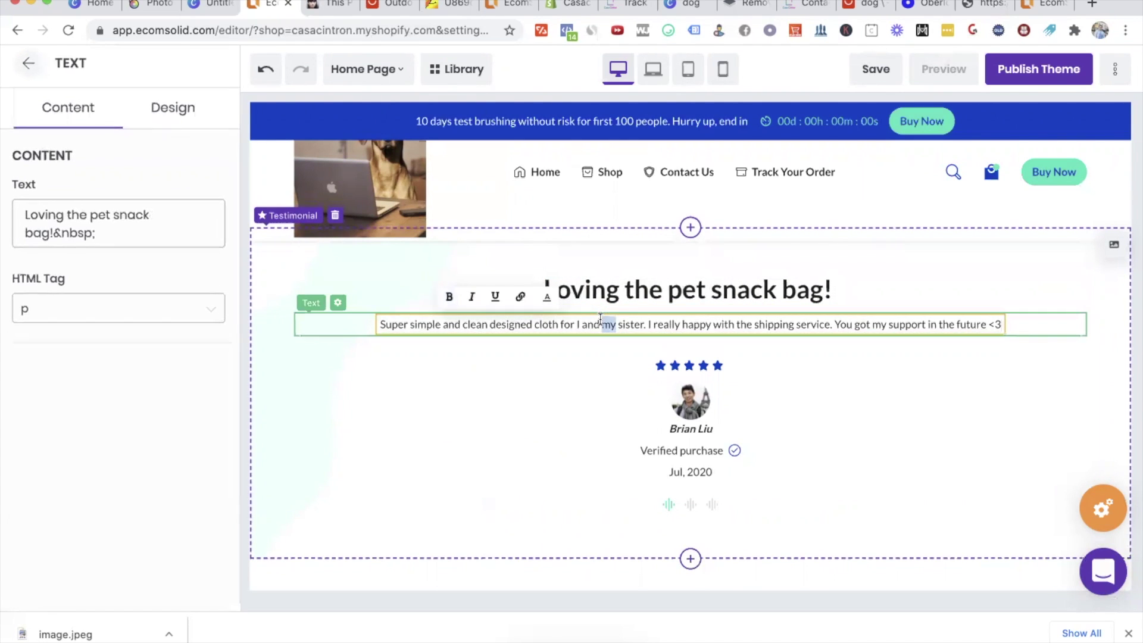
{"action": "triple_click", "coordinate": [605, 324]}
{"action": "type", "text": "Very helpf"}
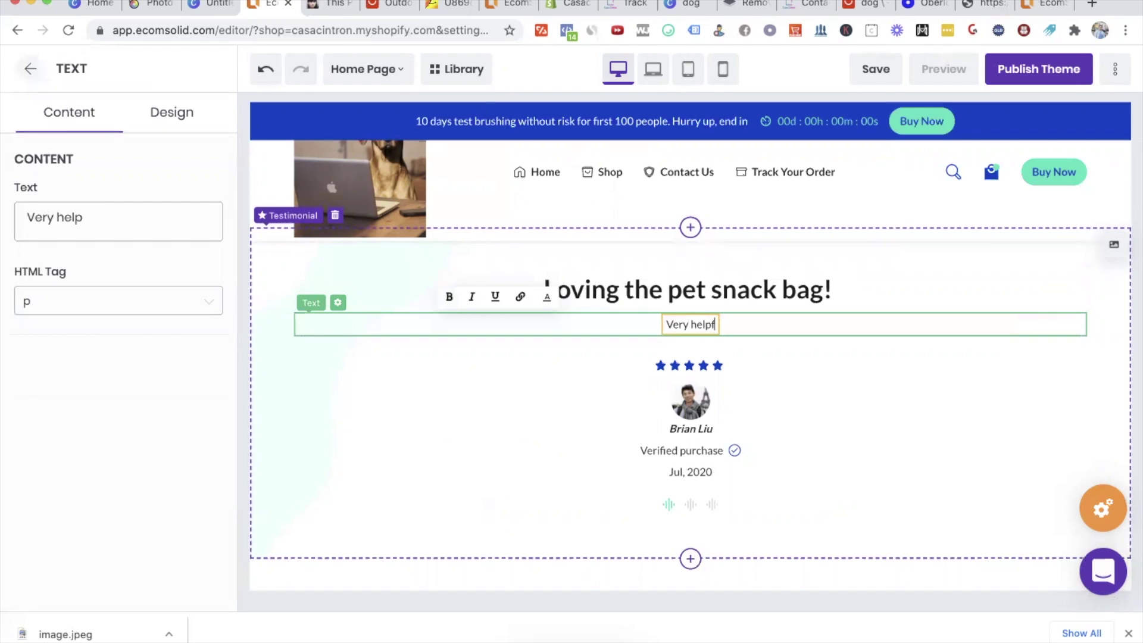
{"action": "type", "text": "ul, my dog and I love it."}
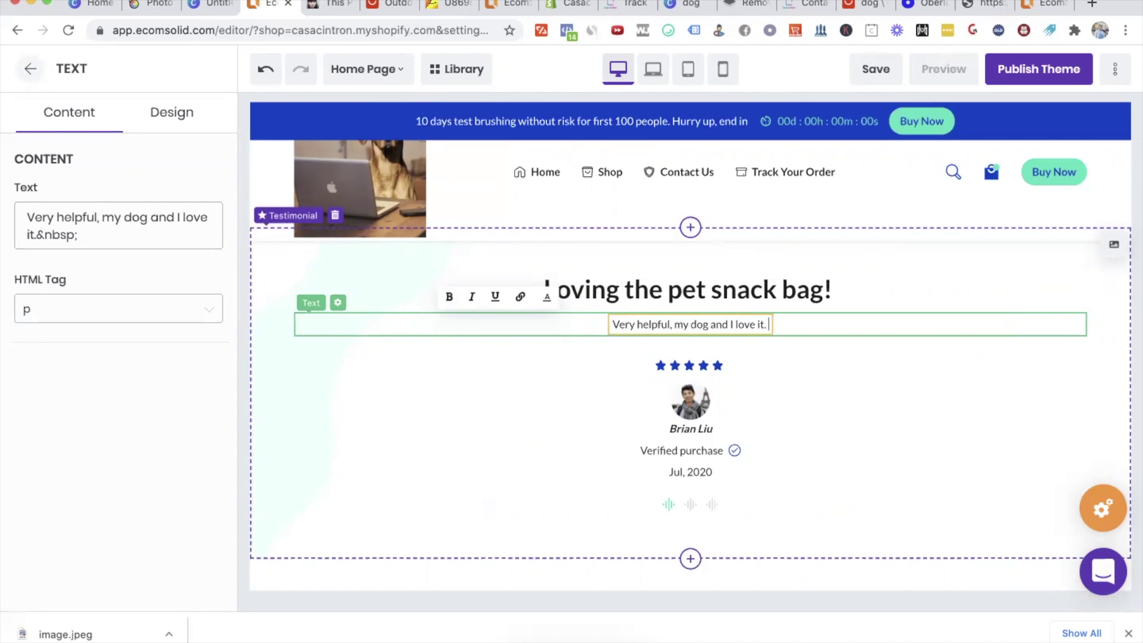
{"action": "left_click", "coordinate": [669, 400]}
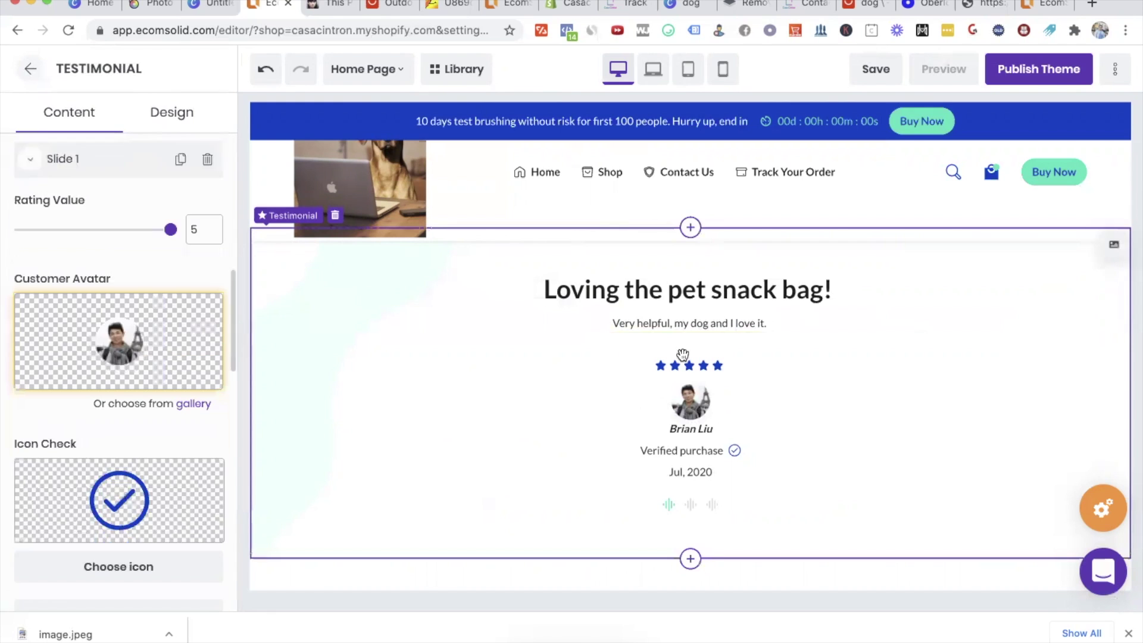
Step: Upload image.jpeg from Downloads as slide 1's customer avatar
{"action": "left_click", "coordinate": [92, 299]}
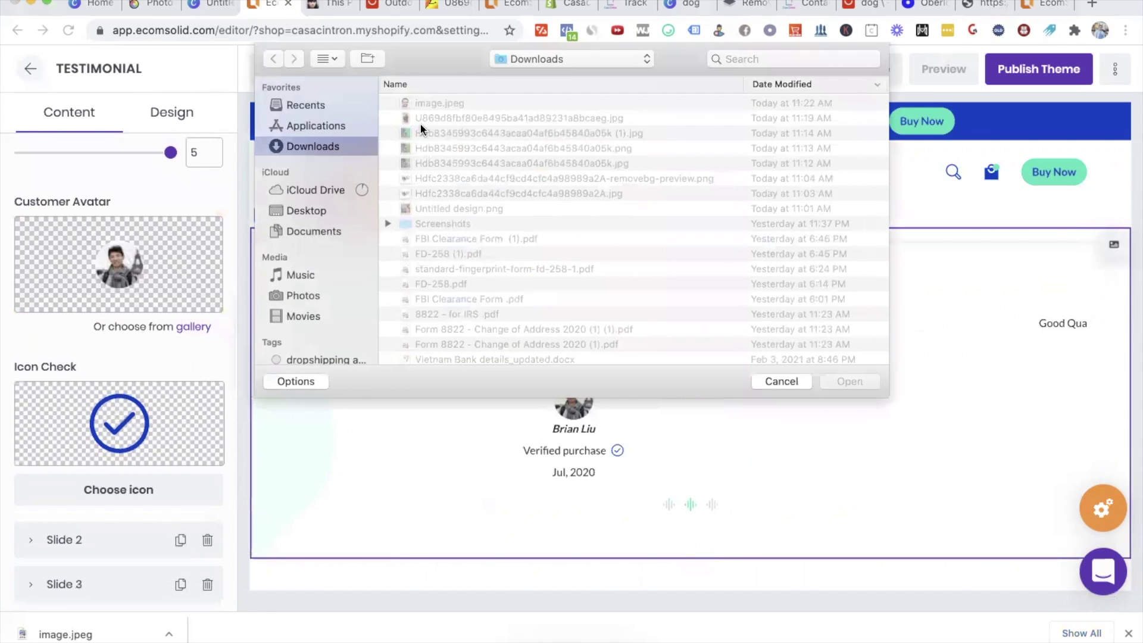
{"action": "double_click", "coordinate": [429, 102]}
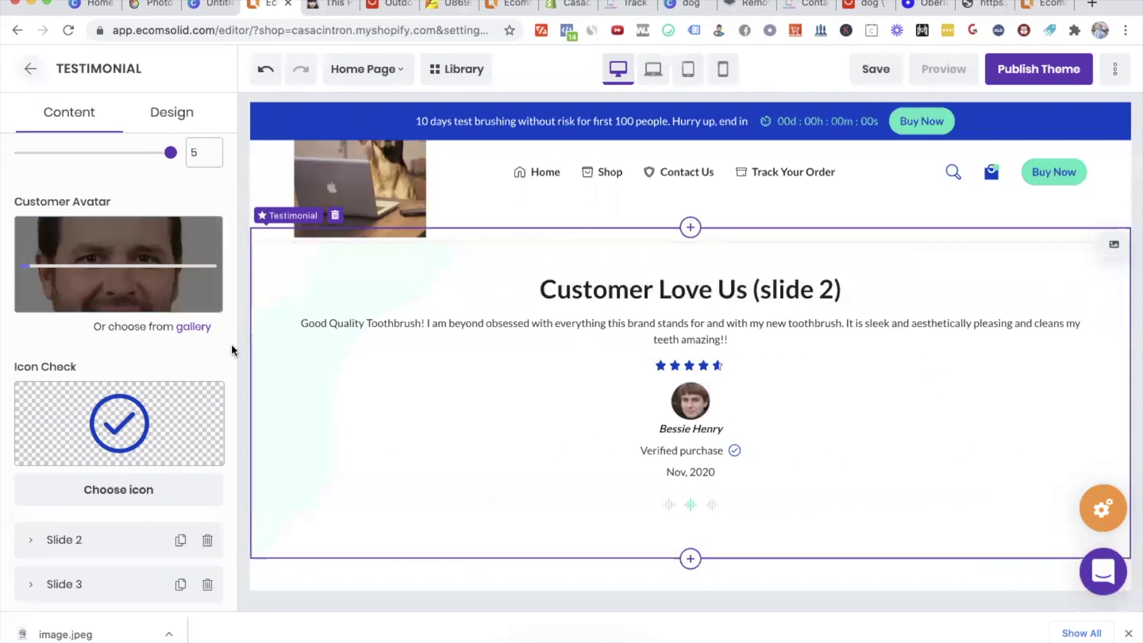
{"action": "left_click", "coordinate": [670, 506]}
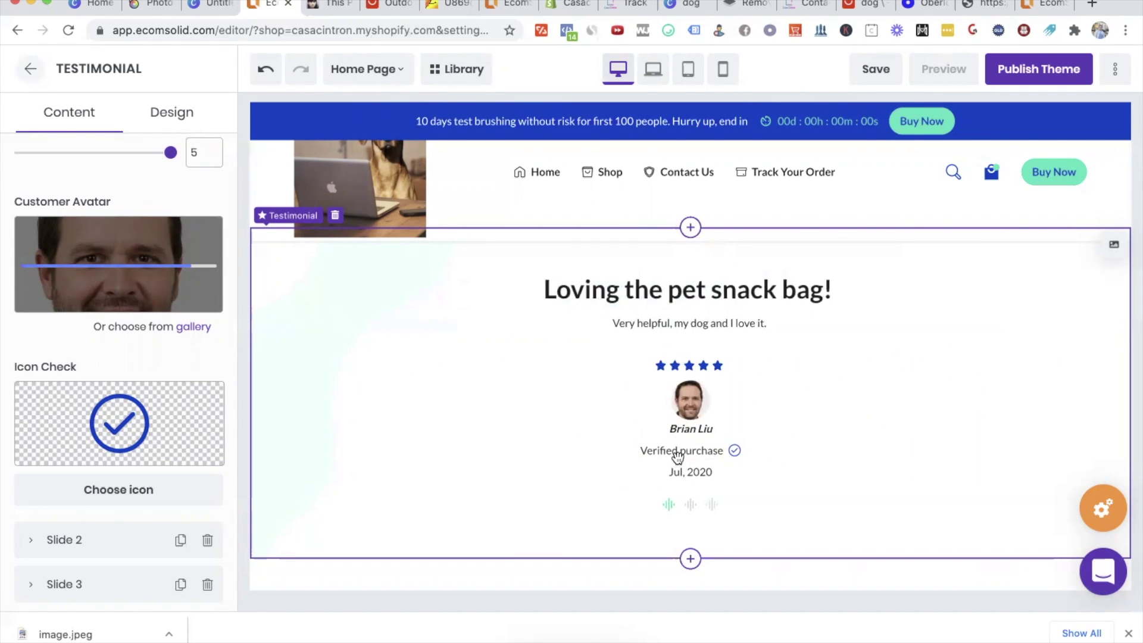
Step: Change the first slide's reviewer name to a new full name
{"action": "left_click", "coordinate": [703, 429]}
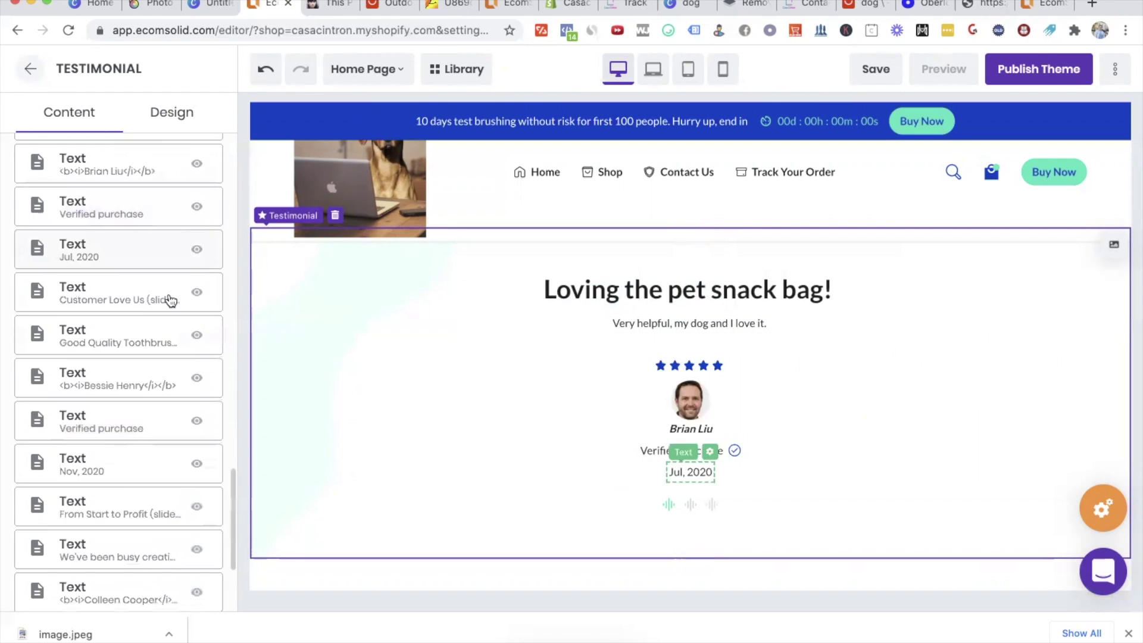
{"action": "left_click", "coordinate": [700, 430]}
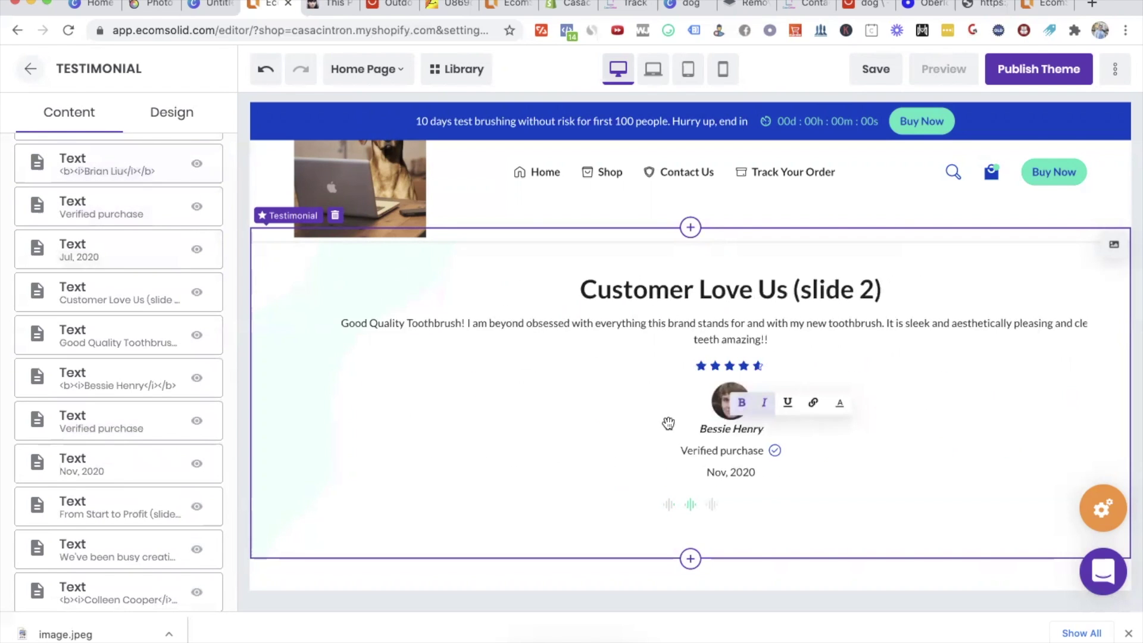
{"action": "left_click", "coordinate": [669, 505]}
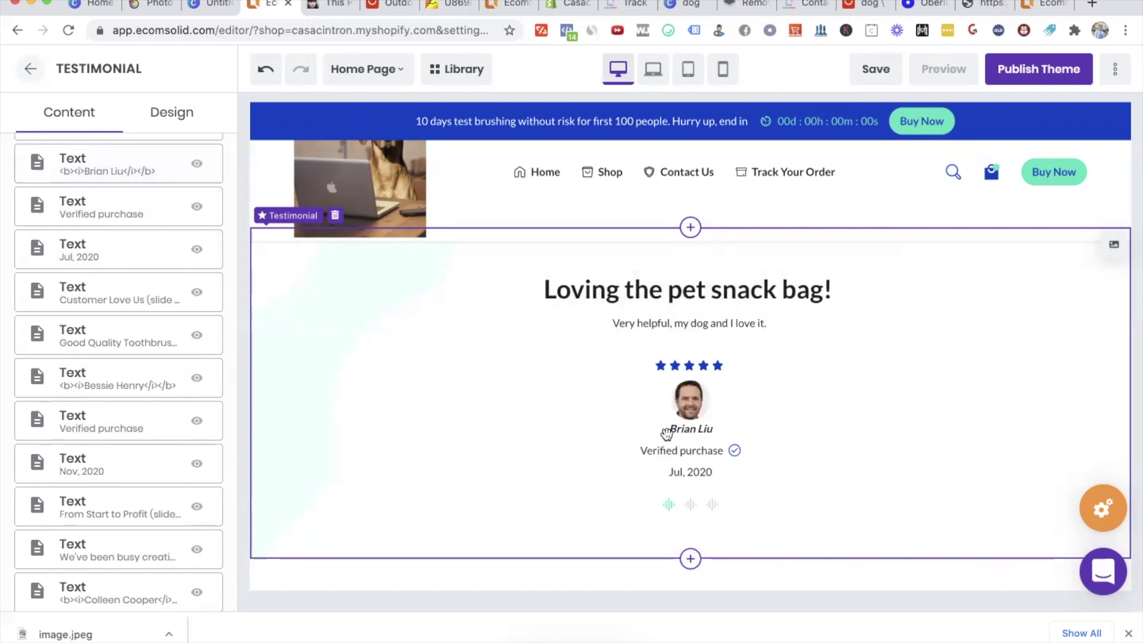
{"action": "left_click", "coordinate": [679, 428]}
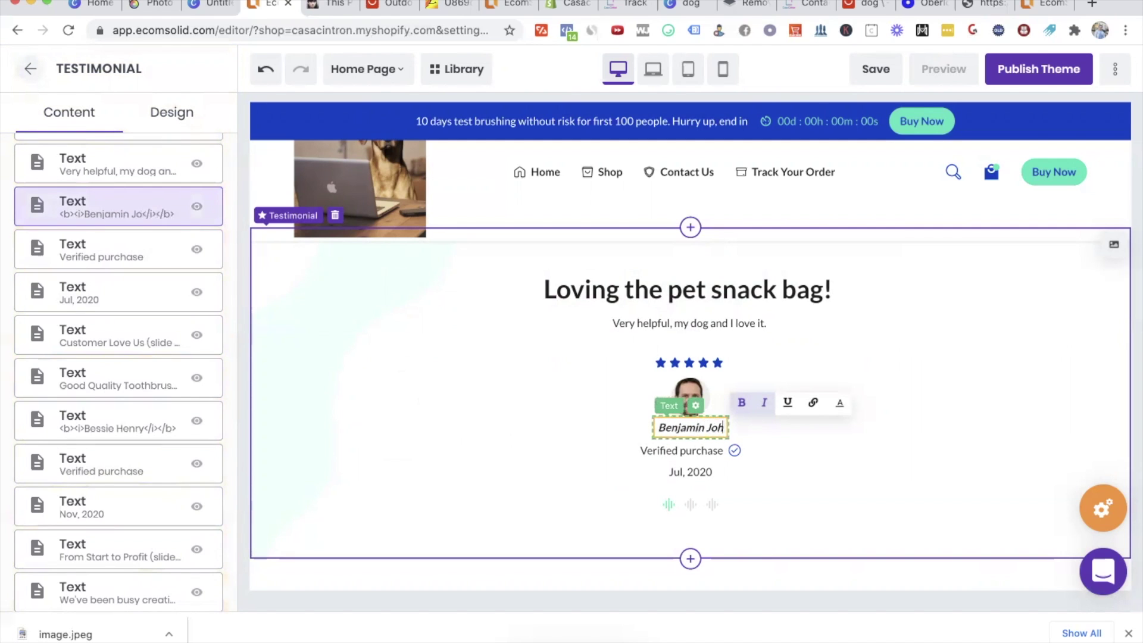
{"action": "left_click", "coordinate": [645, 496]}
Step: Go to slide 2 and select its title for editing
{"action": "left_click", "coordinate": [689, 508]}
{"action": "left_click", "coordinate": [635, 293]}
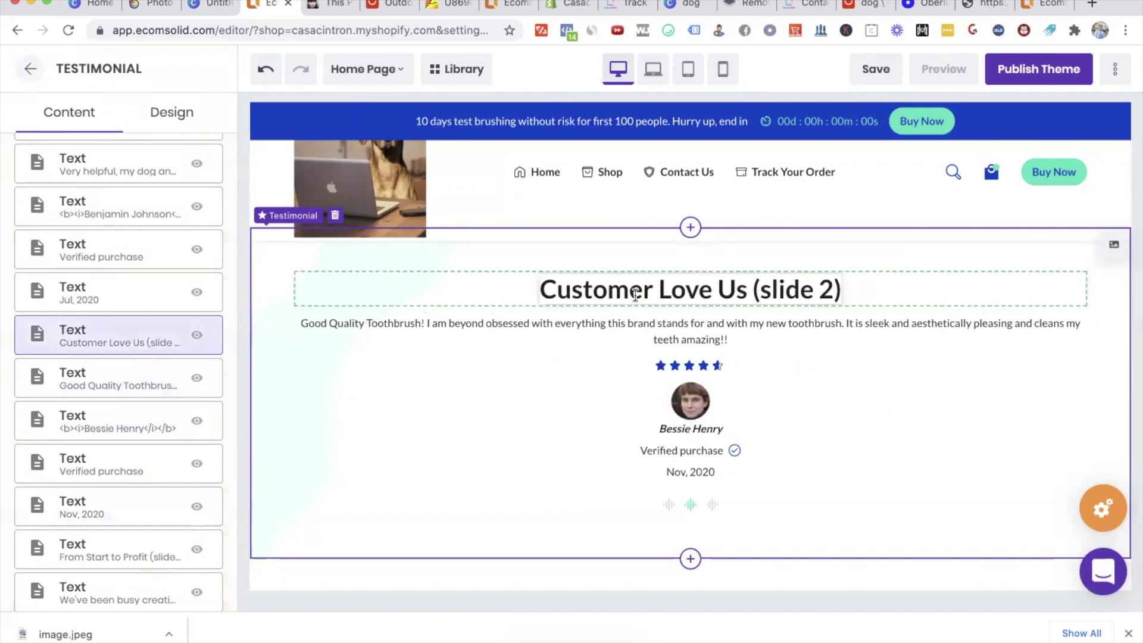
{"action": "left_click", "coordinate": [635, 294]}
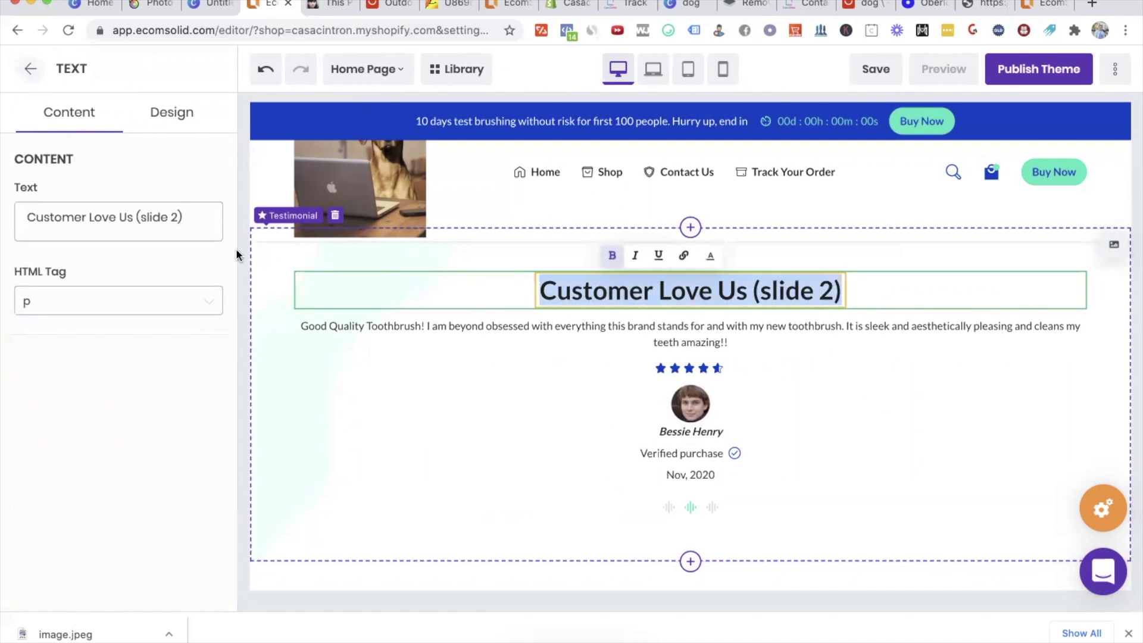
Step: Retitle slide 2 'I love this bag, I take it every morning running with my dog!'
{"action": "left_click", "coordinate": [161, 217]}
{"action": "type", "text": "I love this bag,"}
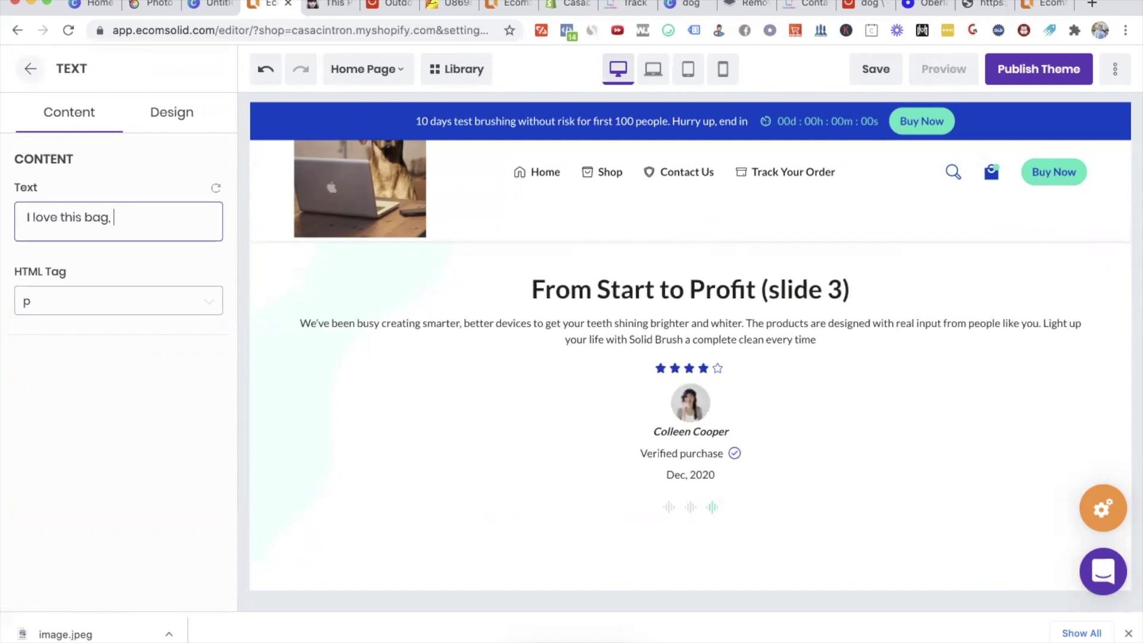
{"action": "type", "text": " I take it every"}
{"action": "key", "text": "BackSpace"}
{"action": "key", "text": "BackSpace"}
{"action": "key", "text": "BackSpace"}
{"action": "key", "text": "BackSpace"}
{"action": "key", "text": "BackSpace"}
{"action": "type", "text": "every "}
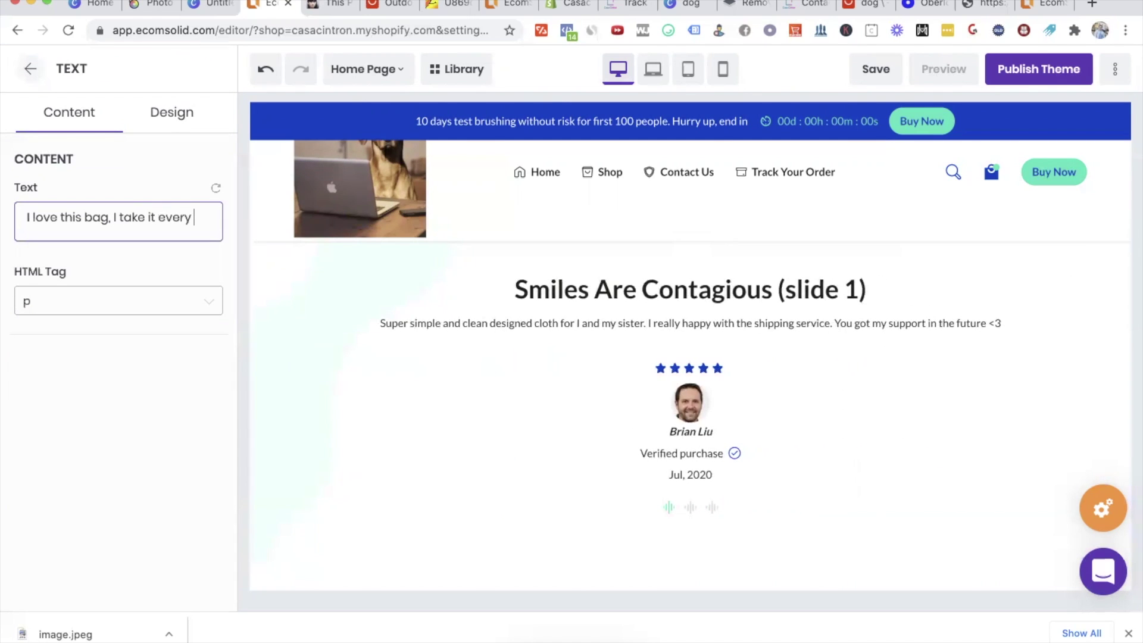
{"action": "type", "text": "morning running with my dog!"}
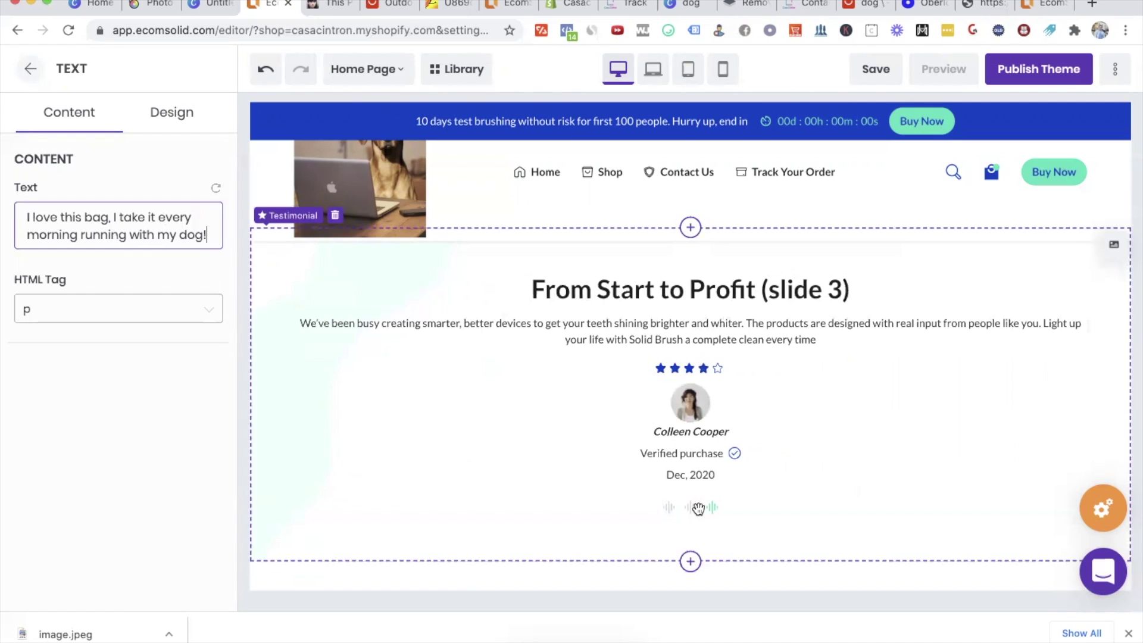
{"action": "left_click", "coordinate": [672, 350]}
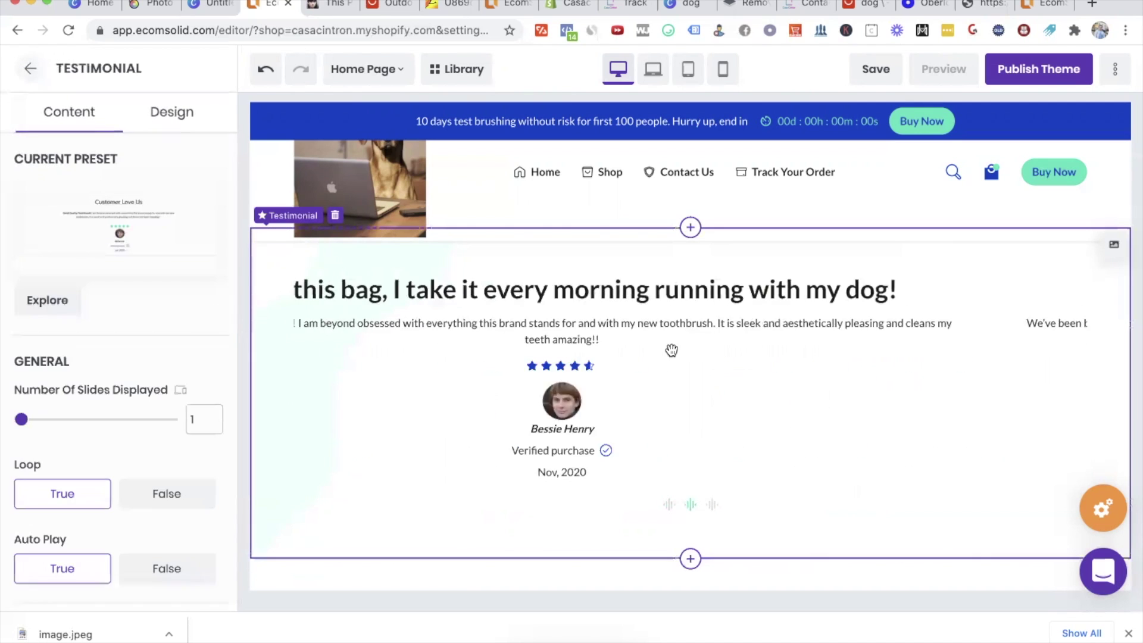
Step: Replace slide 2's review with 'Good quality bag! Highly recommend it to any pet owners'
{"action": "left_click", "coordinate": [671, 340]}
{"action": "left_click", "coordinate": [30, 67]}
{"action": "scroll", "coordinate": [117, 306], "scroll_direction": "down", "scroll_amount": 5}
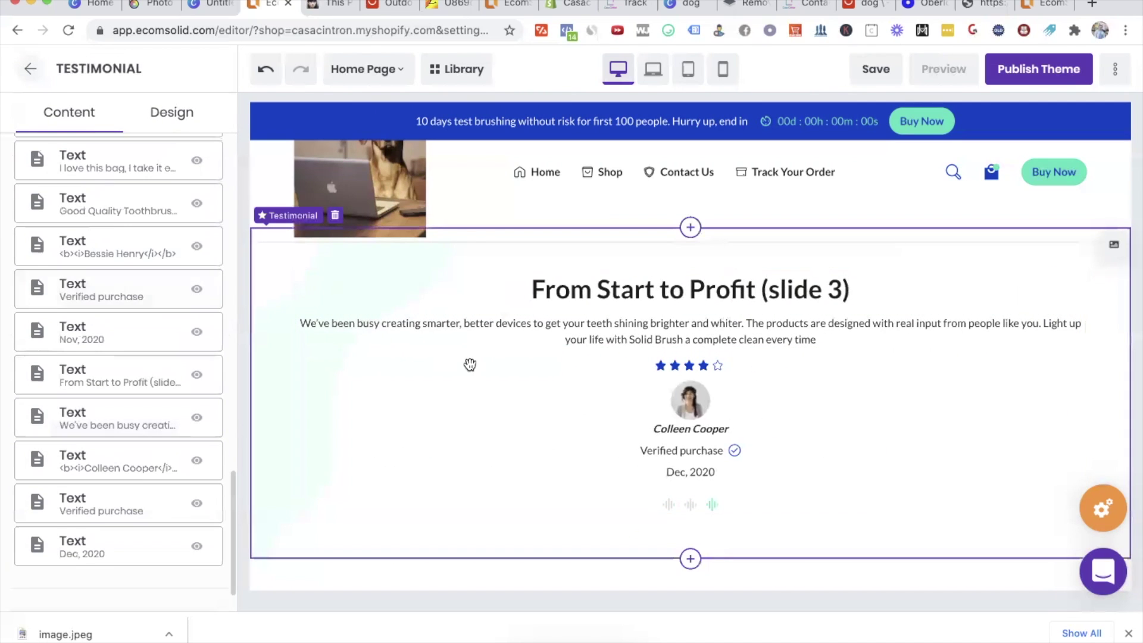
{"action": "left_click", "coordinate": [118, 203]}
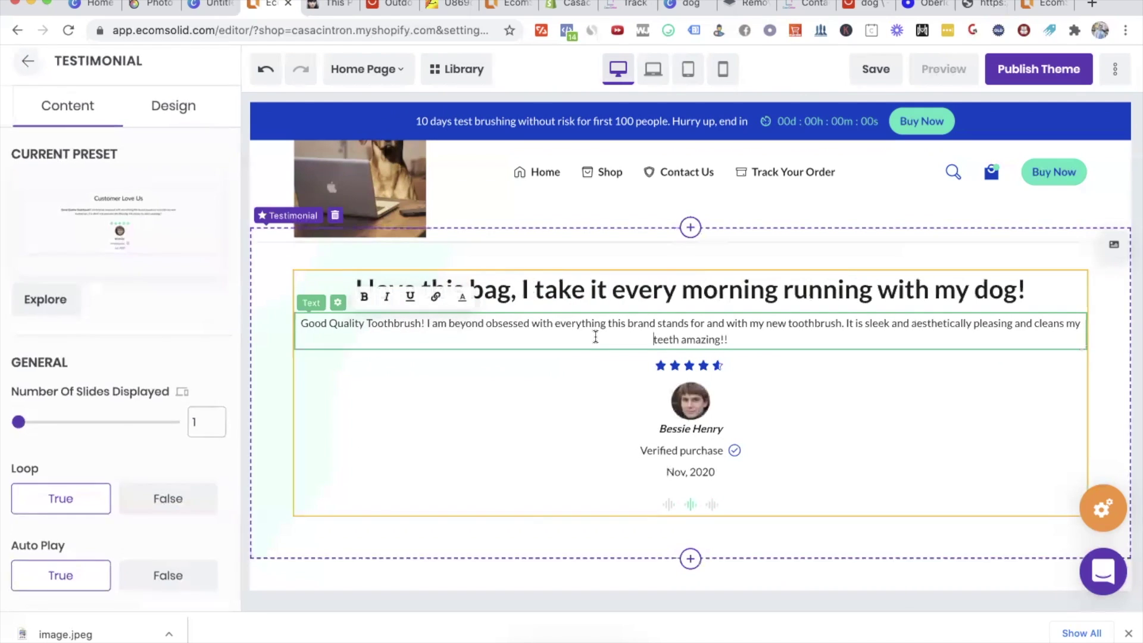
{"action": "triple_click", "coordinate": [103, 237]}
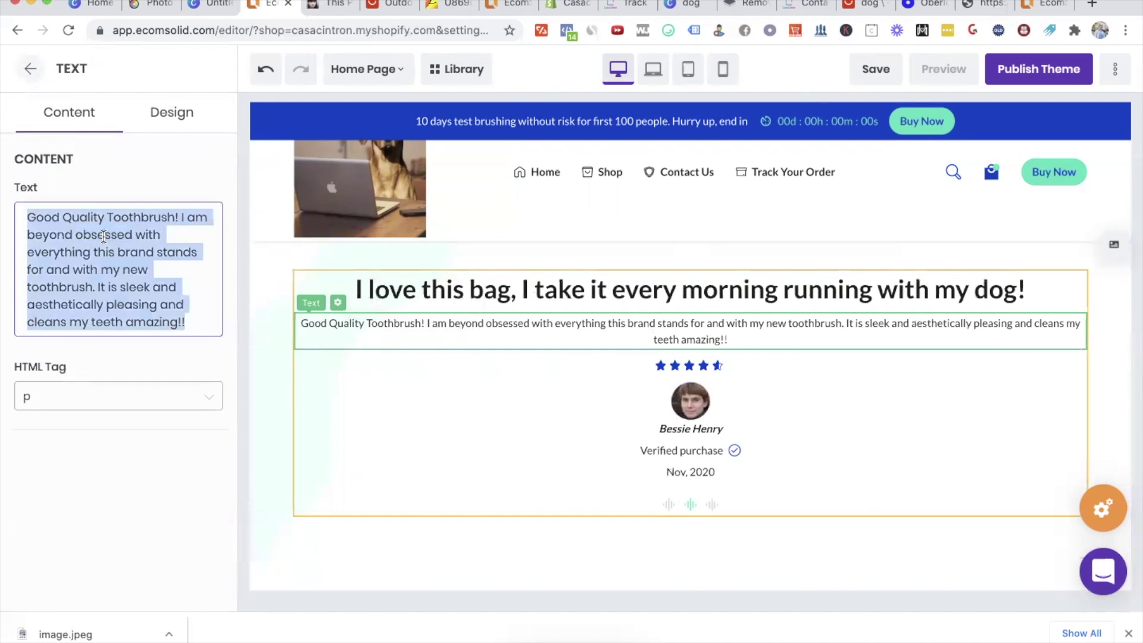
{"action": "type", "text": "Good quality ba"}
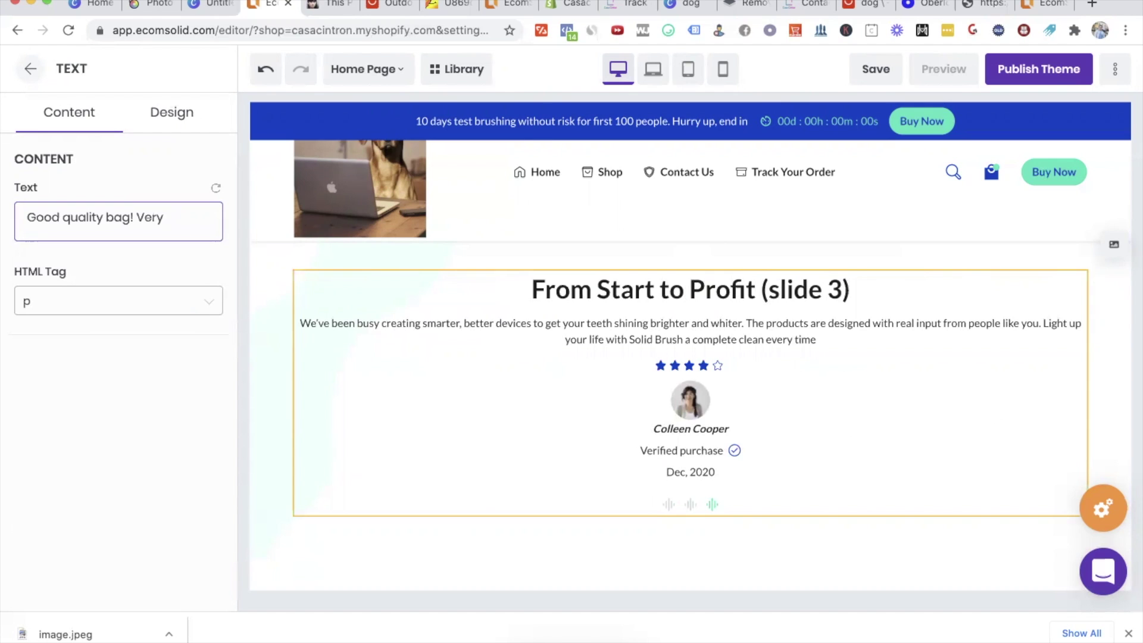
{"action": "type", "text": "g! Highly re"}
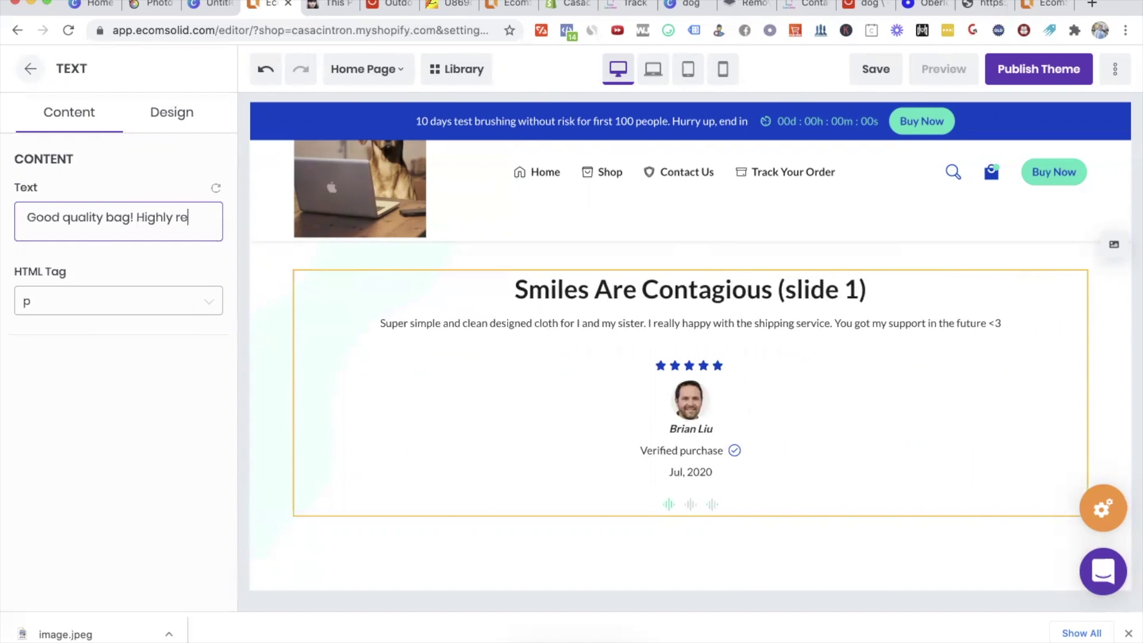
{"action": "type", "text": "commend it to any pet owners"}
Step: Generate a new face on thispersondoesnotexist.com and save the image to Downloads
{"action": "left_click", "coordinate": [299, 7]}
{"action": "left_click", "coordinate": [275, 6]}
{"action": "left_click", "coordinate": [334, 8]}
{"action": "left_click", "coordinate": [287, 29]}
{"action": "key", "text": "Return"}
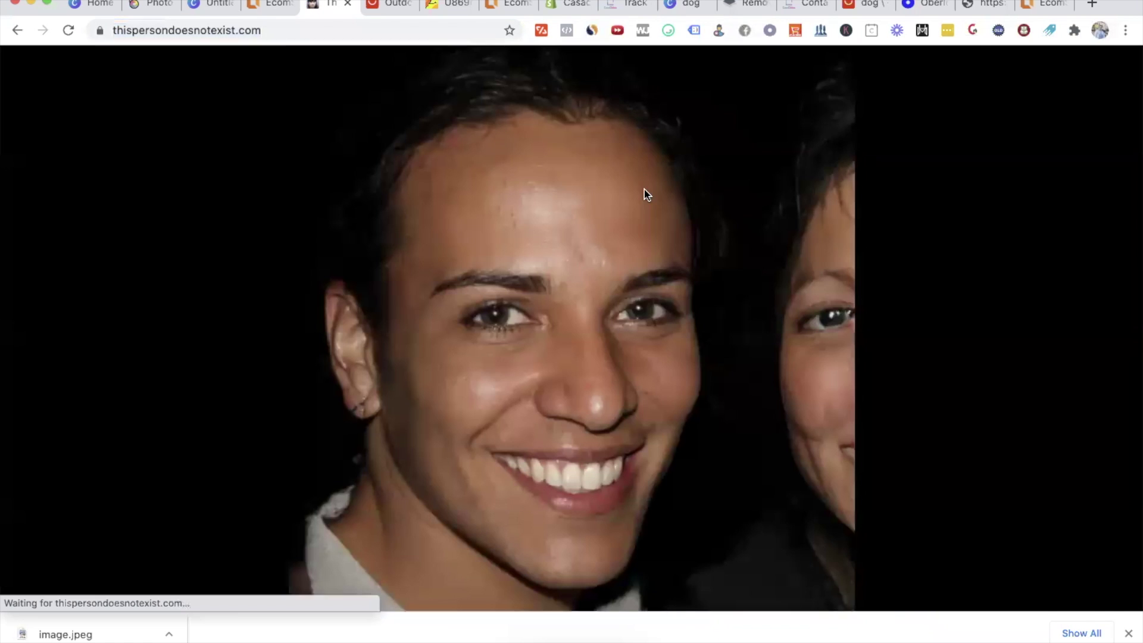
{"action": "right_click", "coordinate": [570, 266]}
{"action": "left_click", "coordinate": [643, 305]}
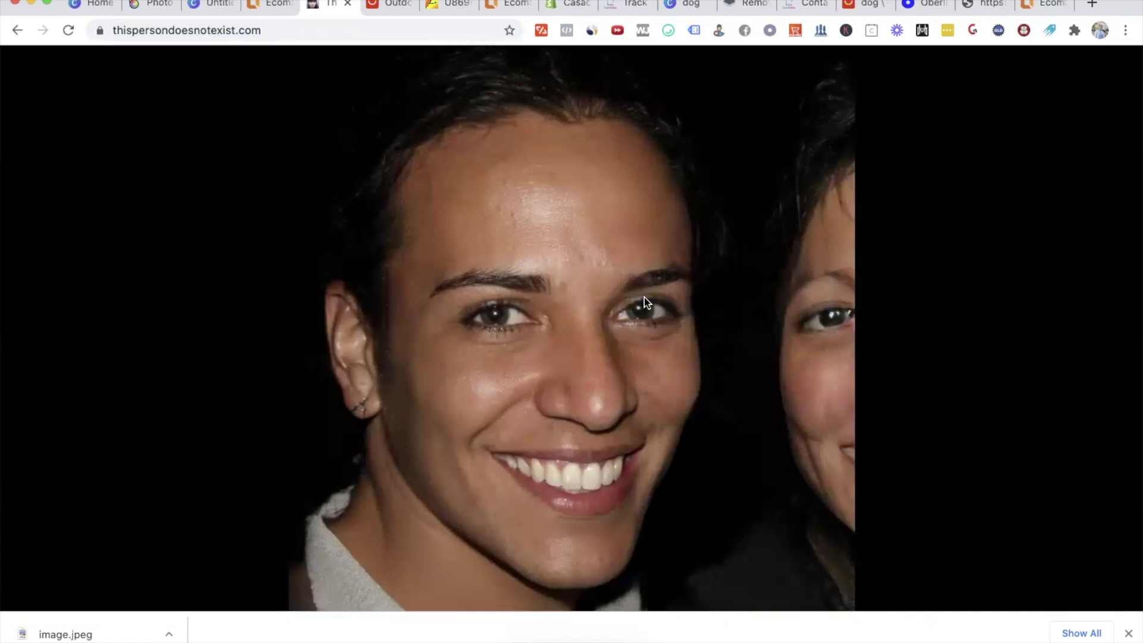
{"action": "right_click", "coordinate": [598, 259]}
{"action": "left_click", "coordinate": [689, 286]}
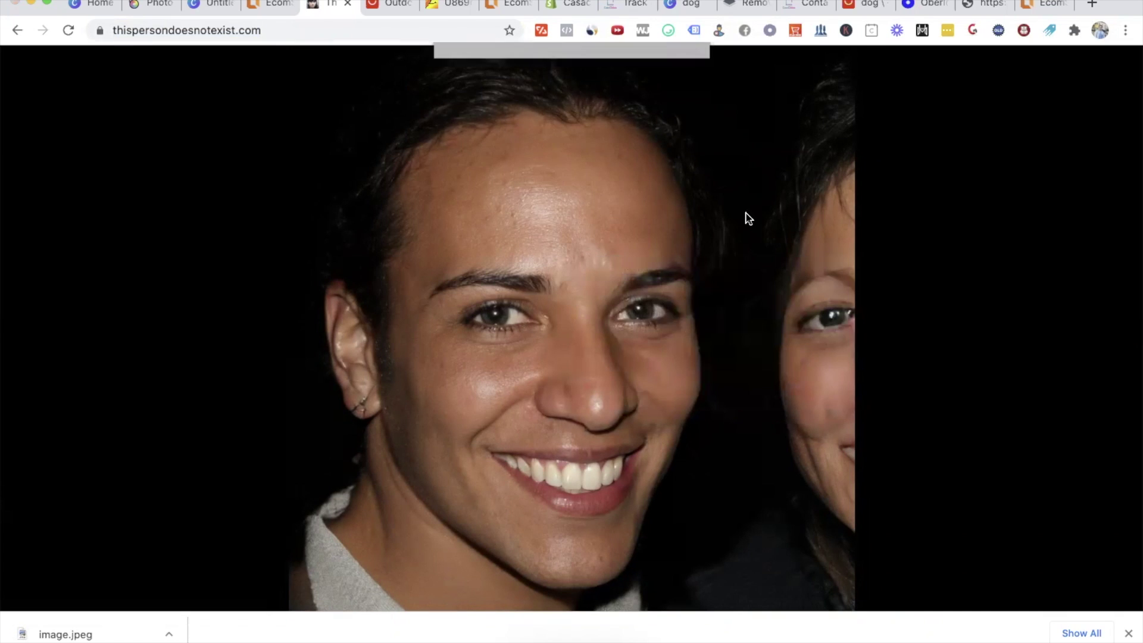
{"action": "left_click", "coordinate": [669, 189]}
Step: Upload image (1).jpeg from the gallery as the second testimonial's avatar
{"action": "left_click", "coordinate": [266, 8]}
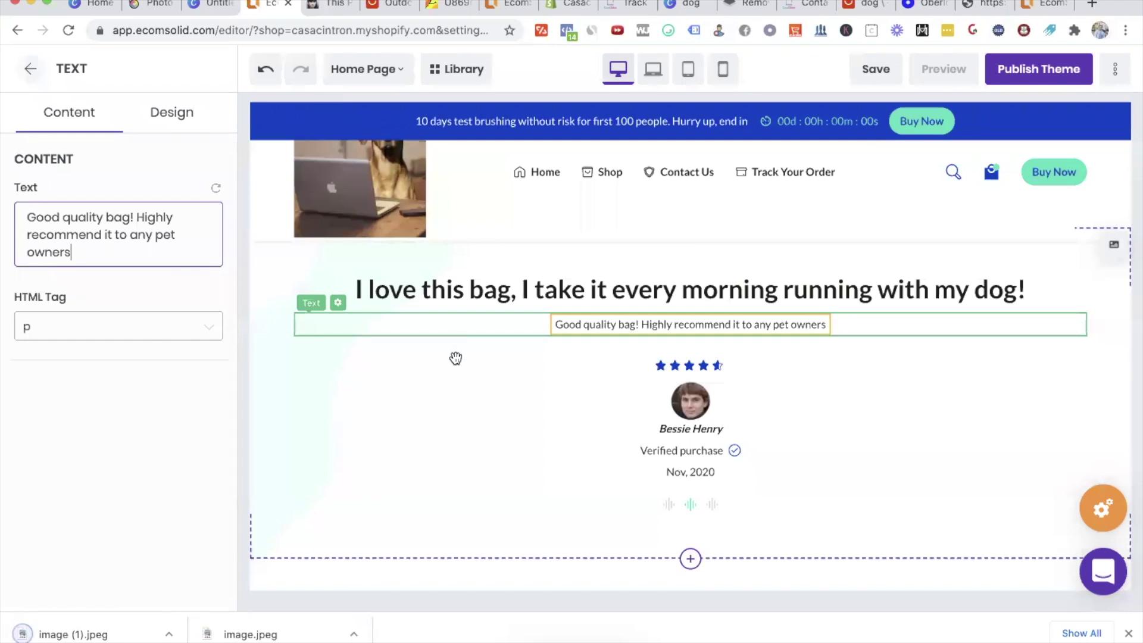
{"action": "left_click", "coordinate": [689, 409]}
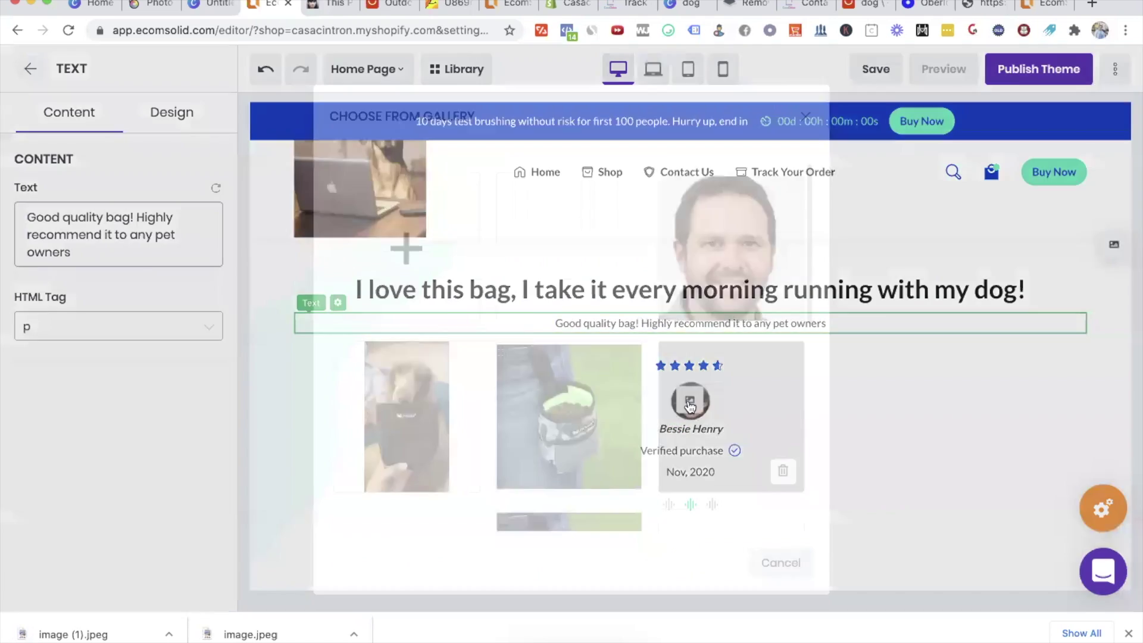
{"action": "left_click", "coordinate": [407, 264]}
{"action": "double_click", "coordinate": [426, 103]}
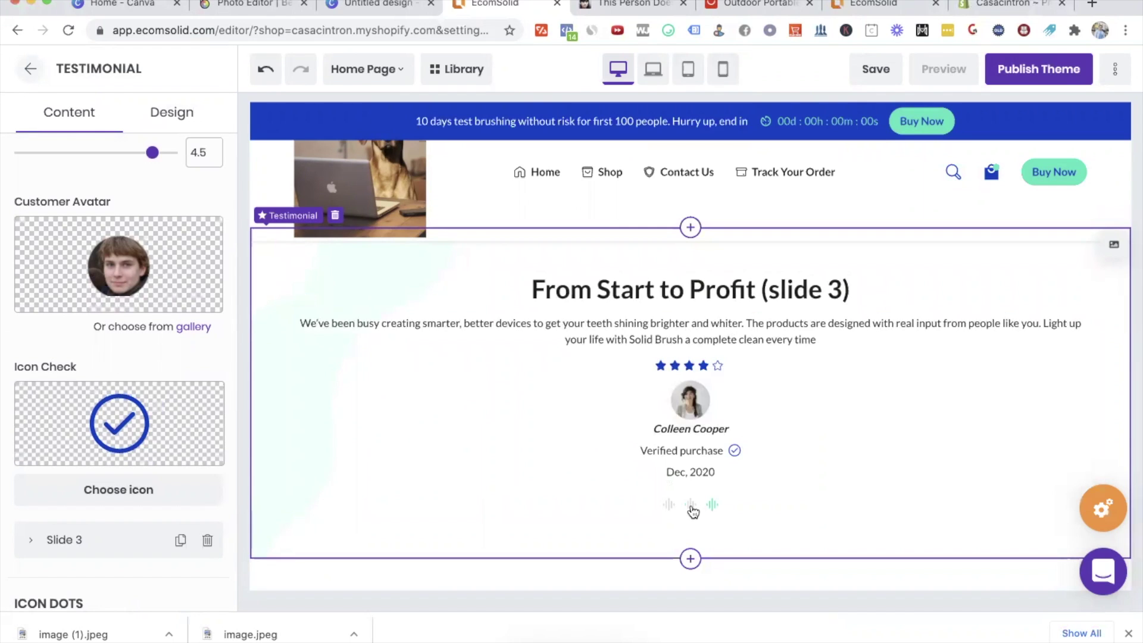
{"action": "left_click", "coordinate": [691, 505]}
{"action": "left_click_drag", "start_coordinate": [675, 430], "coordinate": [723, 428]}
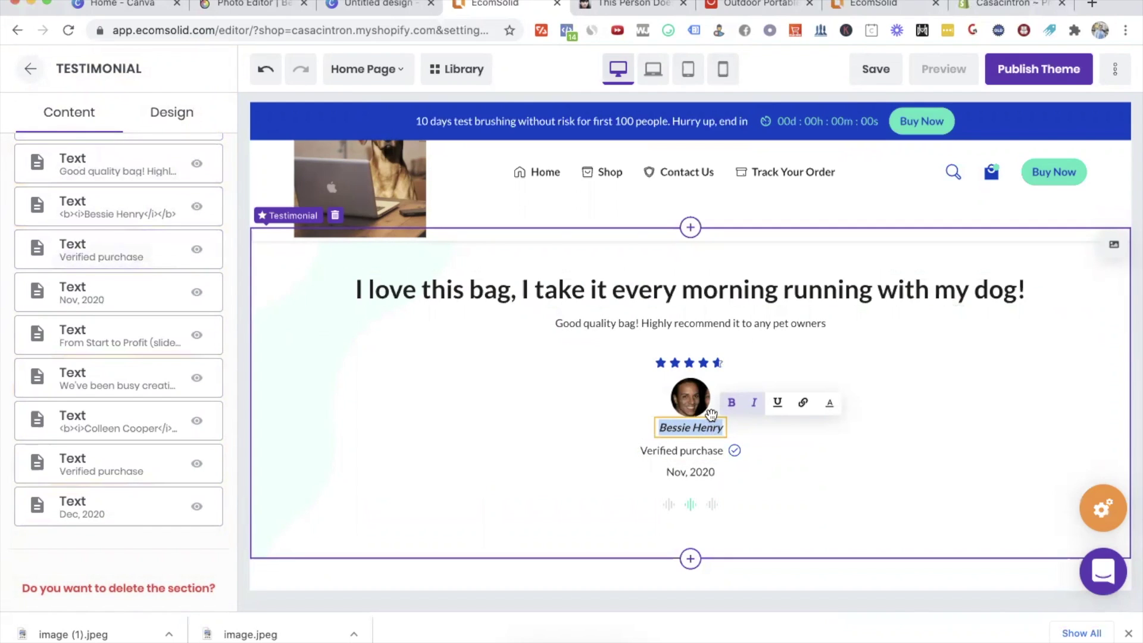
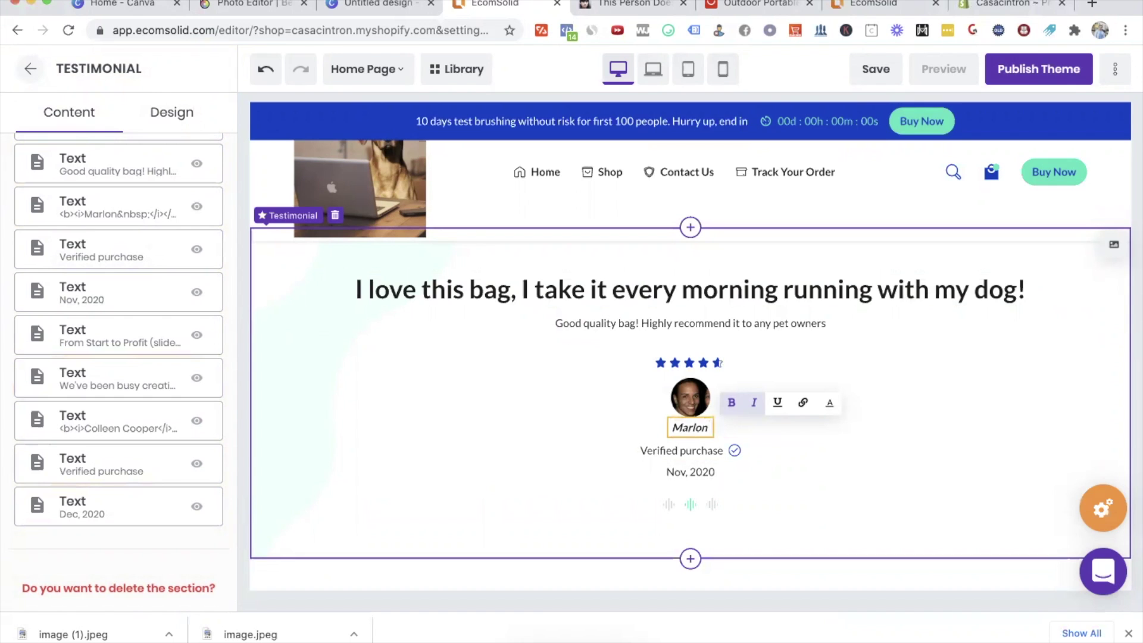
Step: Enter the new reviewer name on slide 2, then advance to the third testimonial
{"action": "left_click", "coordinate": [712, 505]}
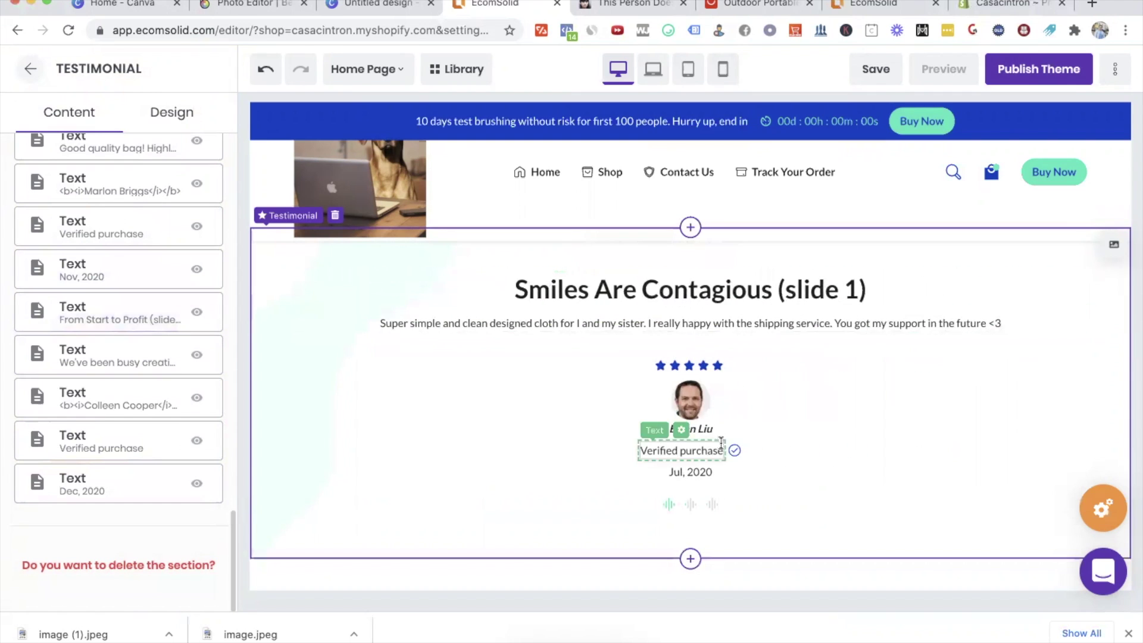
Step: Set the third testimonial's title to 'I love the quality, very easy to take everywhere and also easy to clean!'
{"action": "left_click", "coordinate": [710, 504]}
{"action": "left_click", "coordinate": [691, 290]}
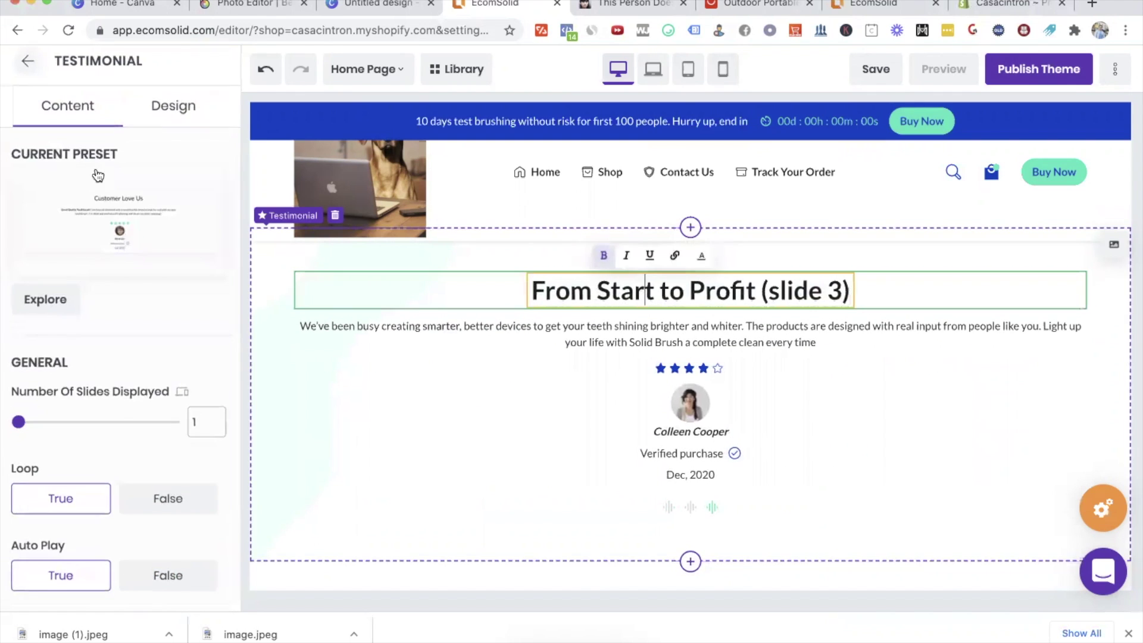
{"action": "double_click", "coordinate": [96, 217]}
{"action": "triple_click", "coordinate": [95, 217]}
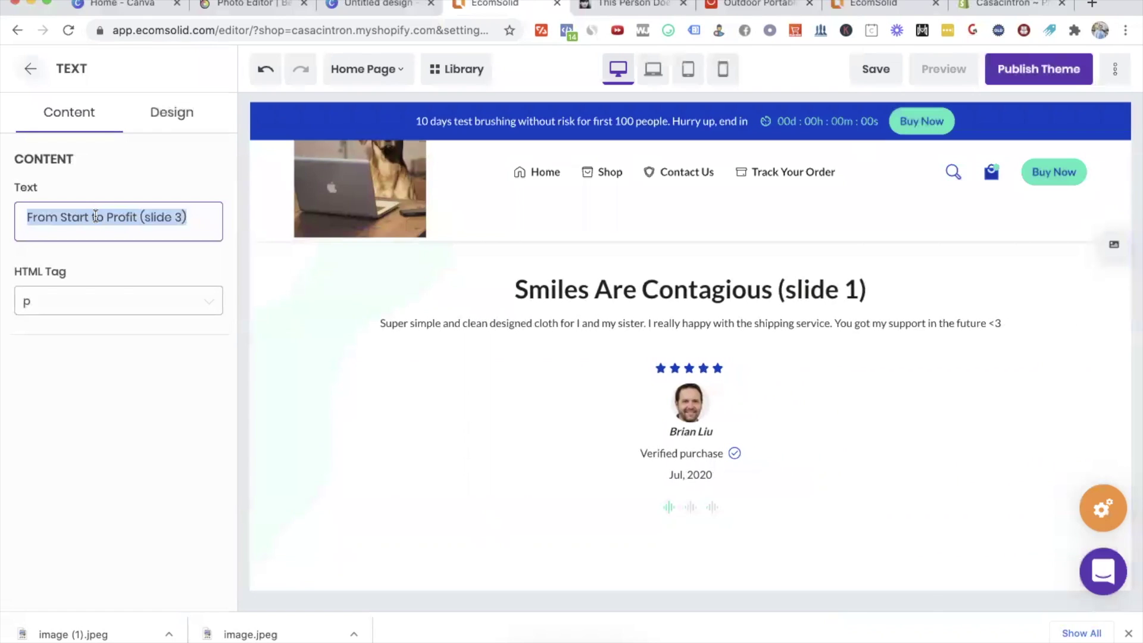
{"action": "type", "text": "I love the quality, very e"}
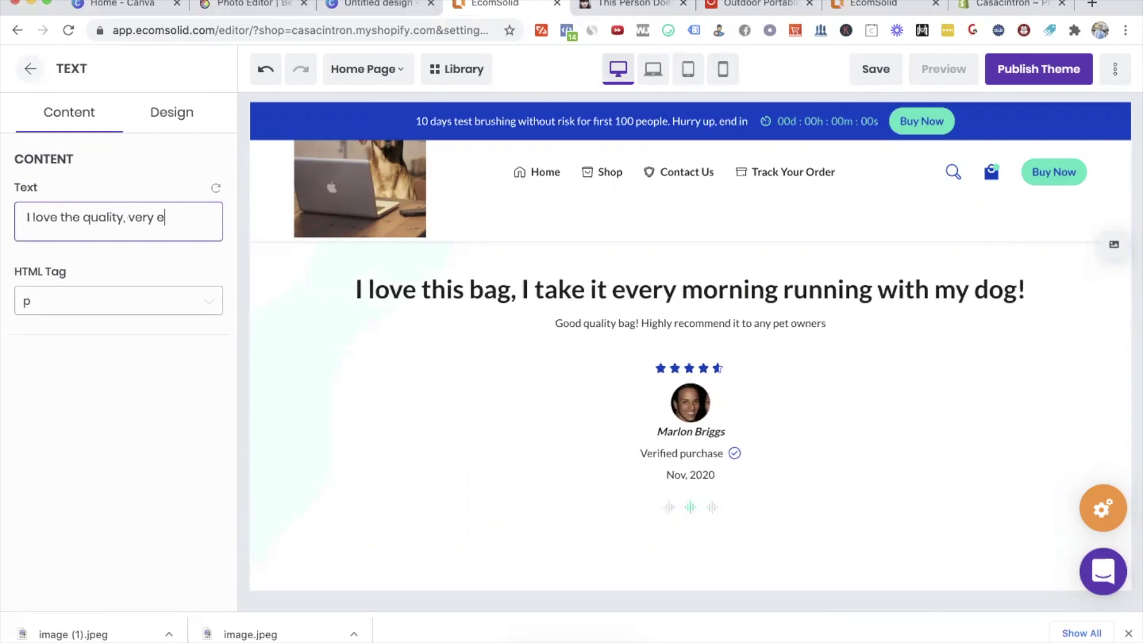
{"action": "type", "text": "asy to take everywhere and"}
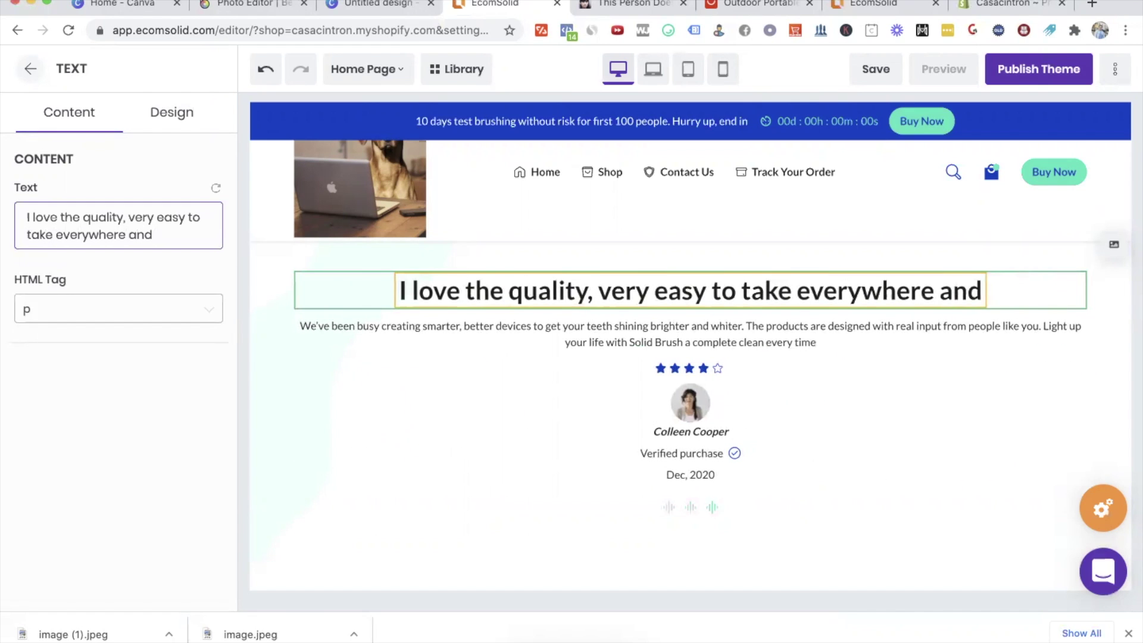
{"action": "type", "text": " also easy to "}
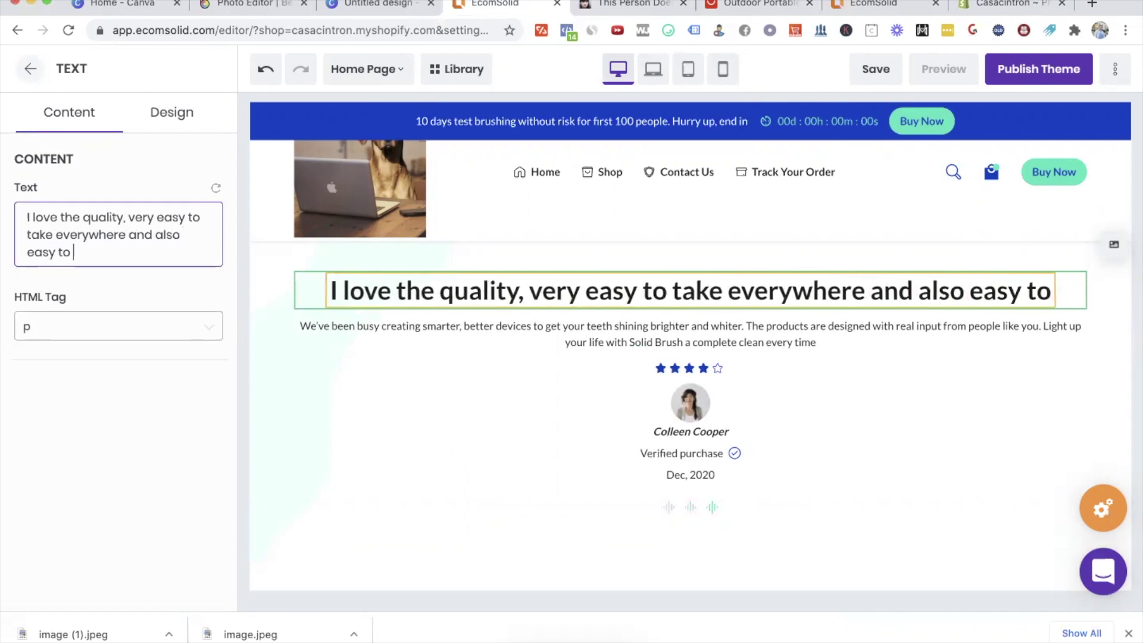
{"action": "type", "text": "clean!"}
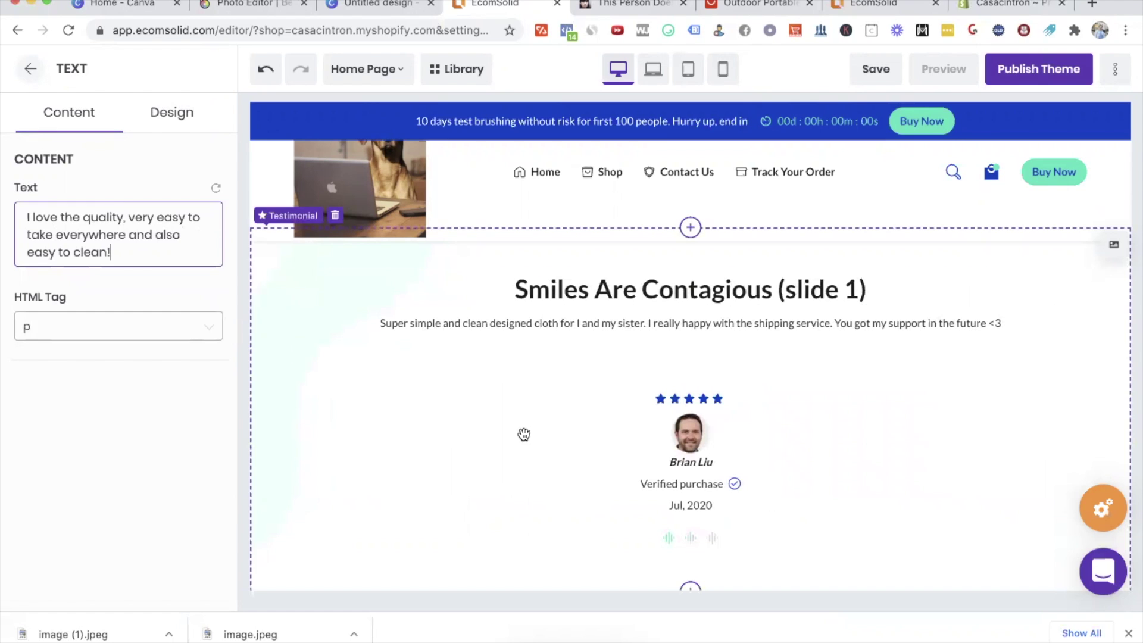
{"action": "left_click", "coordinate": [713, 538]}
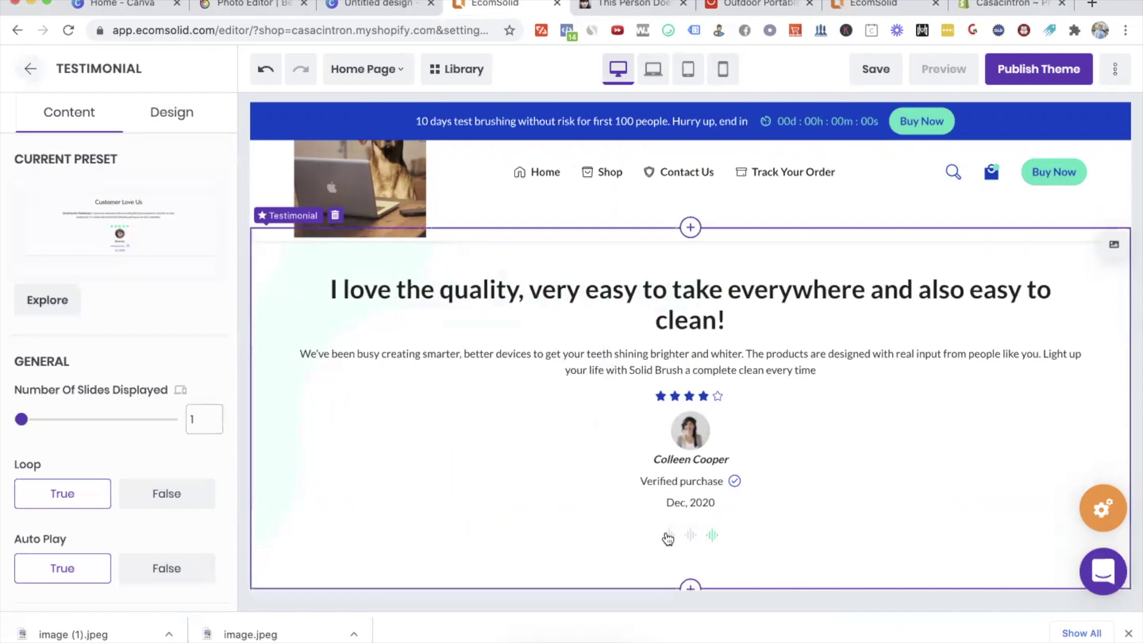
Step: Replace the third slide's description with 'I recommend it to my friends and colleagues!'
{"action": "left_click", "coordinate": [713, 537]}
{"action": "left_click", "coordinate": [702, 365]}
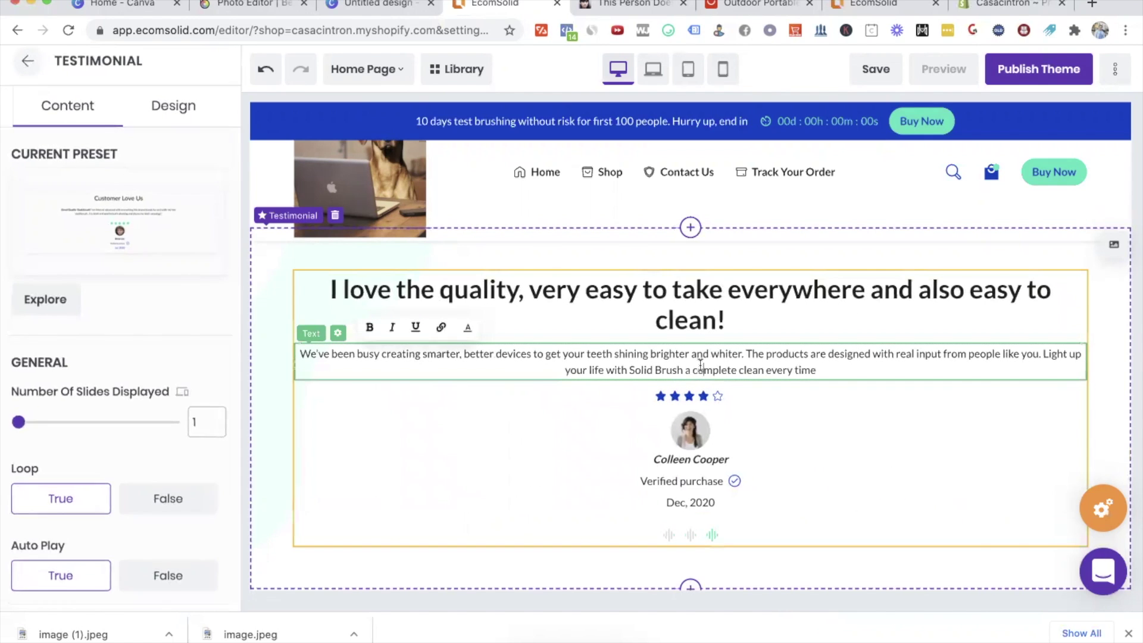
{"action": "triple_click", "coordinate": [701, 365]}
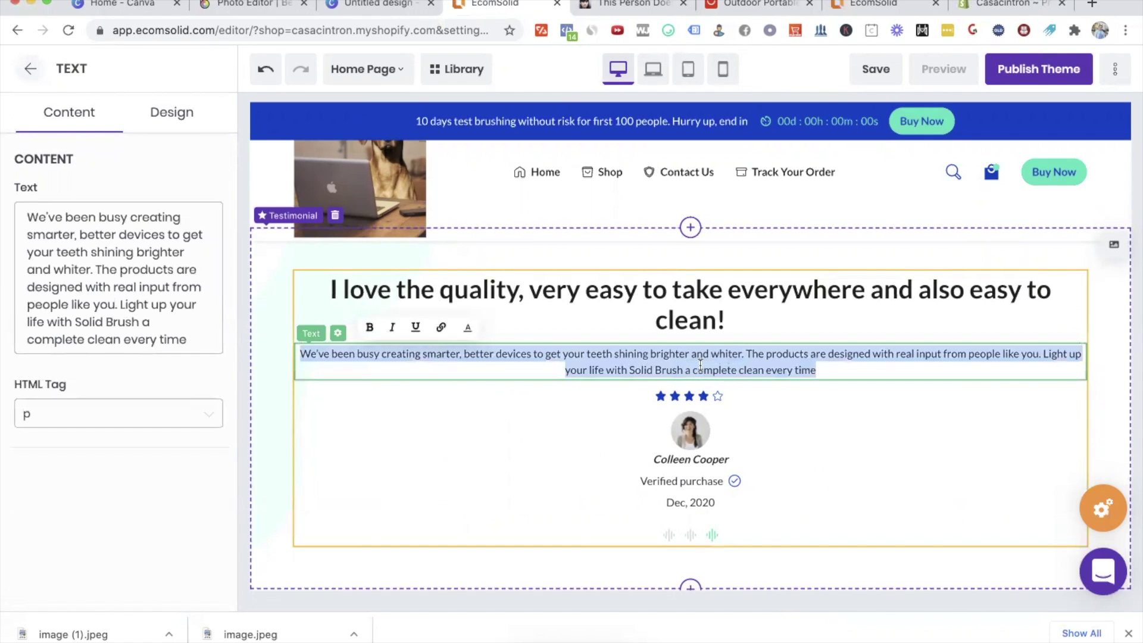
{"action": "type", "text": "I recommend"}
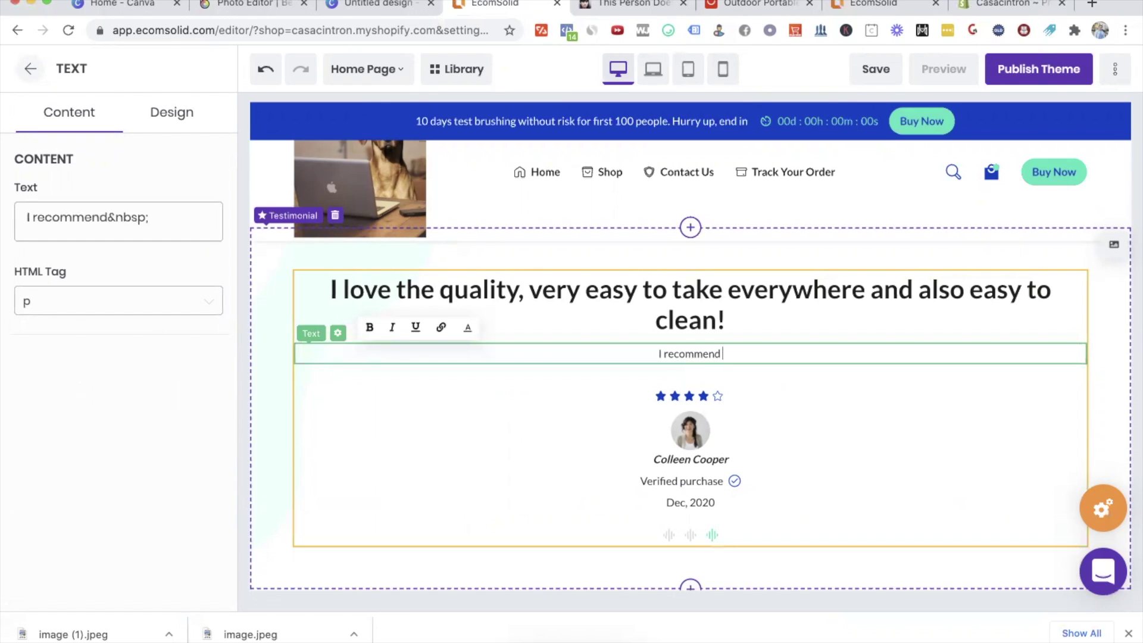
{"action": "type", "text": " it to my friends"}
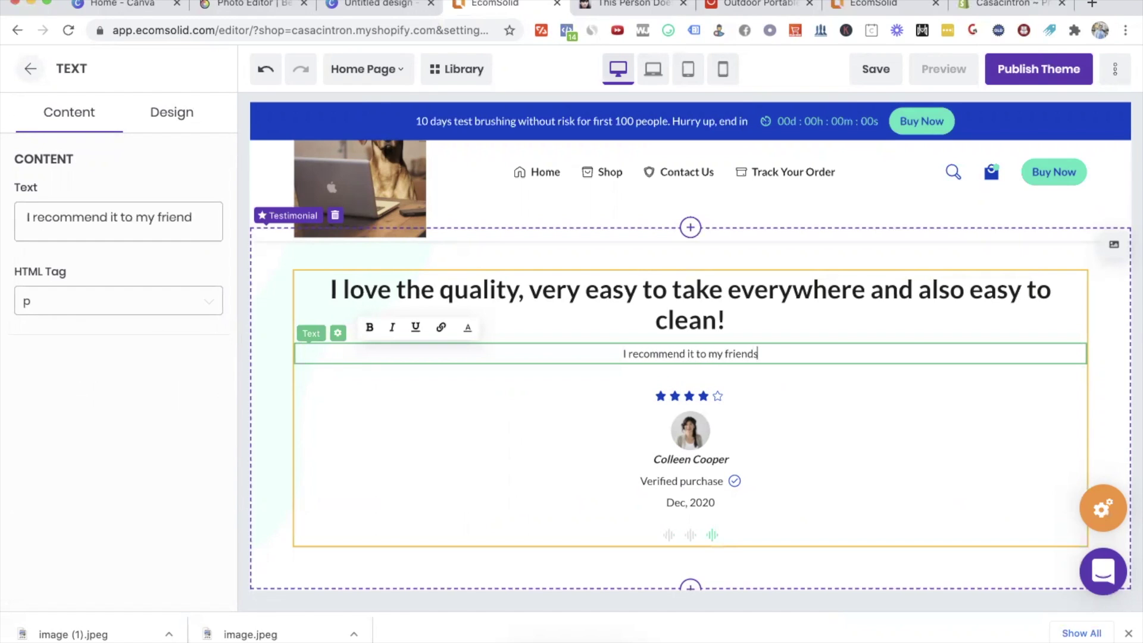
{"action": "type", "text": " and colleagues!"}
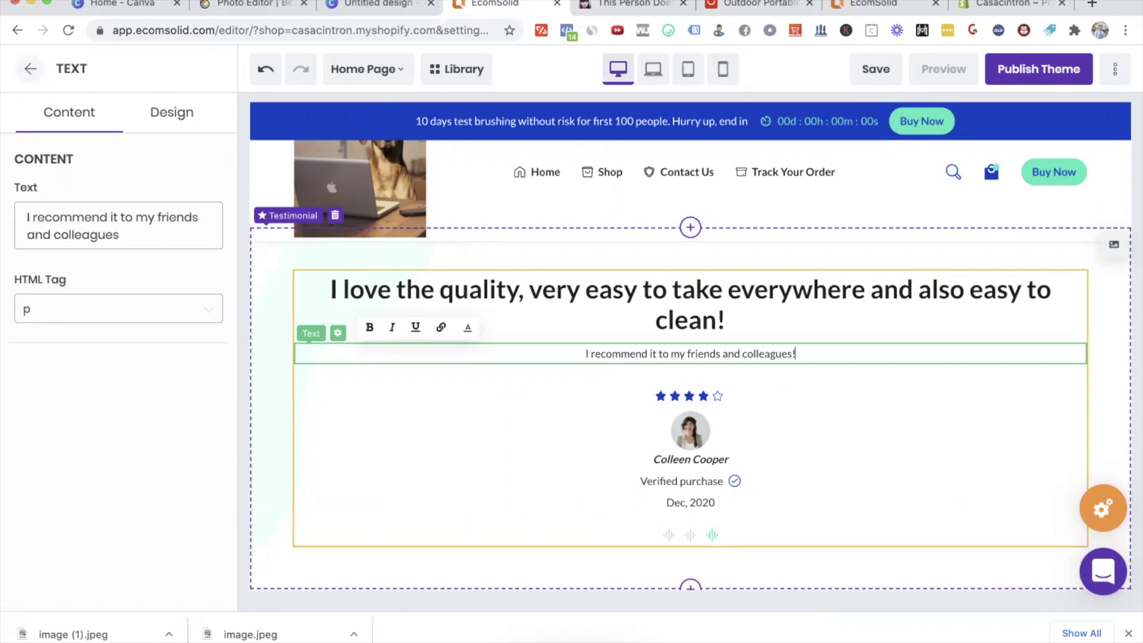
{"action": "left_click", "coordinate": [701, 459]}
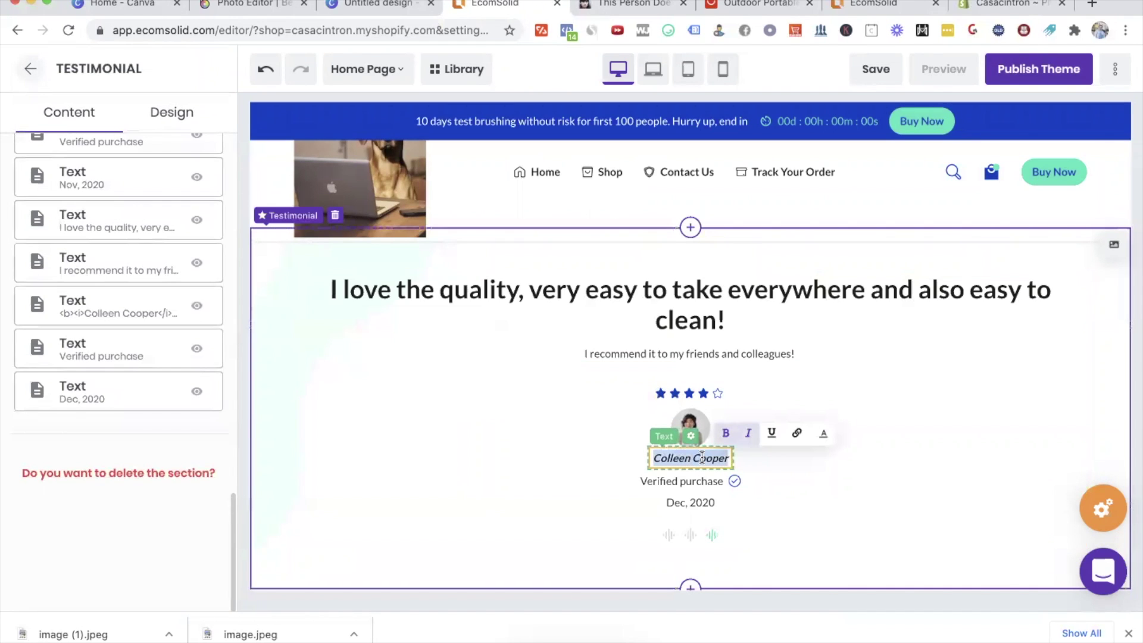
Step: Replace the third testimonial's reviewer name with a new customer's full name
{"action": "key", "text": "ctrl+a"}
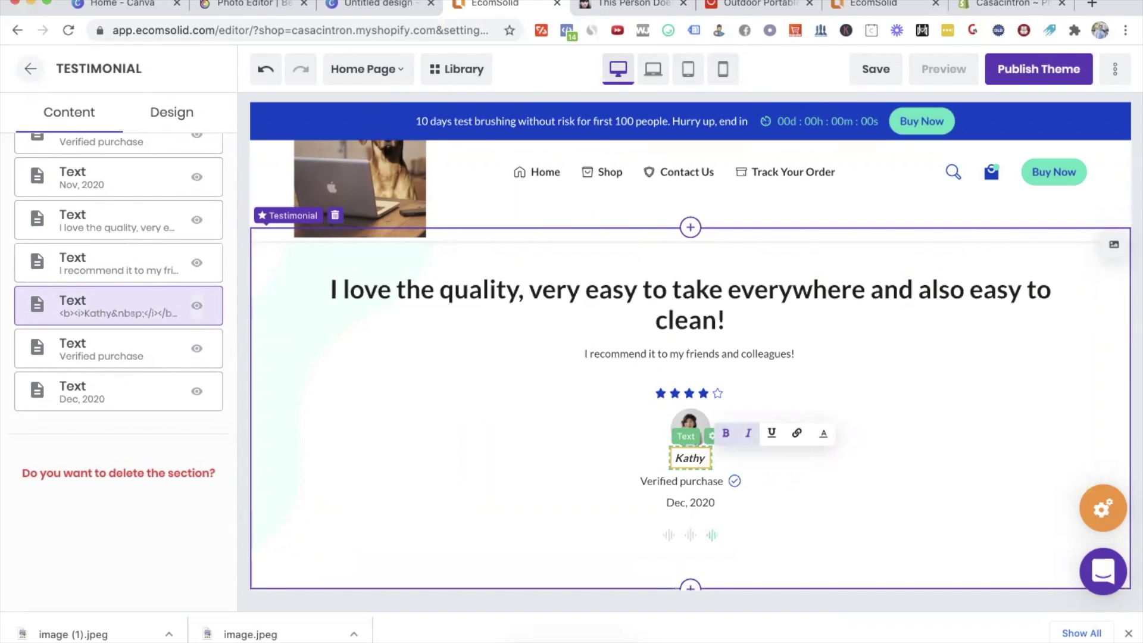
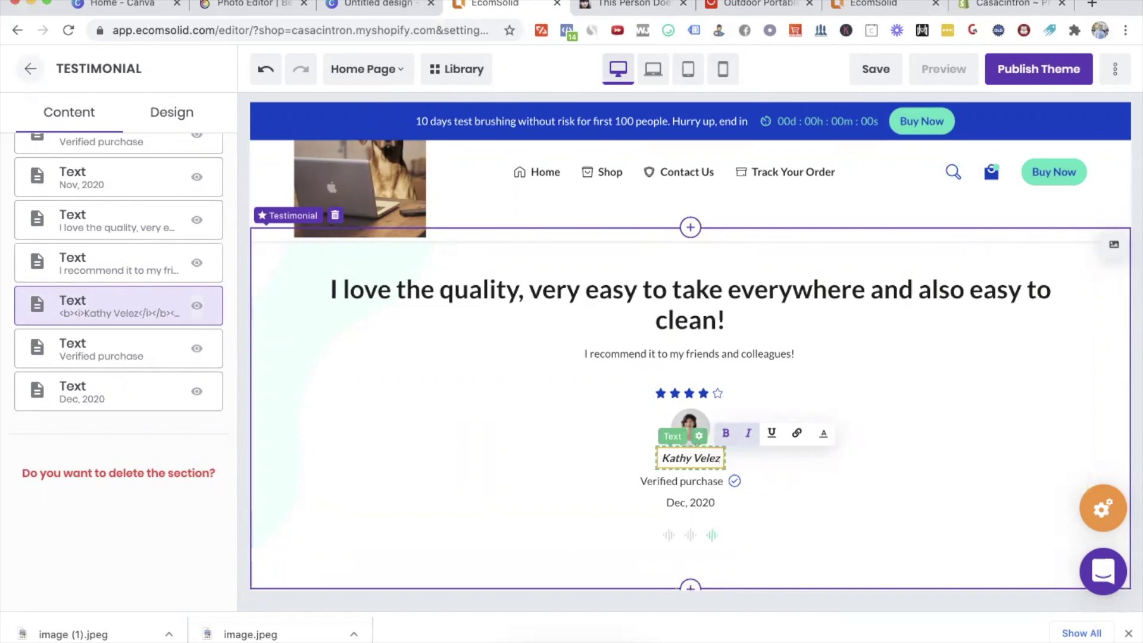
{"action": "key", "text": "Escape"}
Step: Reload This Person Does Not Exist to get a freshly generated face
{"action": "left_click", "coordinate": [593, 5]}
{"action": "left_click", "coordinate": [352, 33]}
{"action": "key", "text": "Return"}
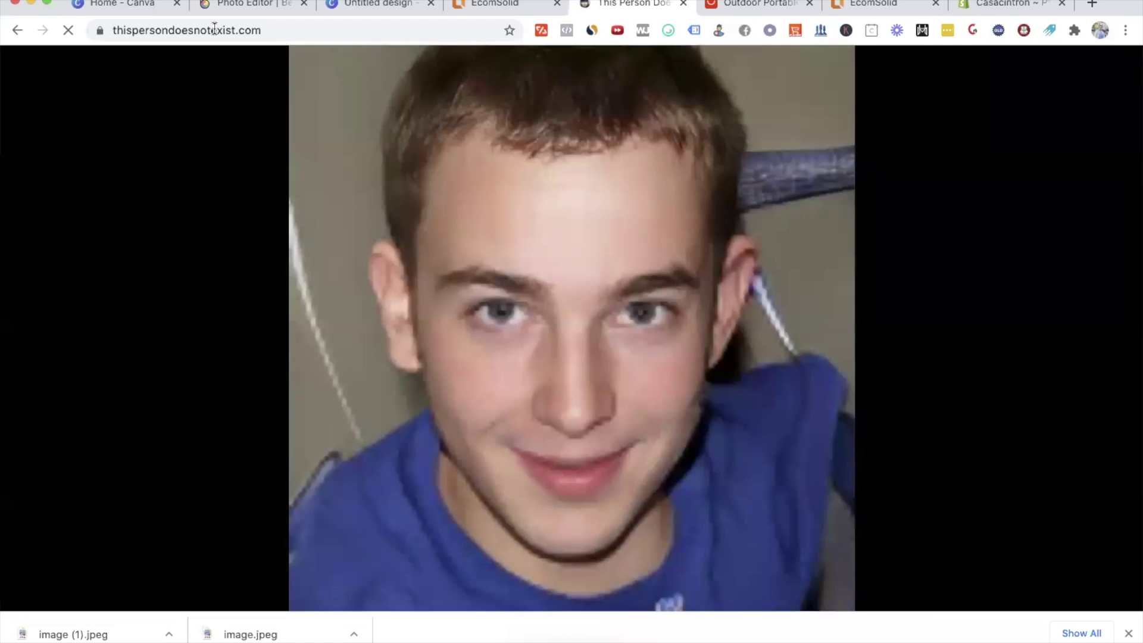
Step: Generate another face and save the portrait to Downloads as image (2).jpeg
{"action": "left_click", "coordinate": [215, 28]}
{"action": "key", "text": "Return"}
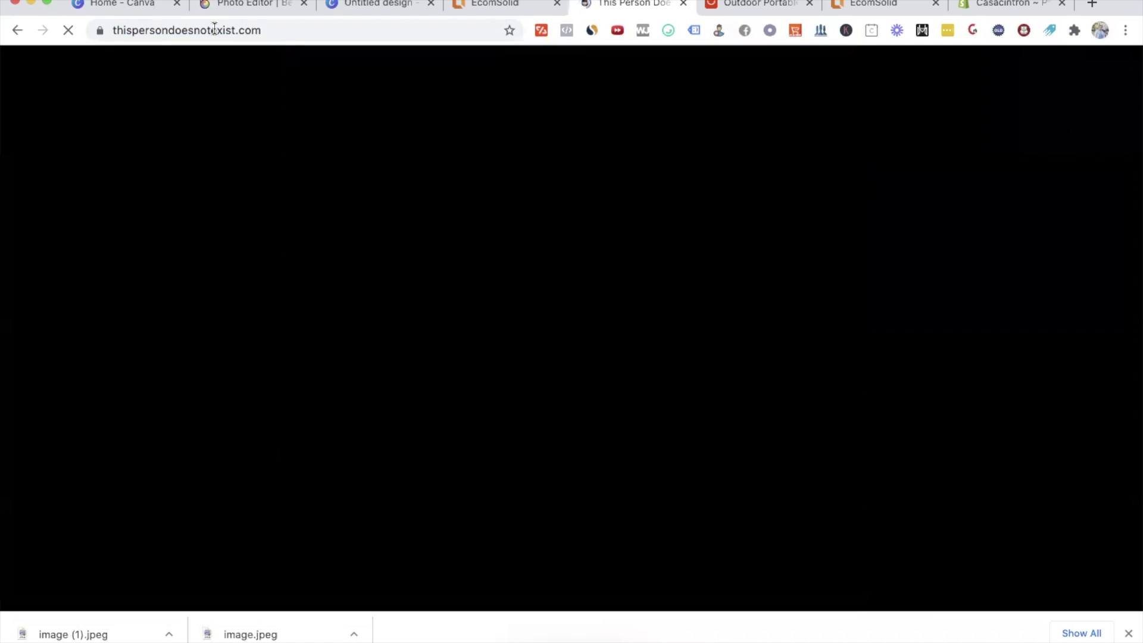
{"action": "right_click", "coordinate": [656, 350]}
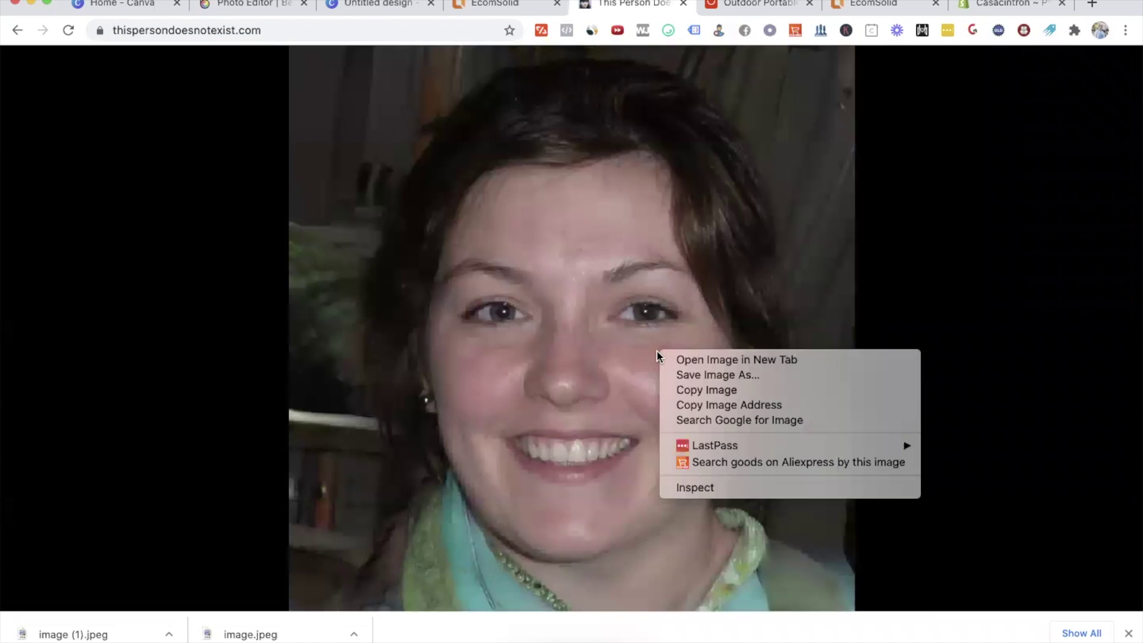
{"action": "left_click", "coordinate": [738, 375]}
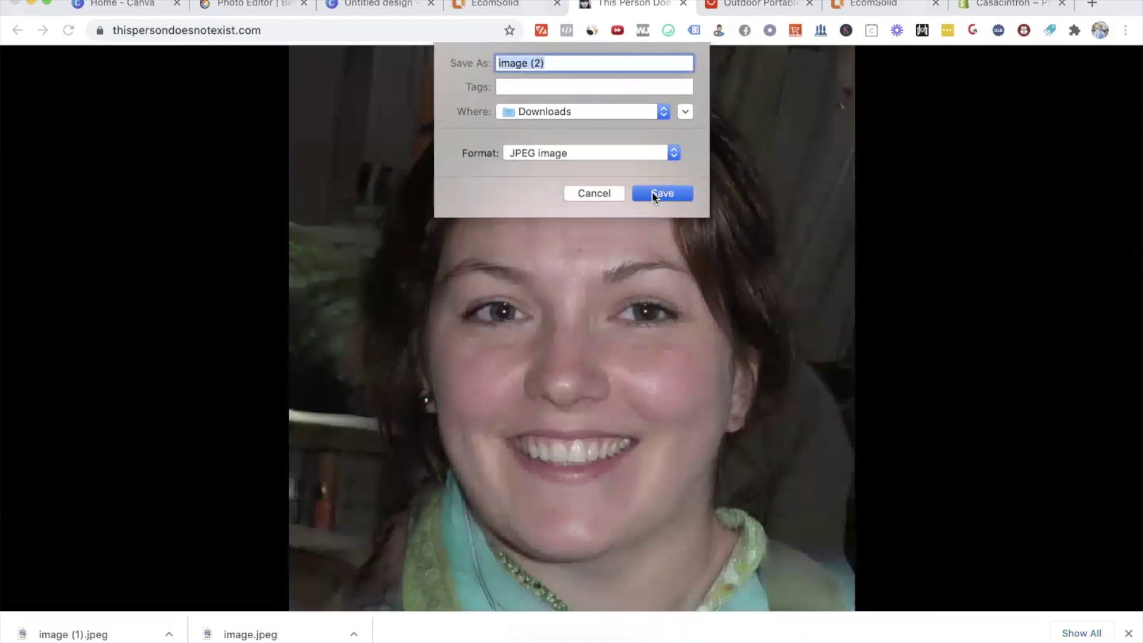
{"action": "left_click", "coordinate": [653, 191]}
{"action": "left_click", "coordinate": [477, 7]}
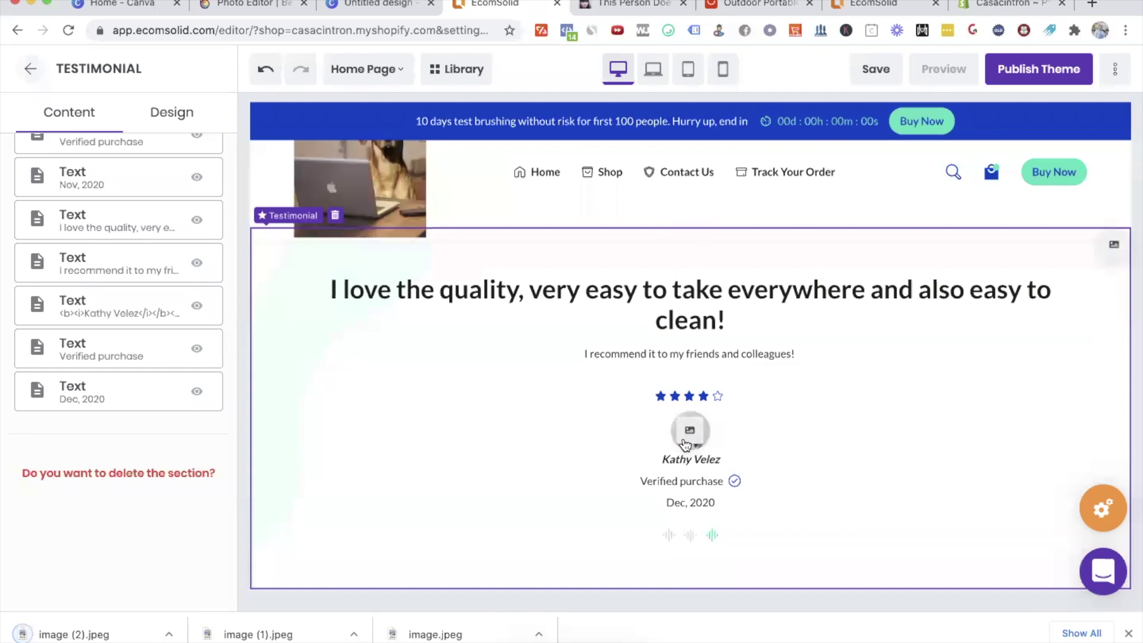
Step: Upload image (2).jpeg and apply it as the third testimonial's avatar
{"action": "left_click", "coordinate": [685, 431]}
{"action": "left_click", "coordinate": [472, 237]}
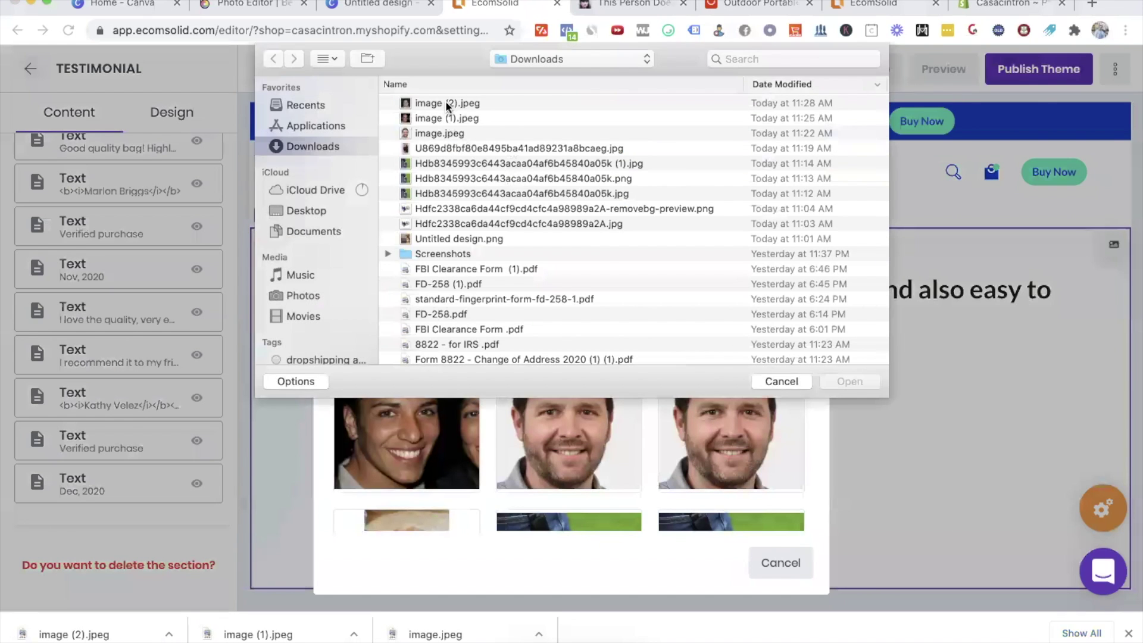
{"action": "double_click", "coordinate": [445, 101]}
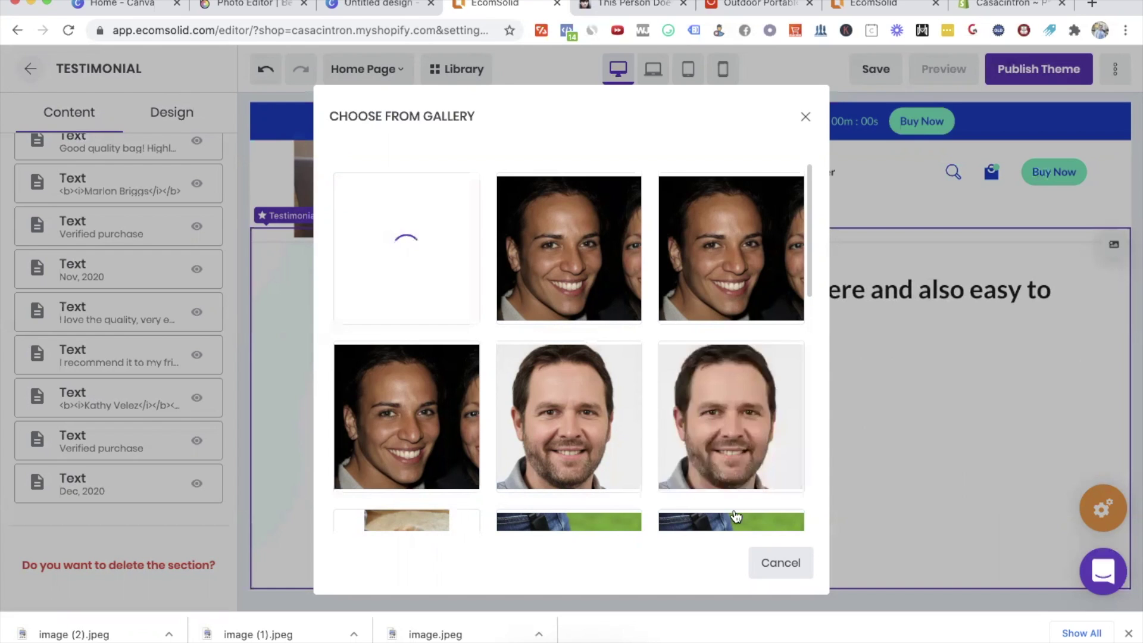
{"action": "left_click", "coordinate": [751, 558]}
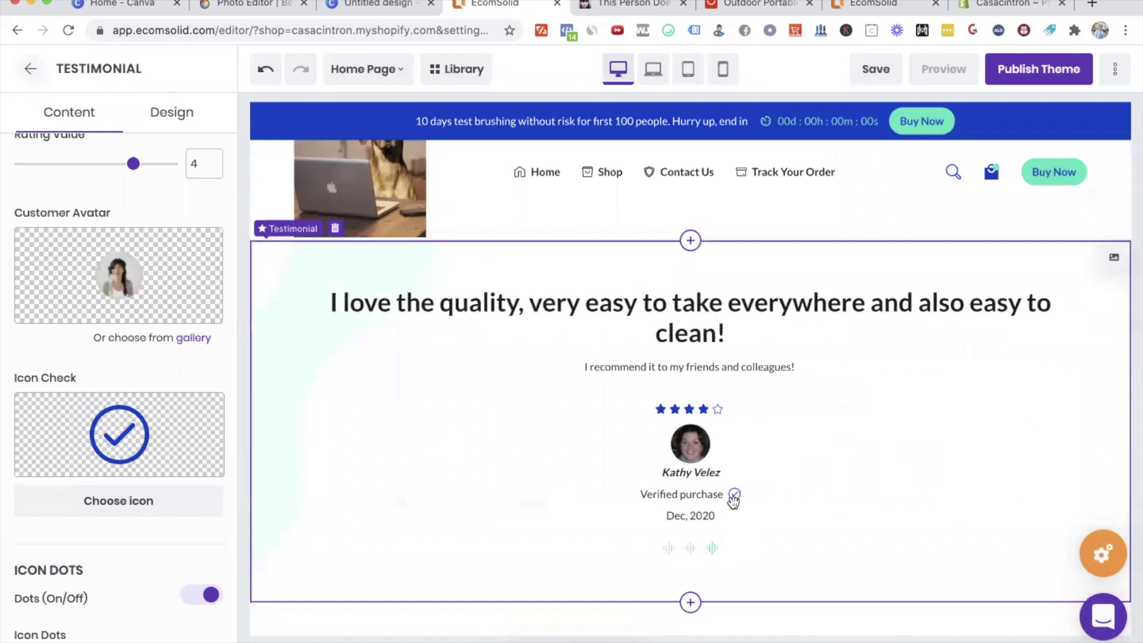
{"action": "left_click", "coordinate": [691, 549]}
Step: Set the footer Logo Image to the dog-at-laptop photo
{"action": "left_click", "coordinate": [671, 549]}
{"action": "scroll", "coordinate": [779, 540], "scroll_direction": "down", "scroll_amount": 3}
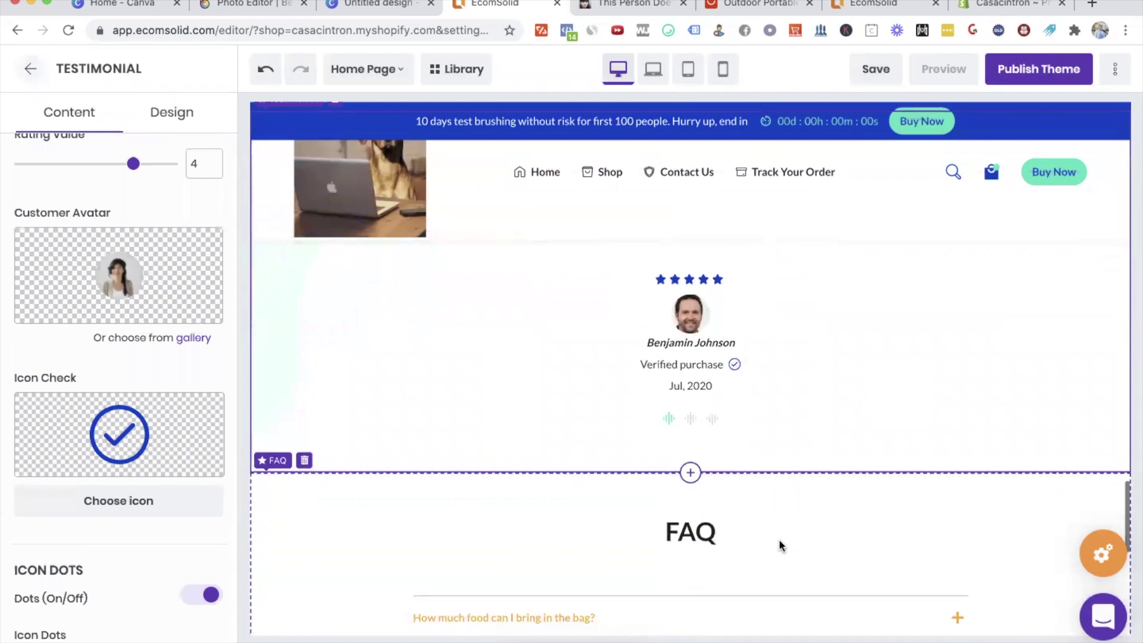
{"action": "scroll", "coordinate": [779, 538], "scroll_direction": "down", "scroll_amount": 5}
{"action": "scroll", "coordinate": [802, 388], "scroll_direction": "down", "scroll_amount": 5}
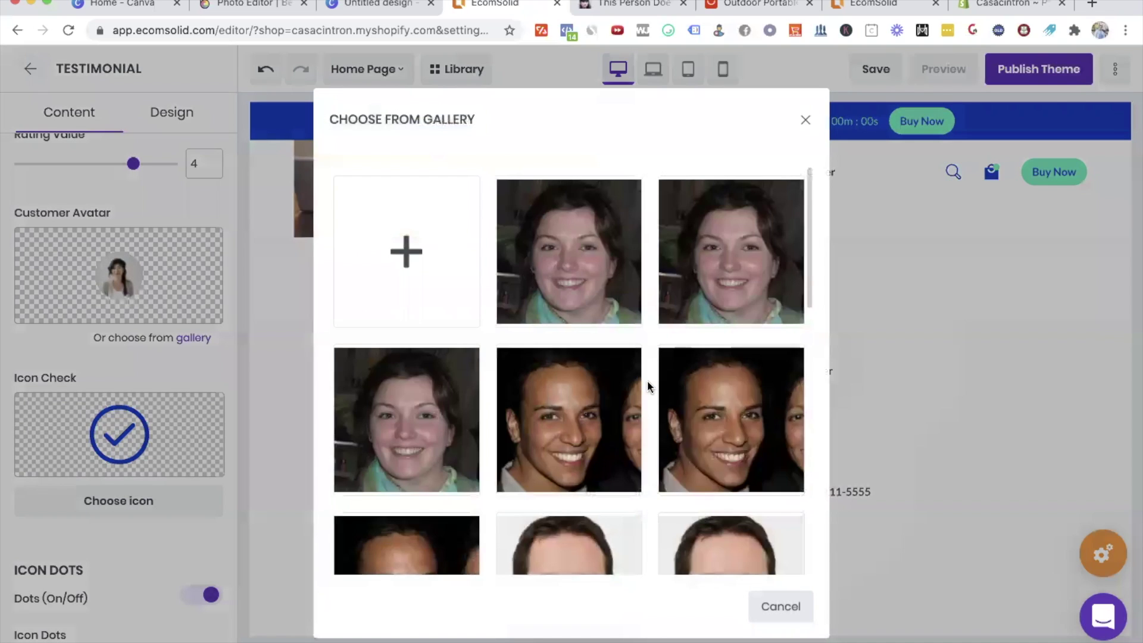
{"action": "scroll", "coordinate": [647, 411], "scroll_direction": "down", "scroll_amount": 5}
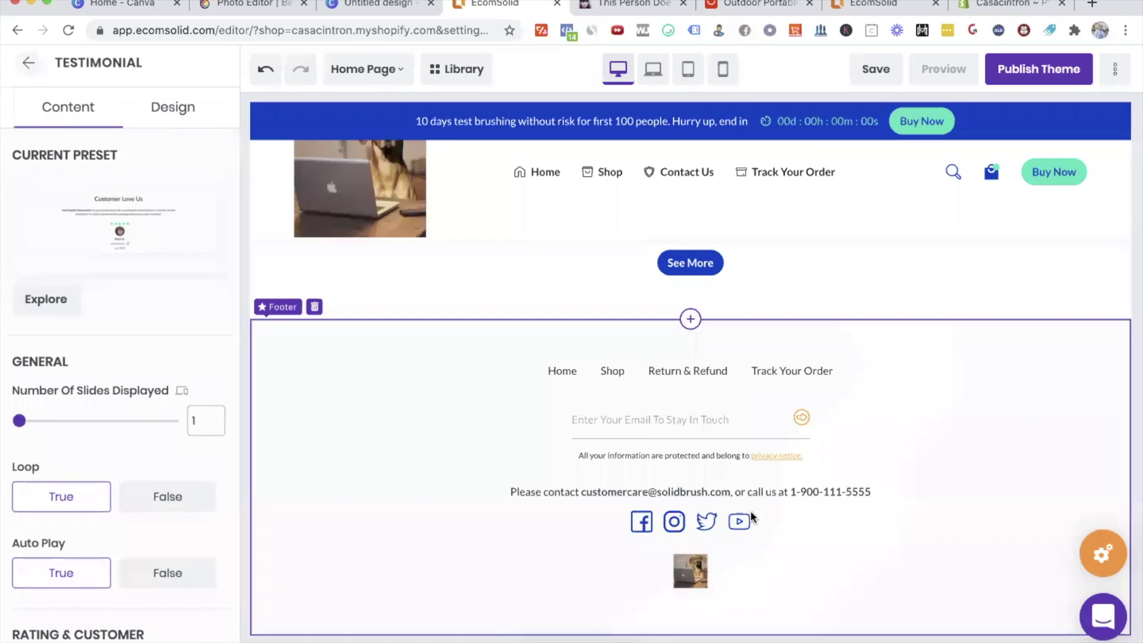
{"action": "left_click", "coordinate": [751, 513]}
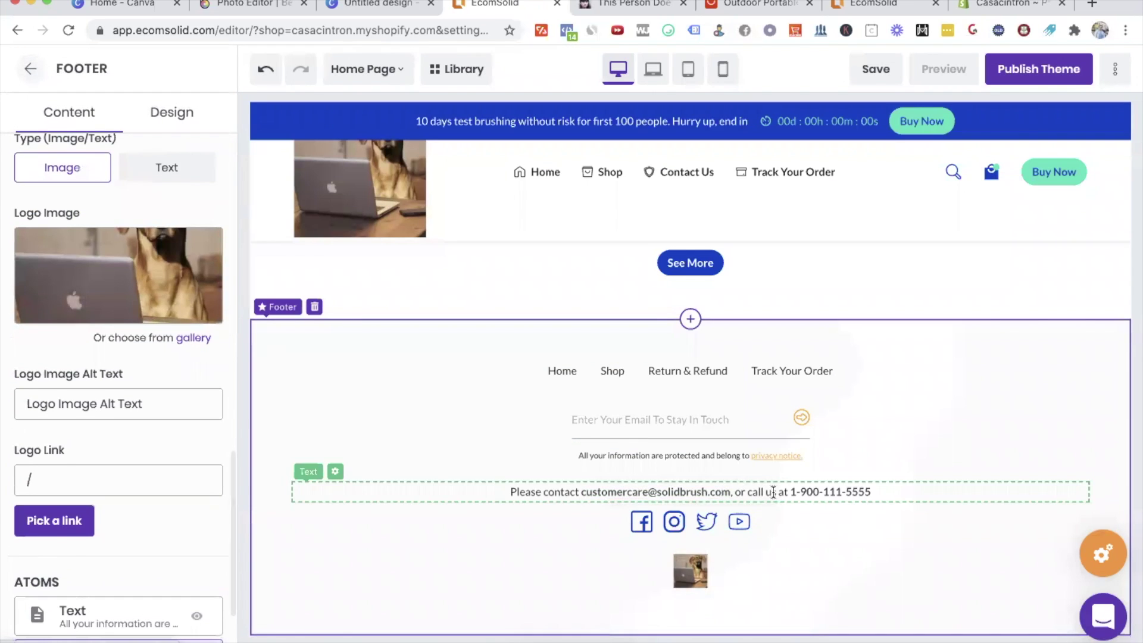
Step: Replace the footer's email and phone details with only the new store e-mail address
{"action": "left_click", "coordinate": [867, 492]}
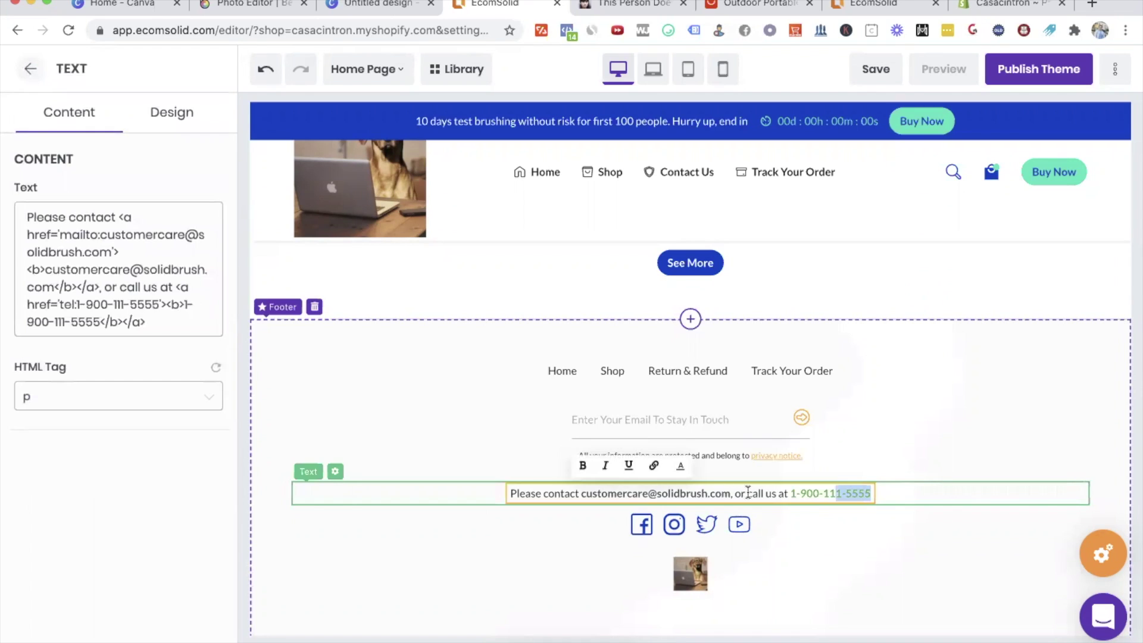
{"action": "left_click_drag", "start_coordinate": [748, 492], "coordinate": [630, 491]}
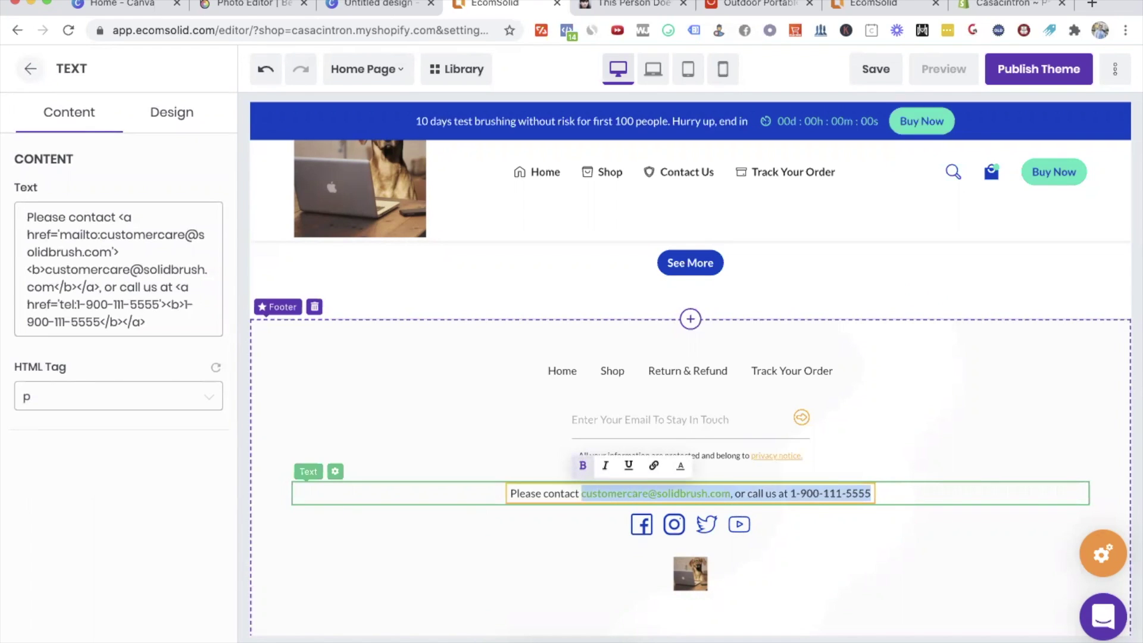
{"action": "key", "text": "BackSpace"}
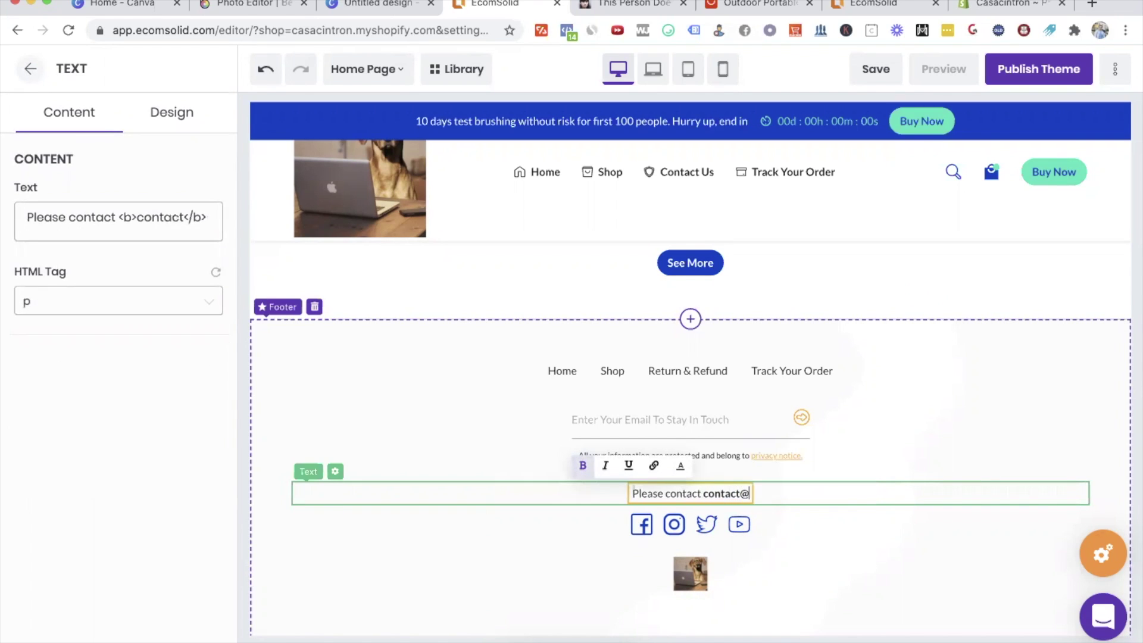
{"action": "left_click", "coordinate": [885, 410]}
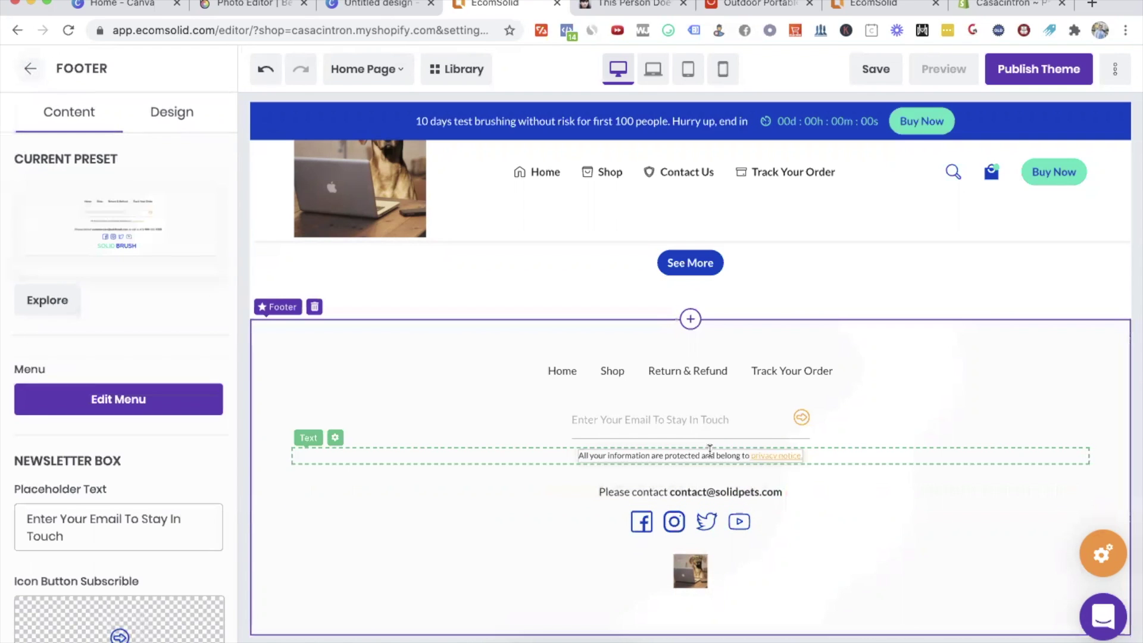
{"action": "scroll", "coordinate": [887, 353], "scroll_direction": "up", "scroll_amount": 4}
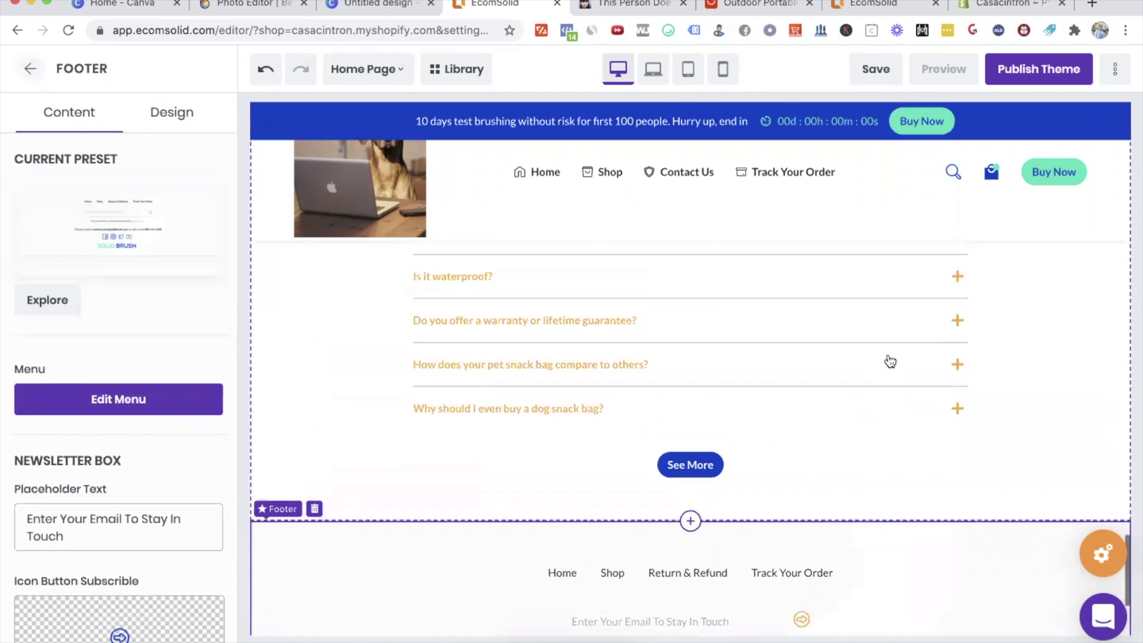
{"action": "scroll", "coordinate": [807, 575], "scroll_direction": "up", "scroll_amount": 15}
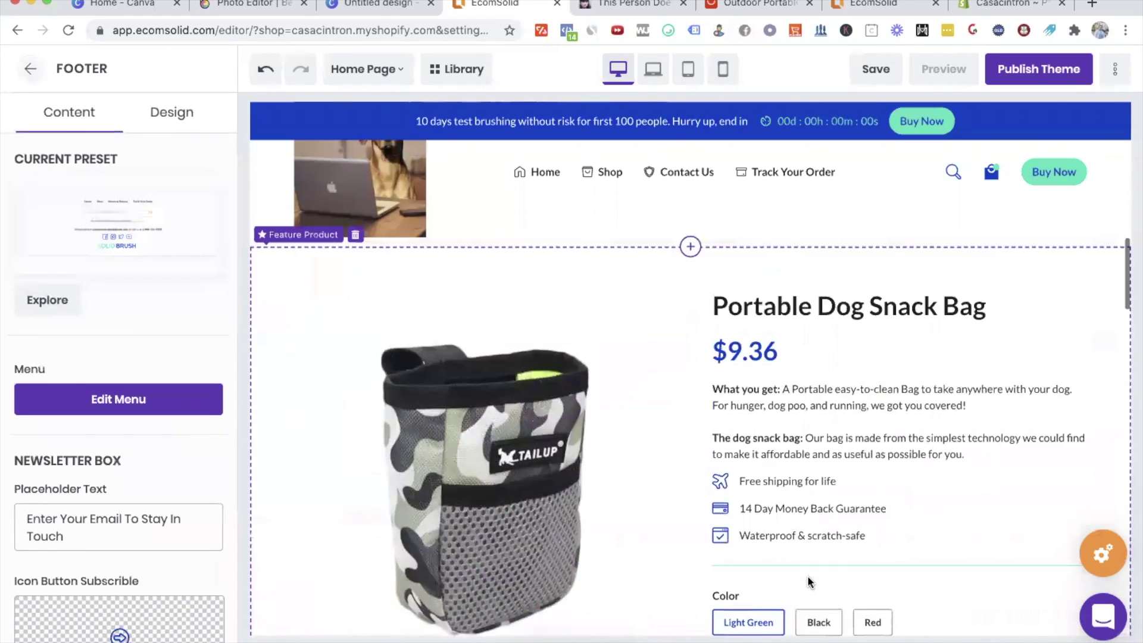
Step: Change the top bar message to 'Try it risk free for the first 100 customers!'
{"action": "scroll", "coordinate": [807, 575], "scroll_direction": "up", "scroll_amount": 6}
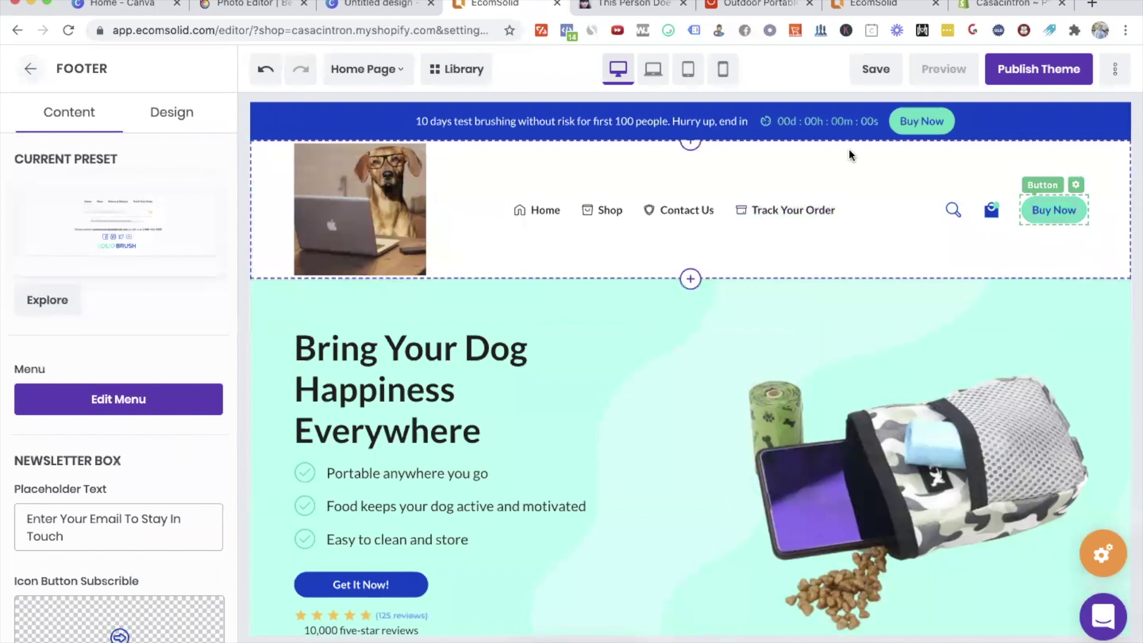
{"action": "double_click", "coordinate": [573, 121]}
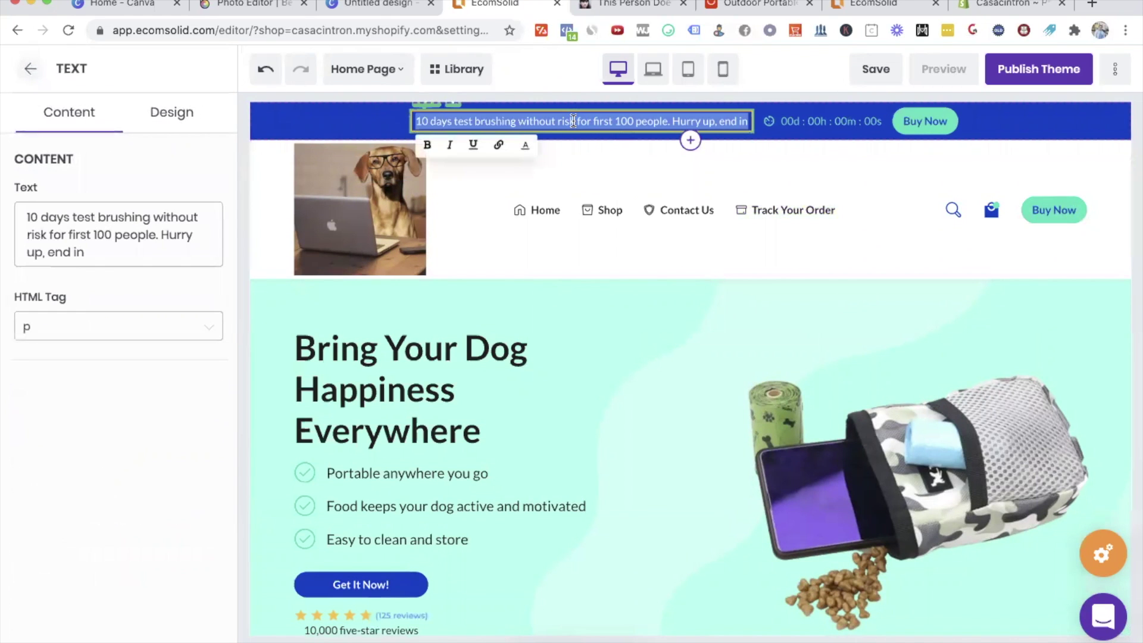
{"action": "type", "text": "T"}
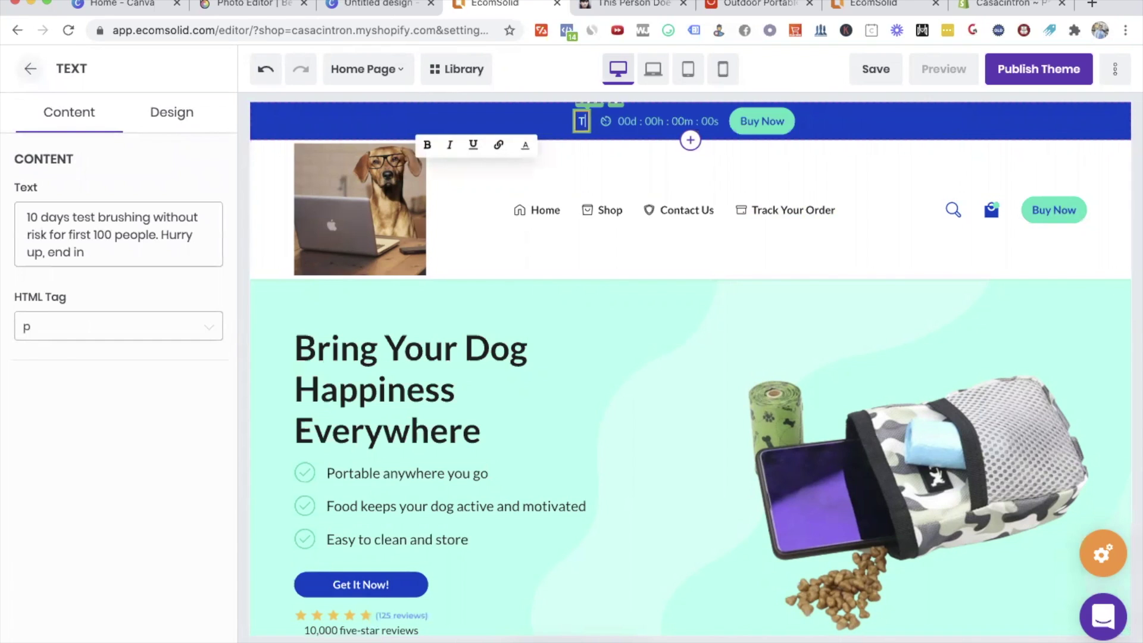
{"action": "type", "text": "ry it risk free f"}
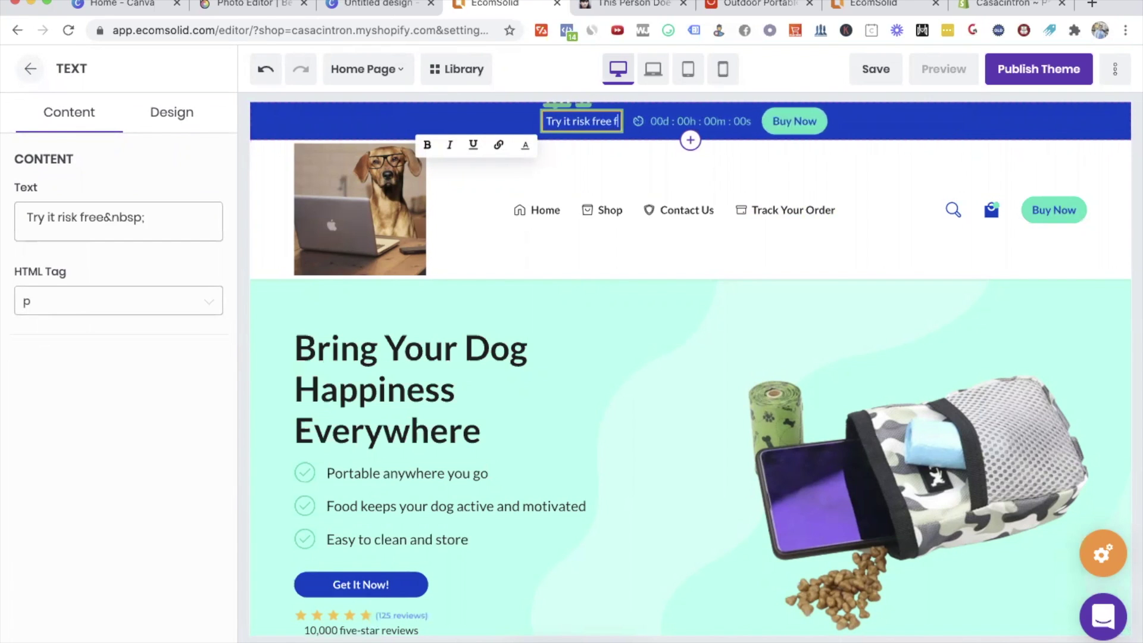
{"action": "type", "text": "or the first 100"}
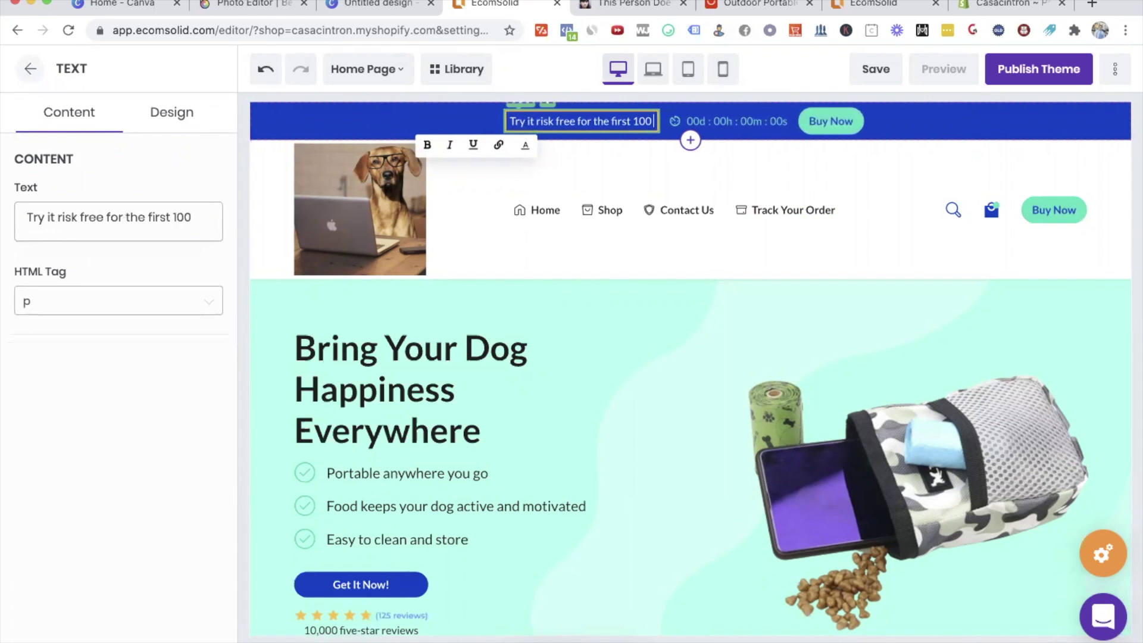
{"action": "type", "text": " customers!"}
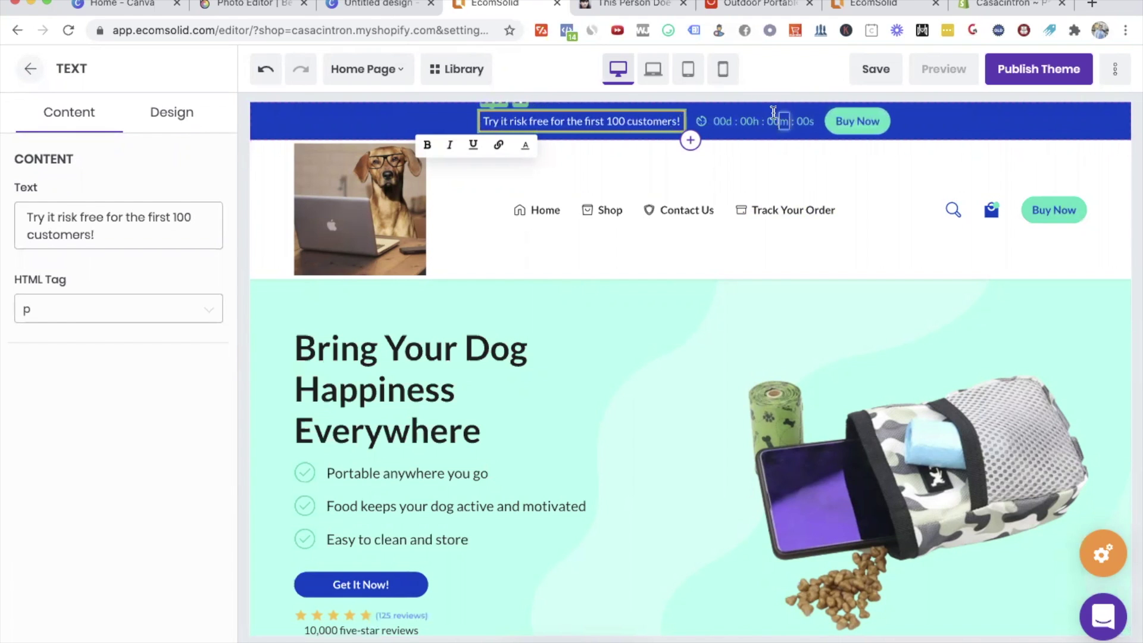
Step: Turn off Show Hours and Show days in the top bar countdown
{"action": "left_click", "coordinate": [773, 113]}
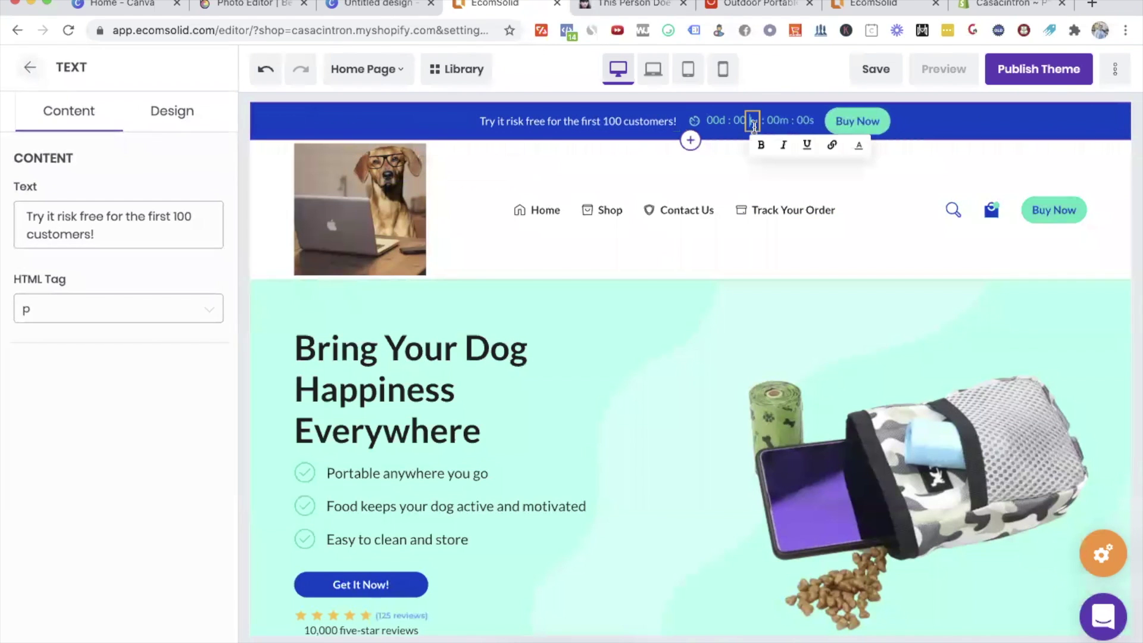
{"action": "scroll", "coordinate": [5, 297], "scroll_direction": "down", "scroll_amount": 10}
{"action": "scroll", "coordinate": [5, 297], "scroll_direction": "up", "scroll_amount": 3}
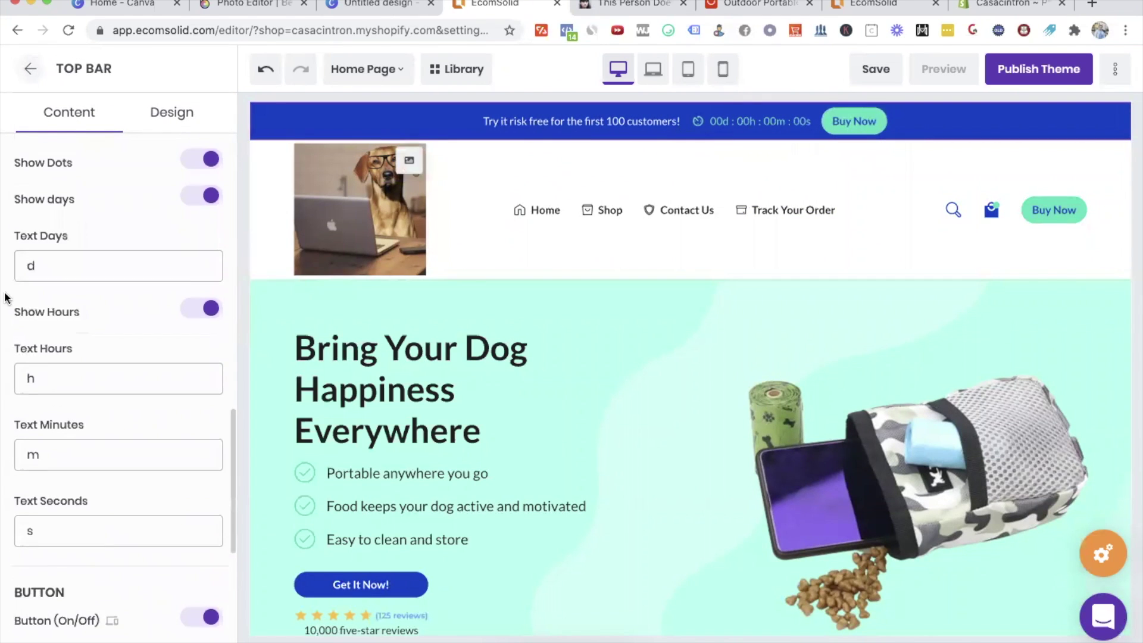
{"action": "scroll", "coordinate": [119, 367], "scroll_direction": "down", "scroll_amount": 1}
{"action": "left_click", "coordinate": [209, 271]}
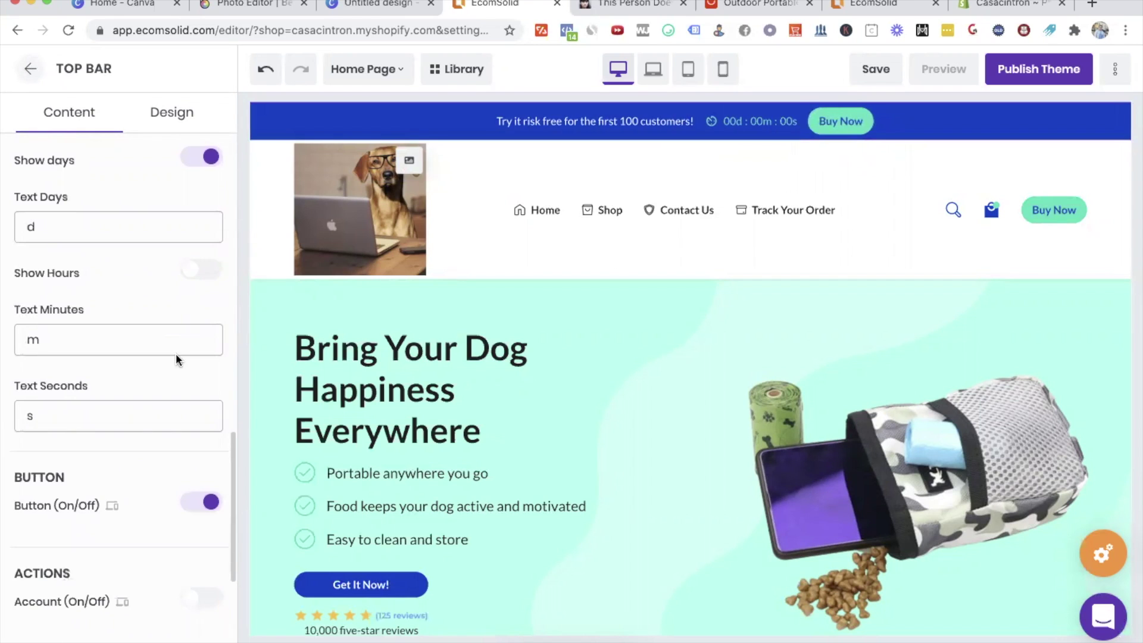
{"action": "scroll", "coordinate": [177, 352], "scroll_direction": "up", "scroll_amount": 4}
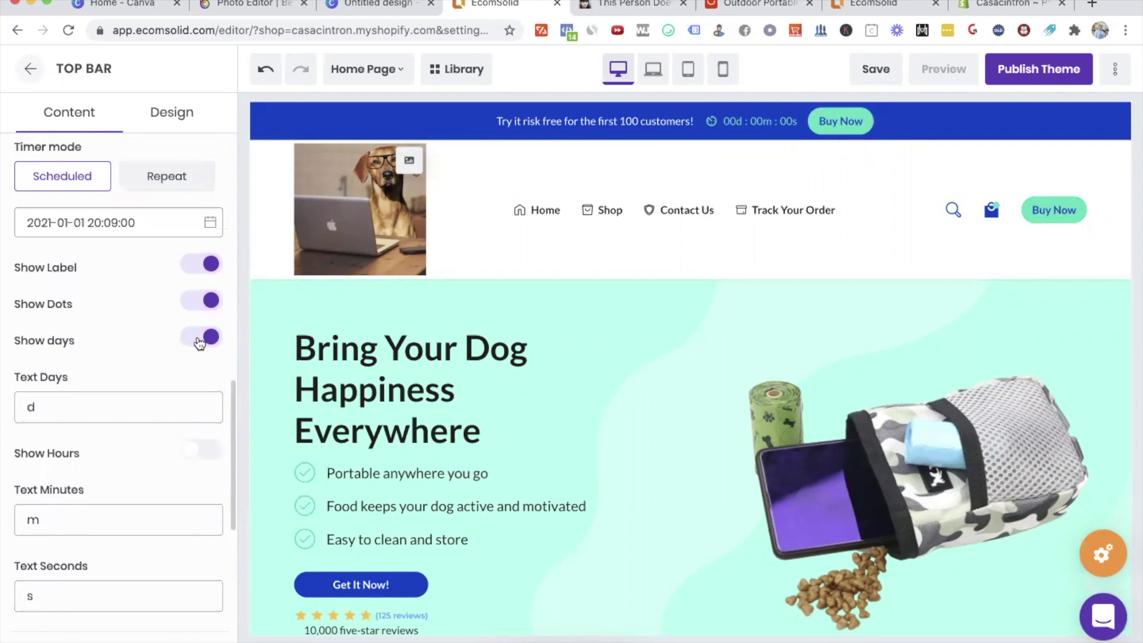
{"action": "left_click", "coordinate": [202, 337]}
Step: Set the countdown's Text Minutes to 59m and Text Seconds to 59s
{"action": "scroll", "coordinate": [174, 411], "scroll_direction": "down", "scroll_amount": 3}
{"action": "scroll", "coordinate": [170, 386], "scroll_direction": "down", "scroll_amount": 1}
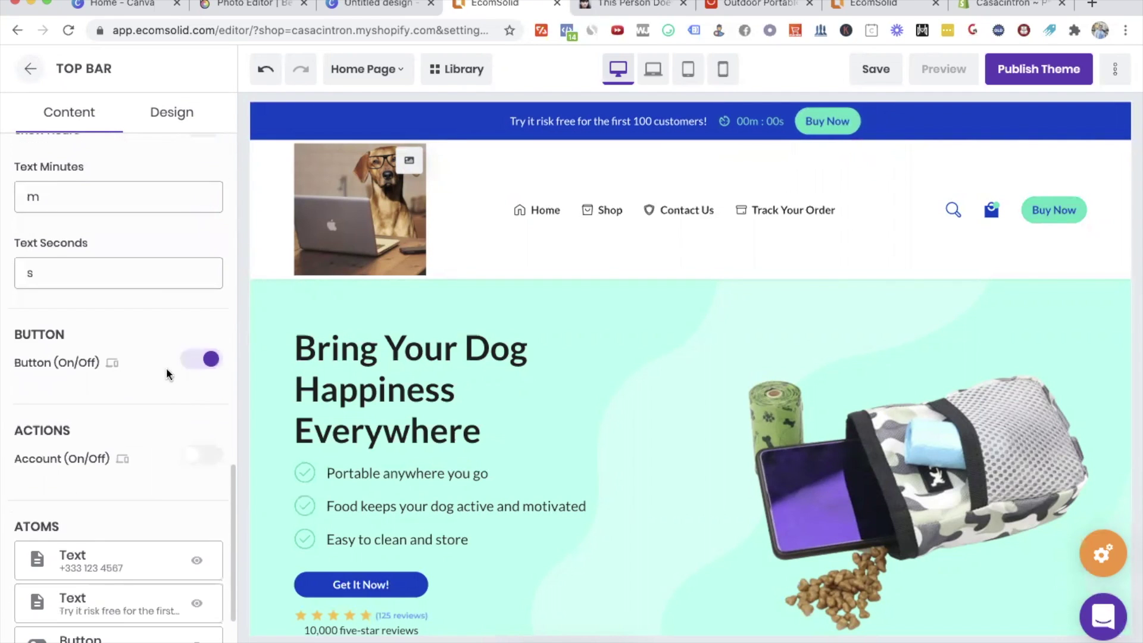
{"action": "scroll", "coordinate": [160, 268], "scroll_direction": "up", "scroll_amount": 1}
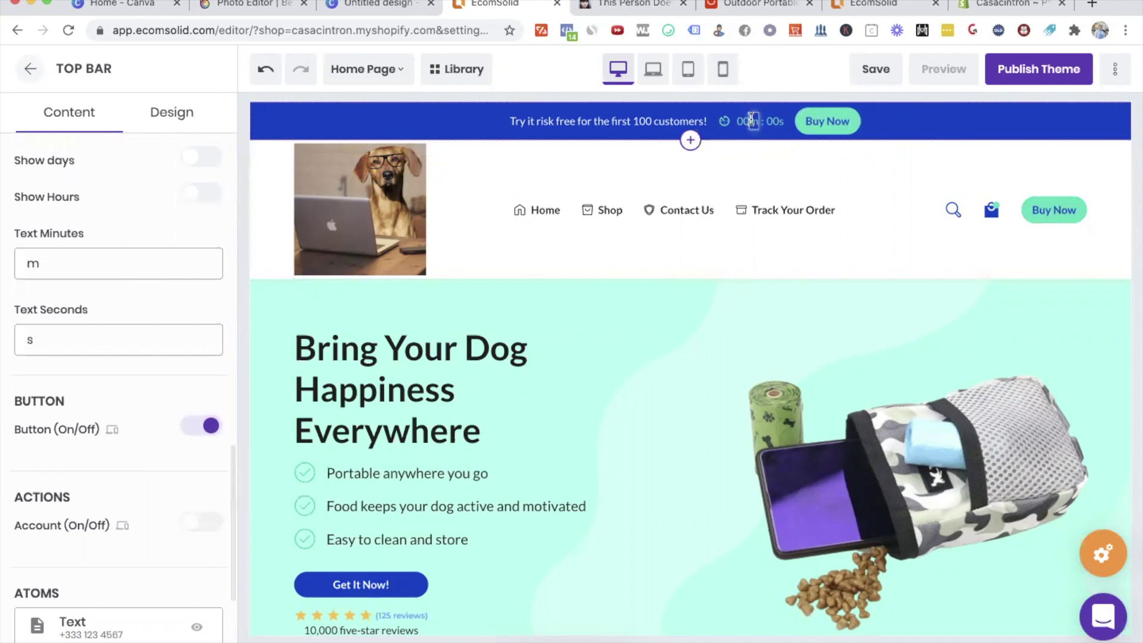
{"action": "left_click", "coordinate": [30, 253]}
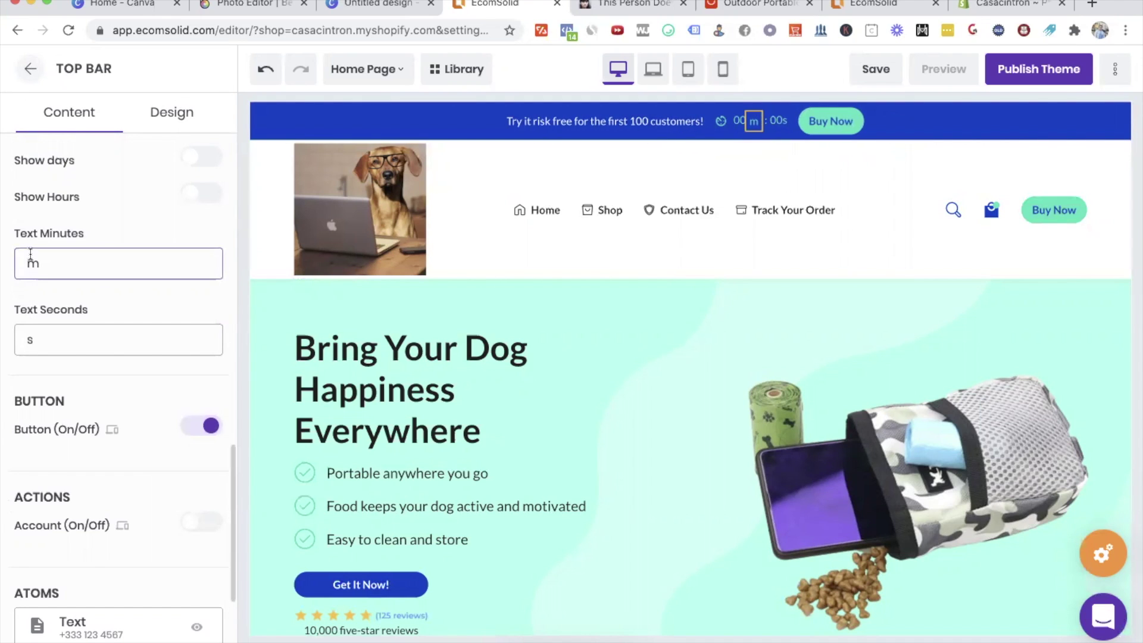
{"action": "type", "text": "59"}
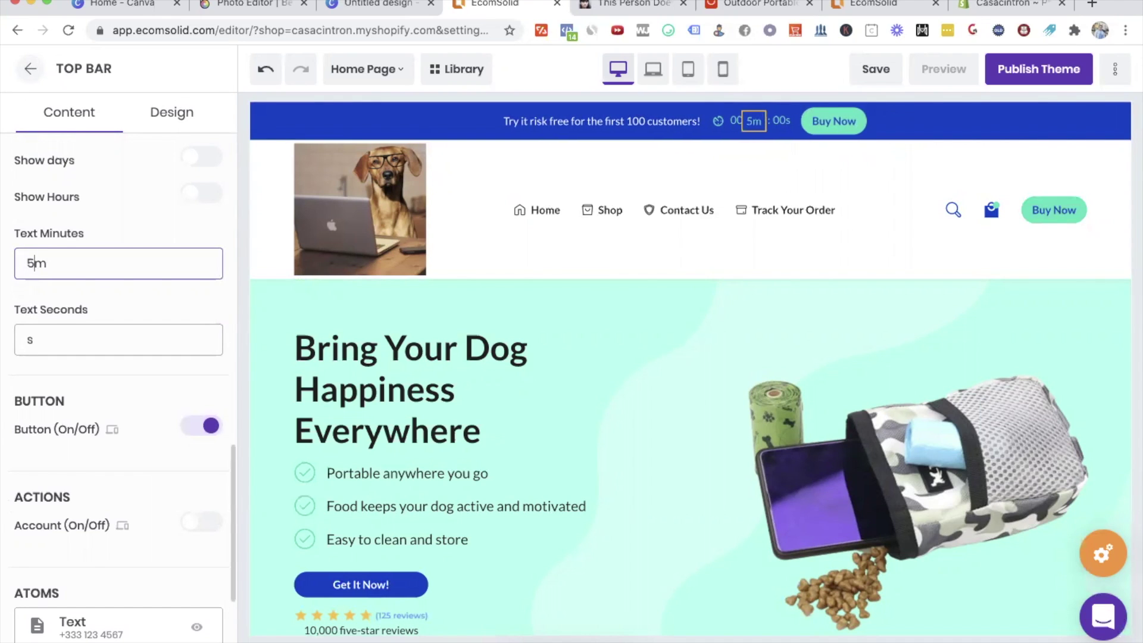
{"action": "left_click", "coordinate": [26, 338]}
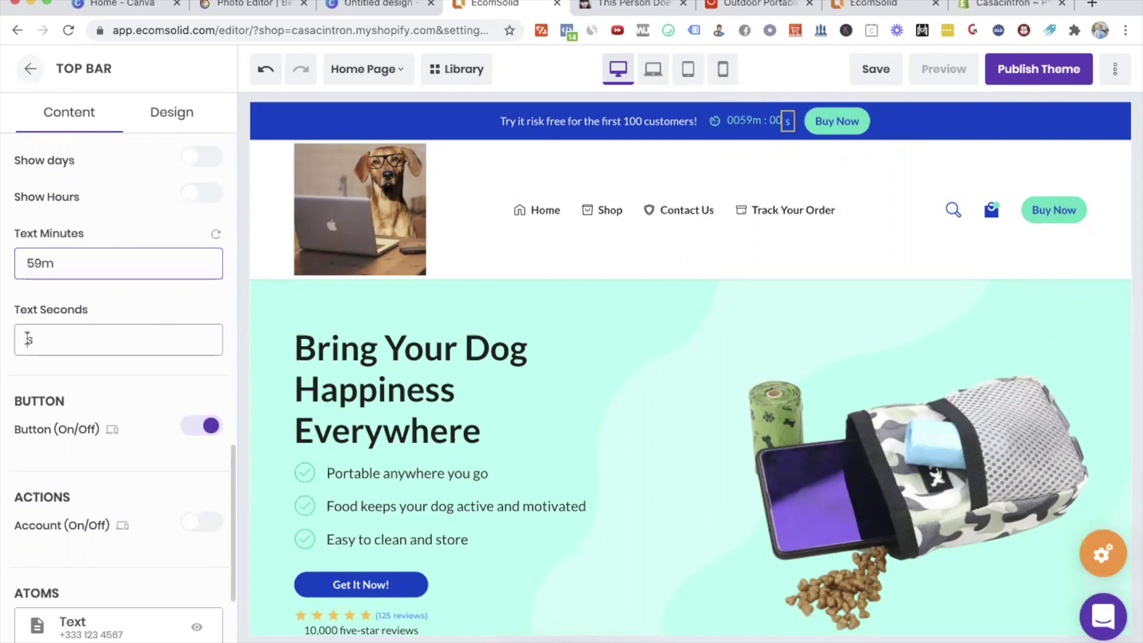
{"action": "type", "text": "59"}
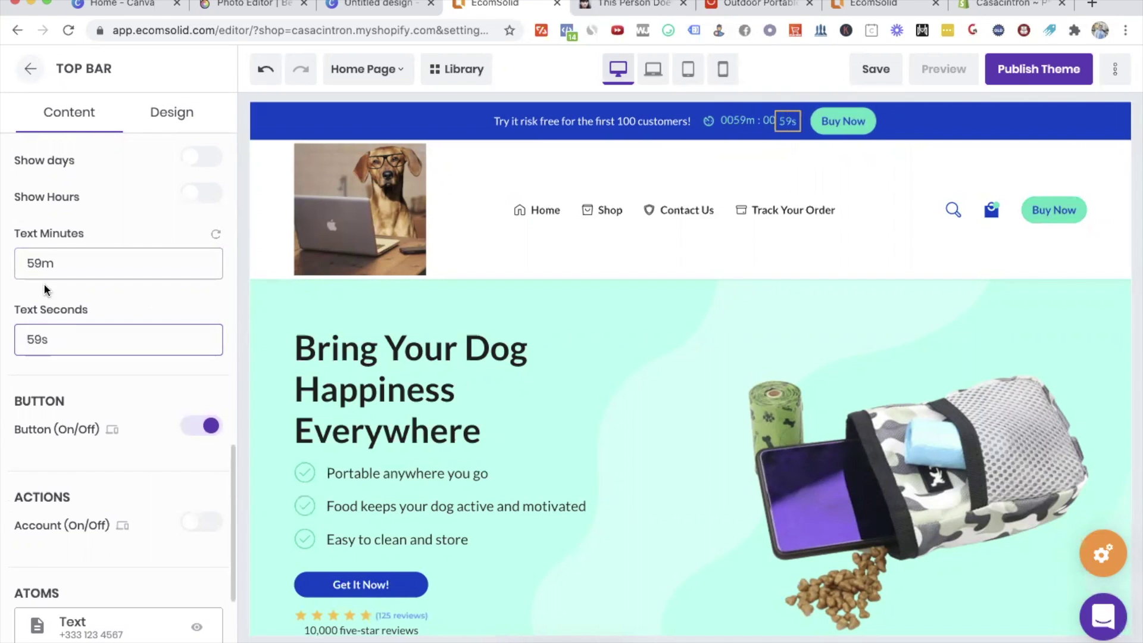
{"action": "left_click", "coordinate": [24, 257]}
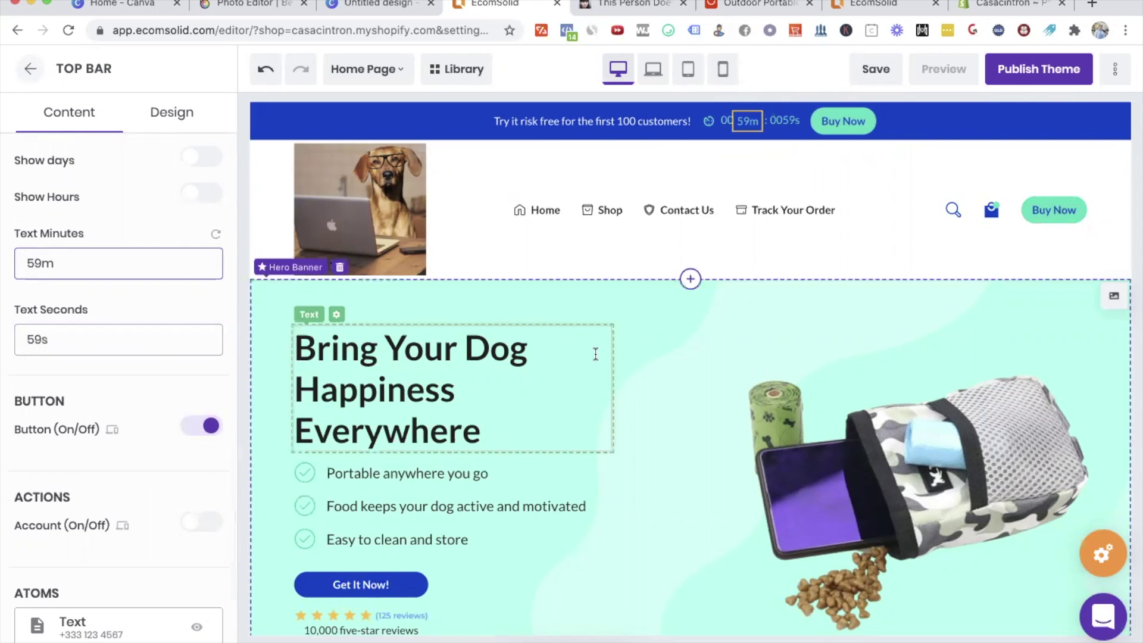
Step: Turn off the Countdown Timer in the top bar settings
{"action": "left_click", "coordinate": [850, 334]}
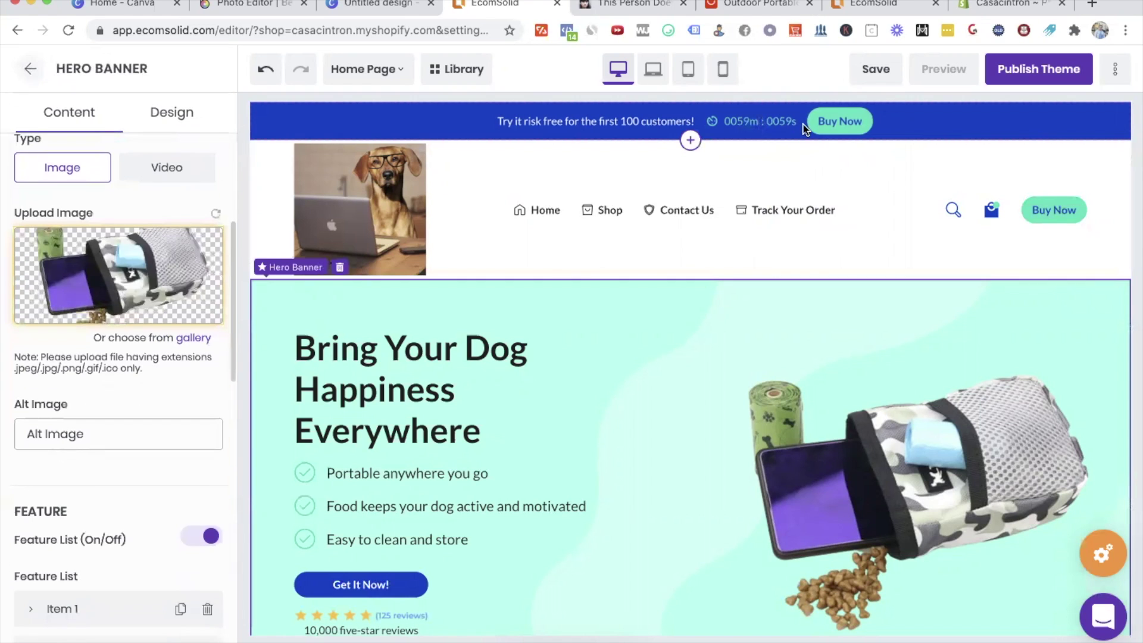
{"action": "left_click", "coordinate": [749, 123]}
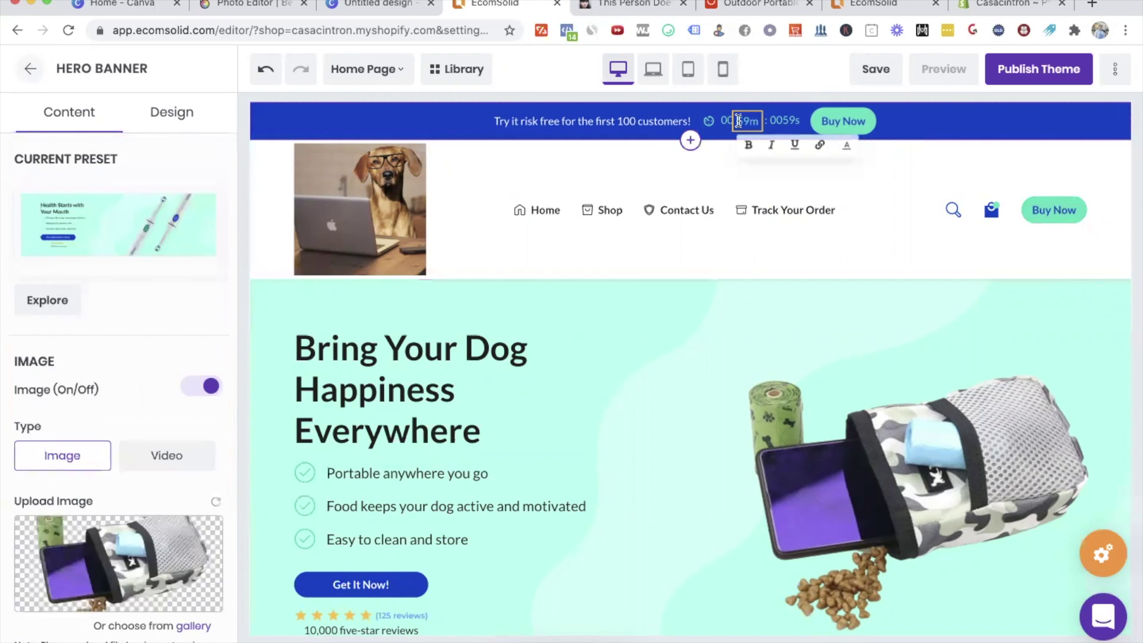
{"action": "scroll", "coordinate": [204, 513], "scroll_direction": "up", "scroll_amount": 6}
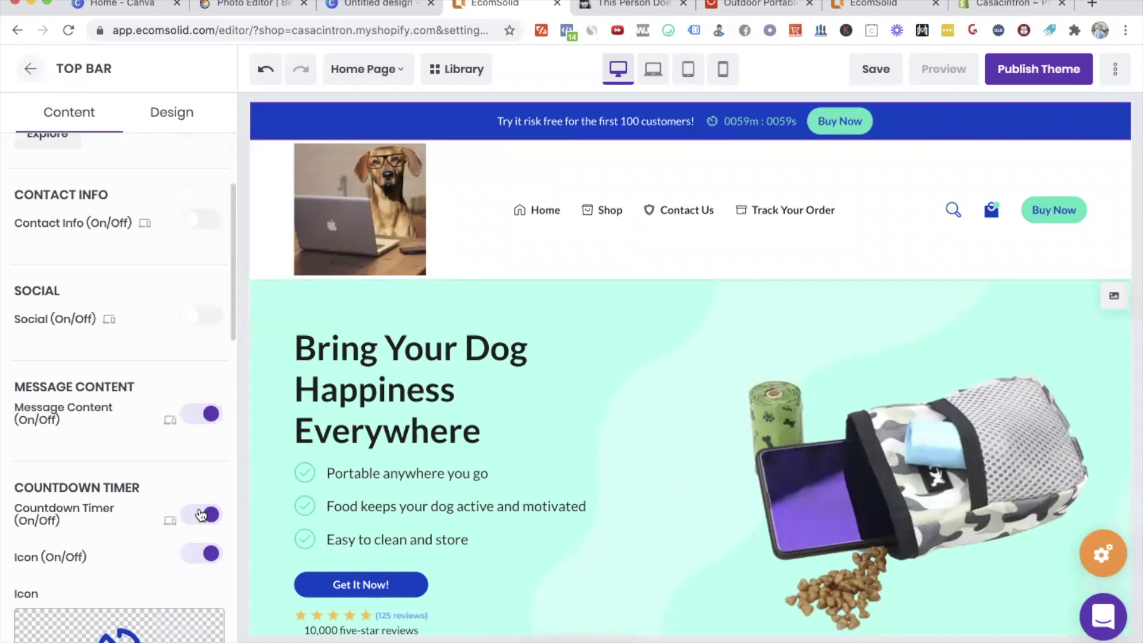
{"action": "left_click", "coordinate": [203, 515]}
Step: Give the top bar's Buy Now button a Buy Product action for Portable Dog Snack Bag, then save
{"action": "left_click", "coordinate": [795, 120]}
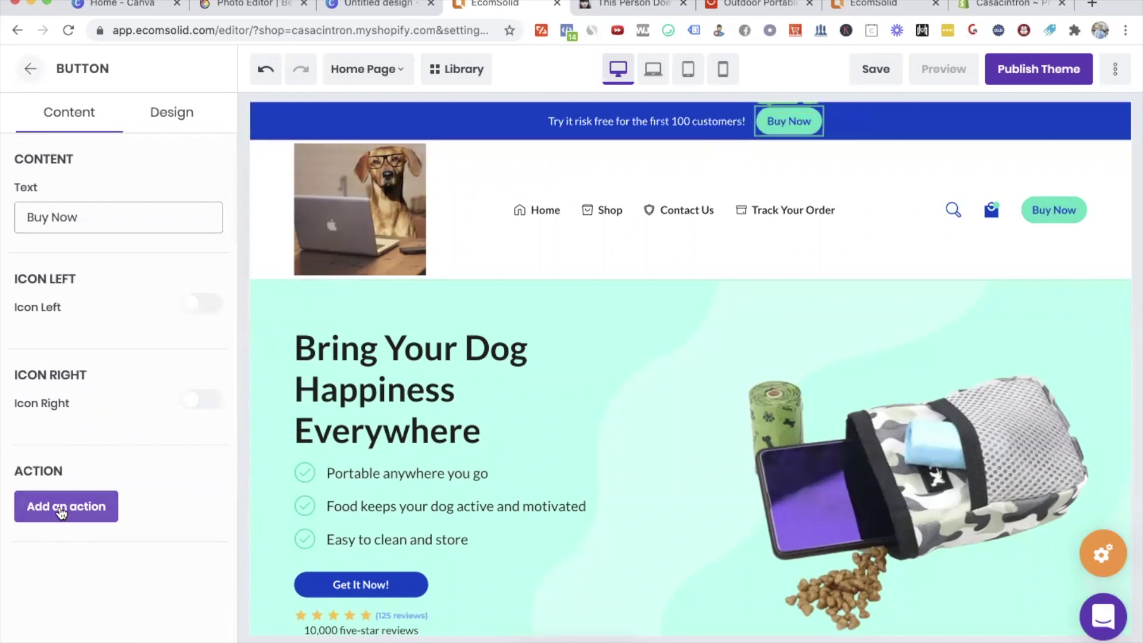
{"action": "left_click", "coordinate": [60, 508]}
{"action": "scroll", "coordinate": [179, 491], "scroll_direction": "down", "scroll_amount": 5}
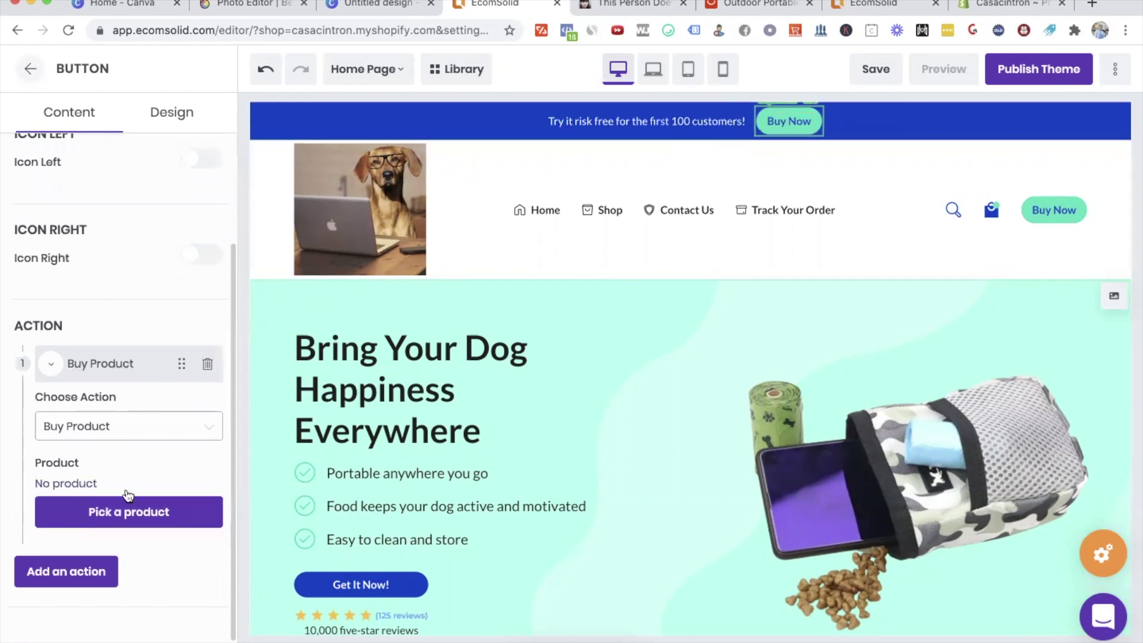
{"action": "left_click", "coordinate": [120, 514]}
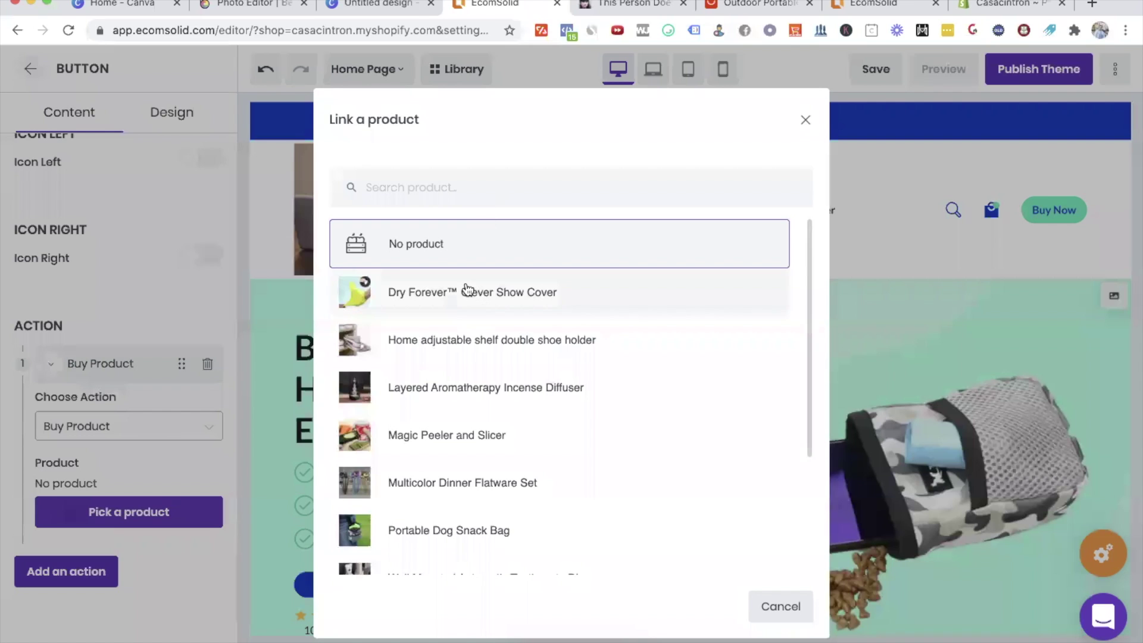
{"action": "left_click", "coordinate": [464, 534]}
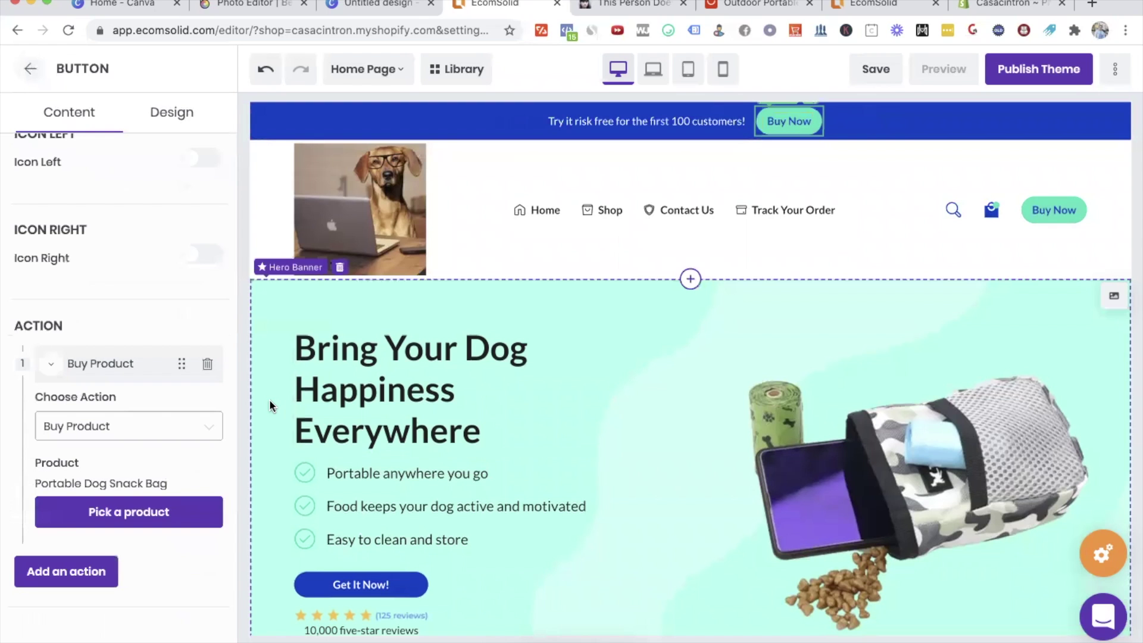
{"action": "left_click", "coordinate": [885, 69]}
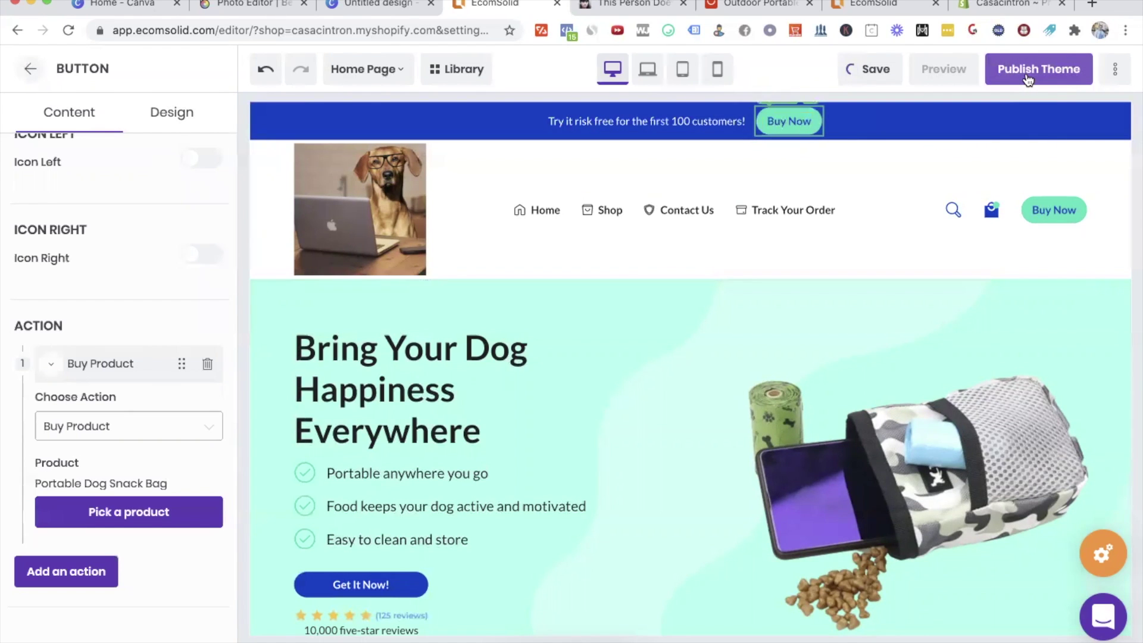
Step: Give the hero's Get It Now button a Buy Product action for Portable Dog Snack Bag
{"action": "left_click", "coordinate": [363, 584]}
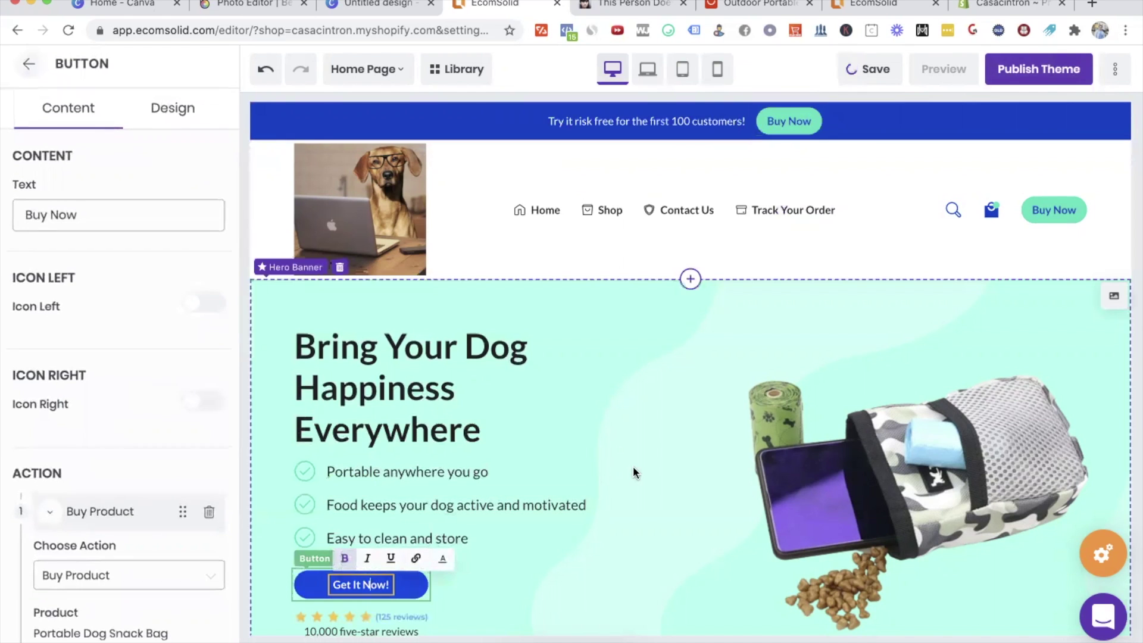
{"action": "left_click", "coordinate": [41, 500]}
{"action": "scroll", "coordinate": [119, 500], "scroll_direction": "down", "scroll_amount": 3}
{"action": "left_click", "coordinate": [113, 498]}
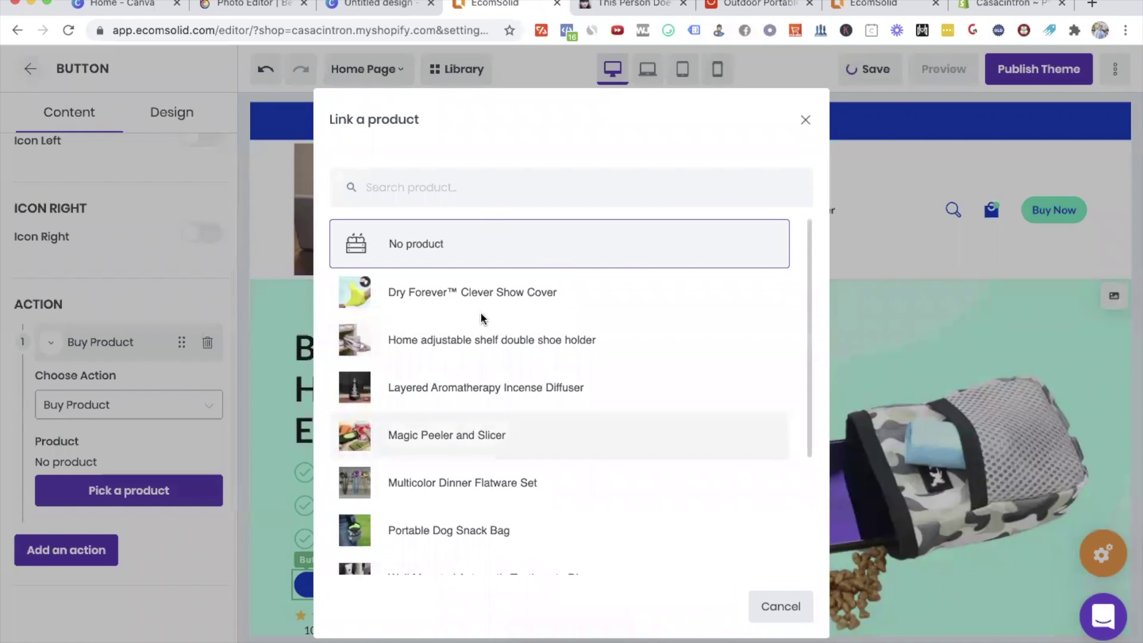
{"action": "left_click", "coordinate": [458, 531]}
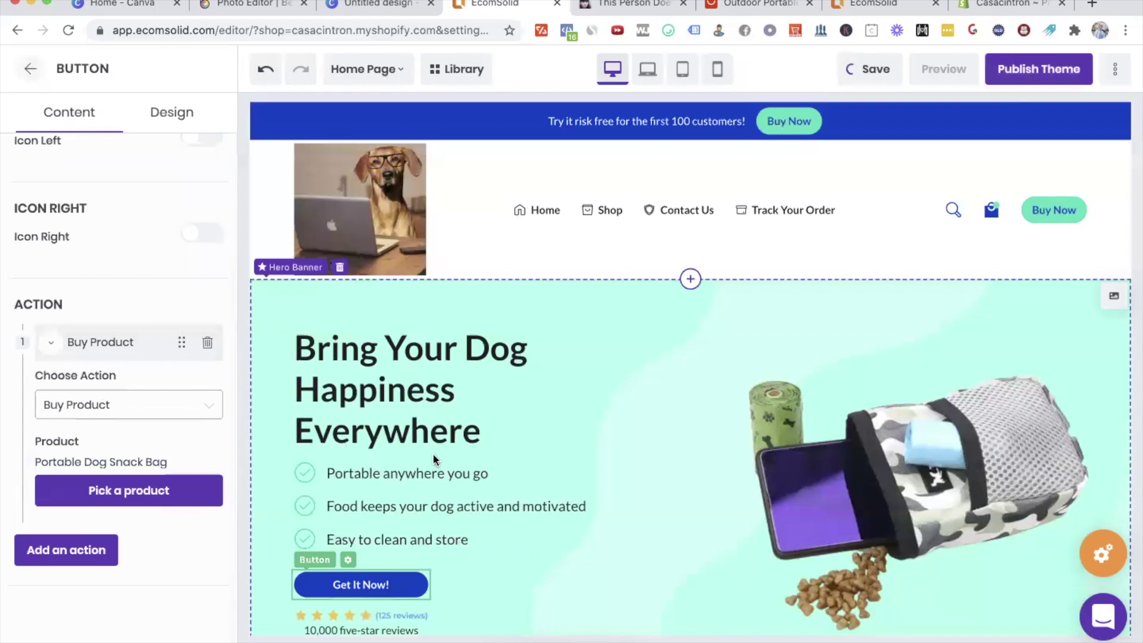
Step: Check the Action settings of the product section's Add To Cart and Buy It Now buttons
{"action": "scroll", "coordinate": [677, 373], "scroll_direction": "down", "scroll_amount": 5}
{"action": "scroll", "coordinate": [676, 372], "scroll_direction": "down", "scroll_amount": 10}
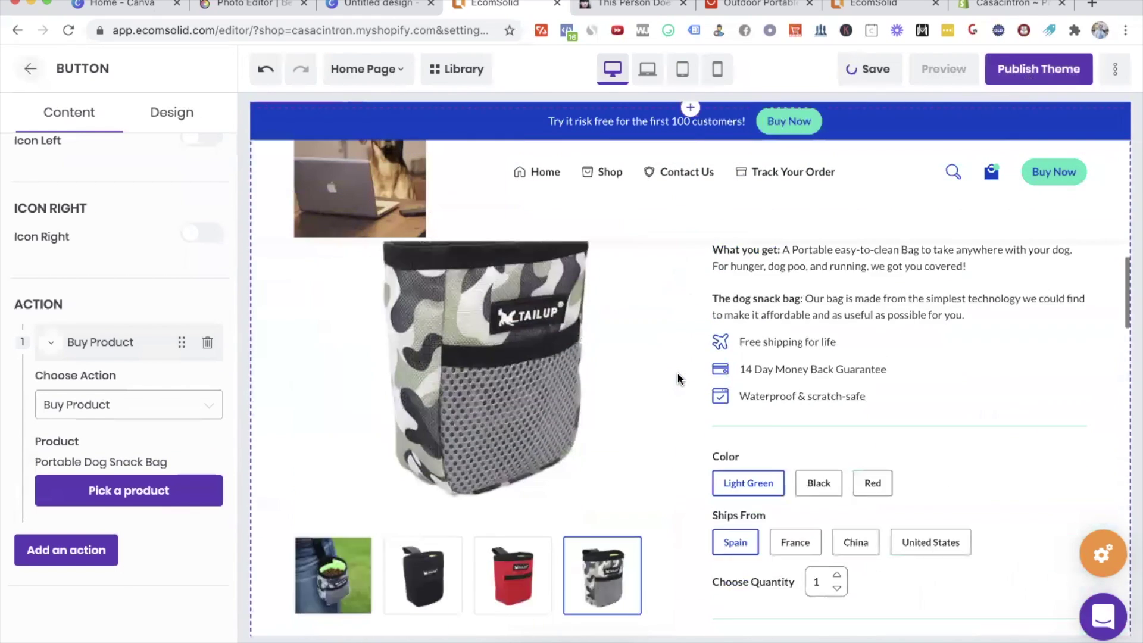
{"action": "left_click", "coordinate": [883, 415]}
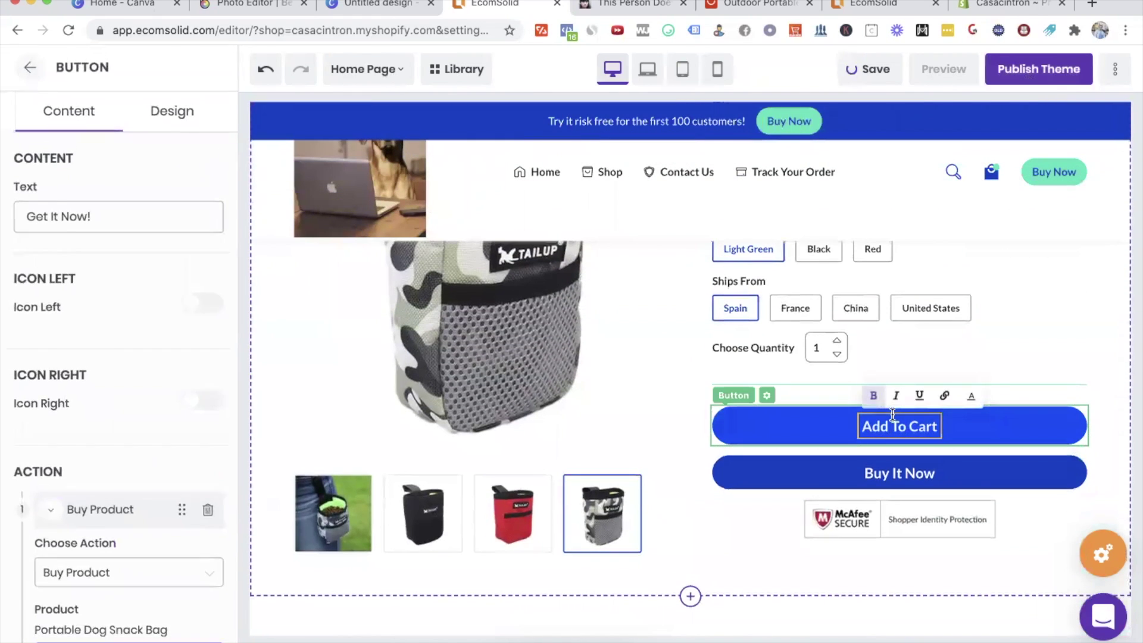
{"action": "scroll", "coordinate": [117, 471], "scroll_direction": "down", "scroll_amount": 3}
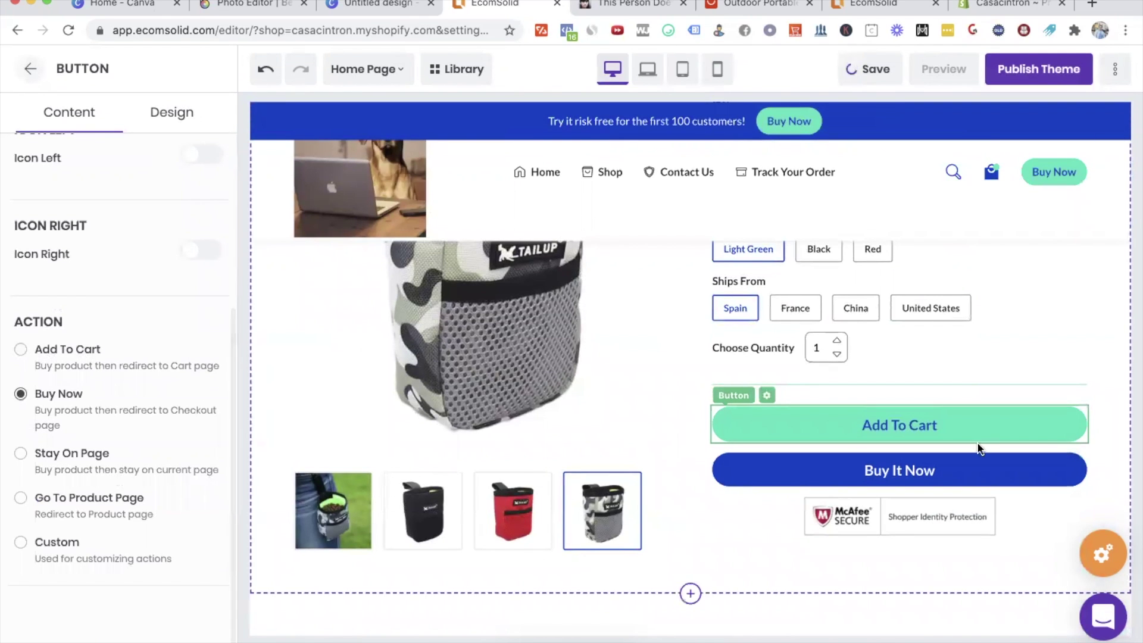
{"action": "left_click", "coordinate": [805, 467]}
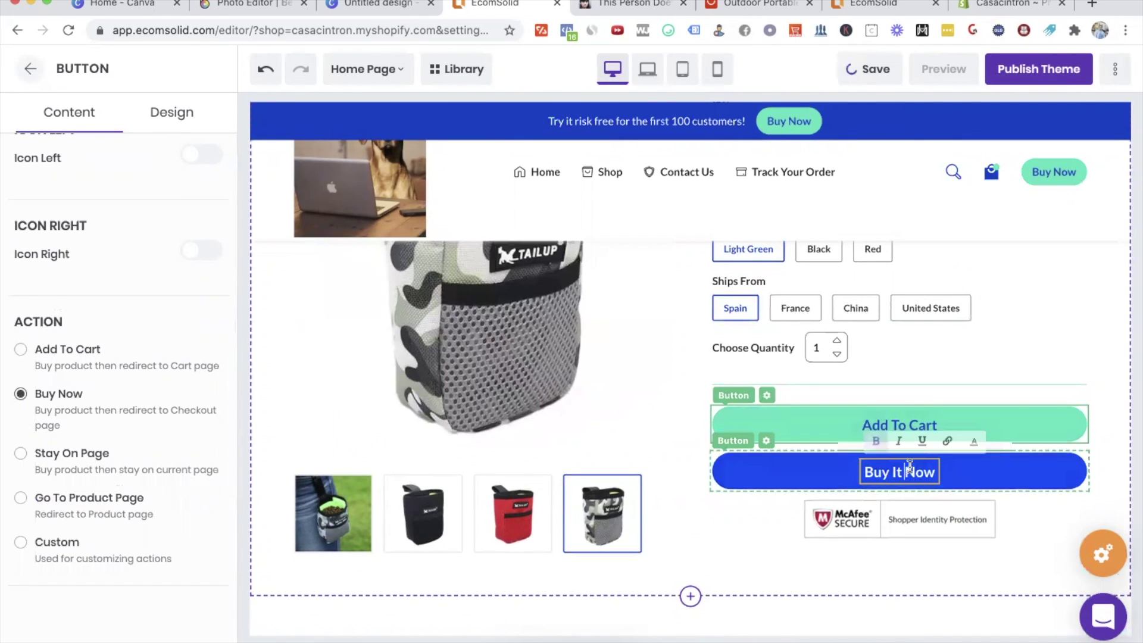
{"action": "scroll", "coordinate": [30, 376], "scroll_direction": "down", "scroll_amount": 4}
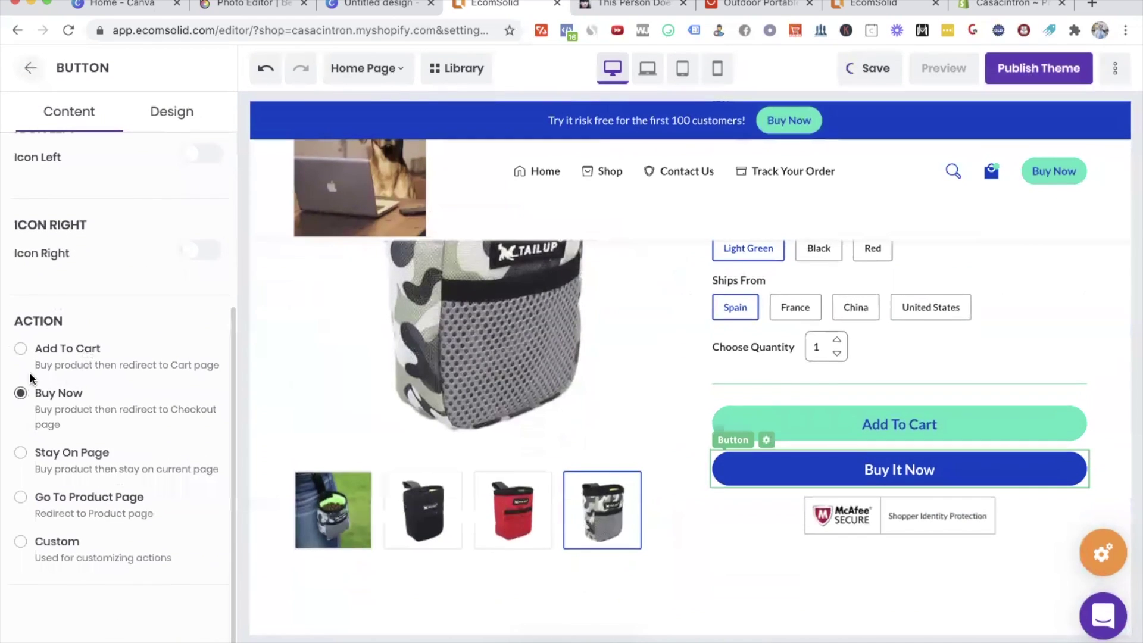
{"action": "scroll", "coordinate": [617, 420], "scroll_direction": "down", "scroll_amount": 10}
{"action": "scroll", "coordinate": [617, 420], "scroll_direction": "up", "scroll_amount": 4}
{"action": "scroll", "coordinate": [655, 381], "scroll_direction": "down", "scroll_amount": 15}
Step: Verify the hero's Get It Now button uses Buy Product, then preview the home page
{"action": "scroll", "coordinate": [689, 334], "scroll_direction": "up", "scroll_amount": 1}
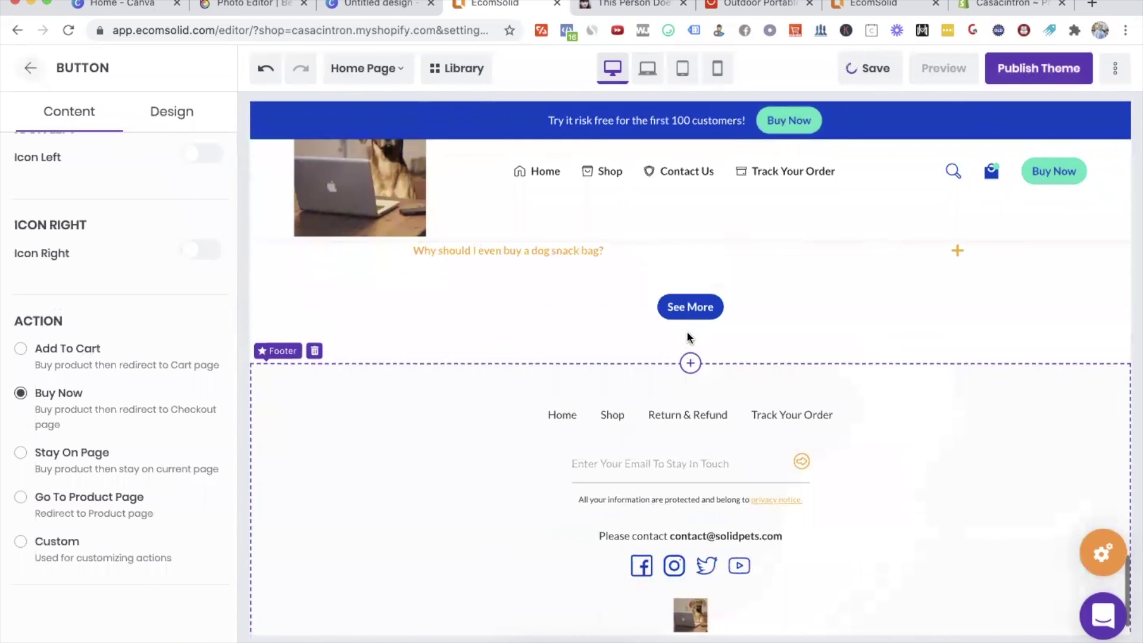
{"action": "left_click", "coordinate": [883, 355]}
{"action": "scroll", "coordinate": [973, 385], "scroll_direction": "up", "scroll_amount": 20}
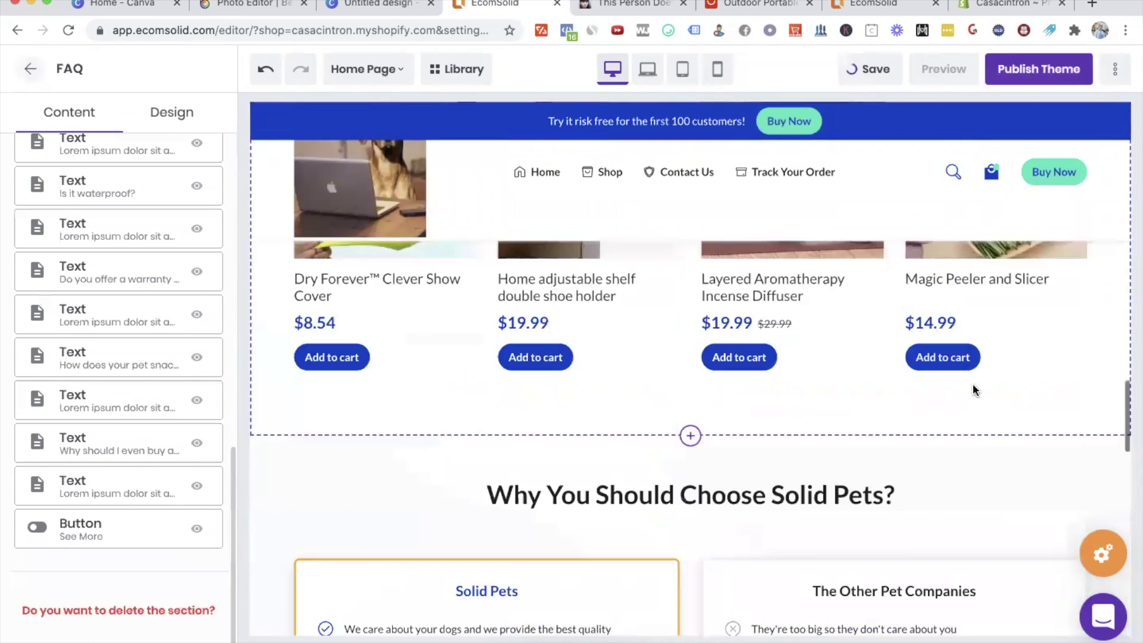
{"action": "scroll", "coordinate": [876, 277], "scroll_direction": "down", "scroll_amount": 2}
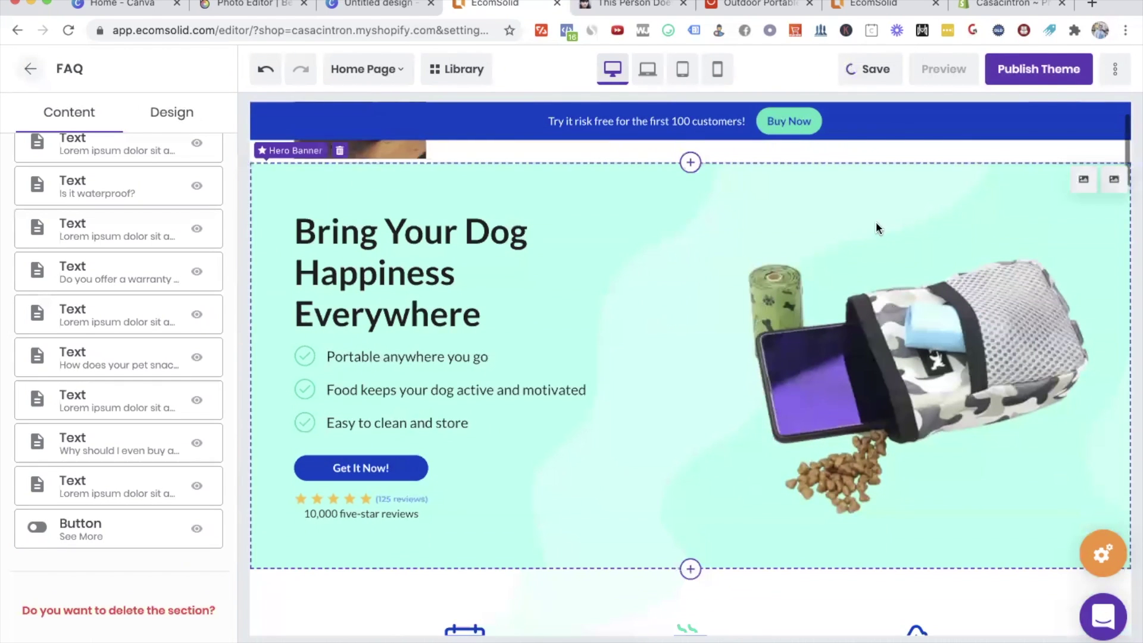
{"action": "left_click", "coordinate": [354, 476]}
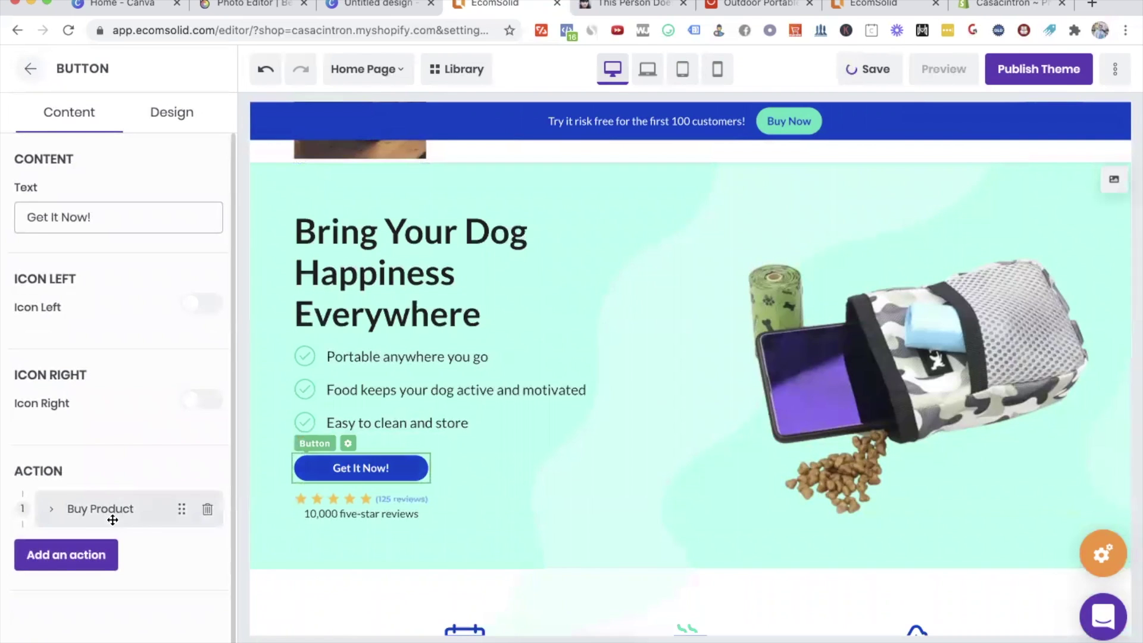
{"action": "left_click", "coordinate": [77, 509]}
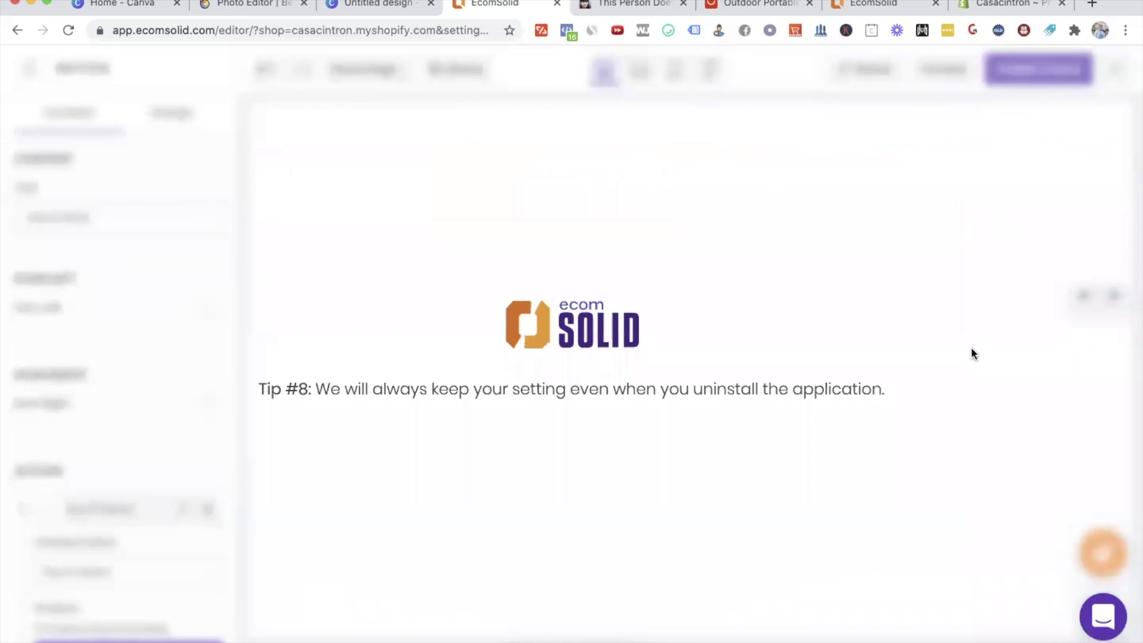
{"action": "left_click_drag", "start_coordinate": [494, 4], "coordinate": [113, 4]}
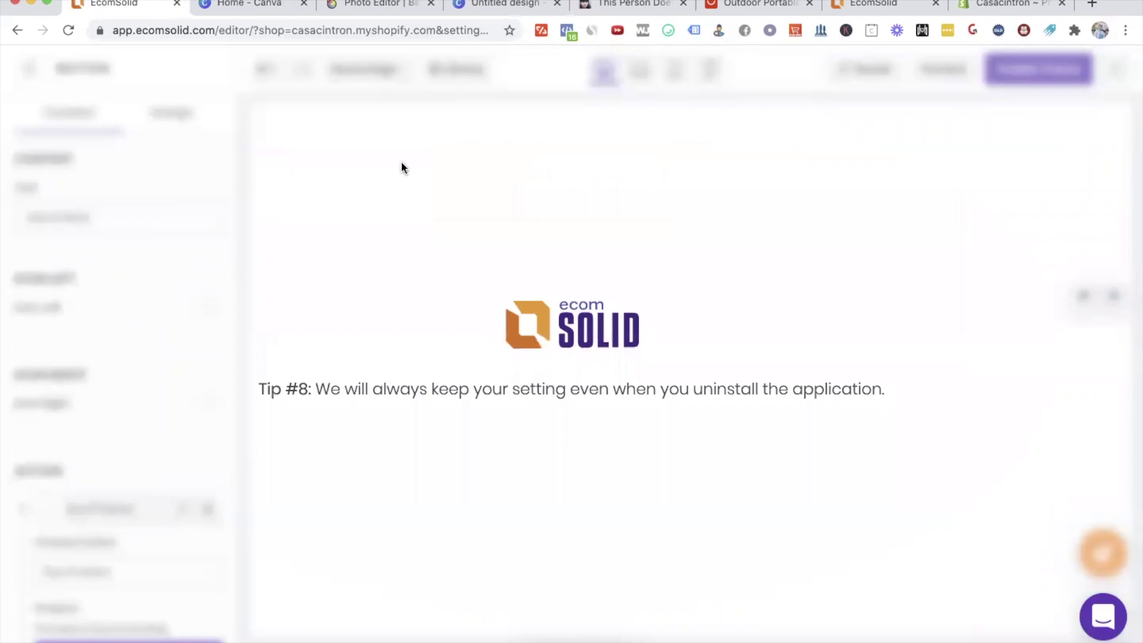
{"action": "left_click", "coordinate": [936, 69]}
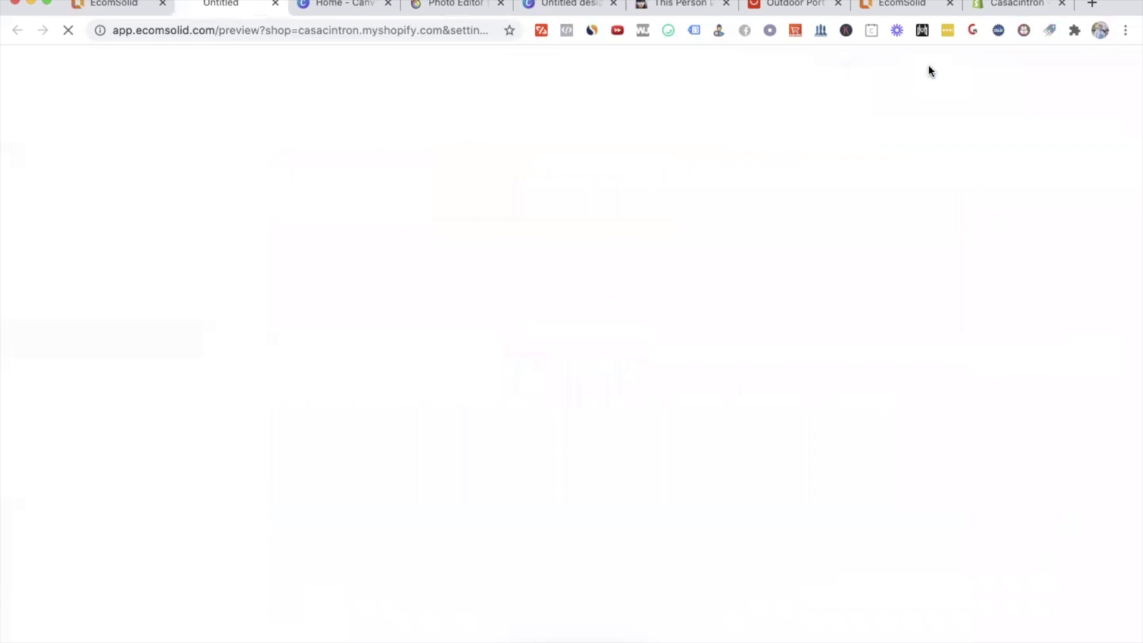
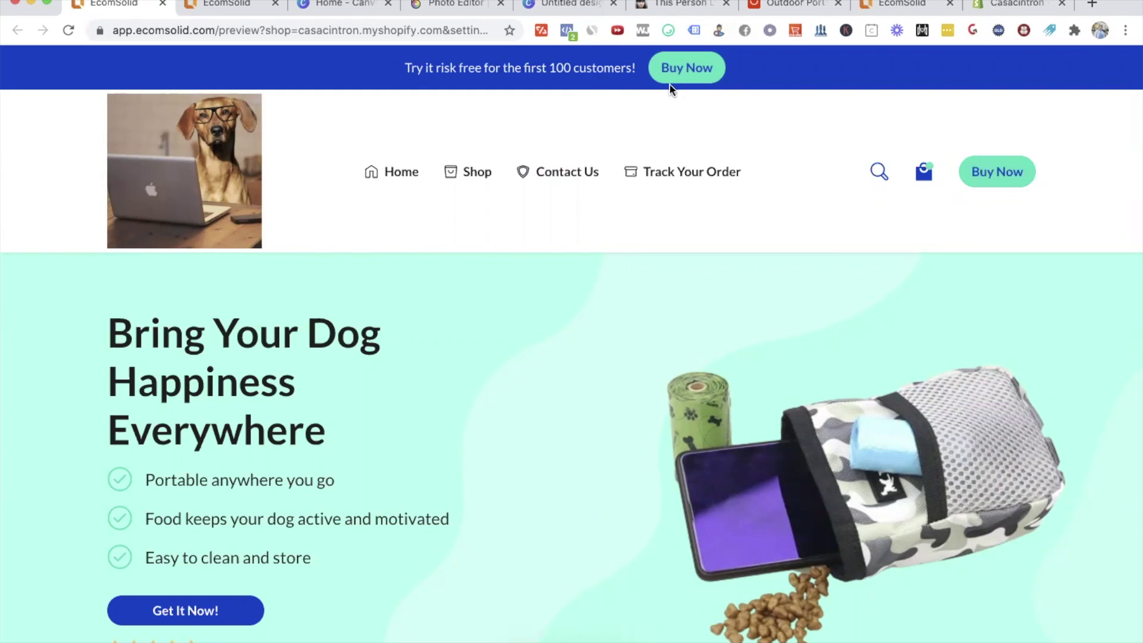
Step: Jump from the preview's hero to the product section and add the dog snack bag to the cart
{"action": "scroll", "coordinate": [649, 344], "scroll_direction": "down", "scroll_amount": 3}
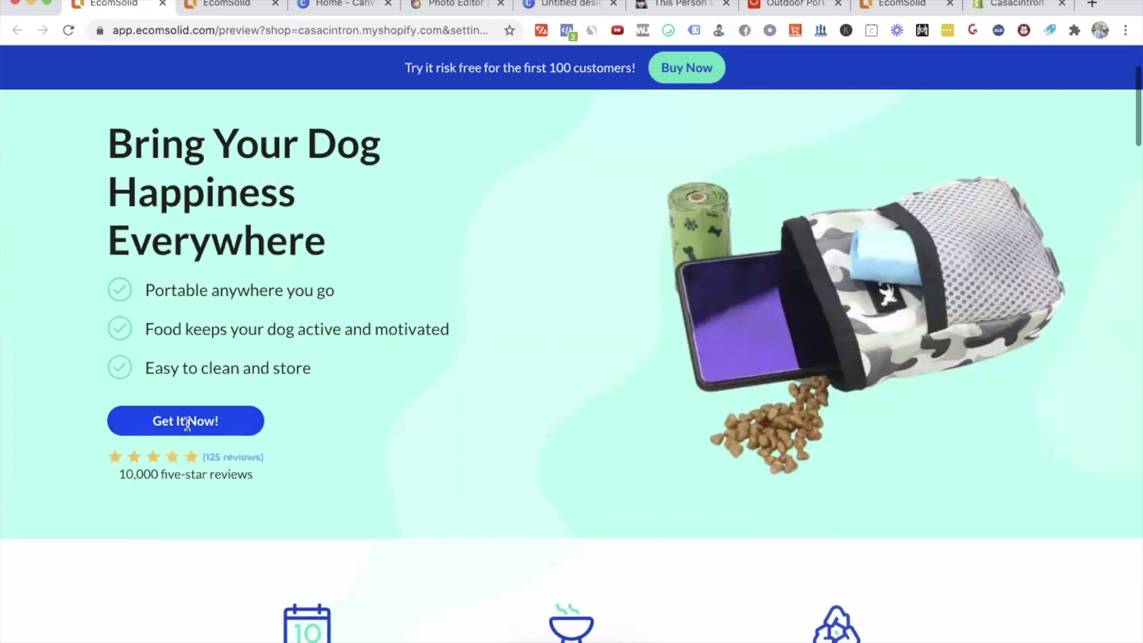
{"action": "left_click", "coordinate": [247, 421]}
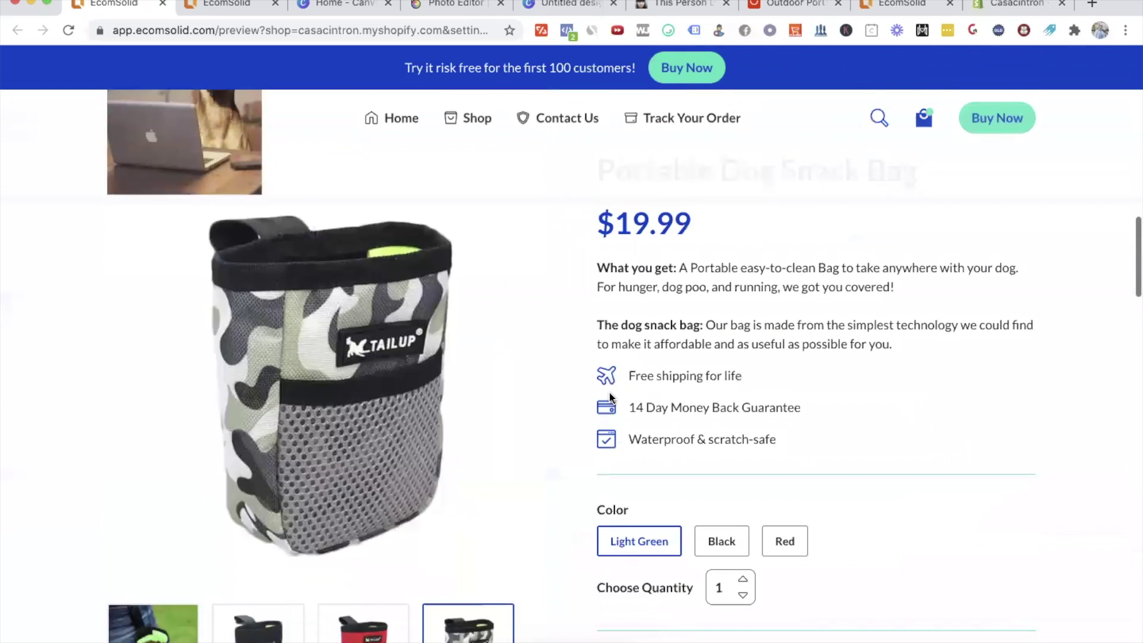
{"action": "left_click", "coordinate": [791, 373]}
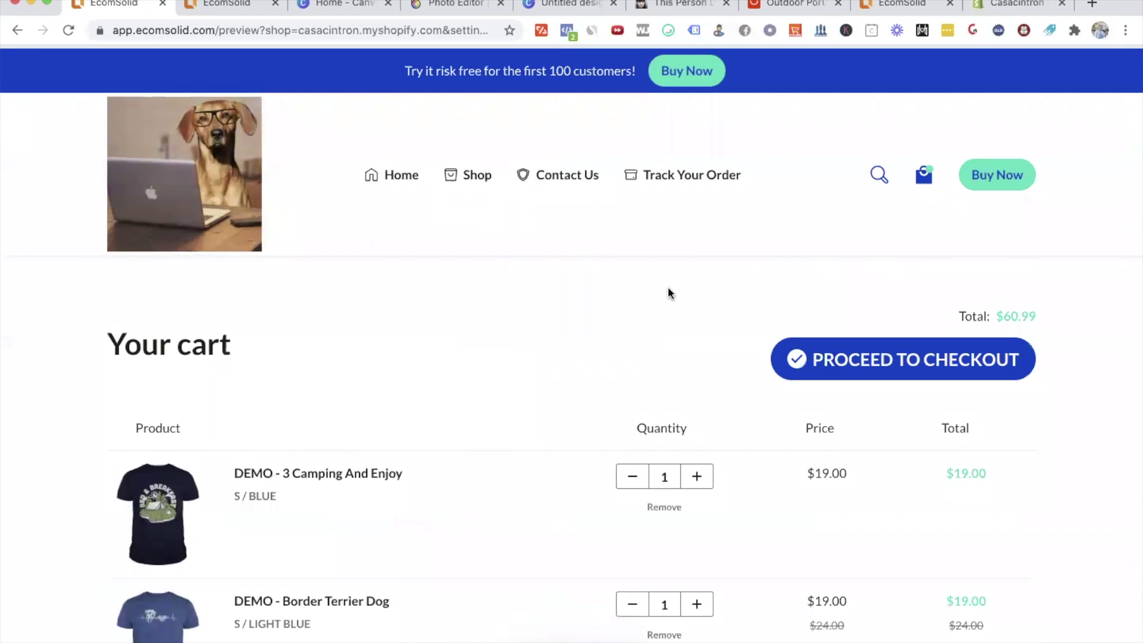
Step: Look over the cart page and reload the store preview
{"action": "scroll", "coordinate": [731, 323], "scroll_direction": "down", "scroll_amount": 3}
{"action": "scroll", "coordinate": [893, 323], "scroll_direction": "down", "scroll_amount": 5}
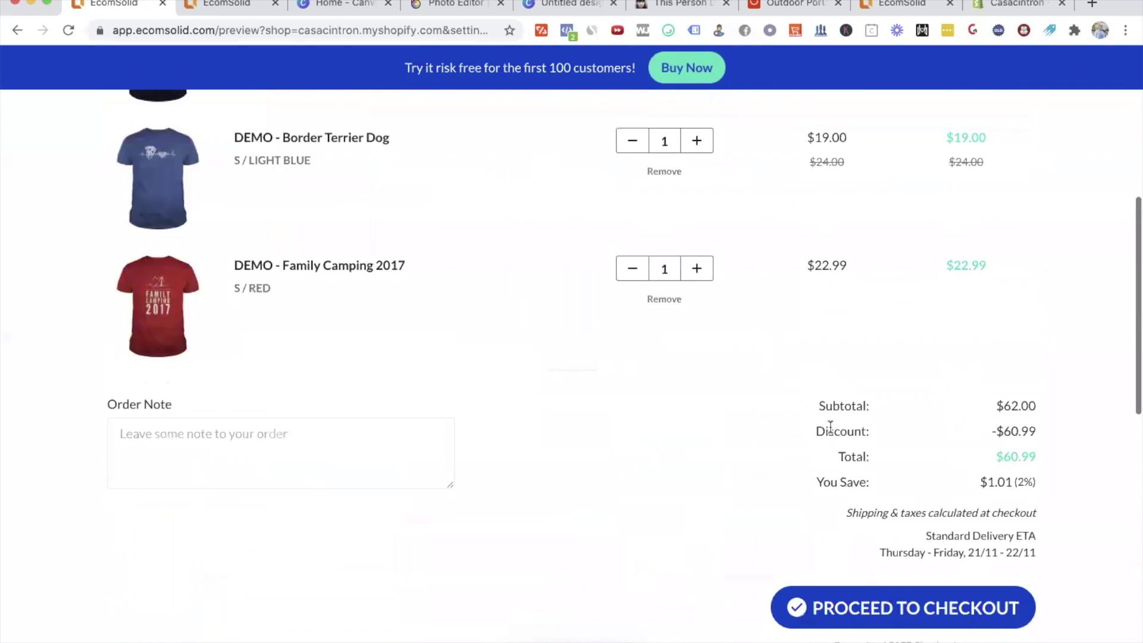
{"action": "scroll", "coordinate": [829, 427], "scroll_direction": "up", "scroll_amount": 5}
{"action": "scroll", "coordinate": [593, 458], "scroll_direction": "down", "scroll_amount": 15}
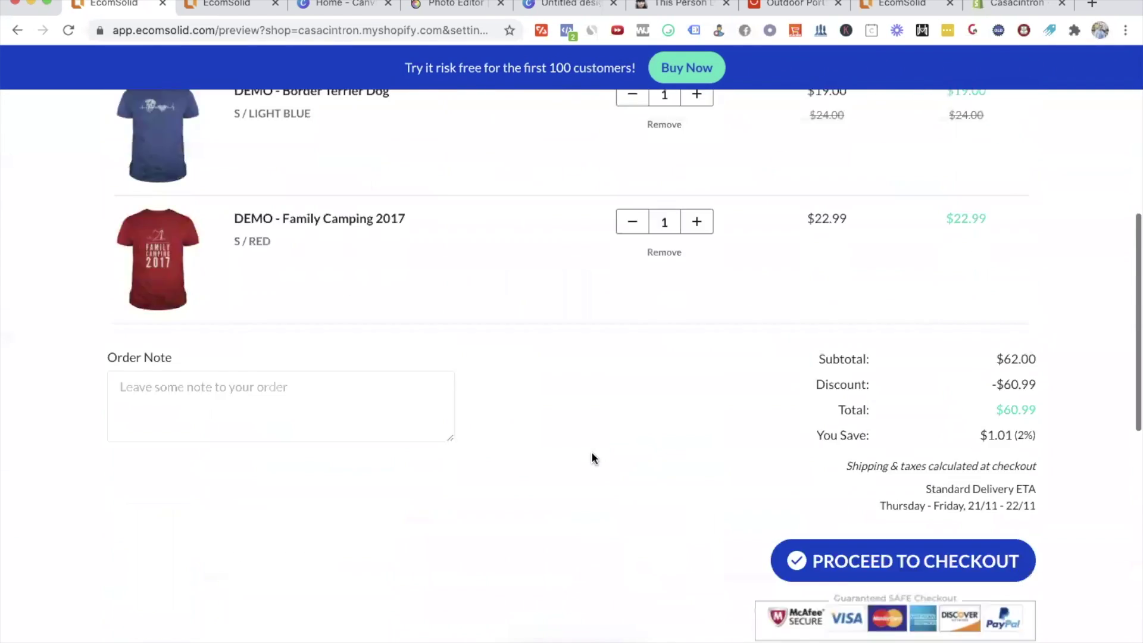
{"action": "scroll", "coordinate": [591, 451], "scroll_direction": "up", "scroll_amount": 15}
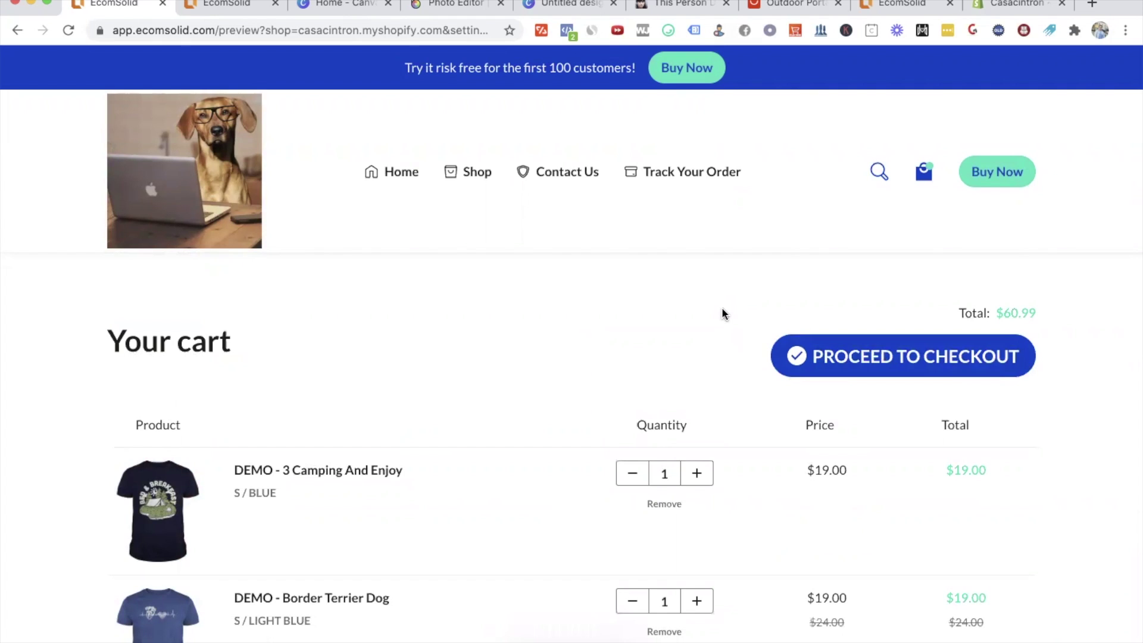
{"action": "scroll", "coordinate": [721, 309], "scroll_direction": "down", "scroll_amount": 7}
{"action": "scroll", "coordinate": [786, 413], "scroll_direction": "down", "scroll_amount": 3}
{"action": "left_click", "coordinate": [888, 499]}
Step: Reload the cart page again and return to the store editor
{"action": "scroll", "coordinate": [685, 430], "scroll_direction": "down", "scroll_amount": 15}
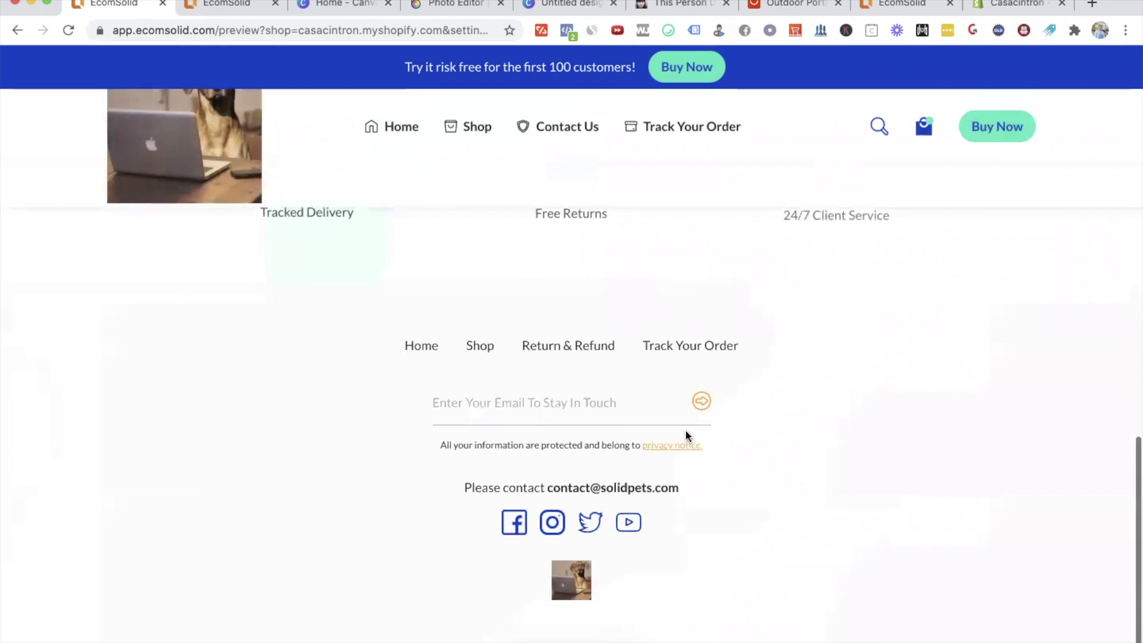
{"action": "scroll", "coordinate": [684, 429], "scroll_direction": "up", "scroll_amount": 10}
{"action": "left_click", "coordinate": [899, 433]}
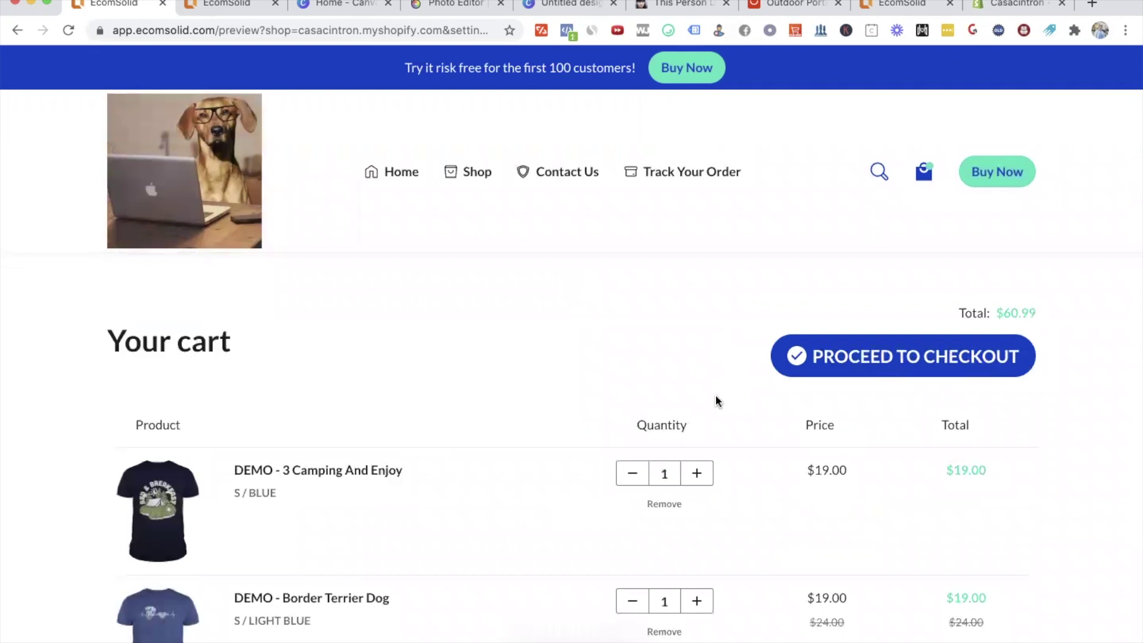
{"action": "left_click", "coordinate": [215, 6]}
Step: Inspect the action settings of the banner's Buy Now and the product's Add To Cart buttons
{"action": "scroll", "coordinate": [590, 270], "scroll_direction": "down", "scroll_amount": 2}
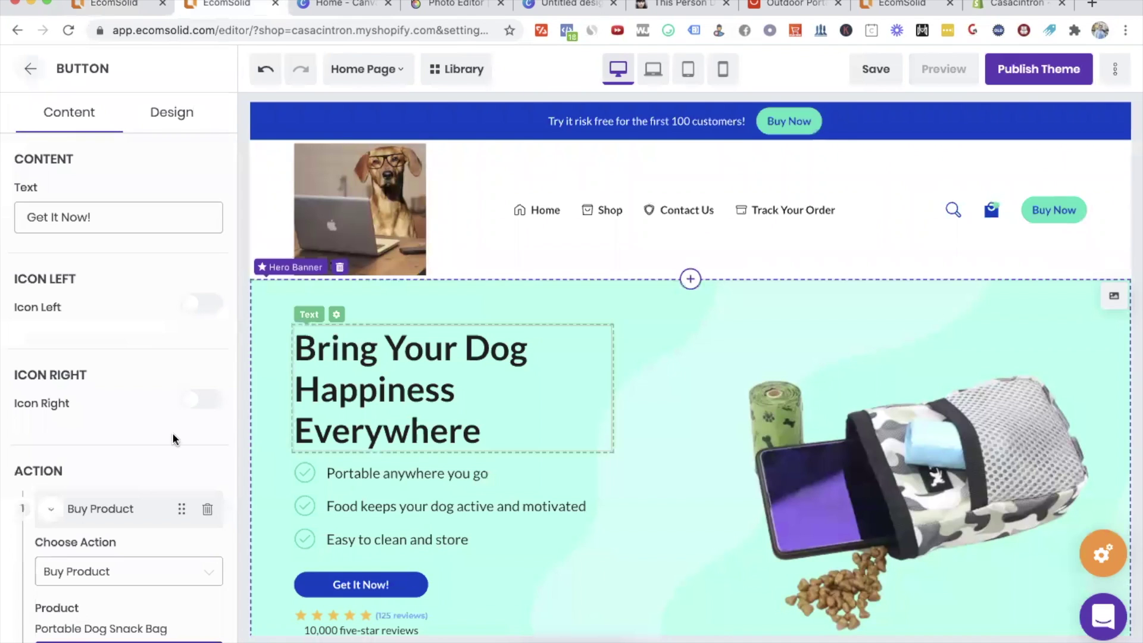
{"action": "scroll", "coordinate": [148, 427], "scroll_direction": "down", "scroll_amount": 3}
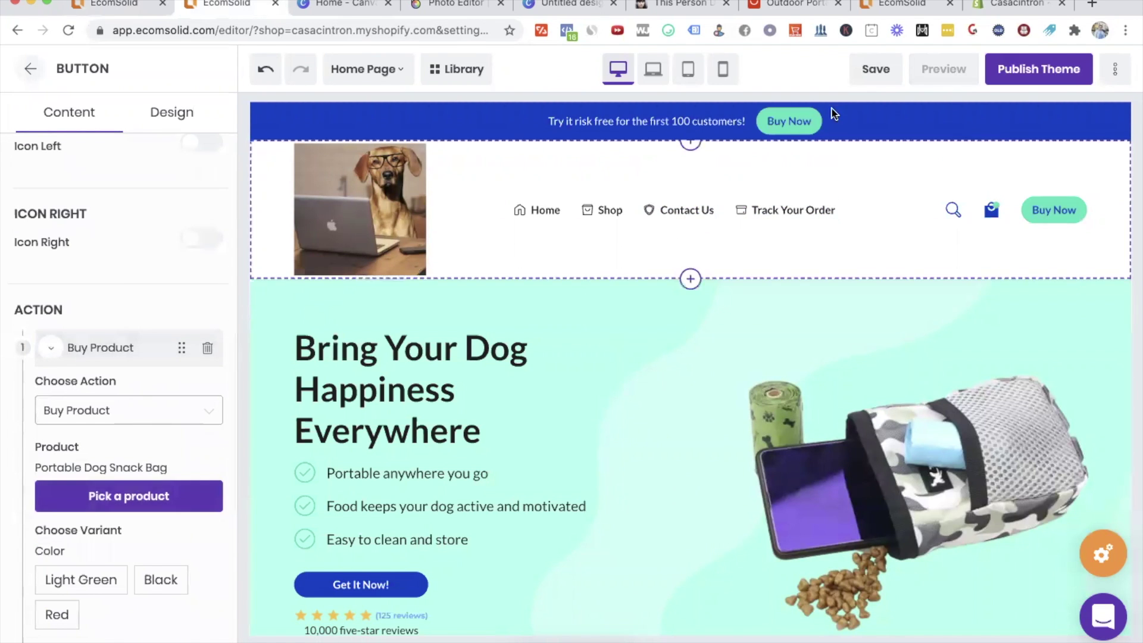
{"action": "left_click", "coordinate": [792, 120]}
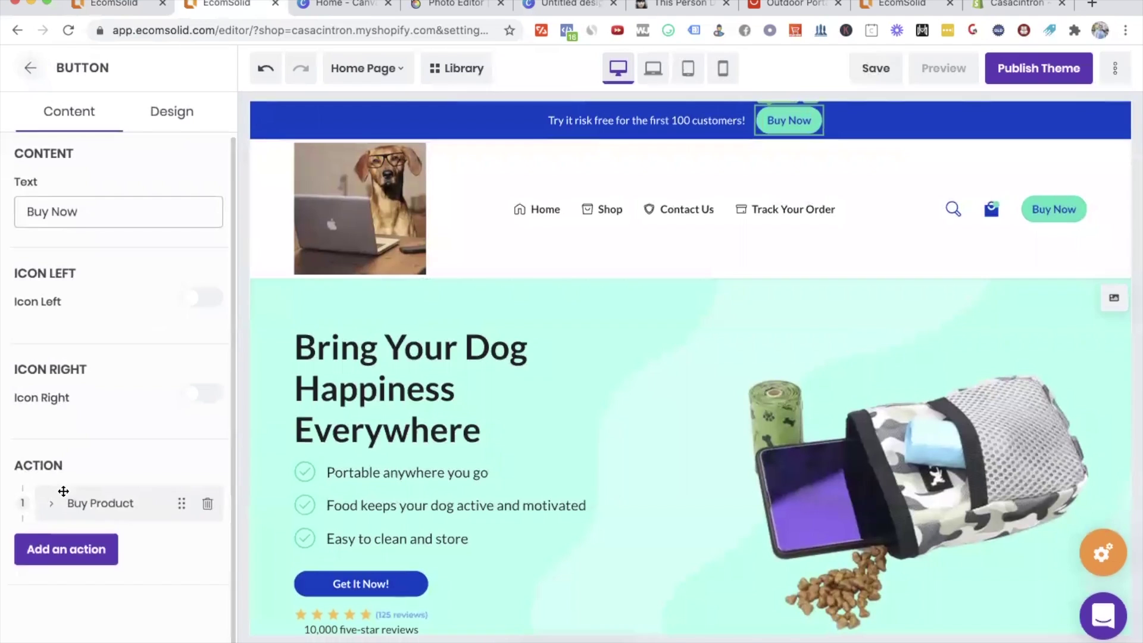
{"action": "left_click", "coordinate": [63, 491]}
{"action": "scroll", "coordinate": [105, 381], "scroll_direction": "down", "scroll_amount": 5}
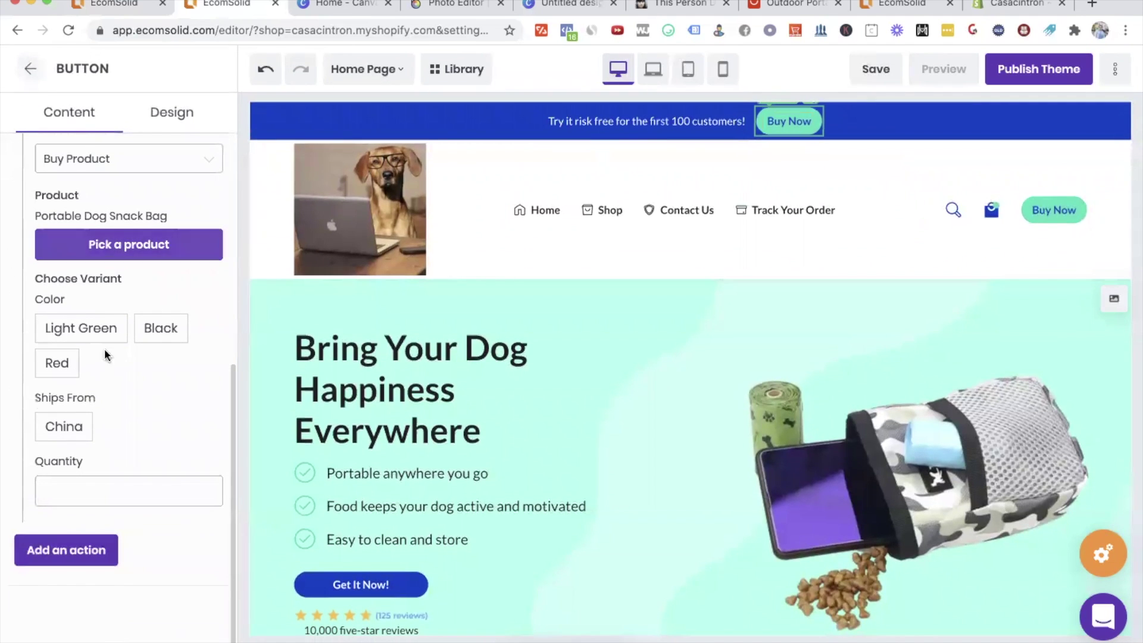
{"action": "scroll", "coordinate": [567, 381], "scroll_direction": "down", "scroll_amount": 12}
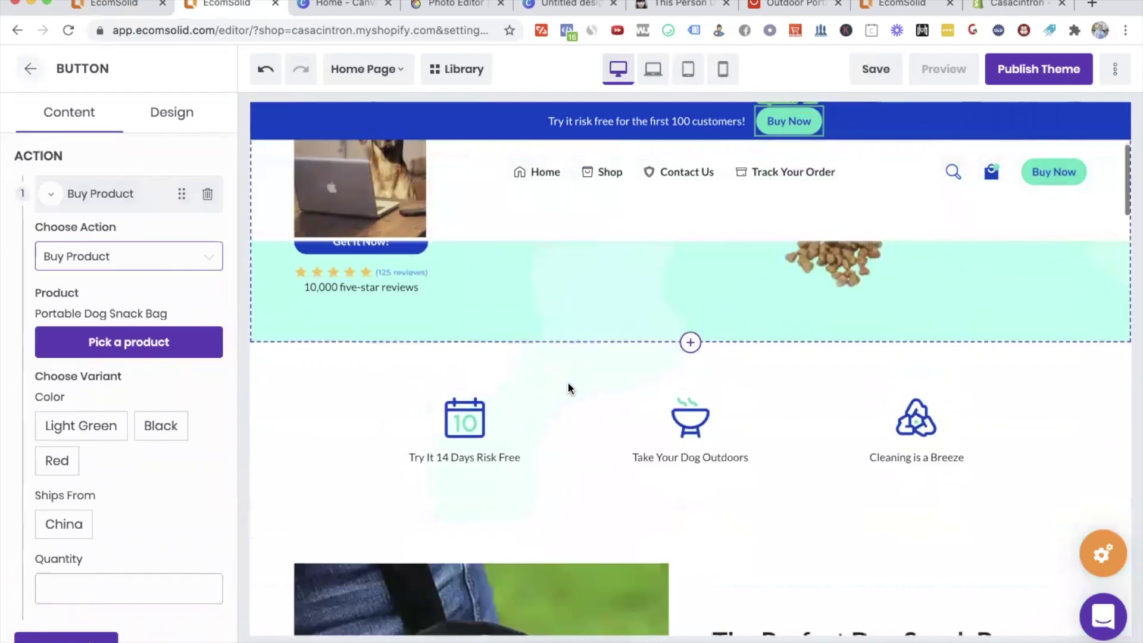
{"action": "left_click", "coordinate": [895, 404]}
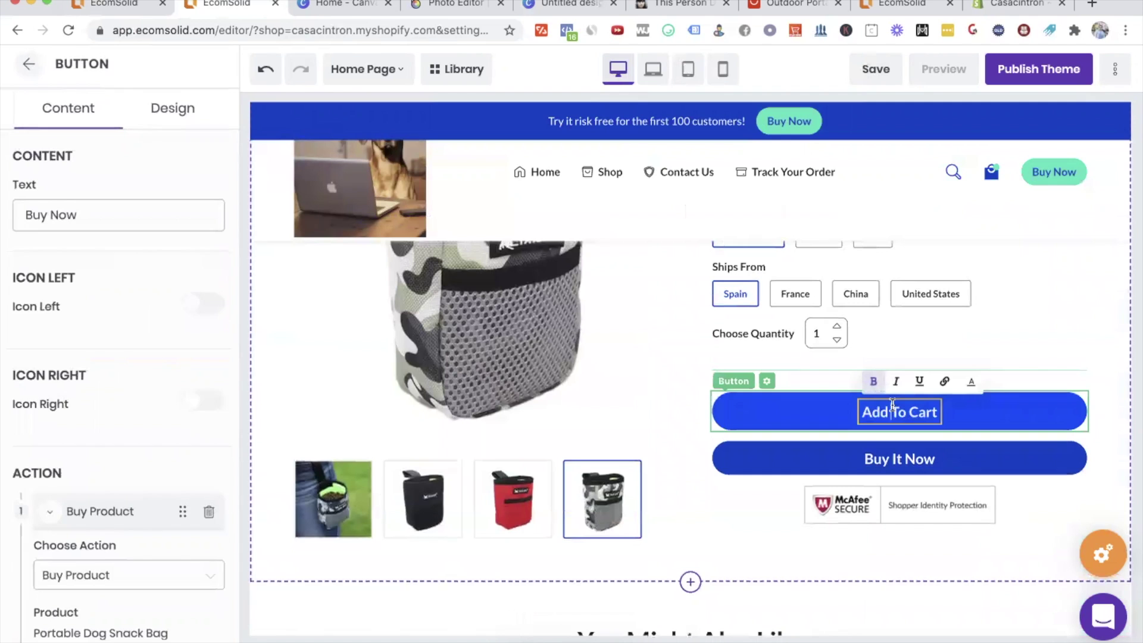
{"action": "scroll", "coordinate": [78, 405], "scroll_direction": "down", "scroll_amount": 4}
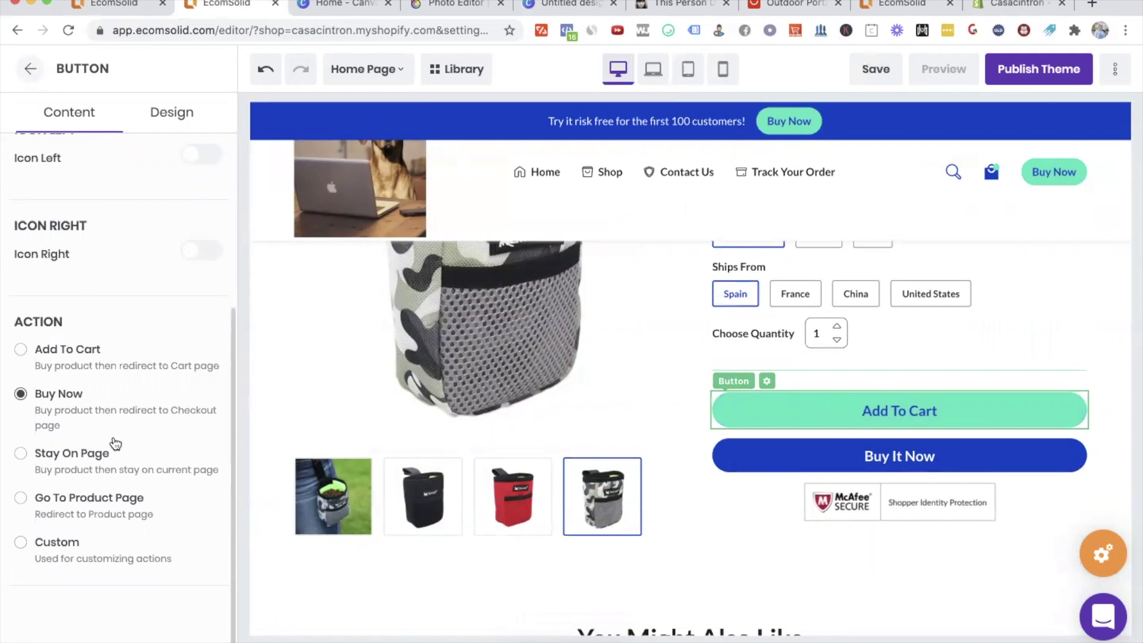
Step: Give the header Buy Now button a Buy Product action linked to Portable Dog Snack Bag
{"action": "left_click", "coordinate": [1048, 172]}
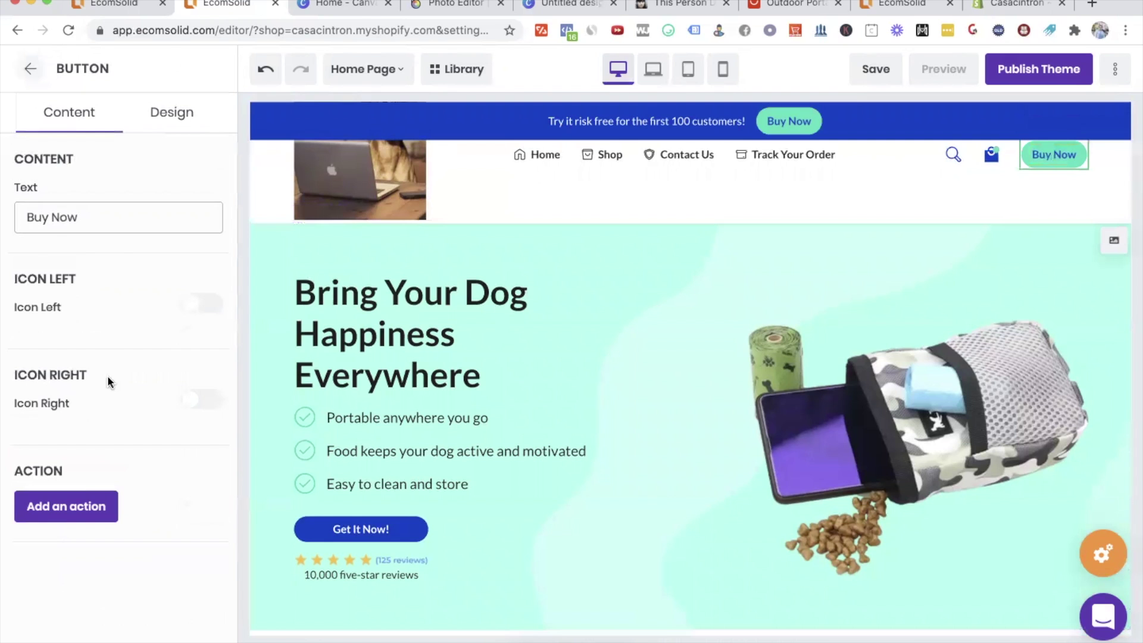
{"action": "left_click", "coordinate": [81, 506]}
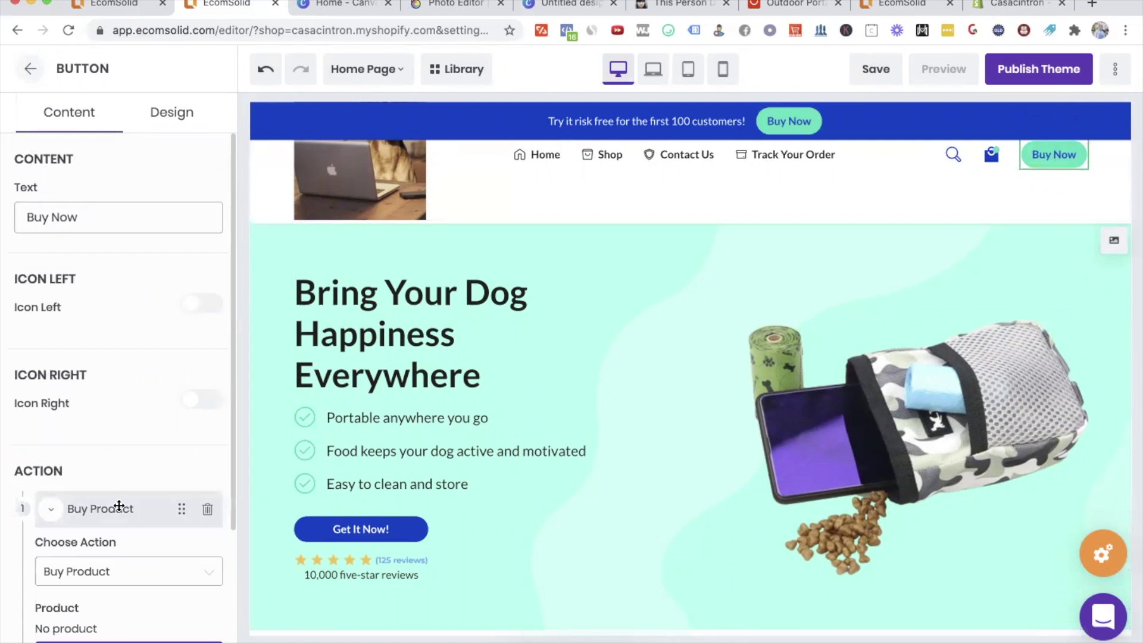
{"action": "scroll", "coordinate": [89, 458], "scroll_direction": "down", "scroll_amount": 3}
{"action": "left_click", "coordinate": [96, 490]}
{"action": "left_click", "coordinate": [424, 530]}
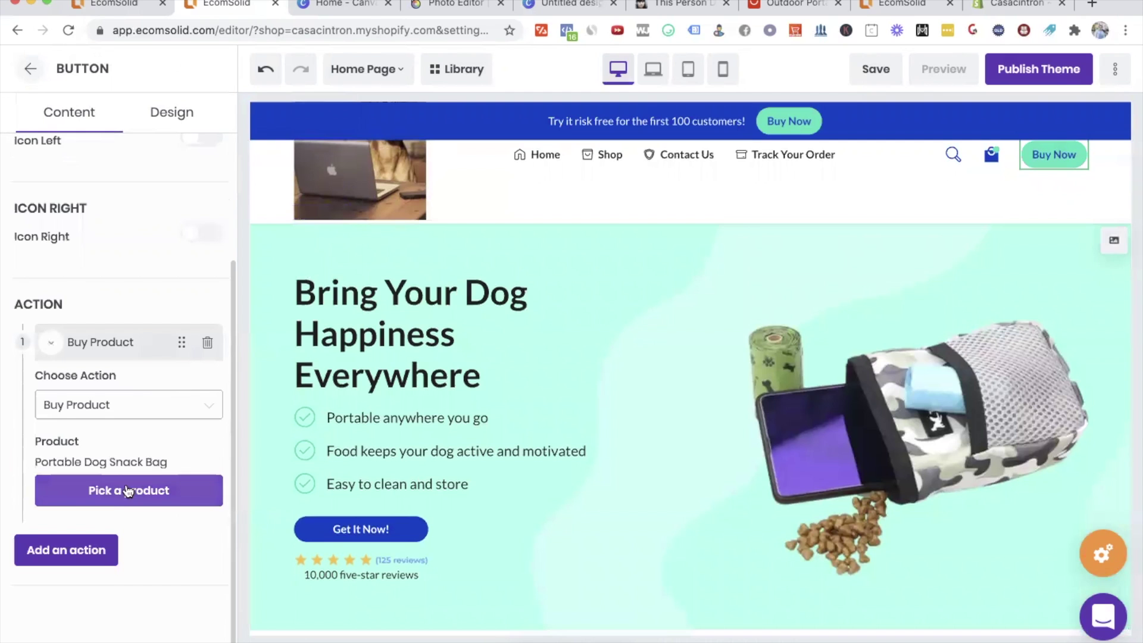
{"action": "left_click", "coordinate": [198, 403]}
{"action": "left_click", "coordinate": [131, 481]}
Step: Delete the extra second action, save the page, and go back to the Feature Product elements
{"action": "left_click", "coordinate": [67, 554]}
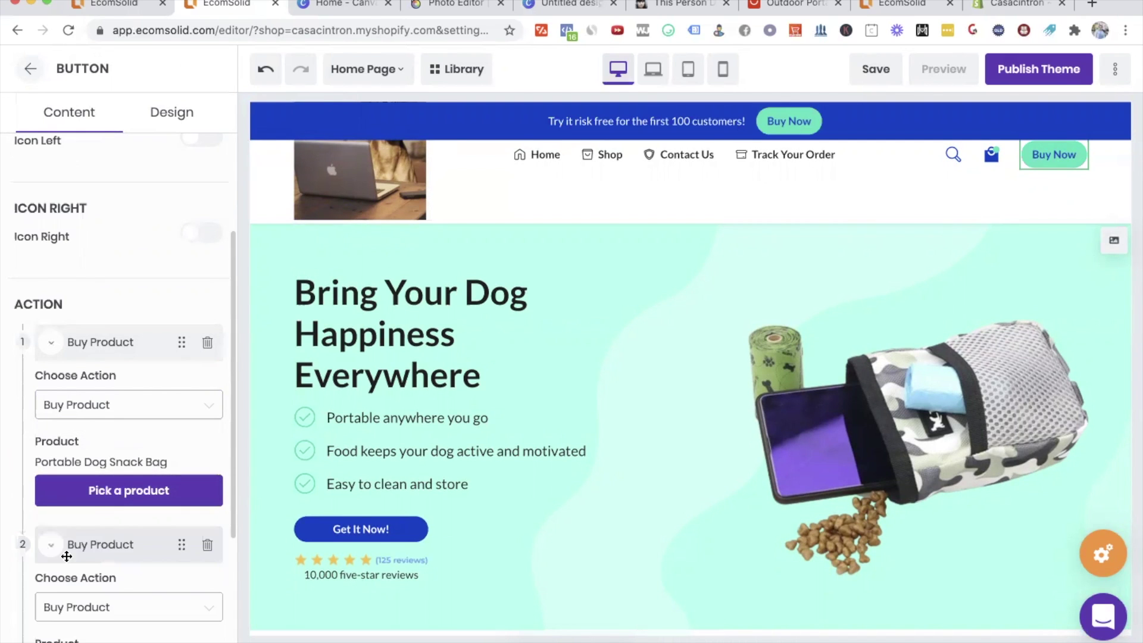
{"action": "scroll", "coordinate": [108, 546], "scroll_direction": "down", "scroll_amount": 3}
{"action": "left_click", "coordinate": [147, 400]}
{"action": "left_click", "coordinate": [162, 400]}
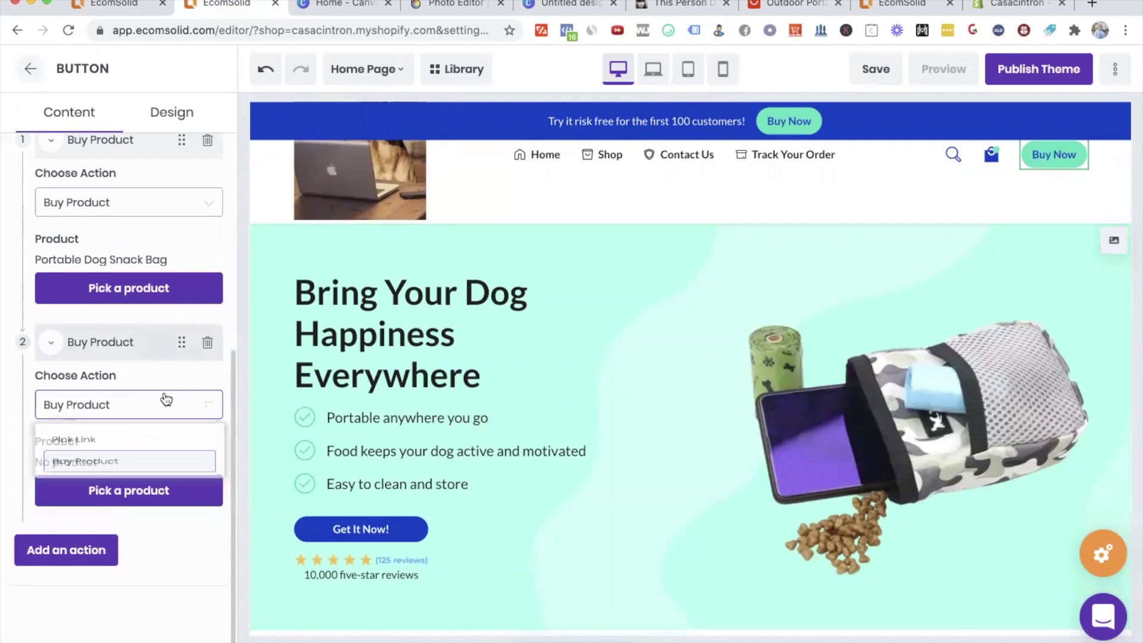
{"action": "left_click", "coordinate": [208, 345]}
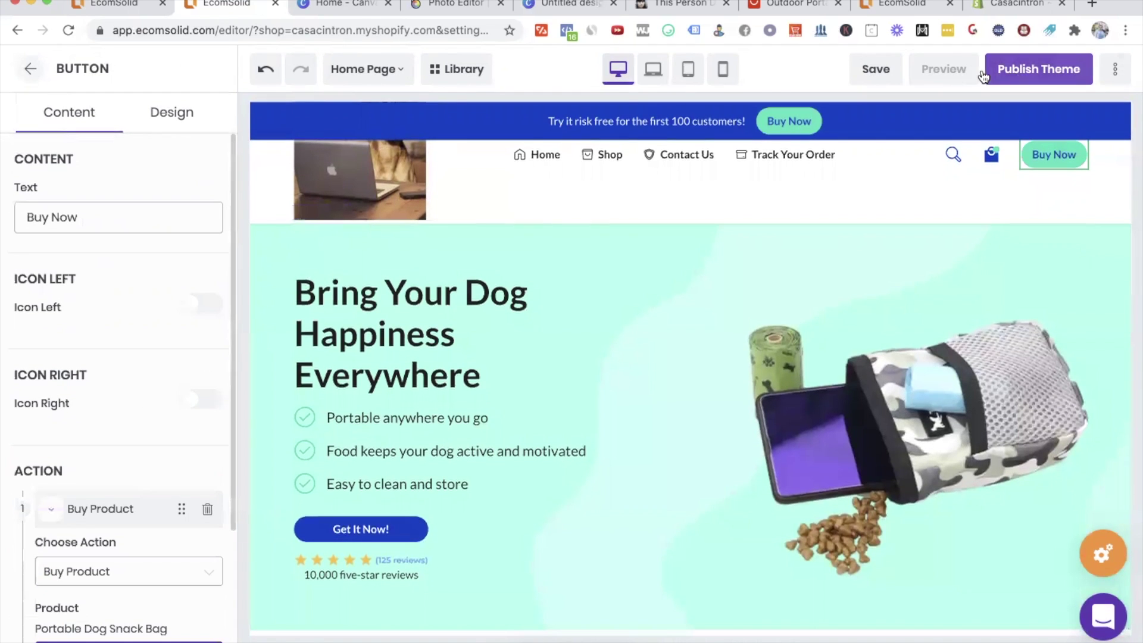
{"action": "left_click", "coordinate": [871, 70]}
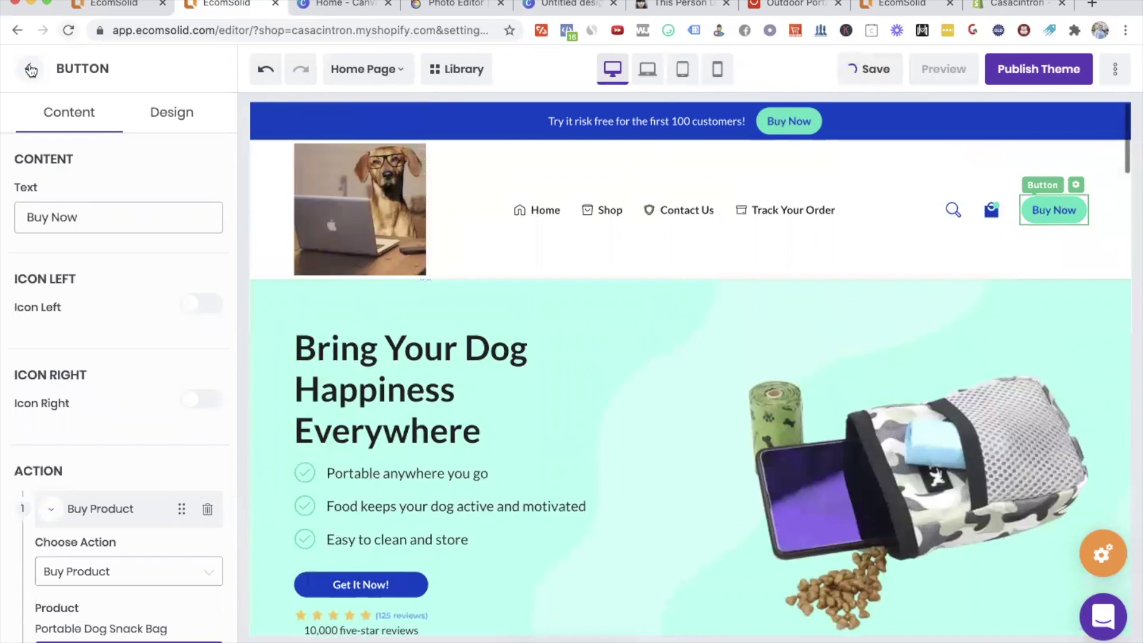
{"action": "left_click", "coordinate": [31, 70]}
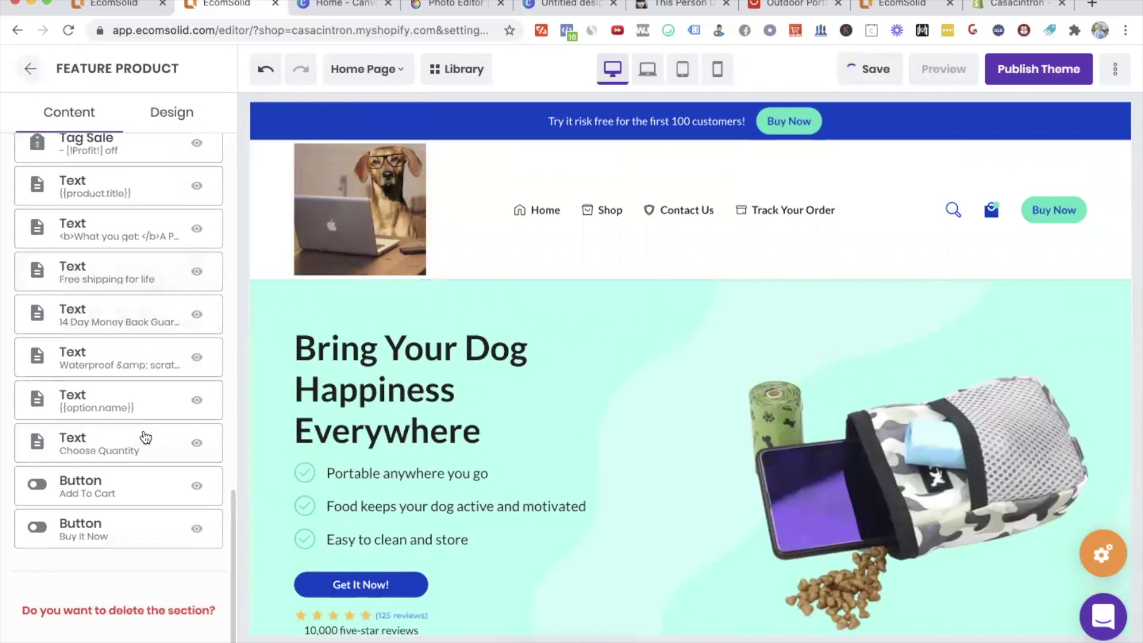
{"action": "scroll", "coordinate": [145, 438], "scroll_direction": "up", "scroll_amount": 10}
Step: Switch the editor to the Cart Page and select its PROCEED TO CHECKOUT button
{"action": "left_click", "coordinate": [381, 80]}
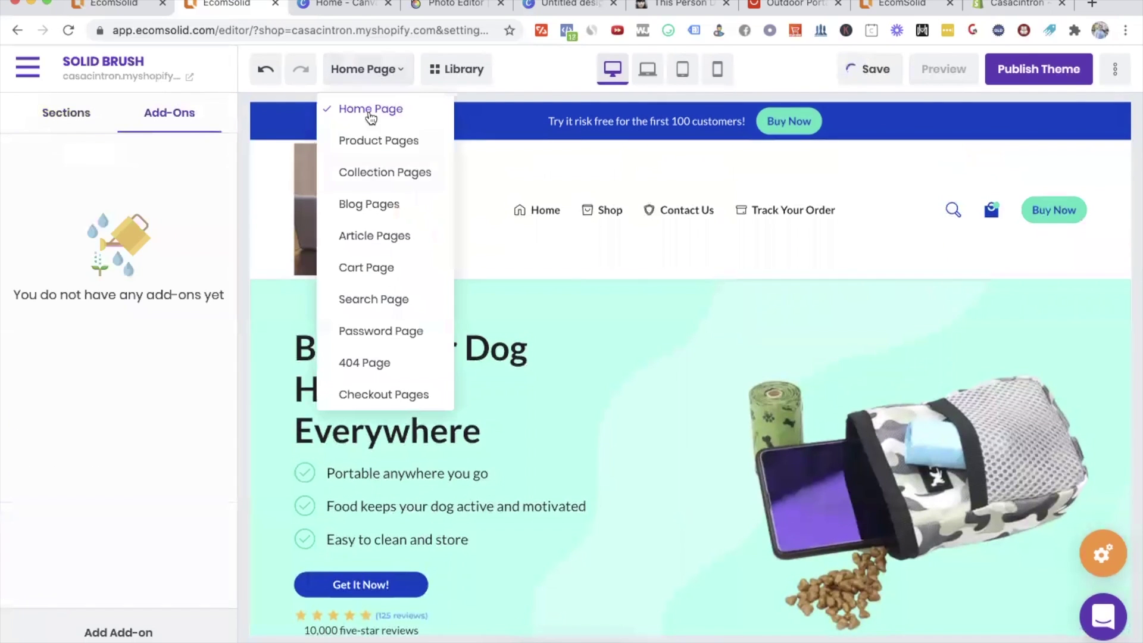
{"action": "left_click", "coordinate": [353, 267]}
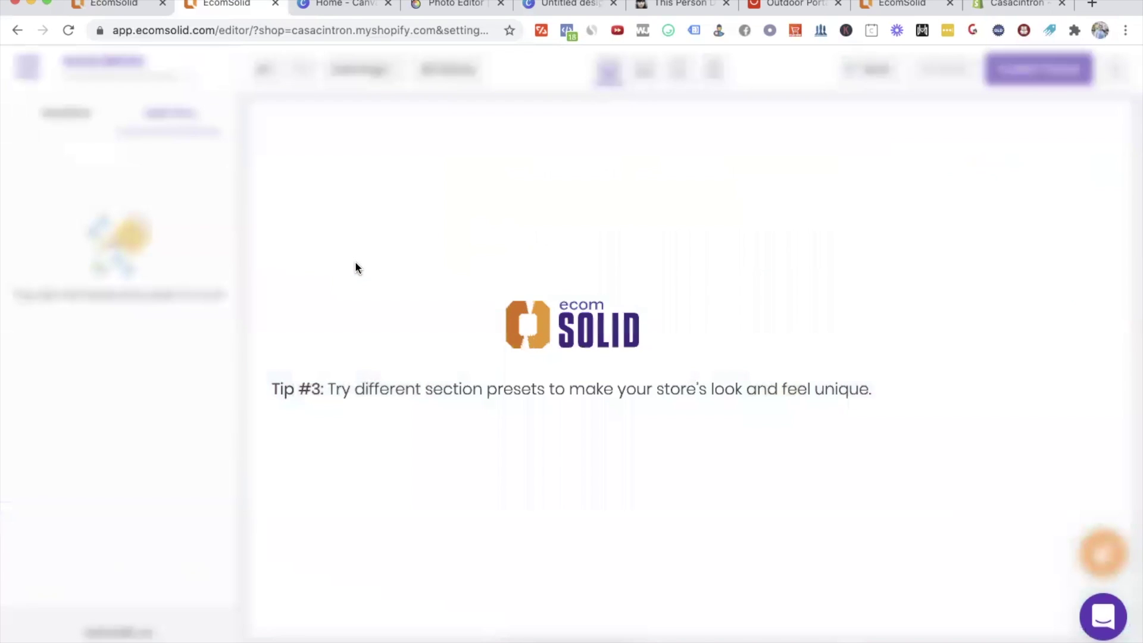
{"action": "scroll", "coordinate": [714, 440], "scroll_direction": "down", "scroll_amount": 2}
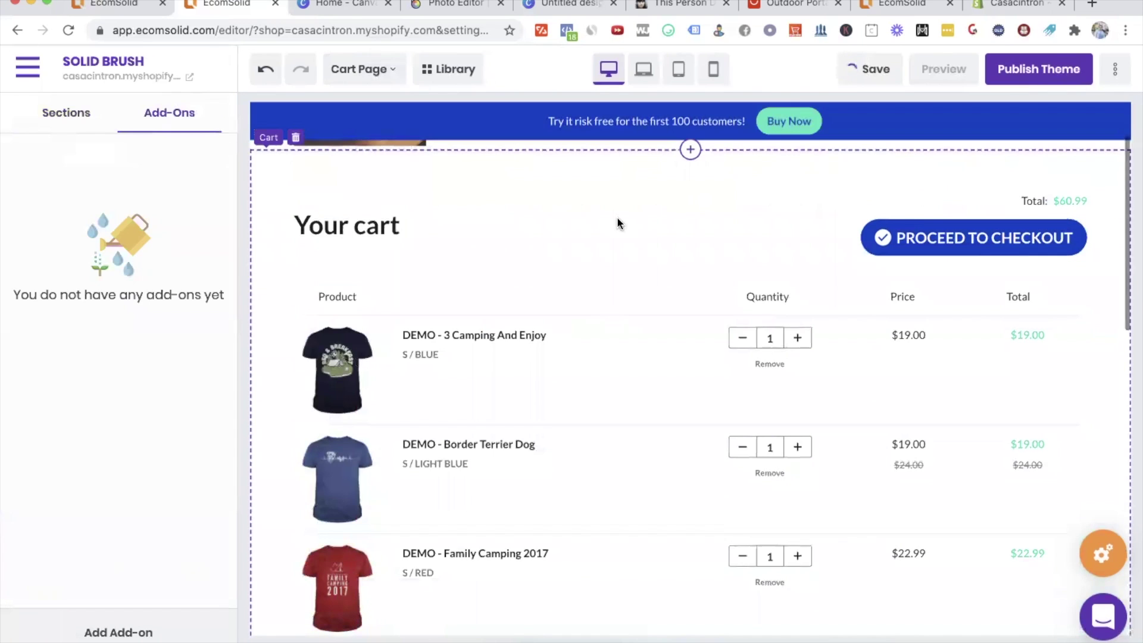
{"action": "left_click", "coordinate": [950, 235]}
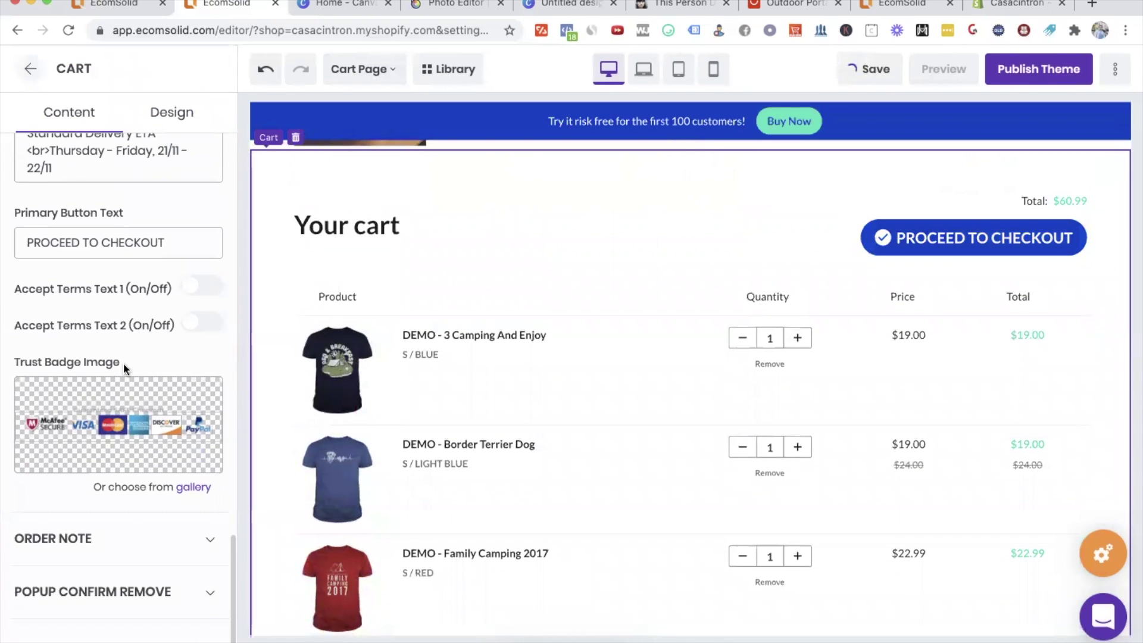
{"action": "scroll", "coordinate": [172, 391], "scroll_direction": "down", "scroll_amount": 2}
{"action": "scroll", "coordinate": [173, 392], "scroll_direction": "up", "scroll_amount": 5}
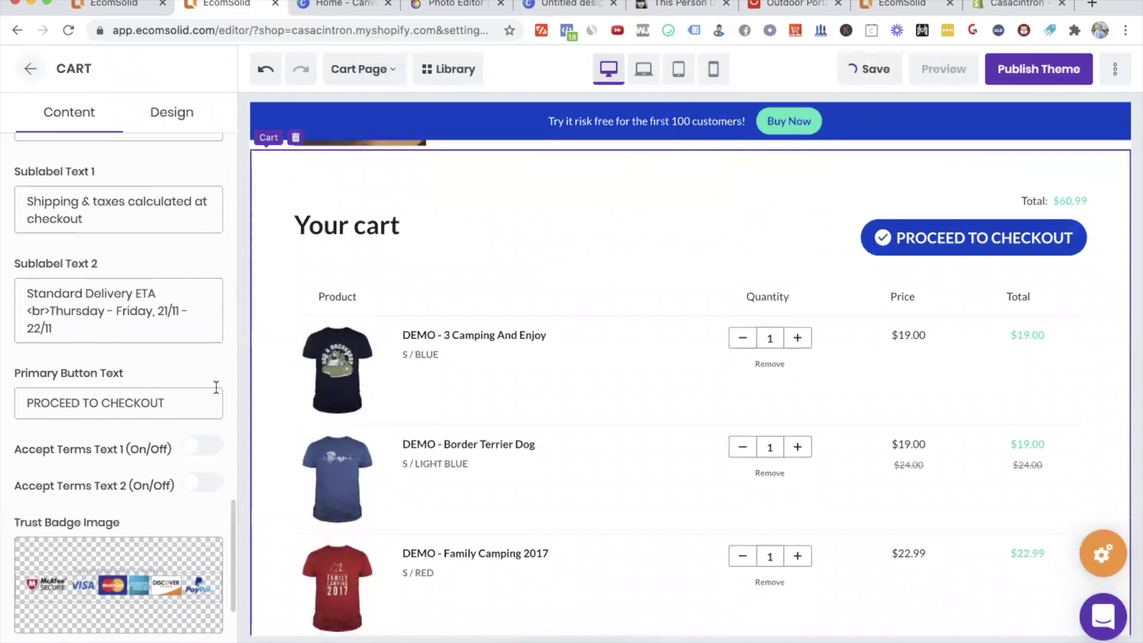
{"action": "scroll", "coordinate": [216, 392], "scroll_direction": "up", "scroll_amount": 4}
{"action": "left_click", "coordinate": [993, 238]}
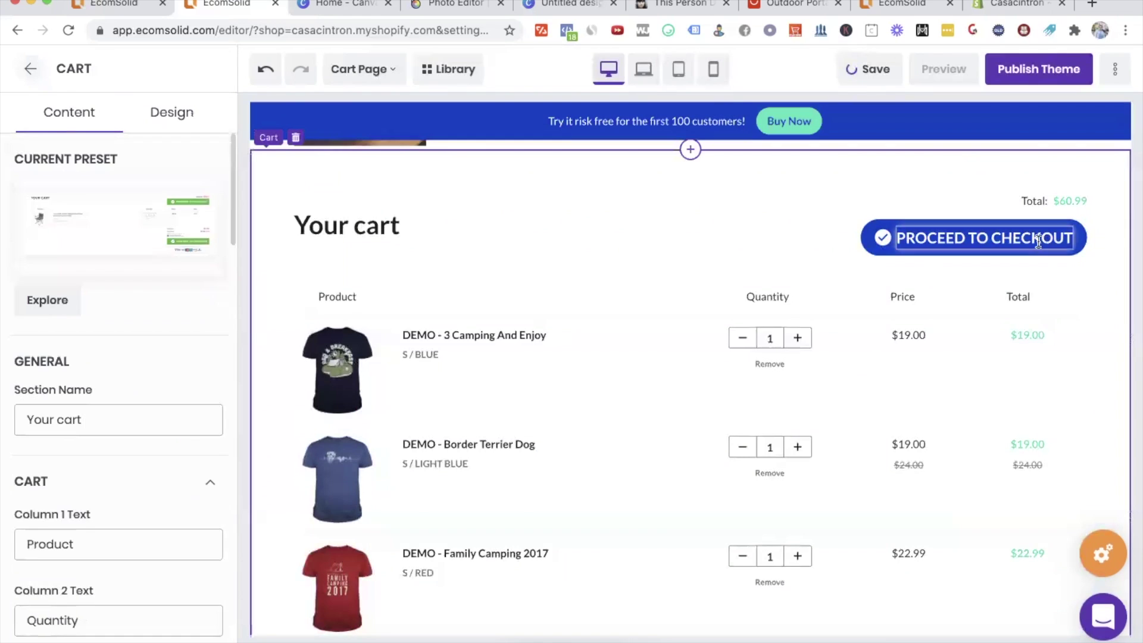
{"action": "left_click", "coordinate": [127, 244]}
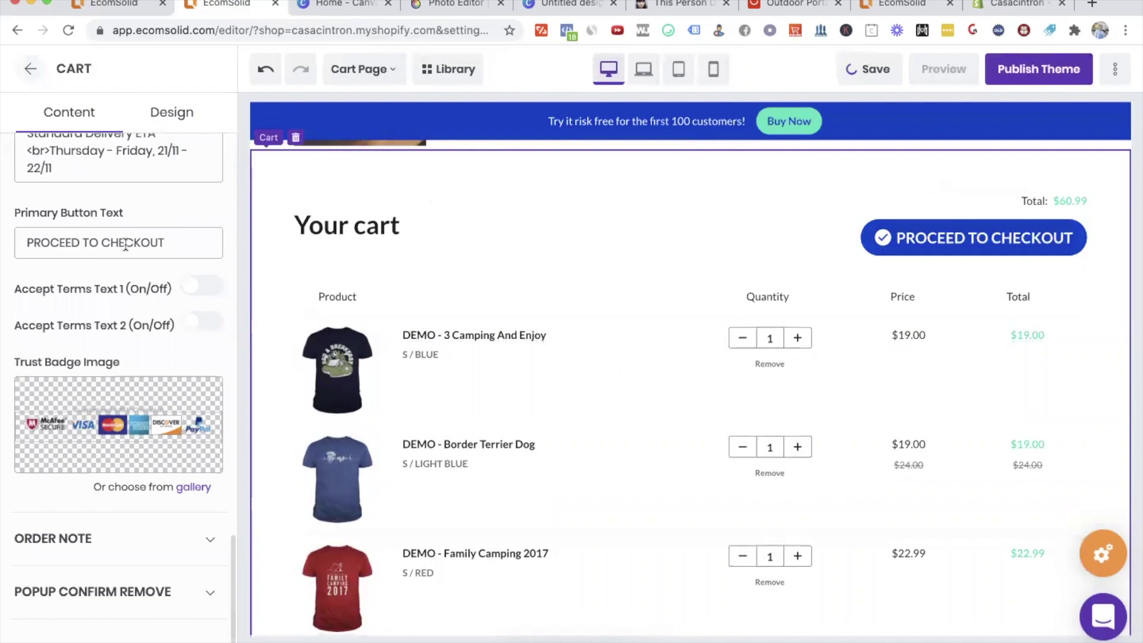
Step: Check the remove-confirmation popup and order note settings of the lower checkout button
{"action": "scroll", "coordinate": [178, 392], "scroll_direction": "down", "scroll_amount": 2}
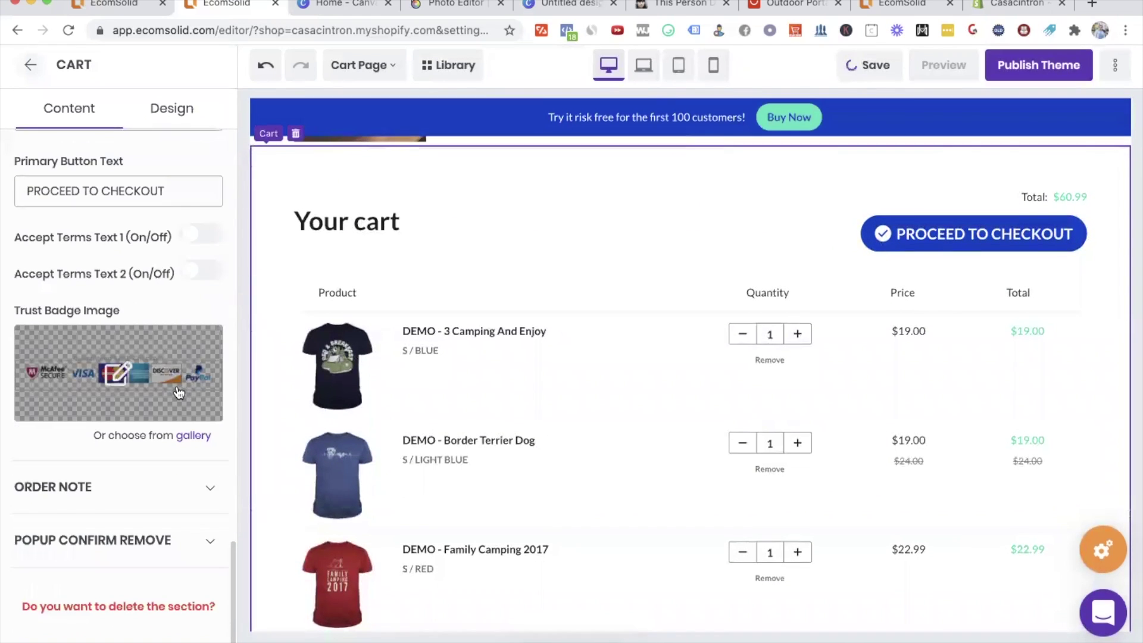
{"action": "left_click", "coordinate": [209, 544]}
{"action": "left_click", "coordinate": [209, 544]}
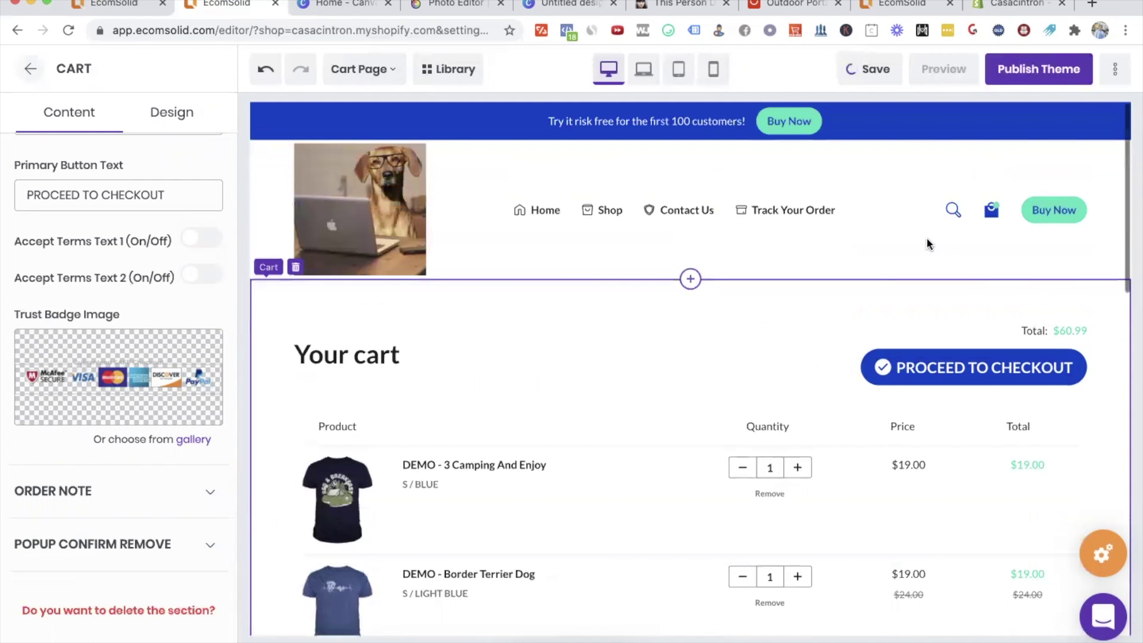
{"action": "scroll", "coordinate": [952, 381], "scroll_direction": "down", "scroll_amount": 5}
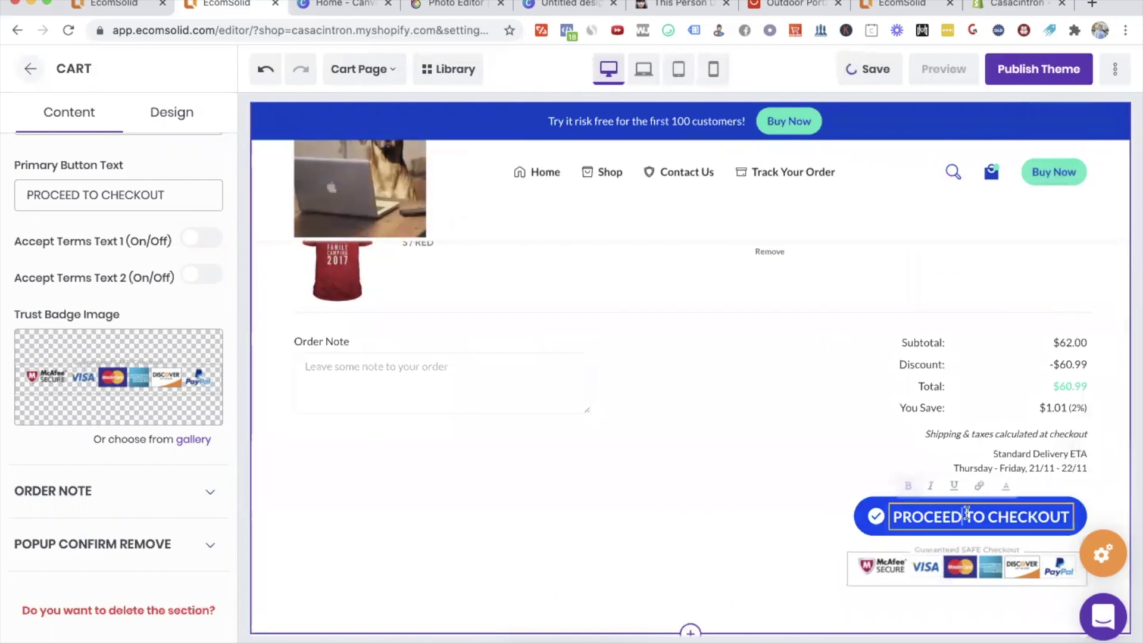
{"action": "left_click", "coordinate": [968, 511]}
{"action": "scroll", "coordinate": [191, 293], "scroll_direction": "up", "scroll_amount": 10}
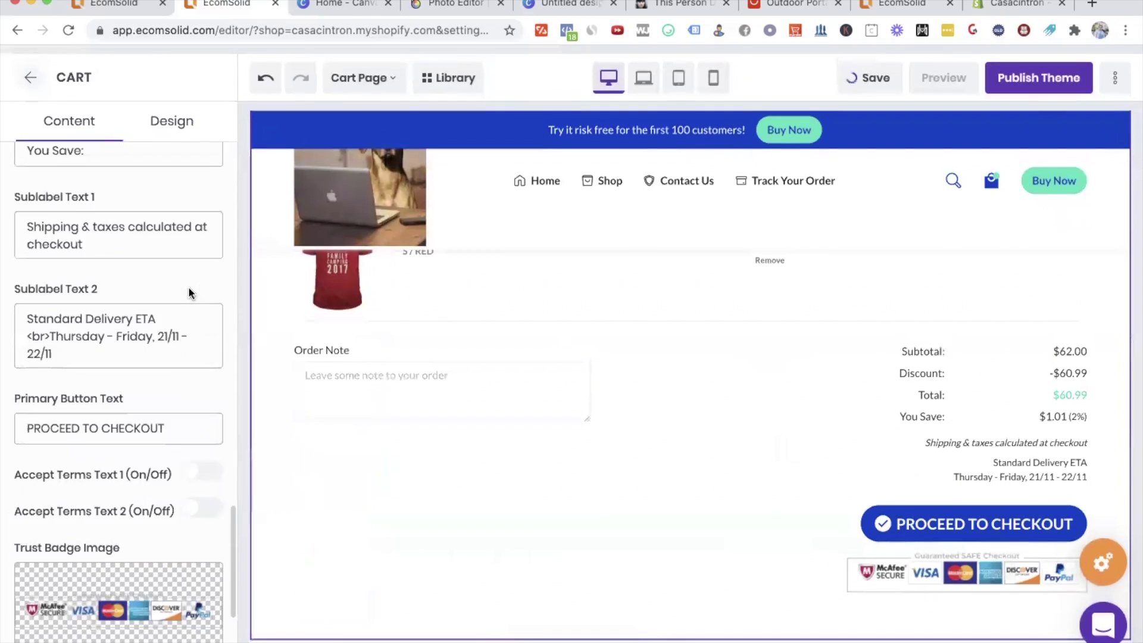
{"action": "scroll", "coordinate": [164, 350], "scroll_direction": "down", "scroll_amount": 10}
{"action": "left_click", "coordinate": [213, 500]}
Step: Test the checkout button's redirect, bring up the Cart section settings, and switch to checkout pages
{"action": "left_click", "coordinate": [881, 513]}
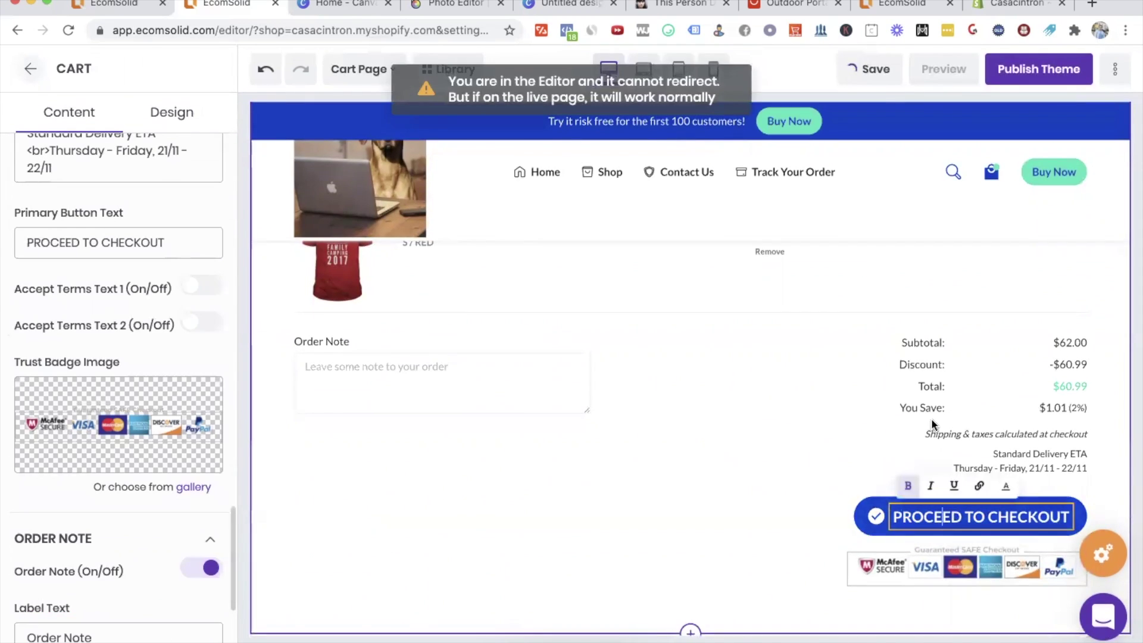
{"action": "scroll", "coordinate": [719, 328], "scroll_direction": "up", "scroll_amount": 10}
{"action": "left_click", "coordinate": [719, 326]}
{"action": "scroll", "coordinate": [720, 326], "scroll_direction": "down", "scroll_amount": 7}
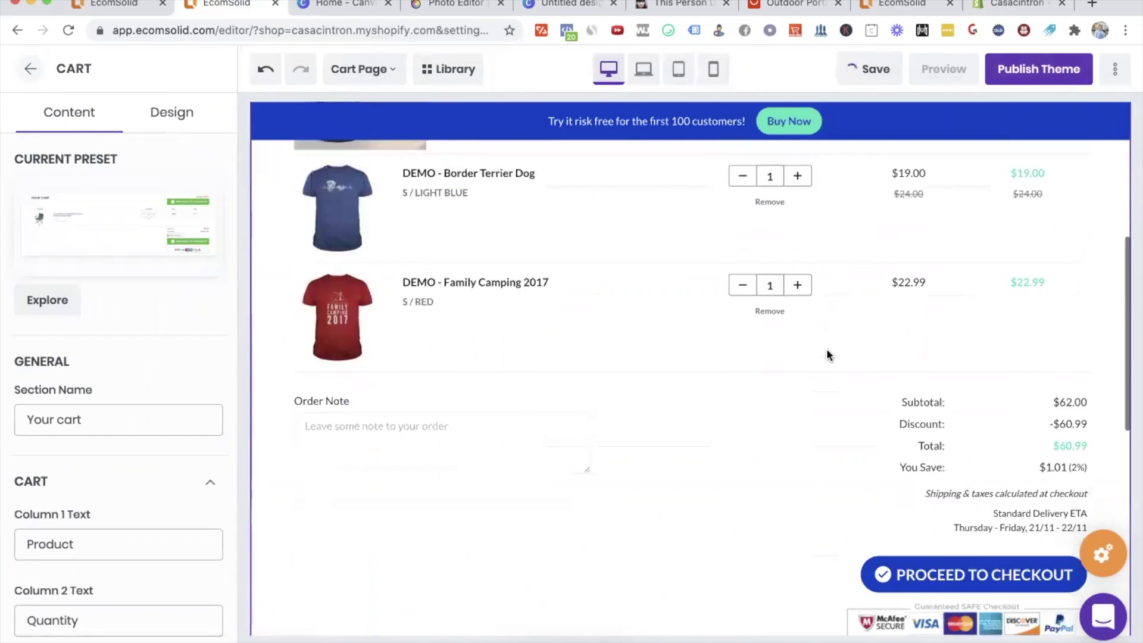
{"action": "left_click", "coordinate": [977, 467]}
{"action": "left_click", "coordinate": [363, 69]}
{"action": "left_click", "coordinate": [383, 393]}
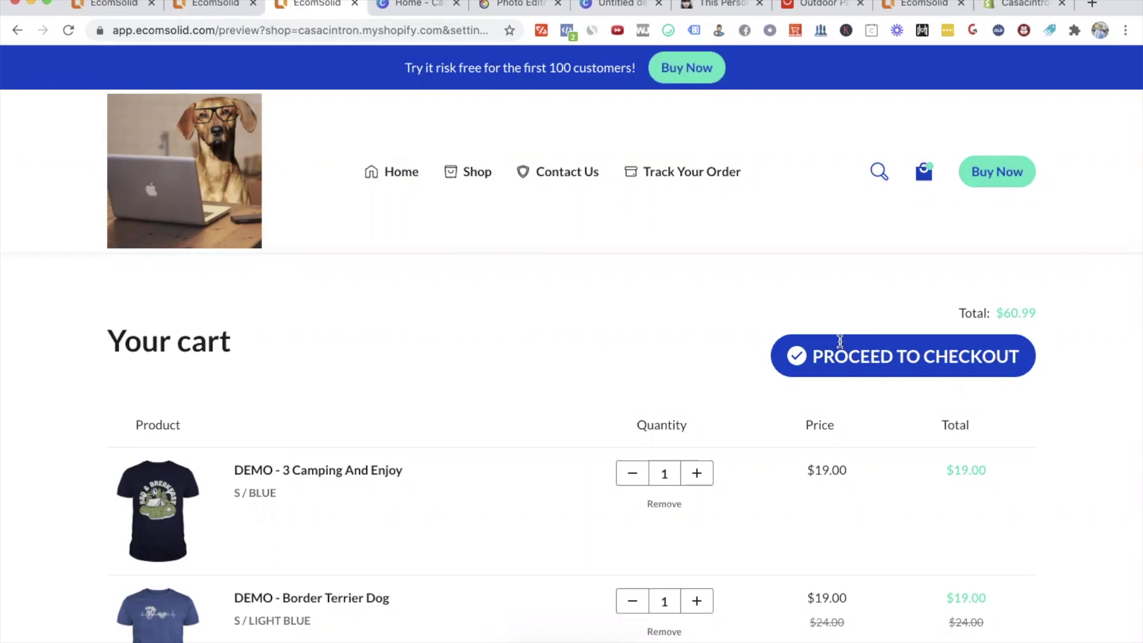
Step: Reload the store preview and scroll through the dog snack bag home page
{"action": "key", "text": "super+r"}
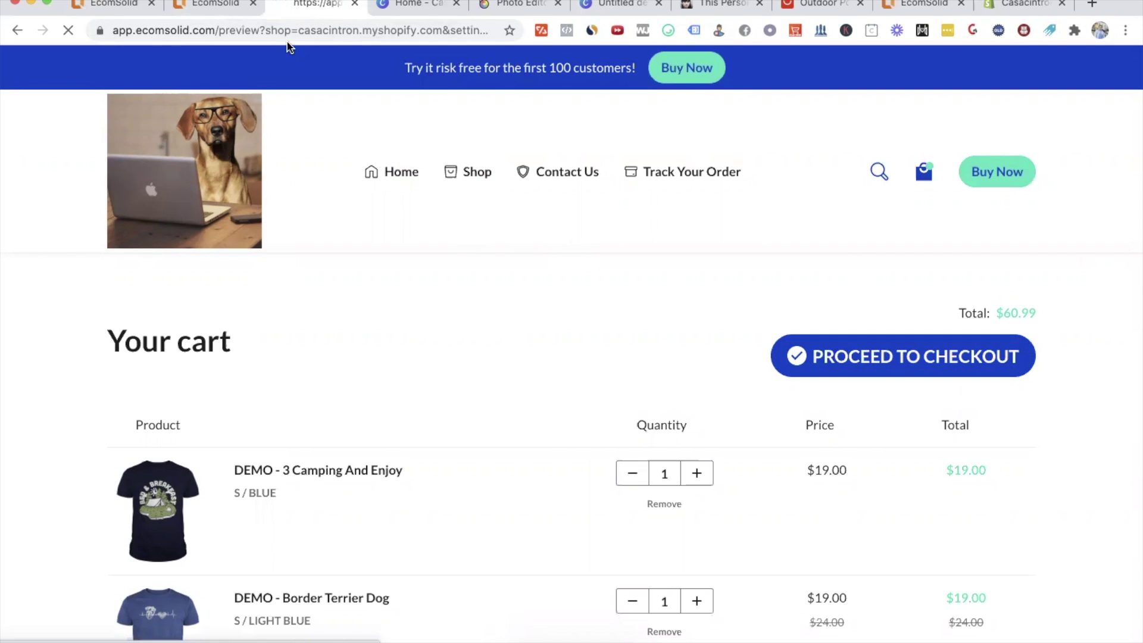
{"action": "left_click", "coordinate": [83, 6]}
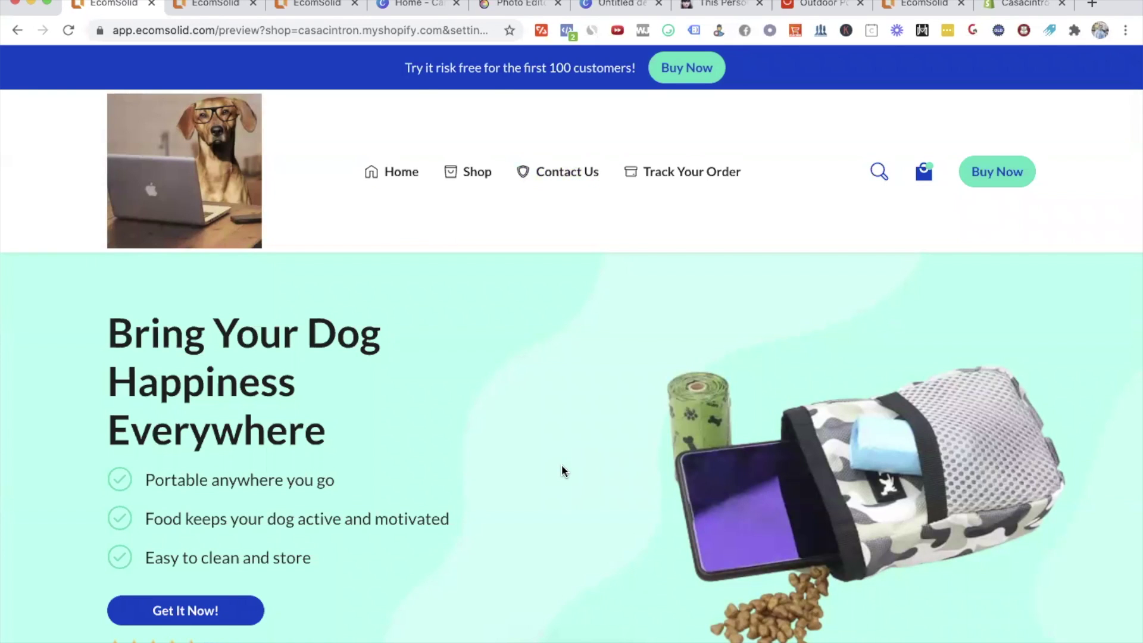
{"action": "scroll", "coordinate": [562, 468], "scroll_direction": "down", "scroll_amount": 10}
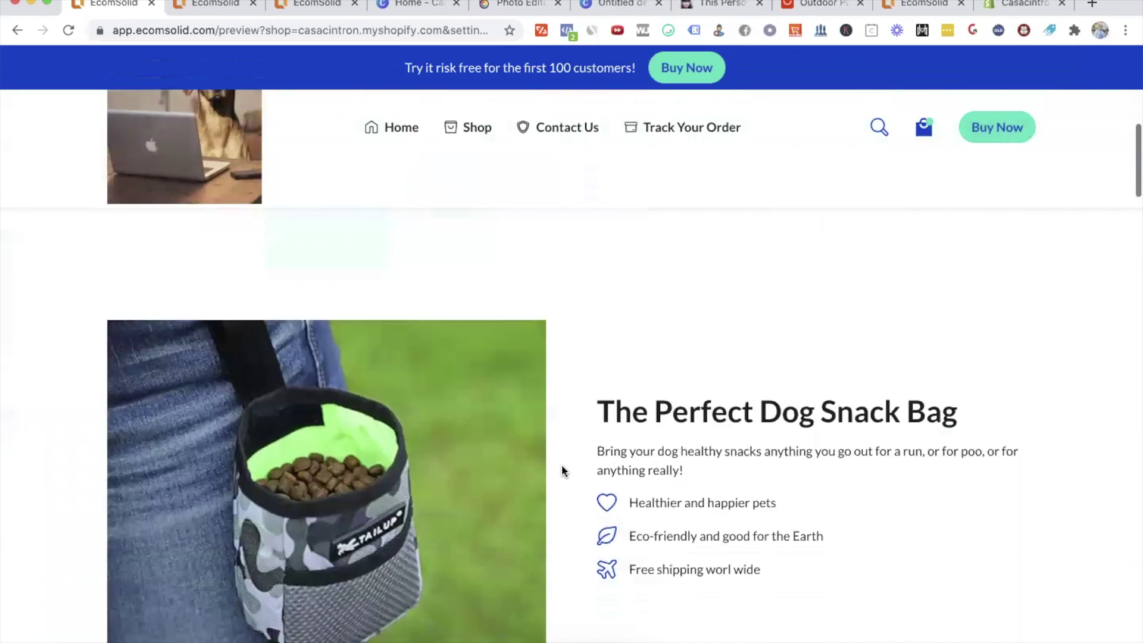
{"action": "scroll", "coordinate": [562, 470], "scroll_direction": "down", "scroll_amount": 20}
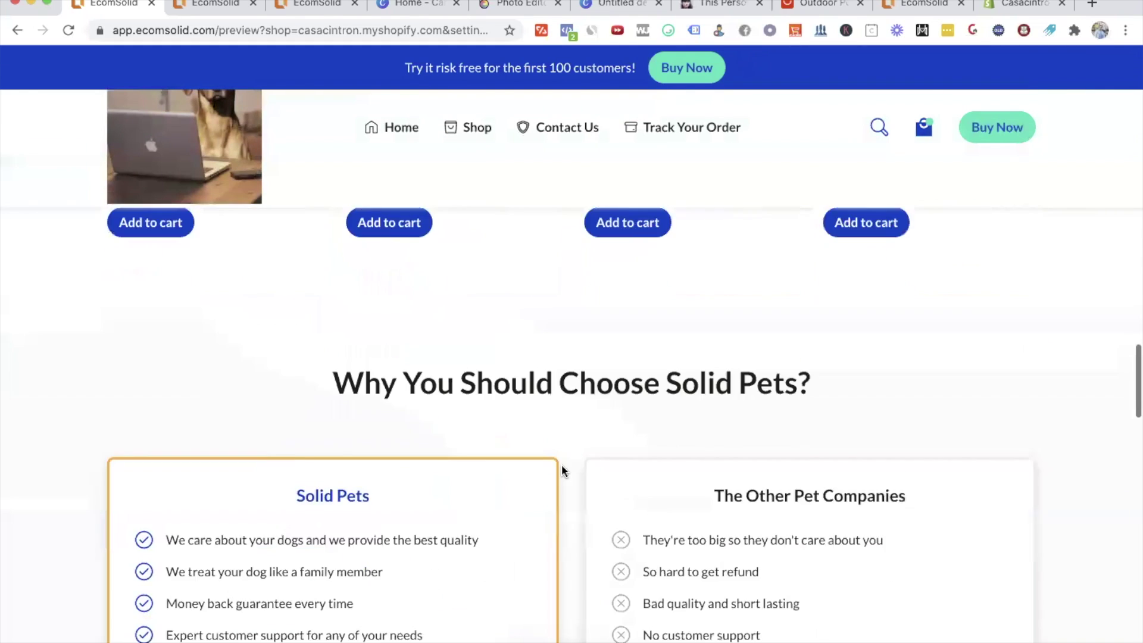
{"action": "scroll", "coordinate": [562, 471], "scroll_direction": "up", "scroll_amount": 10}
{"action": "scroll", "coordinate": [784, 419], "scroll_direction": "down", "scroll_amount": 13}
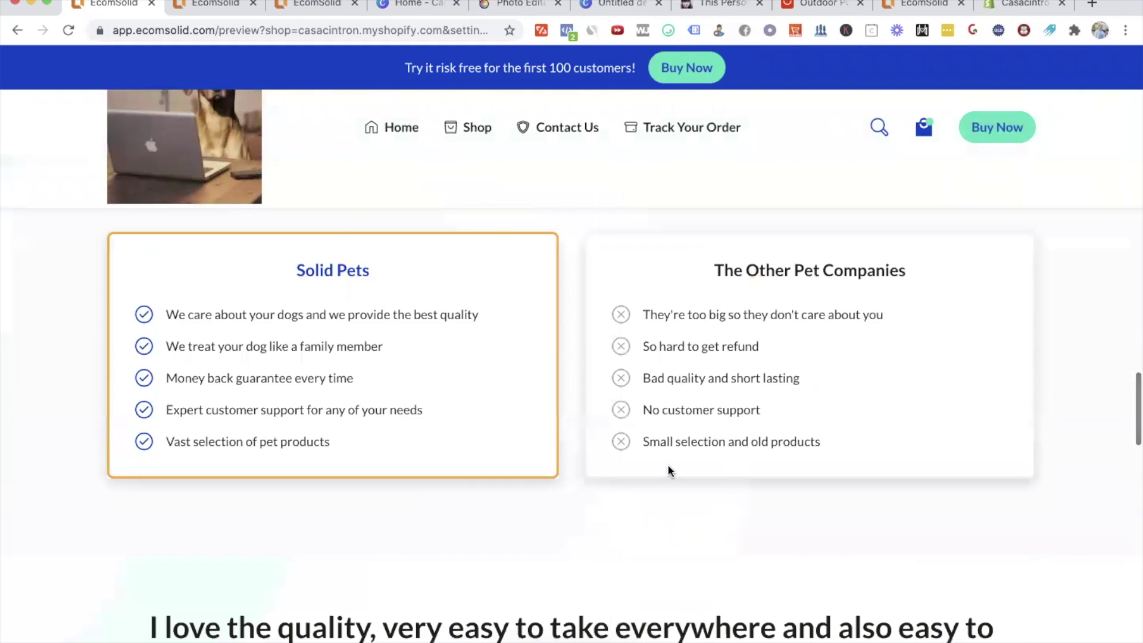
{"action": "scroll", "coordinate": [669, 470], "scroll_direction": "up", "scroll_amount": 3}
{"action": "scroll", "coordinate": [670, 472], "scroll_direction": "down", "scroll_amount": 15}
{"action": "scroll", "coordinate": [670, 472], "scroll_direction": "down", "scroll_amount": 5}
{"action": "scroll", "coordinate": [670, 472], "scroll_direction": "up", "scroll_amount": 20}
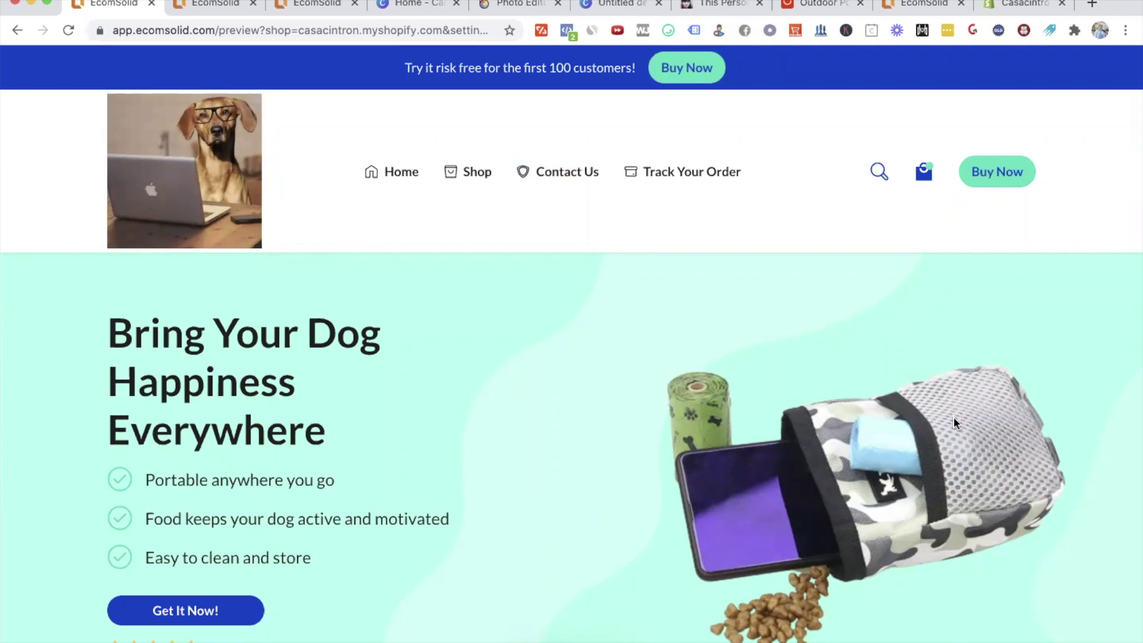
Step: Scroll down to the product and test its Buy It Now link
{"action": "scroll", "coordinate": [955, 423], "scroll_direction": "down", "scroll_amount": 20}
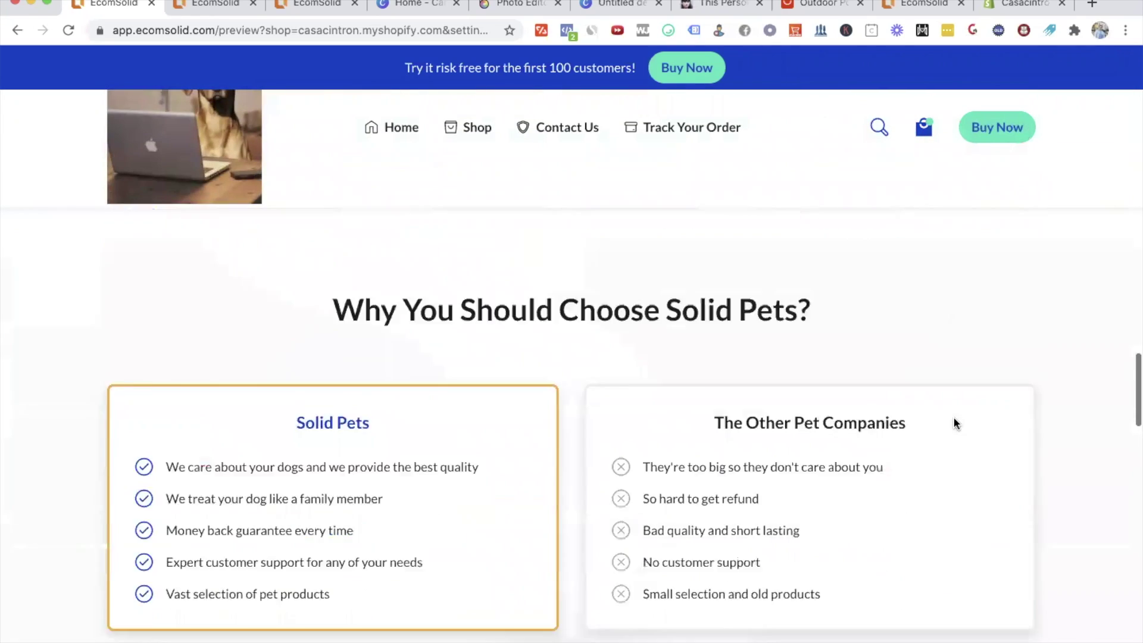
{"action": "scroll", "coordinate": [954, 423], "scroll_direction": "down", "scroll_amount": 1}
{"action": "left_click", "coordinate": [956, 423]}
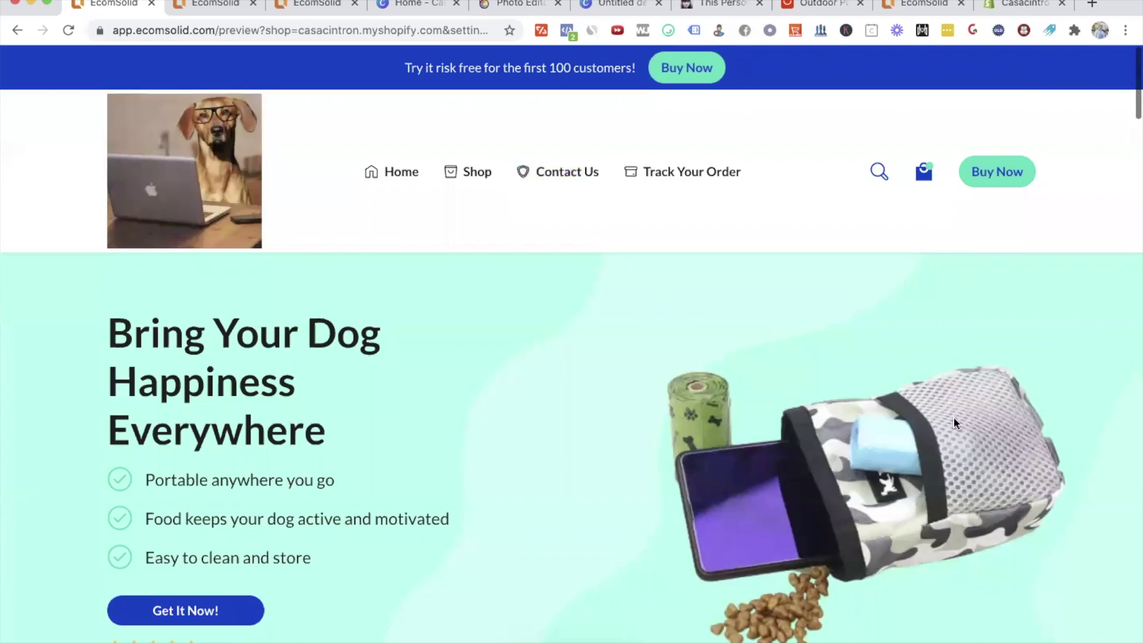